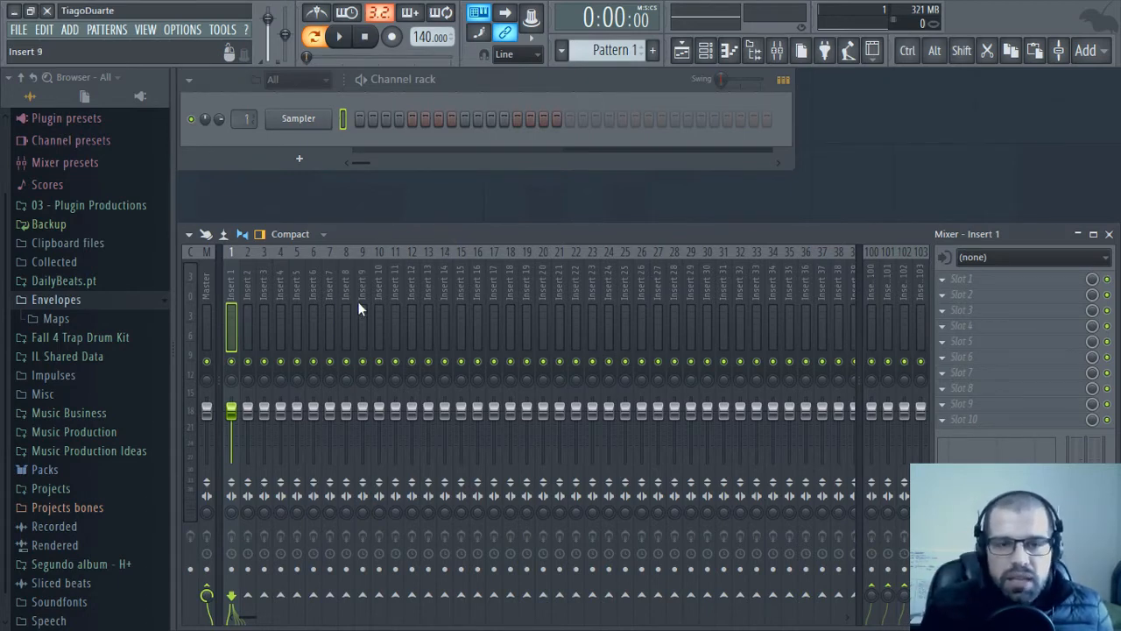
Rename the Insert 1 mixer track as Mix and select Insert 2
{"action": "left_click", "coordinate": [247, 291]}
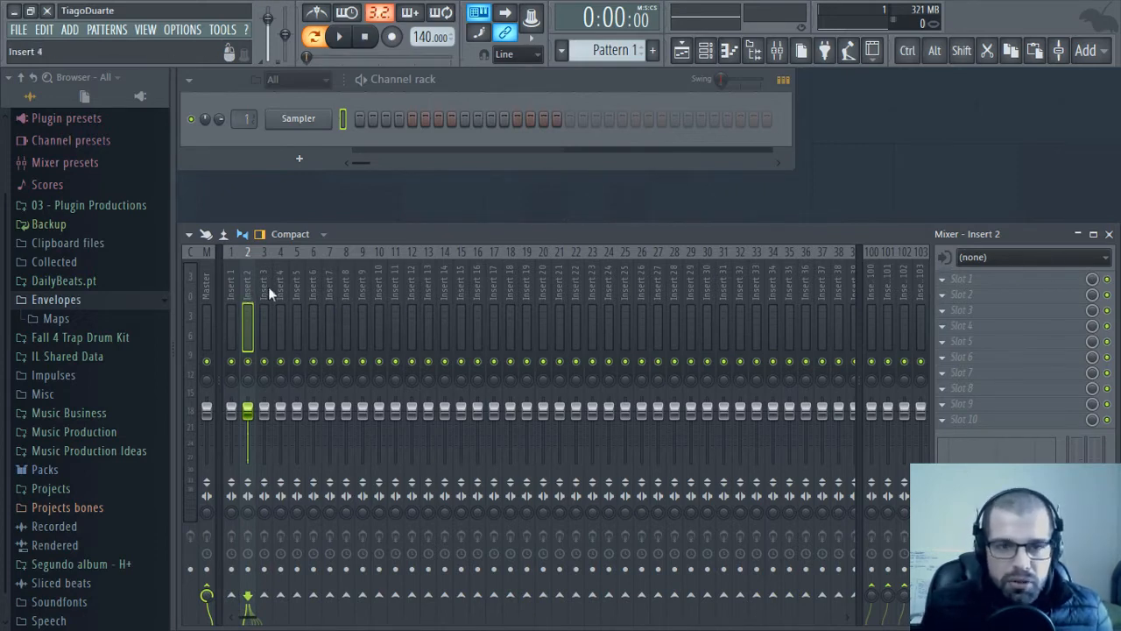
{"action": "left_click", "coordinate": [236, 280]}
{"action": "left_click", "coordinate": [244, 284]}
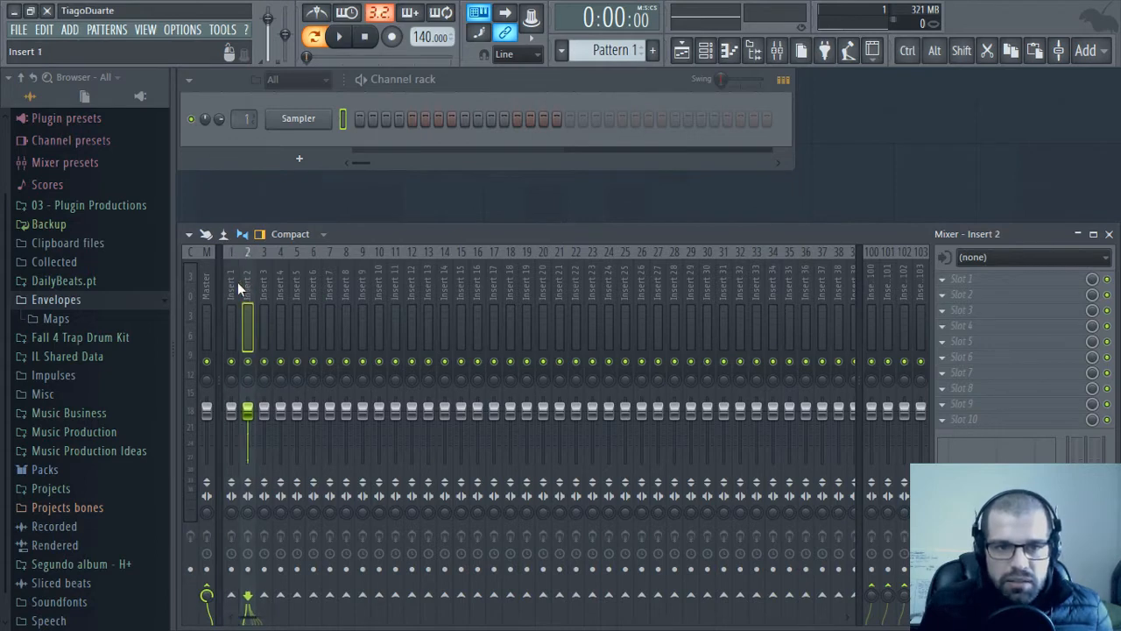
{"action": "left_click", "coordinate": [235, 275]}
{"action": "double_click", "coordinate": [235, 274]}
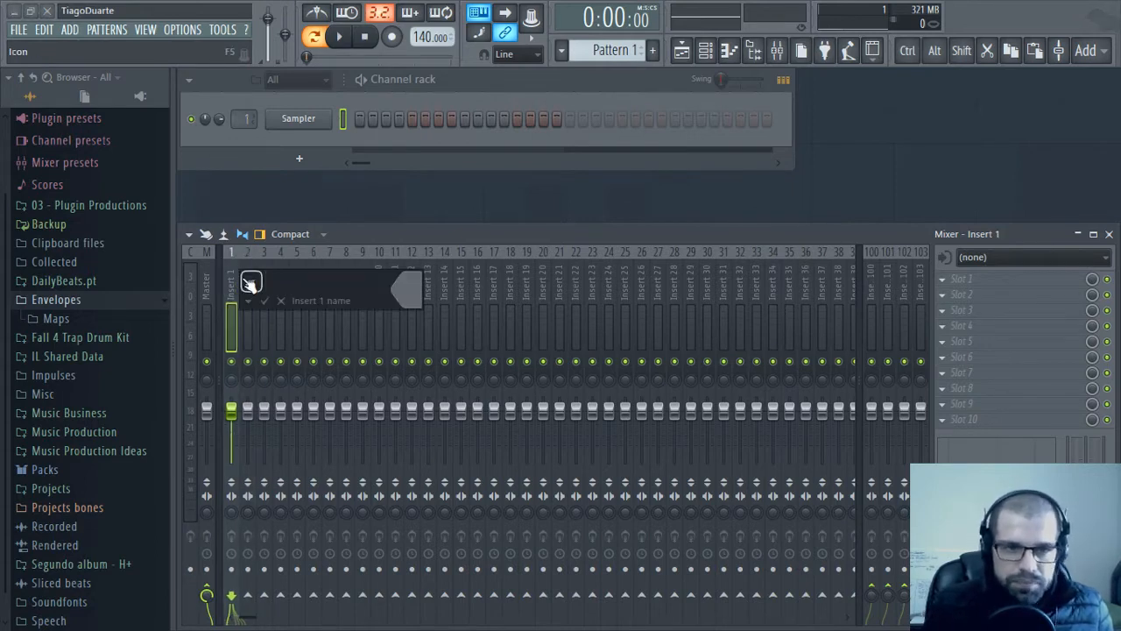
{"action": "type", "text": "Mix"}
{"action": "key", "text": "Return"}
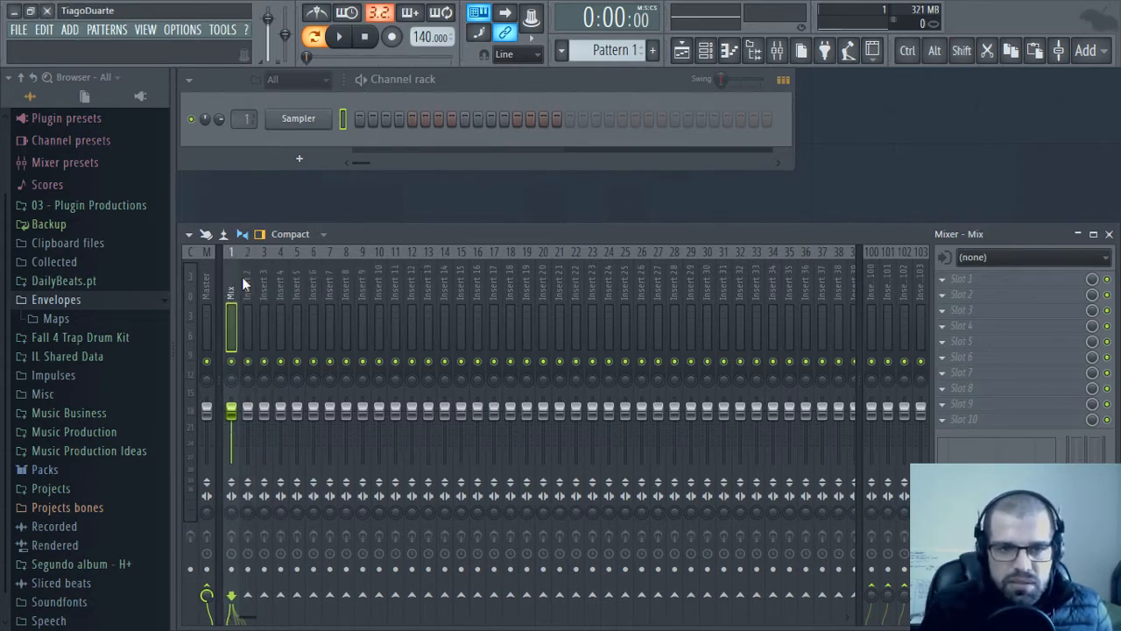
{"action": "left_click", "coordinate": [243, 283]}
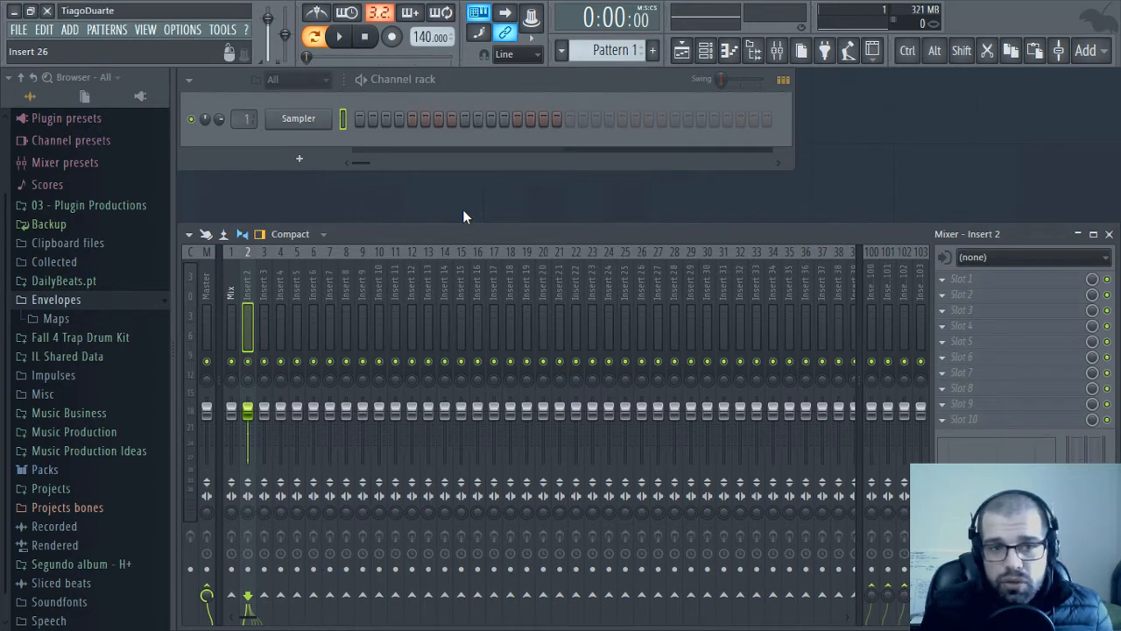
Check in the FL Studio ASIO driver's audio settings that Line (AudioBox USB Audio) is the input device
{"action": "left_click", "coordinate": [182, 30]}
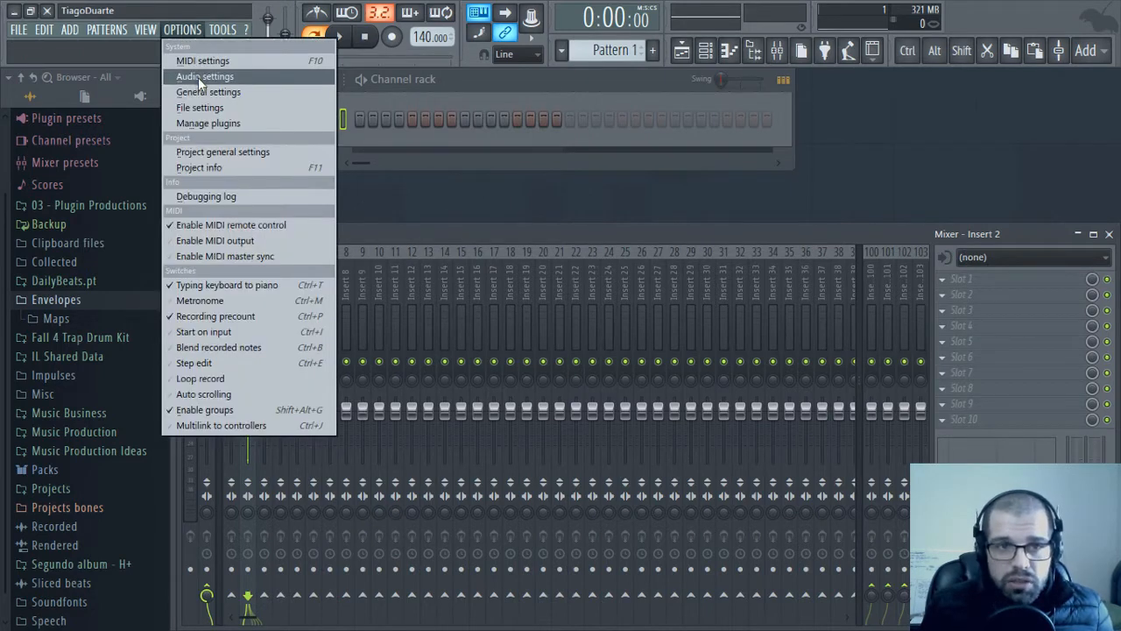
{"action": "left_click", "coordinate": [202, 77]}
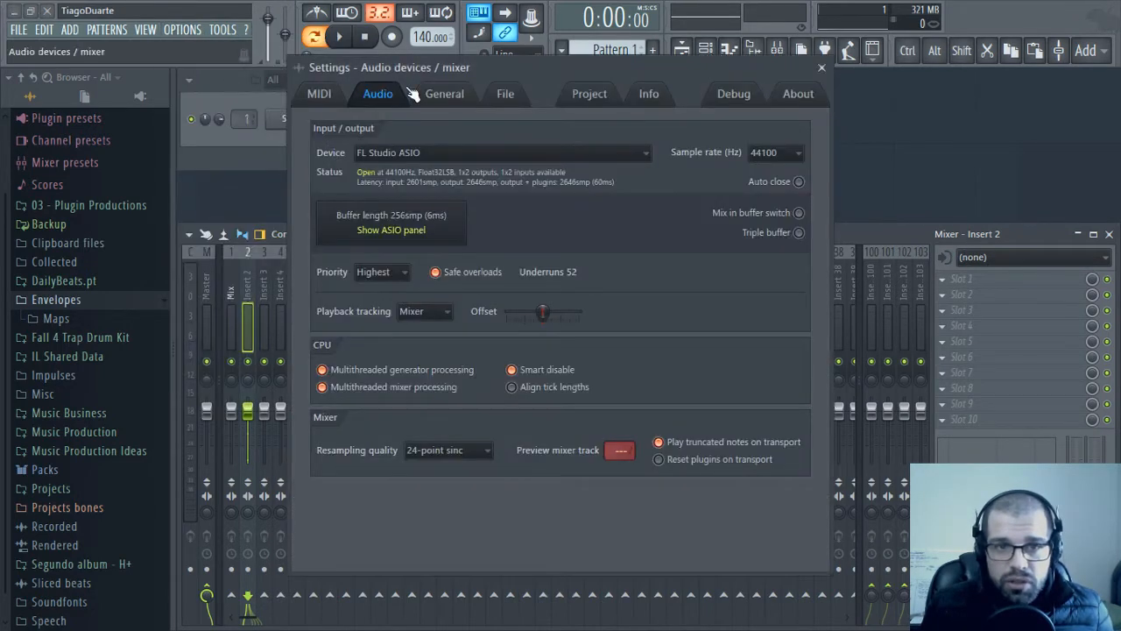
{"action": "left_click", "coordinate": [403, 230]}
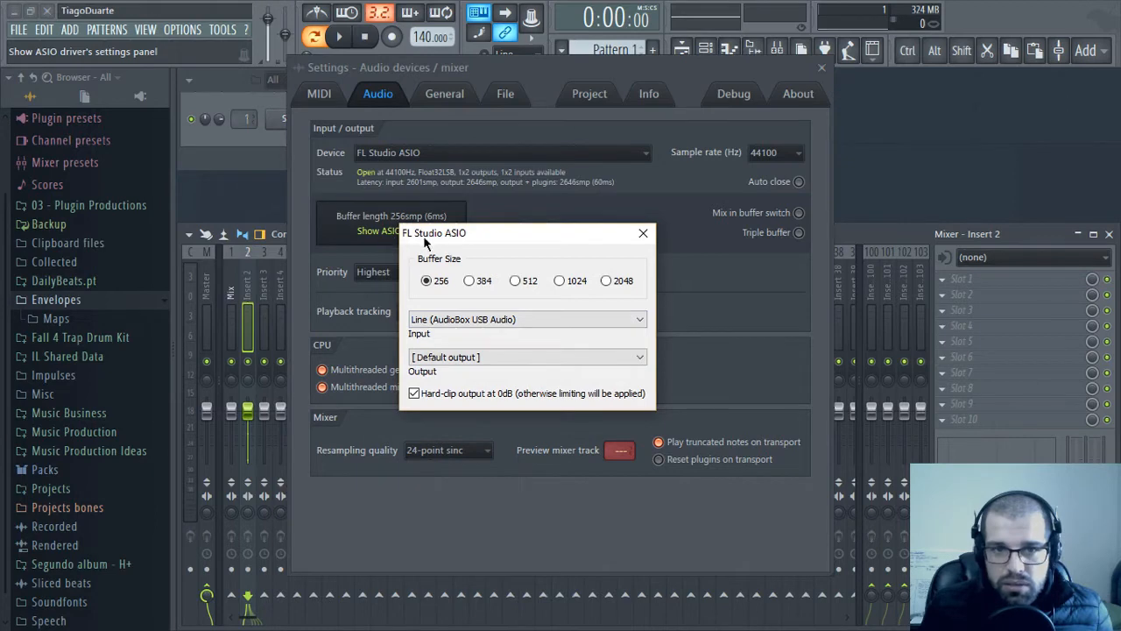
{"action": "left_click_drag", "start_coordinate": [427, 243], "coordinate": [457, 236]}
{"action": "left_click", "coordinate": [513, 312]}
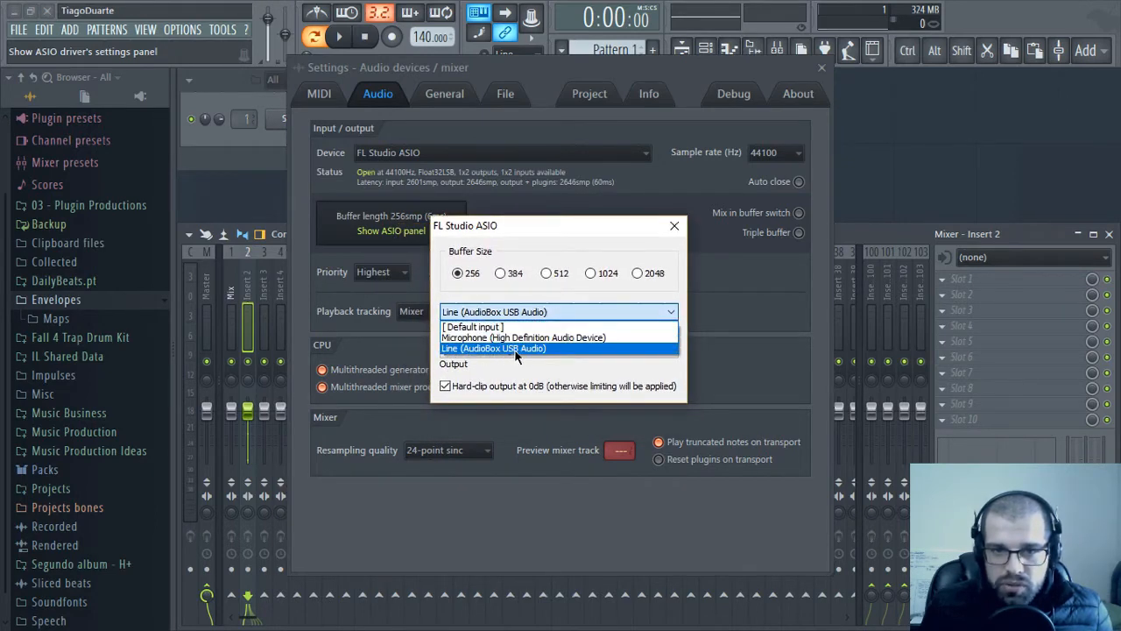
{"action": "left_click", "coordinate": [759, 304]}
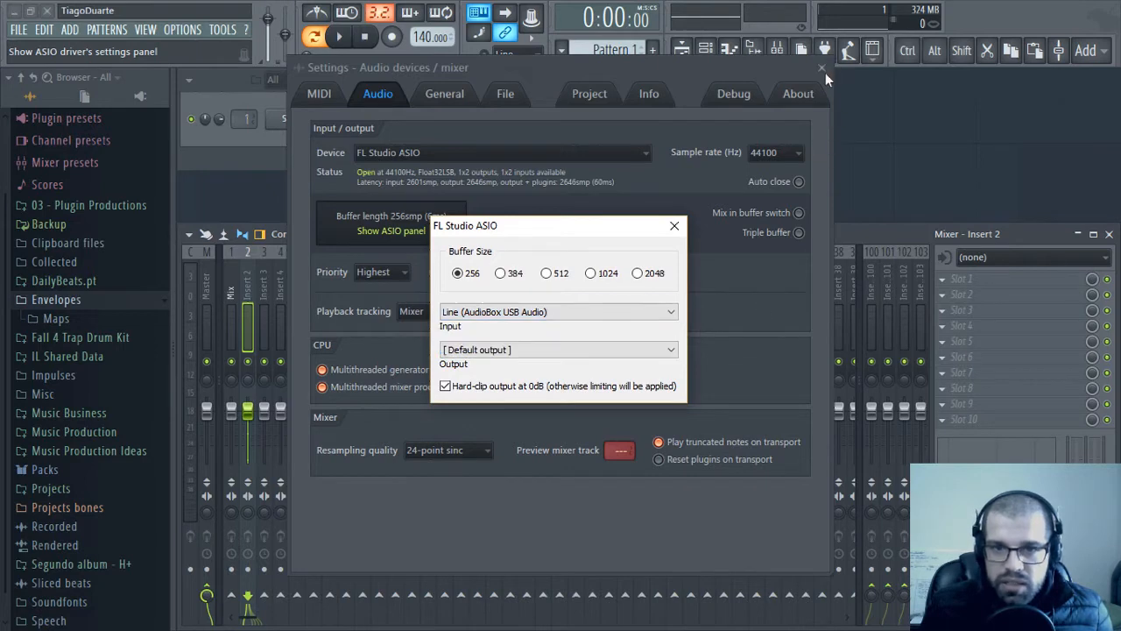
{"action": "left_click", "coordinate": [674, 225]}
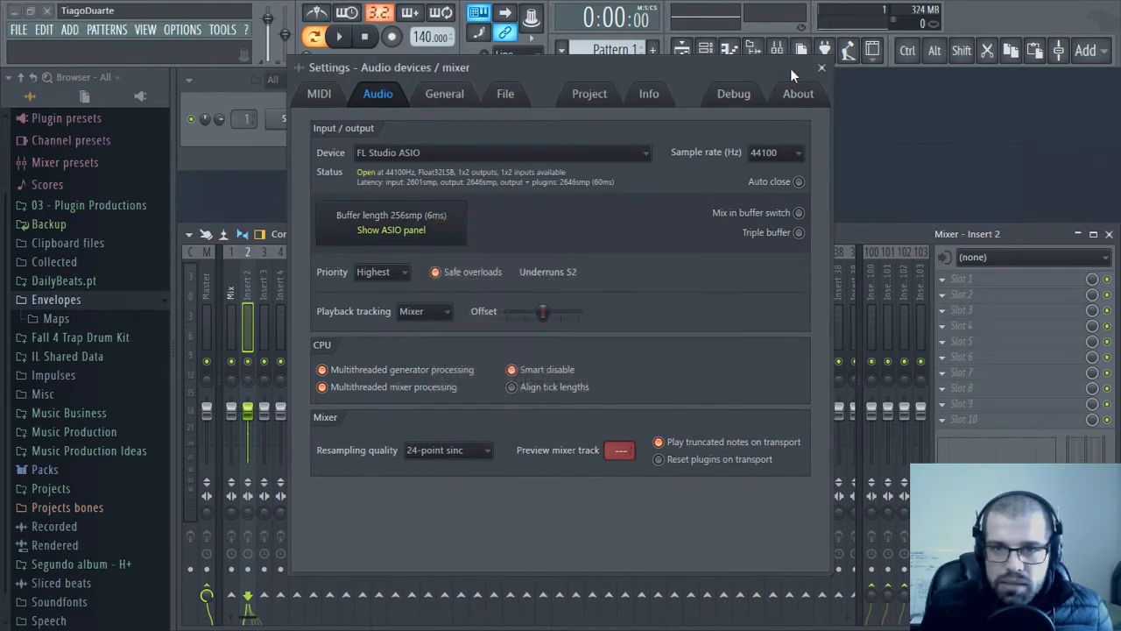
{"action": "left_click", "coordinate": [822, 68]}
Set Insert 2's audio input to the mono source In 2 and remove its routing to the Master track
{"action": "left_click", "coordinate": [1016, 262]}
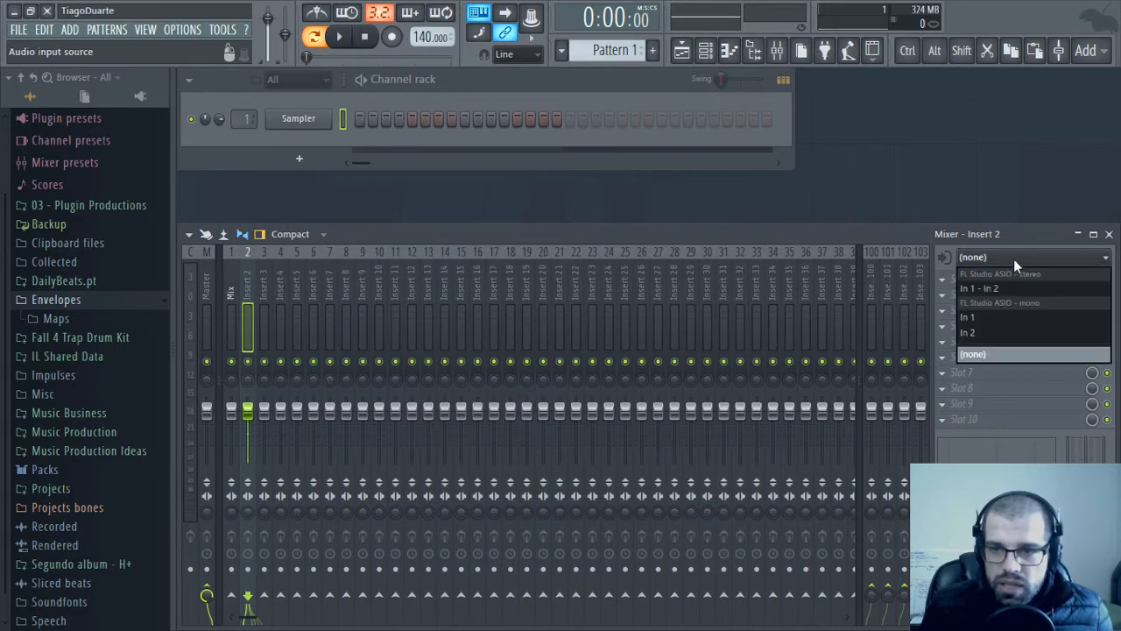
{"action": "left_click", "coordinate": [977, 332]}
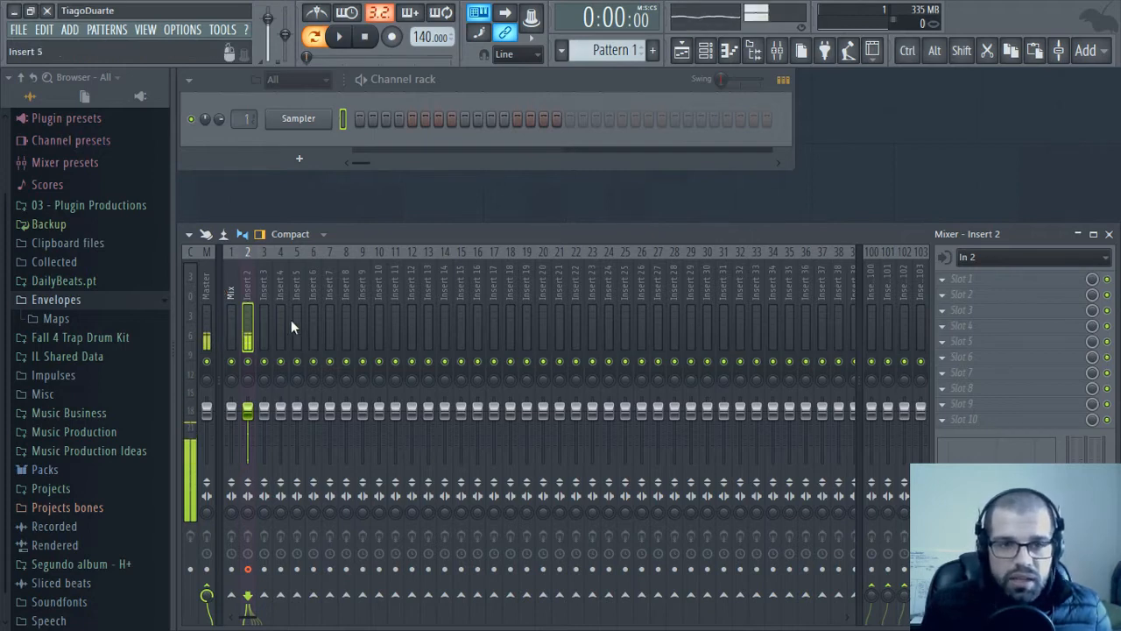
{"action": "left_click", "coordinate": [208, 595]}
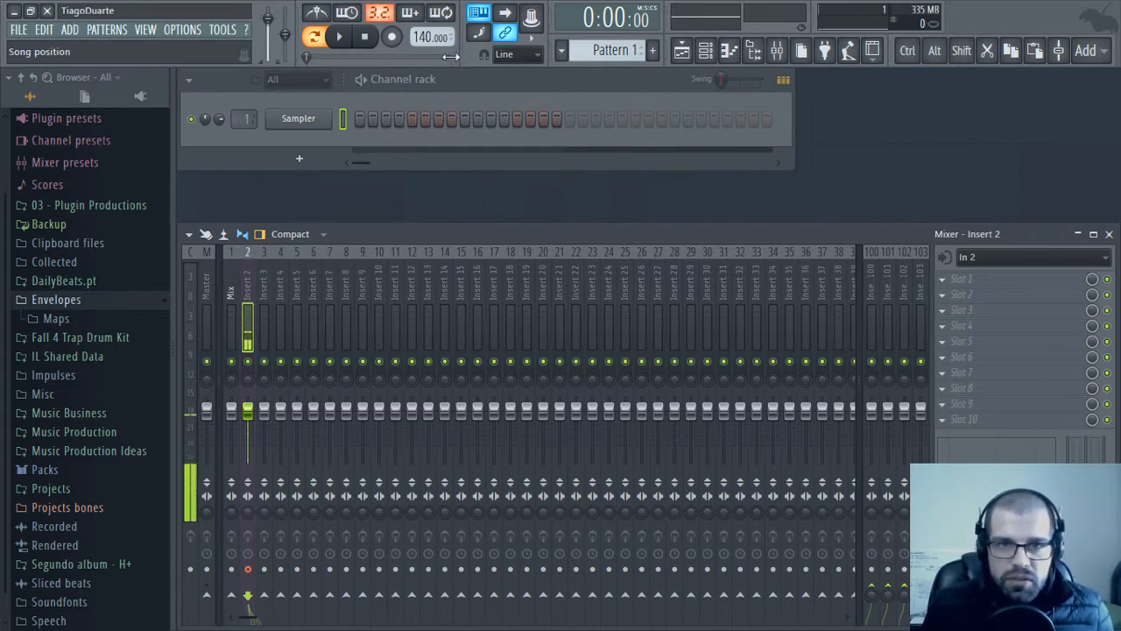
Set the project tempo to 84 BPM by tapping the beat in the Tempo tapper
{"action": "right_click", "coordinate": [424, 37]}
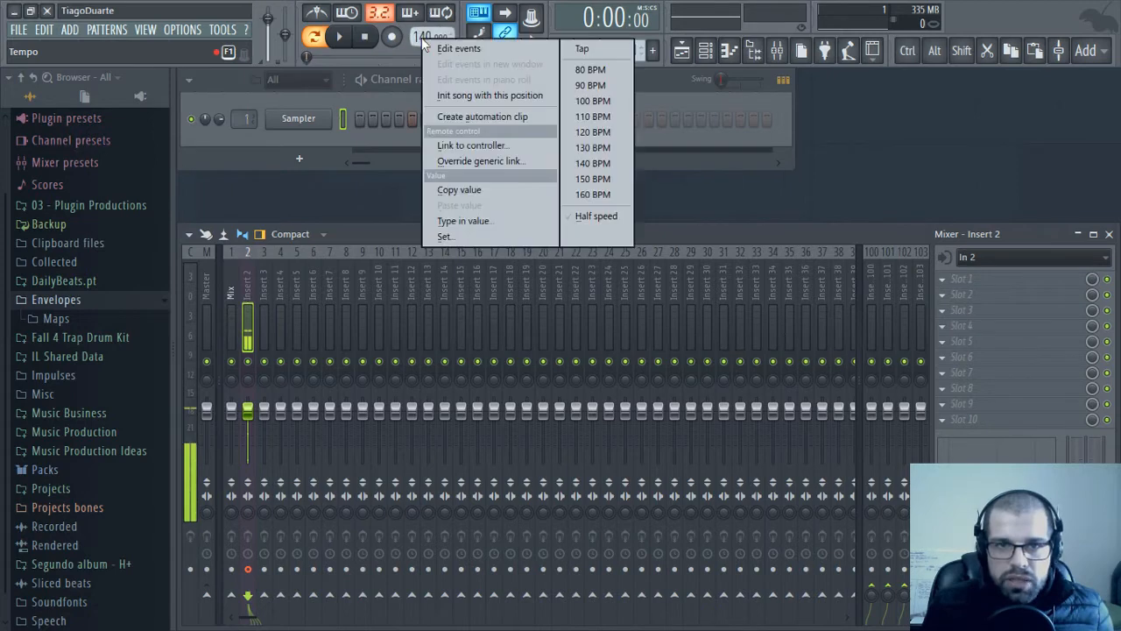
{"action": "left_click", "coordinate": [587, 47]}
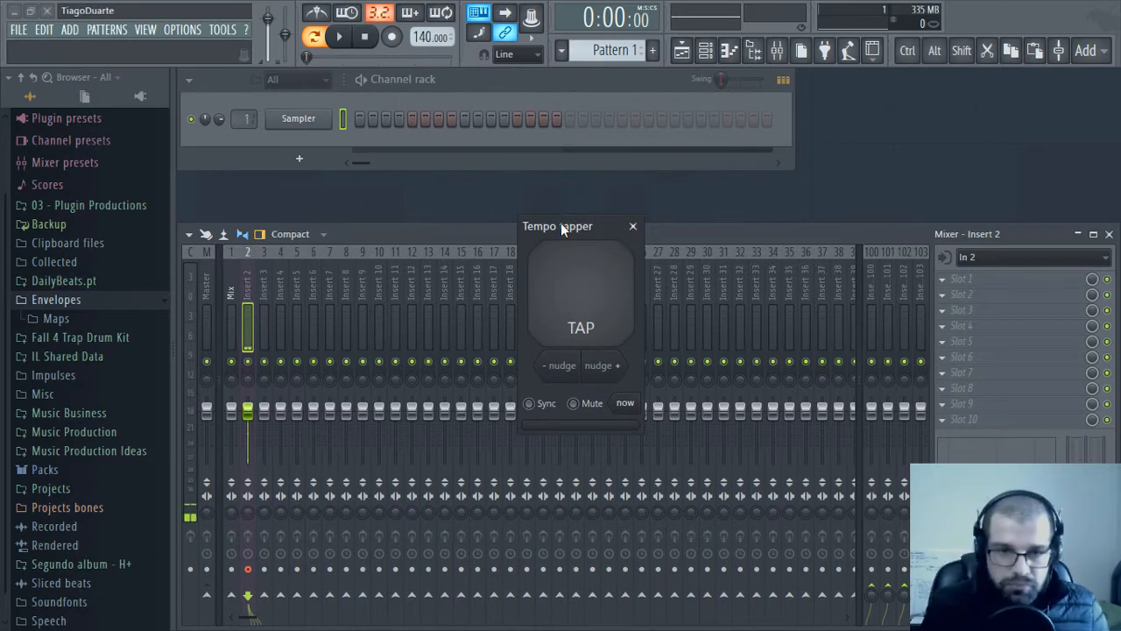
{"action": "left_click", "coordinate": [589, 307]}
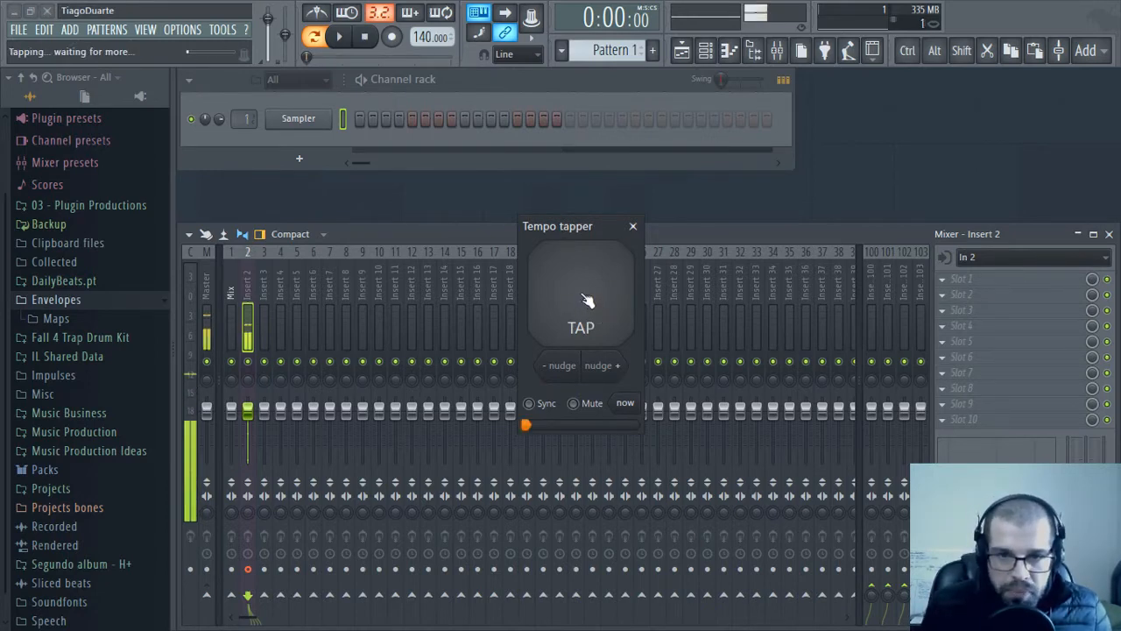
{"action": "left_click", "coordinate": [588, 304]}
{"action": "left_click", "coordinate": [587, 305]}
{"action": "left_click", "coordinate": [588, 305]}
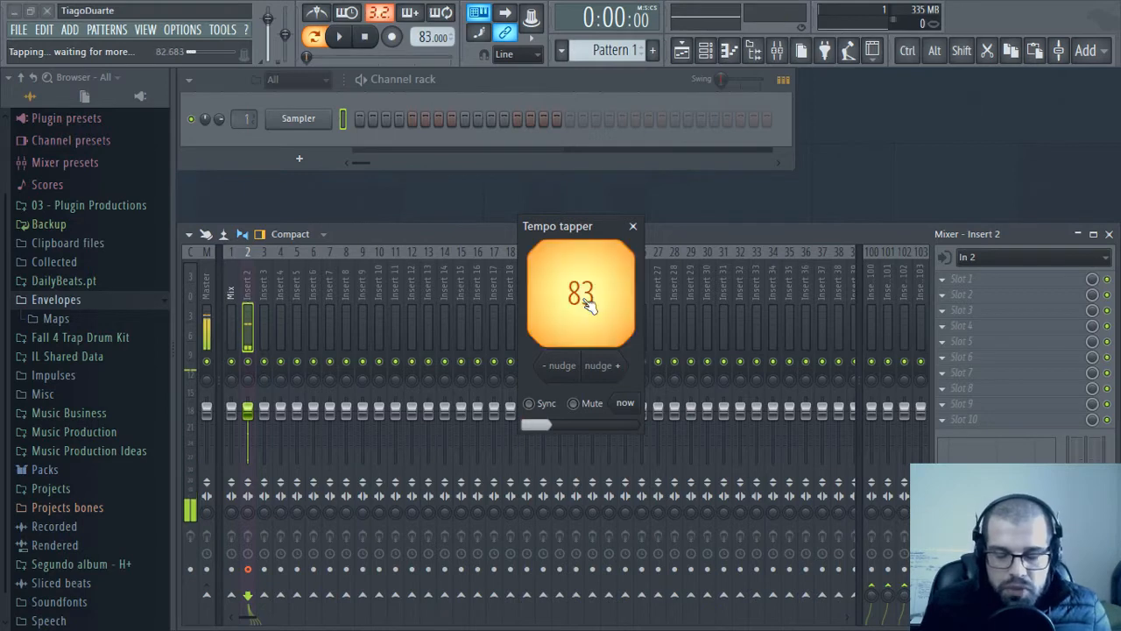
{"action": "left_click", "coordinate": [587, 305]}
{"action": "left_click", "coordinate": [588, 305]}
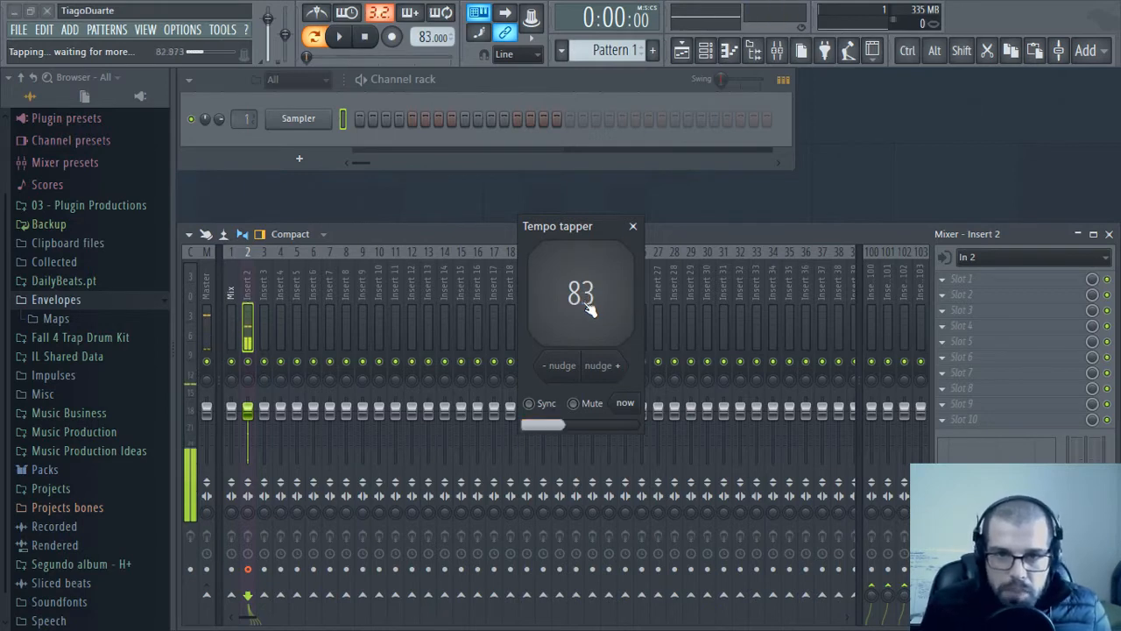
{"action": "left_click", "coordinate": [589, 307]}
{"action": "left_click", "coordinate": [591, 312]}
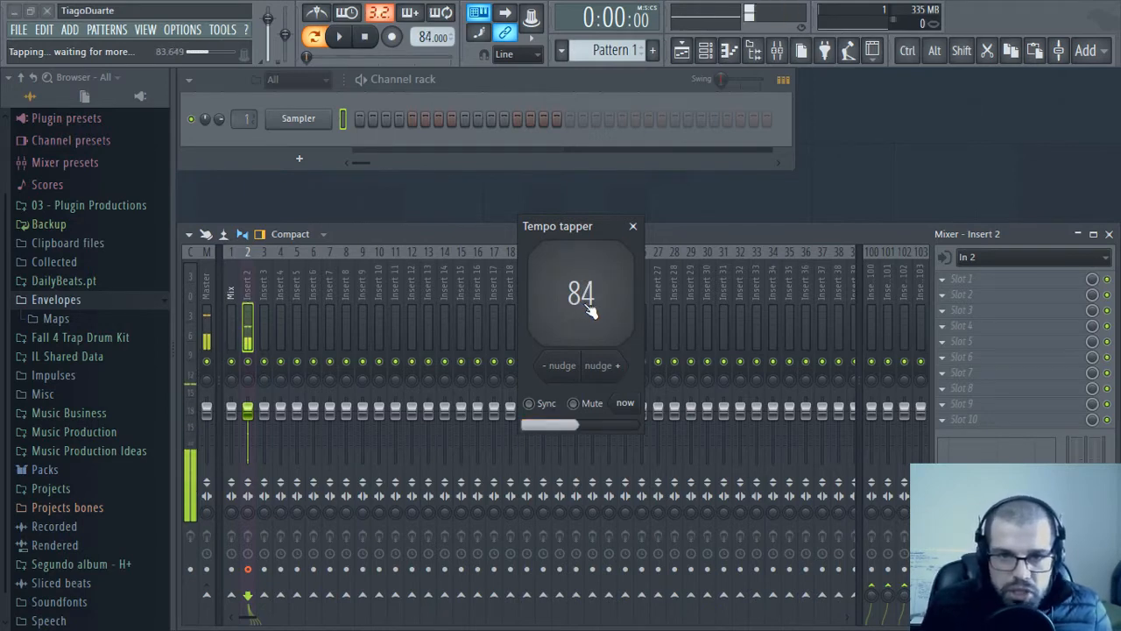
{"action": "left_click", "coordinate": [634, 228]}
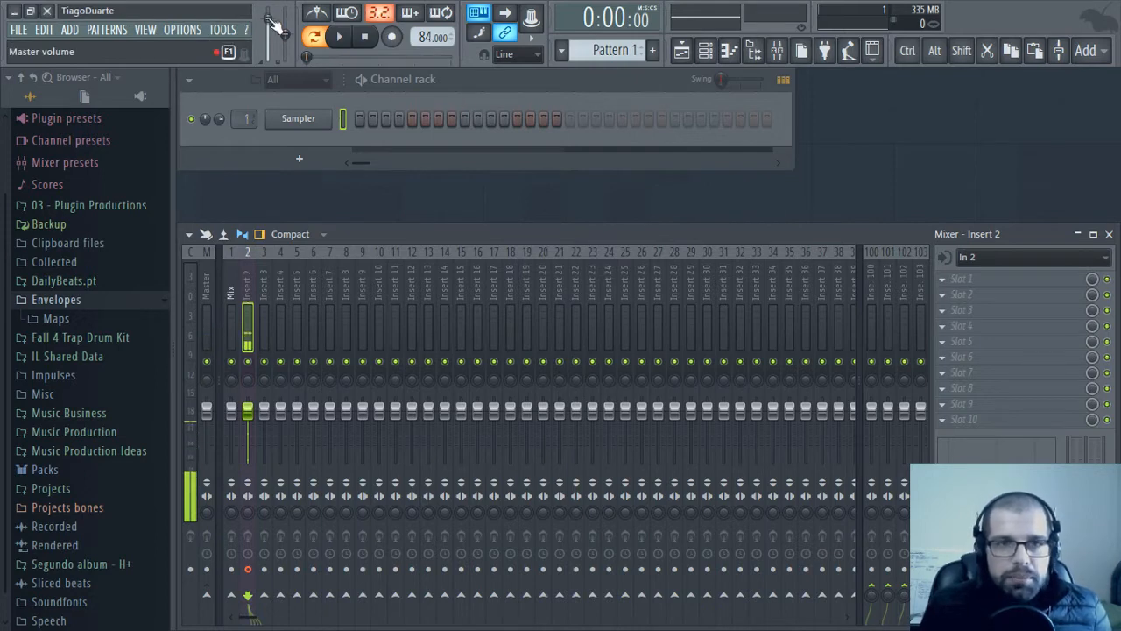
Turn on the metronome and open the playlist with more than eight bars in view
{"action": "left_click", "coordinate": [317, 13]}
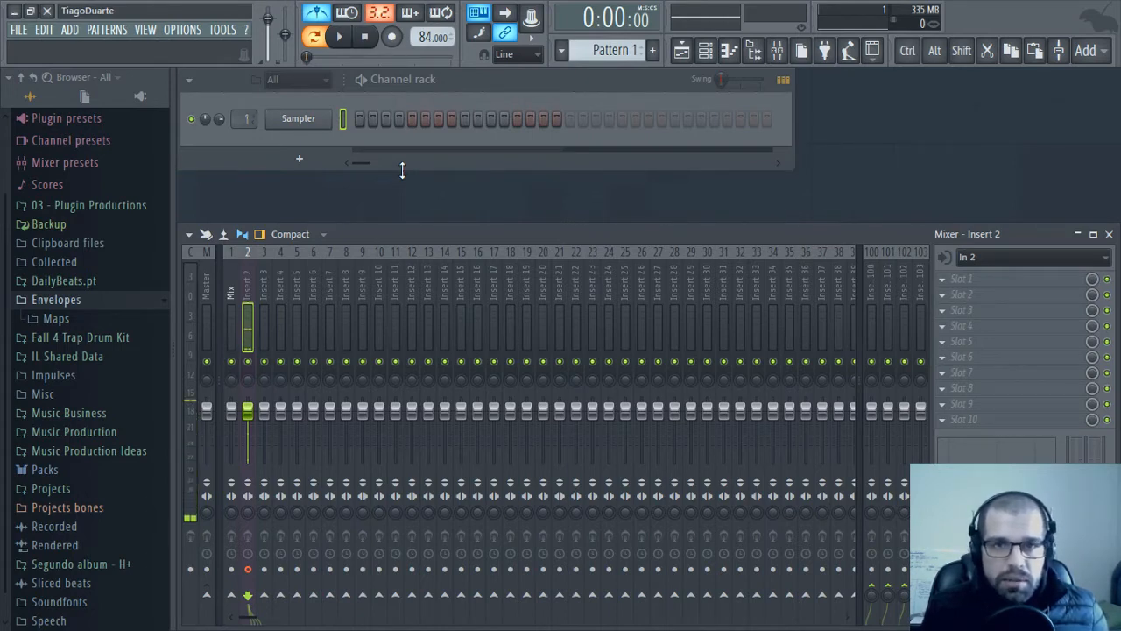
{"action": "left_click", "coordinate": [681, 49]}
{"action": "scroll", "coordinate": [521, 118], "scroll_direction": "down", "scroll_amount": 3}
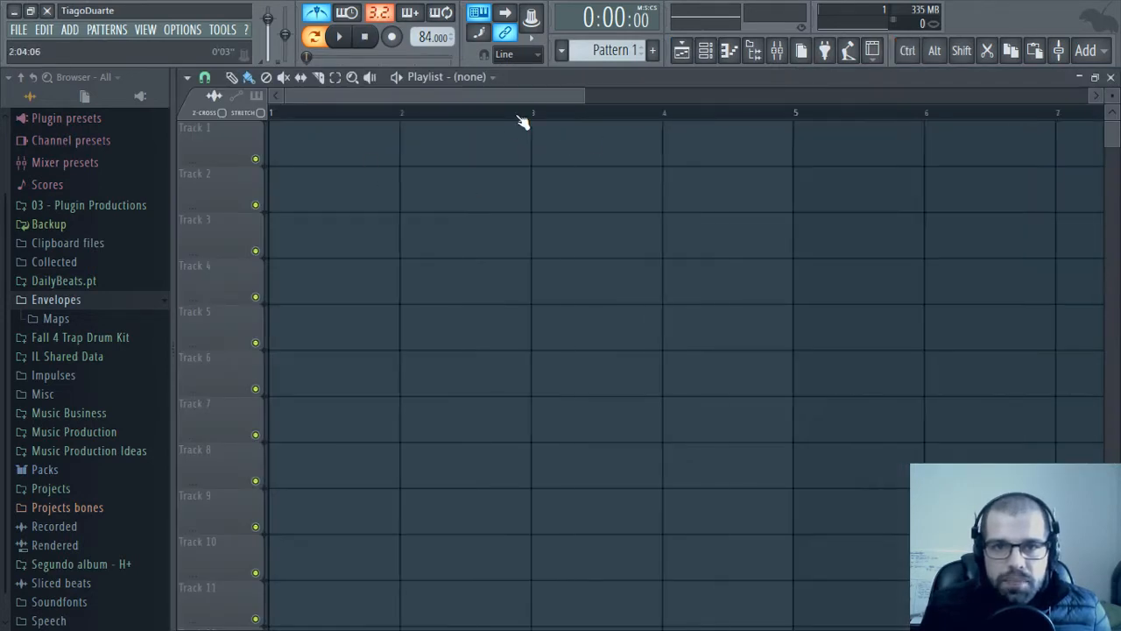
{"action": "scroll", "coordinate": [523, 120], "scroll_direction": "down", "scroll_amount": 1}
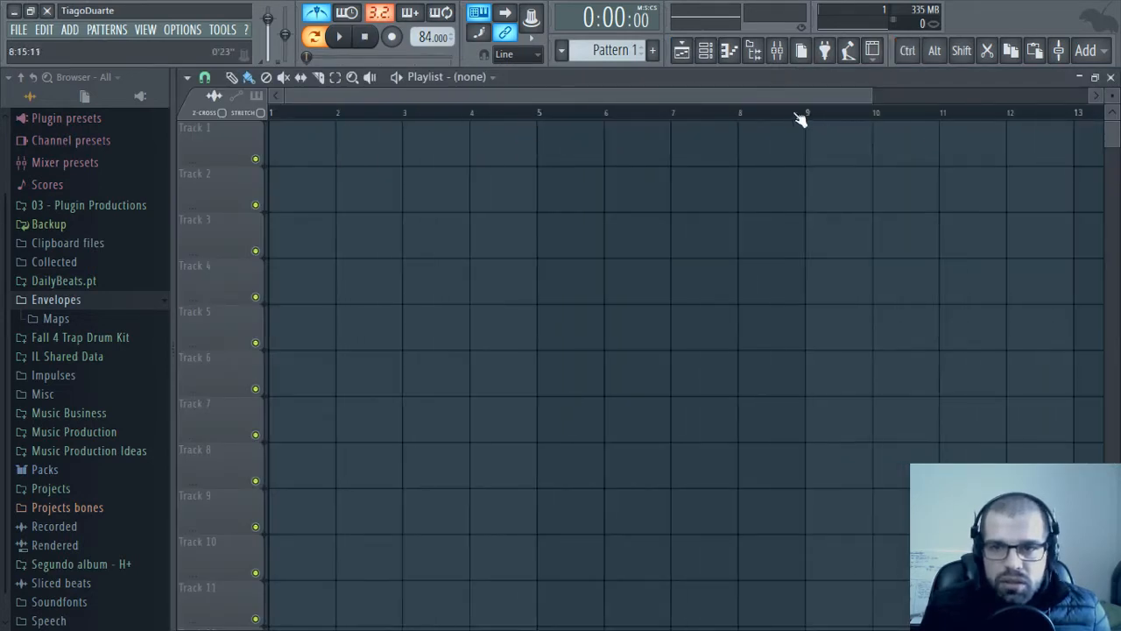
Record about eight bars of audio into the playlist as an audio clip from bar 1, and disarm recording
{"action": "left_click", "coordinate": [394, 38]}
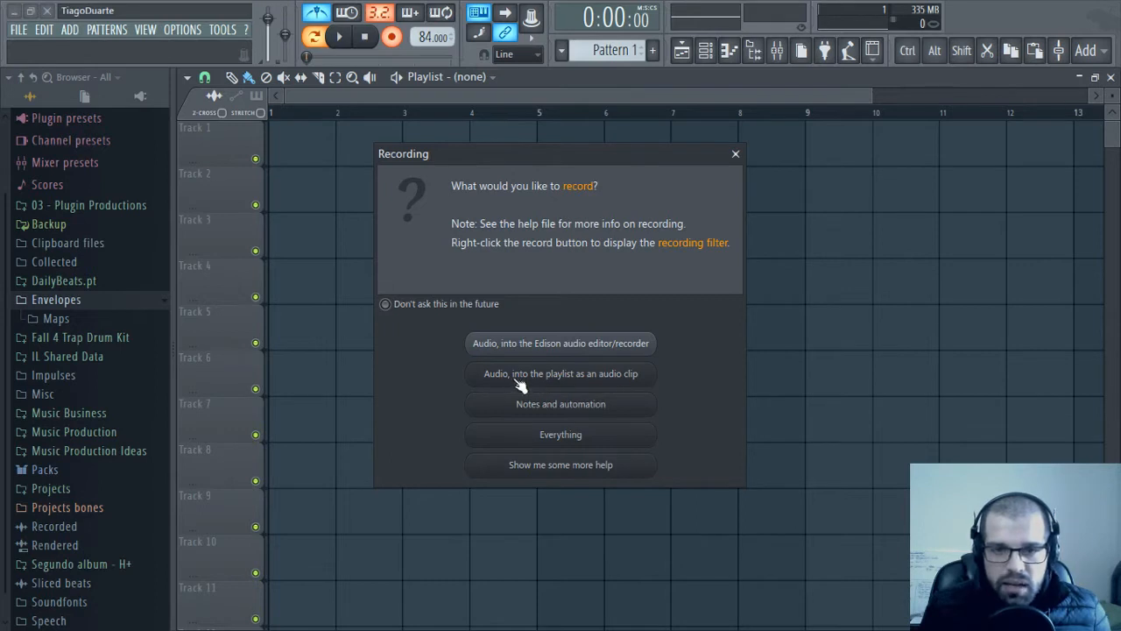
{"action": "left_click", "coordinate": [609, 375]}
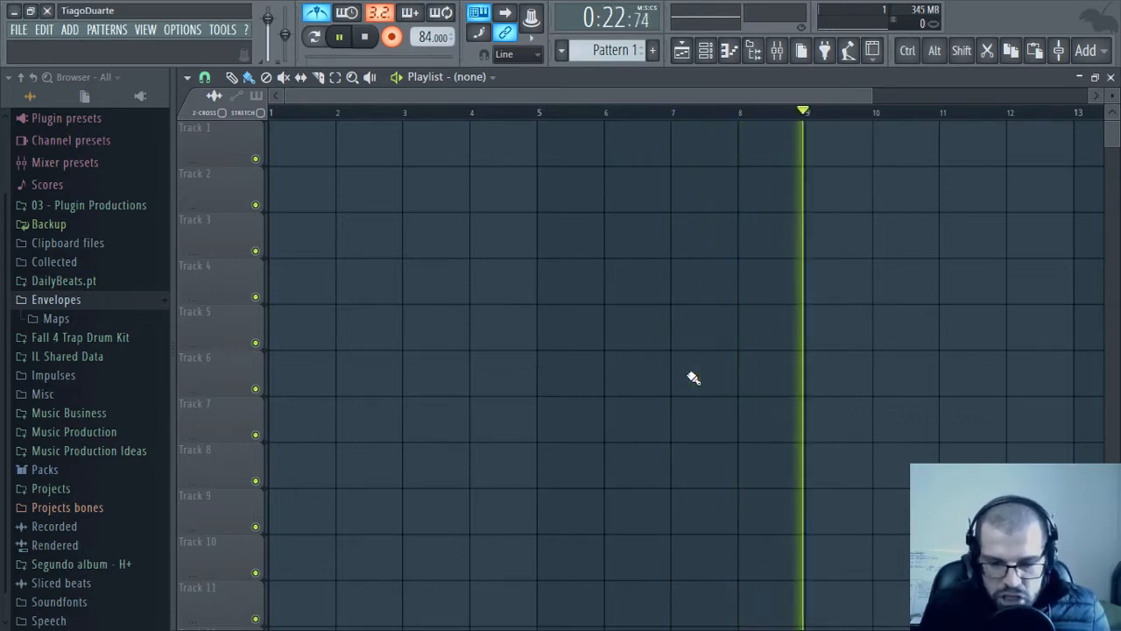
{"action": "key", "text": "space"}
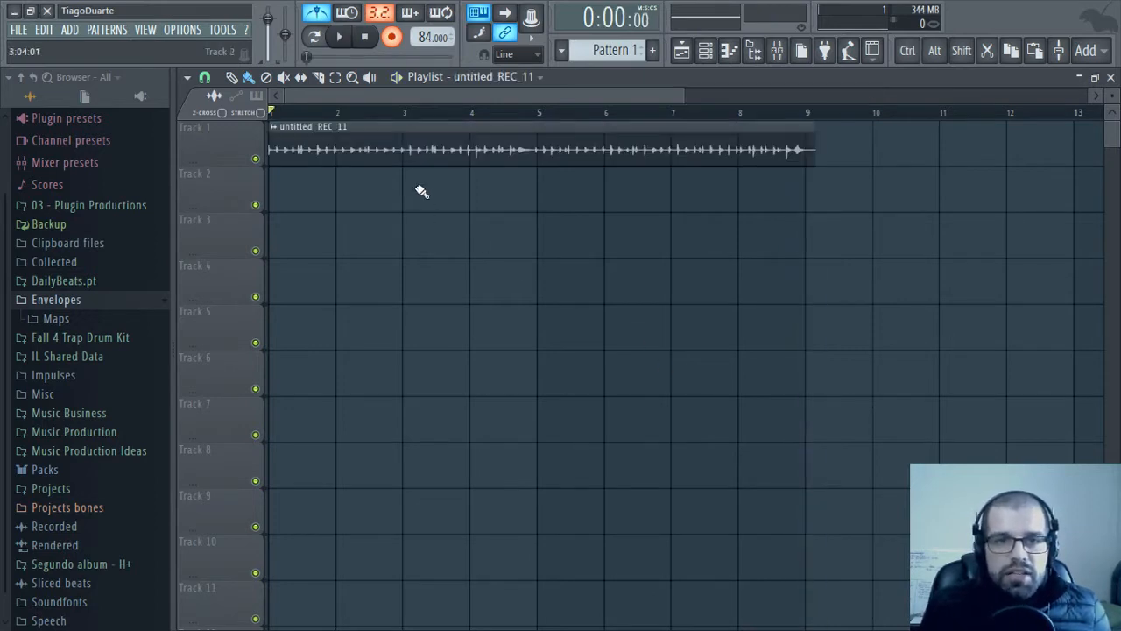
{"action": "left_click", "coordinate": [391, 36]}
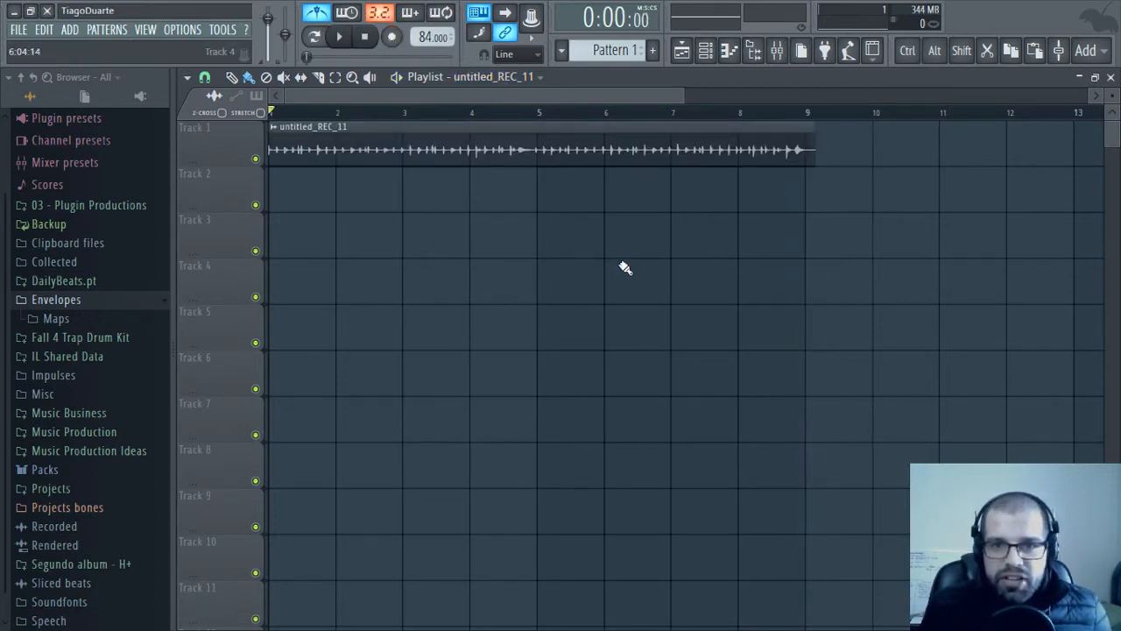
Select the time range covering bars 1 to 8 of the recorded clip in the playlist
{"action": "scroll", "coordinate": [395, 237], "scroll_direction": "up", "scroll_amount": 3}
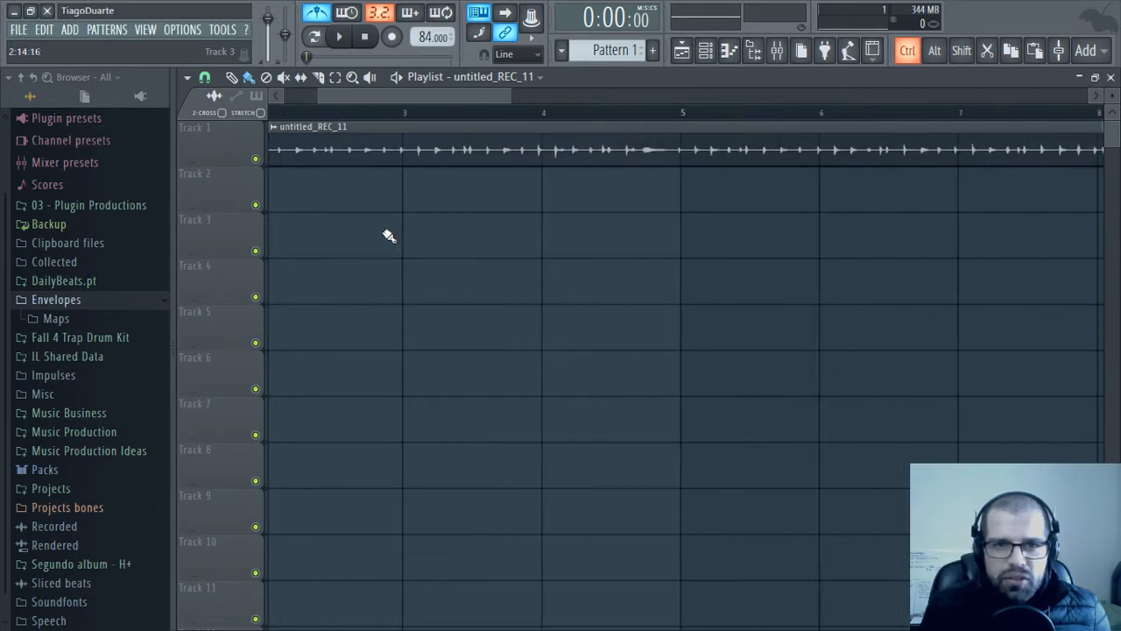
{"action": "scroll", "coordinate": [395, 237], "scroll_direction": "down", "scroll_amount": 3}
{"action": "key", "text": "ctrl"}
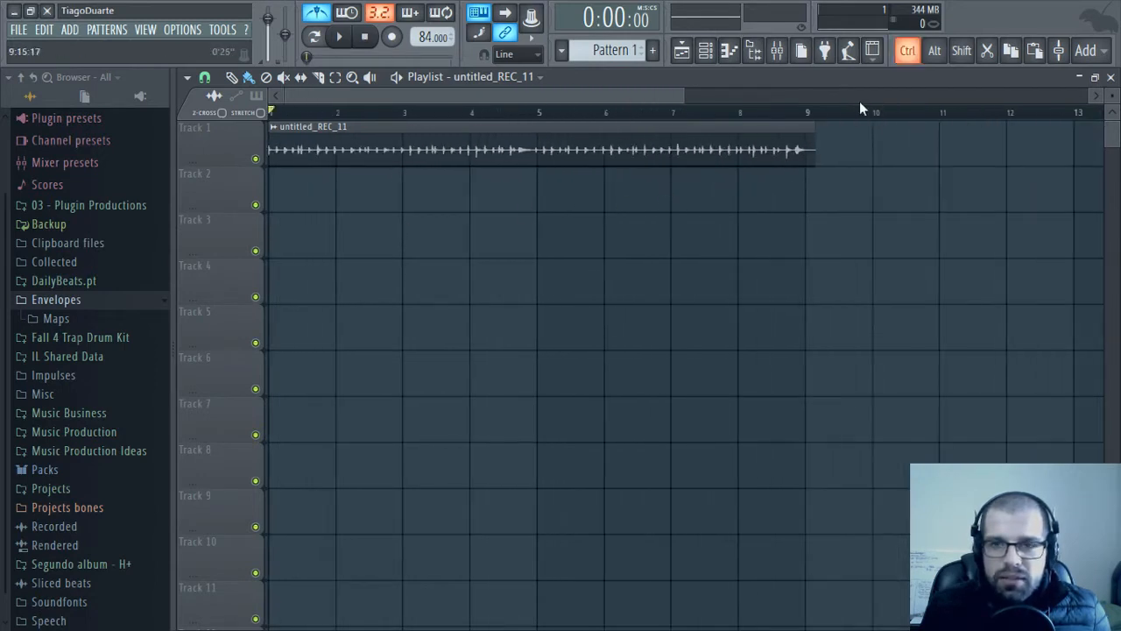
{"action": "left_click_drag", "start_coordinate": [814, 117], "coordinate": [267, 117]}
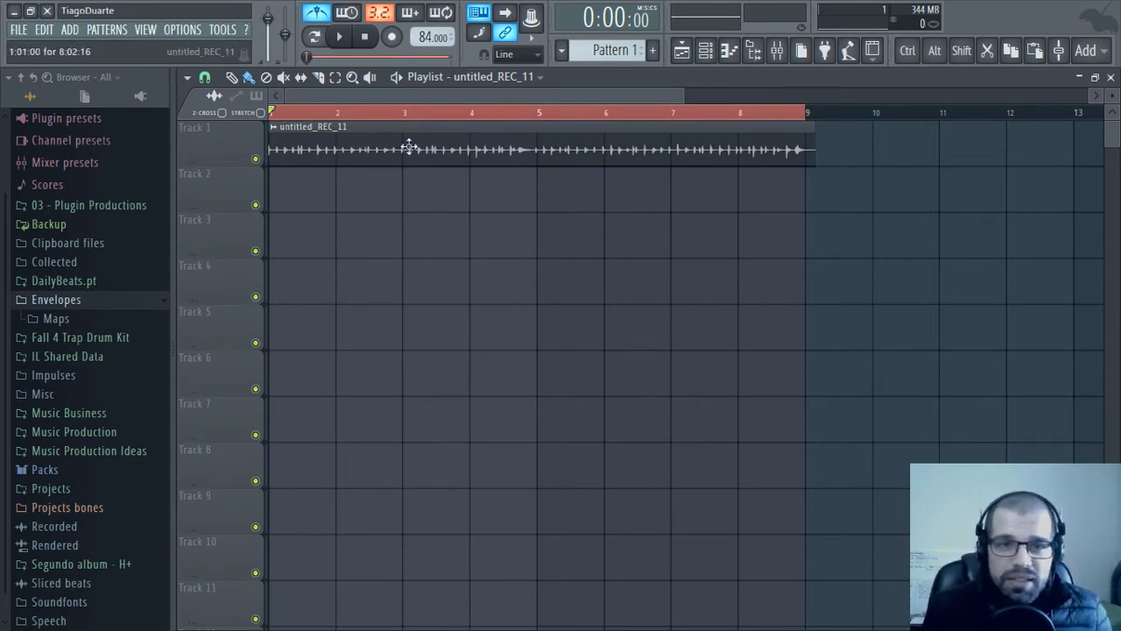
Route the recorded audio clip's channel to mixer track 3
{"action": "left_click", "coordinate": [1110, 77]}
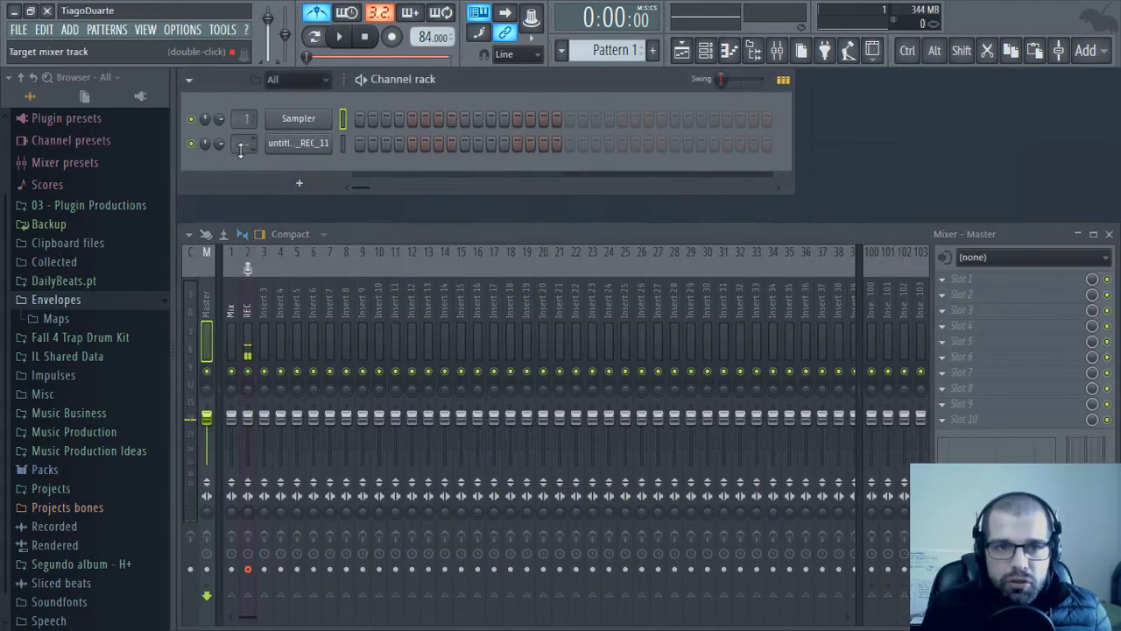
{"action": "left_click_drag", "start_coordinate": [242, 150], "coordinate": [243, 147]}
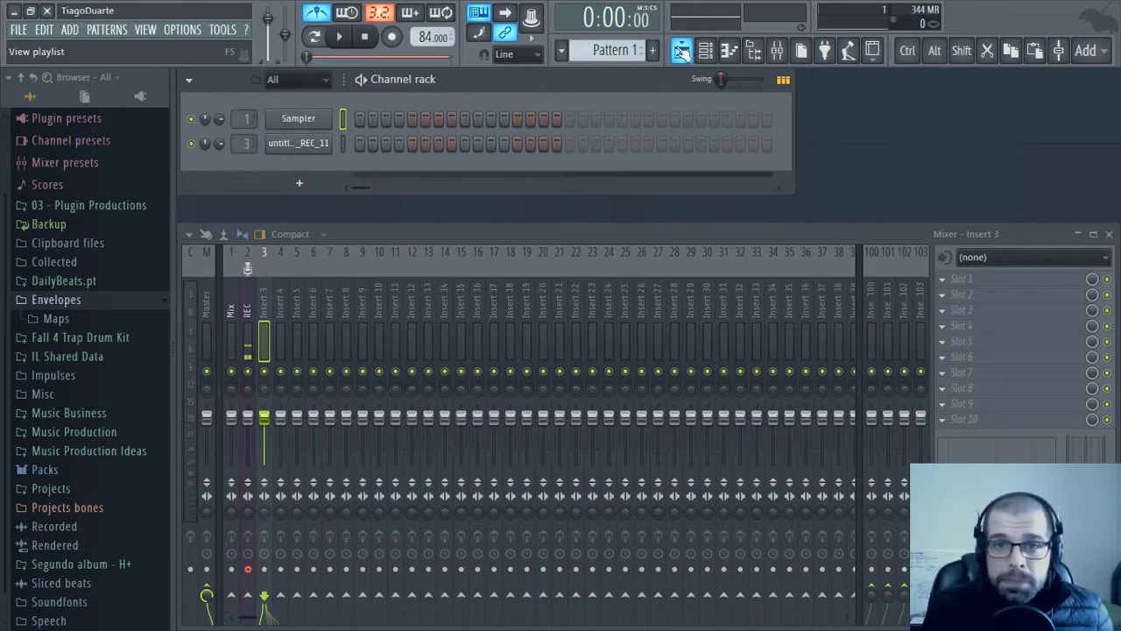
Open the playlist and examine the recorded clip's waveform against the bar lines from bar 1 to bar 9
{"action": "left_click", "coordinate": [681, 50]}
{"action": "scroll", "coordinate": [561, 240], "scroll_direction": "up", "scroll_amount": 6, "text": "ctrl"}
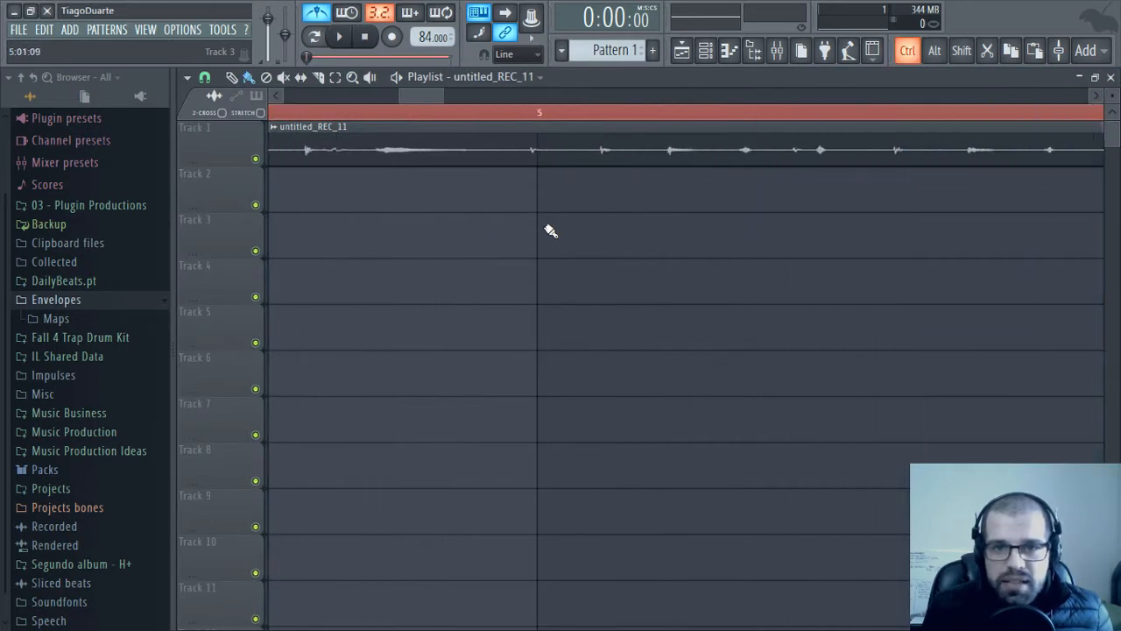
{"action": "scroll", "coordinate": [537, 210], "scroll_direction": "up", "scroll_amount": 2, "text": "ctrl"}
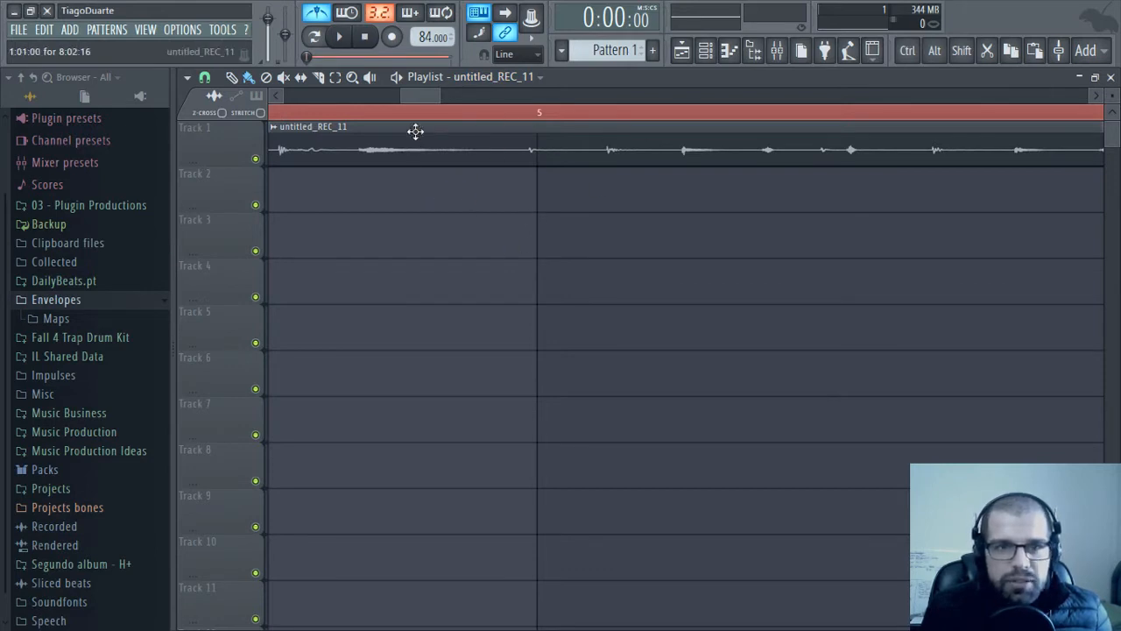
{"action": "scroll", "coordinate": [421, 125], "scroll_direction": "down", "scroll_amount": 3}
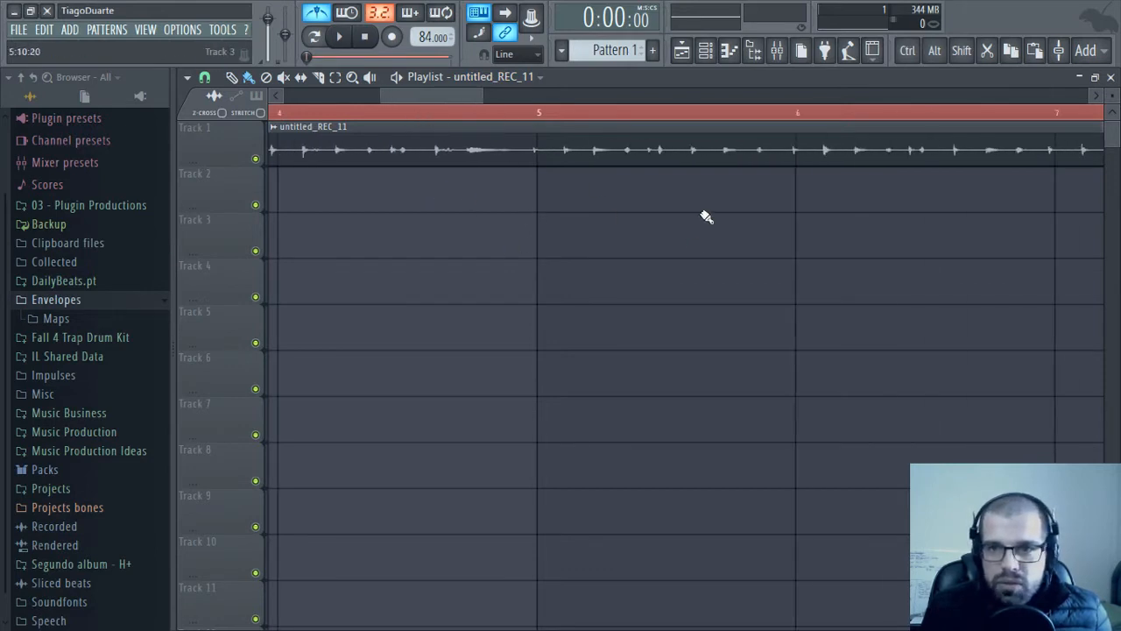
{"action": "scroll", "coordinate": [463, 308], "scroll_direction": "right", "scroll_amount": 4}
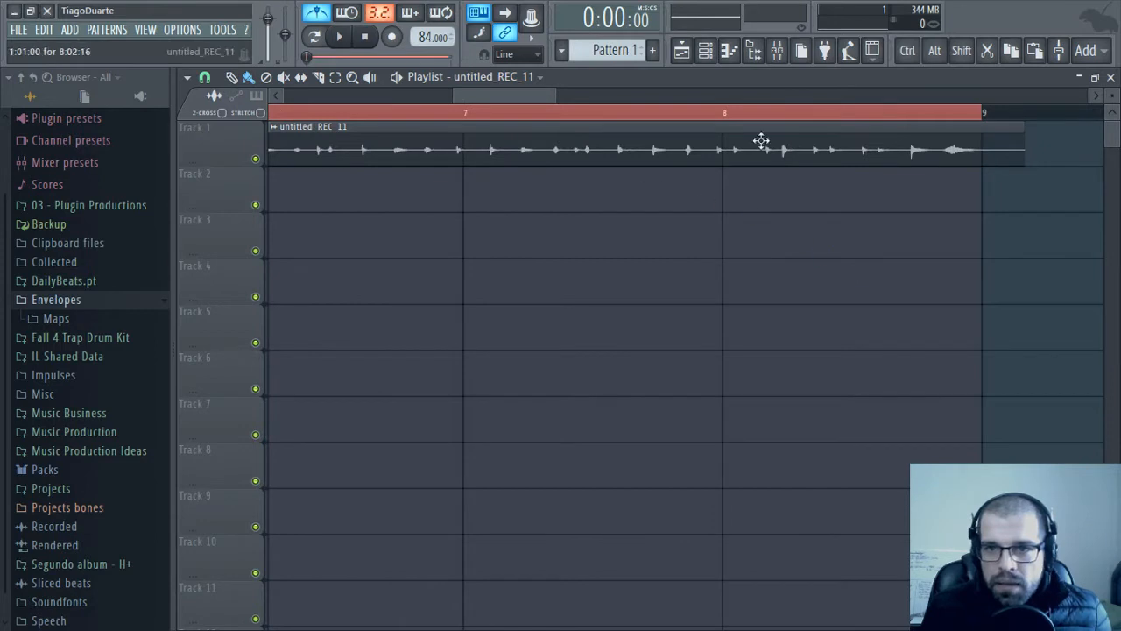
{"action": "scroll", "coordinate": [608, 167], "scroll_direction": "left", "scroll_amount": 10}
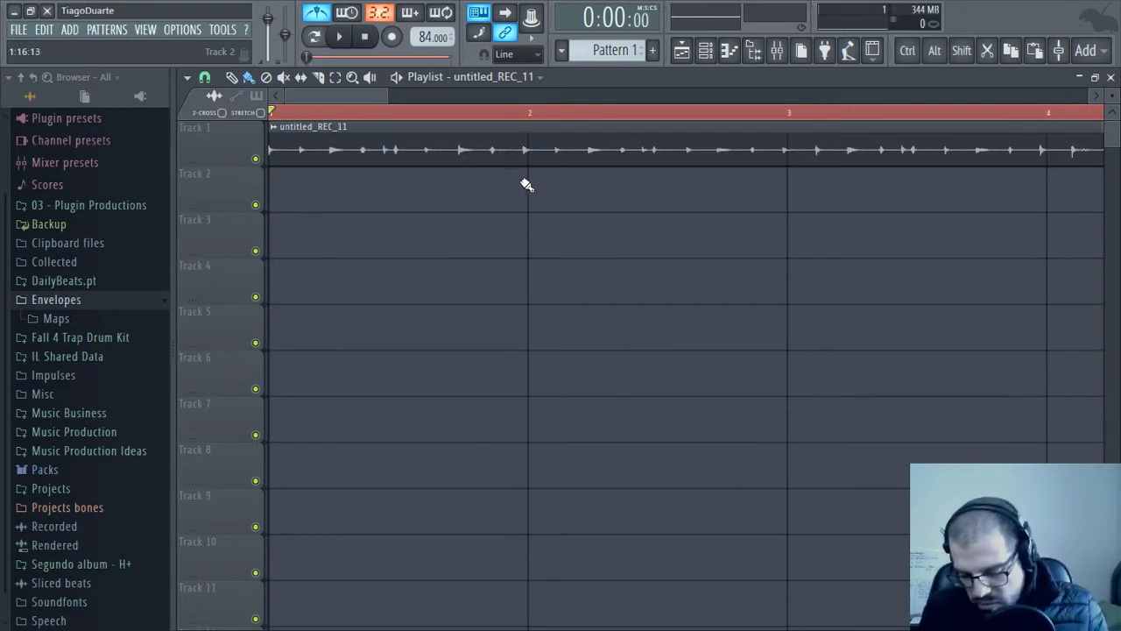
{"action": "key", "text": "shift"}
{"action": "key", "text": "ctrl+alt"}
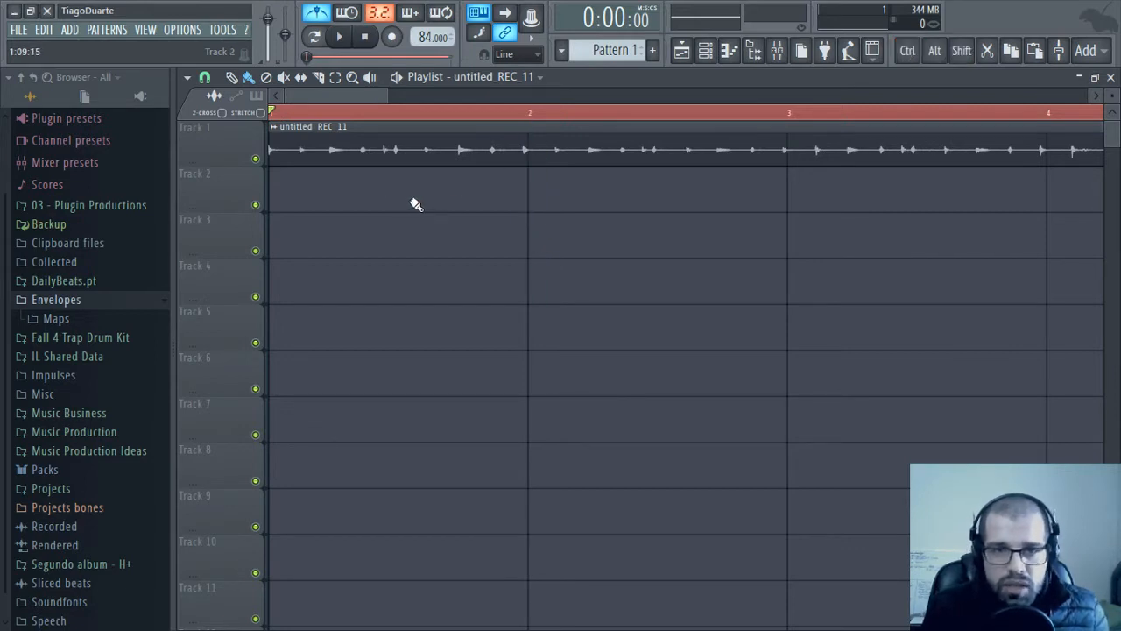
Nudge the recorded clip slightly later without snapping, so that it starts at about 1:01:09
{"action": "key", "text": "alt"}
{"action": "left_click_drag", "start_coordinate": [396, 160], "coordinate": [401, 161]}
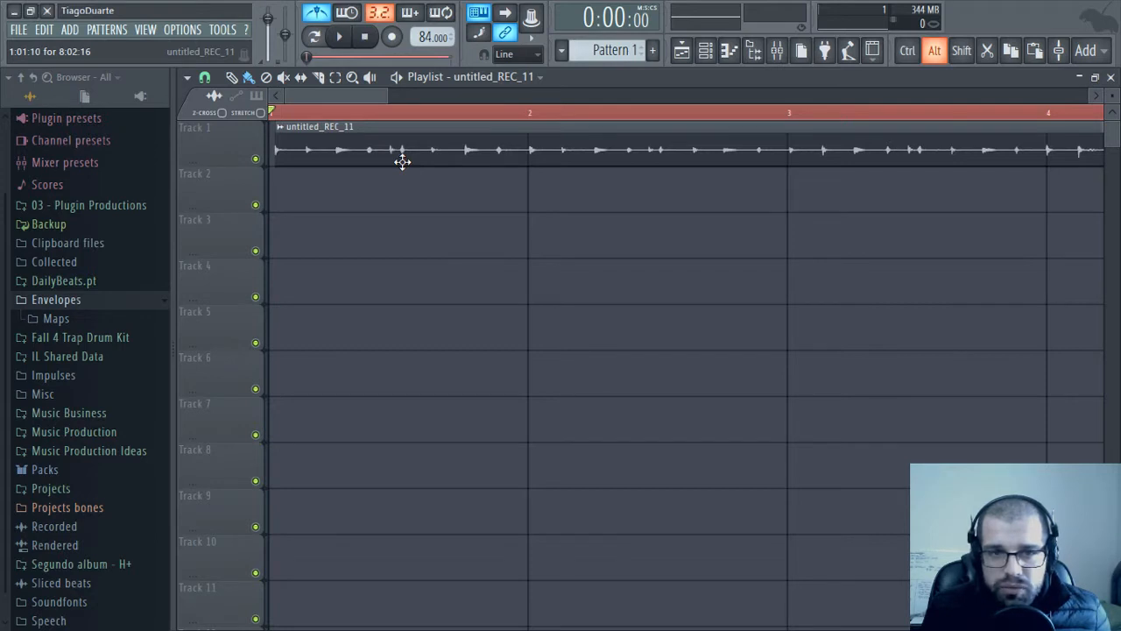
{"action": "left_click_drag", "start_coordinate": [402, 162], "coordinate": [403, 162]}
{"action": "left_click_drag", "start_coordinate": [472, 163], "coordinate": [471, 162]}
Fine-tune the clip's start to 1:01:07, aligning its hit at bar 2 with the bar line
{"action": "scroll", "coordinate": [547, 210], "scroll_direction": "up", "scroll_amount": 3}
{"action": "right_click", "coordinate": [530, 210], "text": "ctrl"}
{"action": "left_click", "coordinate": [617, 237]}
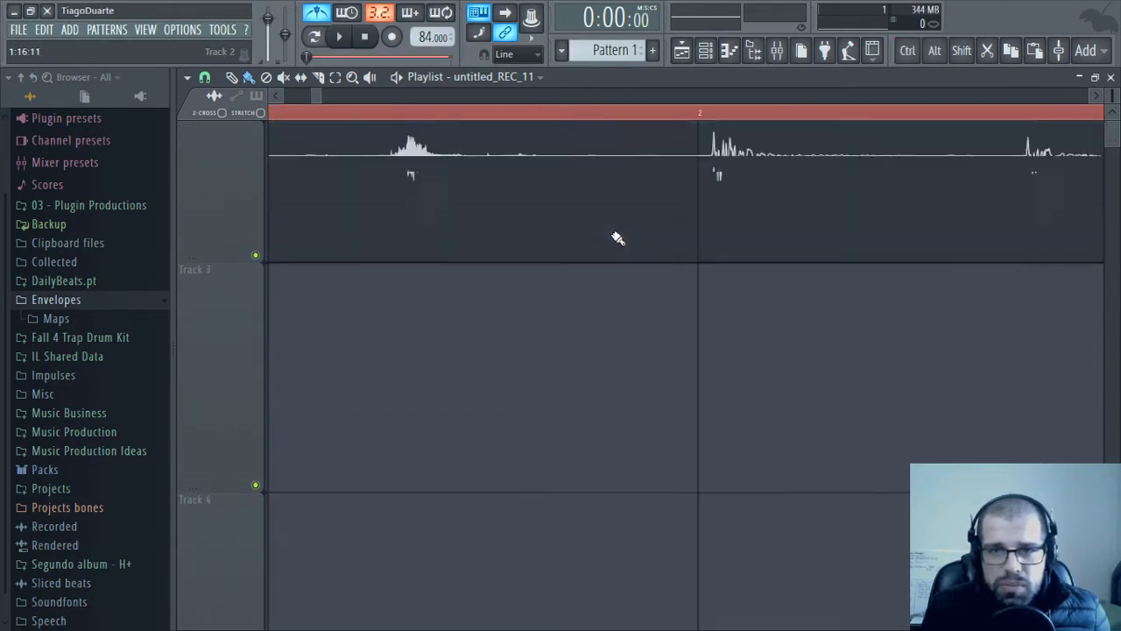
{"action": "scroll", "coordinate": [615, 237], "scroll_direction": "up", "scroll_amount": 2}
{"action": "left_click_drag", "start_coordinate": [548, 271], "coordinate": [1059, 275]}
{"action": "left_click_drag", "start_coordinate": [933, 275], "coordinate": [409, 274]}
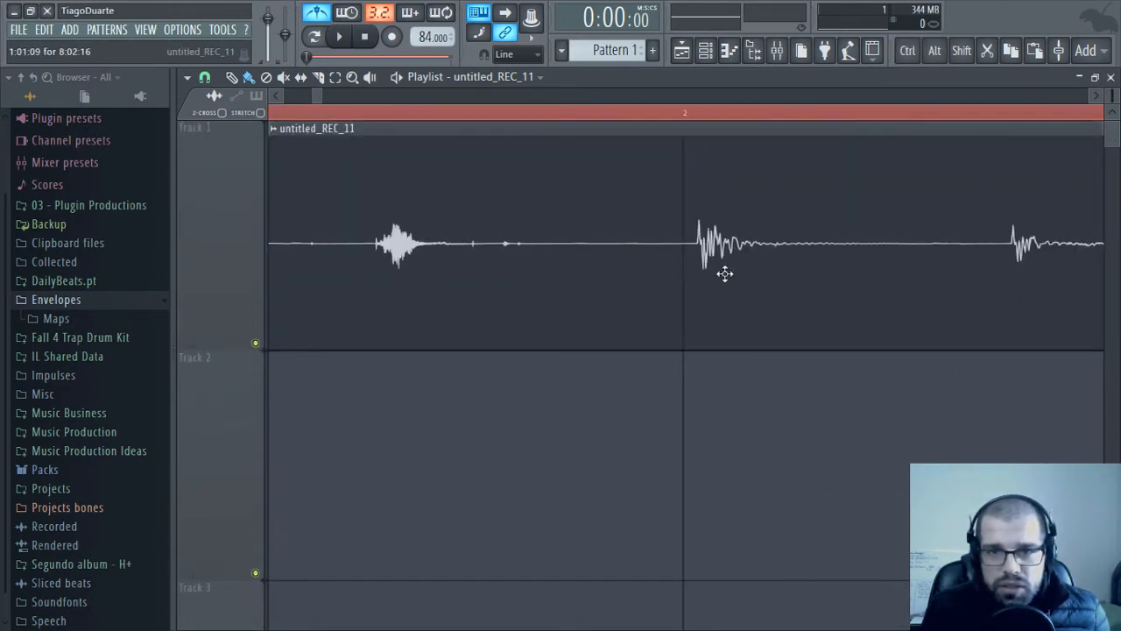
{"action": "left_click_drag", "start_coordinate": [725, 274], "coordinate": [602, 273]}
{"action": "left_click_drag", "start_coordinate": [691, 258], "coordinate": [680, 260]}
Check how the clip's hits line up with the bar lines from bar 2 through the end of bar 8
{"action": "scroll", "coordinate": [570, 283], "scroll_direction": "down", "scroll_amount": 5}
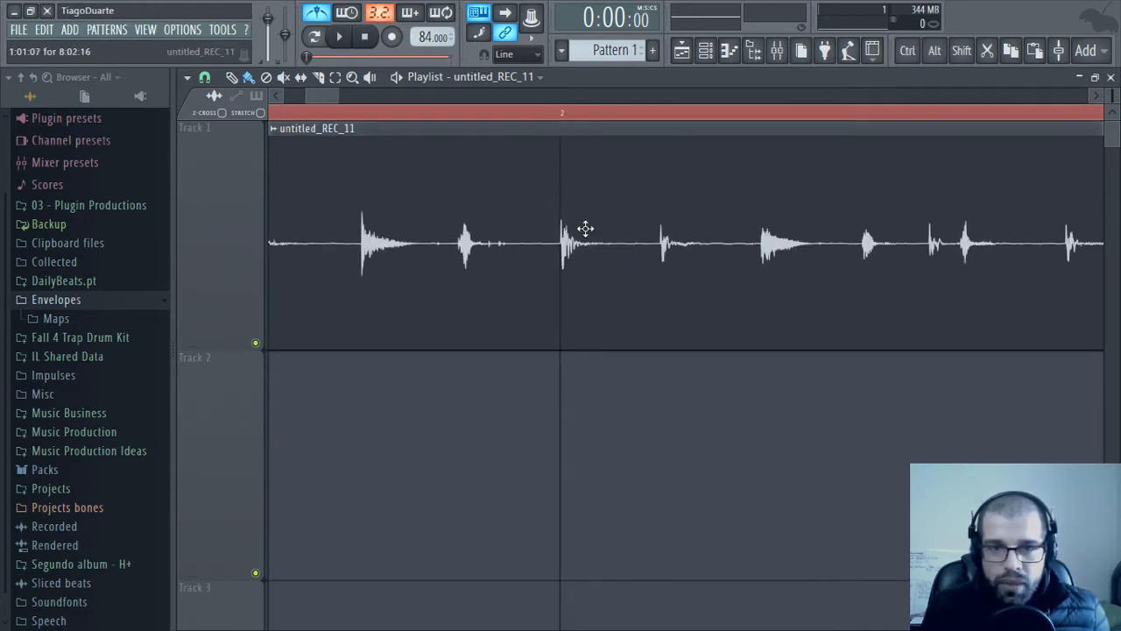
{"action": "scroll", "coordinate": [585, 228], "scroll_direction": "down", "scroll_amount": 6}
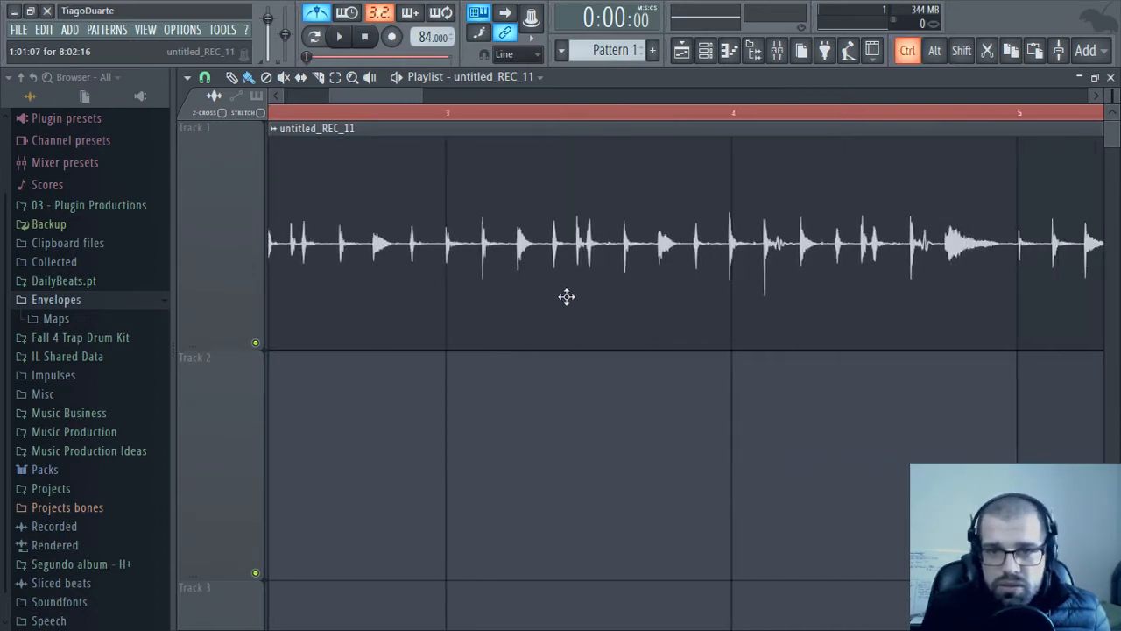
{"action": "scroll", "coordinate": [566, 297], "scroll_direction": "up", "scroll_amount": 5}
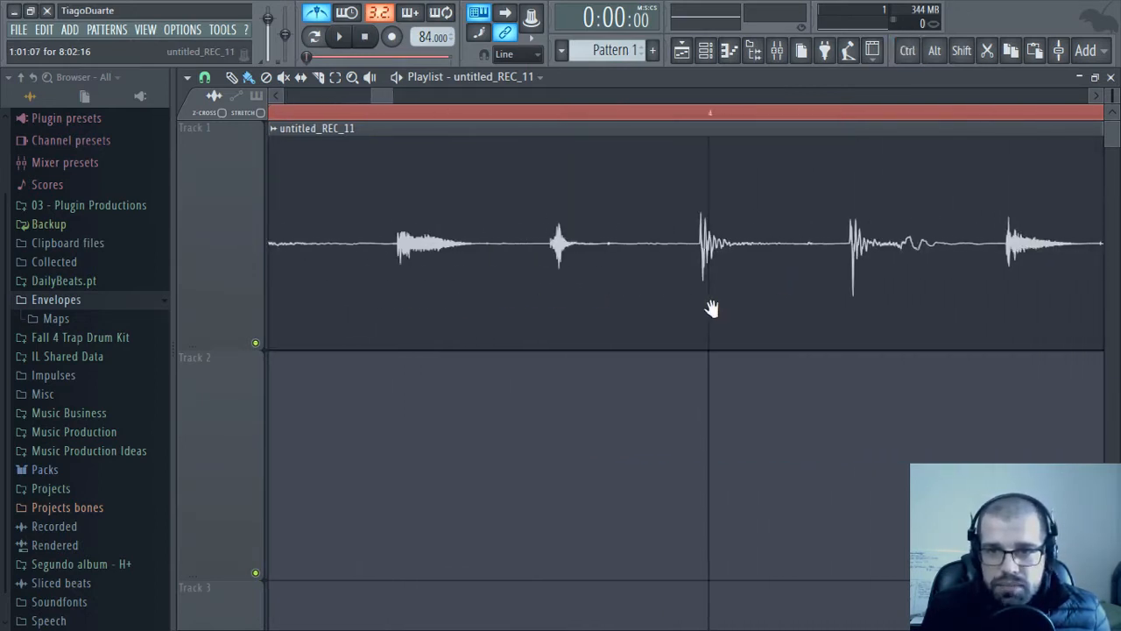
{"action": "left_click_drag", "start_coordinate": [711, 309], "coordinate": [595, 296]}
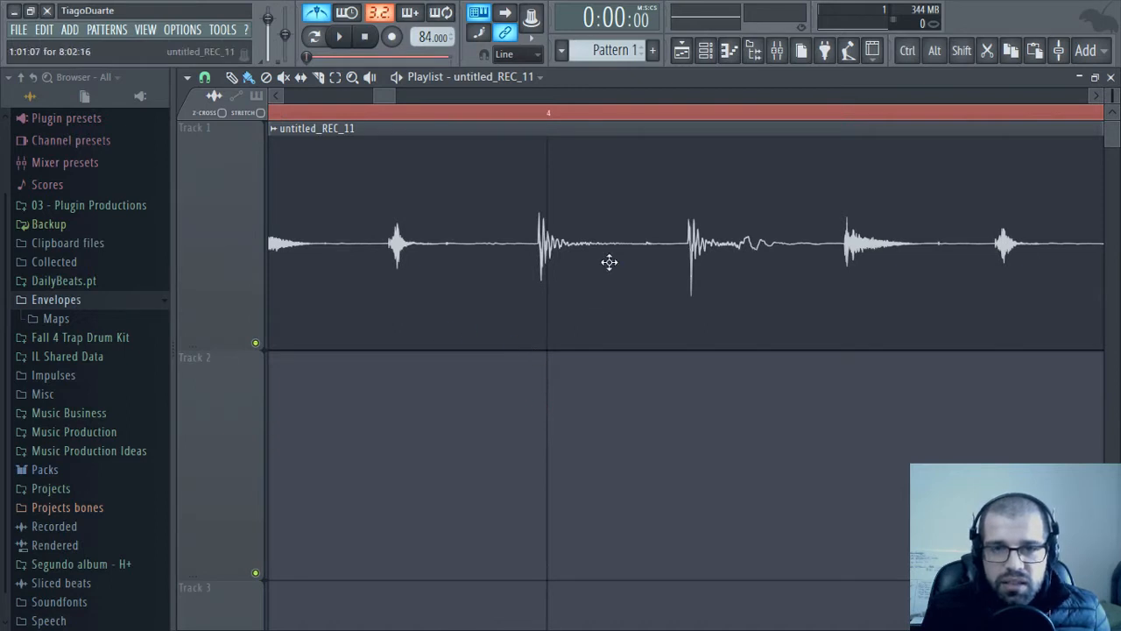
{"action": "scroll", "coordinate": [545, 276], "scroll_direction": "down", "scroll_amount": 3}
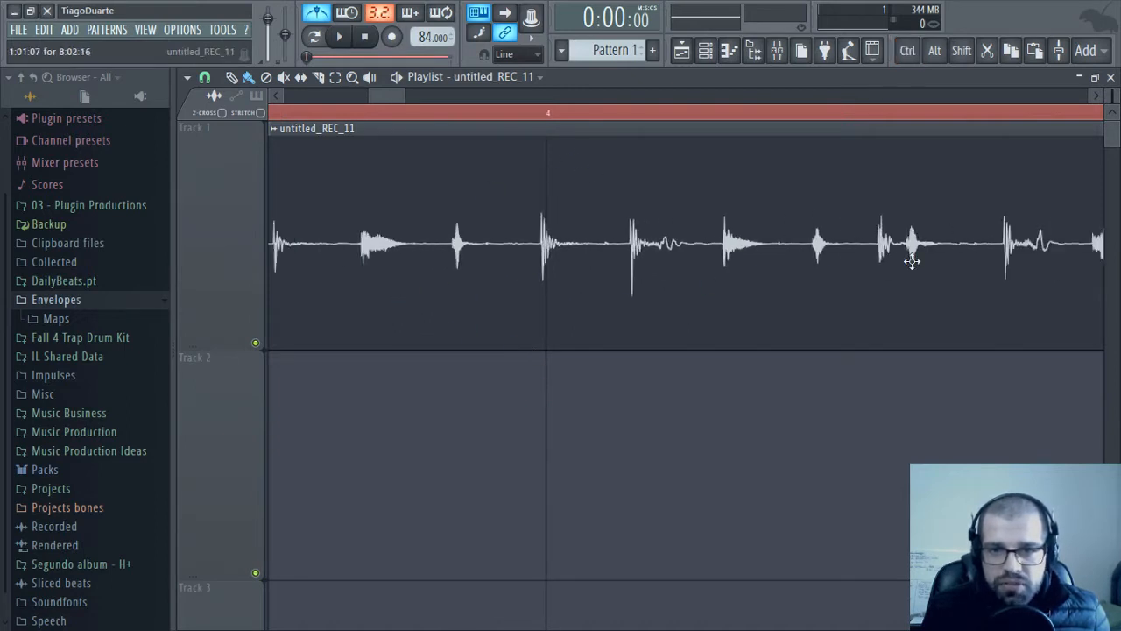
{"action": "left_click_drag", "start_coordinate": [937, 263], "coordinate": [502, 273]}
{"action": "left_click_drag", "start_coordinate": [987, 278], "coordinate": [646, 287]}
{"action": "scroll", "coordinate": [882, 292], "scroll_direction": "right", "scroll_amount": 10}
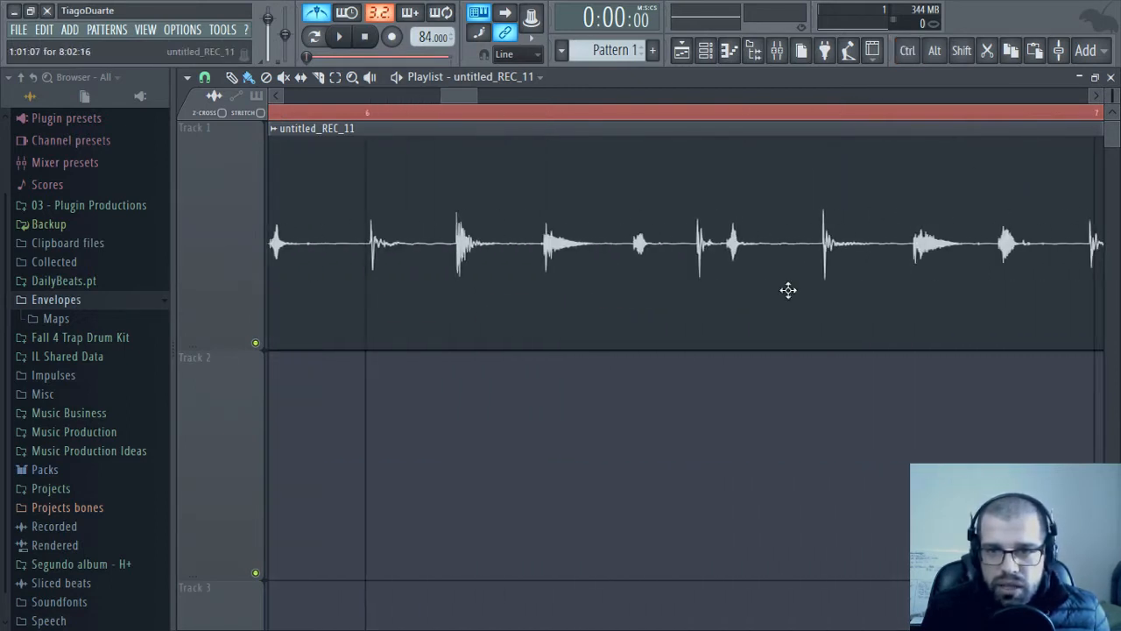
{"action": "scroll", "coordinate": [809, 280], "scroll_direction": "right", "scroll_amount": 6}
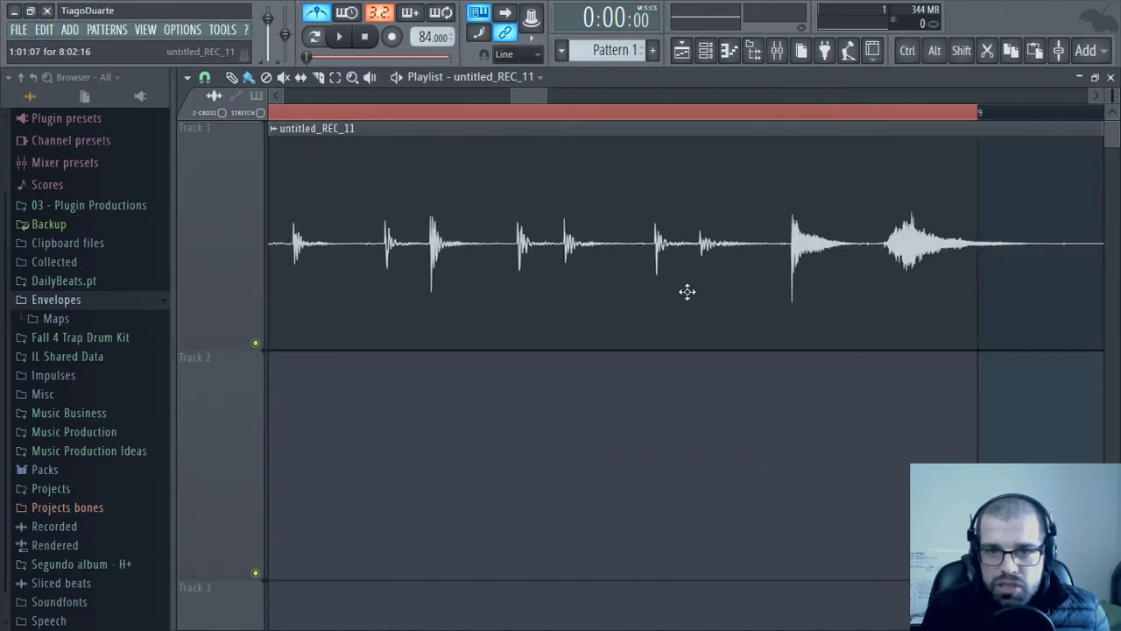
{"action": "scroll", "coordinate": [485, 287], "scroll_direction": "left", "scroll_amount": 3}
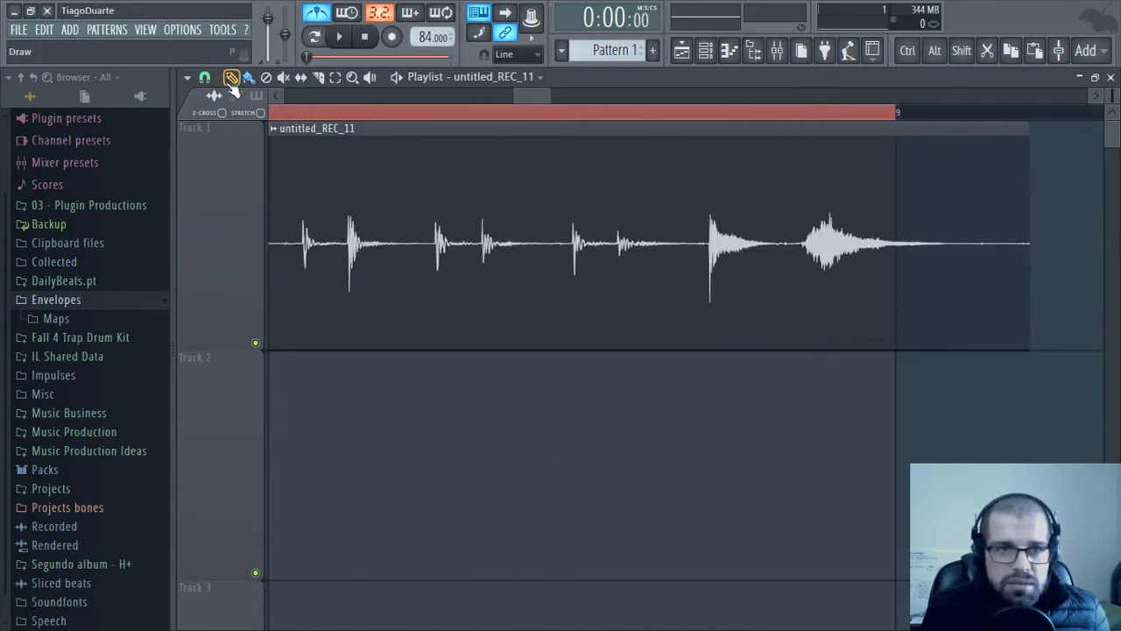
Switch the playlist snap to a finer grid and compare the hits in bars 5 to 8 with its lines
{"action": "left_click", "coordinate": [204, 77]}
{"action": "left_click", "coordinate": [235, 233]}
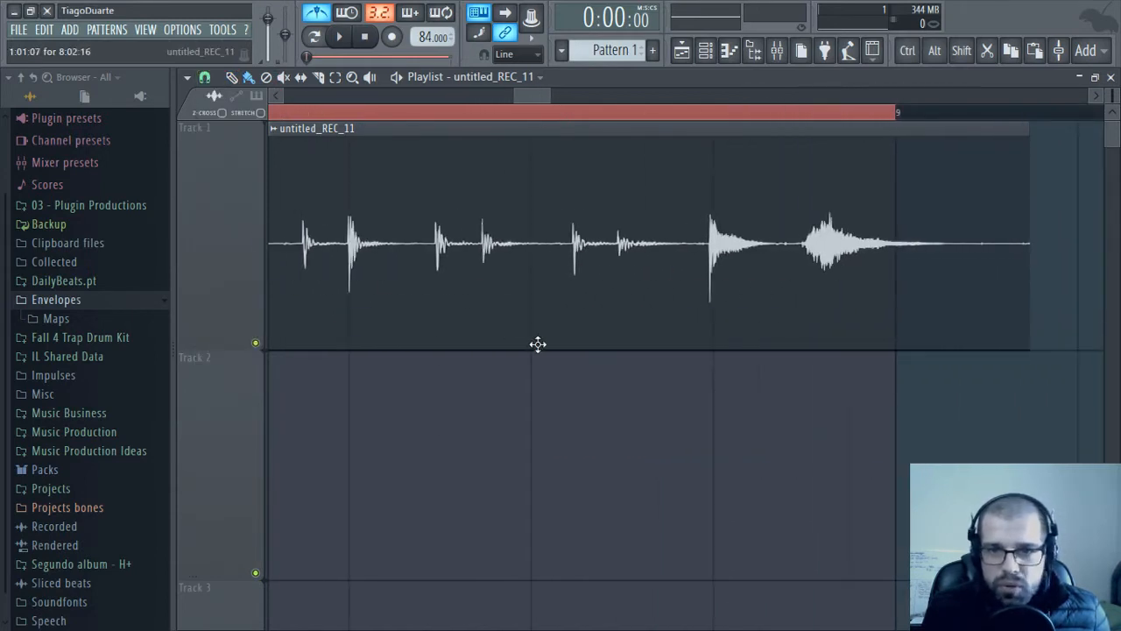
{"action": "scroll", "coordinate": [622, 305], "scroll_direction": "left", "scroll_amount": 3}
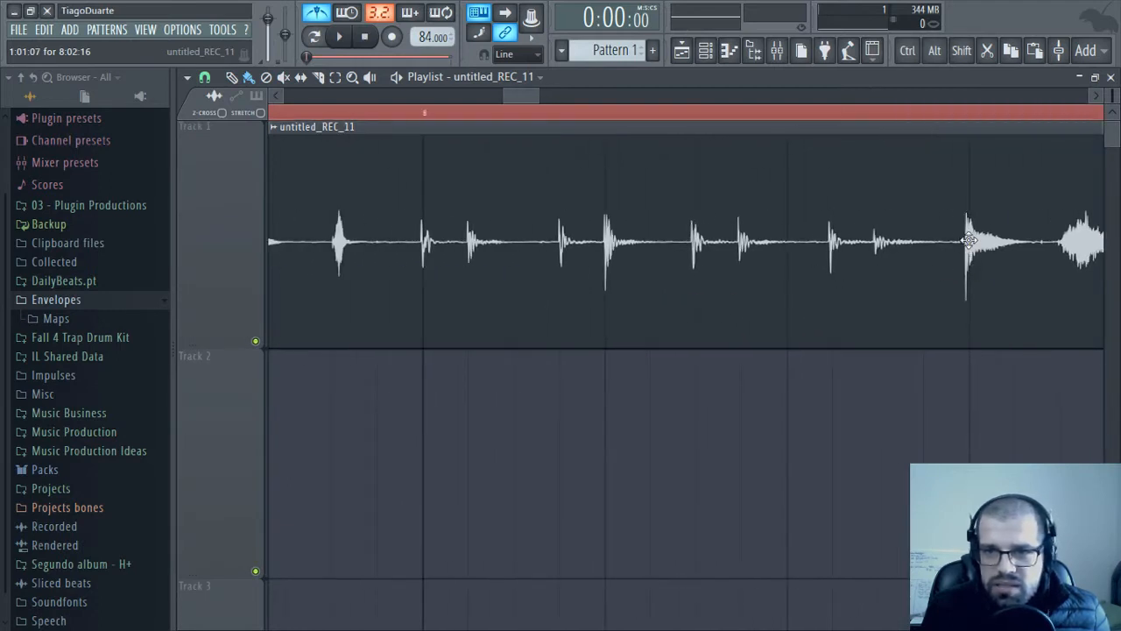
{"action": "scroll", "coordinate": [596, 303], "scroll_direction": "left", "scroll_amount": 5}
{"action": "scroll", "coordinate": [467, 293], "scroll_direction": "left", "scroll_amount": 5}
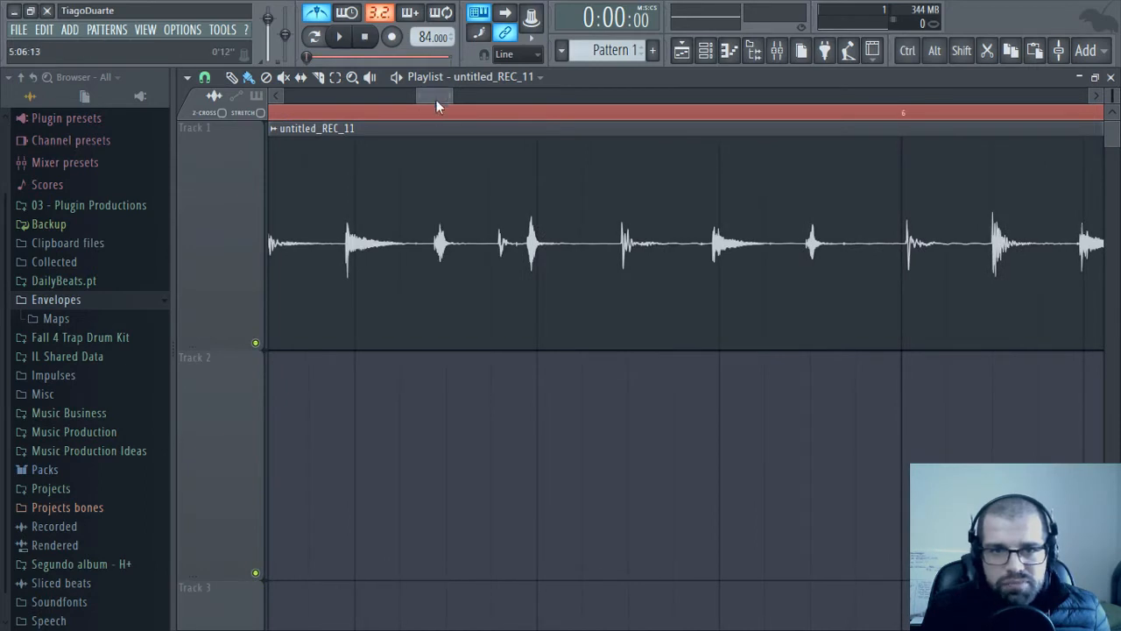
Slice the clip before its second and third hits, and move the first two pieces earlier onto the grid, starting at bar 1
{"action": "left_click_drag", "start_coordinate": [438, 98], "coordinate": [170, 118]}
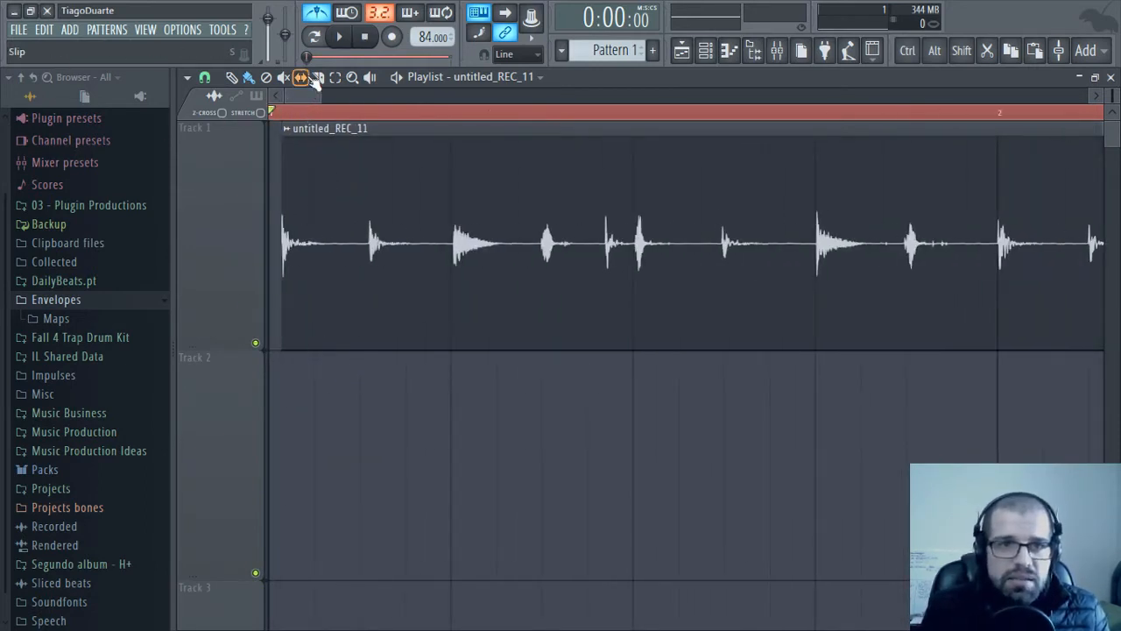
{"action": "left_click_drag", "start_coordinate": [366, 355], "coordinate": [375, 283]}
{"action": "left_click_drag", "start_coordinate": [292, 261], "coordinate": [278, 262]}
{"action": "left_click_drag", "start_coordinate": [447, 350], "coordinate": [396, 281]}
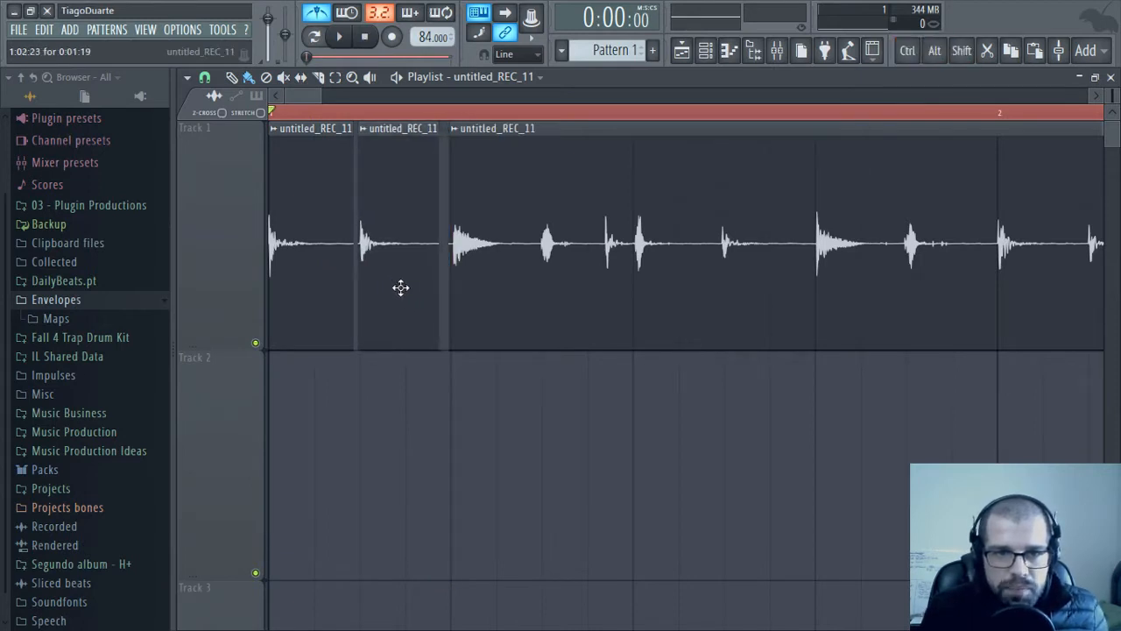
Extend the starts of the third and second pieces backward to close the gaps between the slices
{"action": "mouse_move", "coordinate": [450, 310]}
{"action": "left_mouse_down"}
{"action": "mouse_move", "coordinate": [422, 309]}
{"action": "mouse_move", "coordinate": [442, 313]}
{"action": "left_mouse_up"}
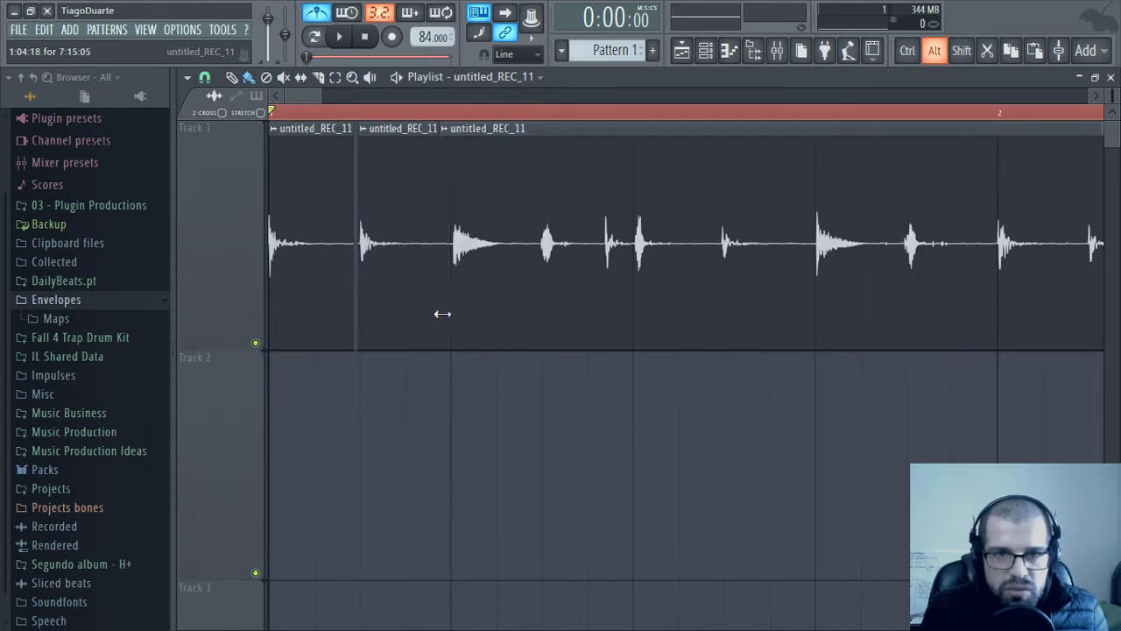
{"action": "left_click_drag", "start_coordinate": [362, 311], "coordinate": [354, 311]}
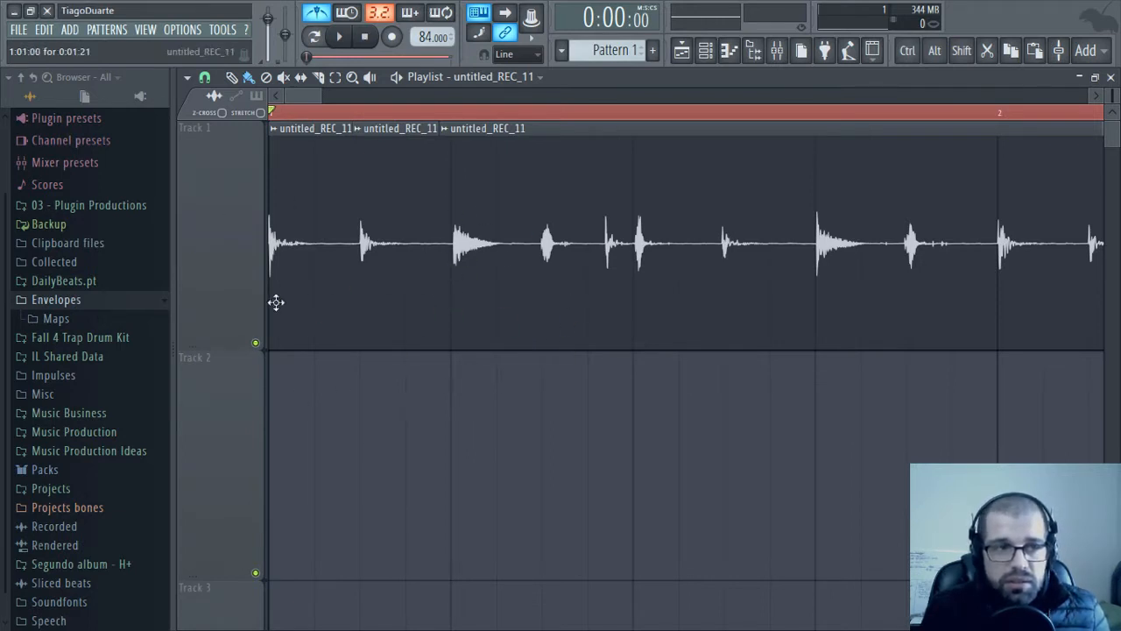
Play the edited opening of the recording, turn the metronome off and listen again
{"action": "key", "text": "space"}
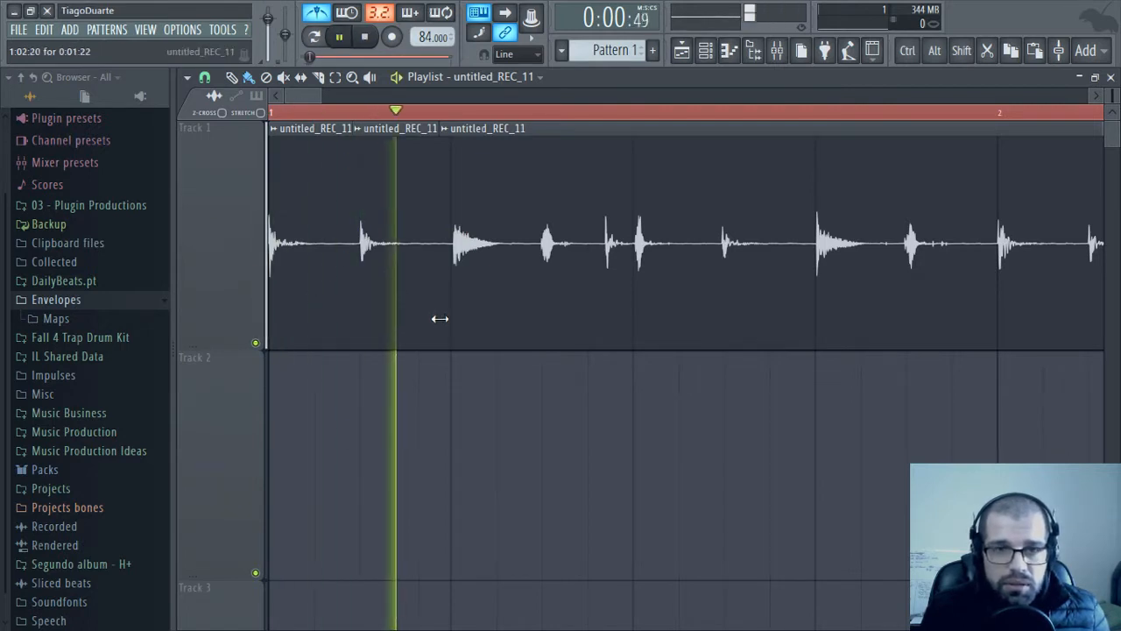
{"action": "key", "text": "space"}
{"action": "left_click", "coordinate": [316, 13]}
{"action": "key", "text": "space"}
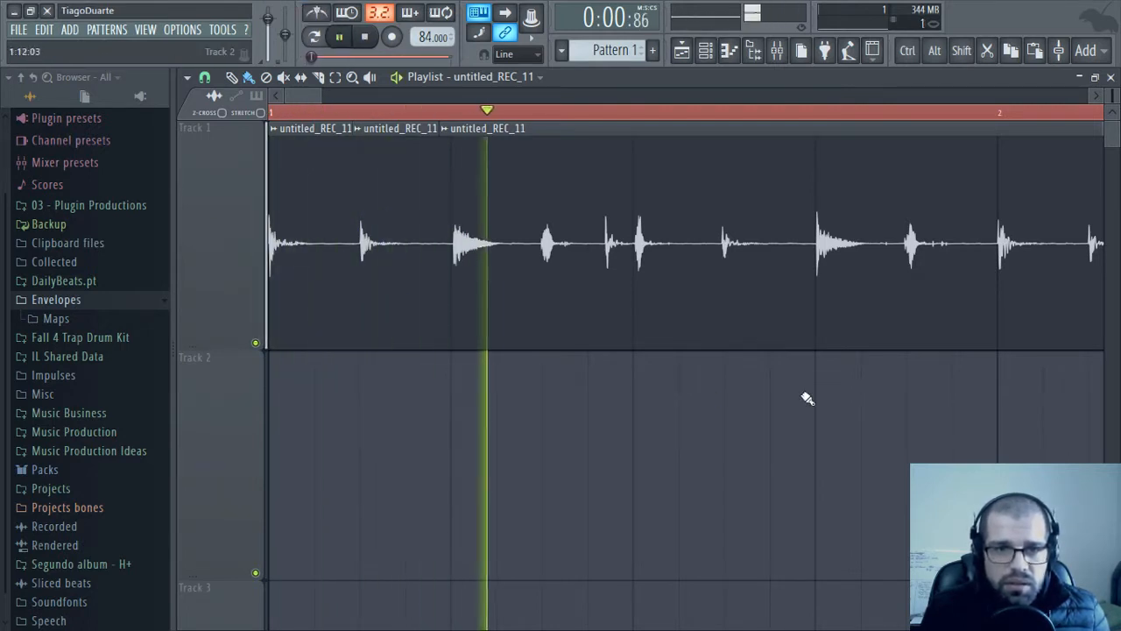
{"action": "left_click_drag", "start_coordinate": [838, 400], "coordinate": [678, 368]}
{"action": "key", "text": "space"}
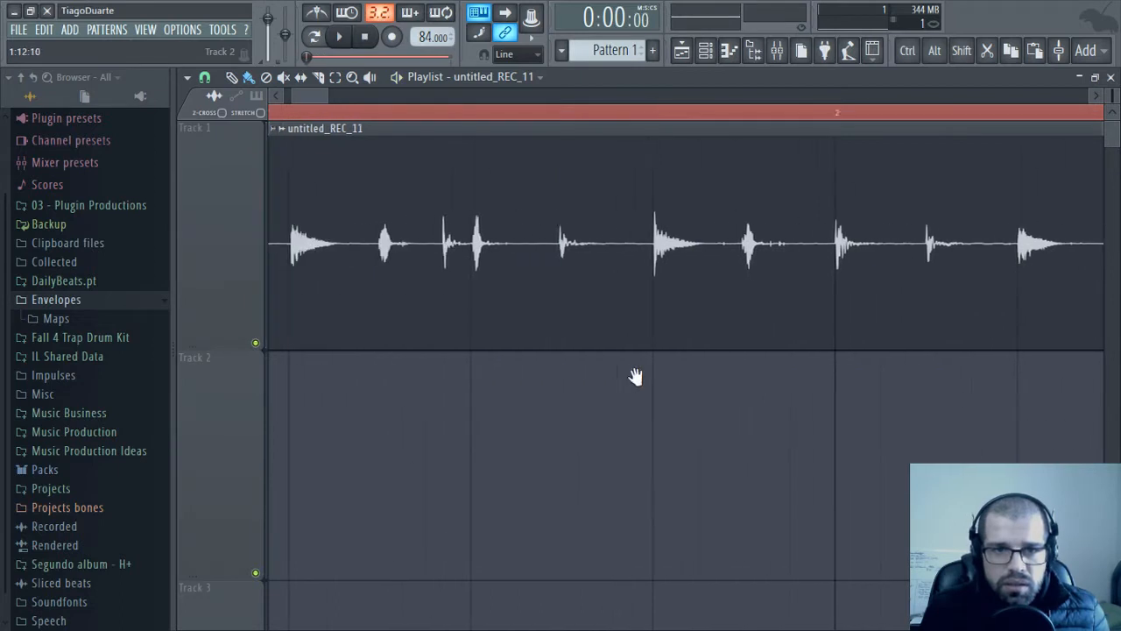
Inspect the off-grid hits in bar 1, mark the one near 1:10:23 with the playhead, and return playback to the start
{"action": "scroll", "coordinate": [583, 400], "scroll_direction": "up", "scroll_amount": 4}
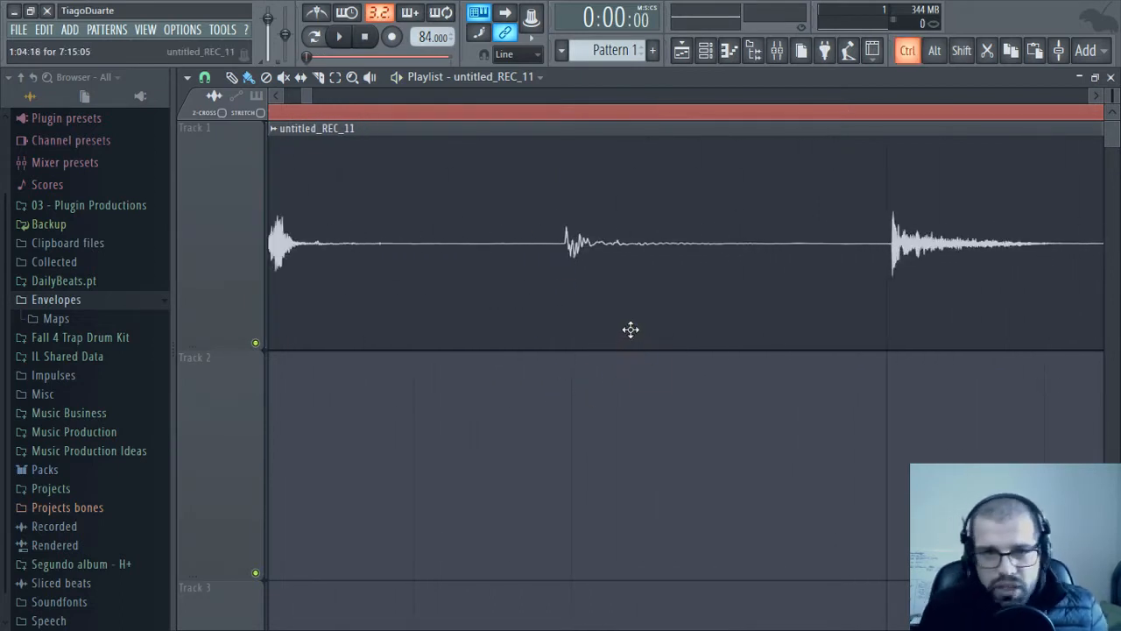
{"action": "scroll", "coordinate": [634, 338], "scroll_direction": "down", "scroll_amount": 3}
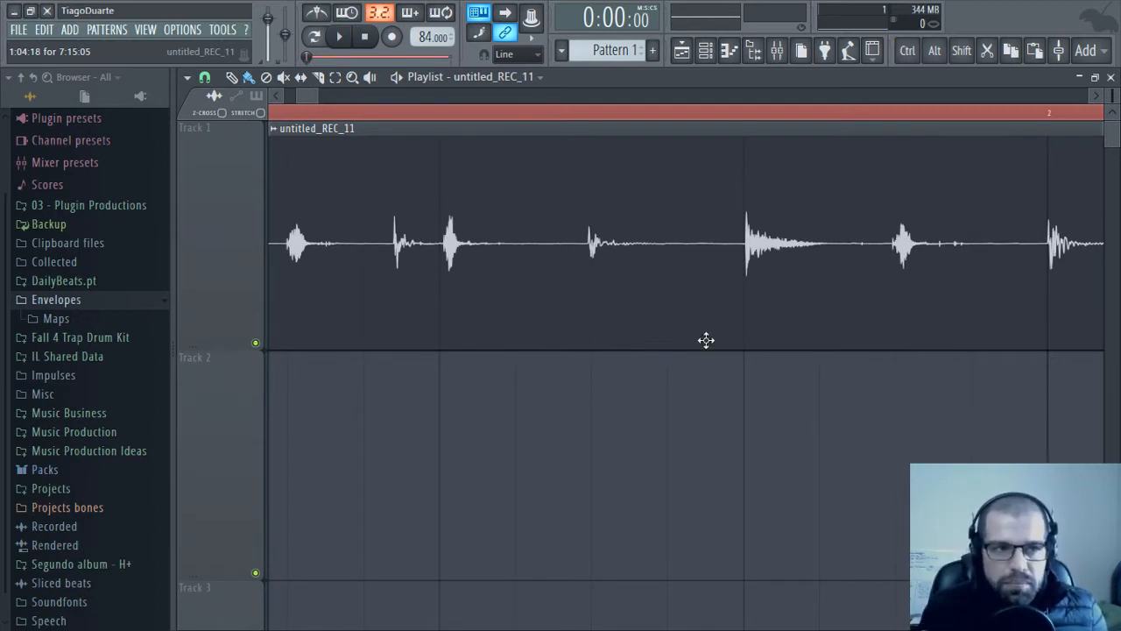
{"action": "scroll", "coordinate": [656, 277], "scroll_direction": "down", "scroll_amount": 2}
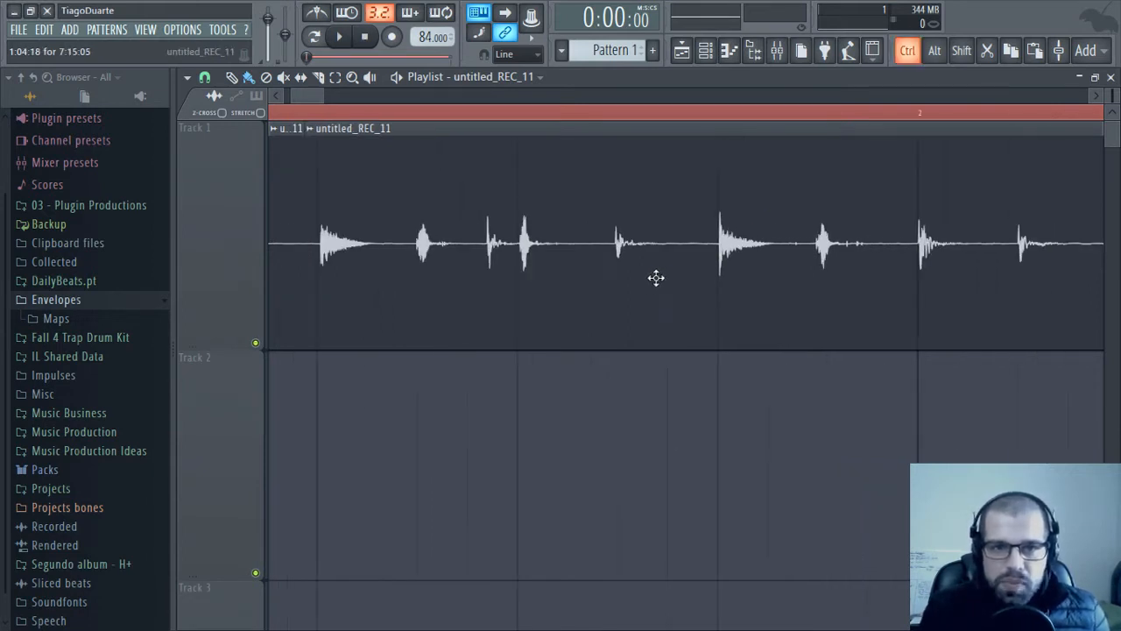
{"action": "scroll", "coordinate": [558, 335], "scroll_direction": "up", "scroll_amount": 2}
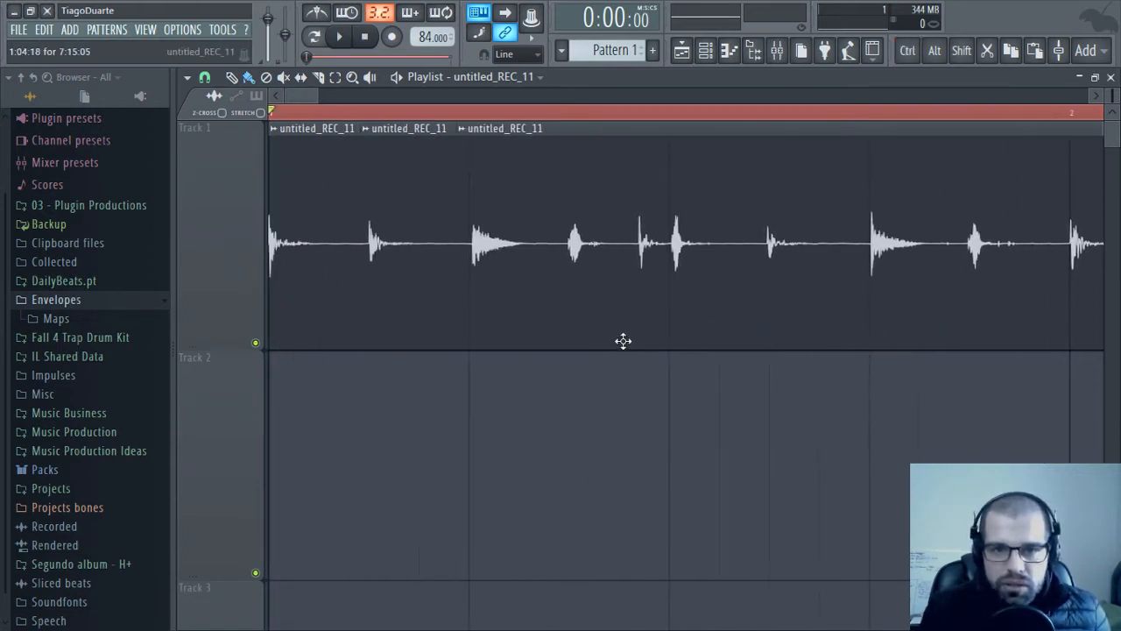
{"action": "scroll", "coordinate": [760, 293], "scroll_direction": "up", "scroll_amount": 3}
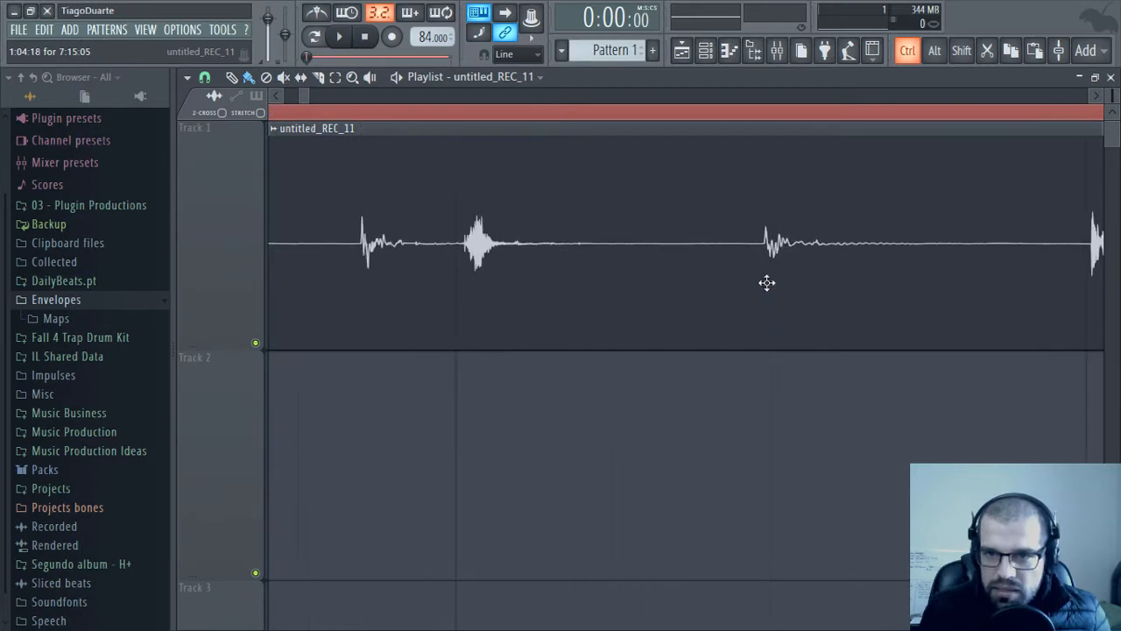
{"action": "left_click_drag", "start_coordinate": [777, 118], "coordinate": [767, 114]}
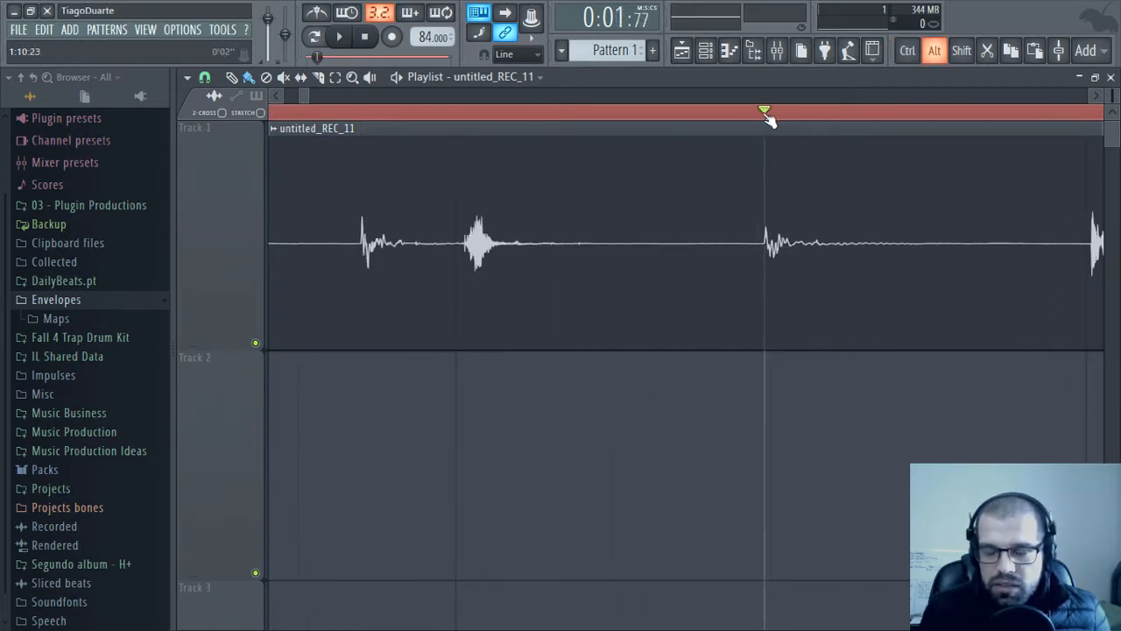
{"action": "scroll", "coordinate": [733, 426], "scroll_direction": "down", "scroll_amount": 5}
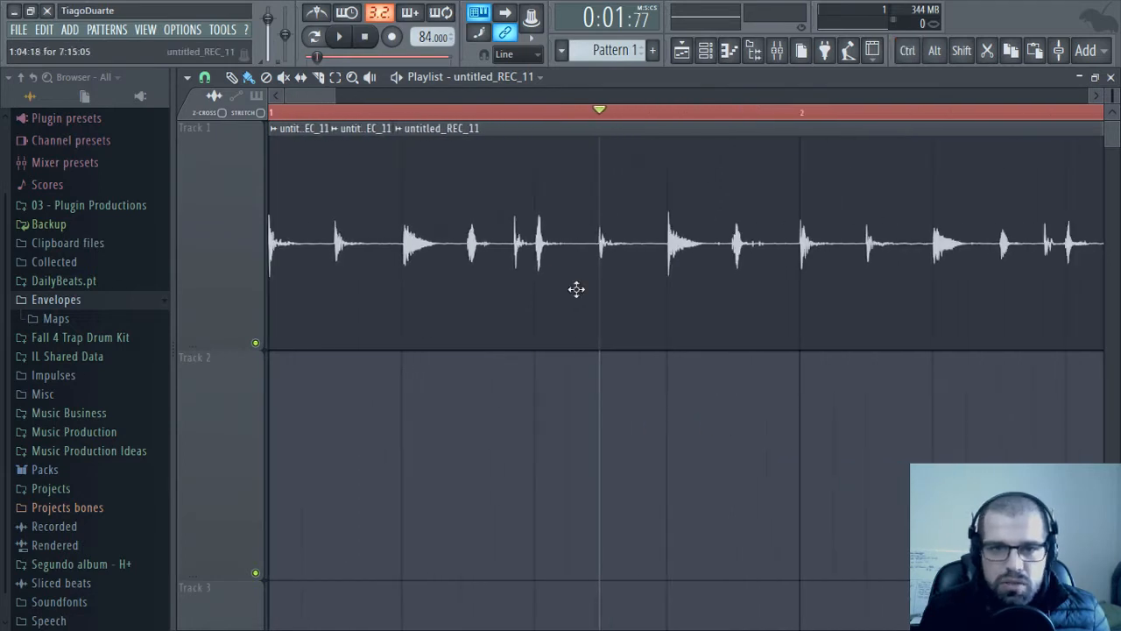
{"action": "left_click", "coordinate": [365, 36]}
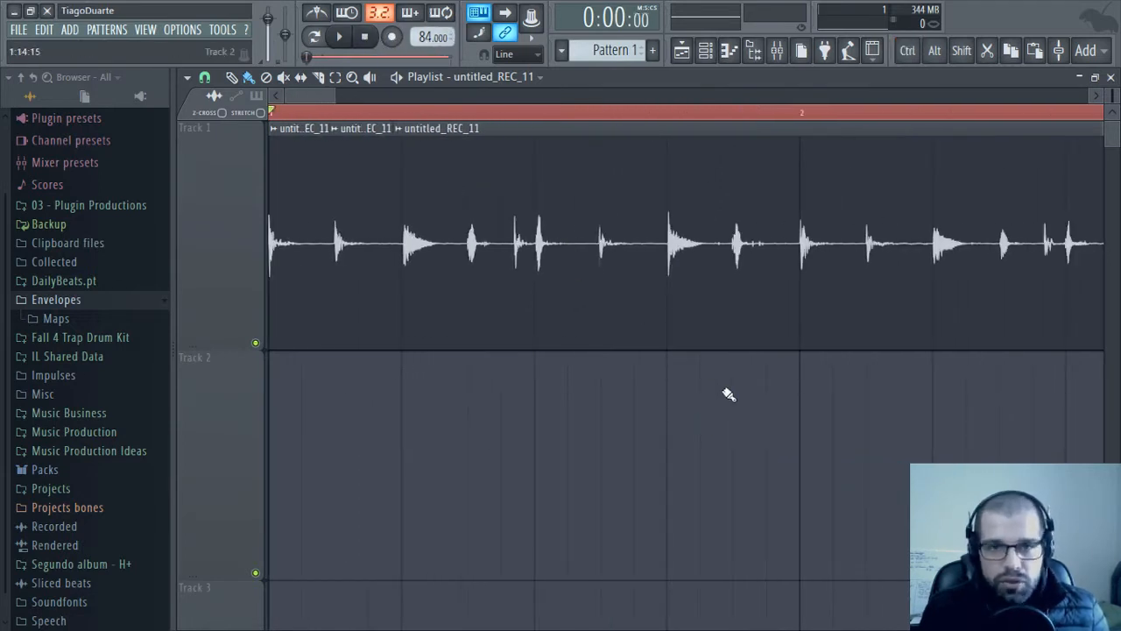
Play the recording from the start through bar 3 and place the playhead at 2:13:00
{"action": "key", "text": "space"}
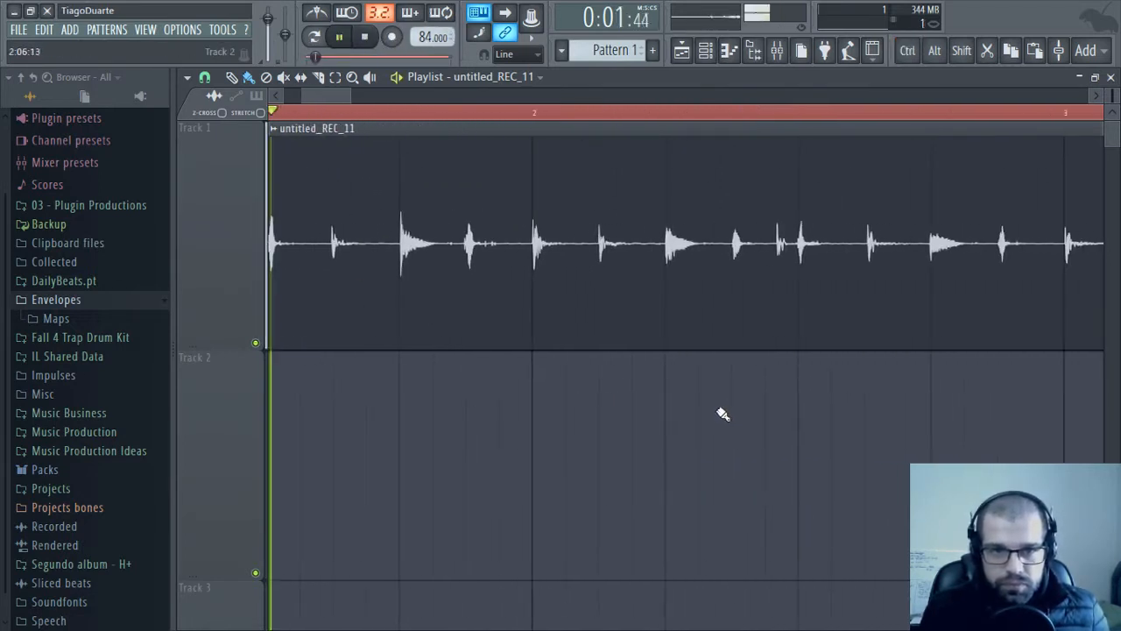
{"action": "scroll", "coordinate": [875, 395], "scroll_direction": "up", "scroll_amount": 3}
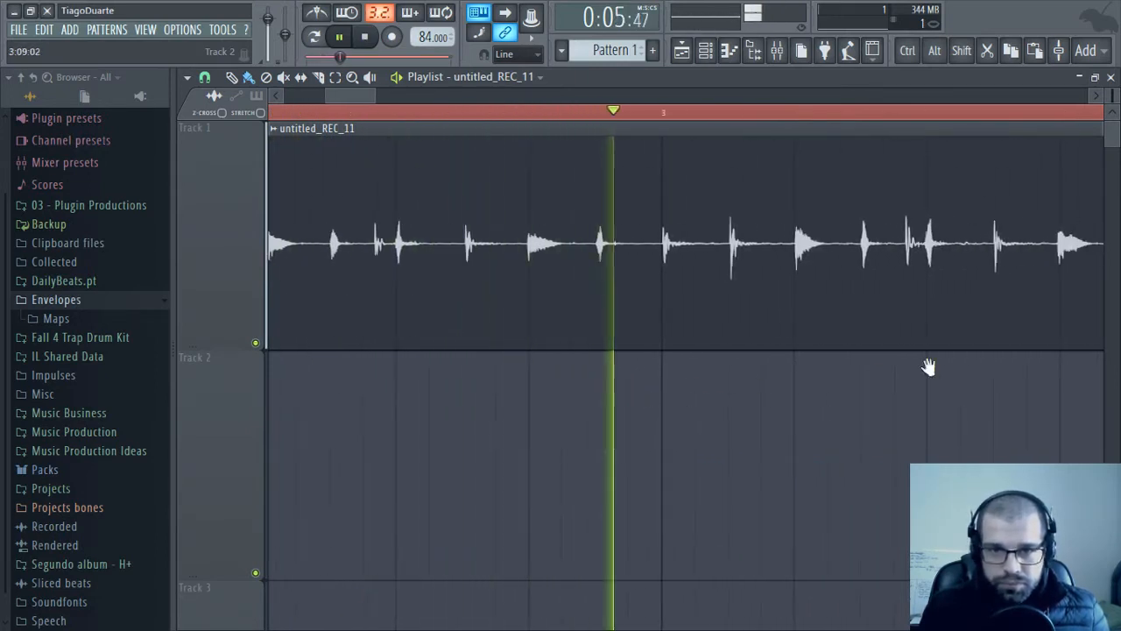
{"action": "left_click", "coordinate": [396, 113]}
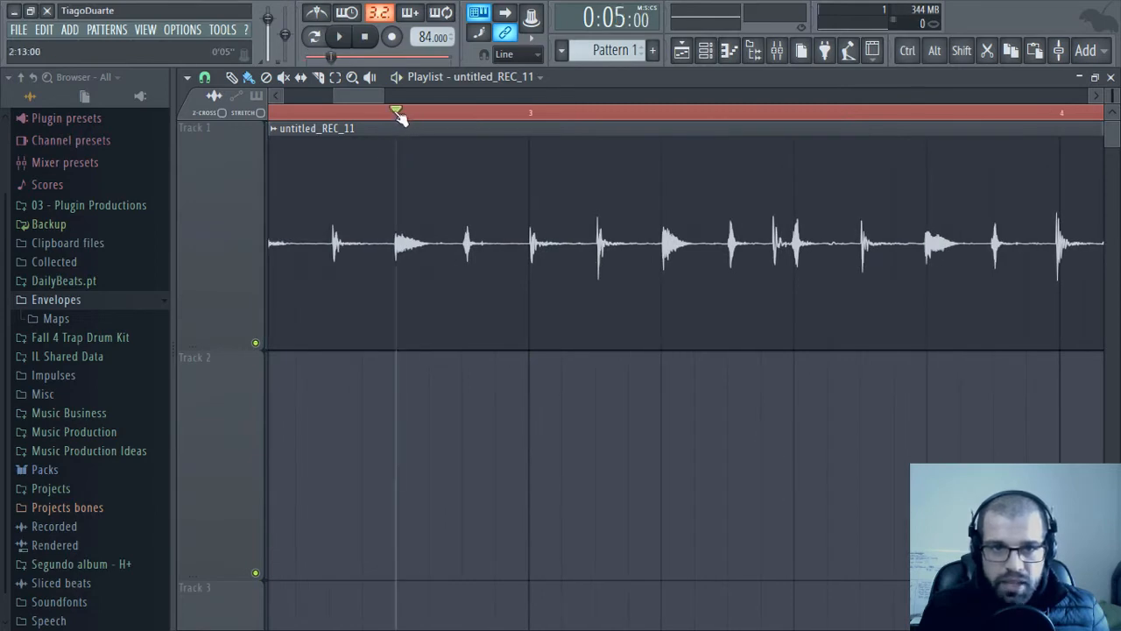
Open the recording's channel settings to check its volume, close them and replay the passage from the end of bar 2
{"action": "double_click", "coordinate": [572, 286]}
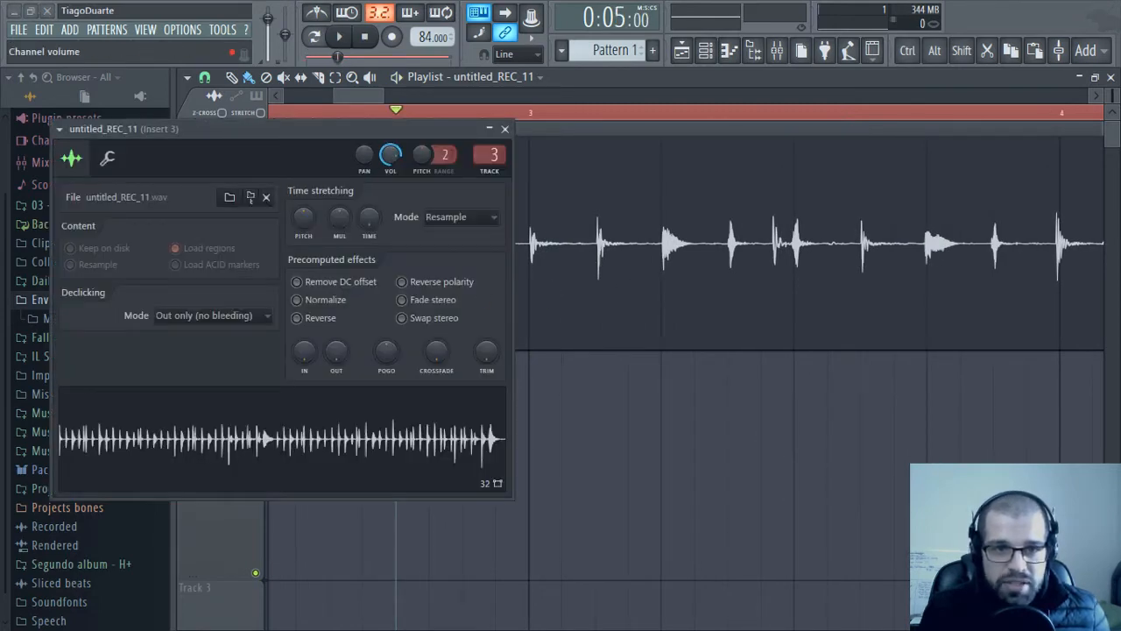
{"action": "key", "text": "space"}
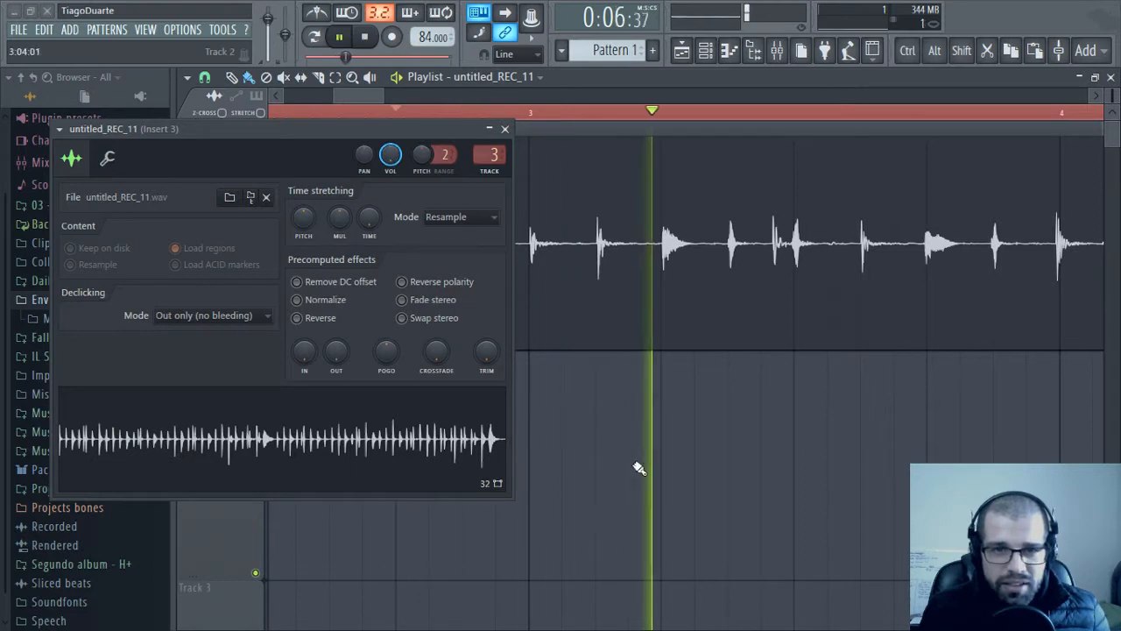
{"action": "key", "text": "space"}
{"action": "left_click", "coordinate": [504, 128]}
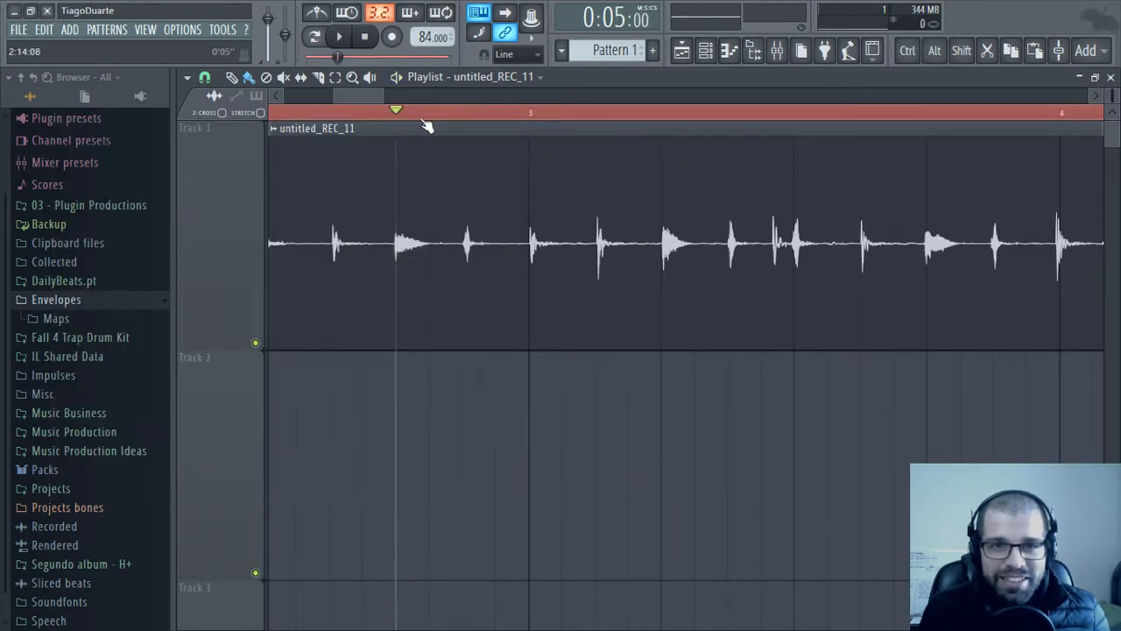
{"action": "left_click", "coordinate": [338, 113]}
{"action": "key", "text": "space"}
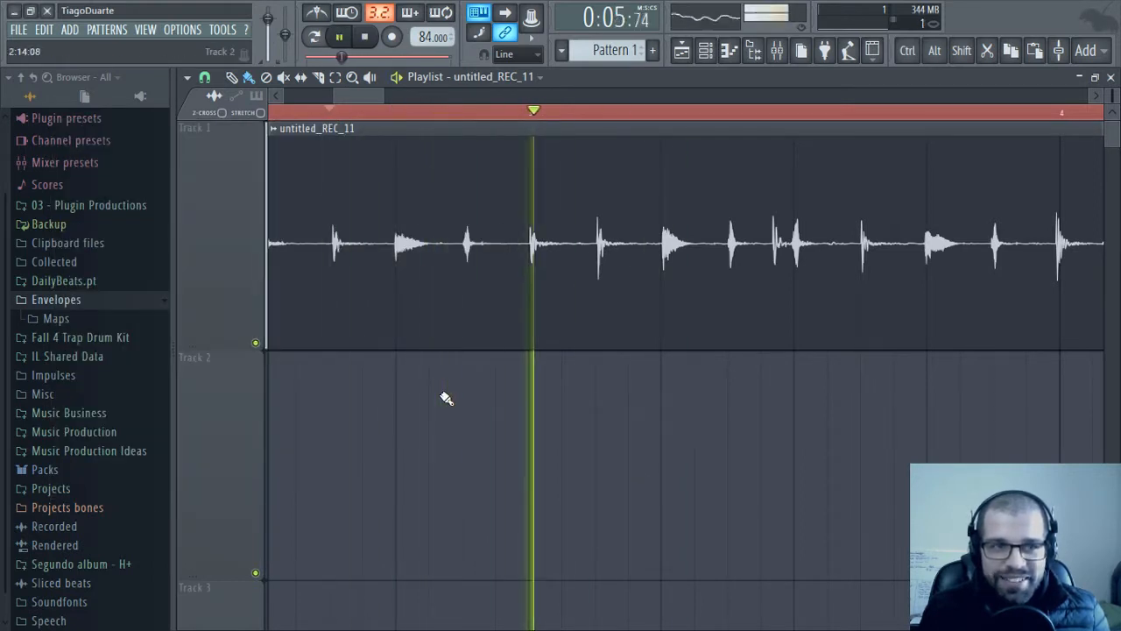
{"action": "key", "text": "space"}
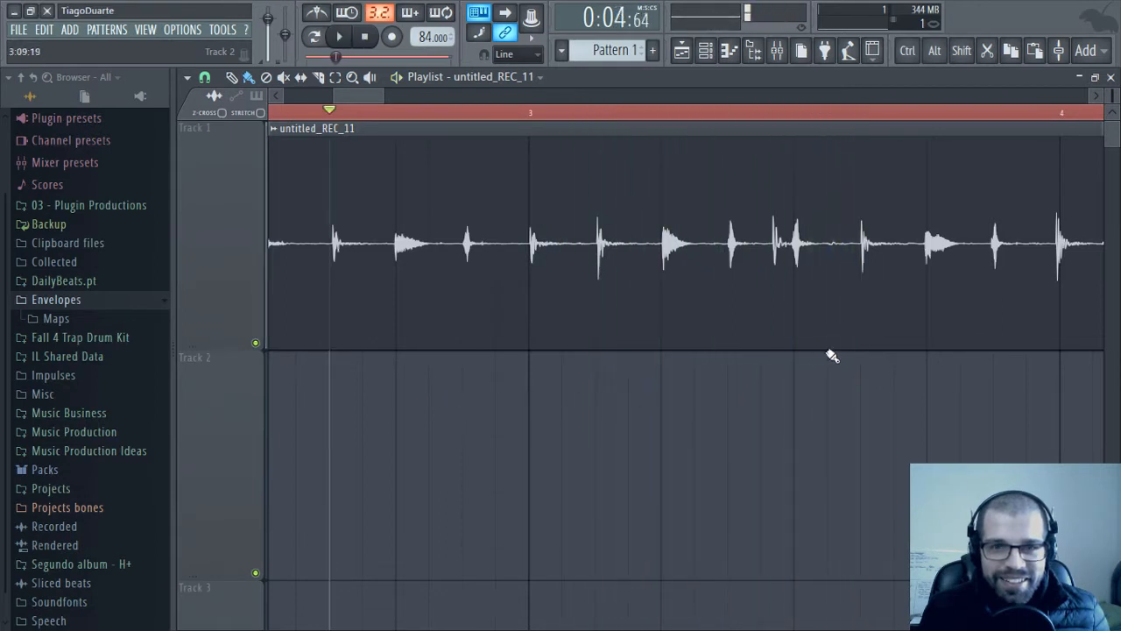
Reopen the recording's channel settings, check the channel volume and close them
{"action": "mouse_move", "coordinate": [746, 360]}
{"action": "left_mouse_down"}
{"action": "mouse_move", "coordinate": [587, 368]}
{"action": "mouse_move", "coordinate": [512, 398]}
{"action": "left_mouse_up"}
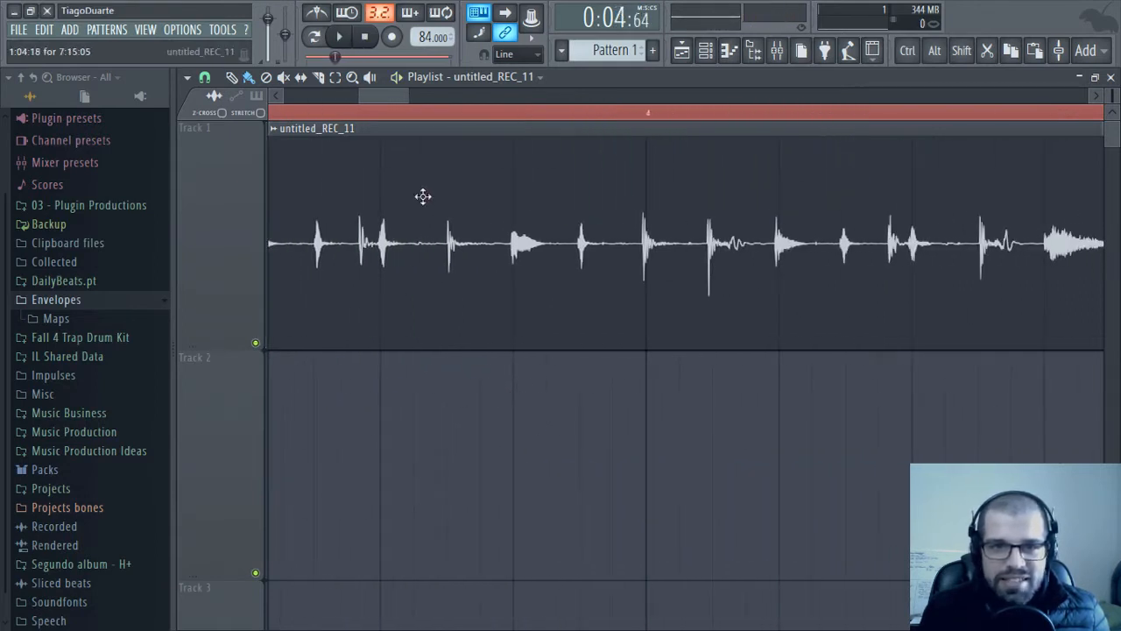
{"action": "double_click", "coordinate": [420, 244]}
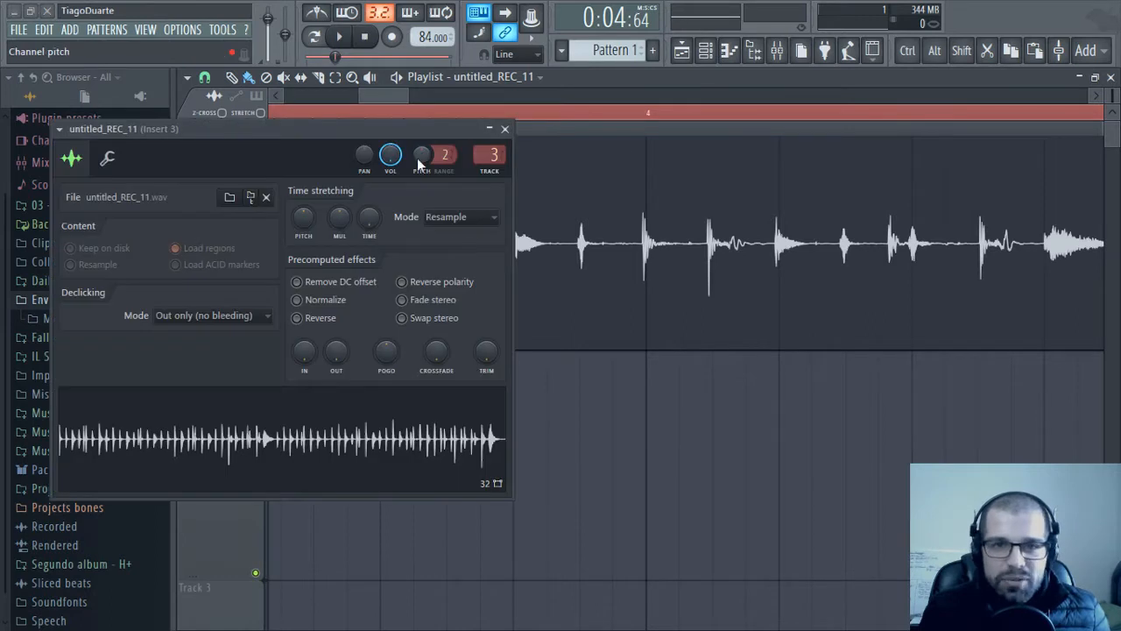
{"action": "right_click", "coordinate": [392, 158]}
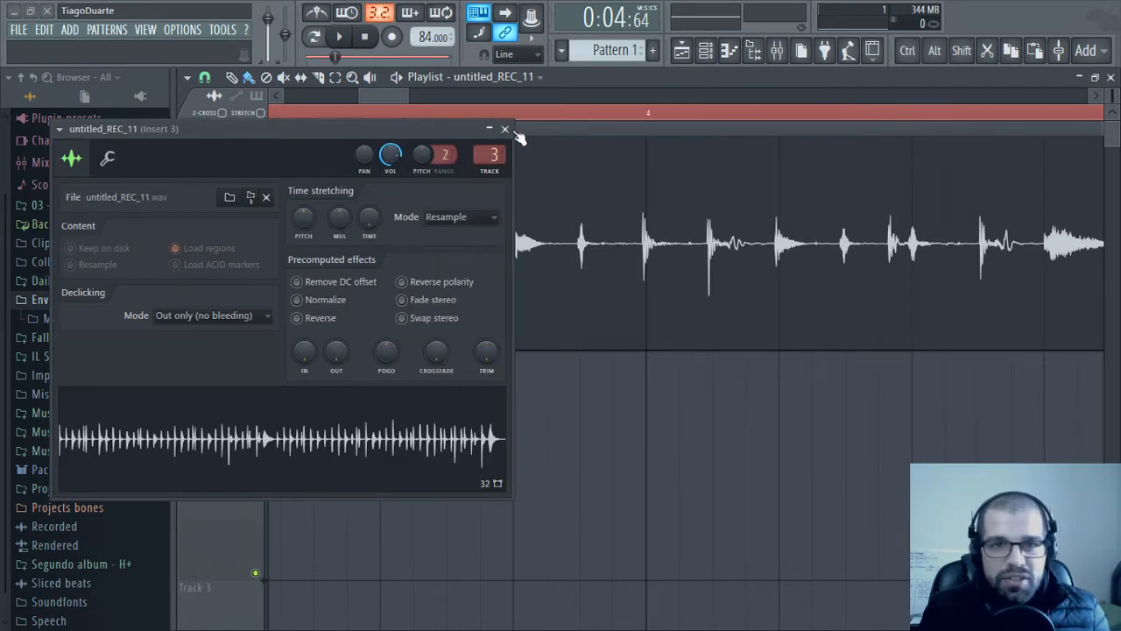
{"action": "left_click", "coordinate": [505, 129]}
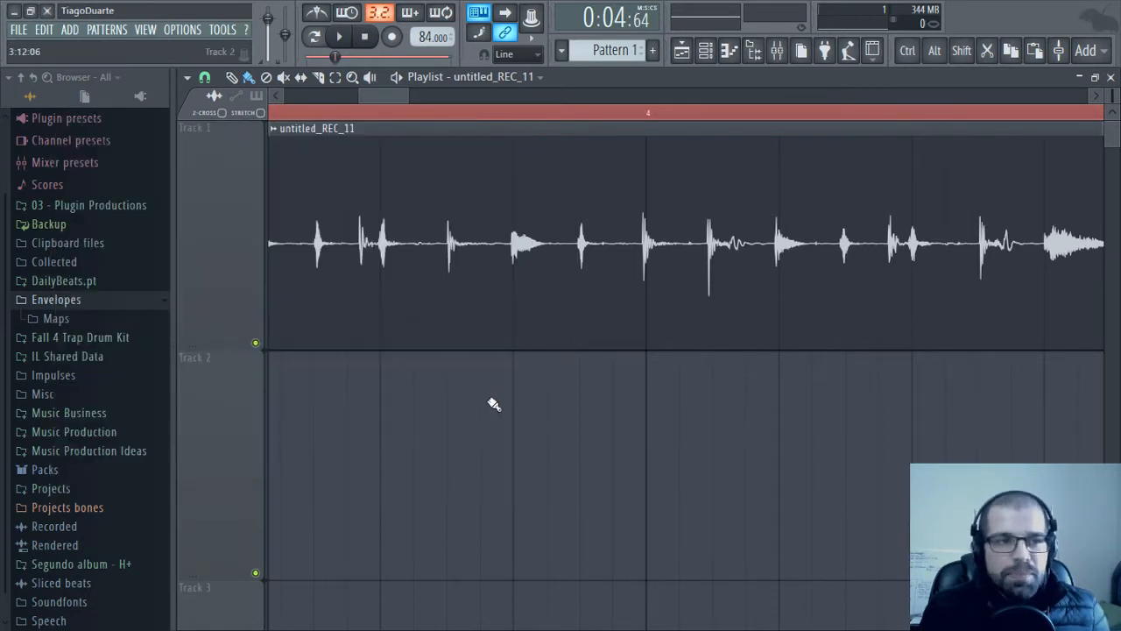
Slice the clip just before the hit at beat 4 of bar 3 and align that hit to the grid without leaving a gap
{"action": "scroll", "coordinate": [493, 373], "scroll_direction": "up", "scroll_amount": 5}
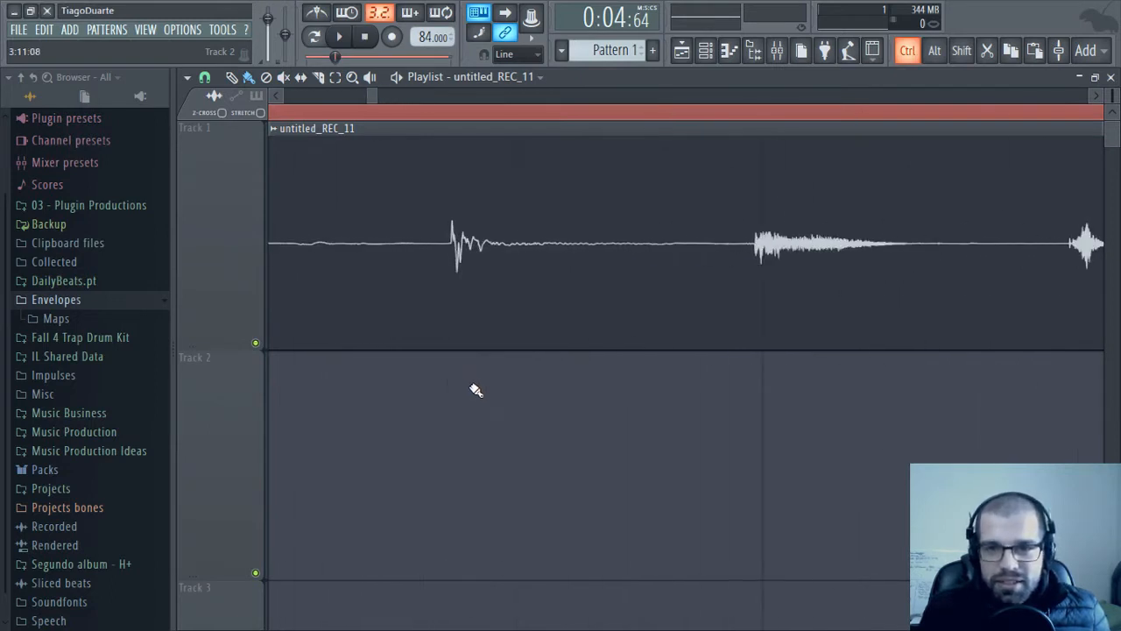
{"action": "left_click_drag", "start_coordinate": [436, 392], "coordinate": [335, 408]}
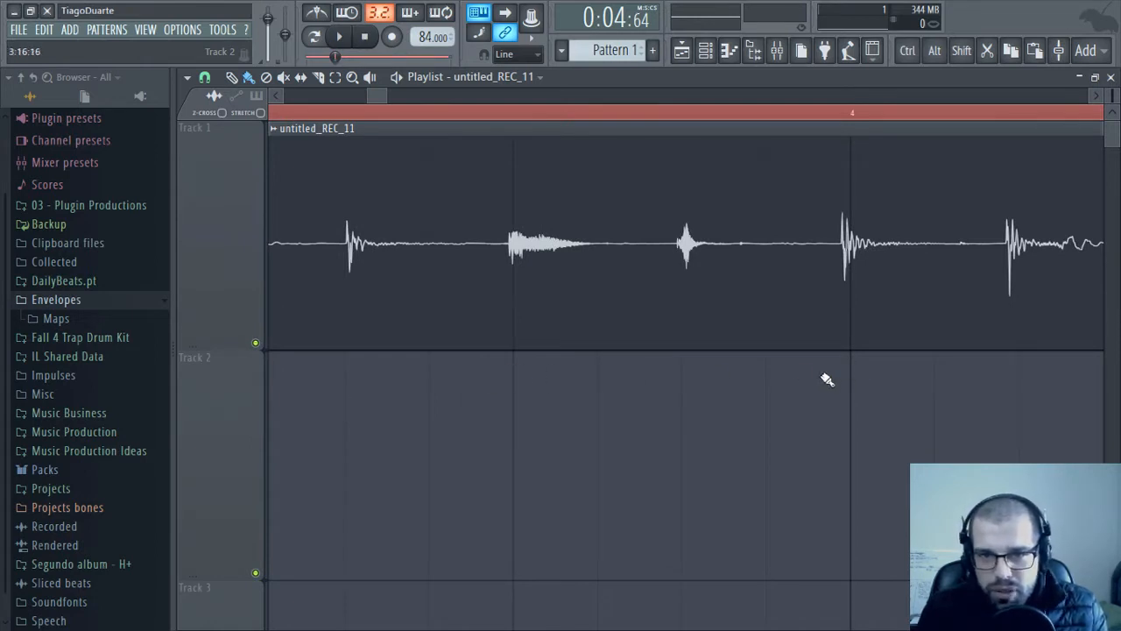
{"action": "left_click_drag", "start_coordinate": [509, 376], "coordinate": [501, 299]}
{"action": "scroll", "coordinate": [534, 368], "scroll_direction": "up", "scroll_amount": 2}
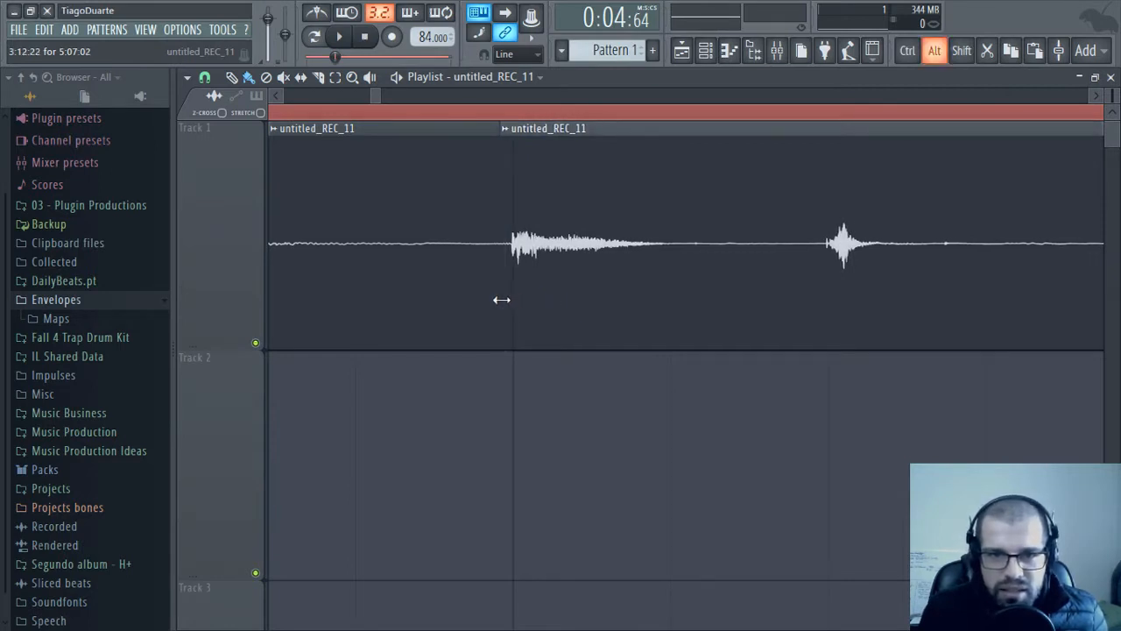
Slice the clip just before the hit at the start of bar 4
{"action": "left_click_drag", "start_coordinate": [825, 373], "coordinate": [328, 377]}
{"action": "left_click_drag", "start_coordinate": [563, 394], "coordinate": [409, 395]}
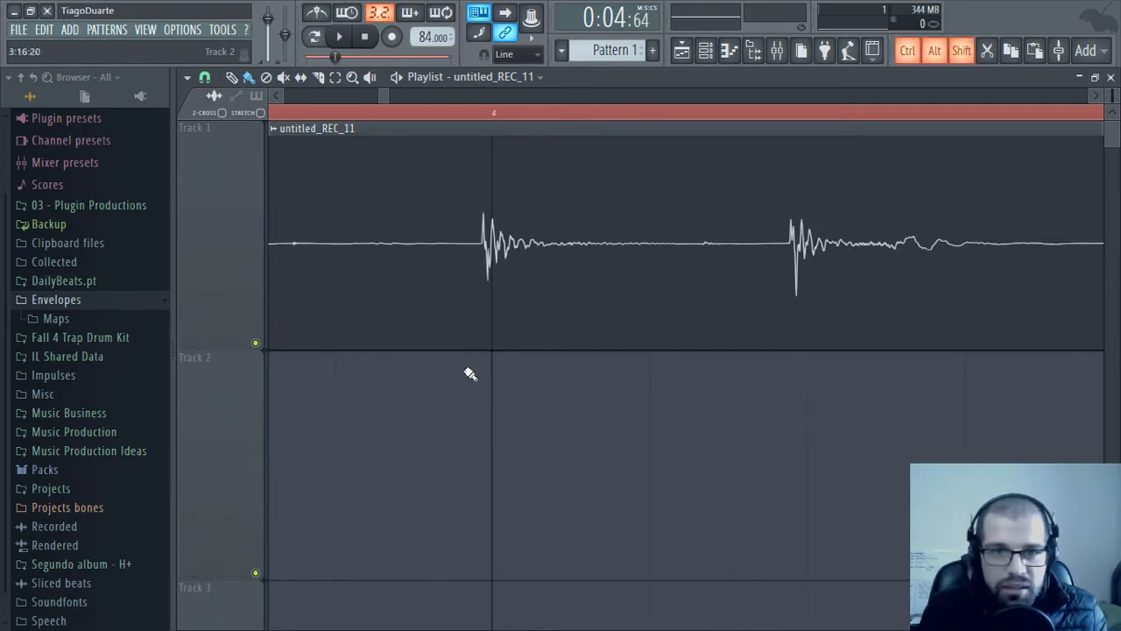
{"action": "left_click_drag", "start_coordinate": [466, 369], "coordinate": [472, 296]}
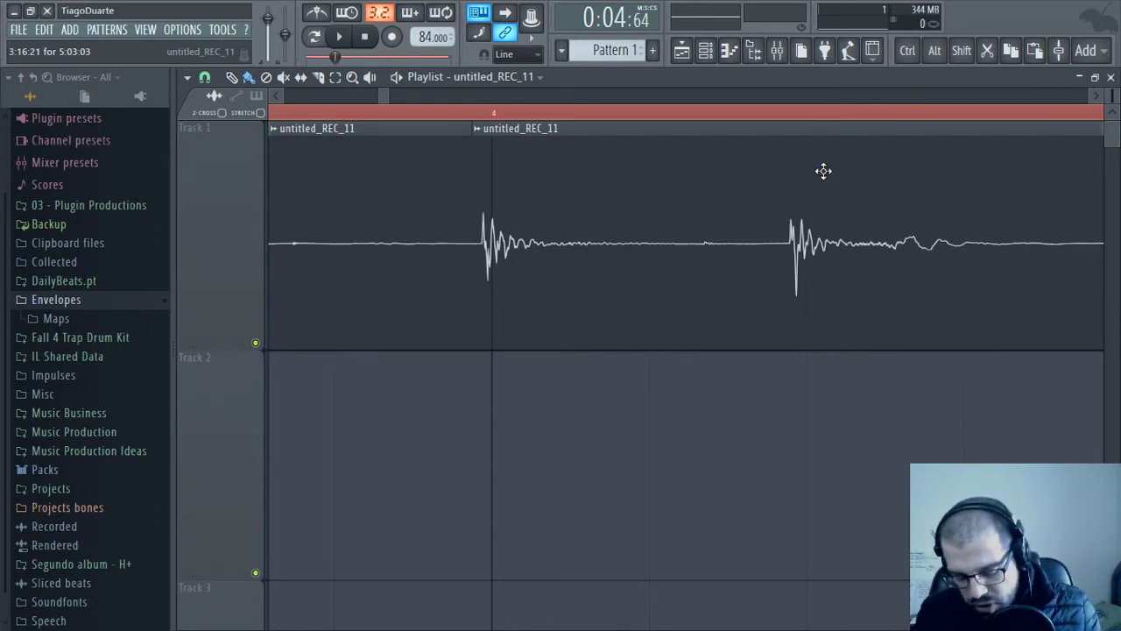
{"action": "key", "text": "ctrl+alt"}
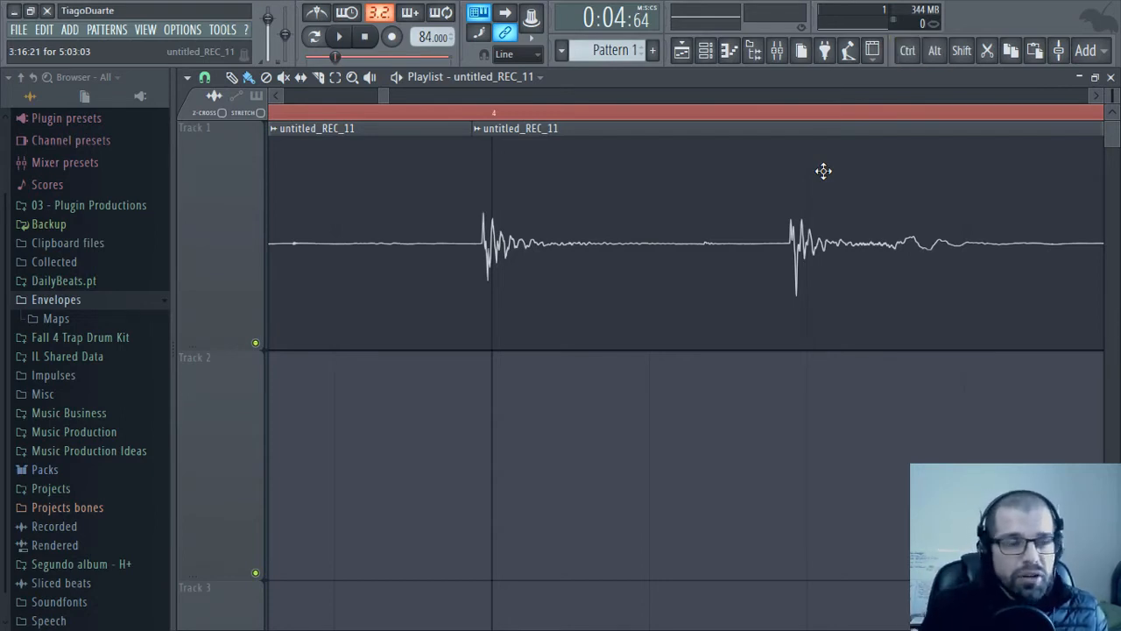
{"action": "key", "text": "ctrl+alt+shift"}
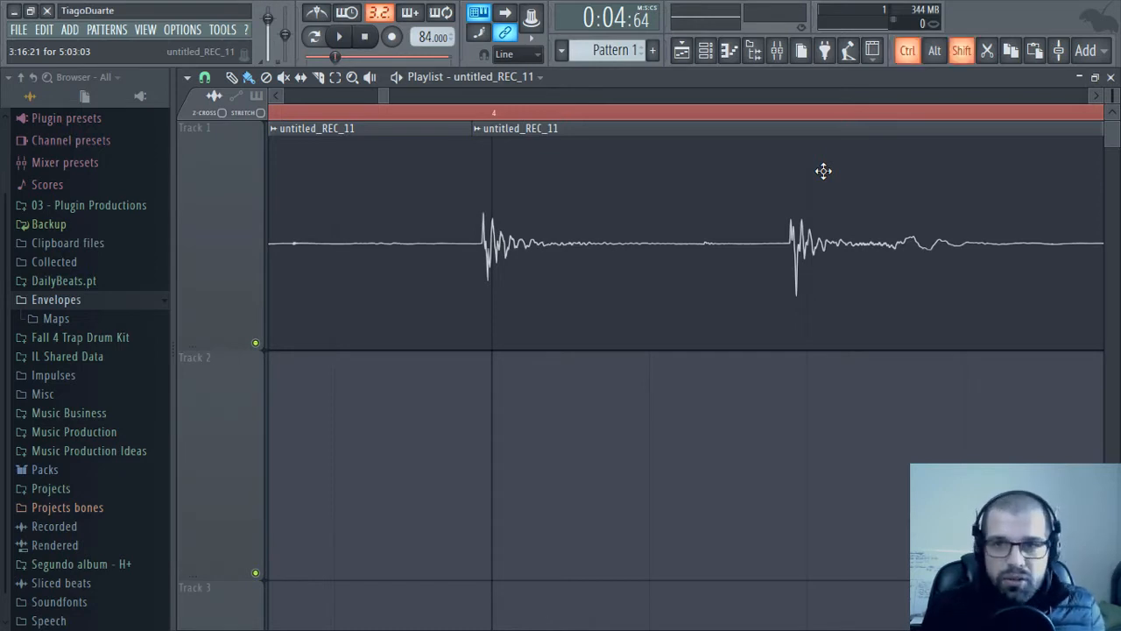
{"action": "left_click_drag", "start_coordinate": [434, 377], "coordinate": [459, 387]}
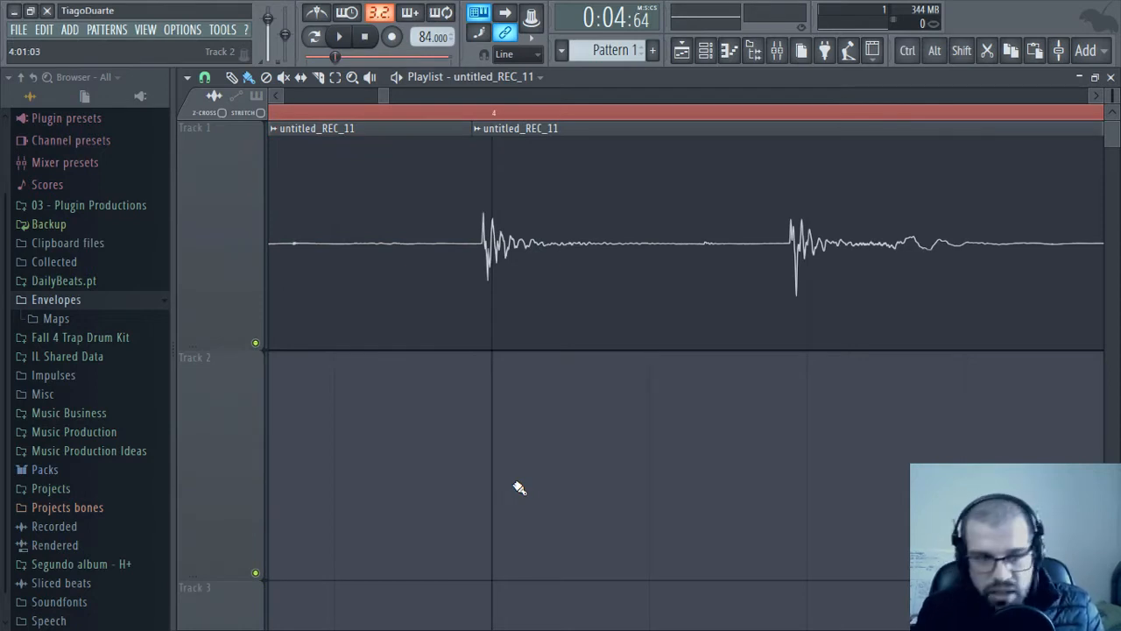
{"action": "key", "text": "ctrl+alt"}
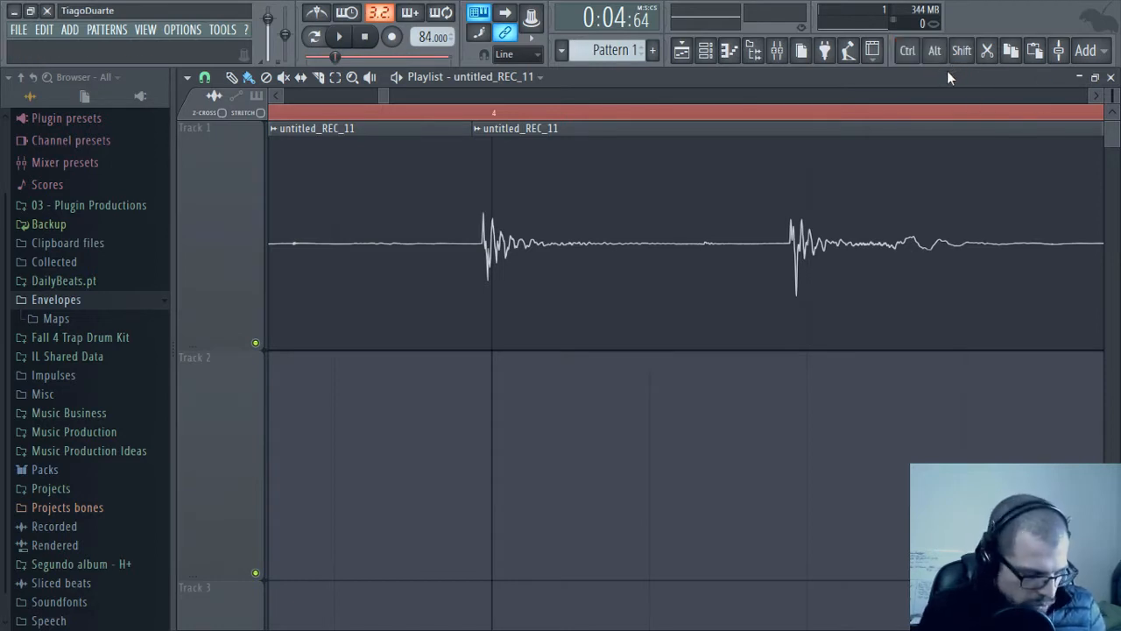
{"action": "key", "text": "ctrl+alt"}
{"action": "mouse_move", "coordinate": [466, 359]}
{"action": "left_mouse_down"}
{"action": "mouse_move", "coordinate": [475, 368]}
{"action": "mouse_move", "coordinate": [497, 342]}
{"action": "mouse_move", "coordinate": [531, 343]}
{"action": "mouse_move", "coordinate": [526, 383]}
{"action": "left_mouse_up"}
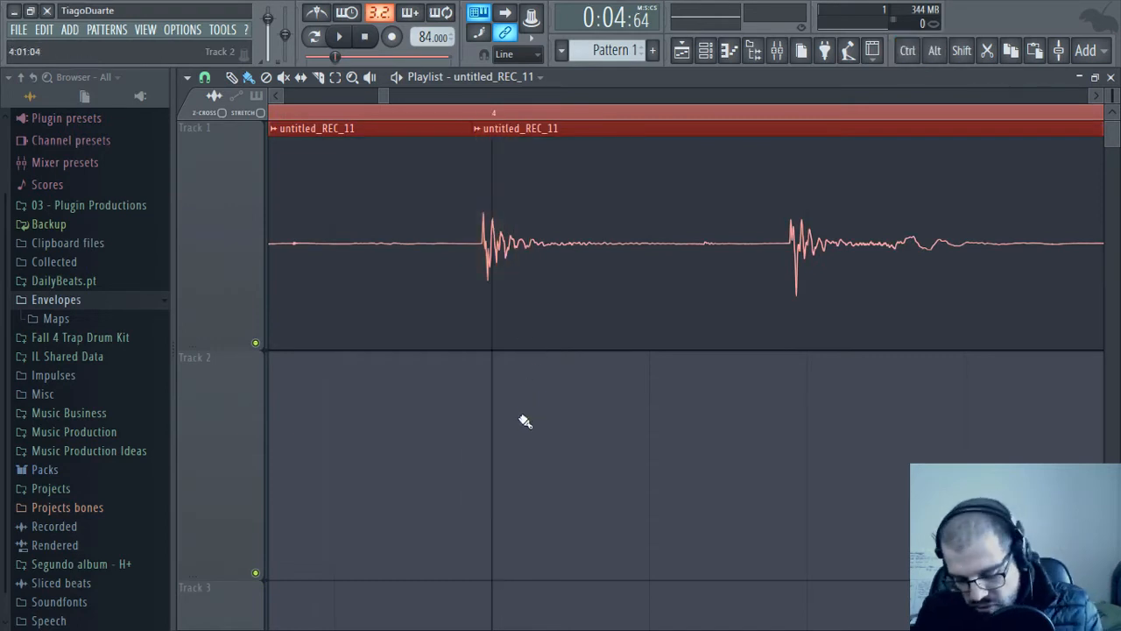
{"action": "key", "text": "ctrl+d"}
Mute the slice at the start of bar 4 and unmute it again
{"action": "left_click", "coordinate": [451, 342], "text": "ctrl+alt"}
{"action": "left_click", "coordinate": [481, 322], "text": "ctrl+alt"}
{"action": "left_click", "coordinate": [405, 292], "text": "ctrl+alt"}
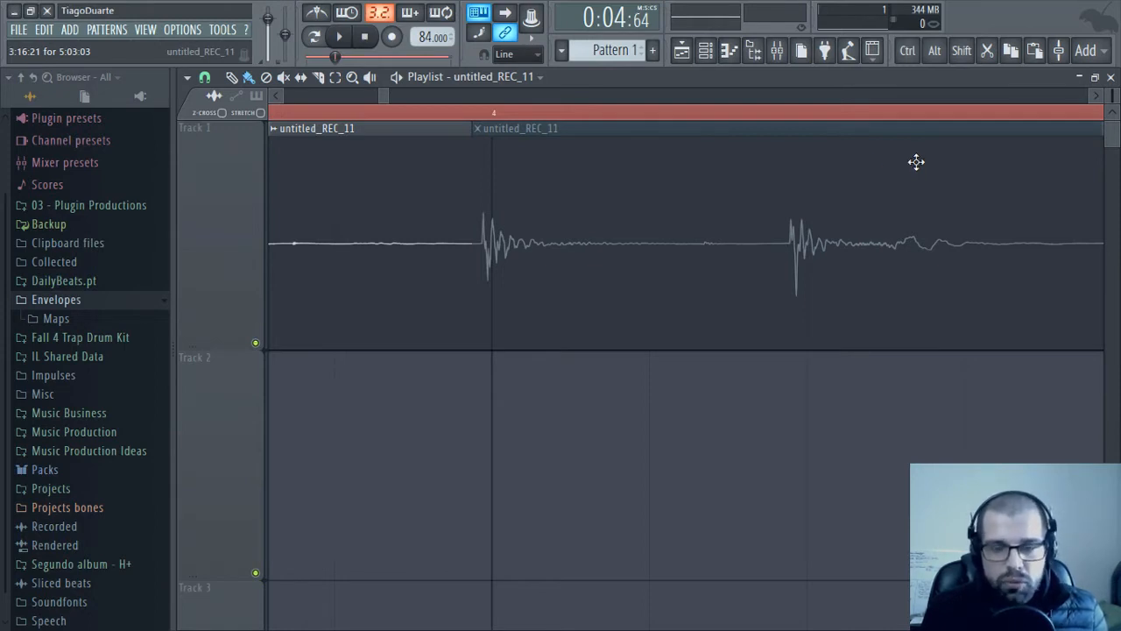
{"action": "left_click", "coordinate": [756, 248], "text": "ctrl+alt"}
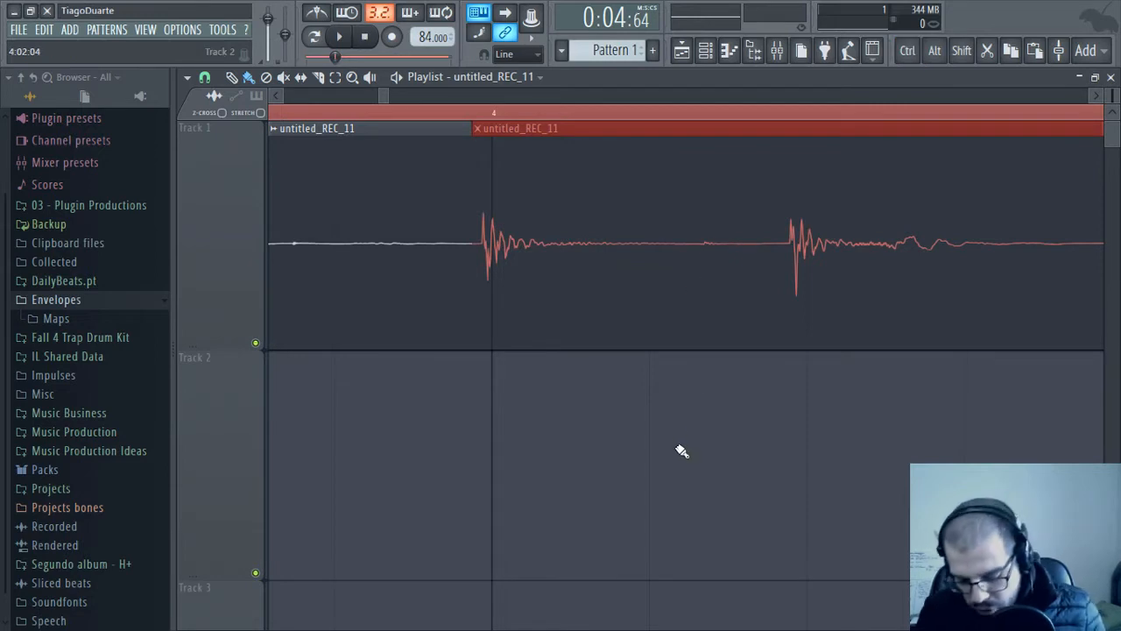
{"action": "left_click", "coordinate": [715, 242]}
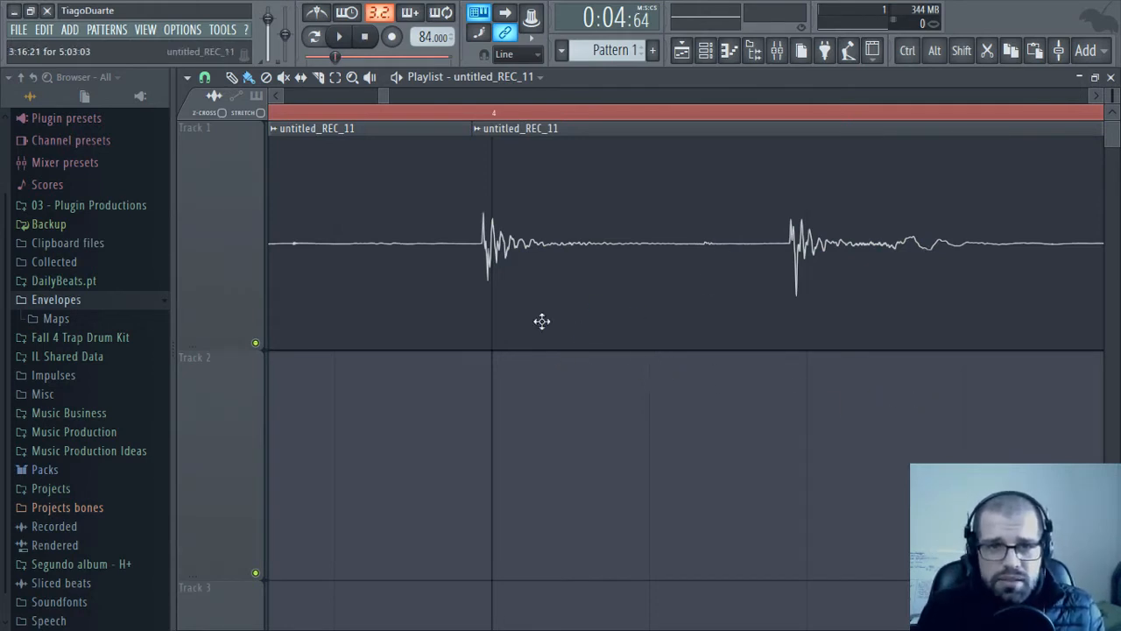
Move the bar 4 slice slightly later onto the grid line and extend its start backward to close the gap
{"action": "left_click_drag", "start_coordinate": [563, 241], "coordinate": [578, 241]}
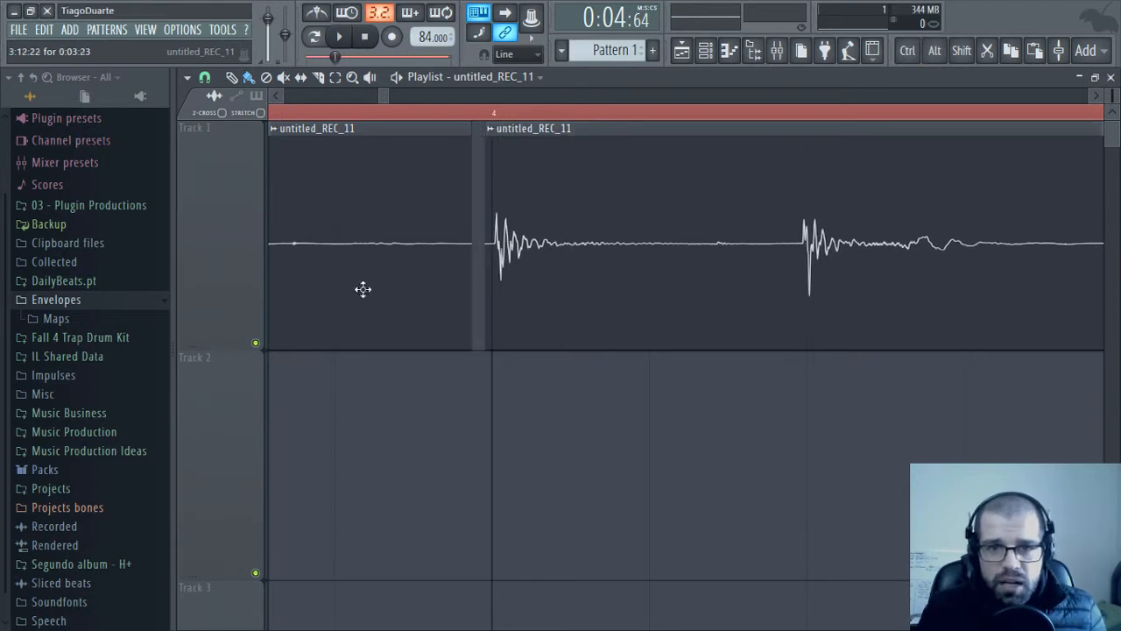
{"action": "left_click", "coordinate": [487, 314], "text": "ctrl+alt"}
{"action": "left_click", "coordinate": [561, 303], "text": "ctrl+alt"}
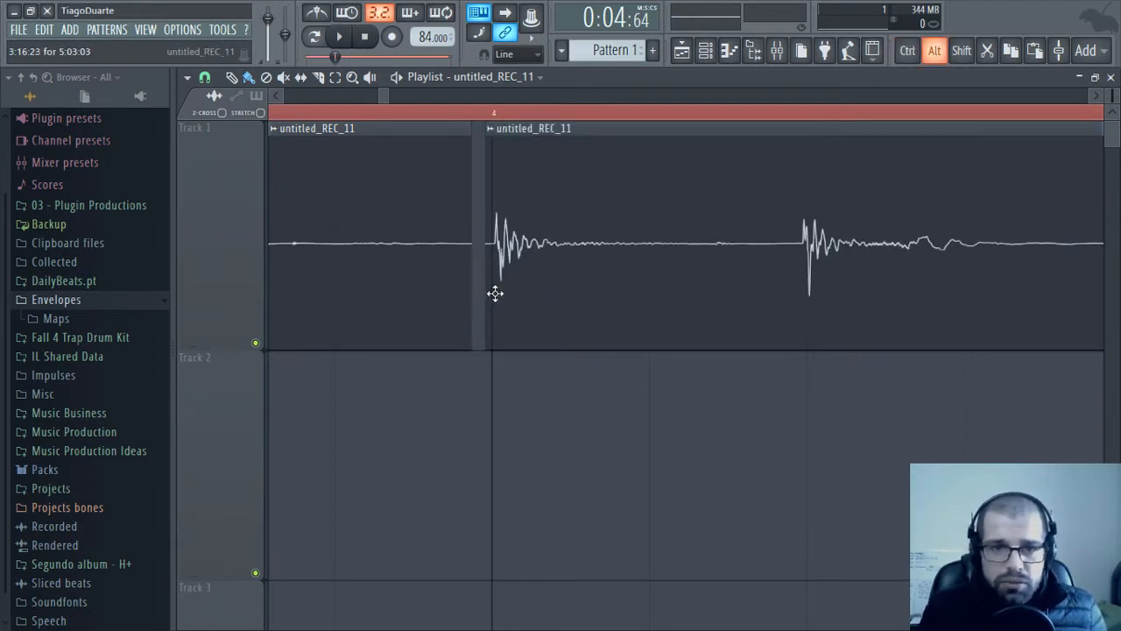
{"action": "left_click_drag", "start_coordinate": [482, 285], "coordinate": [471, 283]}
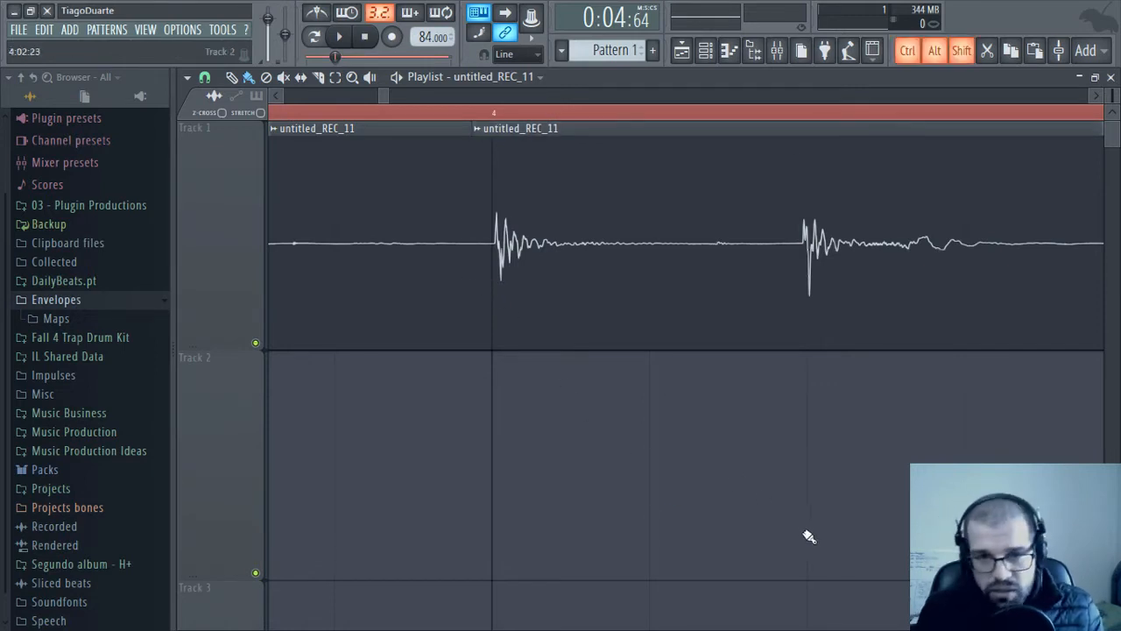
Slice the clip before the hit near 4:11 and shift the slice later to 4:11:01 so the following hit lands on beat 4
{"action": "left_click_drag", "start_coordinate": [698, 437], "coordinate": [728, 515]}
{"action": "left_click_drag", "start_coordinate": [933, 478], "coordinate": [585, 473]}
{"action": "left_click_drag", "start_coordinate": [772, 461], "coordinate": [505, 459]}
{"action": "left_click_drag", "start_coordinate": [864, 453], "coordinate": [495, 451]}
{"action": "left_click_drag", "start_coordinate": [866, 424], "coordinate": [641, 454]}
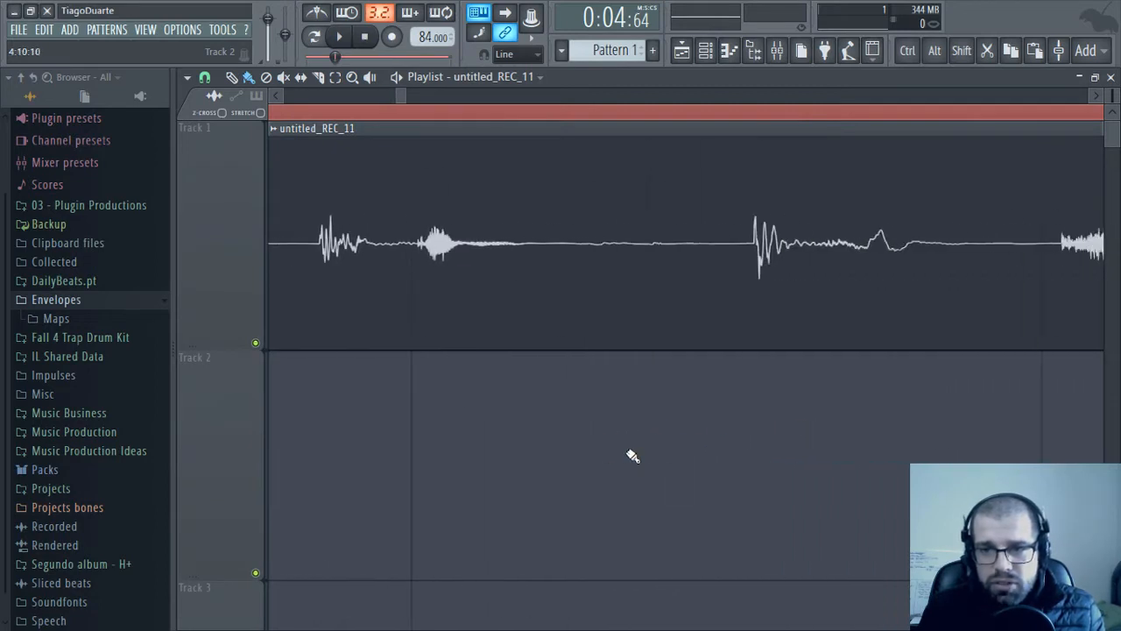
{"action": "left_click_drag", "start_coordinate": [828, 450], "coordinate": [562, 448]}
{"action": "left_click_drag", "start_coordinate": [454, 414], "coordinate": [565, 285]}
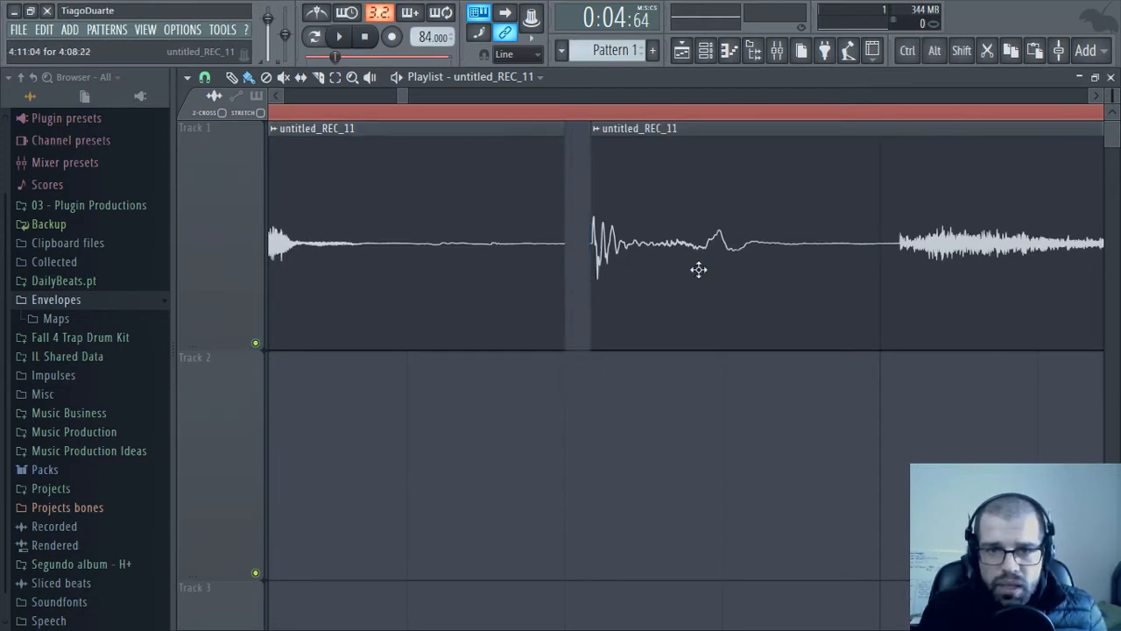
{"action": "left_click_drag", "start_coordinate": [698, 269], "coordinate": [678, 272]}
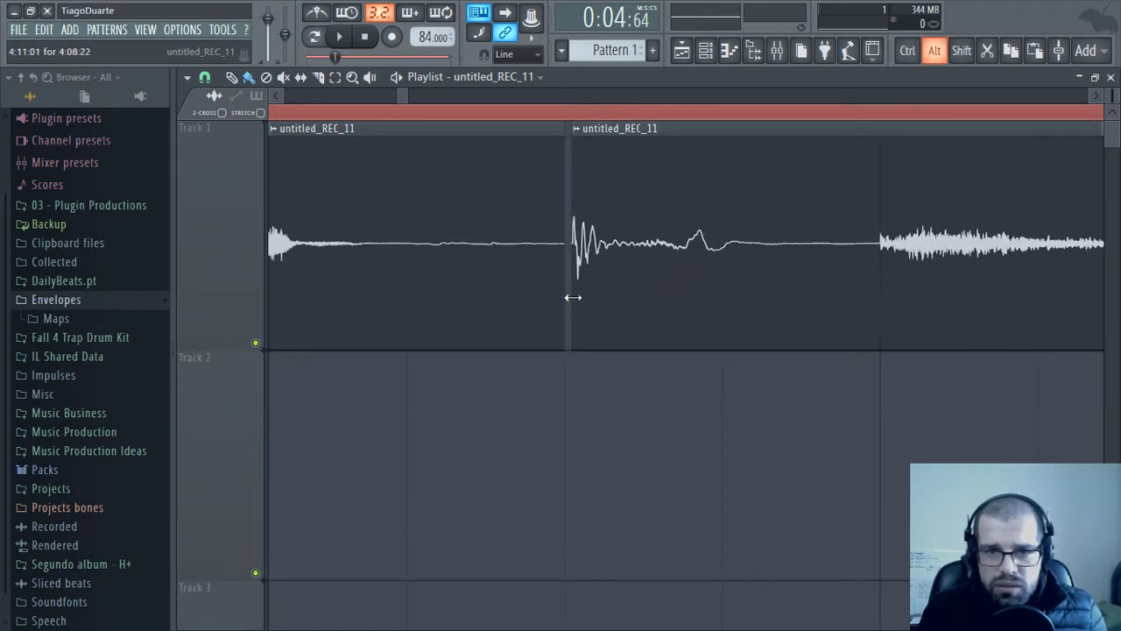
Slice the clip at the start of bar 5 and again just before the second hit of that bar
{"action": "scroll", "coordinate": [636, 420], "scroll_direction": "down", "scroll_amount": 10}
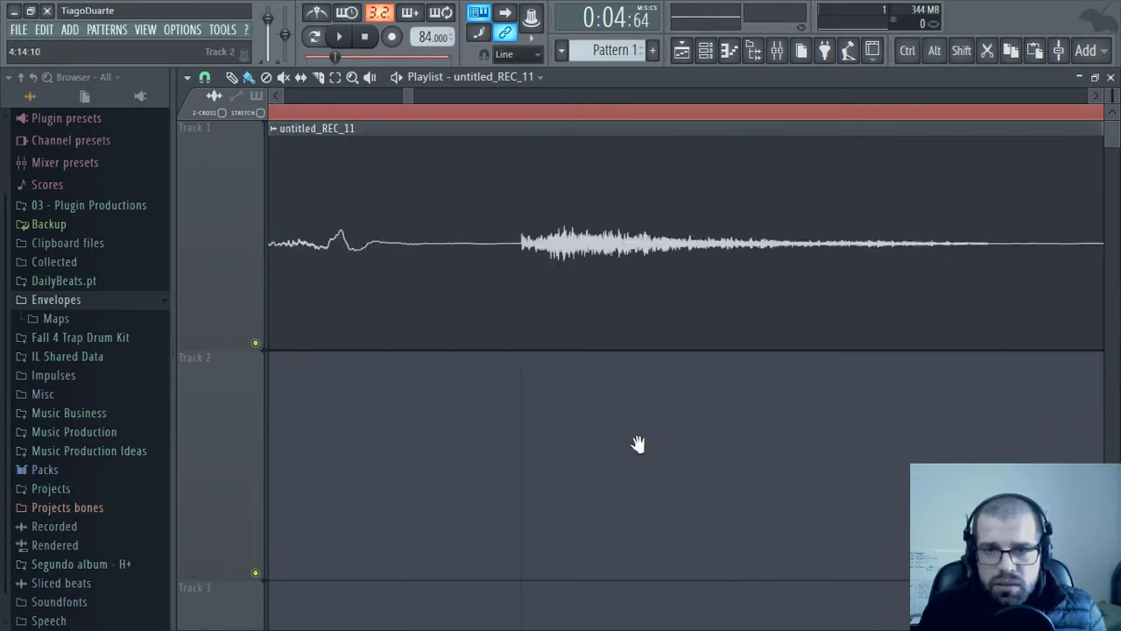
{"action": "left_click_drag", "start_coordinate": [791, 375], "coordinate": [646, 398]}
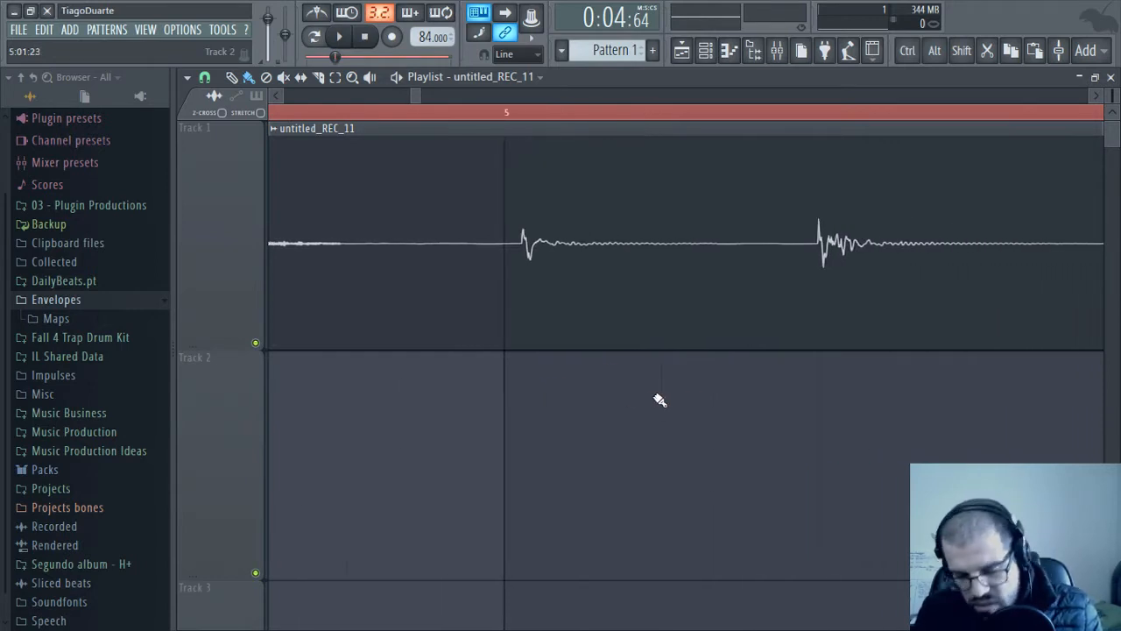
{"action": "left_click_drag", "start_coordinate": [525, 367], "coordinate": [512, 286]}
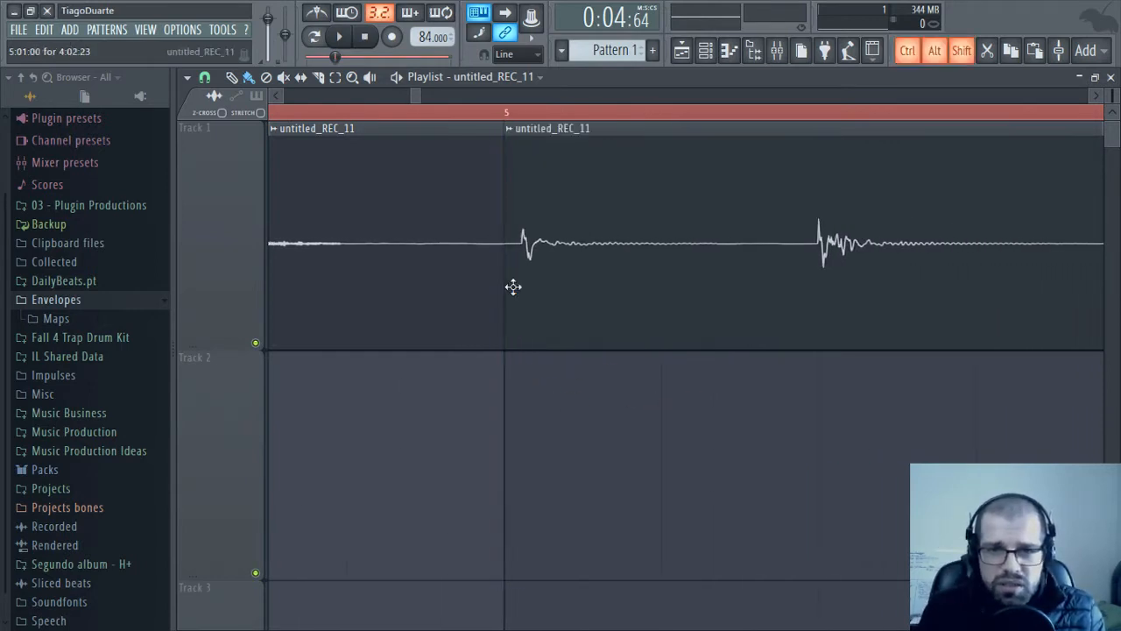
{"action": "left_click_drag", "start_coordinate": [790, 379], "coordinate": [814, 332]}
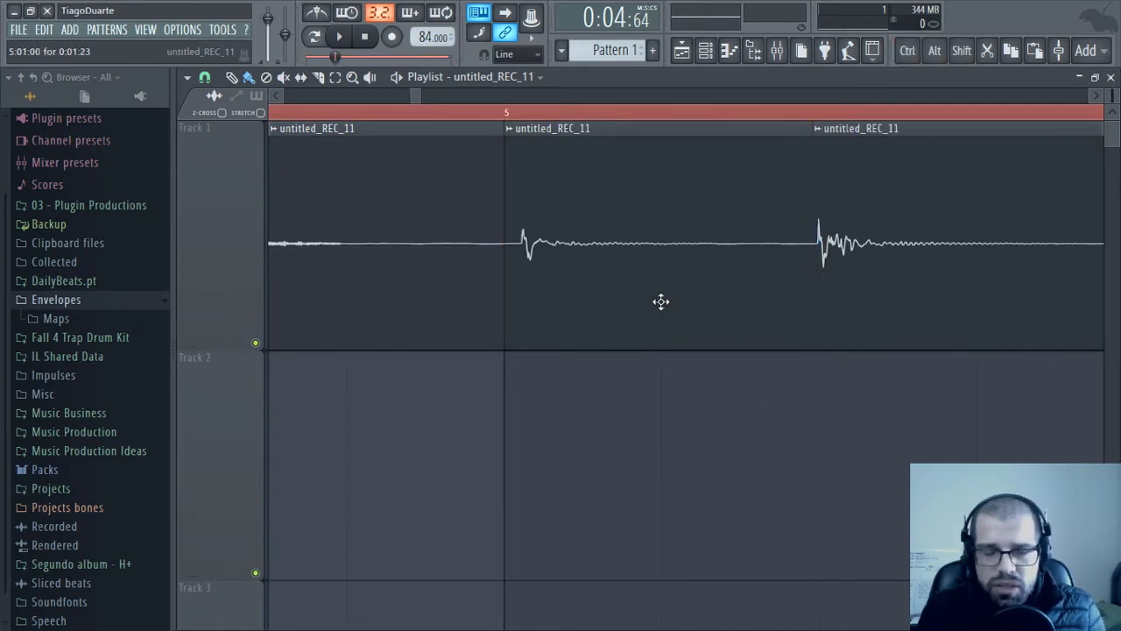
Shift the first bar 5 slice earlier so its hit meets the bar line, trim its start to 5:01:00 and extend the next slice to 5:02:21
{"action": "left_click_drag", "start_coordinate": [663, 289], "coordinate": [650, 288]}
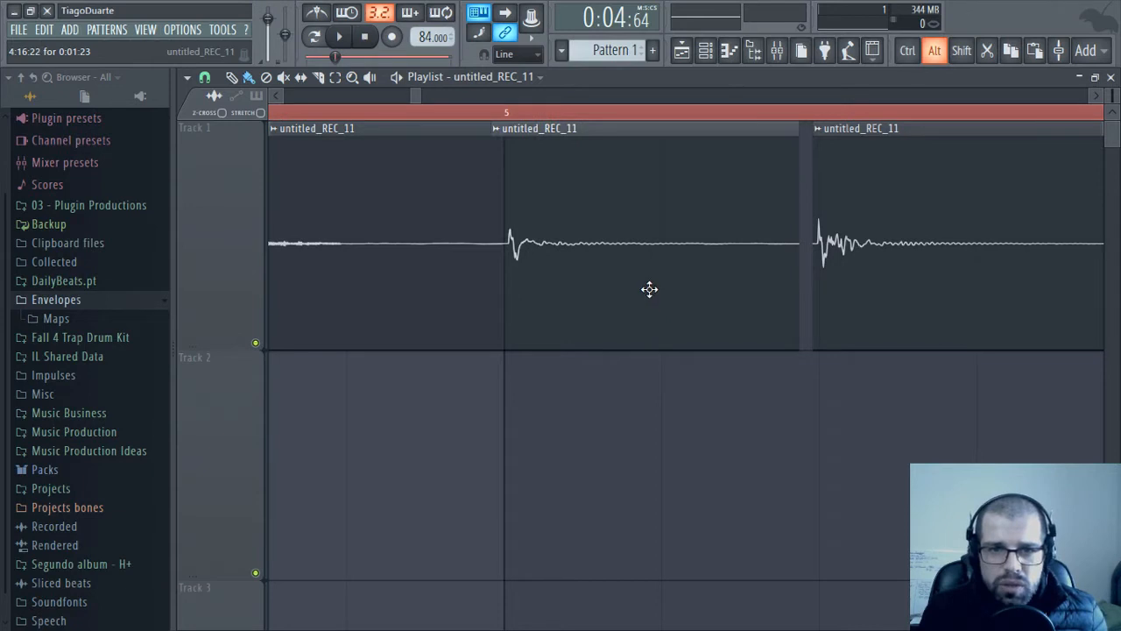
{"action": "left_click_drag", "start_coordinate": [493, 226], "coordinate": [507, 231]}
{"action": "left_click_drag", "start_coordinate": [800, 263], "coordinate": [806, 257]}
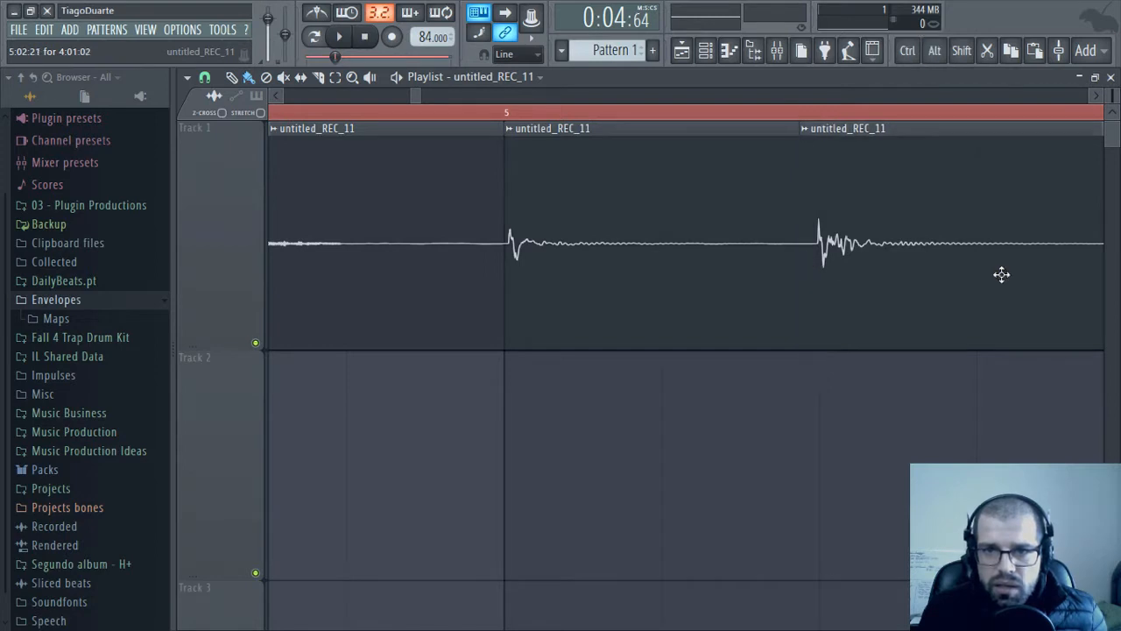
Slice the clip at 5:04:19, just before the third hit of bar 5
{"action": "scroll", "coordinate": [708, 308], "scroll_direction": "up", "scroll_amount": 3}
{"action": "left_click_drag", "start_coordinate": [648, 308], "coordinate": [860, 294]}
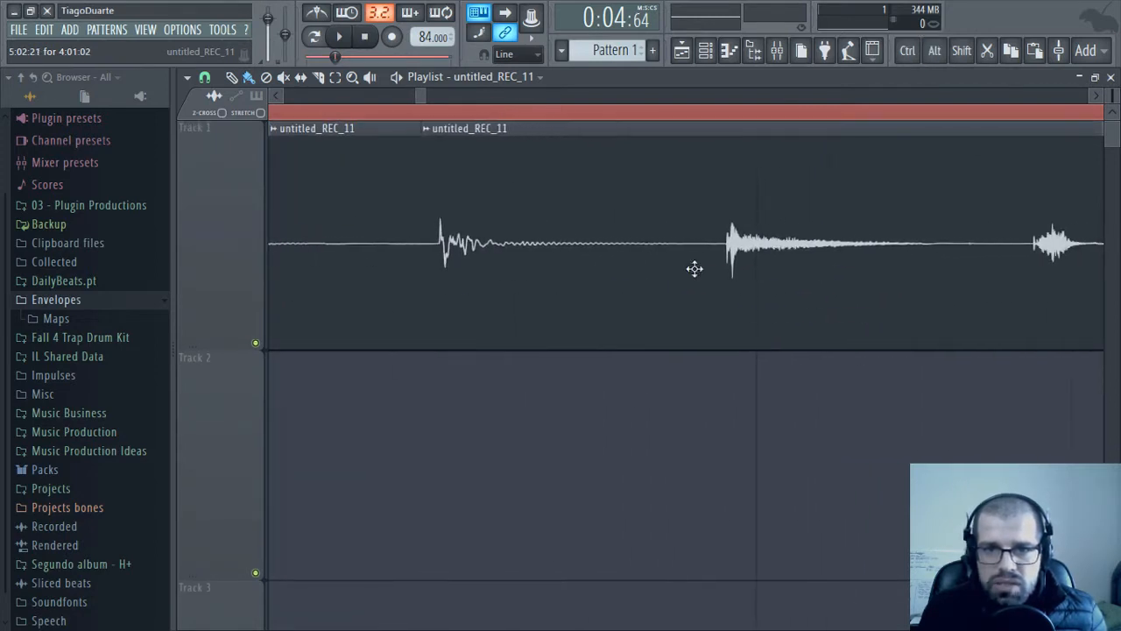
{"action": "left_click", "coordinate": [299, 114]}
{"action": "key", "text": "space"}
{"action": "key", "text": "space"}
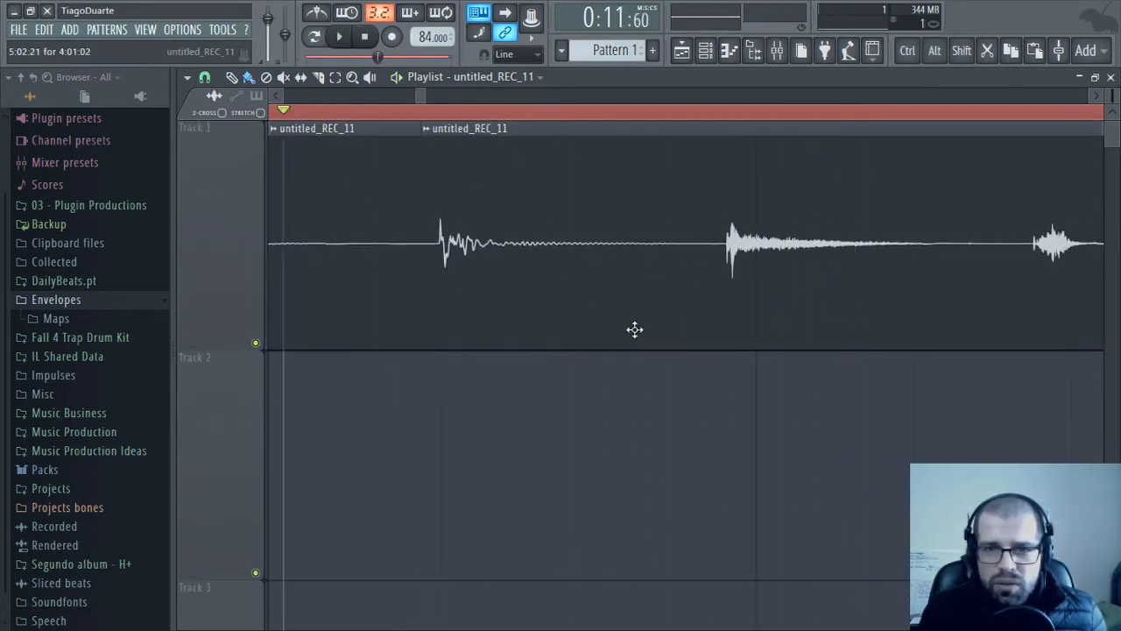
{"action": "left_click_drag", "start_coordinate": [888, 330], "coordinate": [809, 330]}
{"action": "left_click_drag", "start_coordinate": [638, 364], "coordinate": [650, 287]}
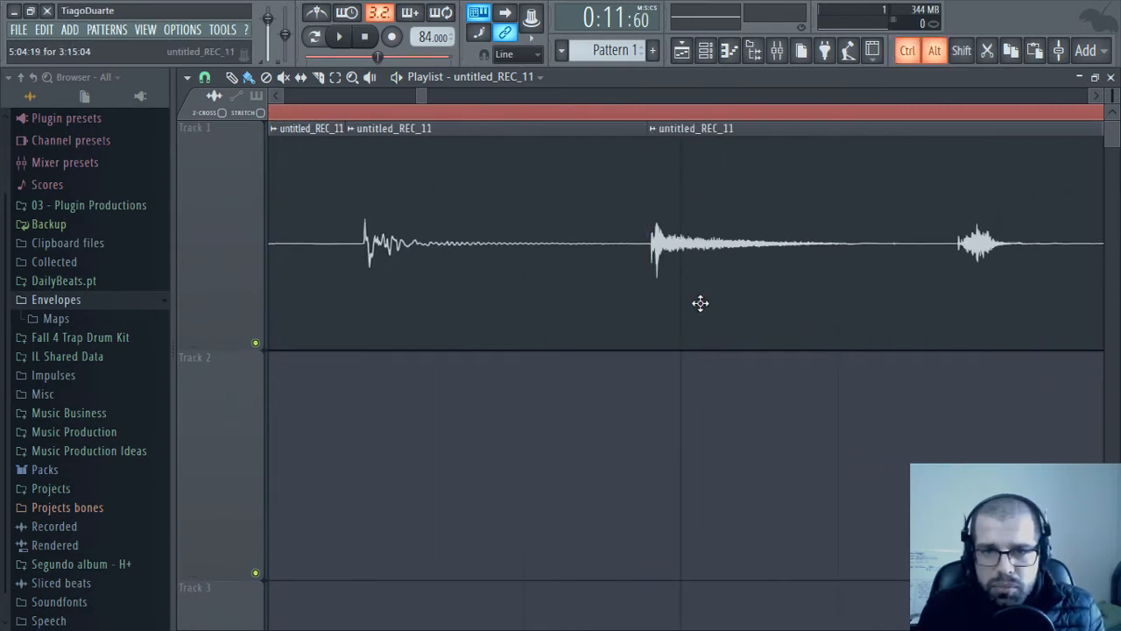
Shift the new slice later to 5:05:00, then extend its start back to 5:04:19 to close the gap
{"action": "key", "text": "alt"}
{"action": "left_click_drag", "start_coordinate": [709, 289], "coordinate": [737, 300]}
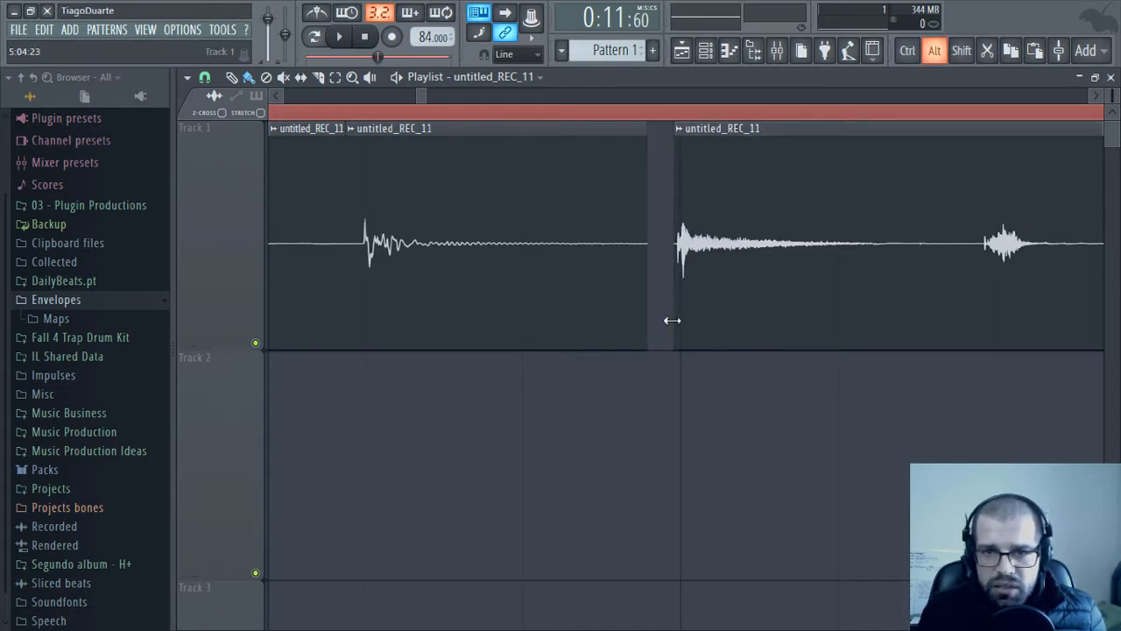
{"action": "left_click_drag", "start_coordinate": [697, 308], "coordinate": [704, 310]}
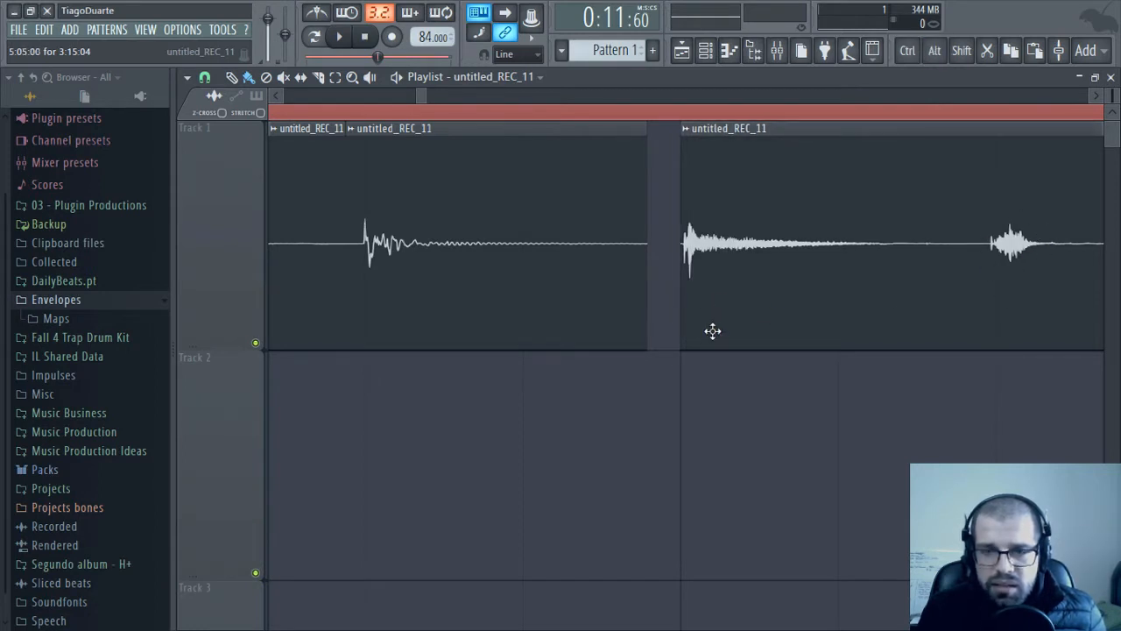
{"action": "left_click_drag", "start_coordinate": [681, 323], "coordinate": [648, 318]}
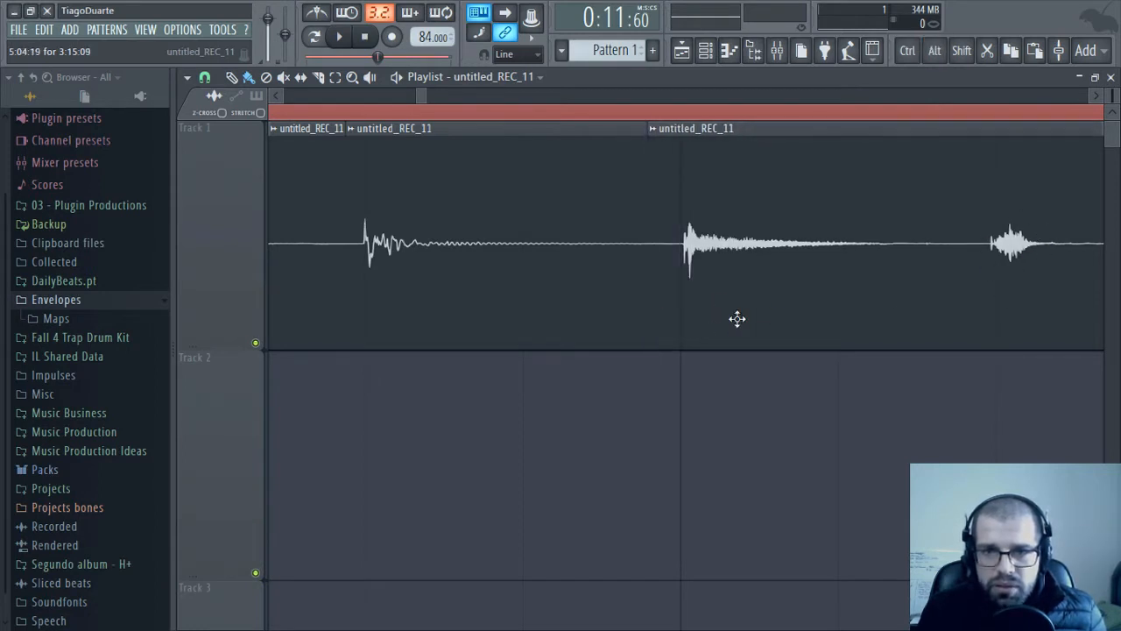
Slice the clip at 5:11:00 and pull the audio inside the slice slightly earlier so its hit aligns with that grid line
{"action": "left_click_drag", "start_coordinate": [737, 319], "coordinate": [593, 353]}
{"action": "left_click_drag", "start_coordinate": [846, 320], "coordinate": [635, 223]}
{"action": "left_click_drag", "start_coordinate": [763, 306], "coordinate": [373, 324]}
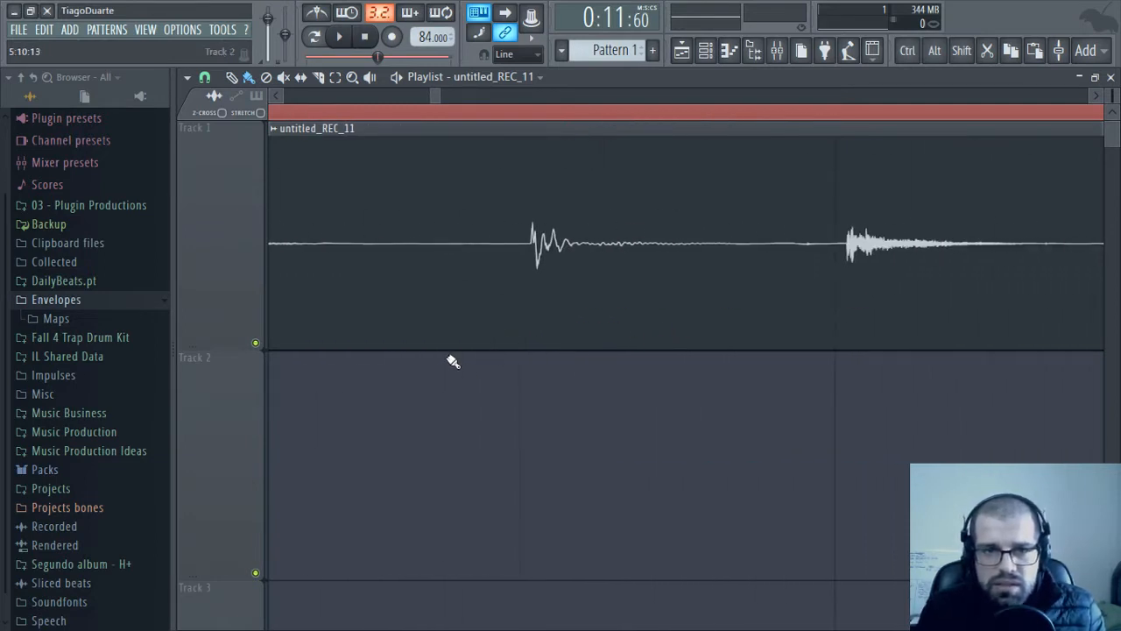
{"action": "left_click_drag", "start_coordinate": [528, 379], "coordinate": [521, 298]}
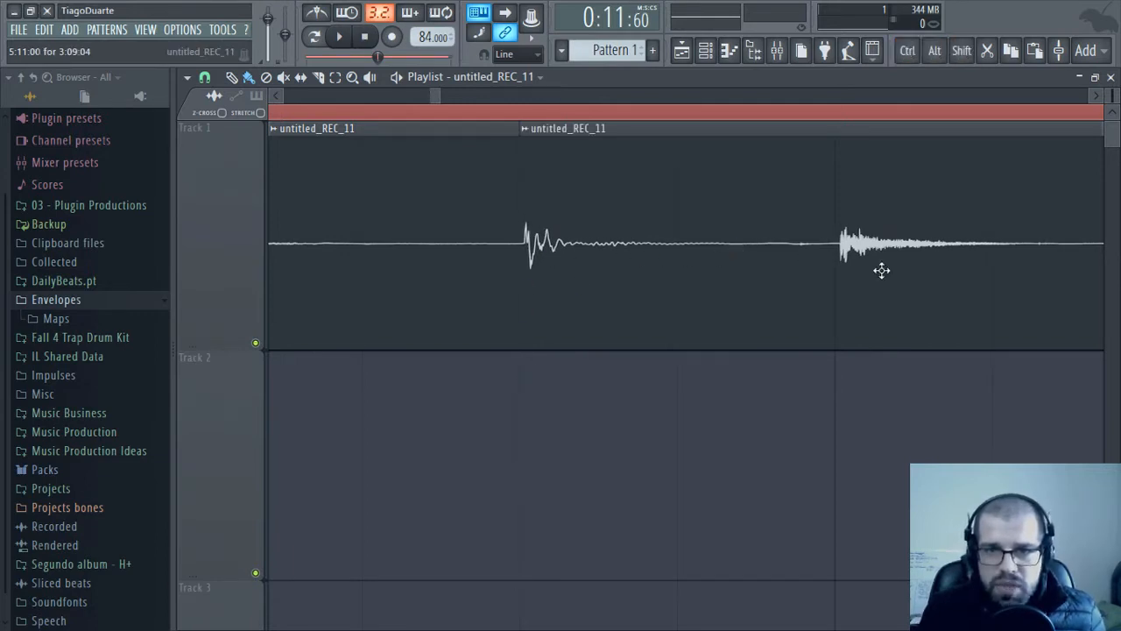
Slice the clip at 6:01:00 and pull the audio inside the slice earlier so its first hit meets the bar line
{"action": "left_click_drag", "start_coordinate": [964, 282], "coordinate": [607, 328]}
{"action": "left_click_drag", "start_coordinate": [910, 286], "coordinate": [666, 308]}
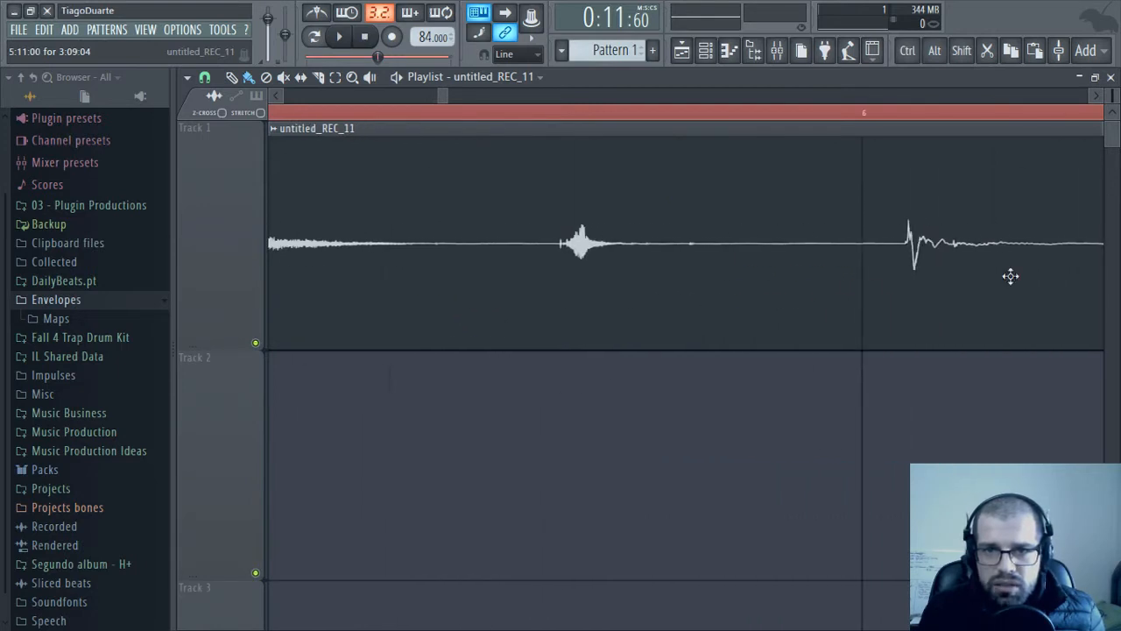
{"action": "left_click_drag", "start_coordinate": [1011, 275], "coordinate": [787, 300]}
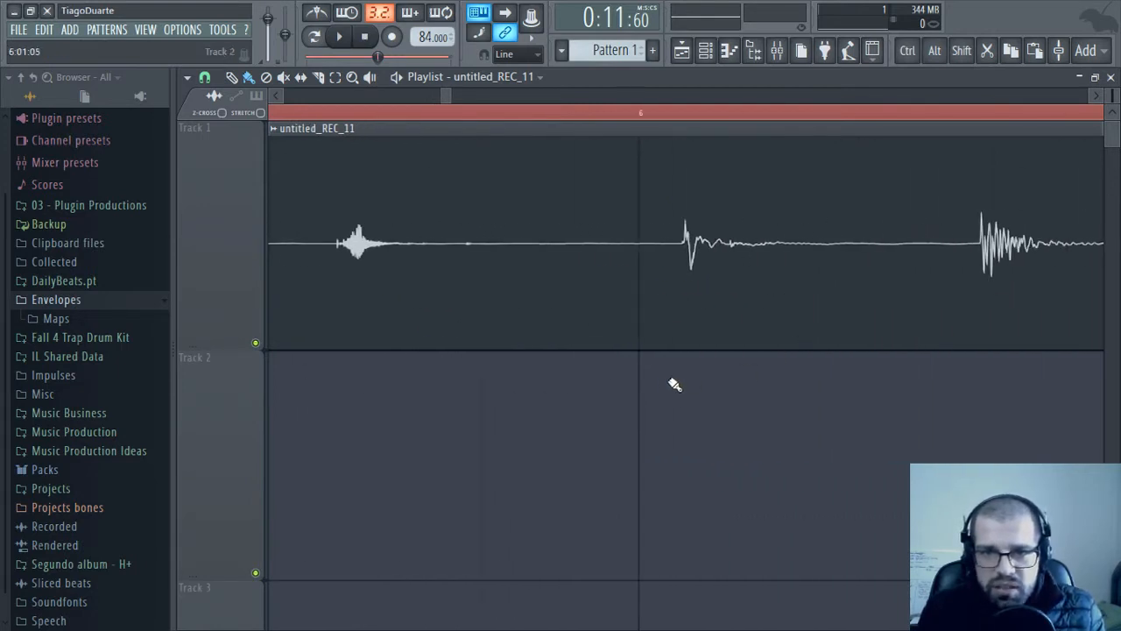
{"action": "key", "text": "ctrl+alt"}
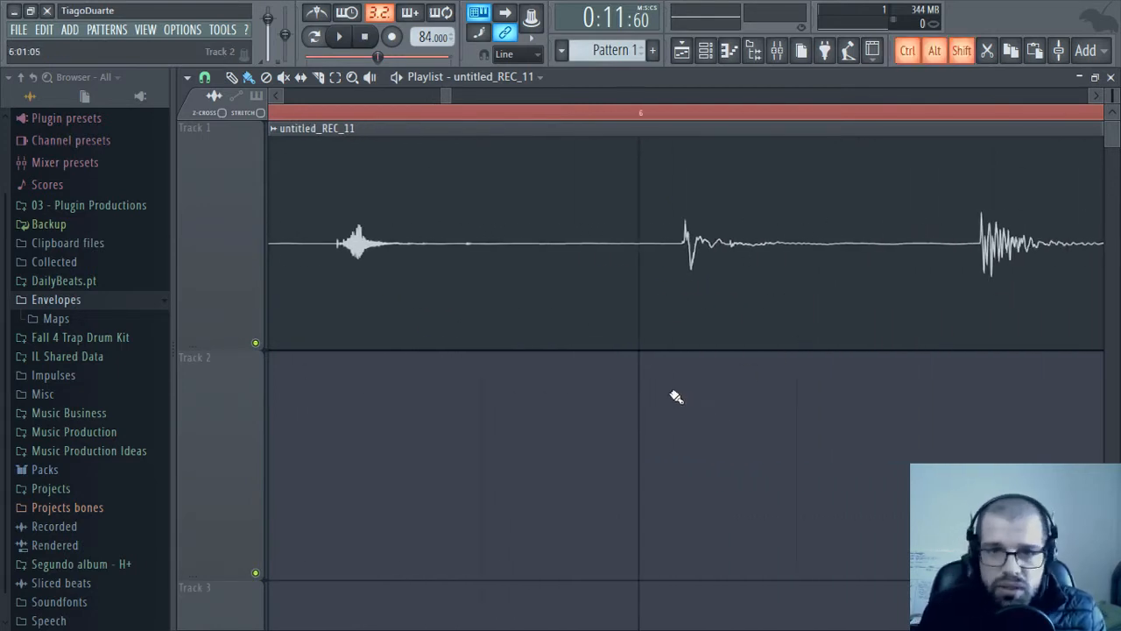
{"action": "left_click_drag", "start_coordinate": [651, 293], "coordinate": [640, 277]}
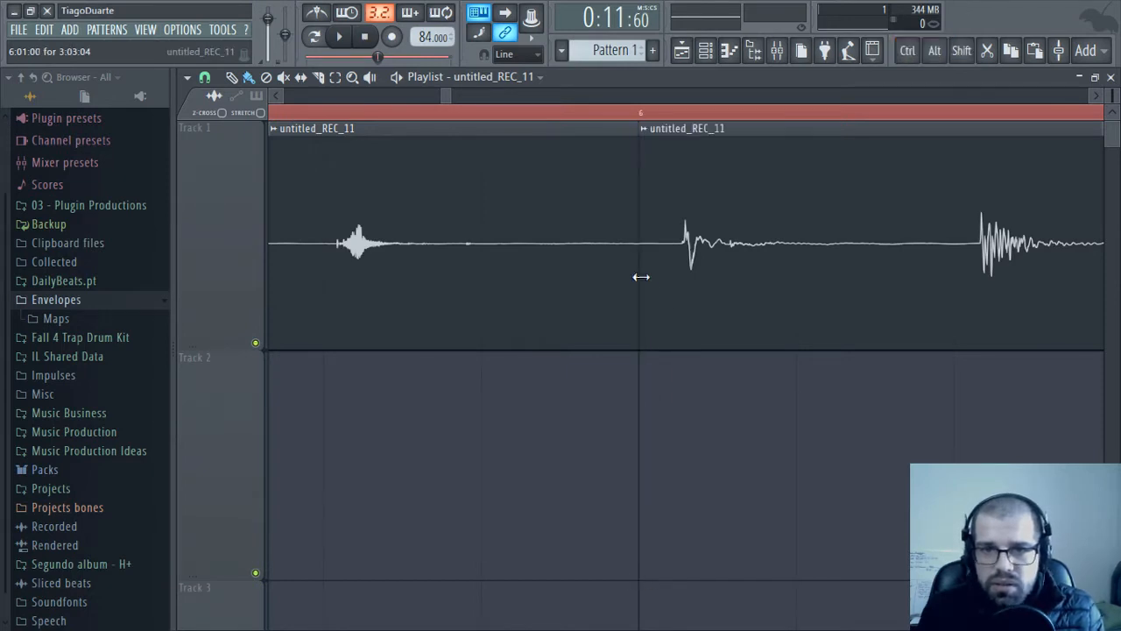
{"action": "scroll", "coordinate": [816, 278], "scroll_direction": "down", "scroll_amount": 3}
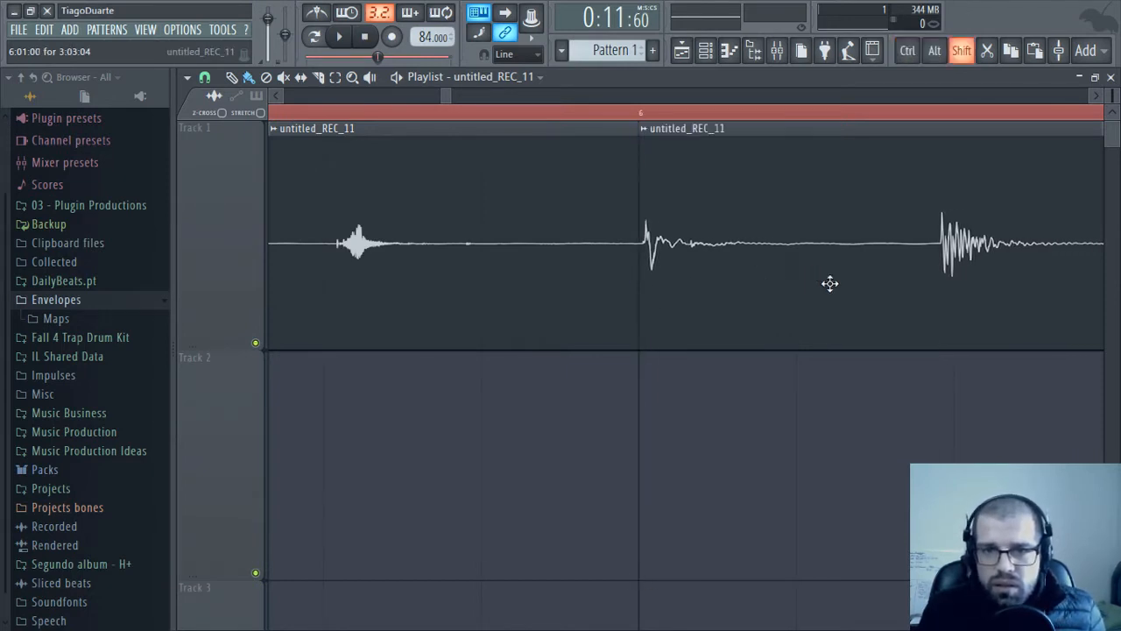
Slice before the second hit of bar 6, nudge the slice later onto the grid, and extend its start back to 6:02:21
{"action": "left_click_drag", "start_coordinate": [928, 304], "coordinate": [677, 288]}
{"action": "left_click_drag", "start_coordinate": [609, 289], "coordinate": [604, 290]}
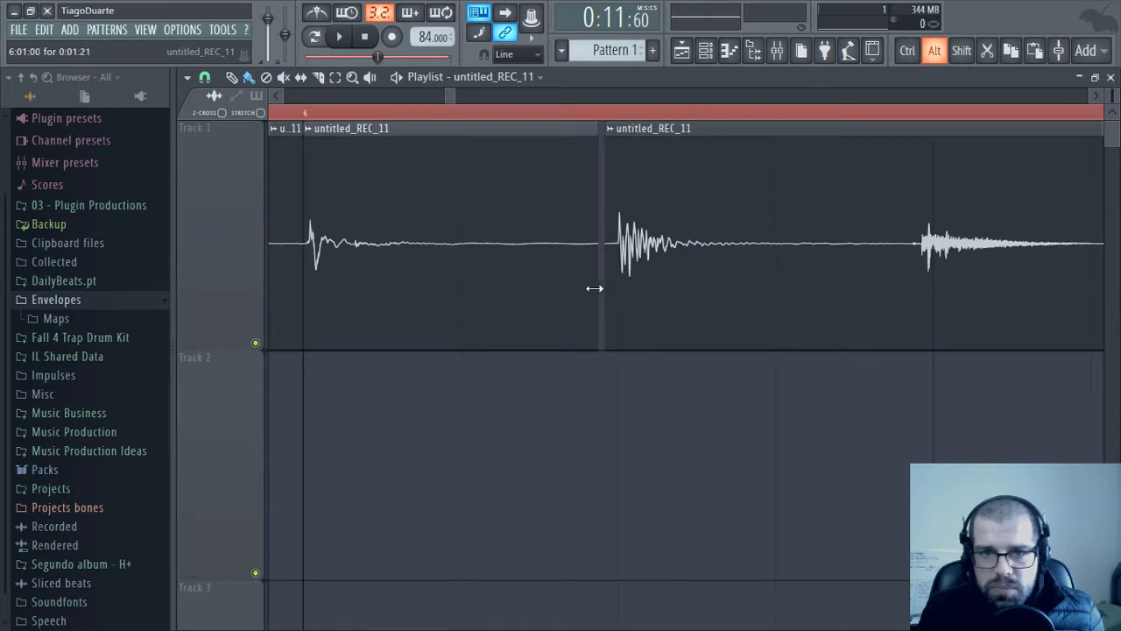
{"action": "left_click_drag", "start_coordinate": [637, 307], "coordinate": [583, 282]}
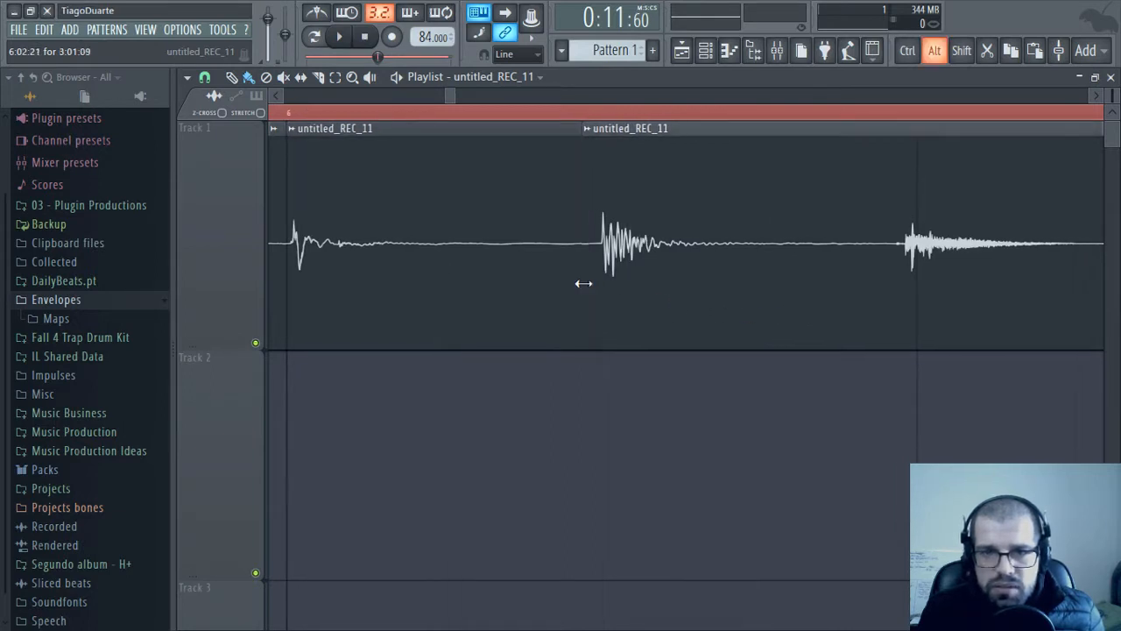
Slice before the third hit of bar 6, shift the slice later to 6:05:00, and extend its start back to 6:04:21
{"action": "left_click_drag", "start_coordinate": [841, 284], "coordinate": [482, 297]}
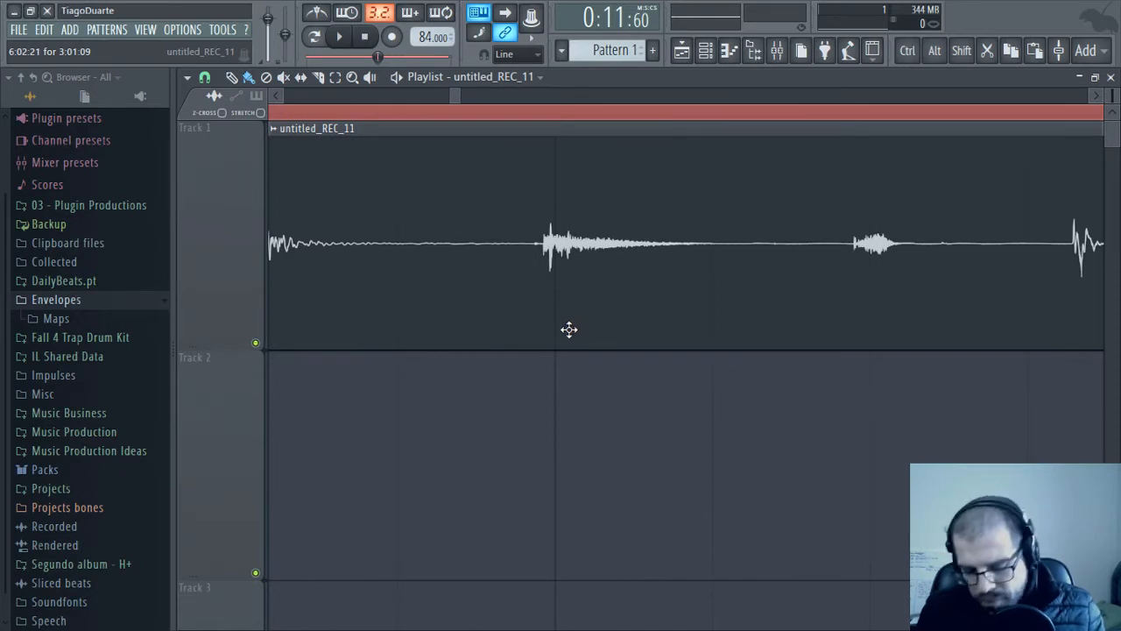
{"action": "key", "text": "ctrl+alt+shift"}
{"action": "left_click_drag", "start_coordinate": [539, 388], "coordinate": [595, 288]}
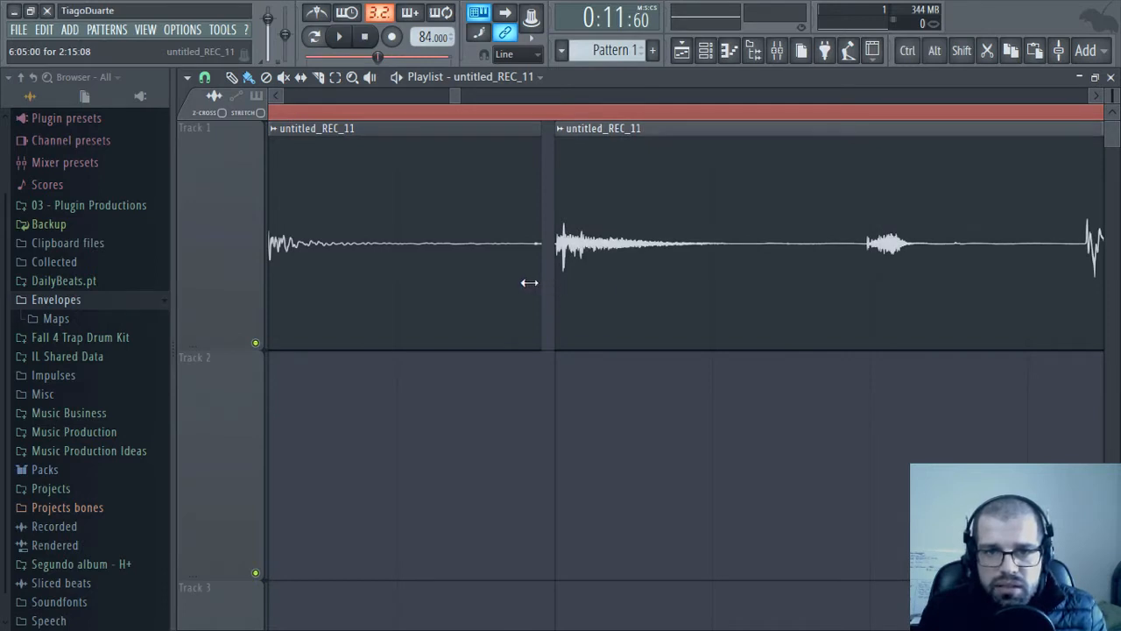
{"action": "left_click_drag", "start_coordinate": [537, 283], "coordinate": [538, 284]}
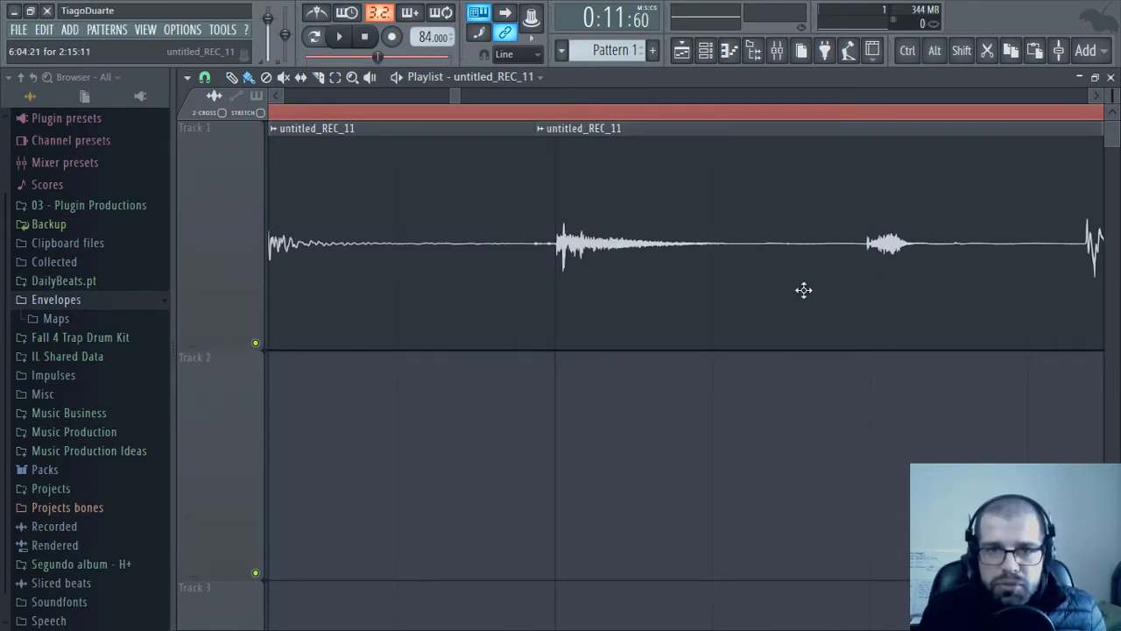
Slice off the section from just after 6:11 to 6:14:23, shift it slightly earlier onto the grid, and extend the next slice's start to 6:14:21
{"action": "scroll", "coordinate": [594, 302], "scroll_direction": "right", "scroll_amount": 3}
{"action": "scroll", "coordinate": [908, 322], "scroll_direction": "right", "scroll_amount": 4}
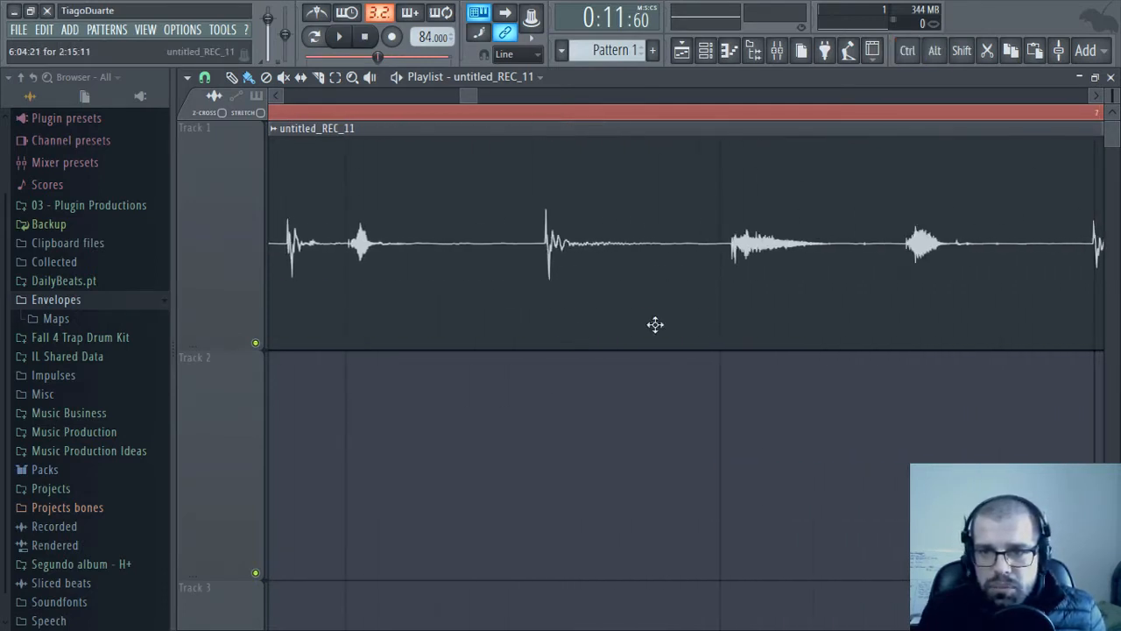
{"action": "left_click_drag", "start_coordinate": [457, 353], "coordinate": [452, 286]}
{"action": "left_click_drag", "start_coordinate": [808, 338], "coordinate": [817, 317]}
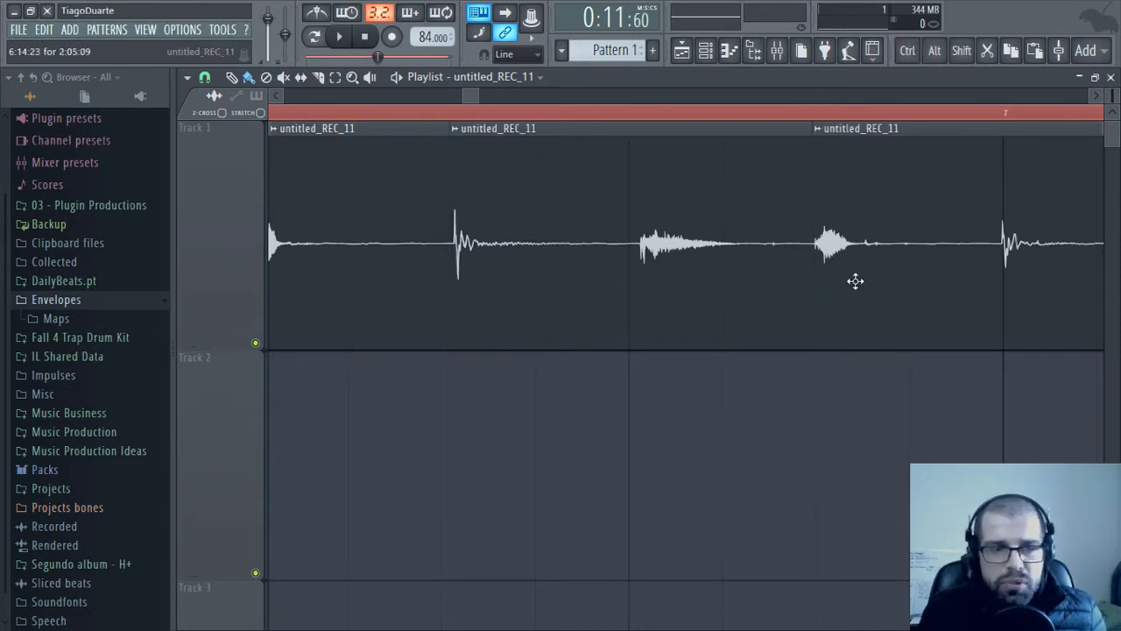
{"action": "left_click_drag", "start_coordinate": [718, 284], "coordinate": [709, 283]}
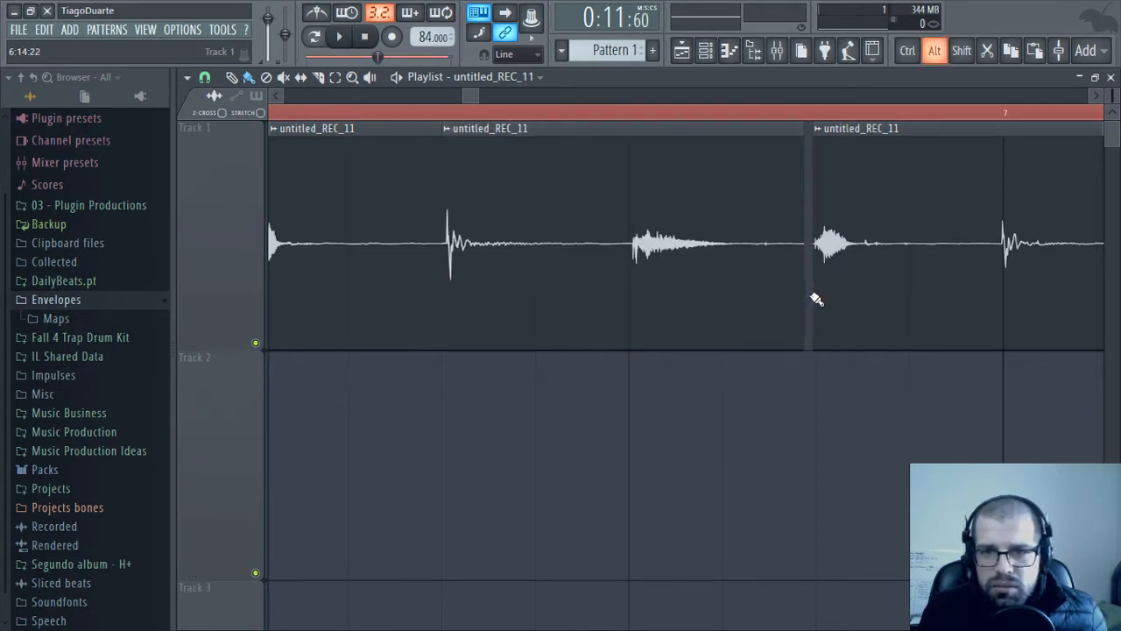
{"action": "scroll", "coordinate": [933, 311], "scroll_direction": "right", "scroll_amount": 5}
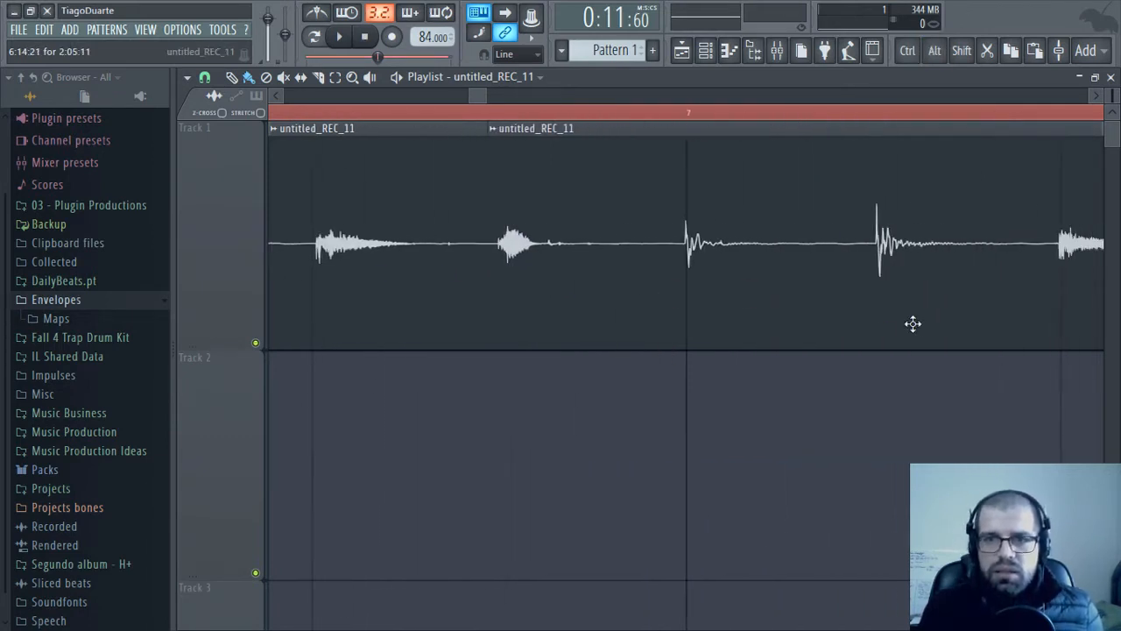
Slice before the small hit in step 8 of bar 7, shift the slice later to 7:08:07, and extend its start back over the gap
{"action": "left_click_drag", "start_coordinate": [913, 324], "coordinate": [663, 336]}
{"action": "left_click_drag", "start_coordinate": [937, 280], "coordinate": [677, 340]}
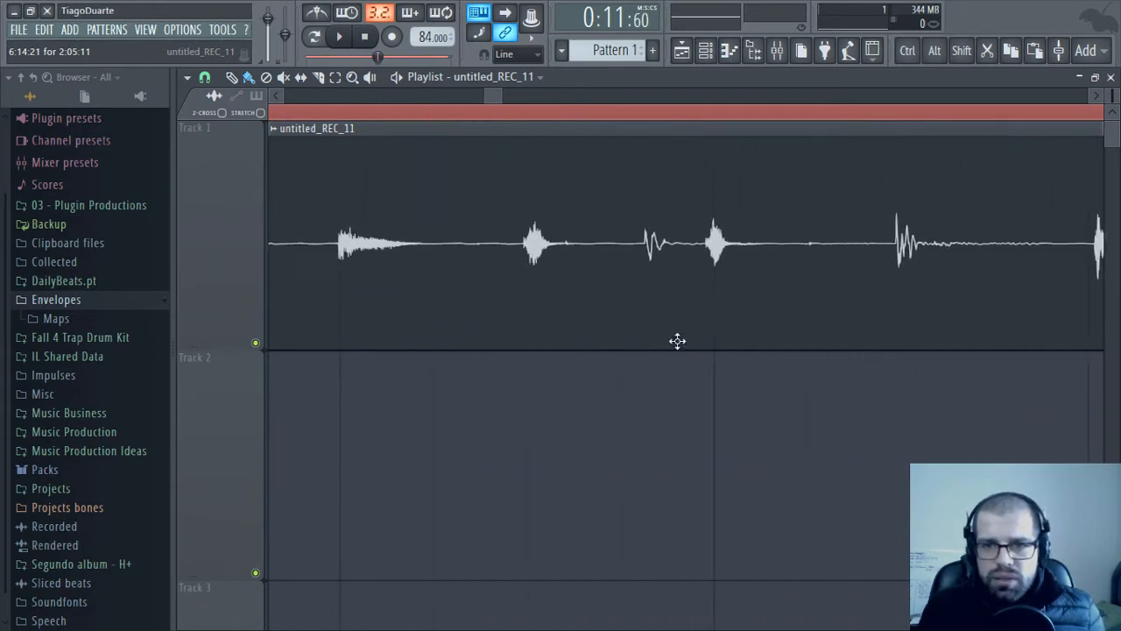
{"action": "left_click_drag", "start_coordinate": [903, 306], "coordinate": [730, 331]}
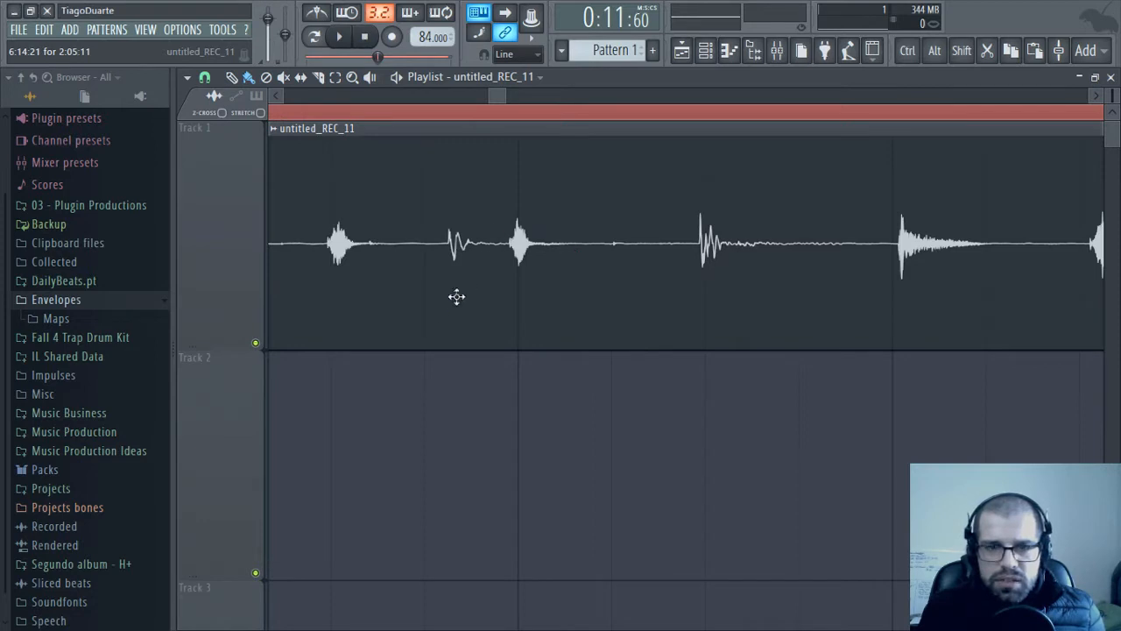
{"action": "key", "text": "ctrl+alt"}
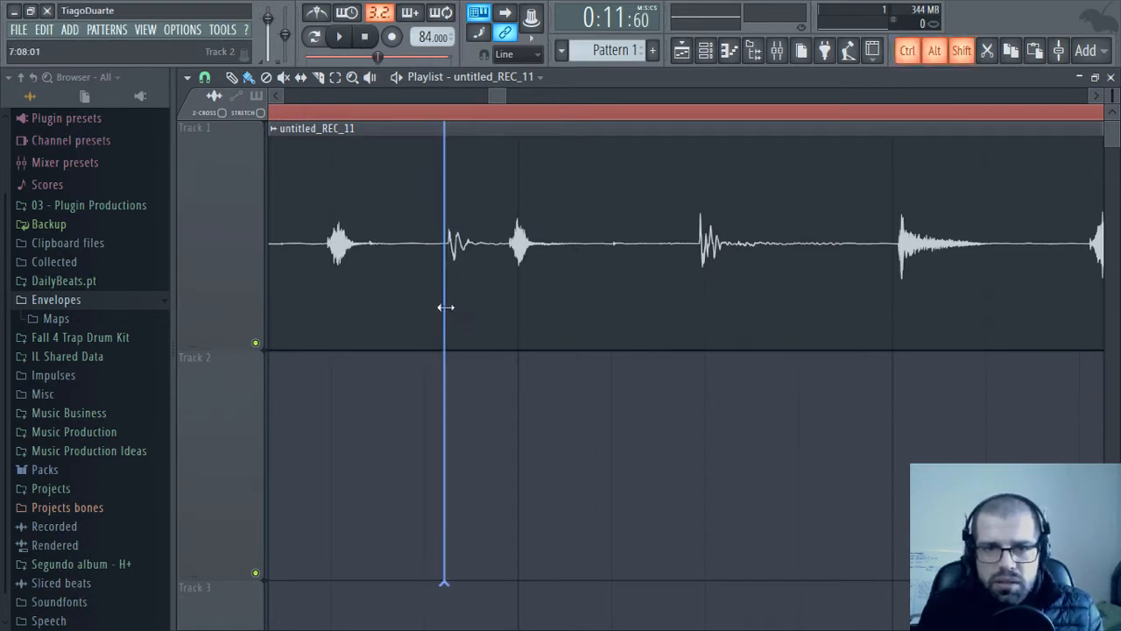
{"action": "left_click", "coordinate": [447, 308], "text": "ctrl+alt+shift"}
{"action": "left_click_drag", "start_coordinate": [561, 295], "coordinate": [569, 297]}
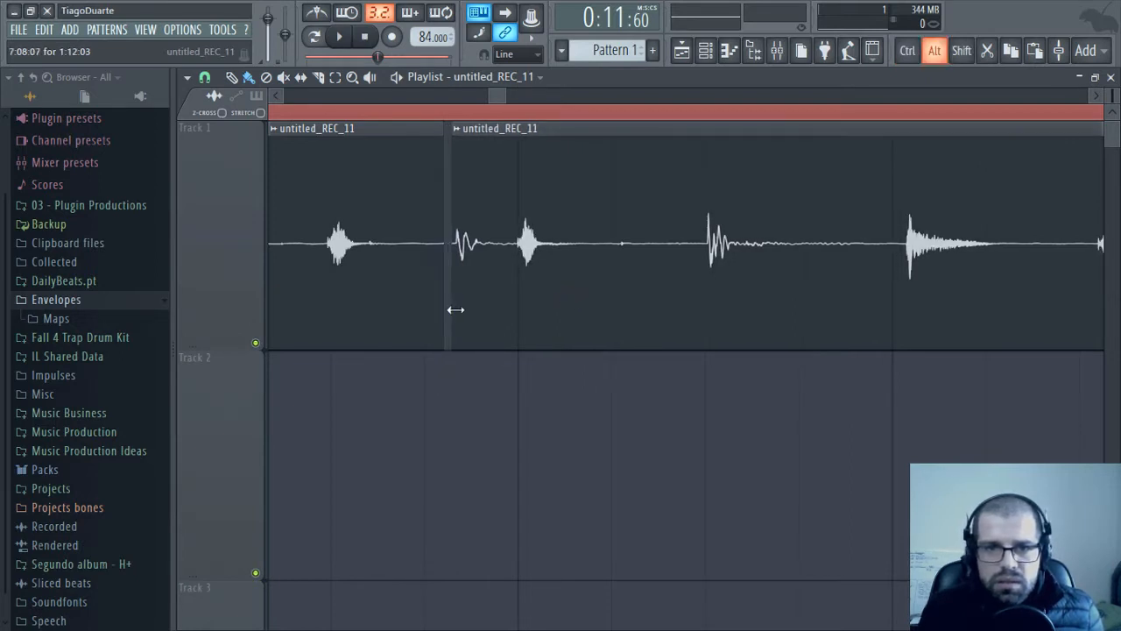
{"action": "left_click_drag", "start_coordinate": [455, 310], "coordinate": [446, 310]}
Slice the clip at 7:13:00 and pull the audio inside the slice slightly earlier so its hit meets the beat line
{"action": "left_click_drag", "start_coordinate": [888, 336], "coordinate": [523, 328]}
{"action": "left_click_drag", "start_coordinate": [655, 305], "coordinate": [644, 307]}
Slice the clip at 8:09:23 before the late hit in bar 8, shift the slice to 8:10:00, and extend its start back
{"action": "left_click_drag", "start_coordinate": [861, 328], "coordinate": [389, 354]}
{"action": "left_click_drag", "start_coordinate": [820, 328], "coordinate": [583, 344]}
{"action": "left_click_drag", "start_coordinate": [859, 319], "coordinate": [578, 342]}
{"action": "left_click_drag", "start_coordinate": [840, 323], "coordinate": [578, 343]}
{"action": "left_click_drag", "start_coordinate": [917, 312], "coordinate": [656, 329]}
{"action": "scroll", "coordinate": [713, 321], "scroll_direction": "down", "scroll_amount": 2}
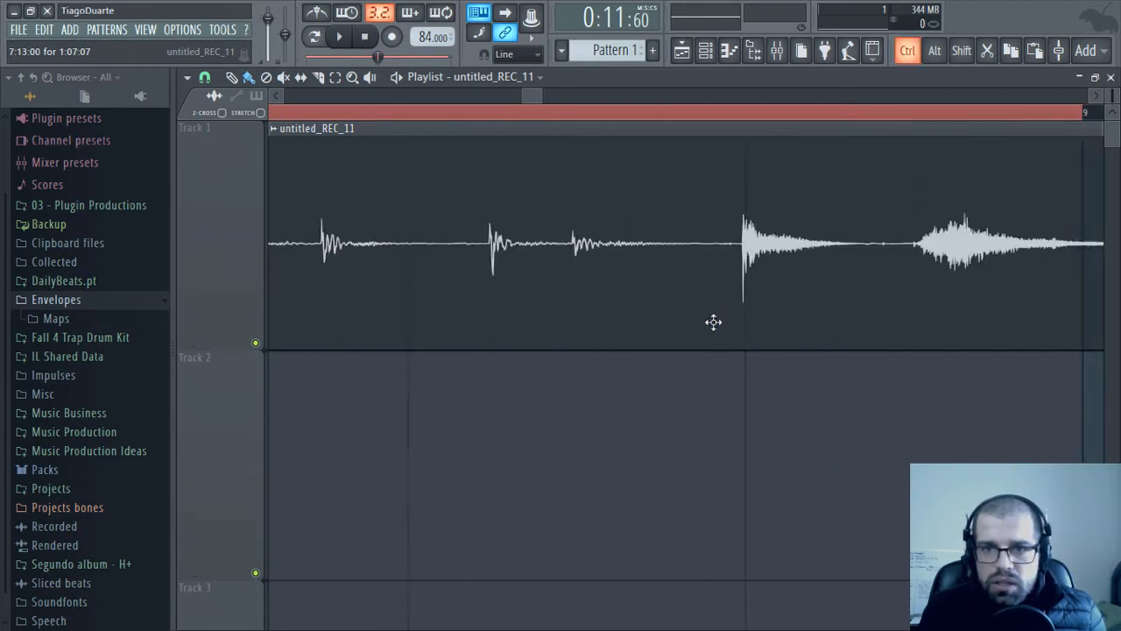
{"action": "scroll", "coordinate": [747, 315], "scroll_direction": "up", "scroll_amount": 3}
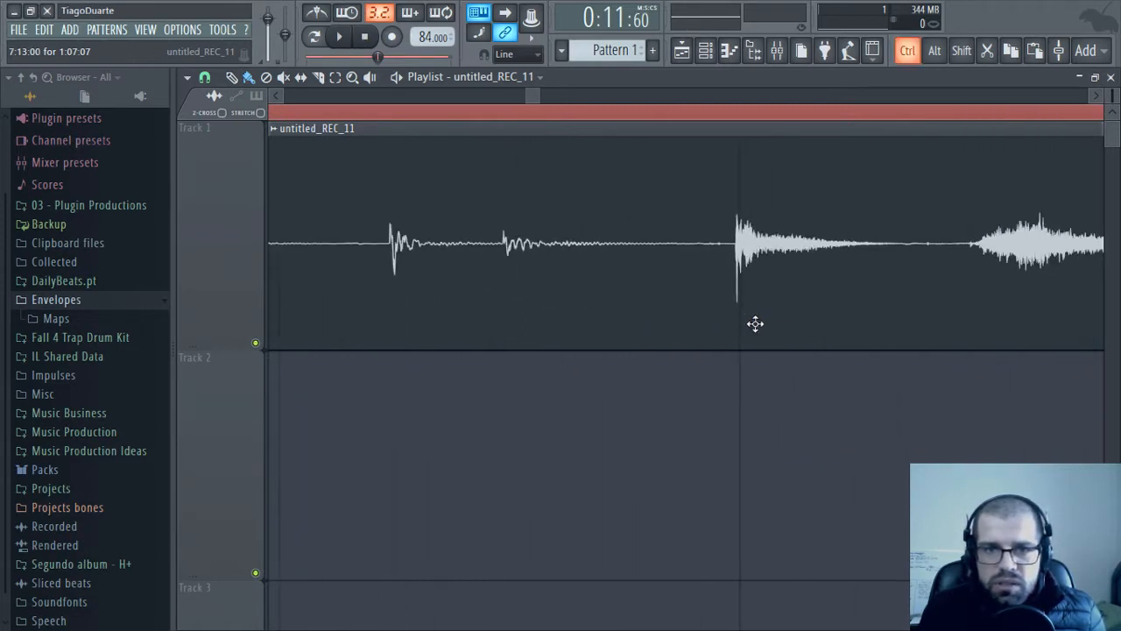
{"action": "left_click_drag", "start_coordinate": [395, 303], "coordinate": [520, 313]}
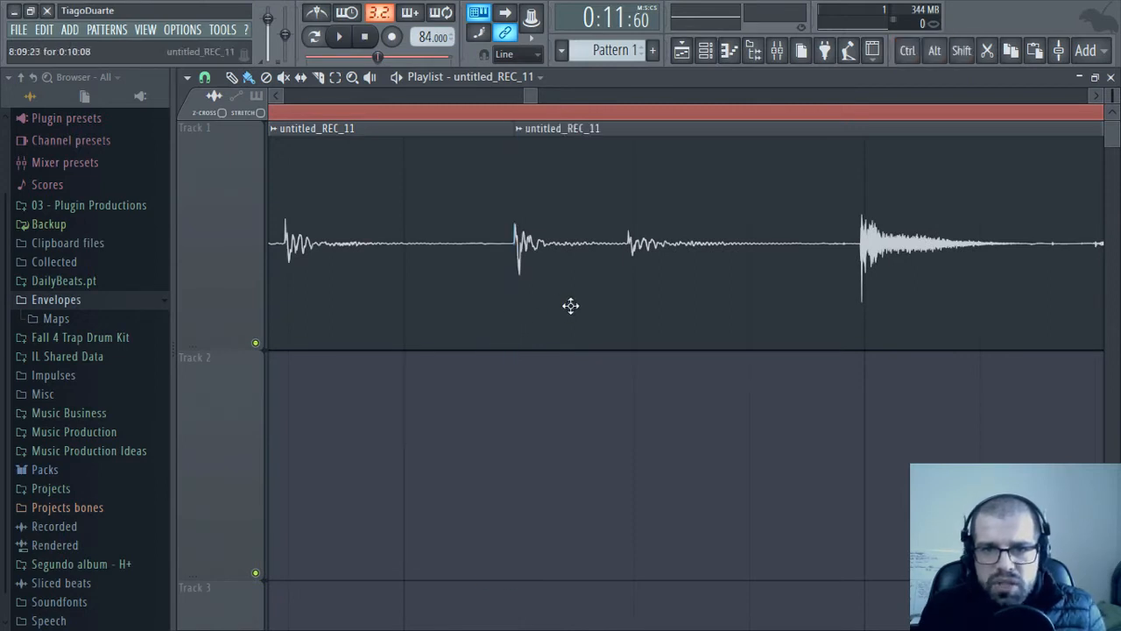
{"action": "mouse_move", "coordinate": [592, 289]}
{"action": "left_mouse_down"}
{"action": "mouse_move", "coordinate": [608, 295]}
{"action": "mouse_move", "coordinate": [597, 298]}
{"action": "left_mouse_up"}
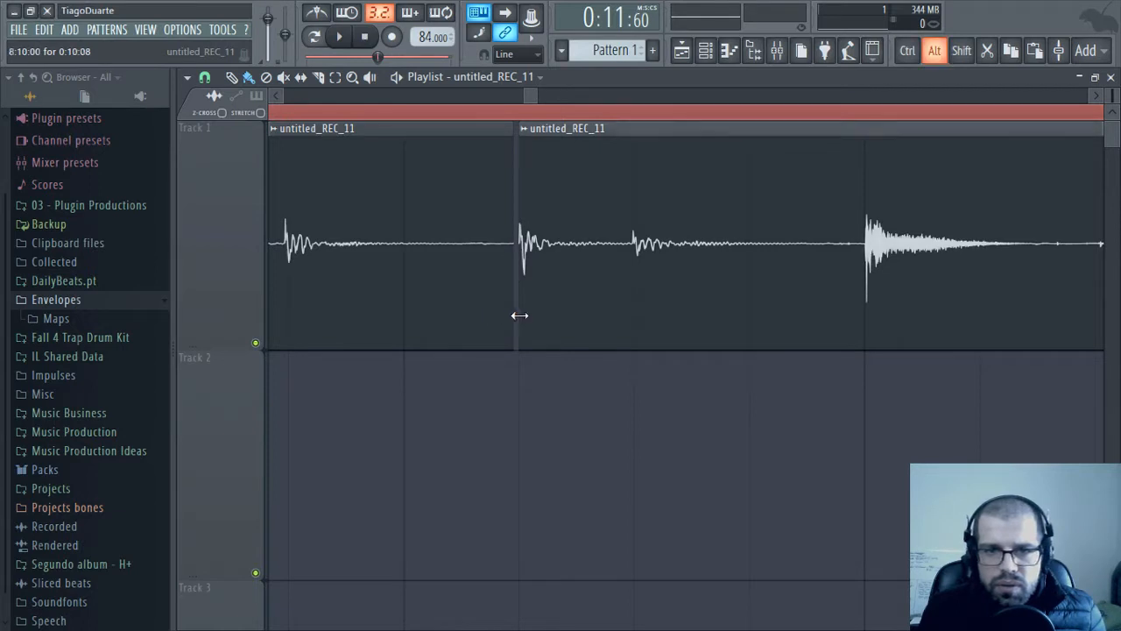
Check the end of the clip, then zoom out to show all eight bars of sliced audio in the playlist
{"action": "scroll", "coordinate": [443, 361], "scroll_direction": "right", "scroll_amount": 3}
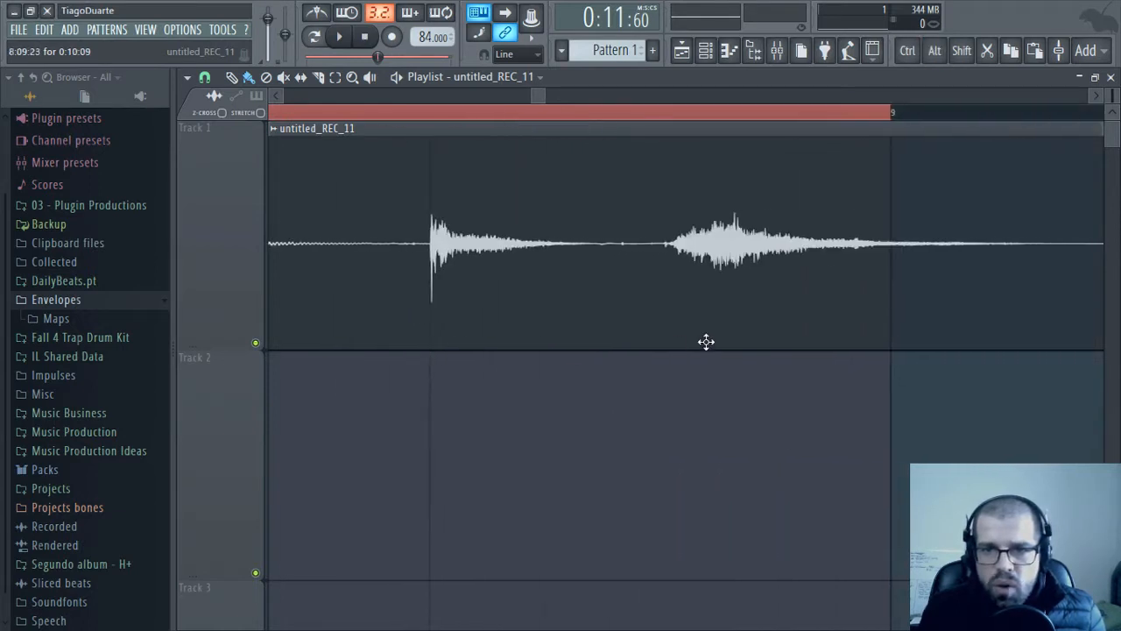
{"action": "scroll", "coordinate": [642, 405], "scroll_direction": "down", "scroll_amount": 5, "text": "ctrl"}
{"action": "scroll", "coordinate": [476, 408], "scroll_direction": "down", "scroll_amount": 1, "text": "ctrl"}
{"action": "right_click", "coordinate": [398, 412], "text": "ctrl"}
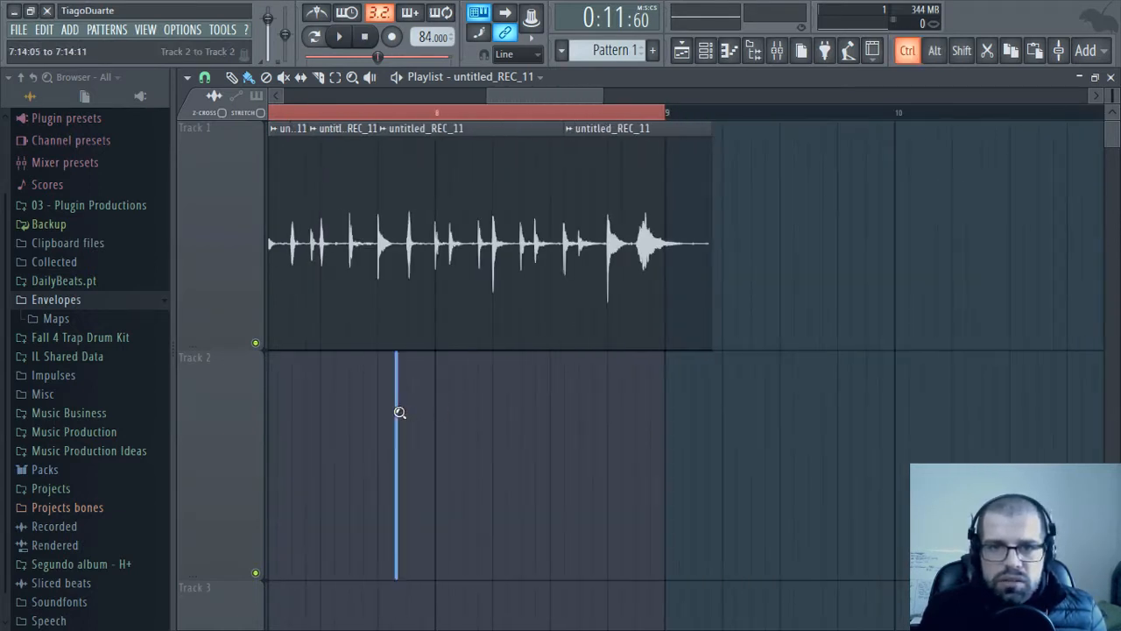
{"action": "scroll", "coordinate": [617, 357], "scroll_direction": "up", "scroll_amount": 3}
{"action": "right_click", "coordinate": [677, 448], "text": "ctrl"}
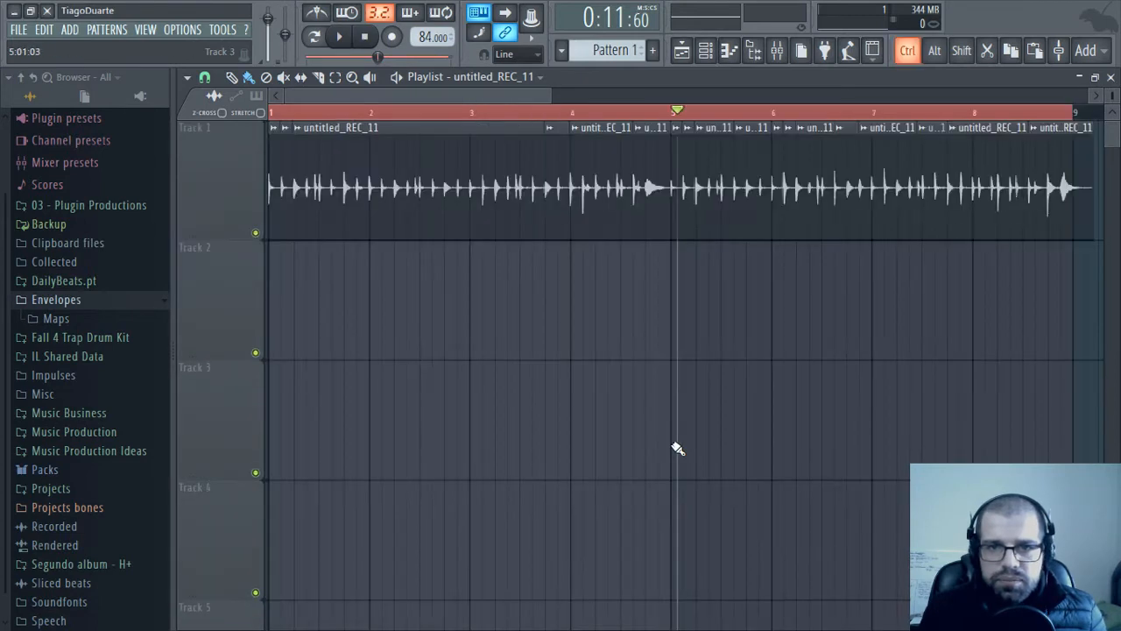
{"action": "left_click", "coordinate": [391, 36]}
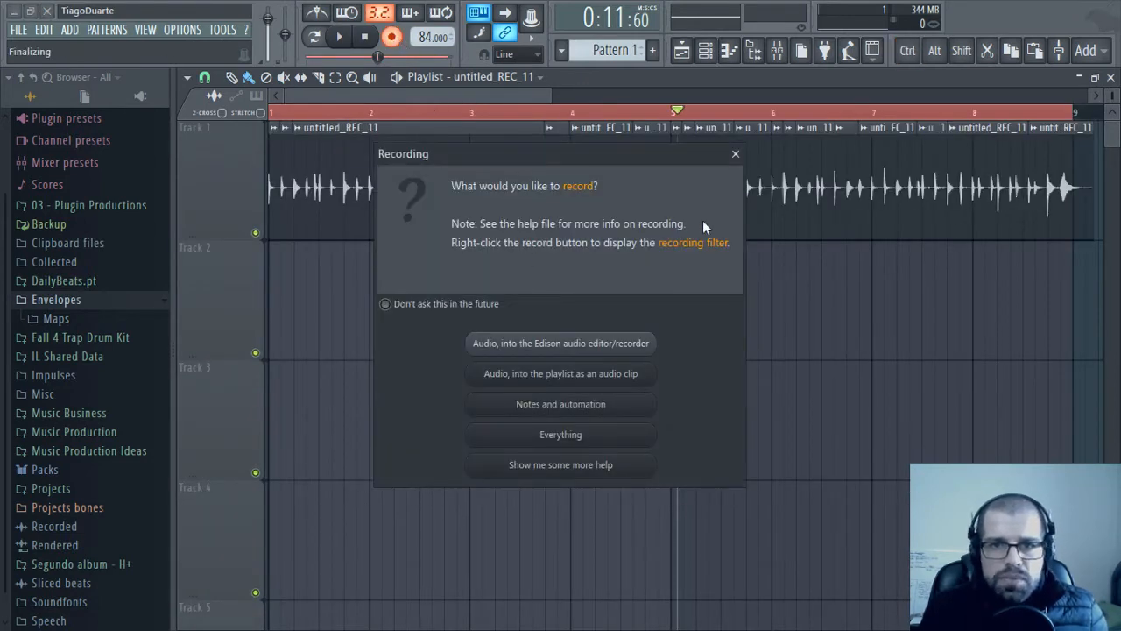
{"action": "left_click", "coordinate": [734, 155]}
{"action": "left_click", "coordinate": [366, 37]}
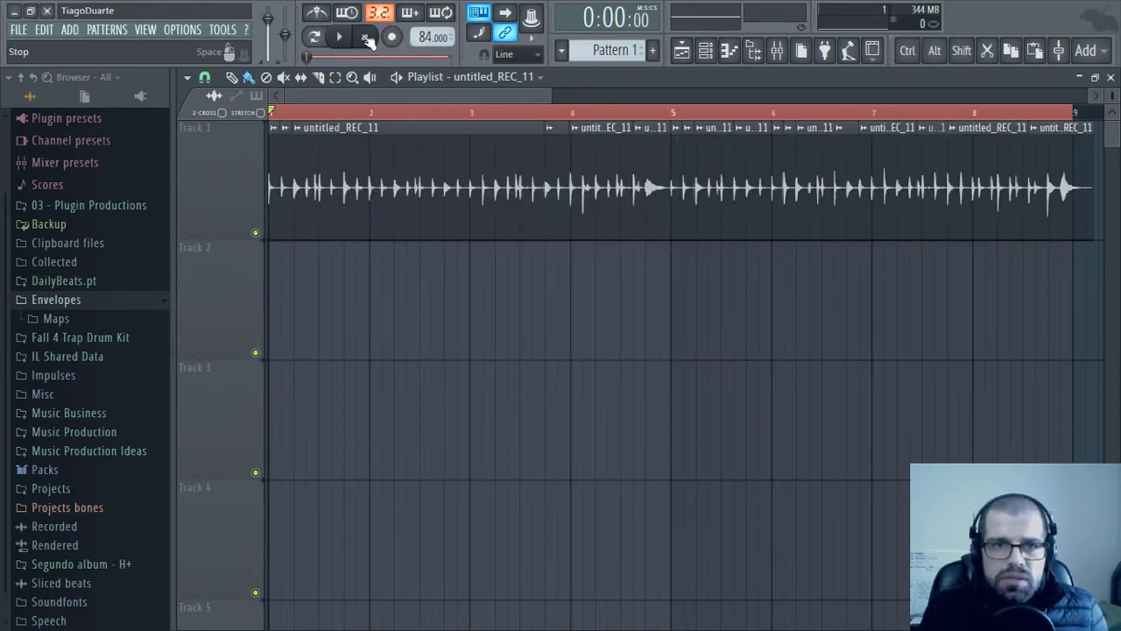
Play the sliced clip from the start, once more with the metronome on, to check its timing
{"action": "key", "text": "space"}
{"action": "left_click", "coordinate": [1111, 78]}
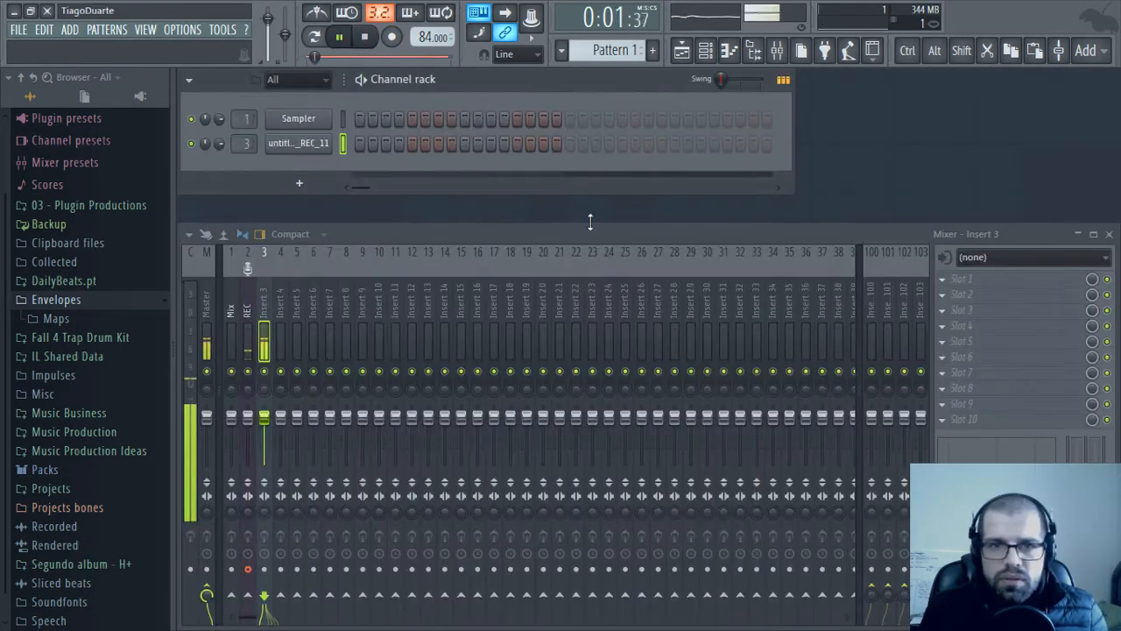
{"action": "left_click", "coordinate": [320, 12]}
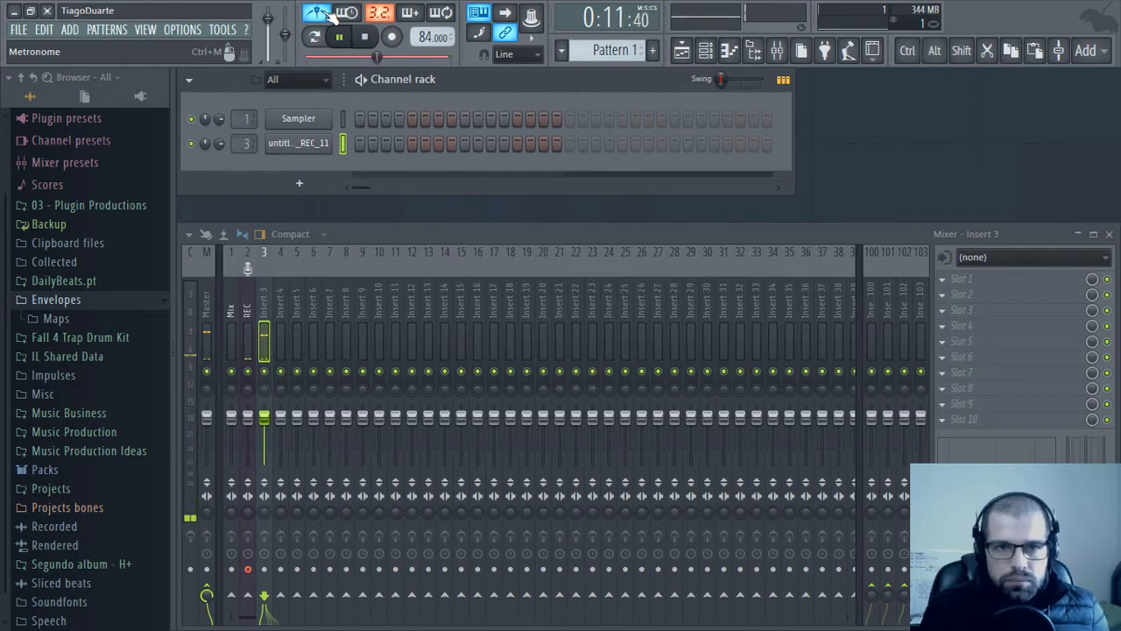
{"action": "left_click", "coordinate": [682, 52]}
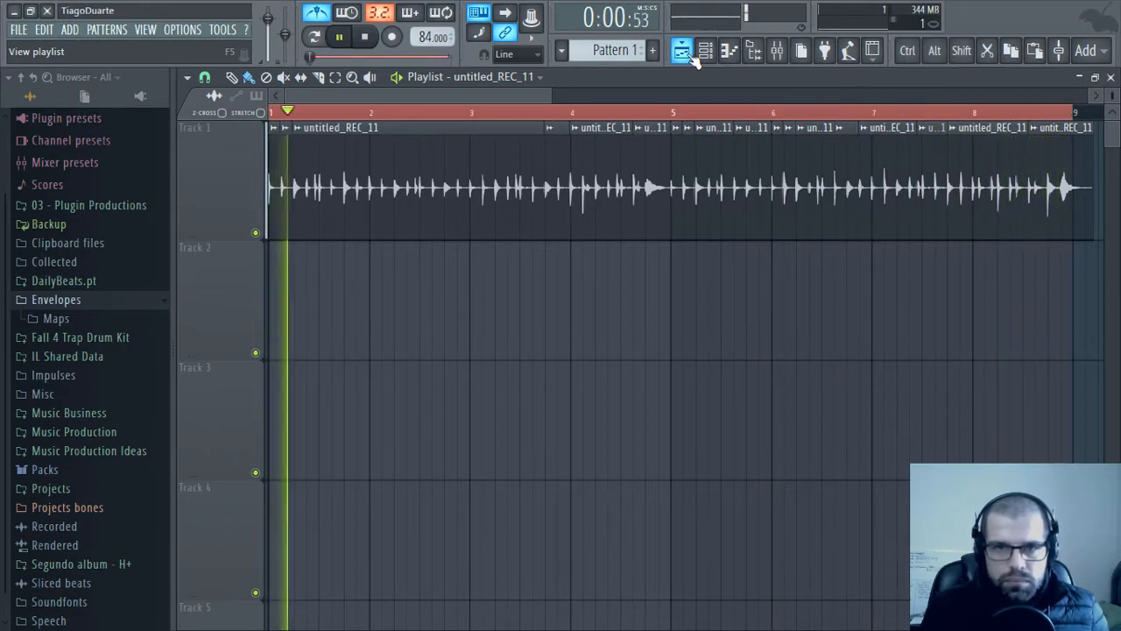
{"action": "key", "text": "space"}
{"action": "left_click", "coordinate": [1111, 77]}
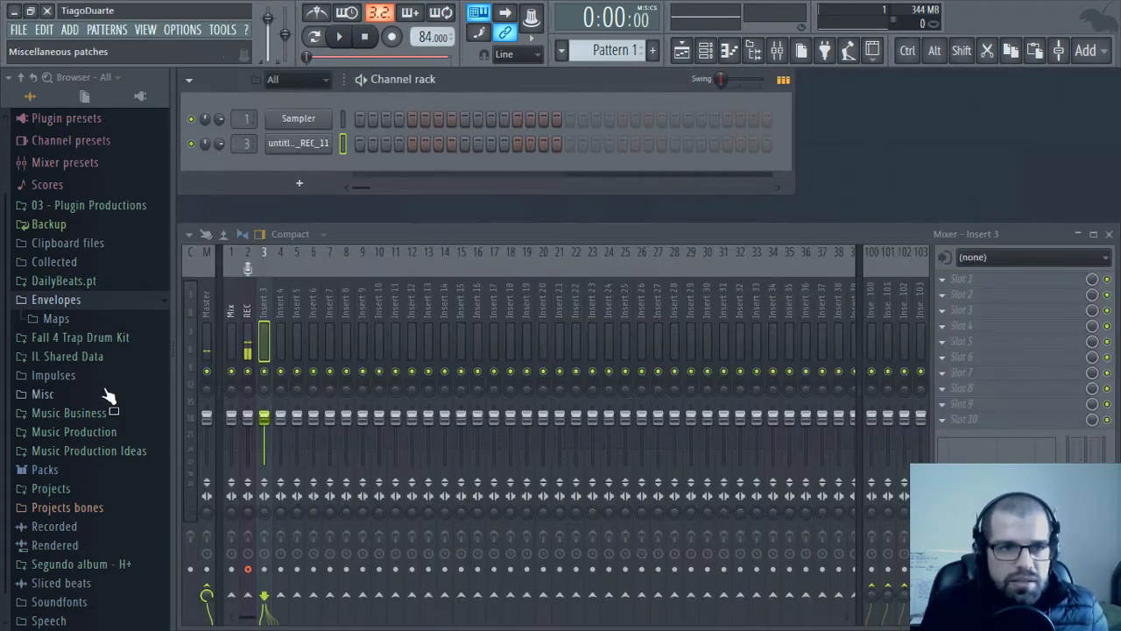
Browse the DailyBeats.pt samples to the Hi hats folder of 30 - Drum Kit 2's Drum kit
{"action": "left_click", "coordinate": [65, 280]}
{"action": "scroll", "coordinate": [97, 473], "scroll_direction": "down", "scroll_amount": 6}
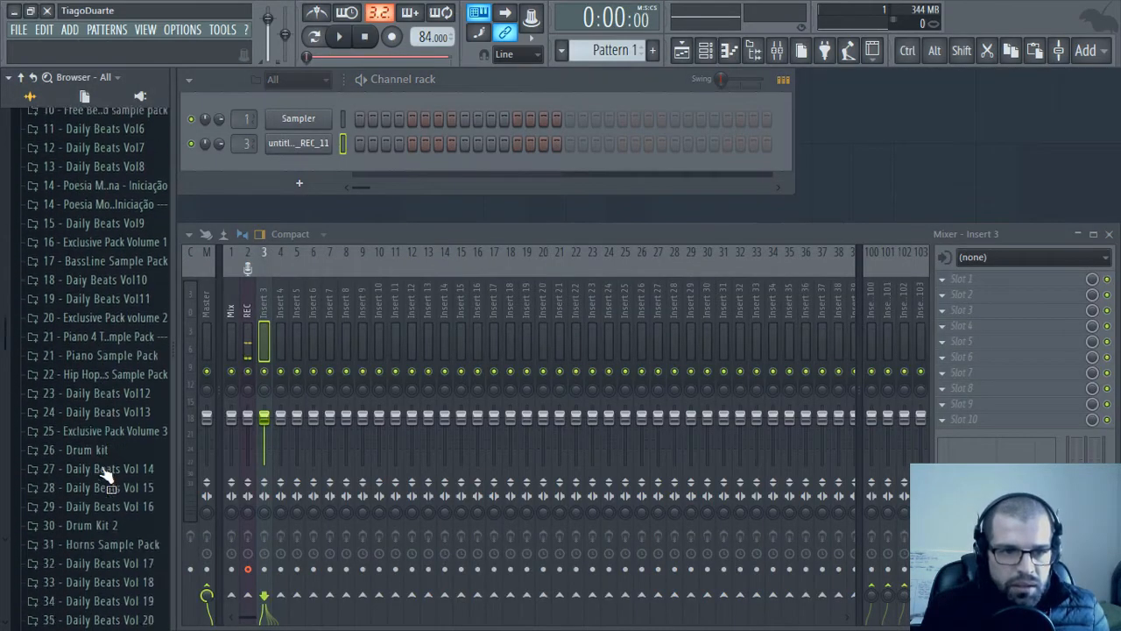
{"action": "scroll", "coordinate": [104, 472], "scroll_direction": "down", "scroll_amount": 2}
{"action": "left_click", "coordinate": [120, 480]}
{"action": "scroll", "coordinate": [101, 394], "scroll_direction": "down", "scroll_amount": 5}
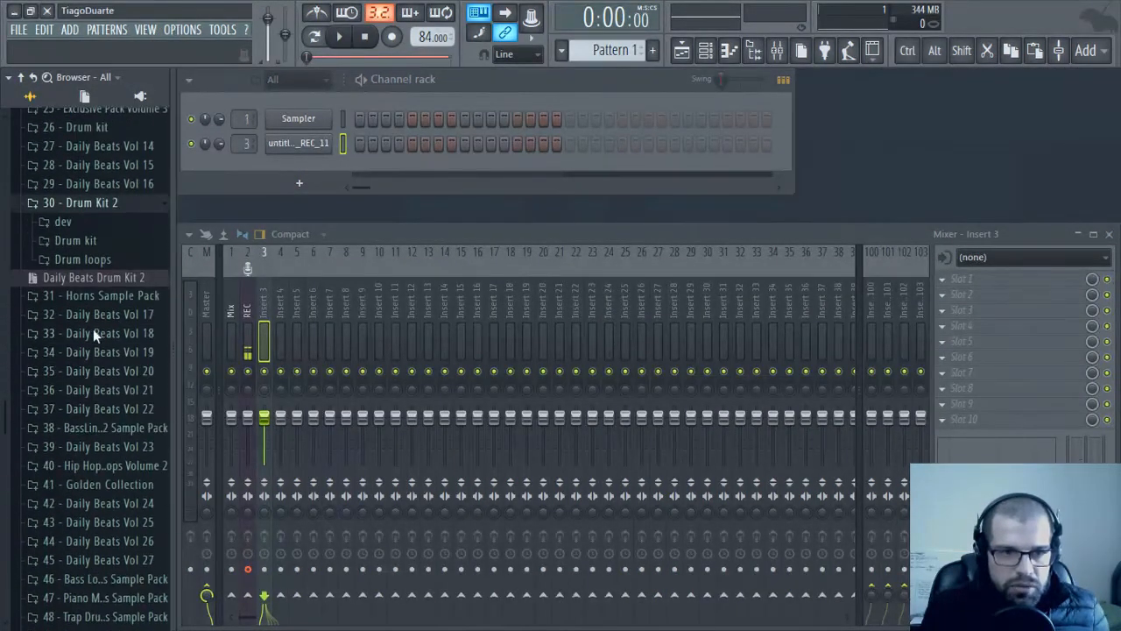
{"action": "left_click", "coordinate": [88, 240]}
{"action": "left_click", "coordinate": [85, 296]}
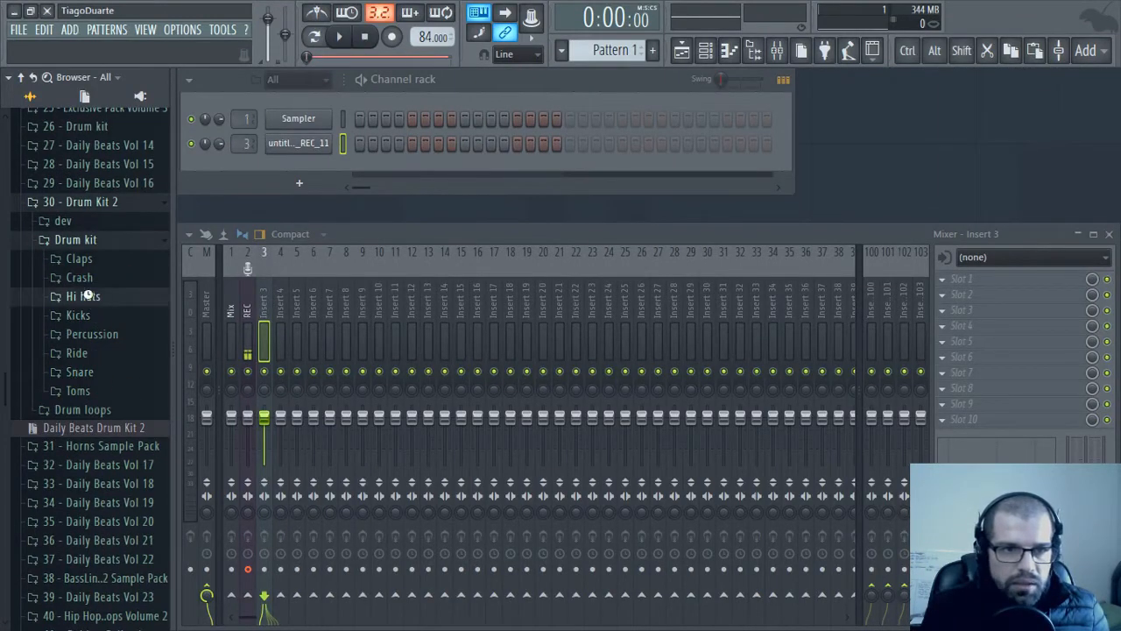
Audition several hi-hat samples against the recording and add 13 - Hi hat as a new channel
{"action": "left_click", "coordinate": [77, 385]}
{"action": "left_click", "coordinate": [87, 420]}
{"action": "left_click", "coordinate": [91, 473]}
{"action": "left_click", "coordinate": [87, 524]}
{"action": "key", "text": "space"}
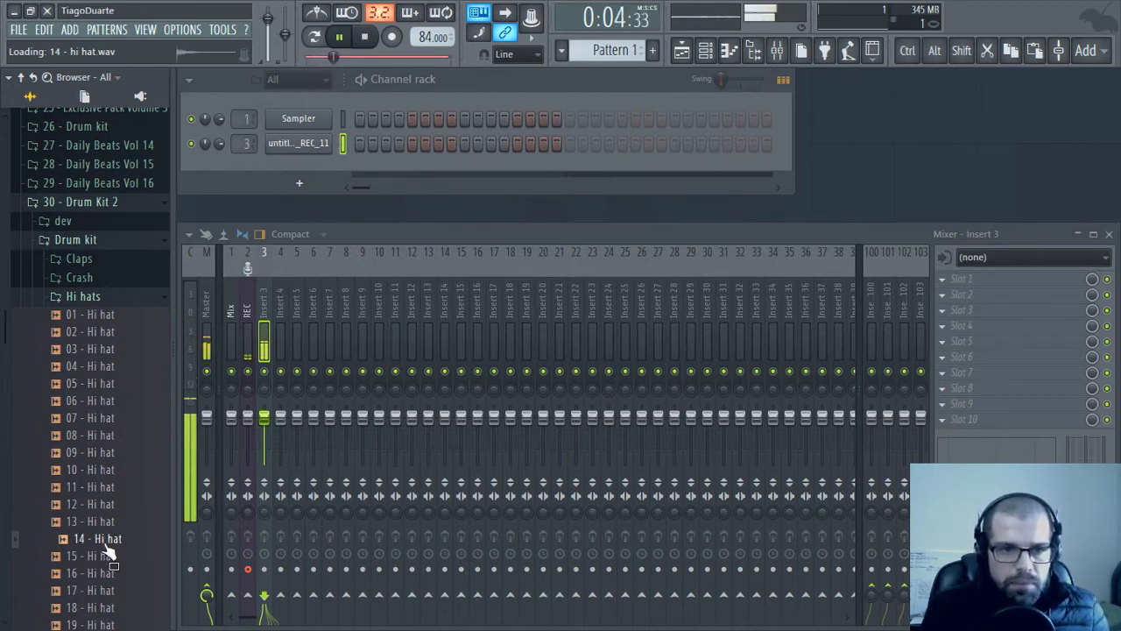
{"action": "left_click_drag", "start_coordinate": [99, 534], "coordinate": [297, 161]}
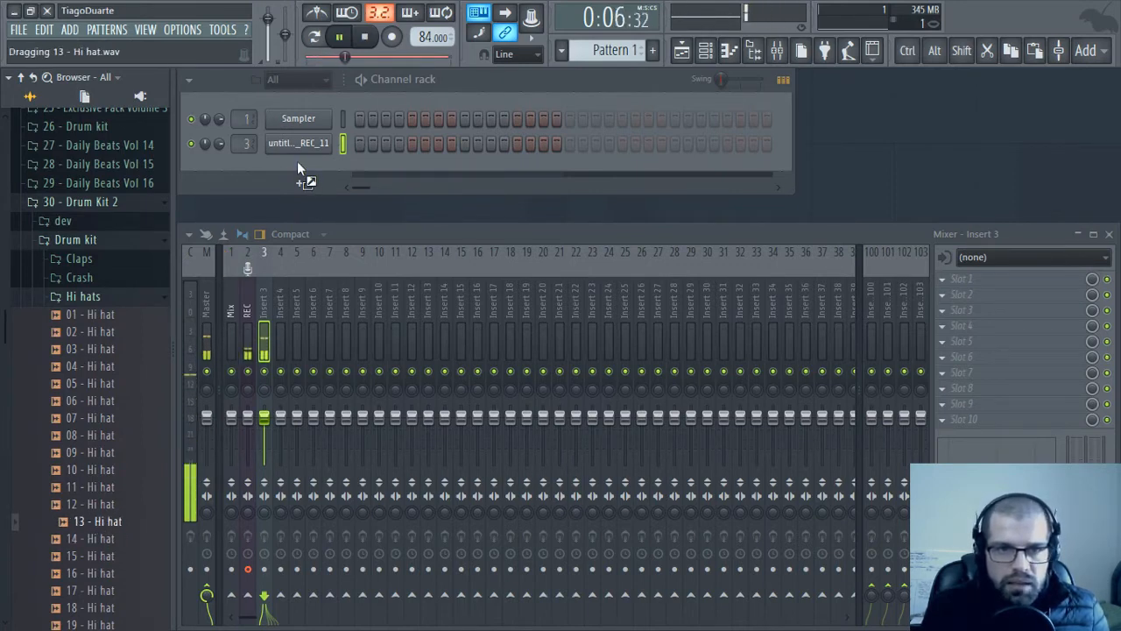
{"action": "key", "text": "space"}
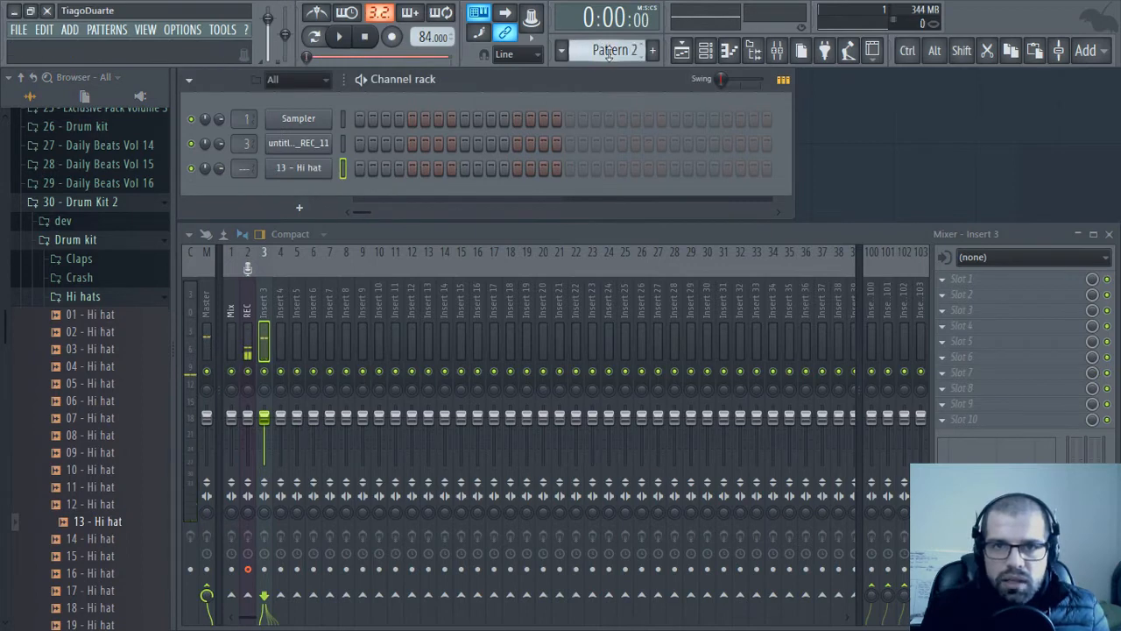
Place Pattern 1 at bar 1 of Track 2 and set the playlist to snap to whole bars
{"action": "left_click", "coordinate": [683, 50]}
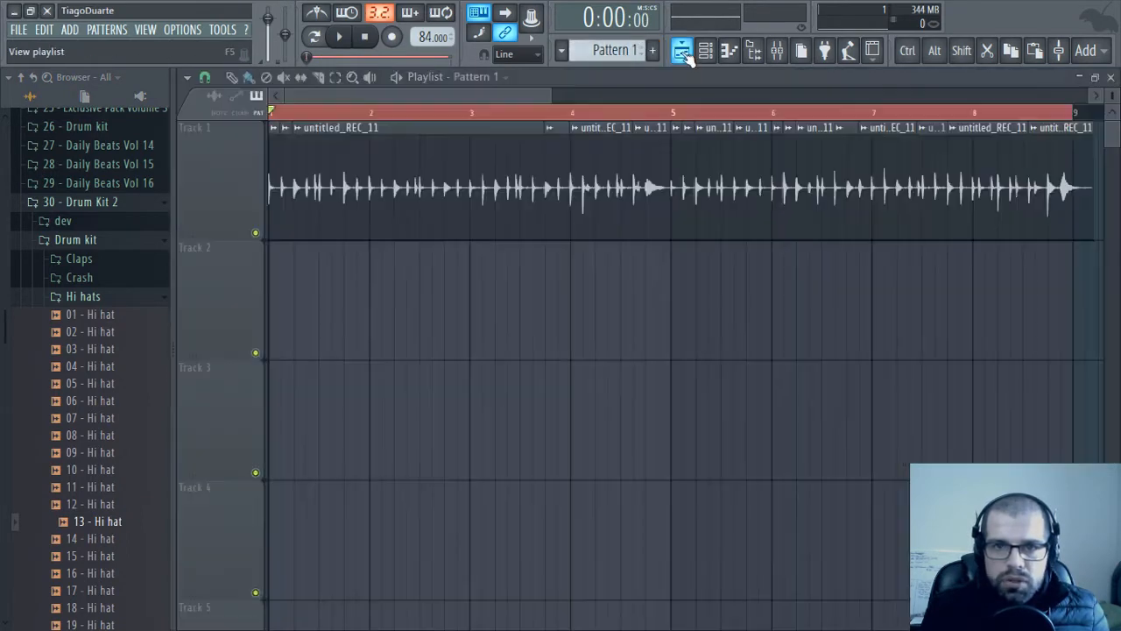
{"action": "mouse_move", "coordinate": [298, 257]}
{"action": "left_mouse_down"}
{"action": "mouse_move", "coordinate": [395, 298]}
{"action": "mouse_move", "coordinate": [360, 313]}
{"action": "left_mouse_up"}
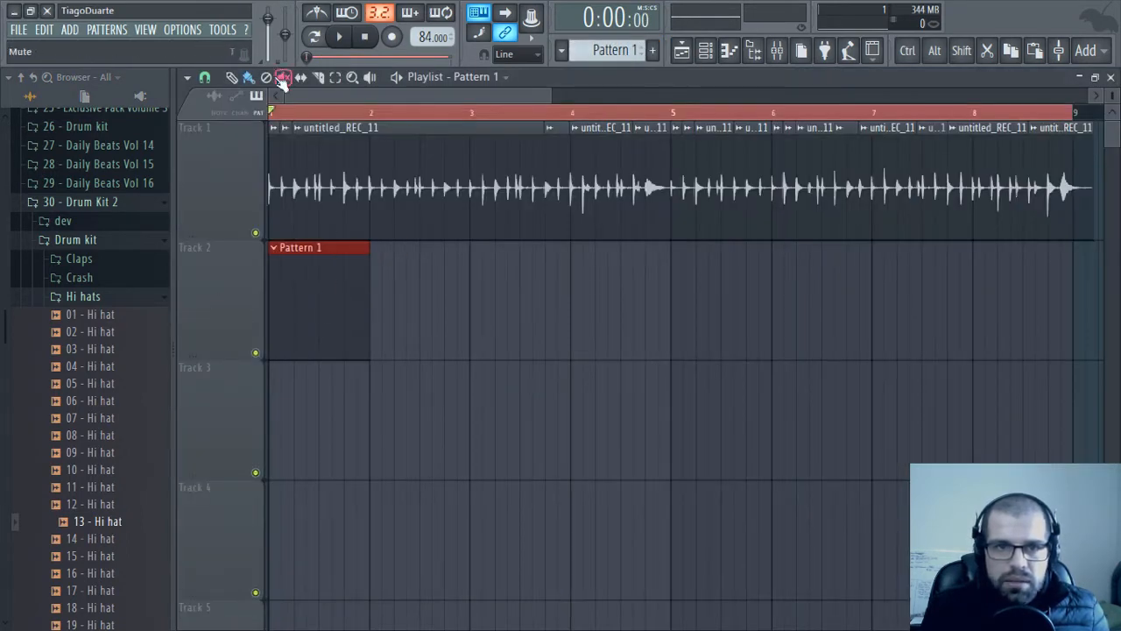
{"action": "left_click", "coordinate": [205, 77]}
{"action": "left_click", "coordinate": [221, 328]}
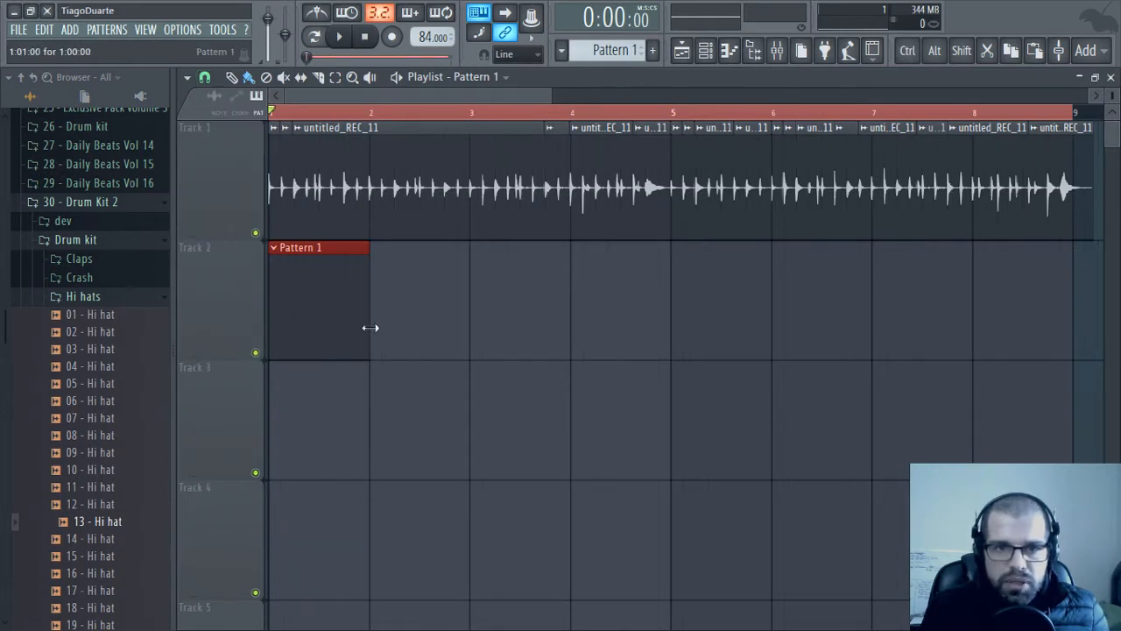
Lengthen the Pattern 1 clip to two bars and repeat it along Track 2 to fill all eight bars
{"action": "left_click_drag", "start_coordinate": [368, 325], "coordinate": [500, 316]}
{"action": "left_click", "coordinate": [500, 316]}
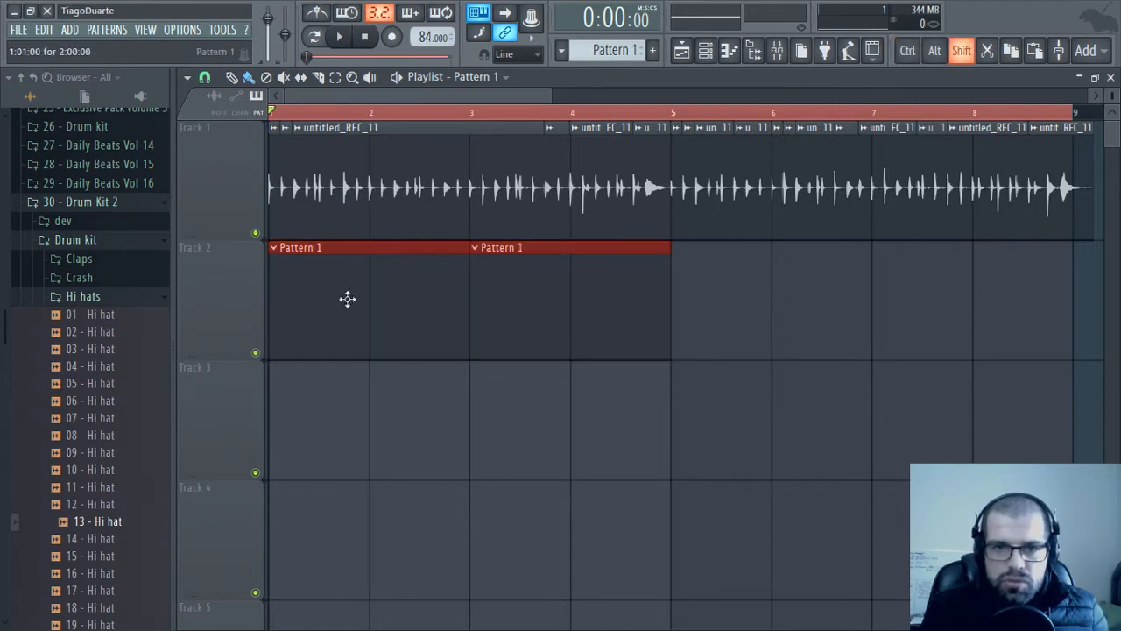
{"action": "key", "text": "ctrl+b"}
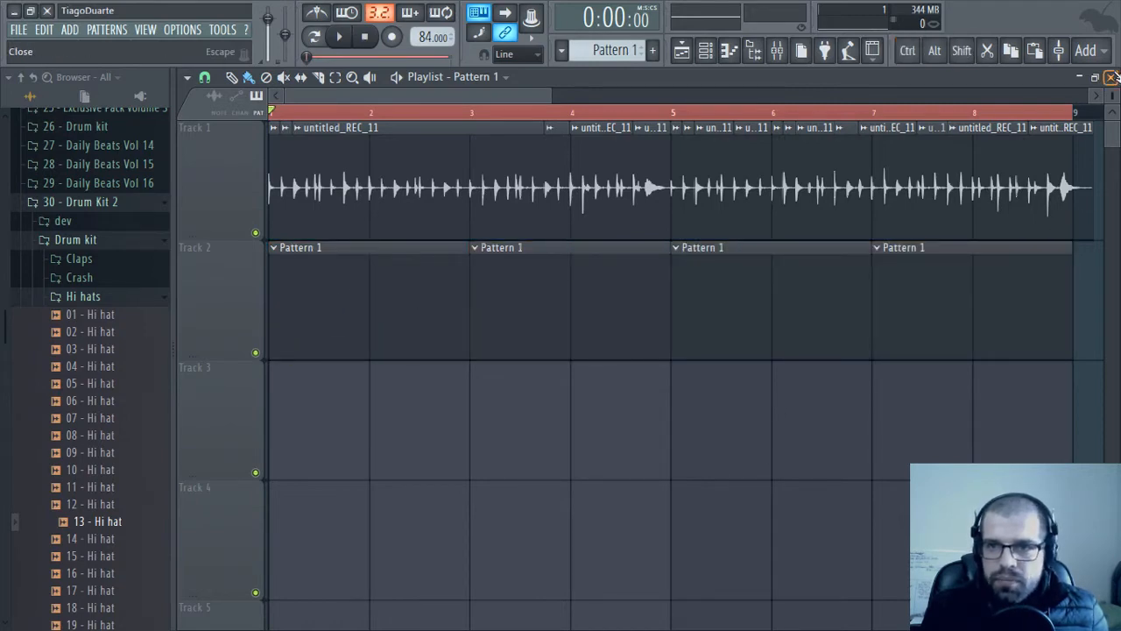
Program 13 - Hi hat on every fourth step across two bars, starting at step 3
{"action": "left_click", "coordinate": [1110, 77]}
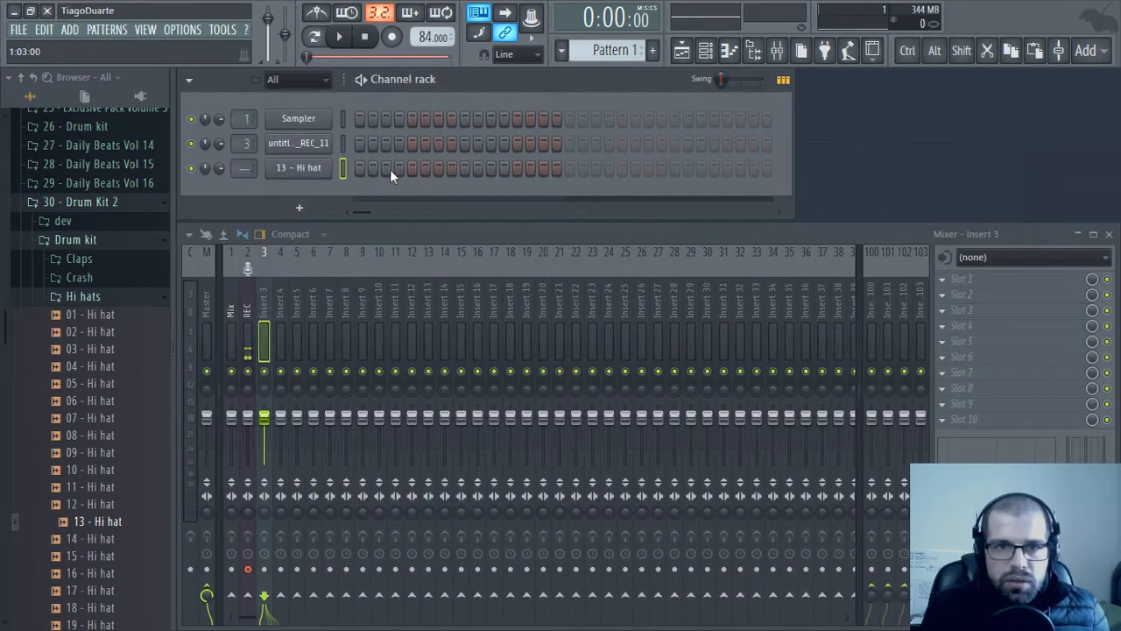
{"action": "left_click", "coordinate": [542, 169]}
{"action": "left_click", "coordinate": [596, 168]}
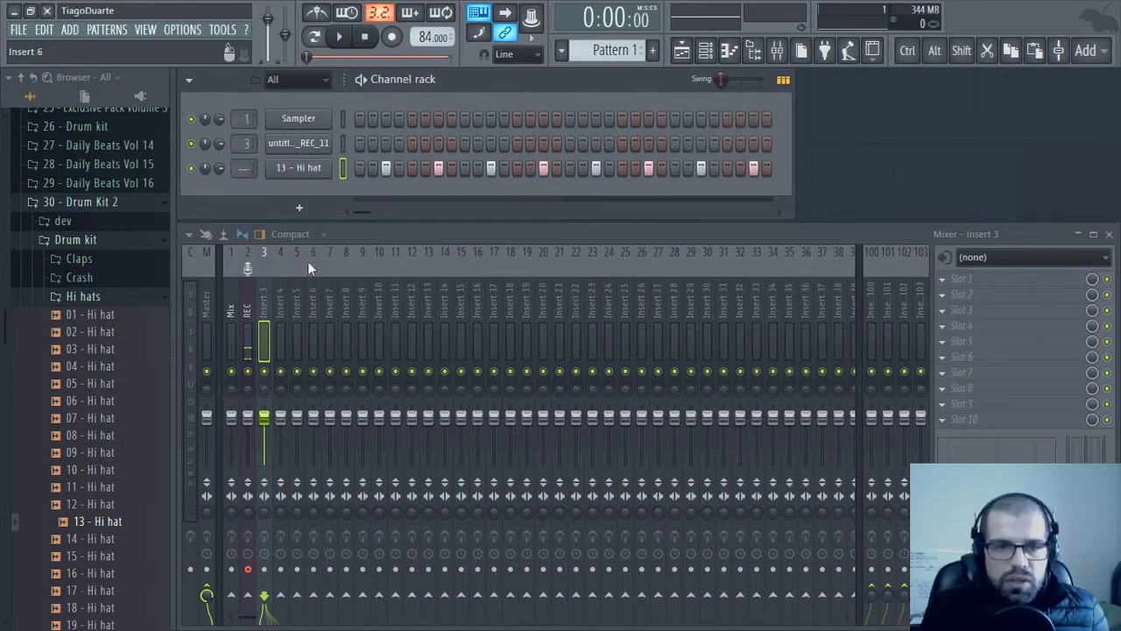
Route the hi-hat channel to mixer insert 4 and lower that insert's volume slightly during playback
{"action": "scroll", "coordinate": [245, 169], "scroll_direction": "up", "scroll_amount": 1}
{"action": "key", "text": "space"}
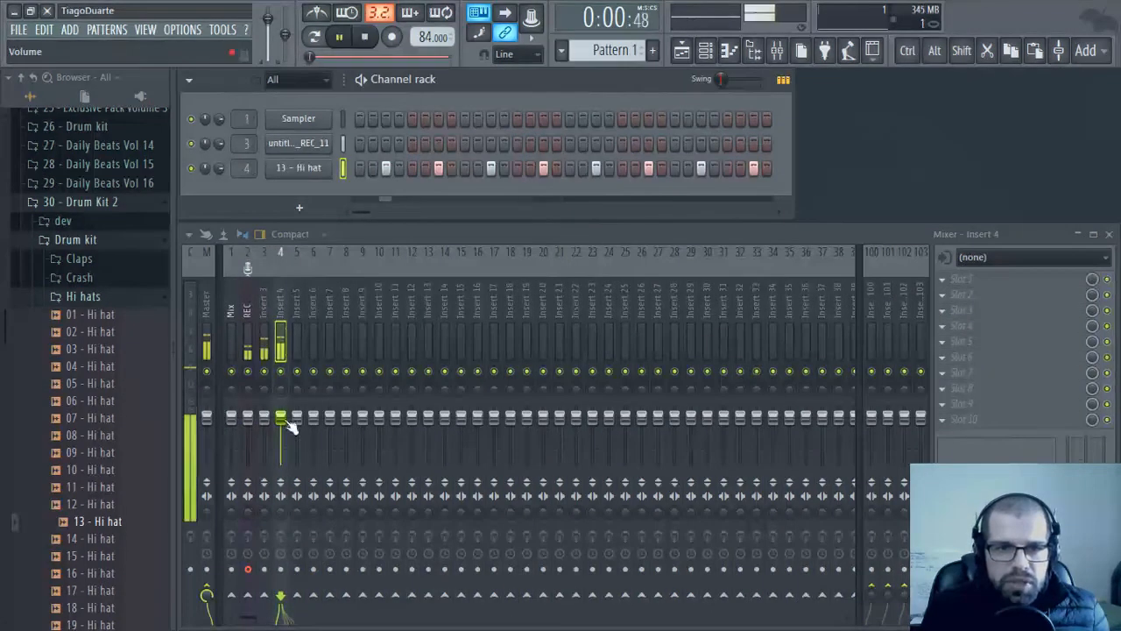
Add 05 - Kick from the drum kit's Kicks folder as a new channel
{"action": "left_click", "coordinate": [101, 298]}
{"action": "left_click", "coordinate": [84, 315]}
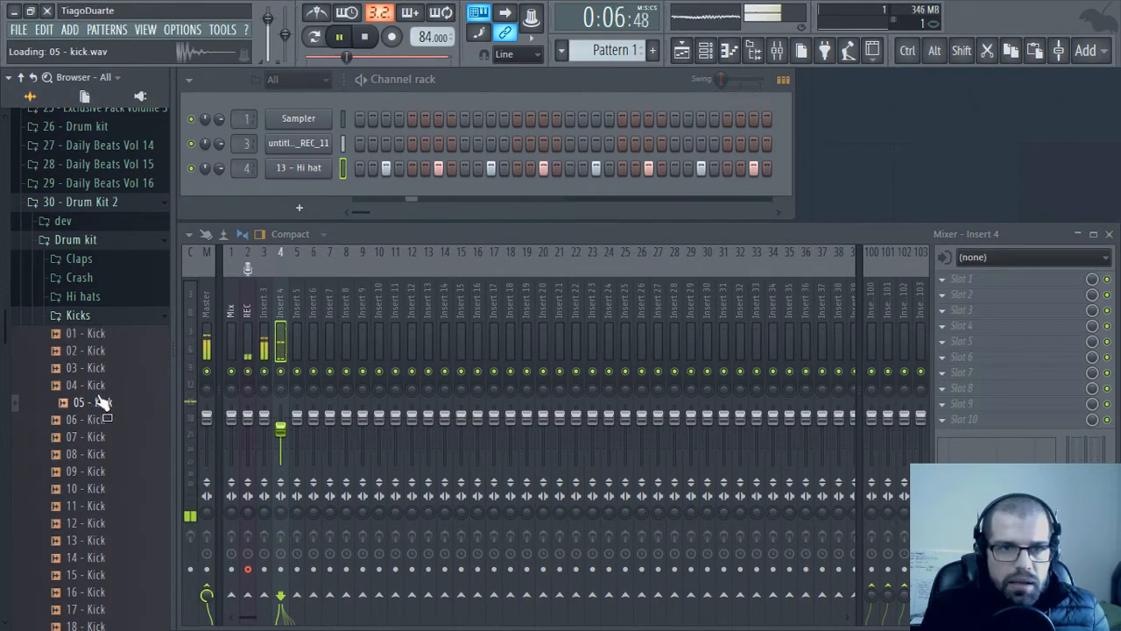
{"action": "left_click_drag", "start_coordinate": [97, 402], "coordinate": [296, 188]}
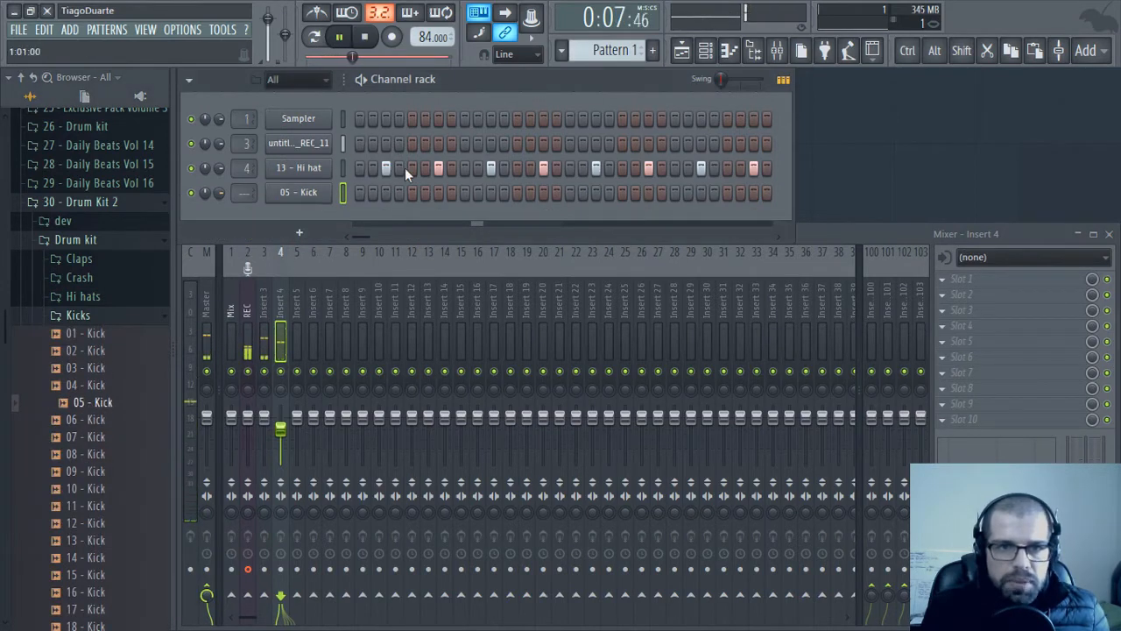
Place an empty Pattern 2 at bar 1 of Track 3 and lengthen it to two bars
{"action": "left_click", "coordinate": [691, 53]}
{"action": "key", "text": "space"}
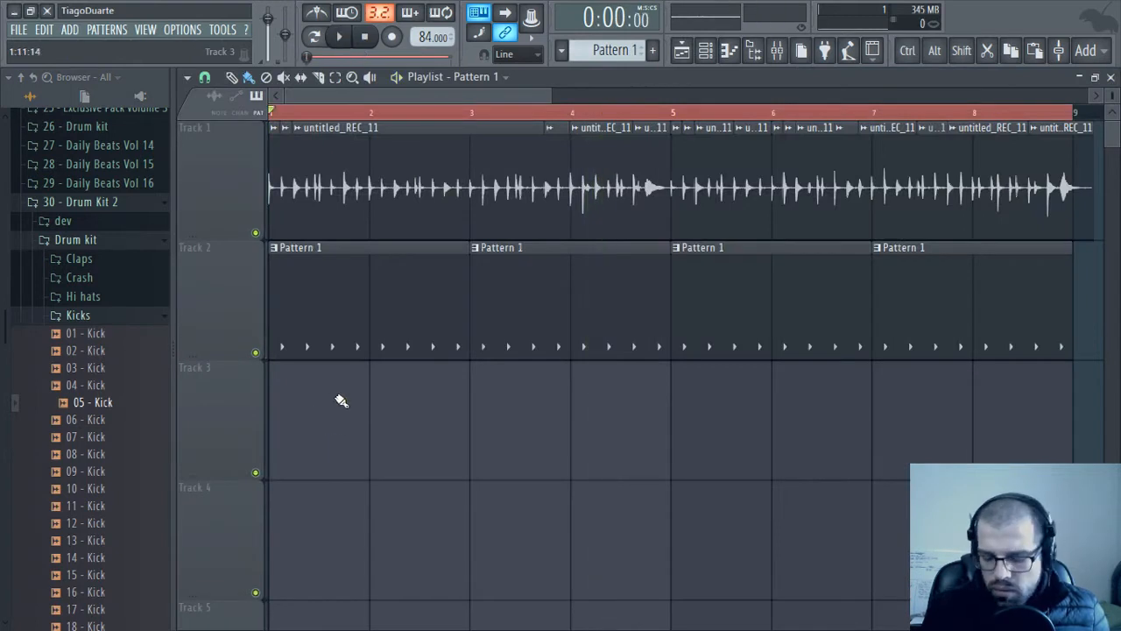
{"action": "left_click", "coordinate": [306, 408]}
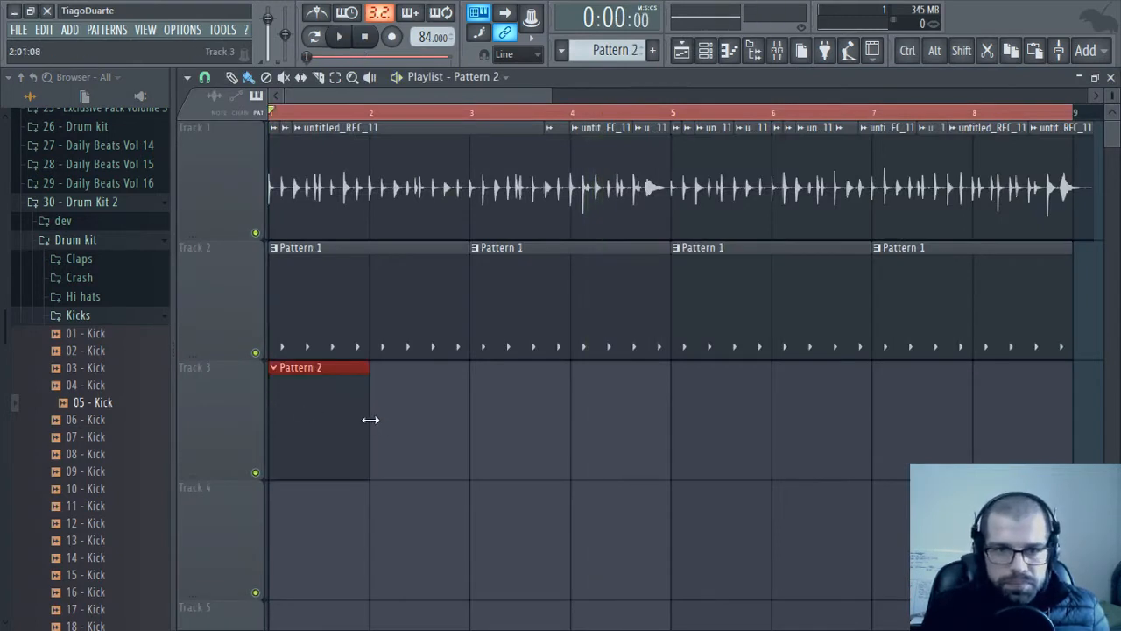
{"action": "left_click_drag", "start_coordinate": [401, 420], "coordinate": [464, 420]}
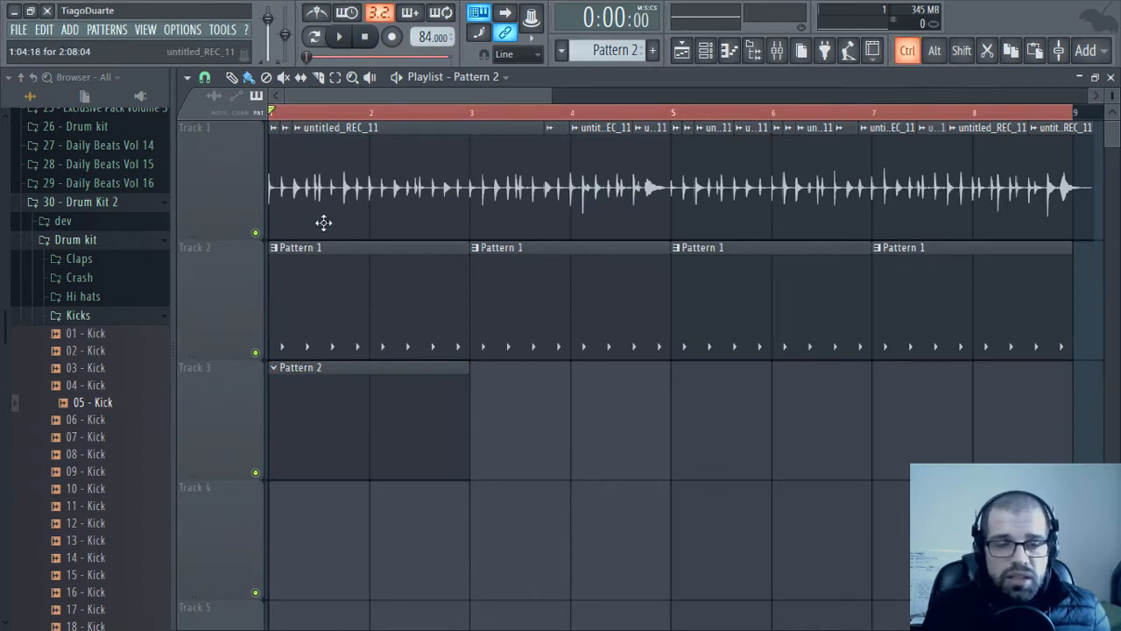
Program 05 - Kick on steps 1, 3 and 7 of Pattern 2, playing the arrangement to match the recording
{"action": "scroll", "coordinate": [293, 242], "scroll_direction": "up", "scroll_amount": 2}
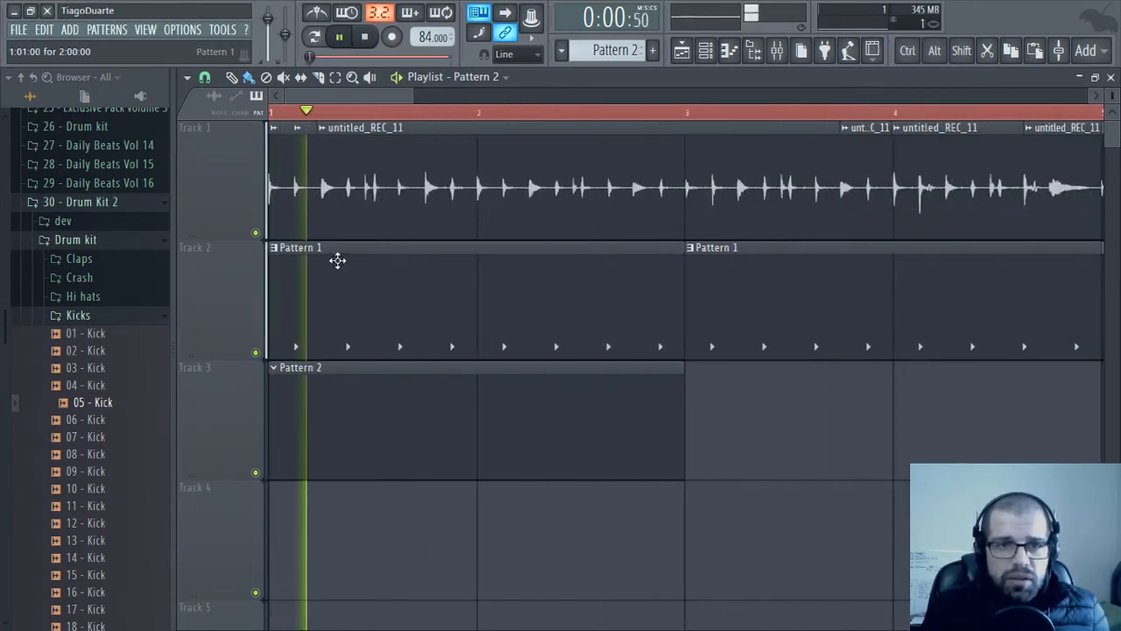
{"action": "key", "text": "space"}
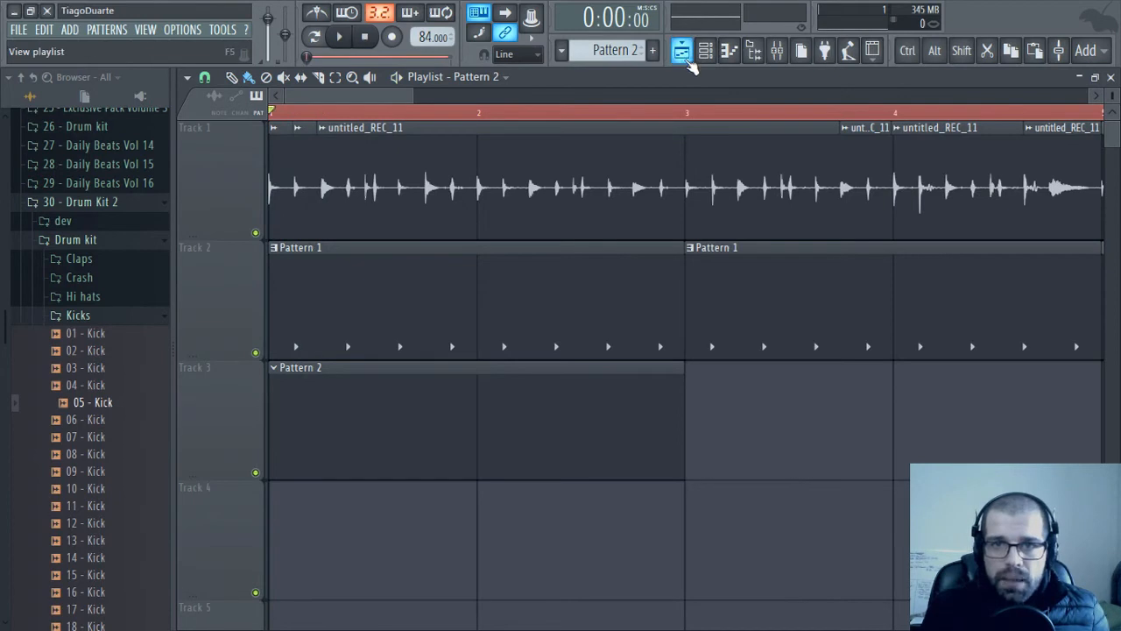
{"action": "left_click", "coordinate": [706, 50]}
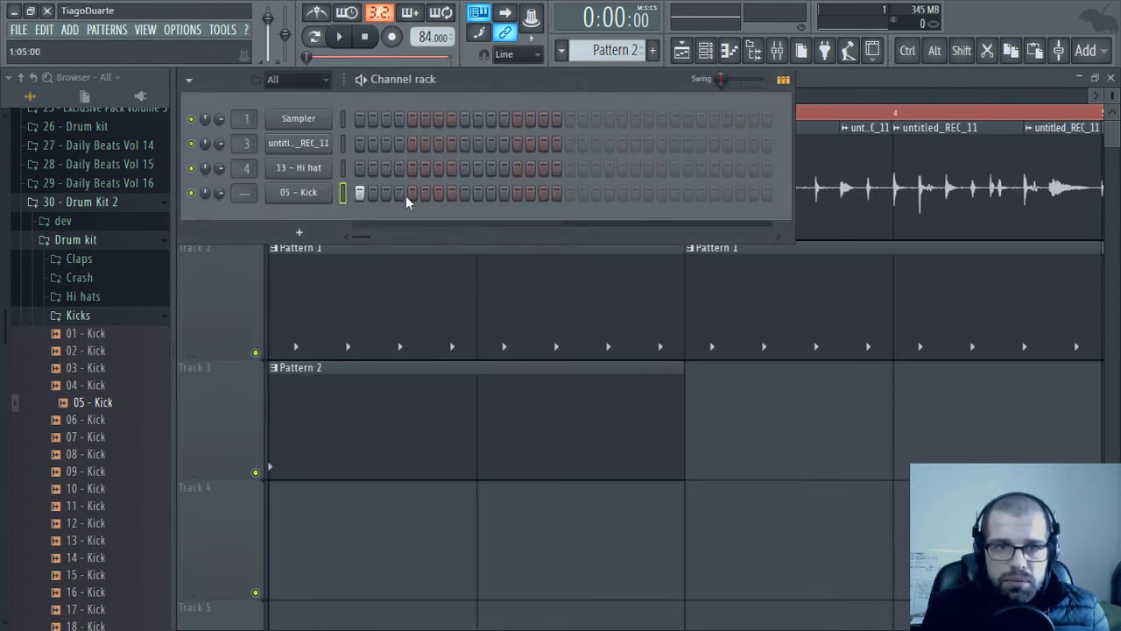
{"action": "key", "text": "space"}
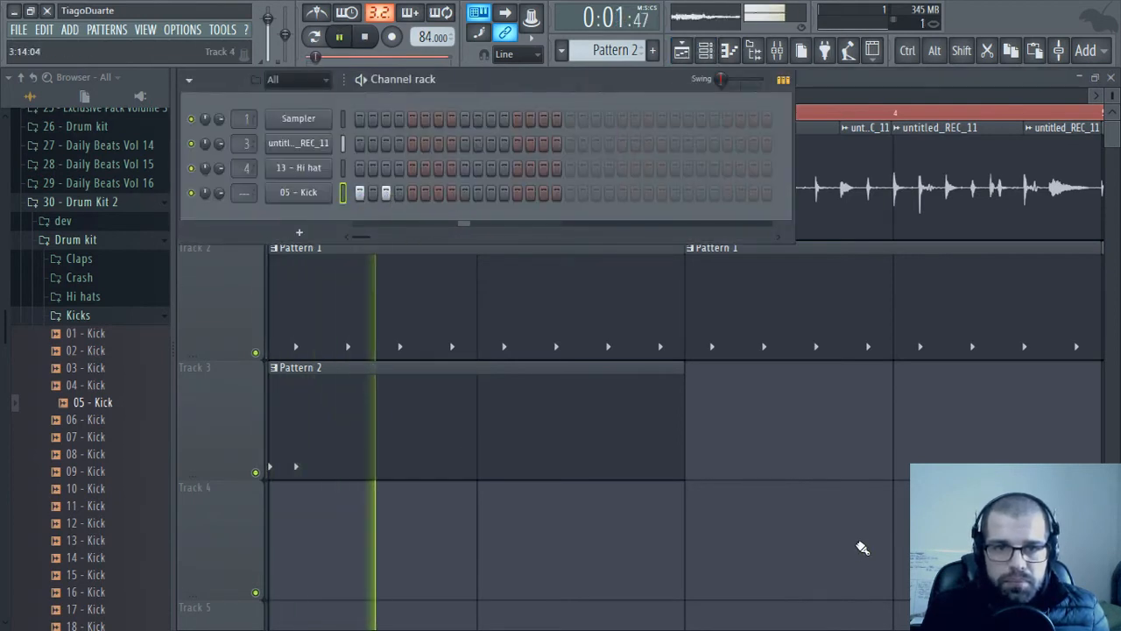
{"action": "key", "text": "space"}
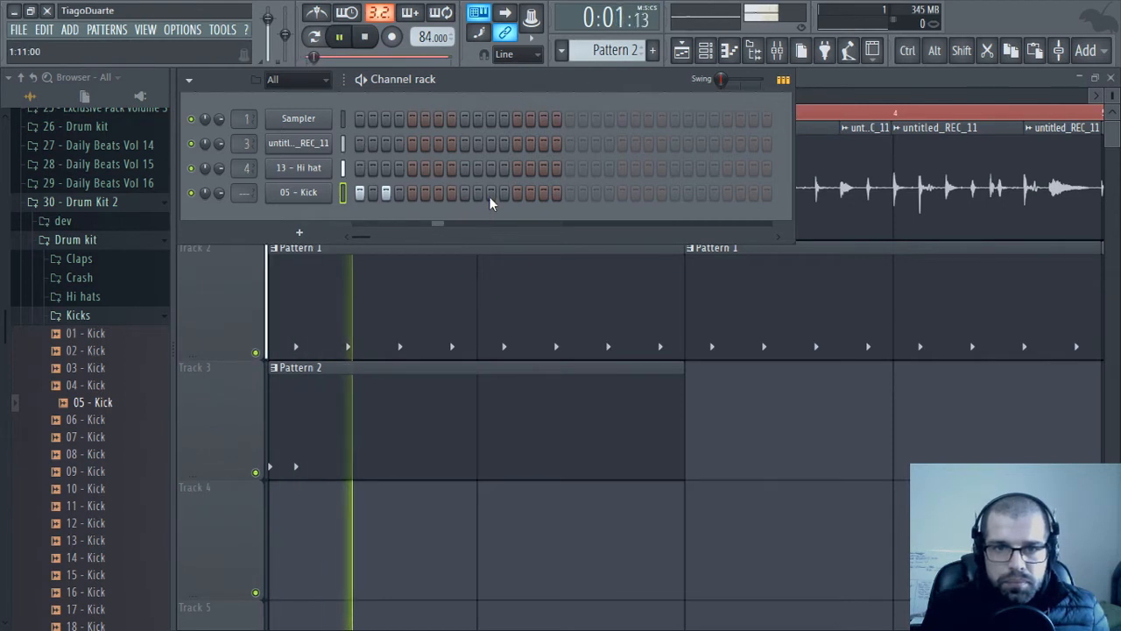
{"action": "left_click", "coordinate": [439, 193]}
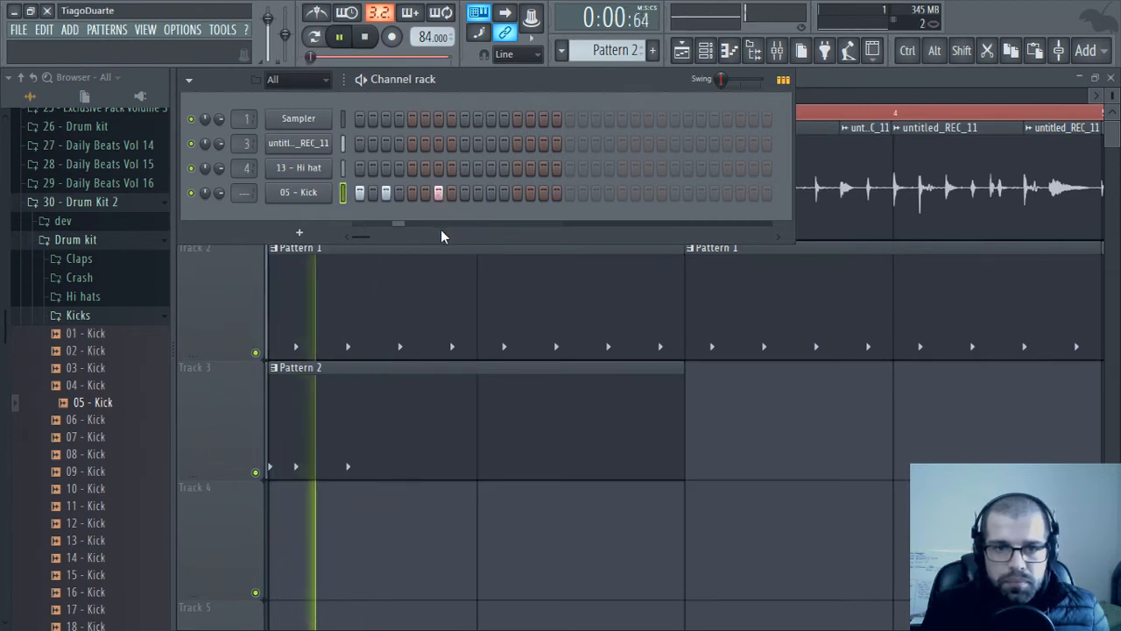
{"action": "key", "text": "space"}
Open the kick's notes in the piano roll and float its window below the channel rack
{"action": "right_click", "coordinate": [305, 192]}
{"action": "left_click", "coordinate": [359, 194]}
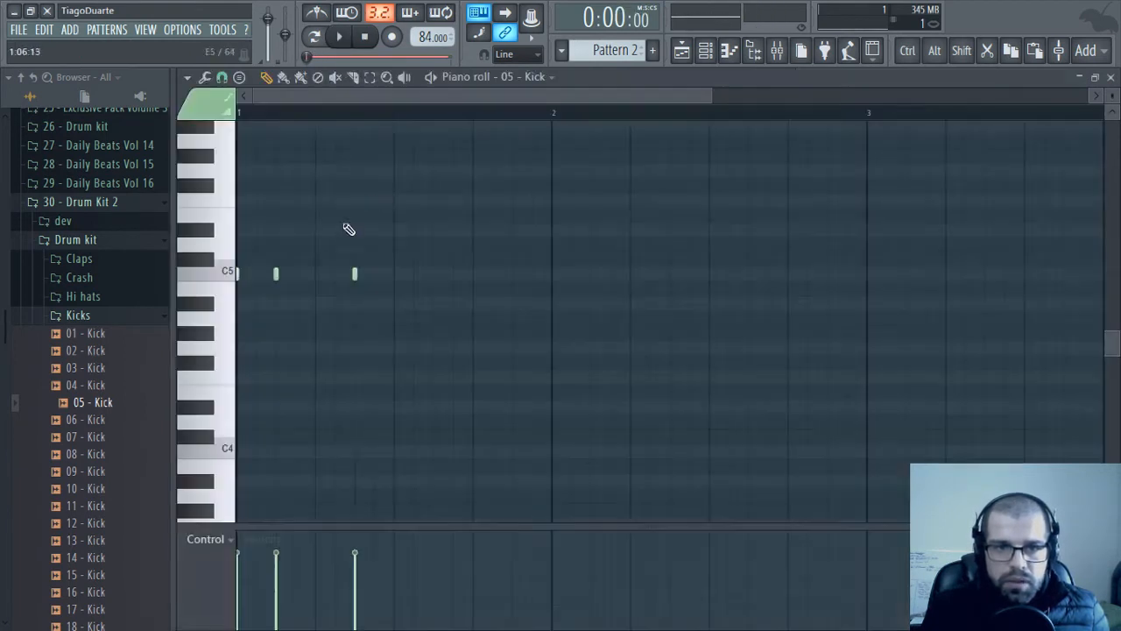
{"action": "scroll", "coordinate": [311, 478], "scroll_direction": "up", "scroll_amount": 3}
{"action": "left_click_drag", "start_coordinate": [495, 208], "coordinate": [703, 300]}
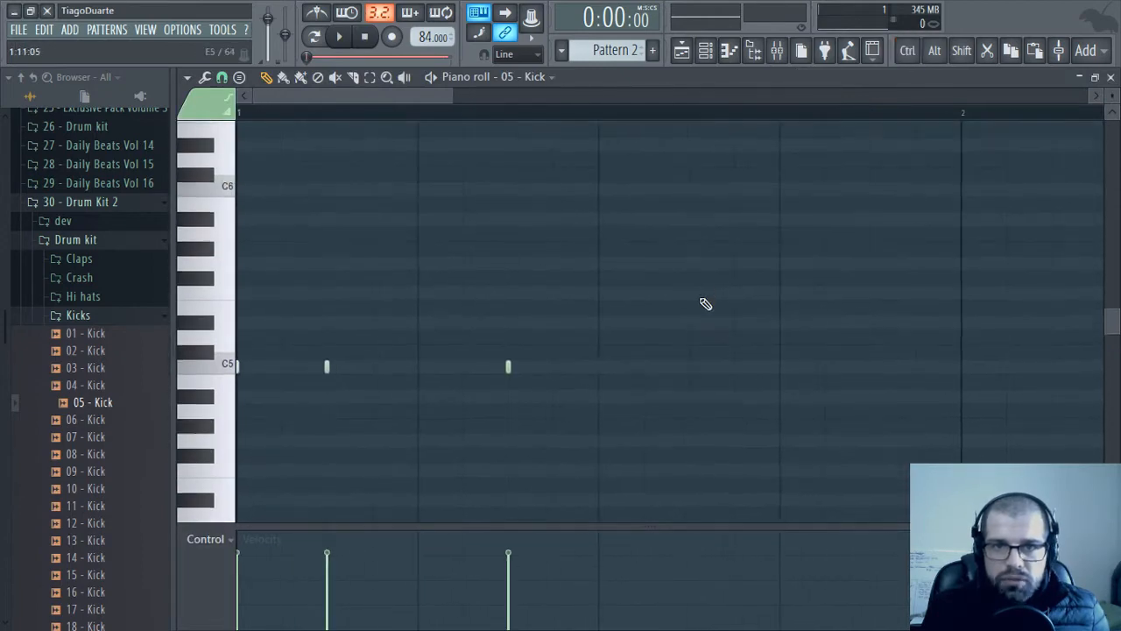
{"action": "double_click", "coordinate": [722, 78]}
{"action": "left_click_drag", "start_coordinate": [934, 110], "coordinate": [939, 187]}
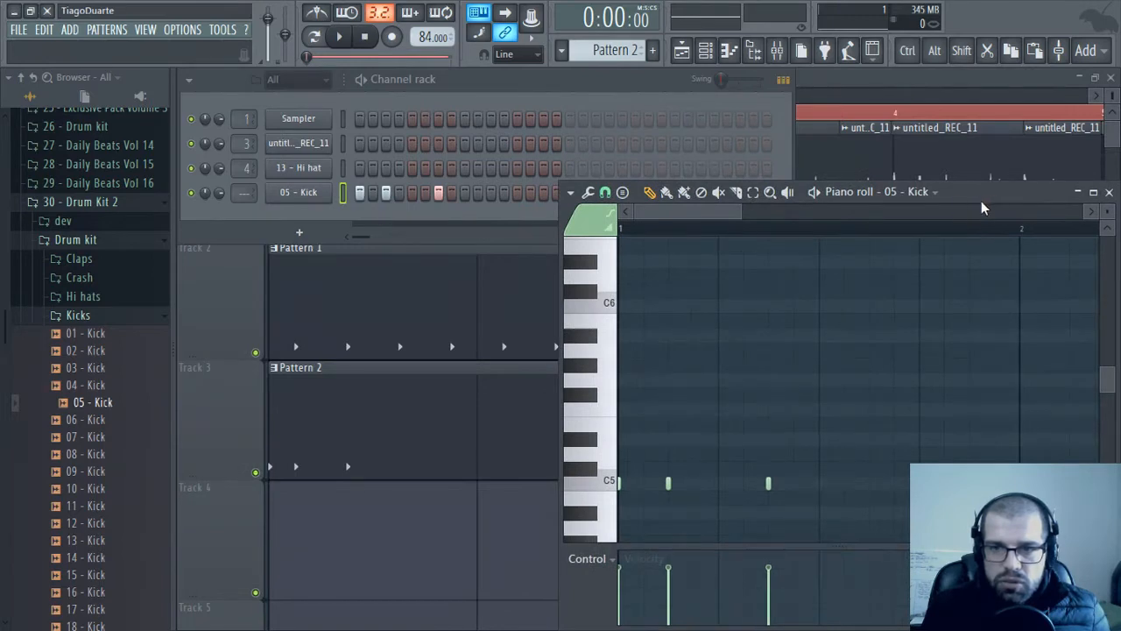
{"action": "left_click_drag", "start_coordinate": [963, 191], "coordinate": [867, 326]}
{"action": "scroll", "coordinate": [782, 475], "scroll_direction": "up", "scroll_amount": 3}
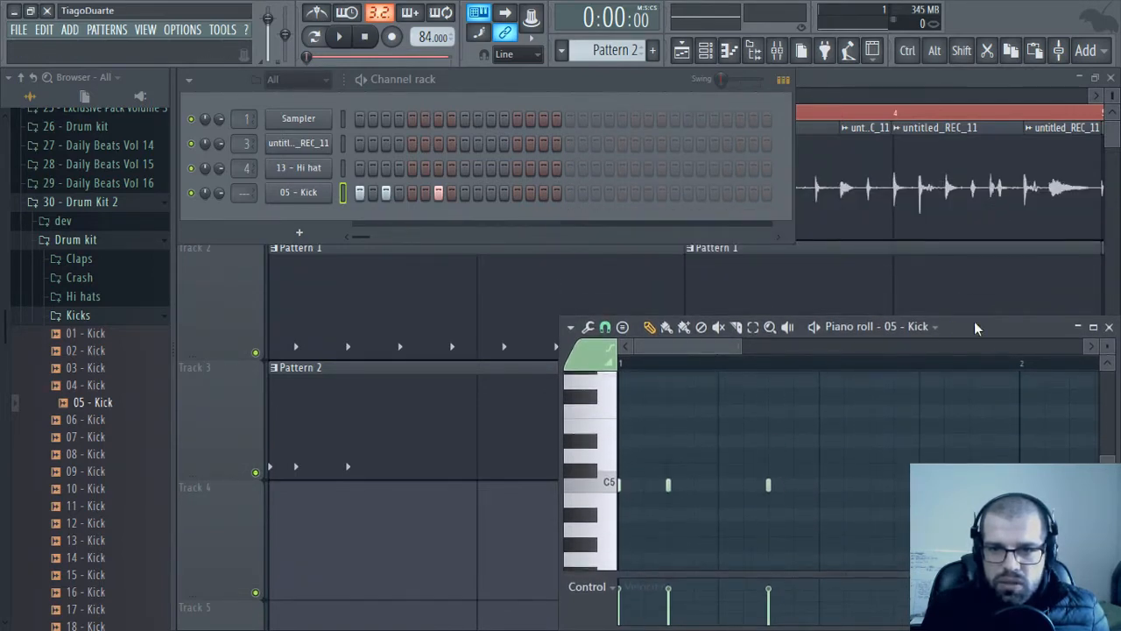
Lower the kick's piano roll window, bring the playlist to the front and set the playlist's snap to Step
{"action": "left_click_drag", "start_coordinate": [985, 317], "coordinate": [983, 361]}
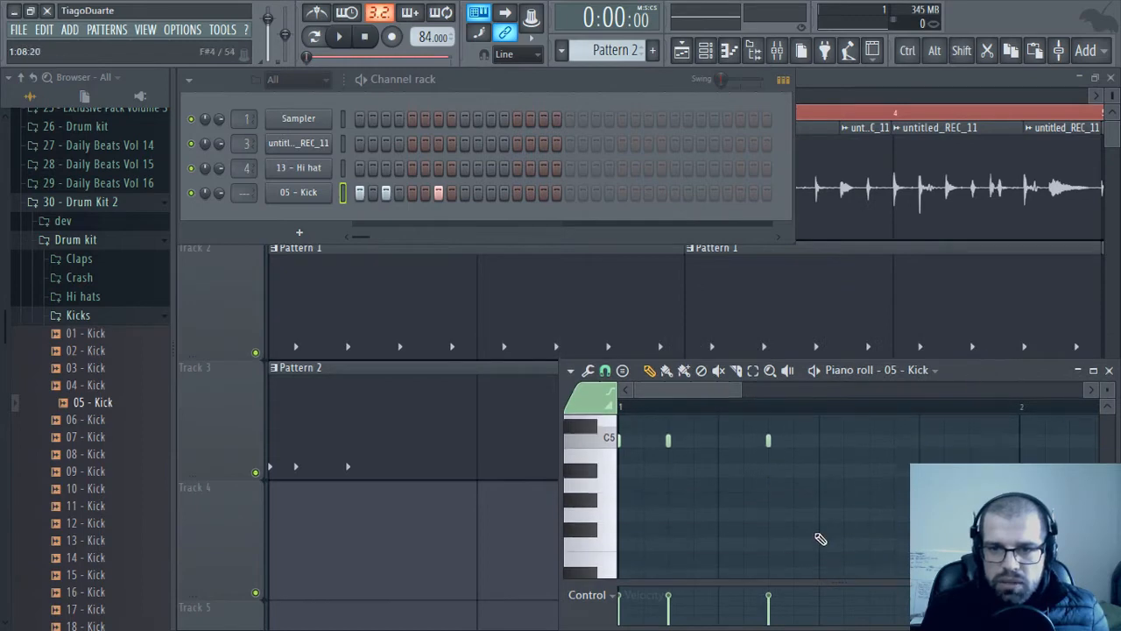
{"action": "left_click", "coordinate": [858, 79]}
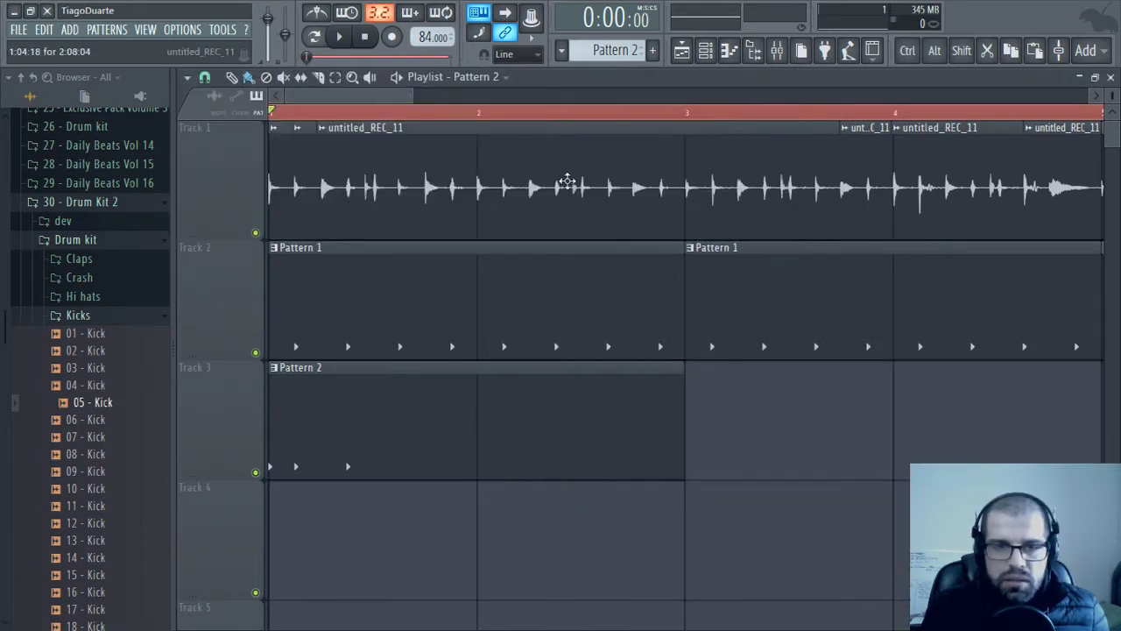
{"action": "scroll", "coordinate": [325, 295], "scroll_direction": "up", "scroll_amount": 5}
{"action": "scroll", "coordinate": [478, 345], "scroll_direction": "up", "scroll_amount": 2}
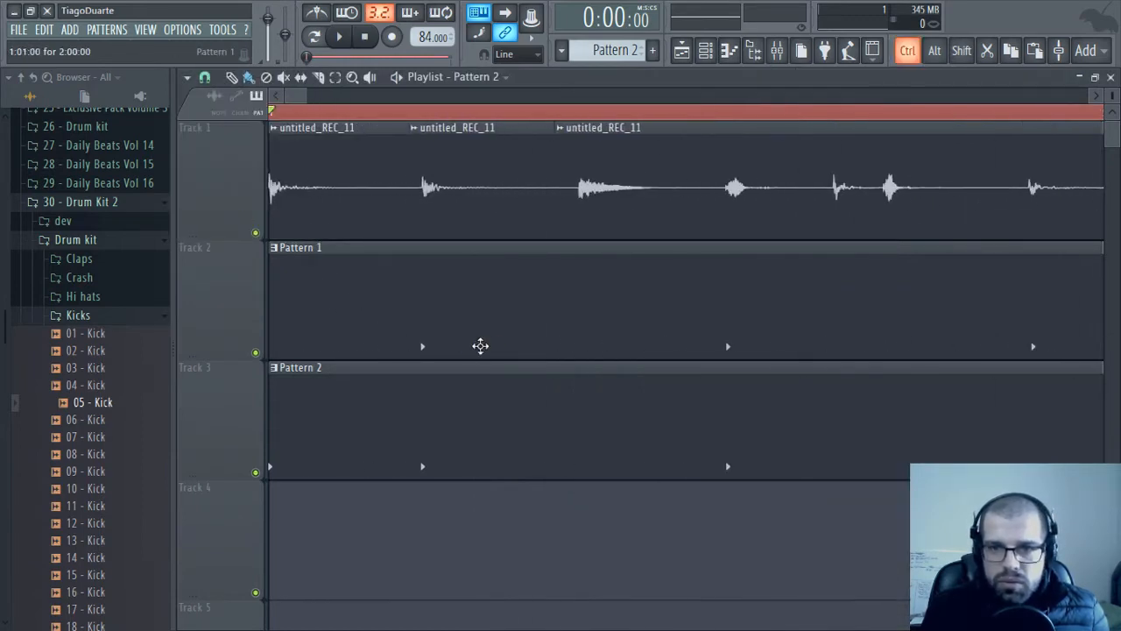
{"action": "scroll", "coordinate": [510, 345], "scroll_direction": "down", "scroll_amount": 2}
{"action": "left_click_drag", "start_coordinate": [743, 339], "coordinate": [479, 351]}
{"action": "left_click", "coordinate": [204, 77]}
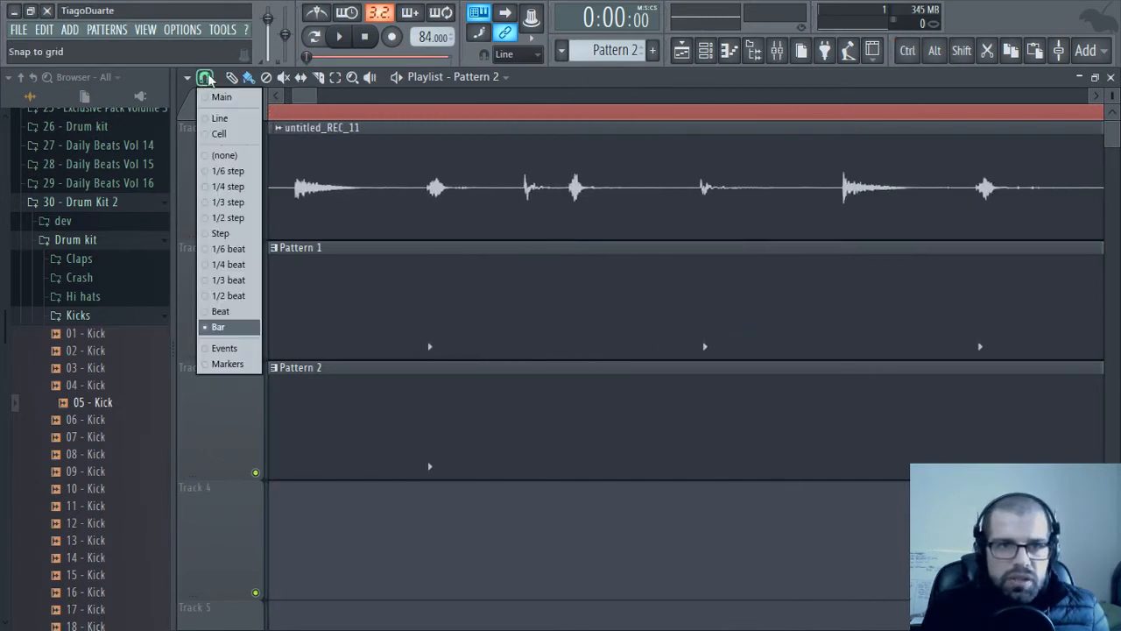
{"action": "left_click", "coordinate": [225, 230]}
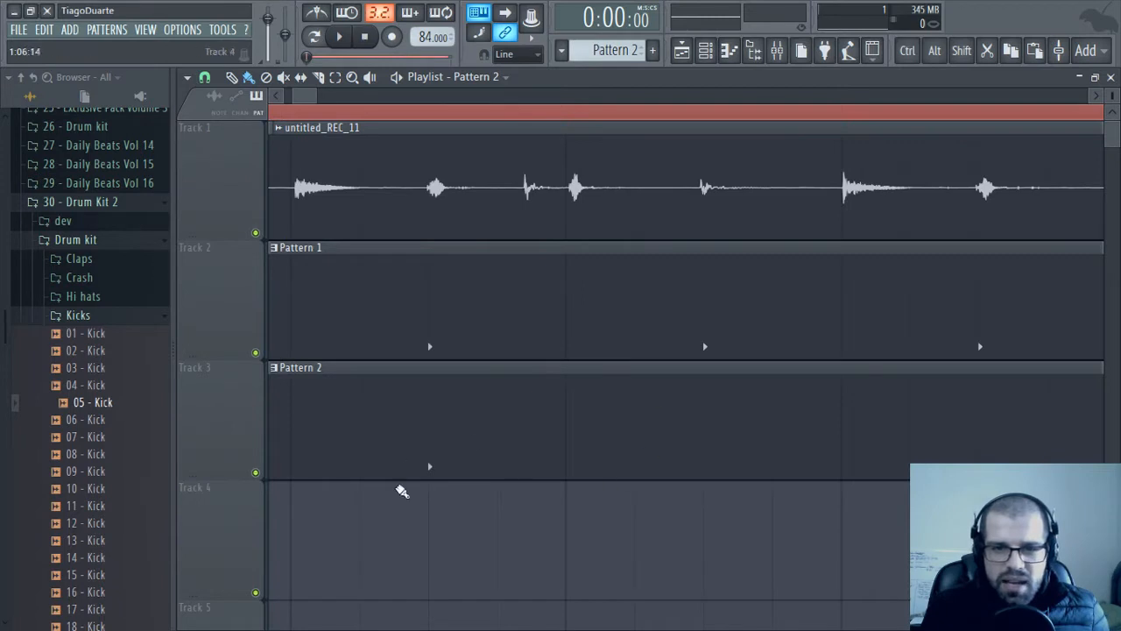
Shift Pattern 2's third kick to between steps 8 and 9, and add a fourth kick on step 11
{"action": "left_click", "coordinate": [729, 50]}
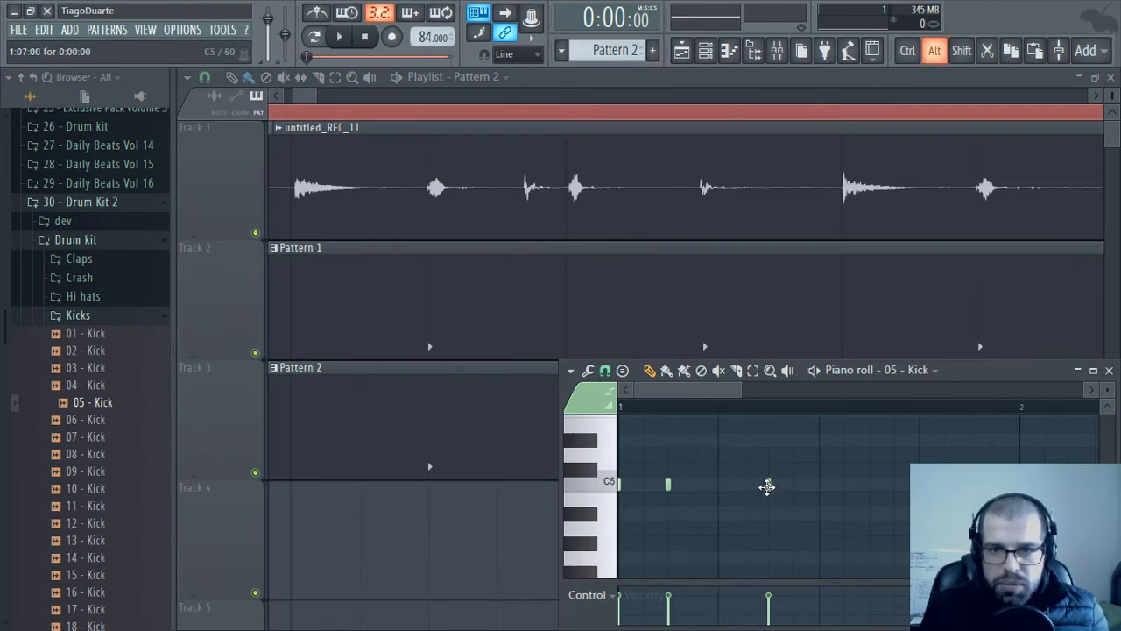
{"action": "left_click_drag", "start_coordinate": [767, 486], "coordinate": [780, 486]}
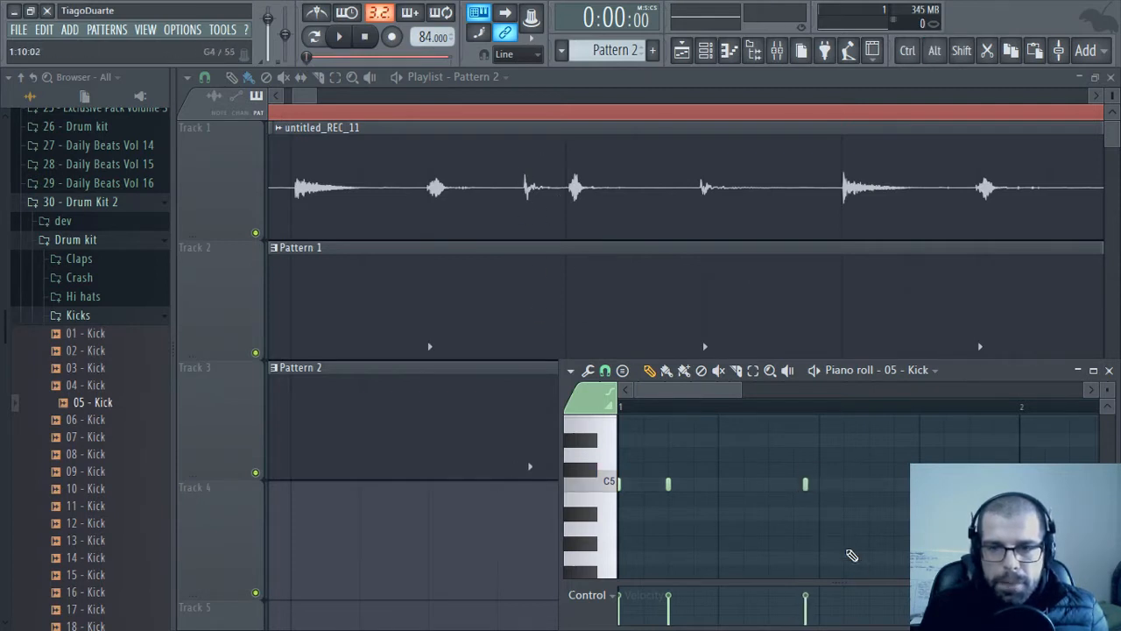
{"action": "key", "text": "space"}
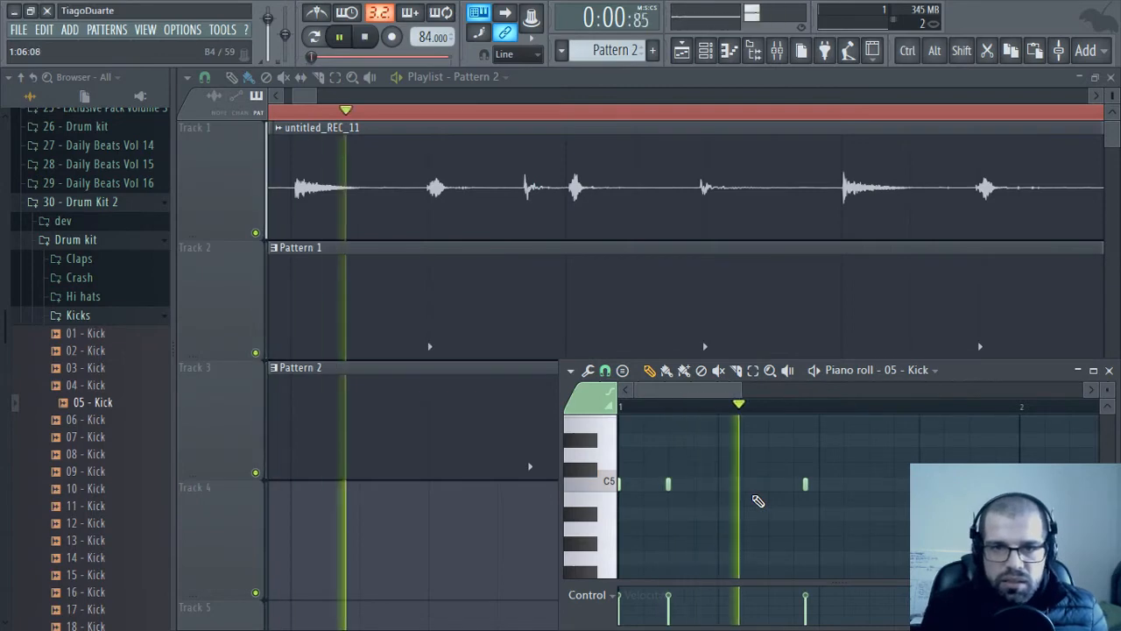
{"action": "key", "text": "space"}
{"action": "left_click", "coordinate": [868, 482]}
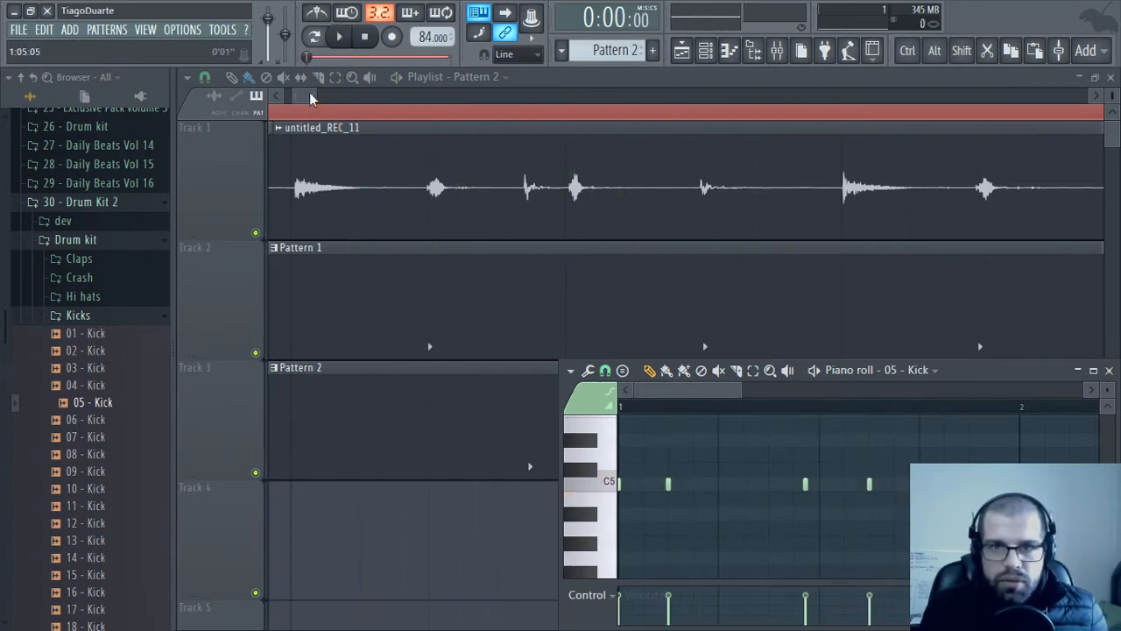
Play the kick against the recording and copy the four kick notes of bar 1 to bar 2 of Pattern 2
{"action": "left_click_drag", "start_coordinate": [310, 94], "coordinate": [320, 103]}
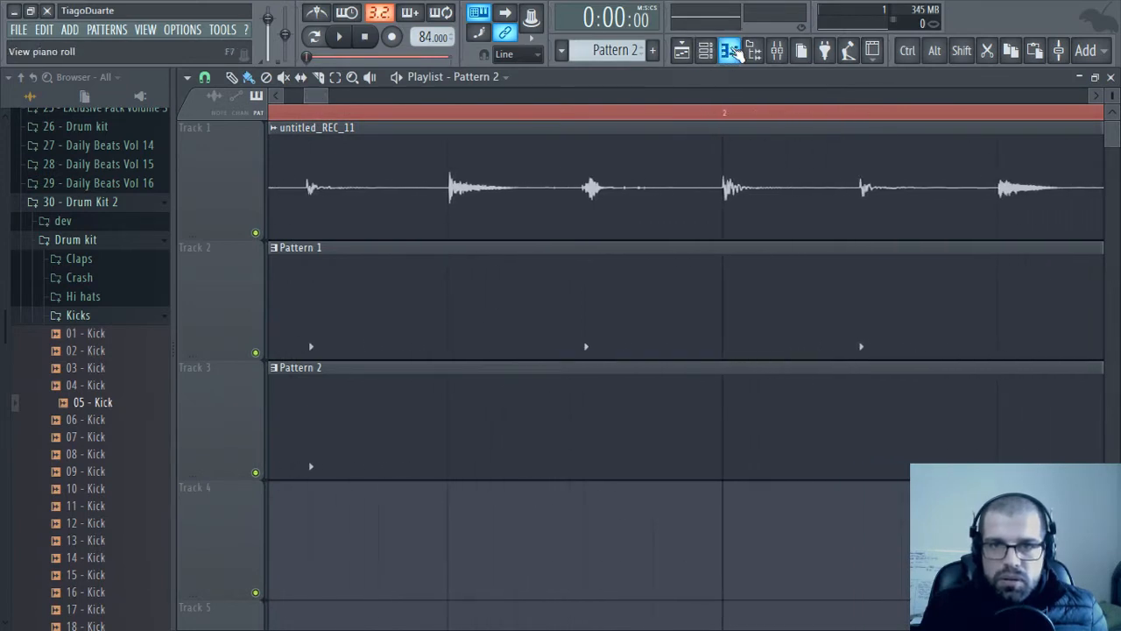
{"action": "left_click", "coordinate": [735, 50]}
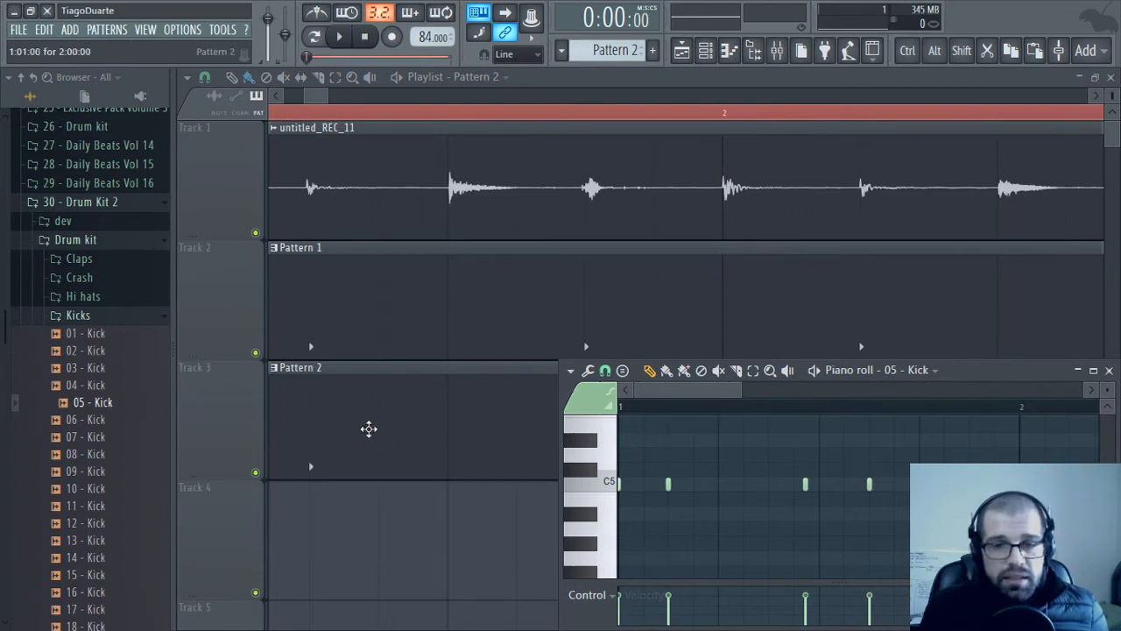
{"action": "key", "text": "space"}
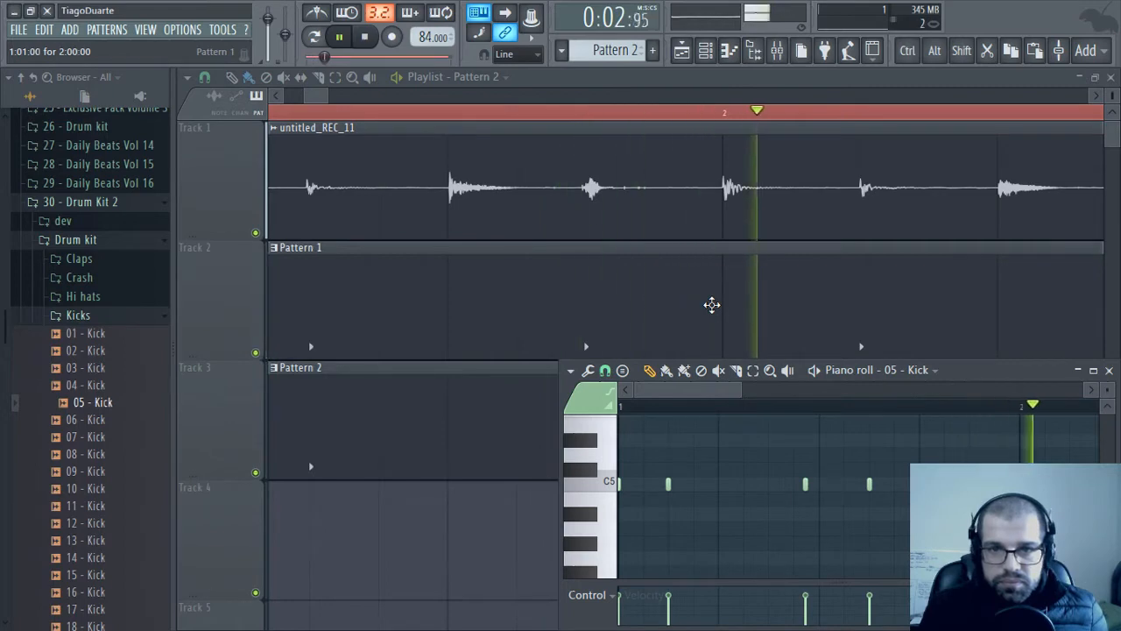
{"action": "key", "text": "space"}
{"action": "scroll", "coordinate": [875, 486], "scroll_direction": "down", "scroll_amount": 2}
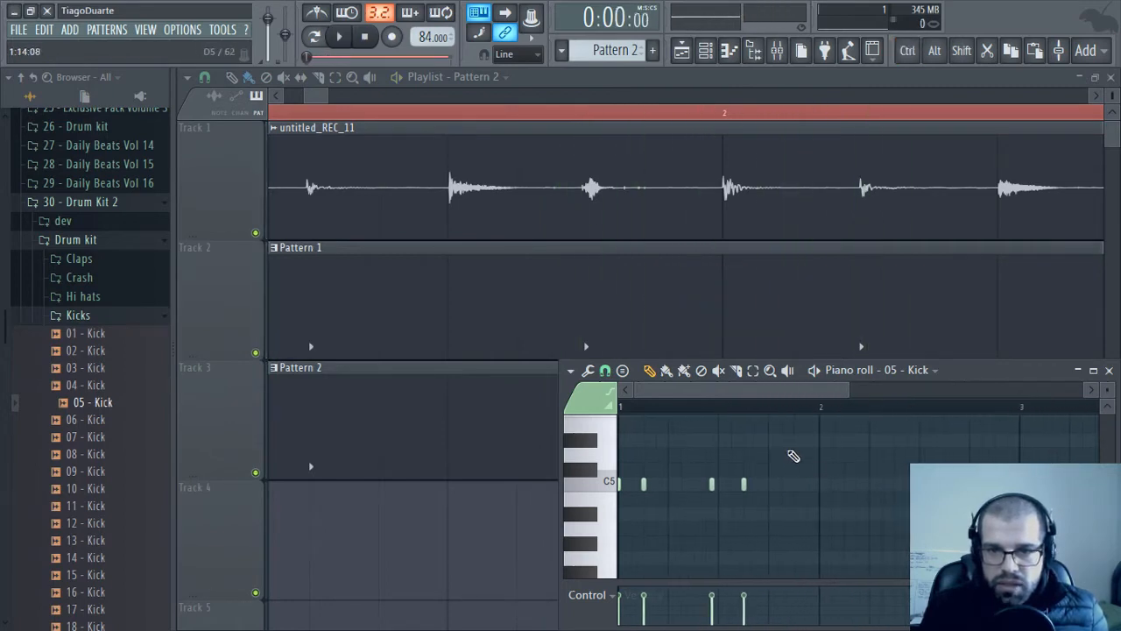
{"action": "left_click_drag", "start_coordinate": [814, 448], "coordinate": [618, 534]}
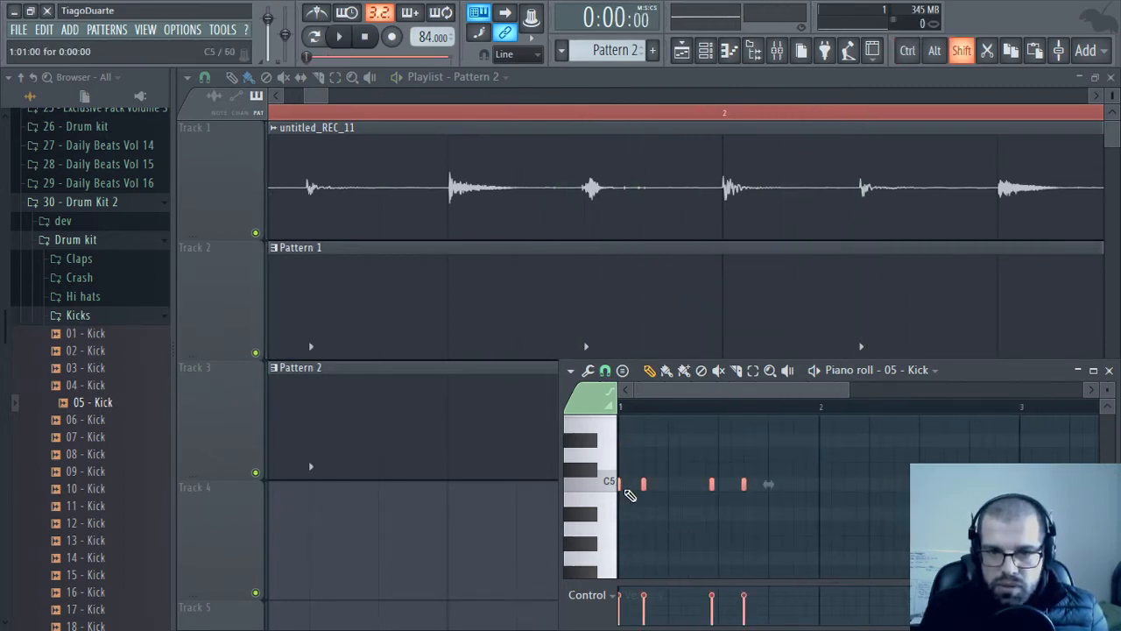
{"action": "left_click_drag", "start_coordinate": [618, 482], "coordinate": [820, 482]}
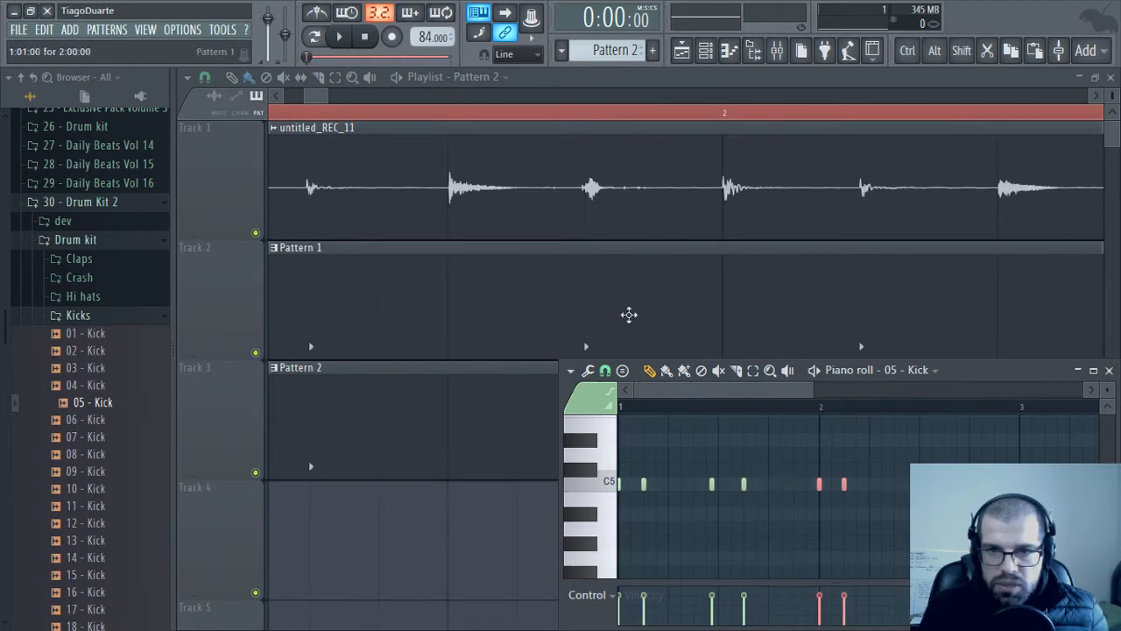
Play the arrangement and duplicate the Pattern 2 clip on Track 3 to bar 3
{"action": "key", "text": "space"}
{"action": "left_click_drag", "start_coordinate": [311, 94], "coordinate": [352, 121]}
{"action": "scroll", "coordinate": [610, 586], "scroll_direction": "down", "scroll_amount": 5}
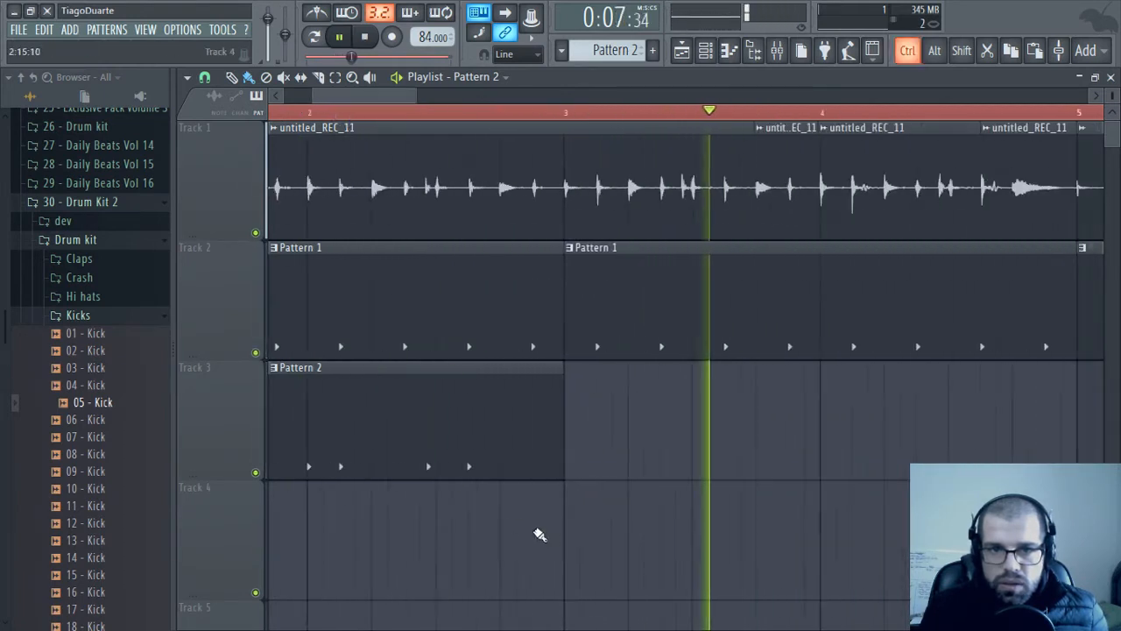
{"action": "left_click_drag", "start_coordinate": [538, 533], "coordinate": [769, 534]}
{"action": "scroll", "coordinate": [555, 563], "scroll_direction": "down", "scroll_amount": 2}
{"action": "left_click_drag", "start_coordinate": [362, 413], "coordinate": [698, 426]}
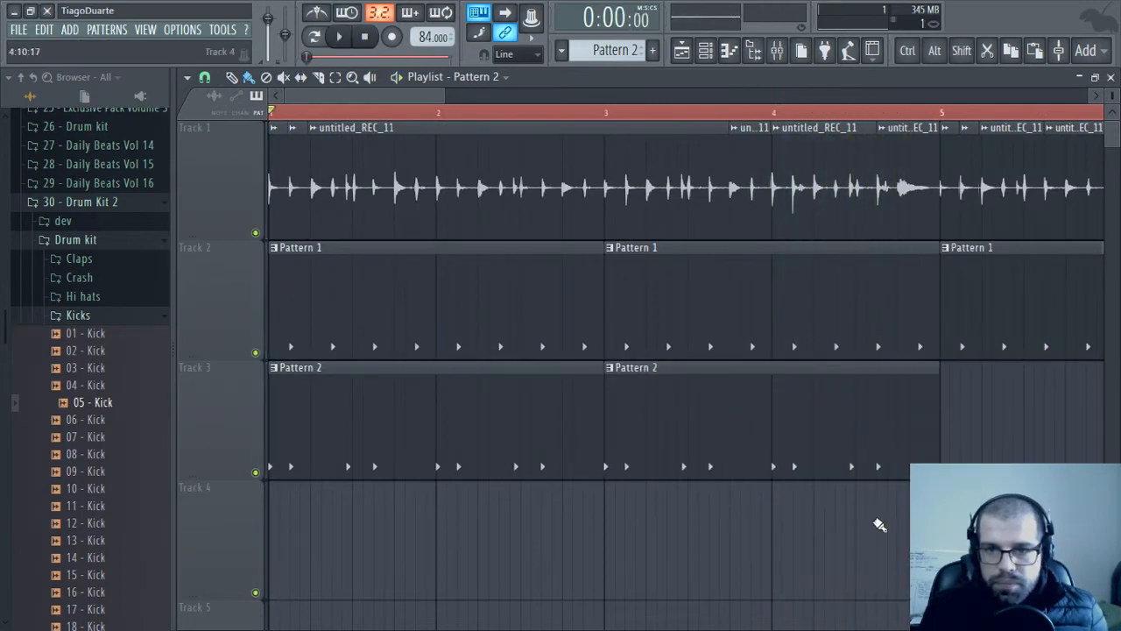
Copy the two Pattern 2 clips on Track 3 to bars 5 through 8
{"action": "scroll", "coordinate": [586, 517], "scroll_direction": "up", "scroll_amount": 2}
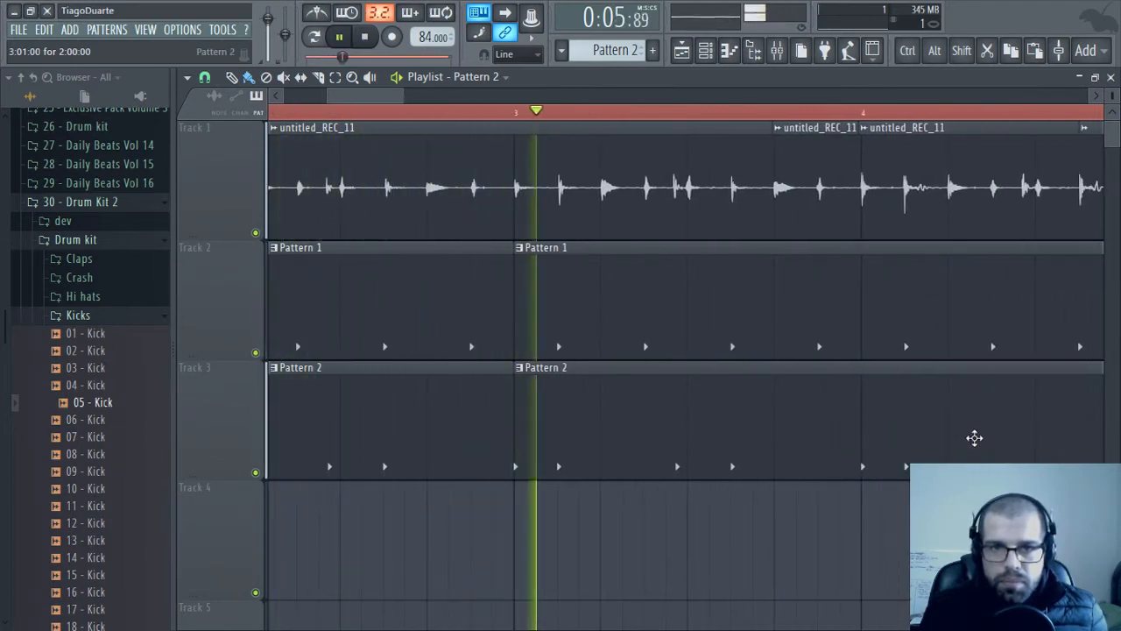
{"action": "left_click_drag", "start_coordinate": [1021, 433], "coordinate": [630, 475]}
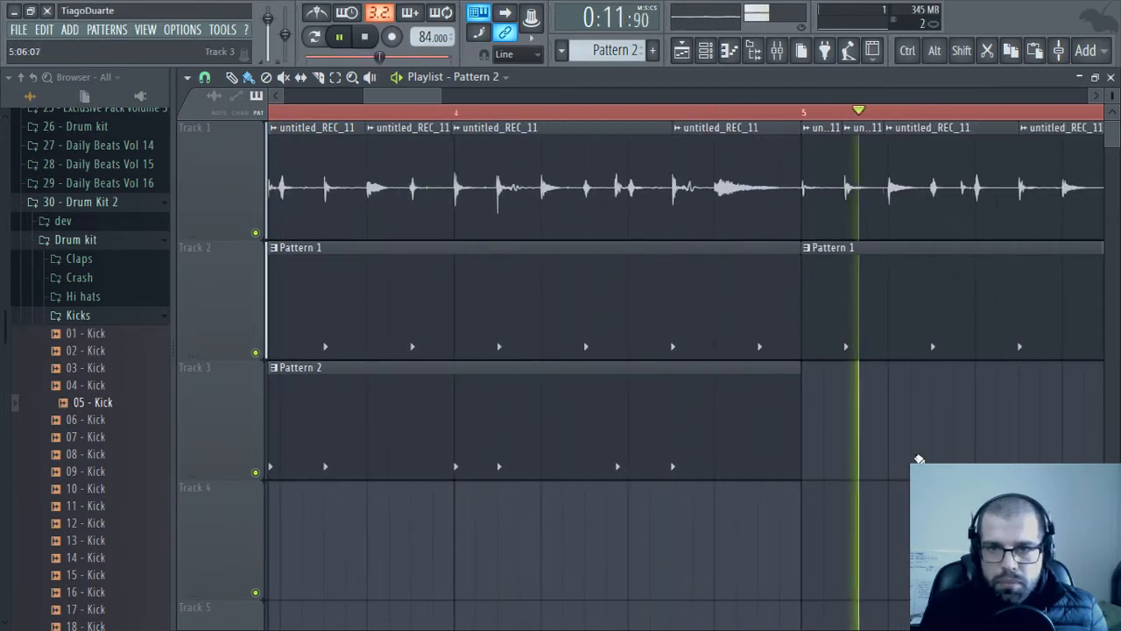
{"action": "scroll", "coordinate": [826, 473], "scroll_direction": "down", "scroll_amount": 4}
{"action": "left_click_drag", "start_coordinate": [893, 451], "coordinate": [876, 417]}
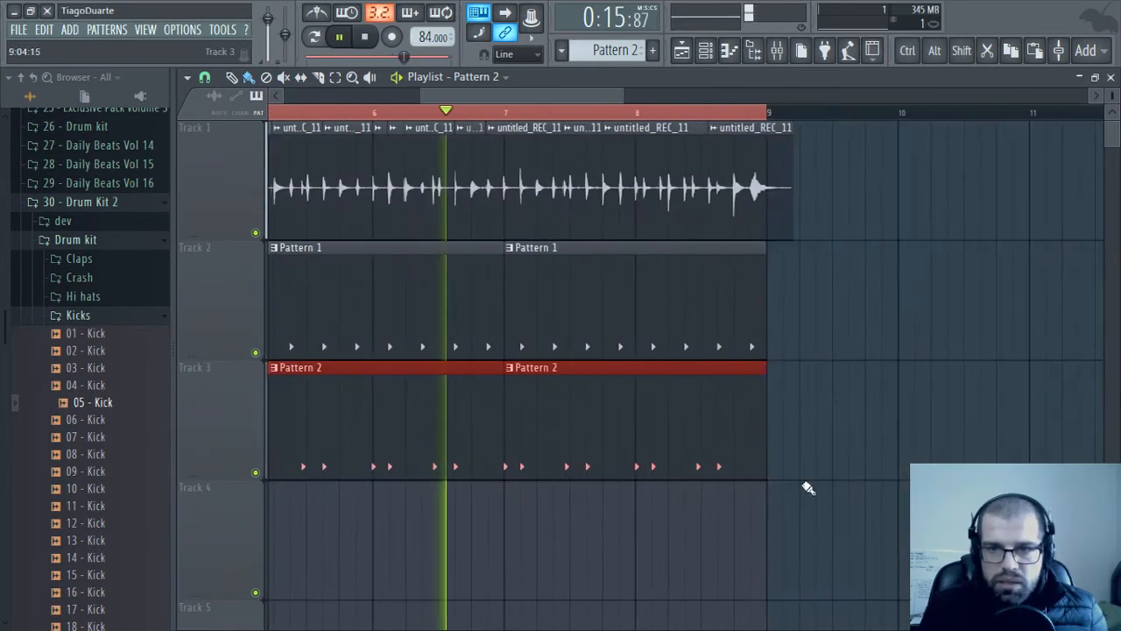
{"action": "left_click", "coordinate": [807, 488]}
{"action": "scroll", "coordinate": [692, 420], "scroll_direction": "up", "scroll_amount": 3}
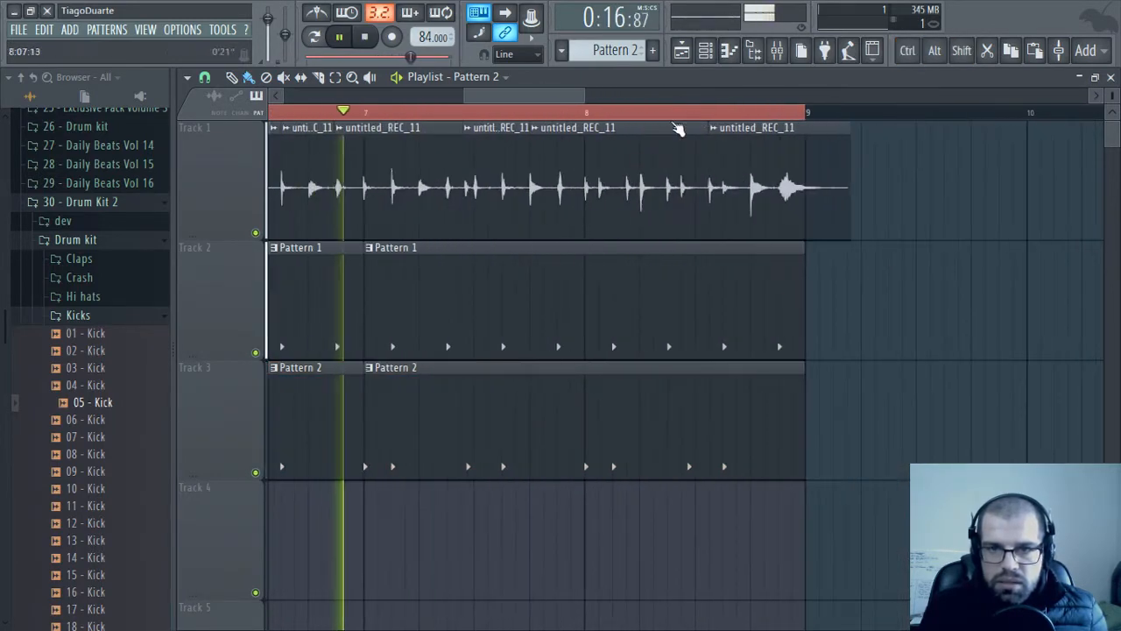
Make the Pattern 2 clip at bar 7 unique and play the arrangement from bar 8
{"action": "right_click", "coordinate": [375, 383]}
{"action": "left_click", "coordinate": [424, 477]}
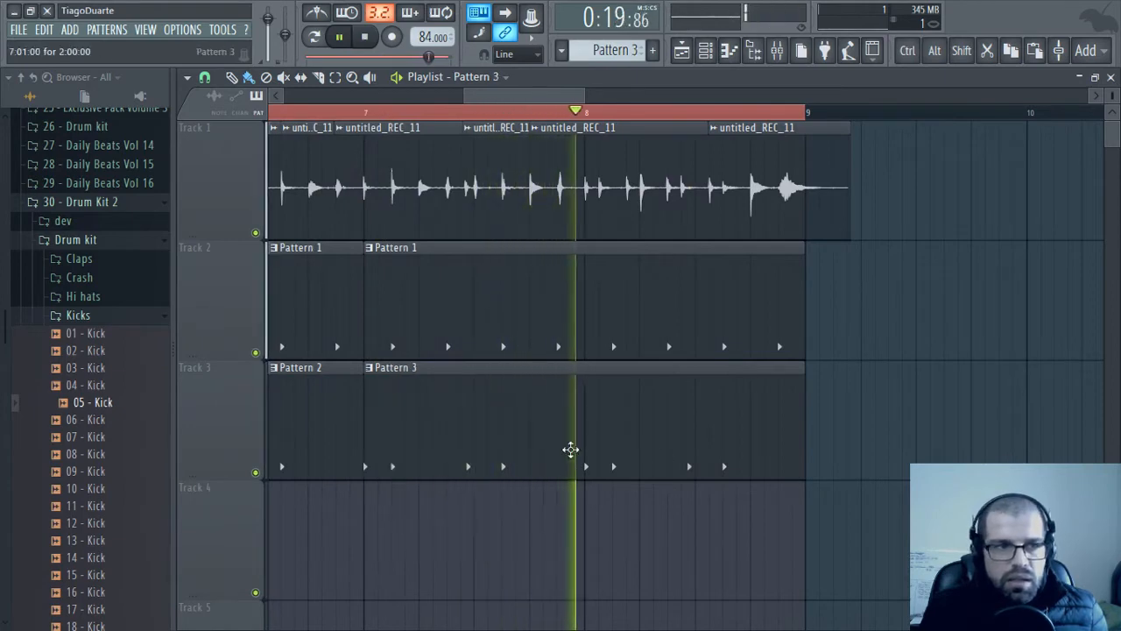
{"action": "key", "text": "space"}
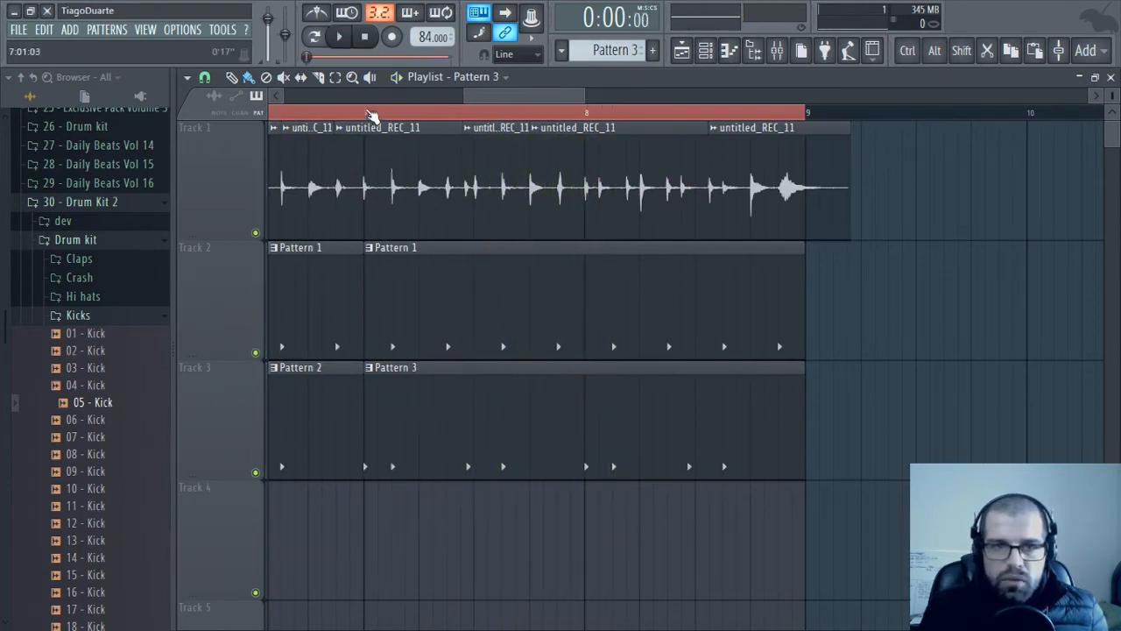
{"action": "left_click", "coordinate": [372, 116]}
{"action": "left_click", "coordinate": [588, 115]}
{"action": "key", "text": "space"}
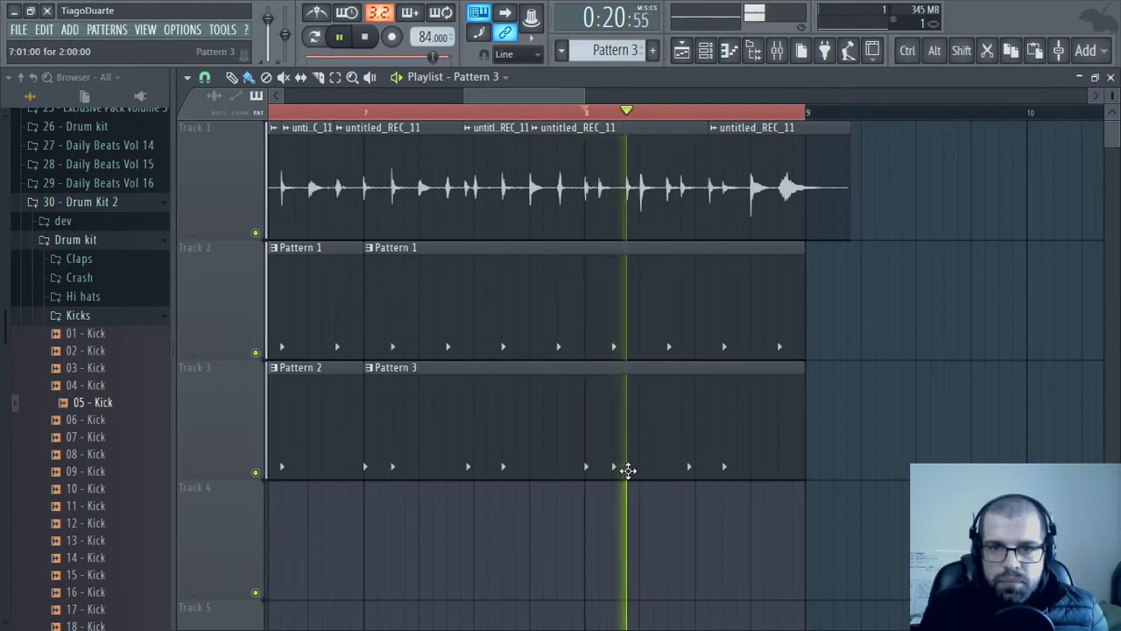
{"action": "key", "text": "space"}
Move the second kick in bar 2 of Pattern 3 from step 3 to step 2, checking it against the recording
{"action": "scroll", "coordinate": [660, 466], "scroll_direction": "up", "scroll_amount": 5}
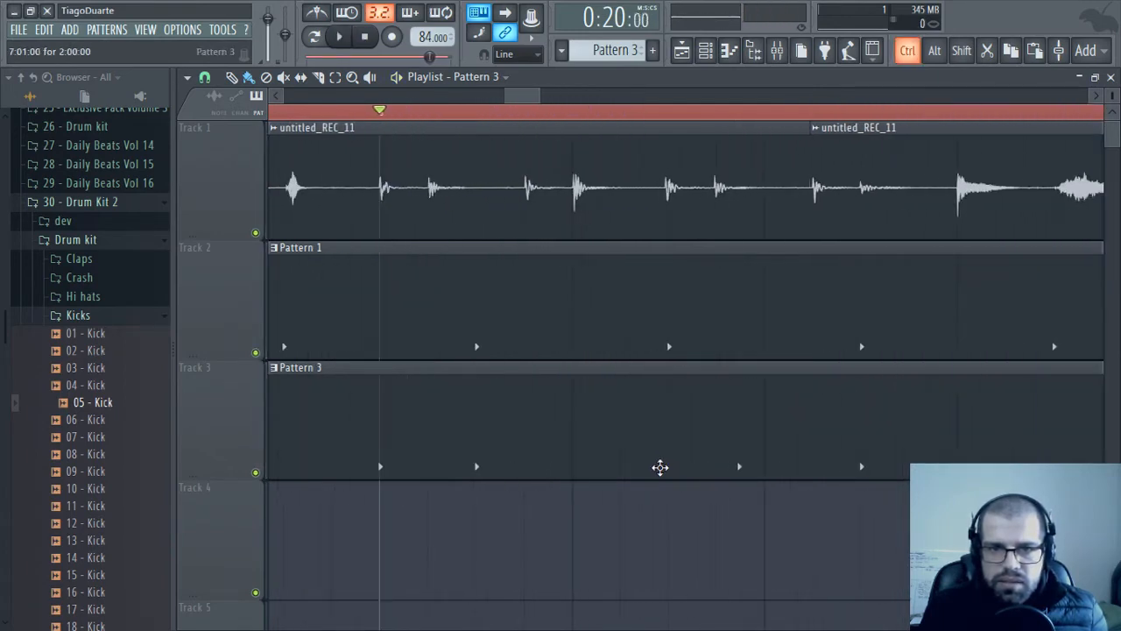
{"action": "left_click_drag", "start_coordinate": [530, 413], "coordinate": [569, 412]}
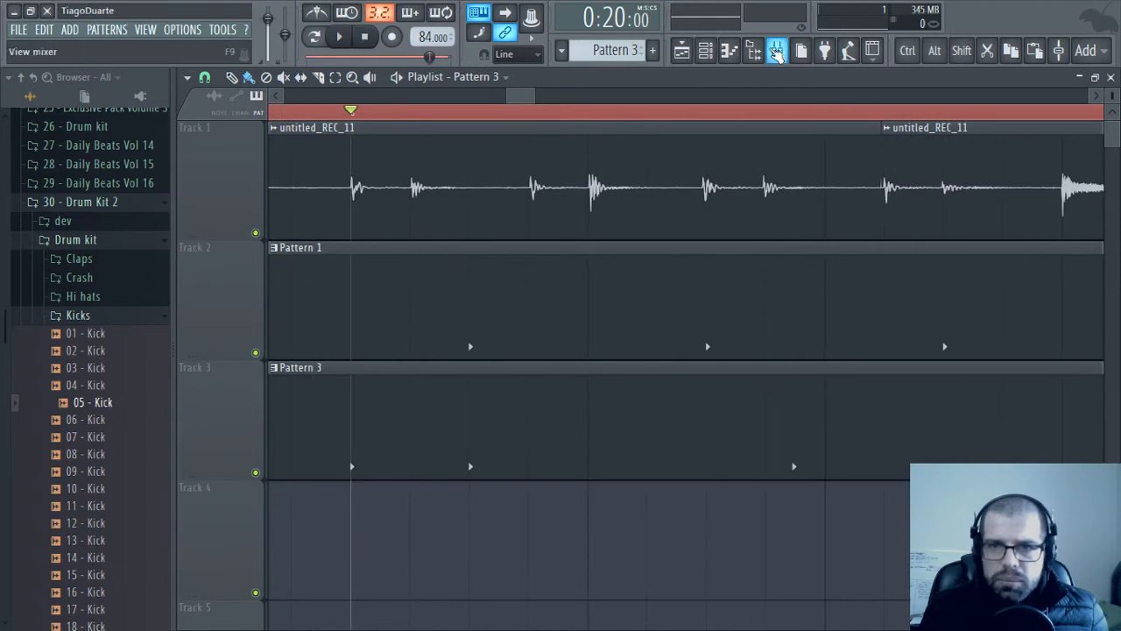
{"action": "left_click", "coordinate": [730, 51]}
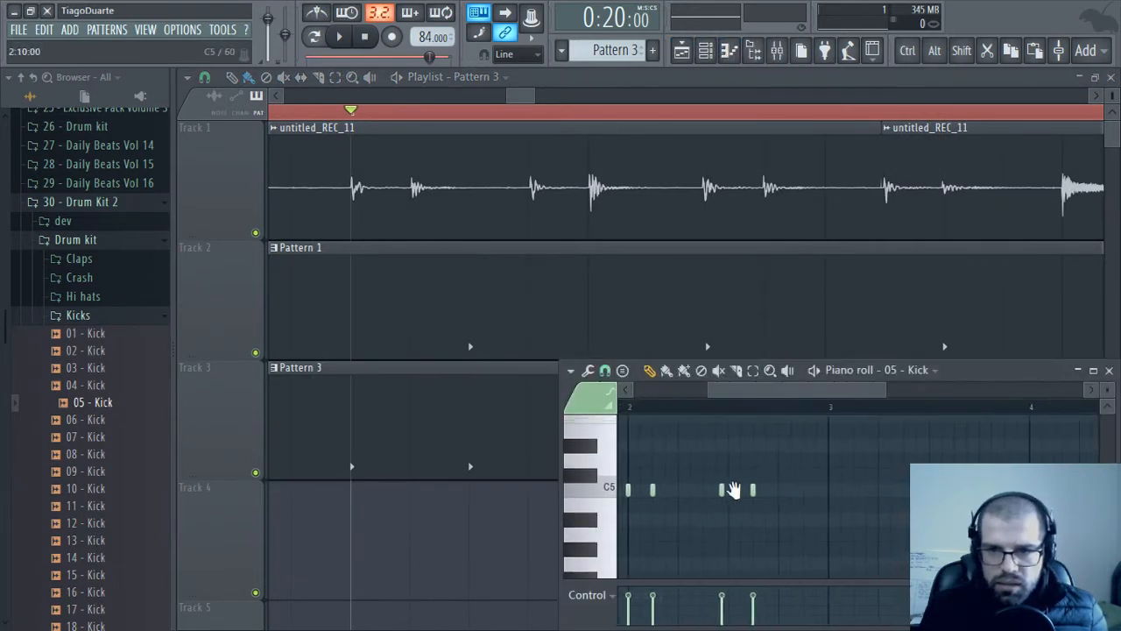
{"action": "scroll", "coordinate": [705, 499], "scroll_direction": "up", "scroll_amount": 2}
{"action": "mouse_move", "coordinate": [928, 509]}
{"action": "left_mouse_down"}
{"action": "mouse_move", "coordinate": [871, 476]}
{"action": "mouse_move", "coordinate": [859, 494]}
{"action": "left_mouse_up"}
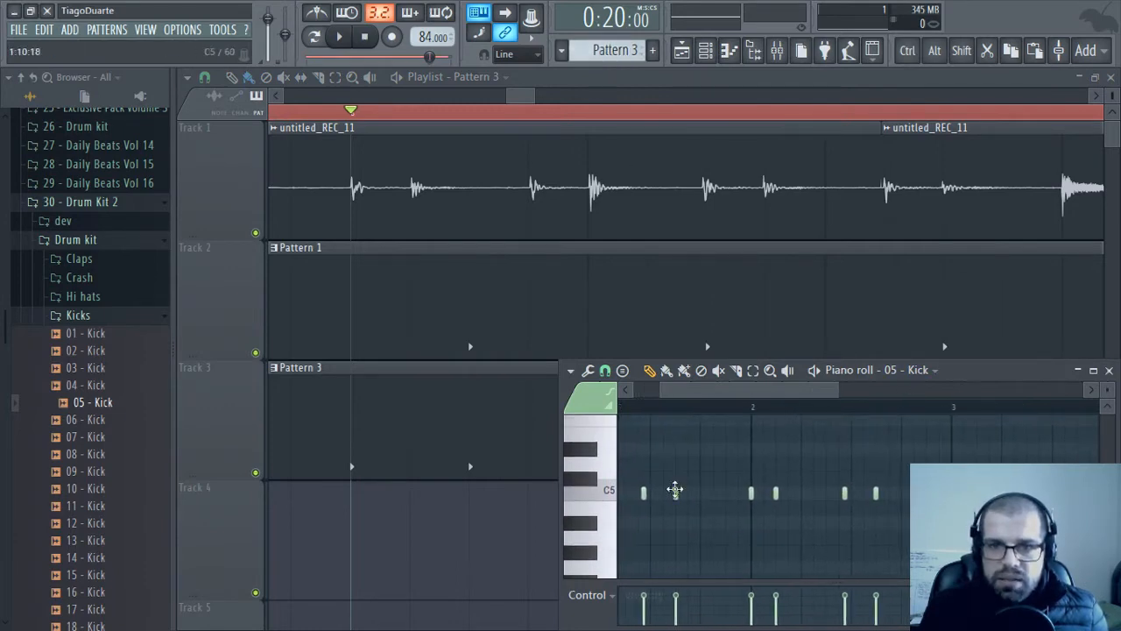
{"action": "left_click", "coordinate": [748, 495]}
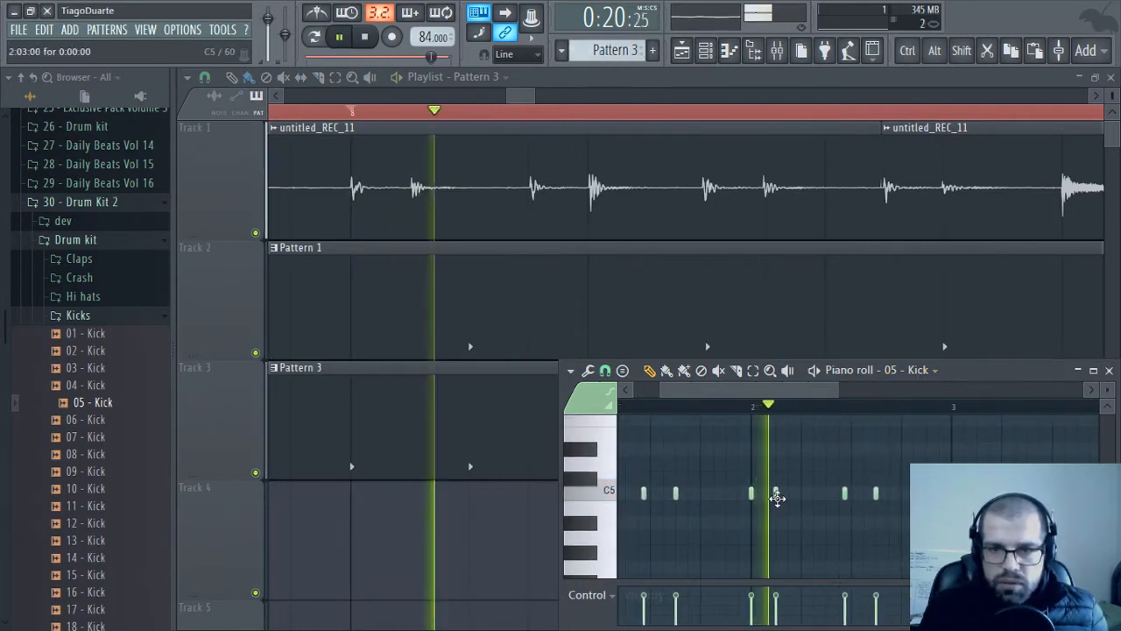
{"action": "left_click_drag", "start_coordinate": [776, 493], "coordinate": [764, 494]}
{"action": "key", "text": "space"}
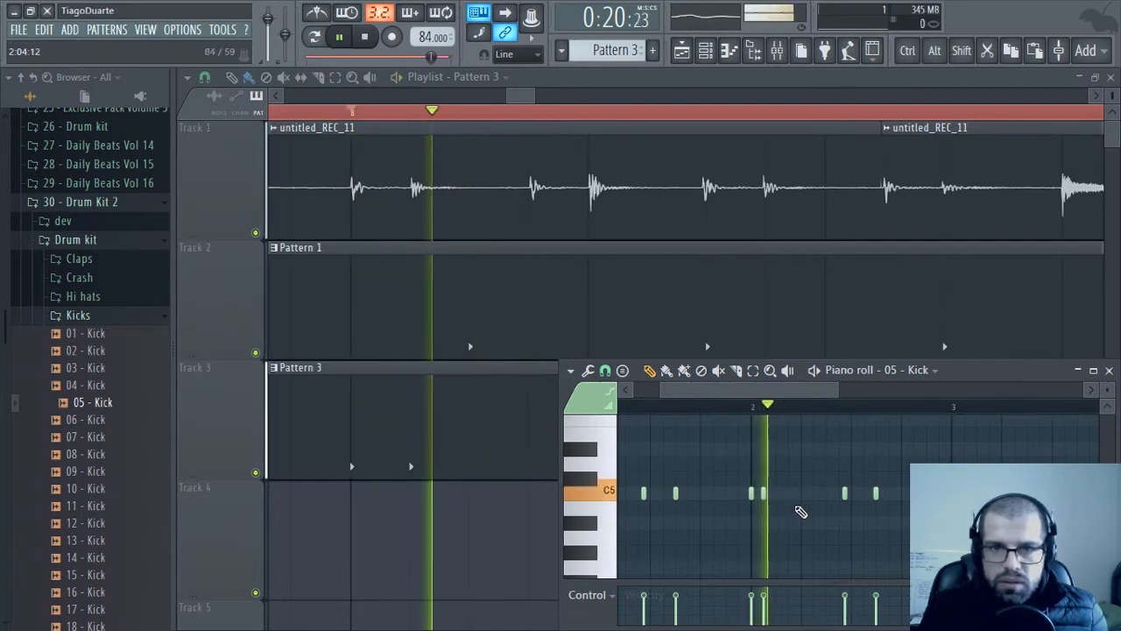
{"action": "key", "text": "space"}
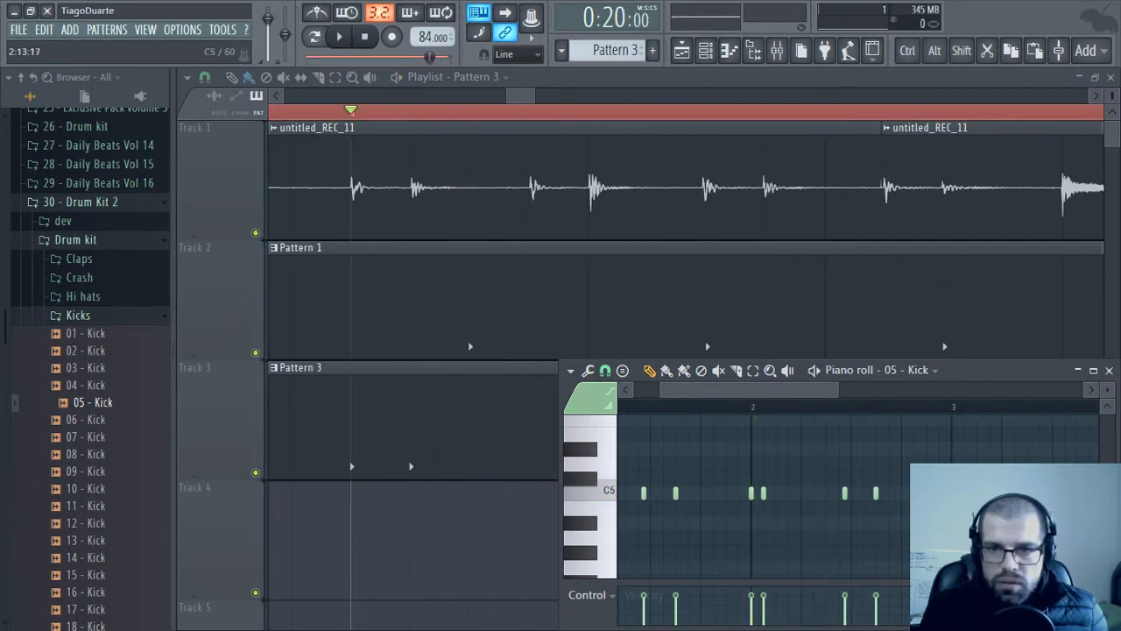
Replace the last two kicks in Pattern 3's bar 2 with copies of the opening pair on steps 4-5, 7-8 and 10-11
{"action": "left_click_drag", "start_coordinate": [790, 472], "coordinate": [734, 533]}
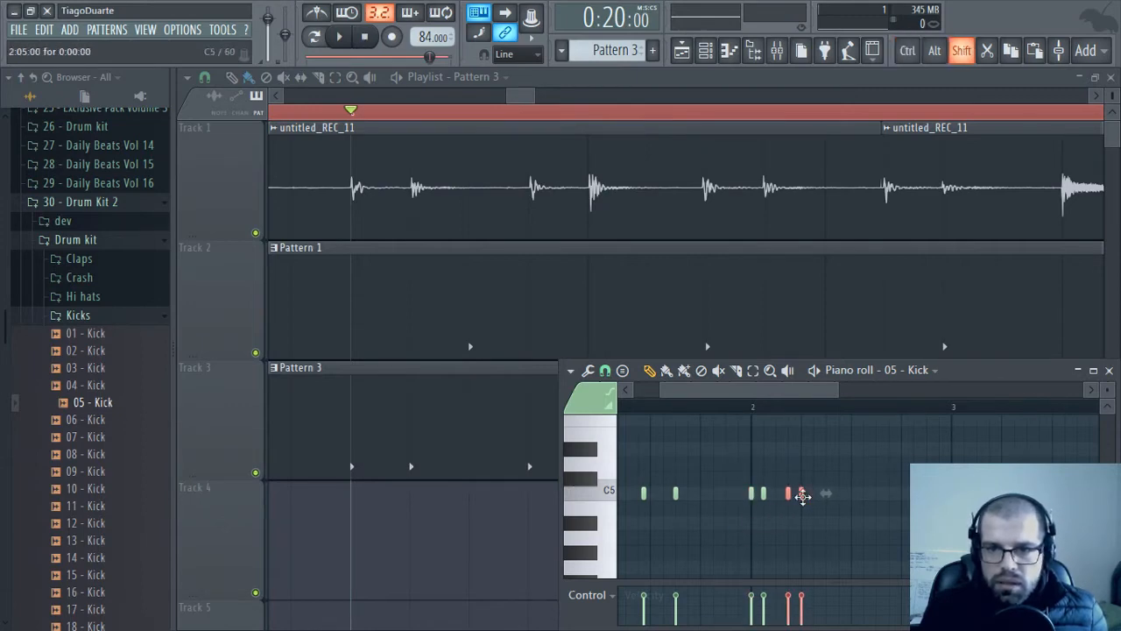
{"action": "key", "text": "space"}
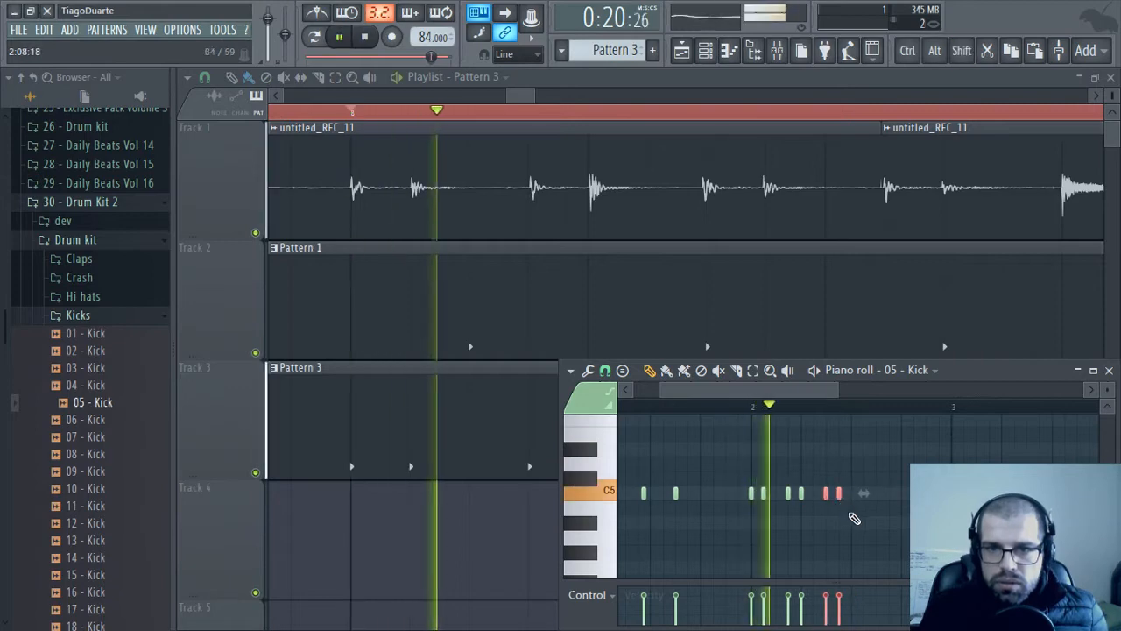
{"action": "key", "text": "space"}
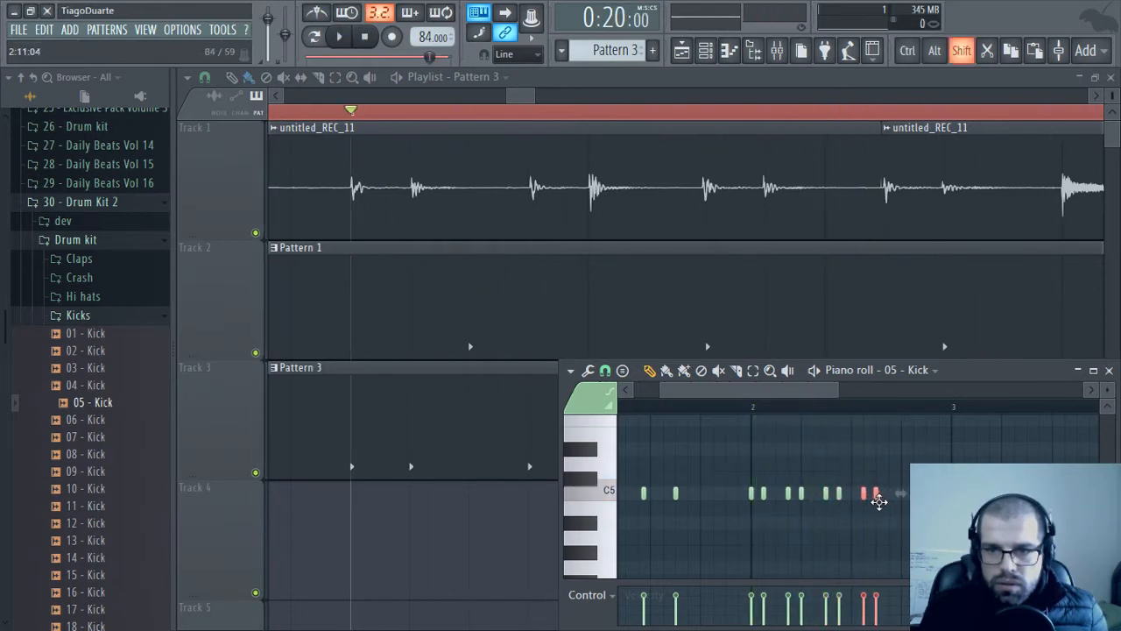
{"action": "key", "text": "space"}
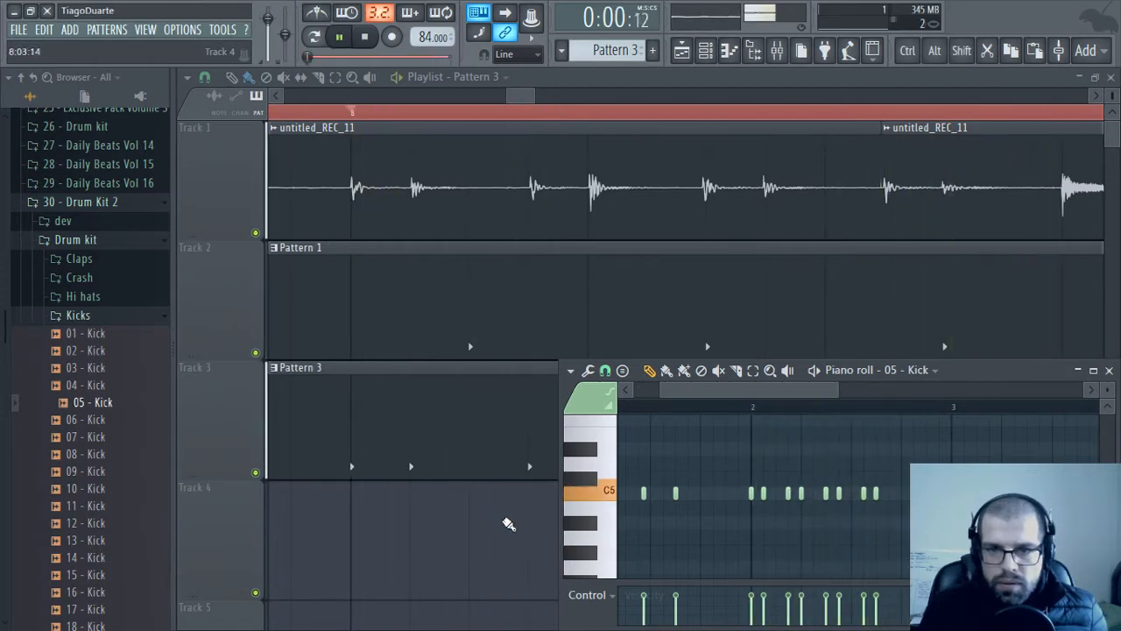
Route the 05 - Kick channel to mixer track 5, then lower the hi-hat fader and set the kick fader to about -3.9 dB
{"action": "right_click", "coordinate": [510, 523]}
{"action": "right_click", "coordinate": [760, 540], "text": "ctrl"}
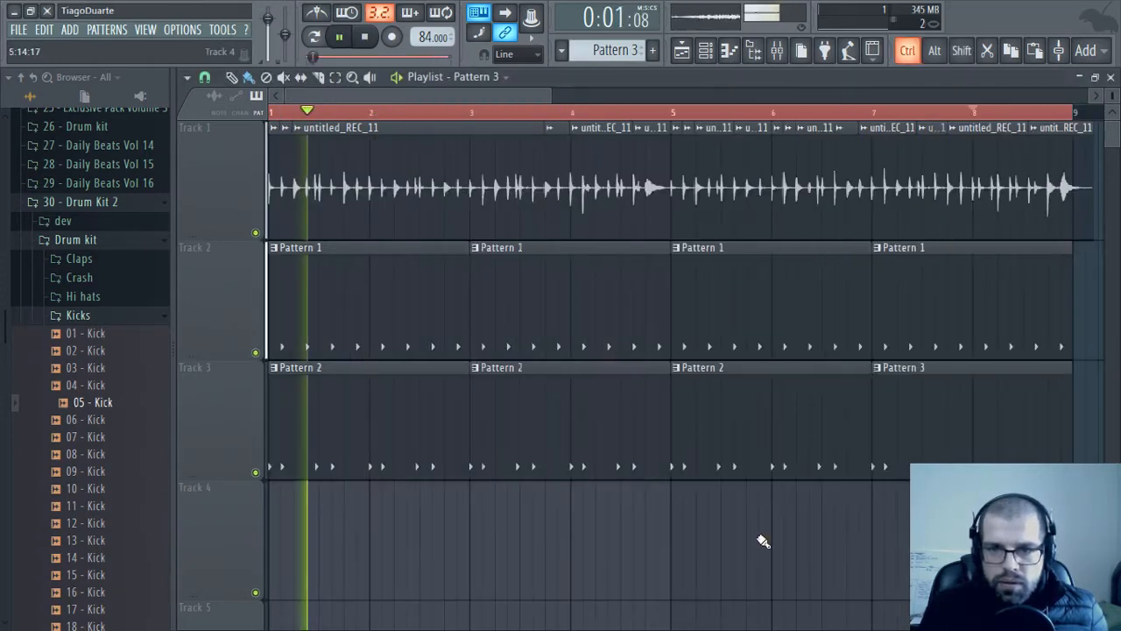
{"action": "left_click", "coordinate": [1109, 78]}
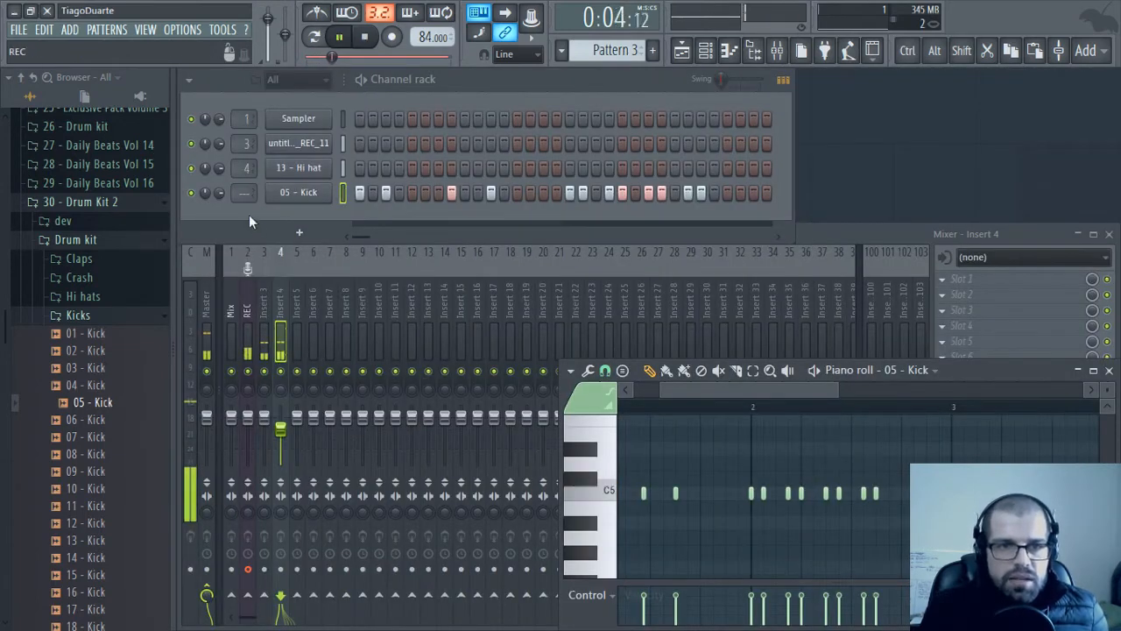
{"action": "scroll", "coordinate": [248, 194], "scroll_direction": "up", "scroll_amount": 5}
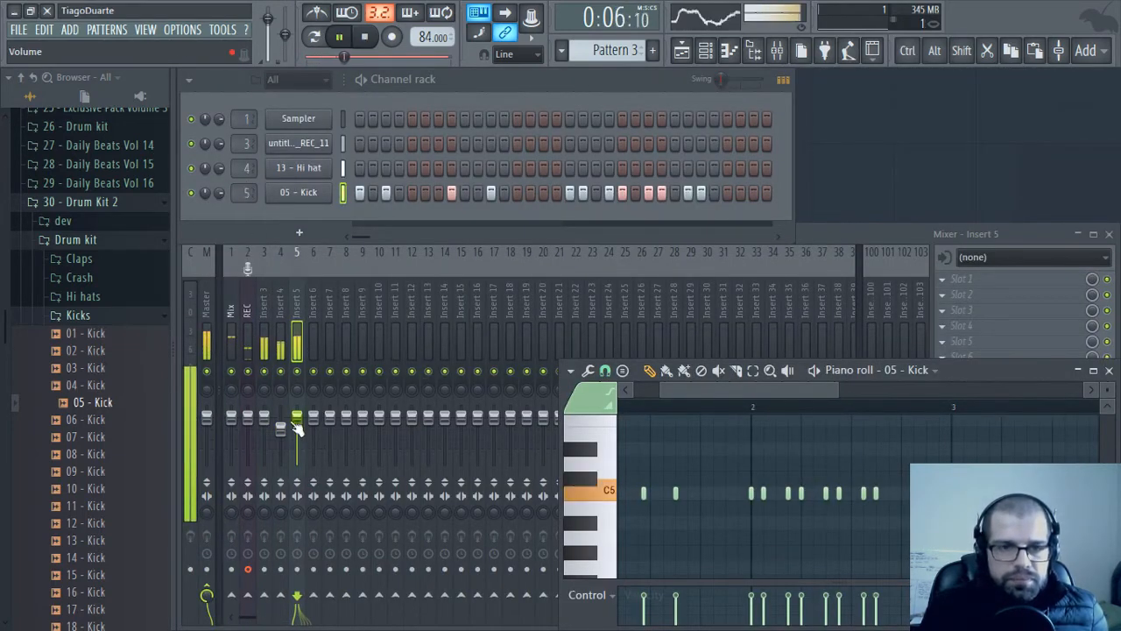
{"action": "left_click_drag", "start_coordinate": [281, 428], "coordinate": [280, 440]}
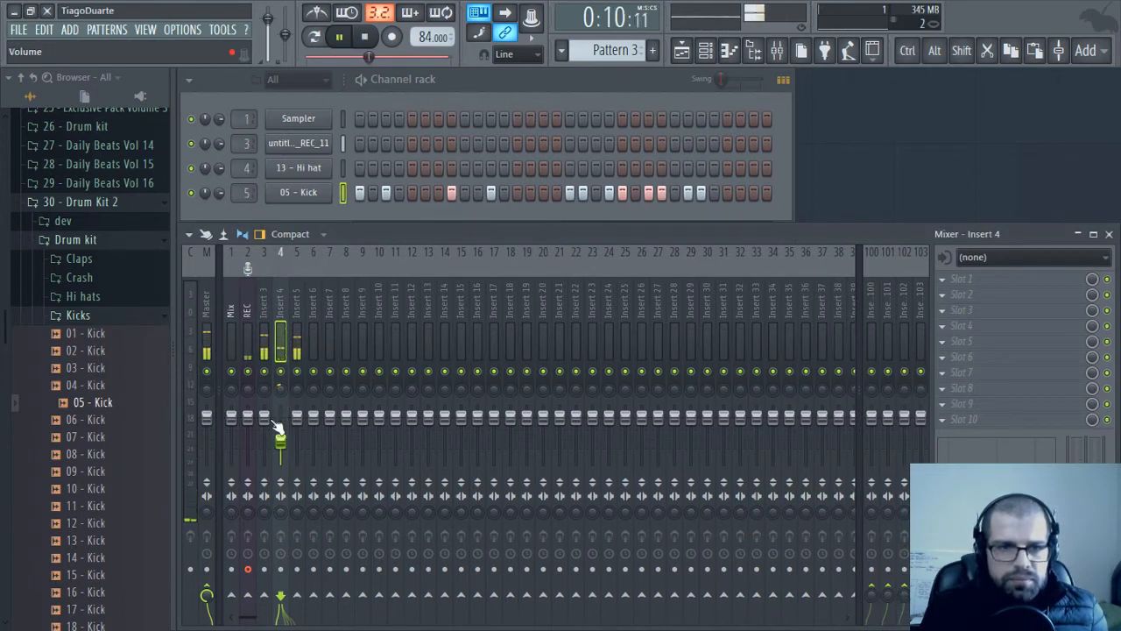
{"action": "left_click_drag", "start_coordinate": [263, 417], "coordinate": [299, 429]}
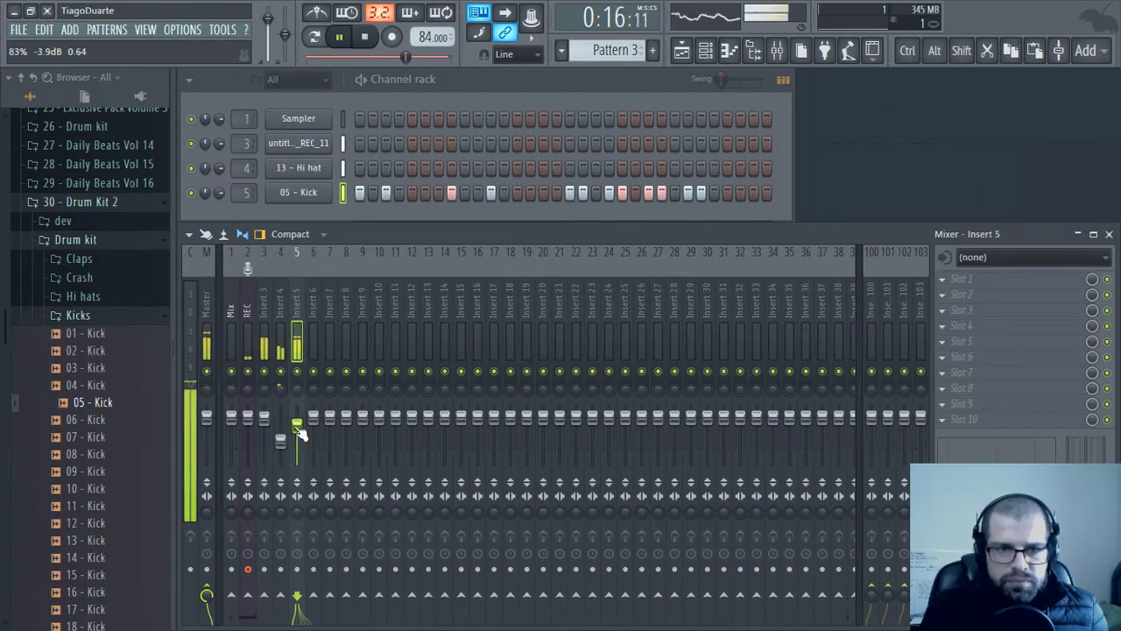
Open the Claps folder of Drum Kit 2 and add 01 - Clap as a new channel below the kick
{"action": "left_click", "coordinate": [92, 317]}
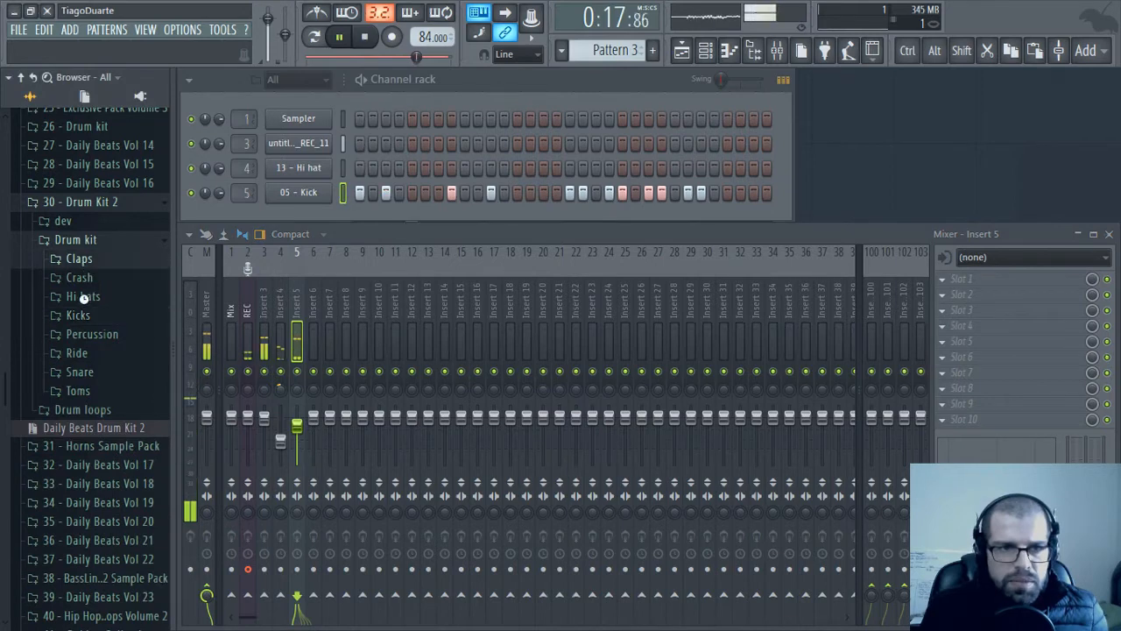
{"action": "left_click", "coordinate": [86, 260]}
{"action": "left_click_drag", "start_coordinate": [99, 302], "coordinate": [104, 300]}
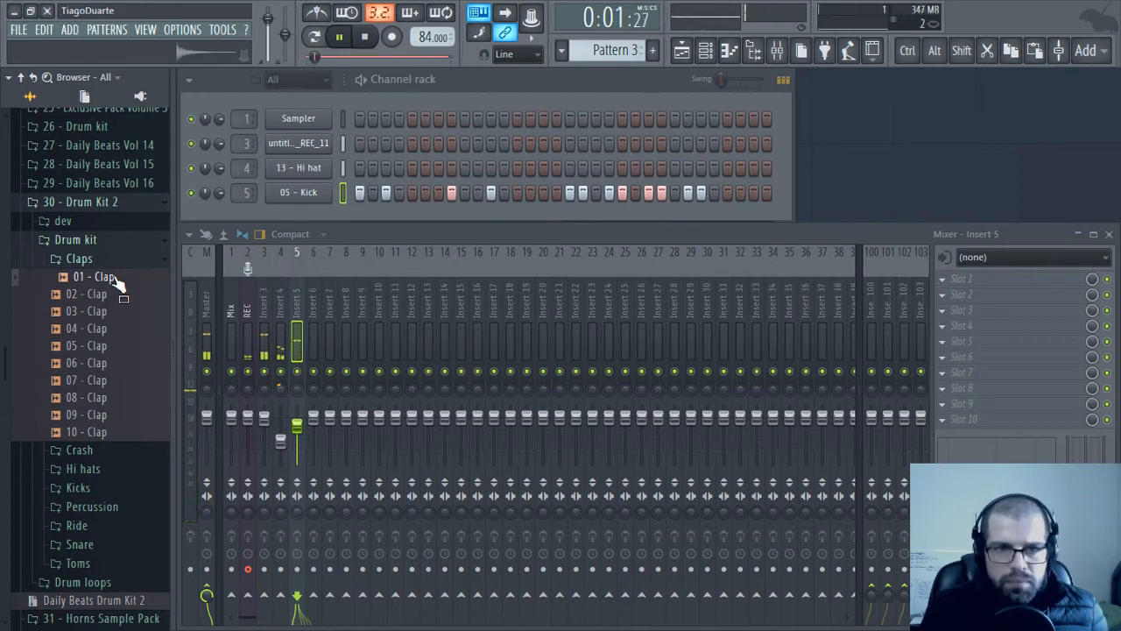
{"action": "left_click_drag", "start_coordinate": [112, 285], "coordinate": [332, 230]}
Audition the clap samples from 02 - Clap through 10 - Clap against the playing beat
{"action": "left_click", "coordinate": [101, 295]}
{"action": "left_click", "coordinate": [105, 314]}
{"action": "left_click", "coordinate": [107, 329]}
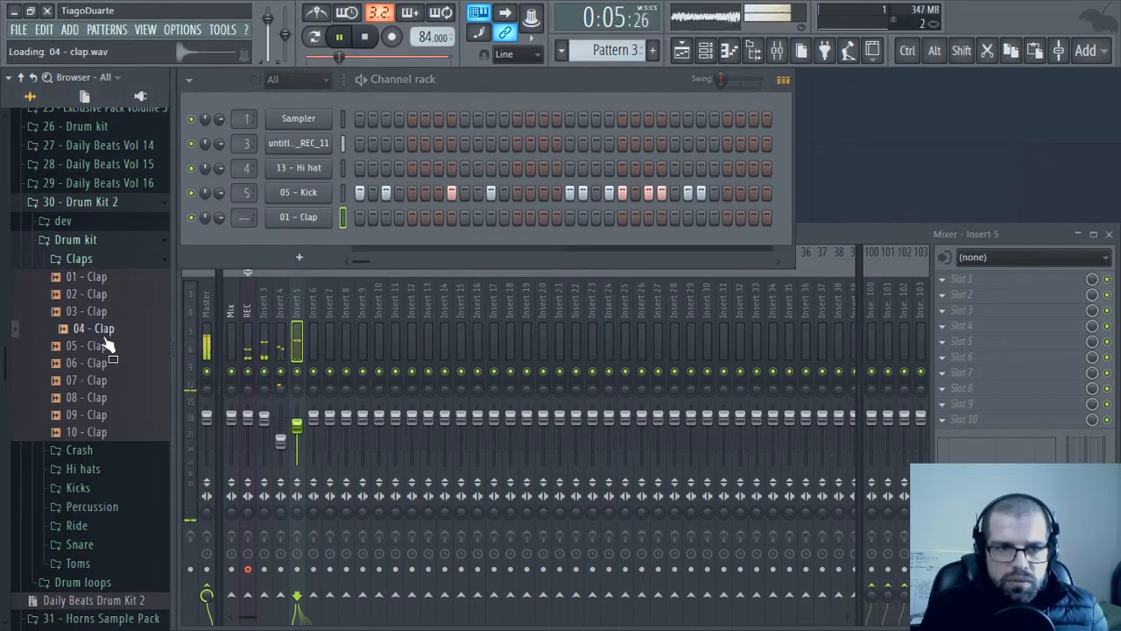
{"action": "left_click", "coordinate": [108, 345]}
{"action": "left_click", "coordinate": [111, 363]}
{"action": "left_click", "coordinate": [111, 380]}
{"action": "left_click", "coordinate": [112, 396]}
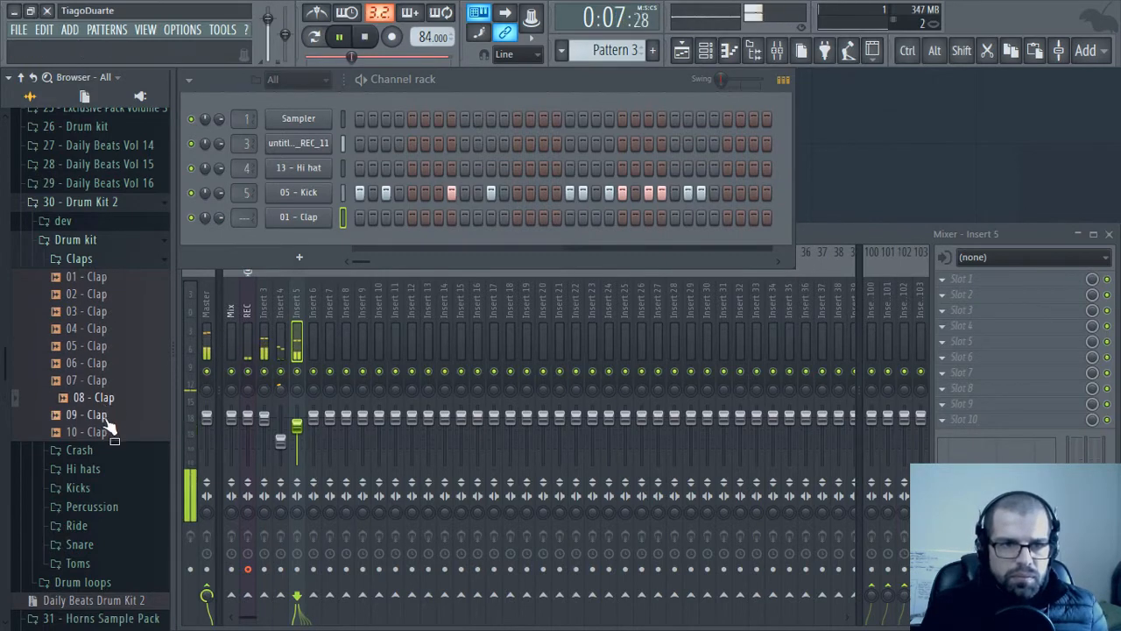
{"action": "left_click", "coordinate": [112, 415]}
{"action": "left_click", "coordinate": [112, 432]}
{"action": "left_click", "coordinate": [107, 415]}
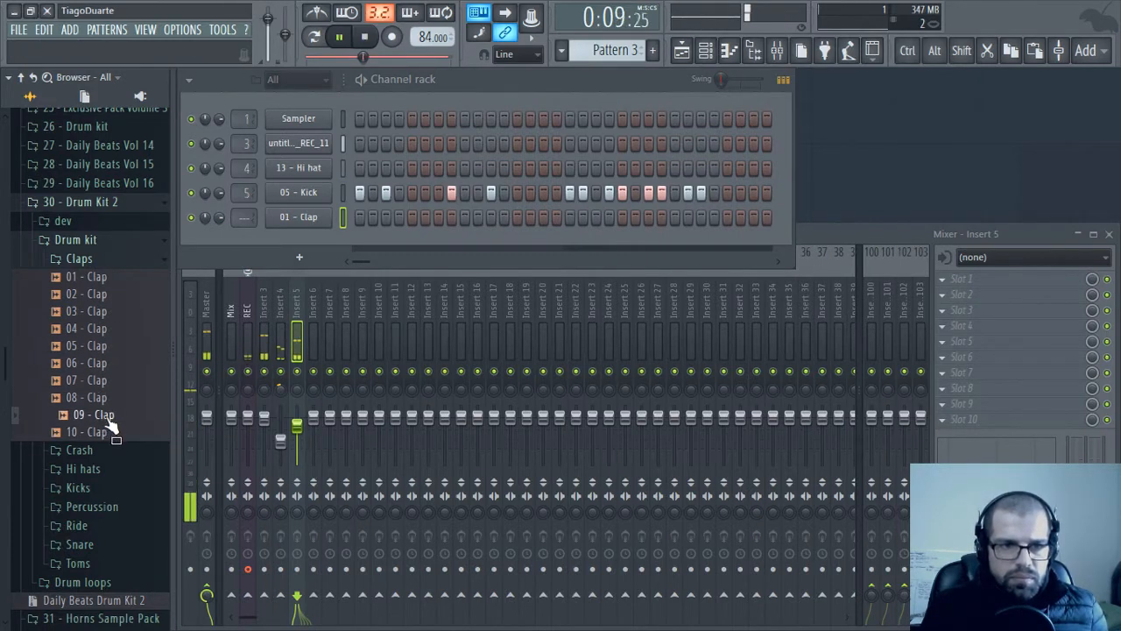
{"action": "left_click", "coordinate": [107, 381]}
{"action": "left_click", "coordinate": [106, 397]}
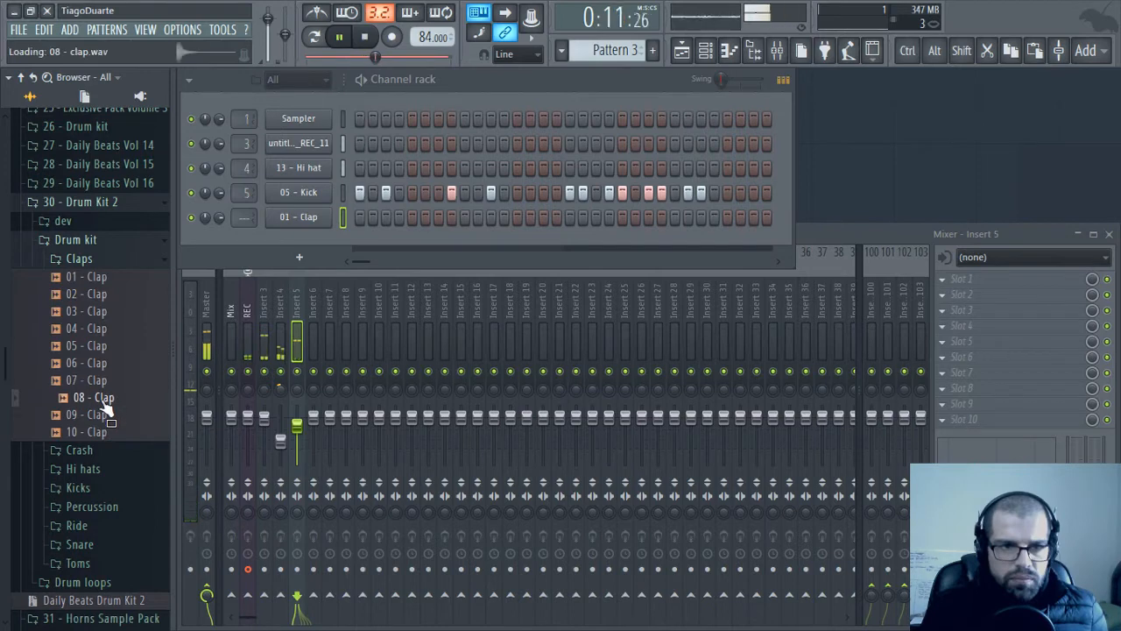
Replace the 01 - Clap channel's sample with 08 - Clap and route the channel to mixer track 6
{"action": "left_click_drag", "start_coordinate": [102, 401], "coordinate": [145, 366]}
{"action": "left_click_drag", "start_coordinate": [285, 225], "coordinate": [287, 224]}
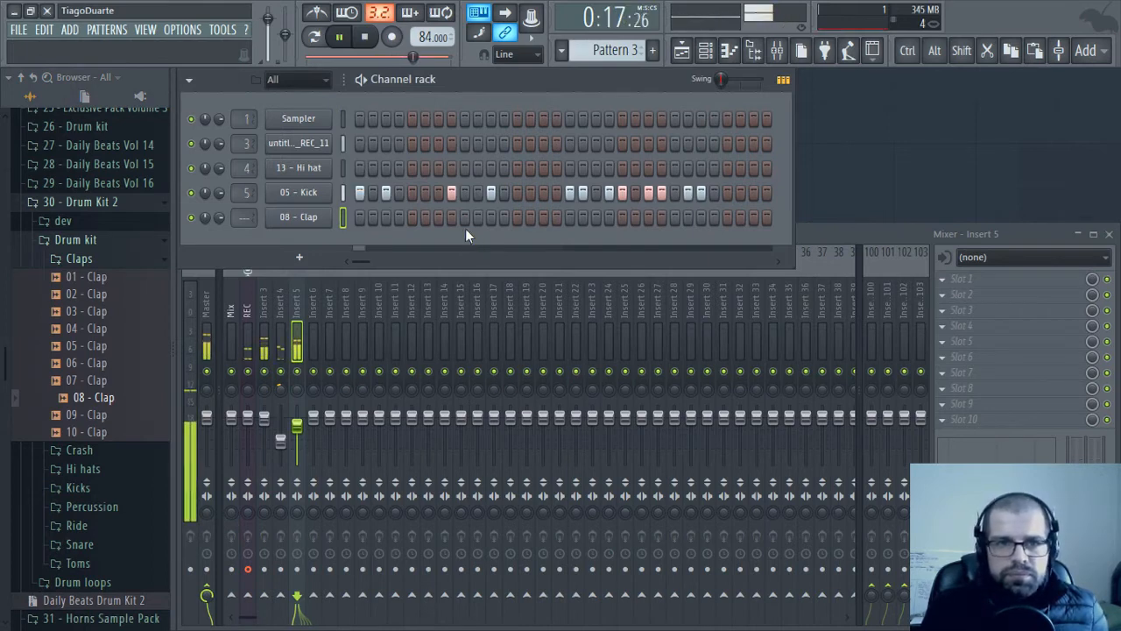
{"action": "left_click_drag", "start_coordinate": [247, 225], "coordinate": [243, 222]}
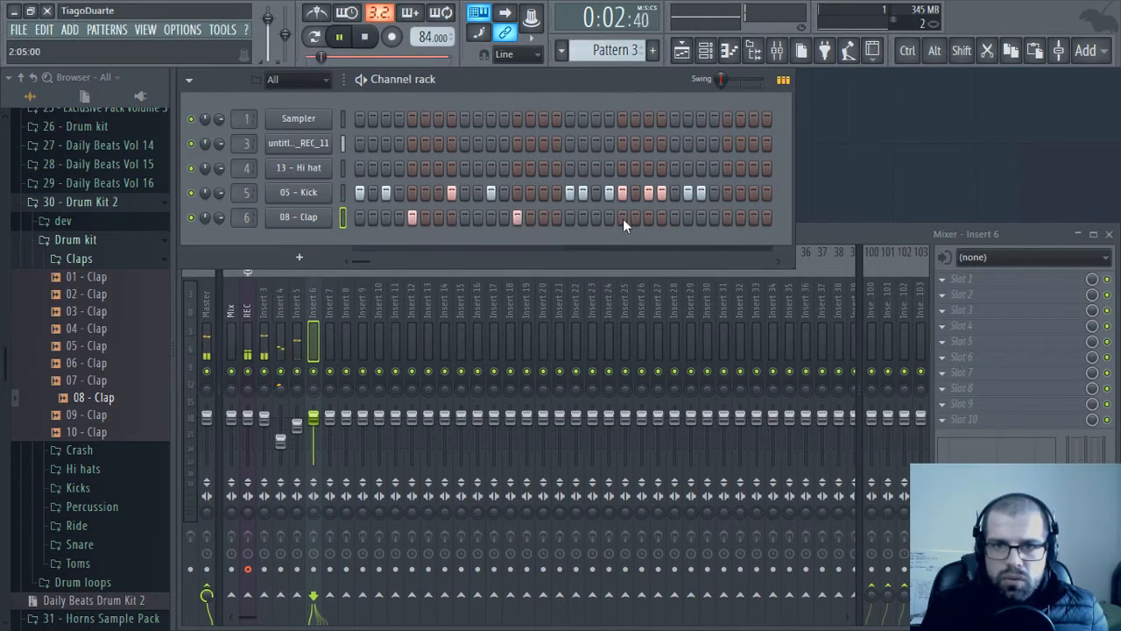
Place claps on steps 5, 13 and 29 of Pattern 3 and on steps 5, 13, 21 and 29 of Pattern 2
{"action": "left_click", "coordinate": [730, 216]}
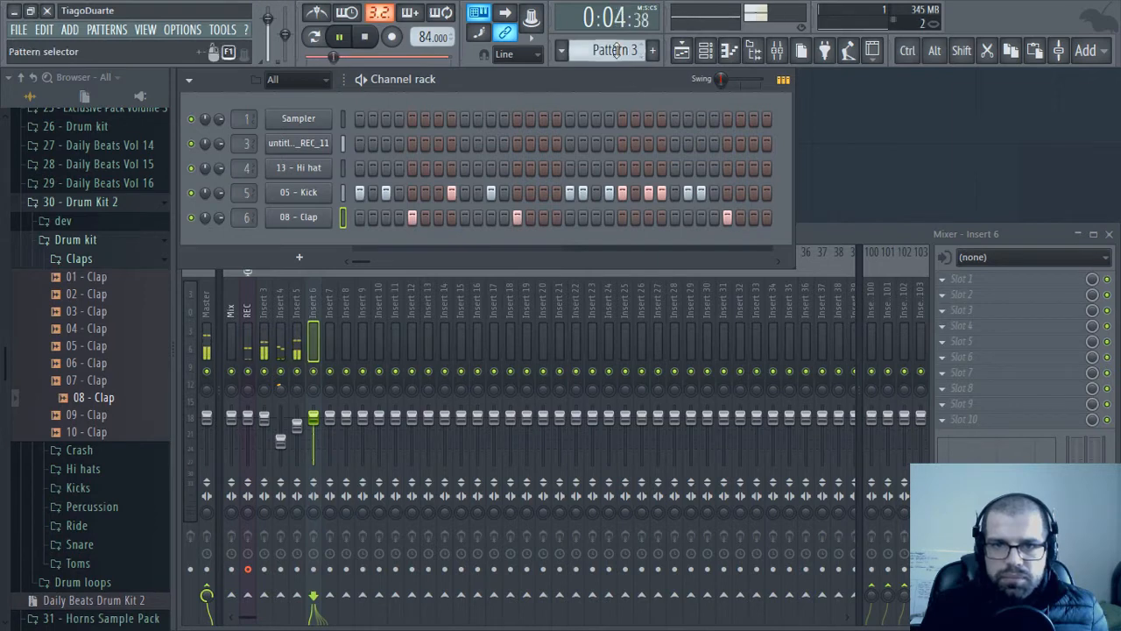
{"action": "scroll", "coordinate": [612, 50], "scroll_direction": "up", "scroll_amount": 1}
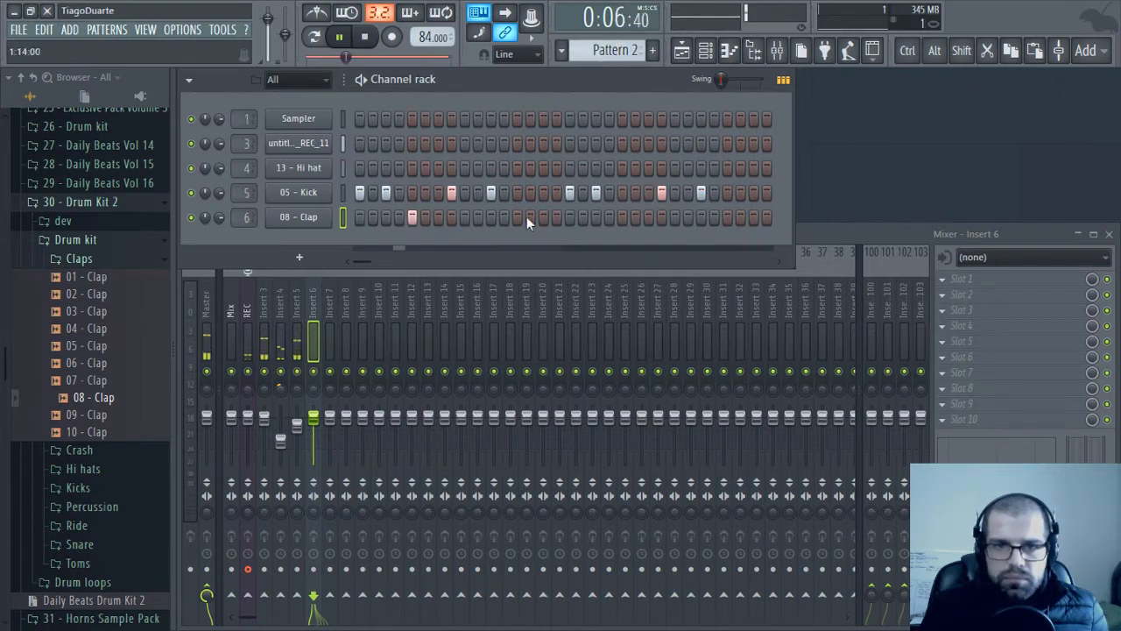
{"action": "left_click", "coordinate": [516, 217]}
{"action": "left_click", "coordinate": [622, 217]}
{"action": "left_click", "coordinate": [727, 217]}
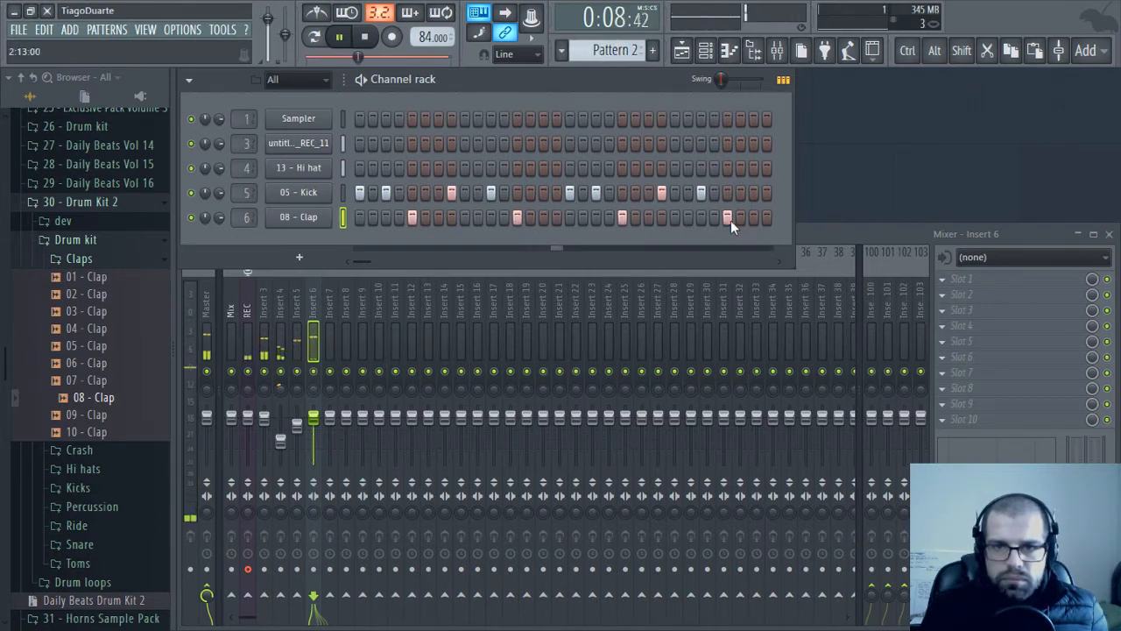
Rename mixer tracks 3, 4 and 5 as BeatBox, Hi hats and Kick
{"action": "left_click", "coordinate": [268, 322]}
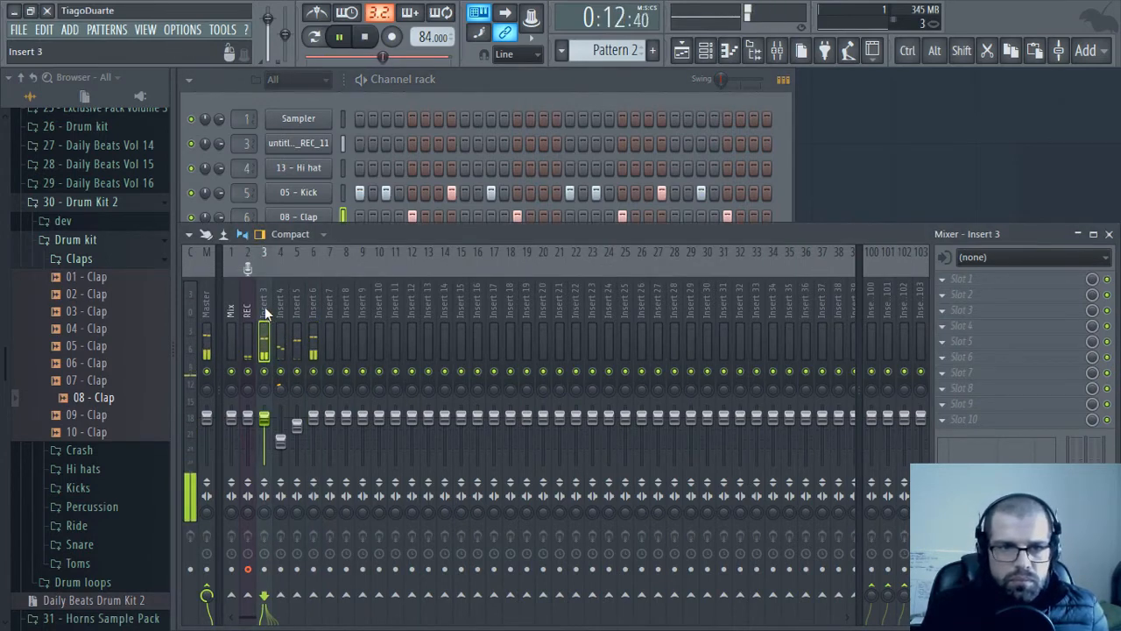
{"action": "double_click", "coordinate": [265, 302]}
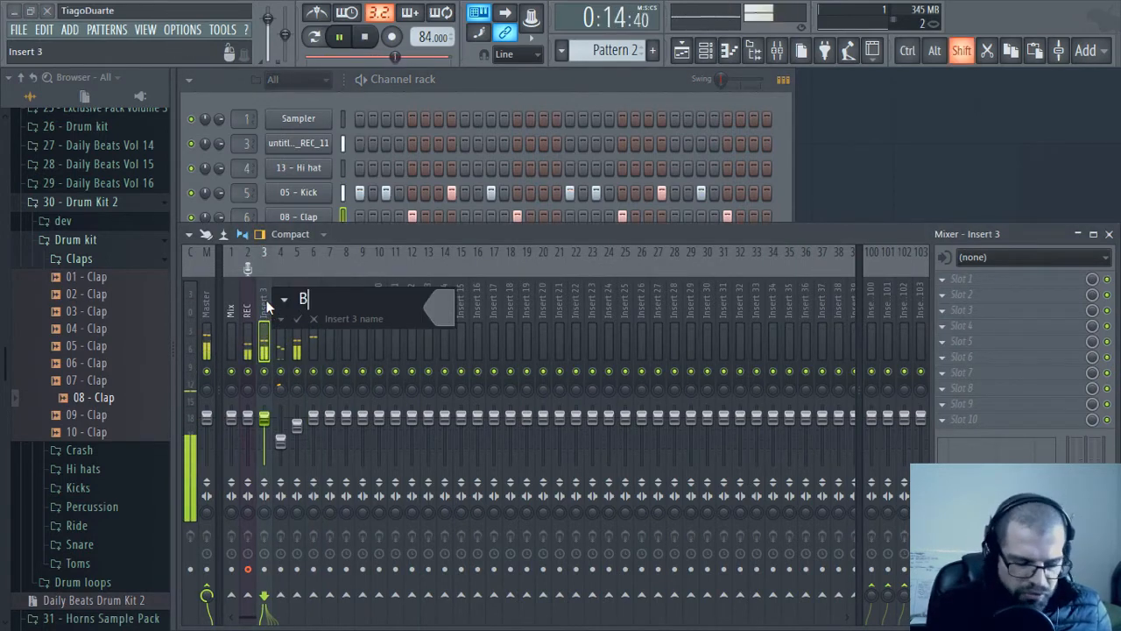
{"action": "type", "text": "BeatBox"}
{"action": "key", "text": "Return"}
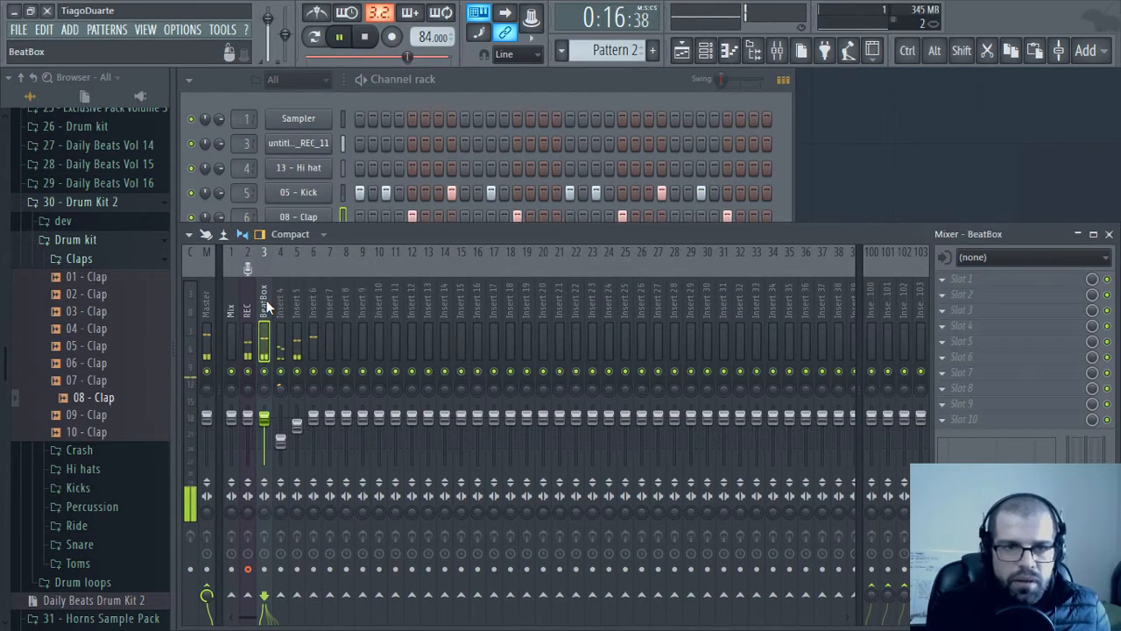
{"action": "left_click", "coordinate": [275, 307]}
{"action": "double_click", "coordinate": [273, 306]}
{"action": "type", "text": "Hi hats"}
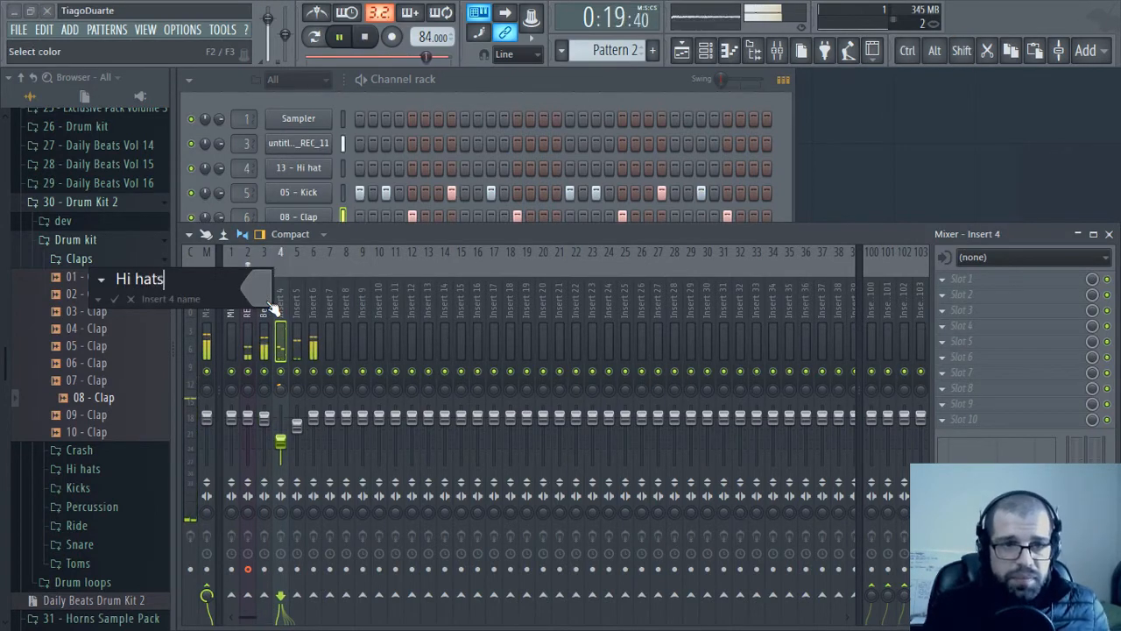
{"action": "key", "text": "Return"}
{"action": "key", "text": "Right"}
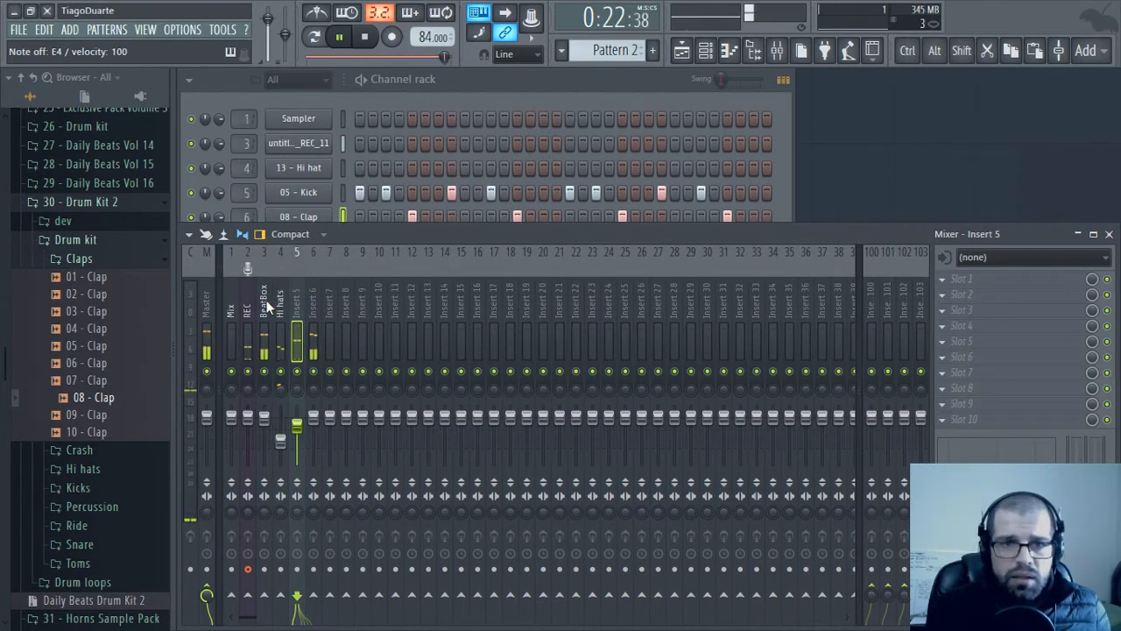
{"action": "key", "text": "F2"}
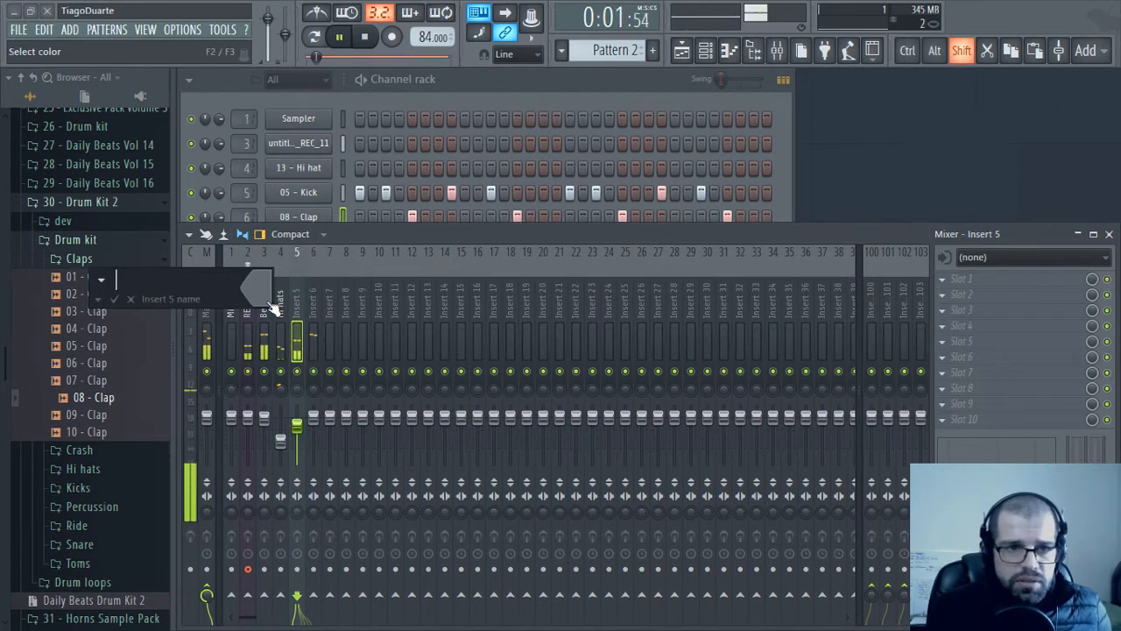
{"action": "type", "text": "Kick"}
{"action": "key", "text": "Return"}
Rename mixer track 6 as Clap and lower its fader to about -3.3 dB
{"action": "key", "text": "Right"}
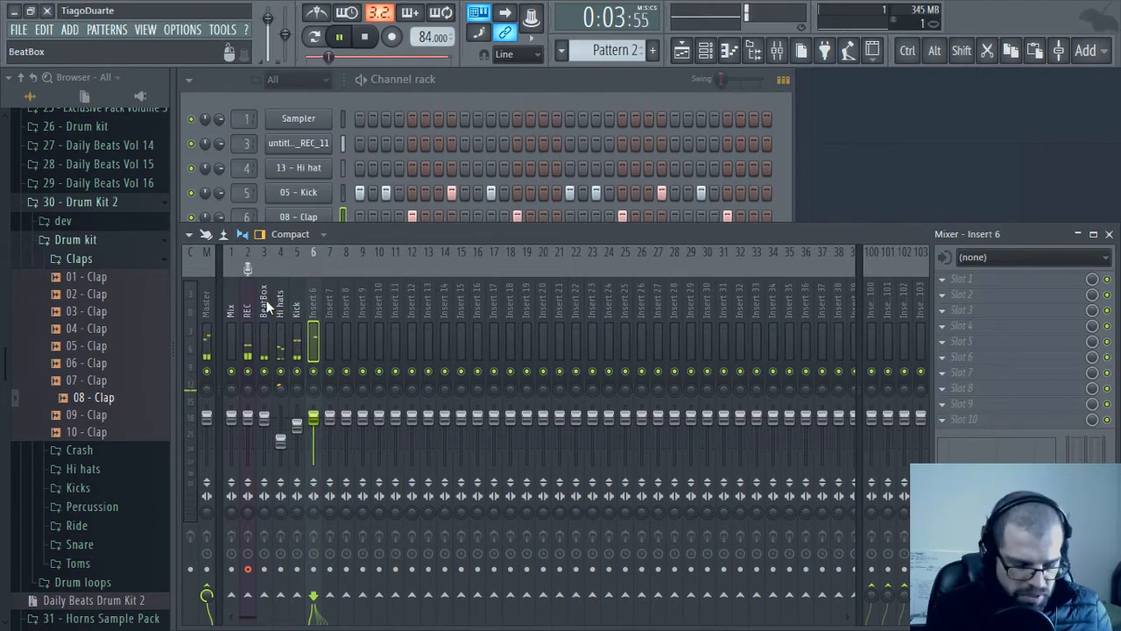
{"action": "key", "text": "F2"}
{"action": "type", "text": "p"}
{"action": "key", "text": "Return"}
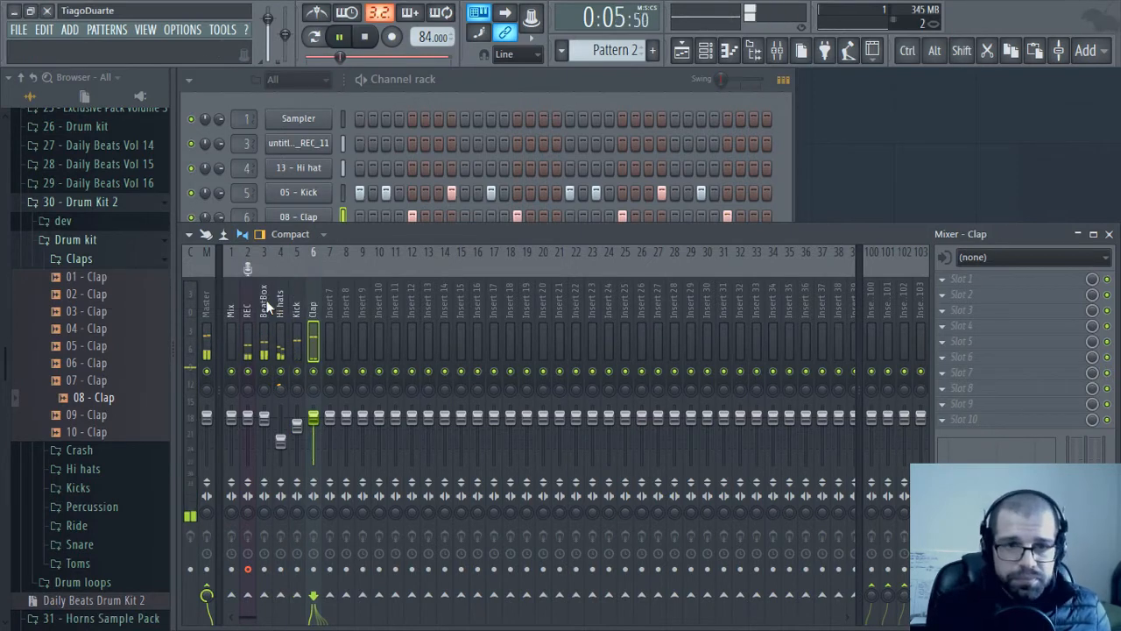
{"action": "left_click_drag", "start_coordinate": [317, 423], "coordinate": [317, 428]}
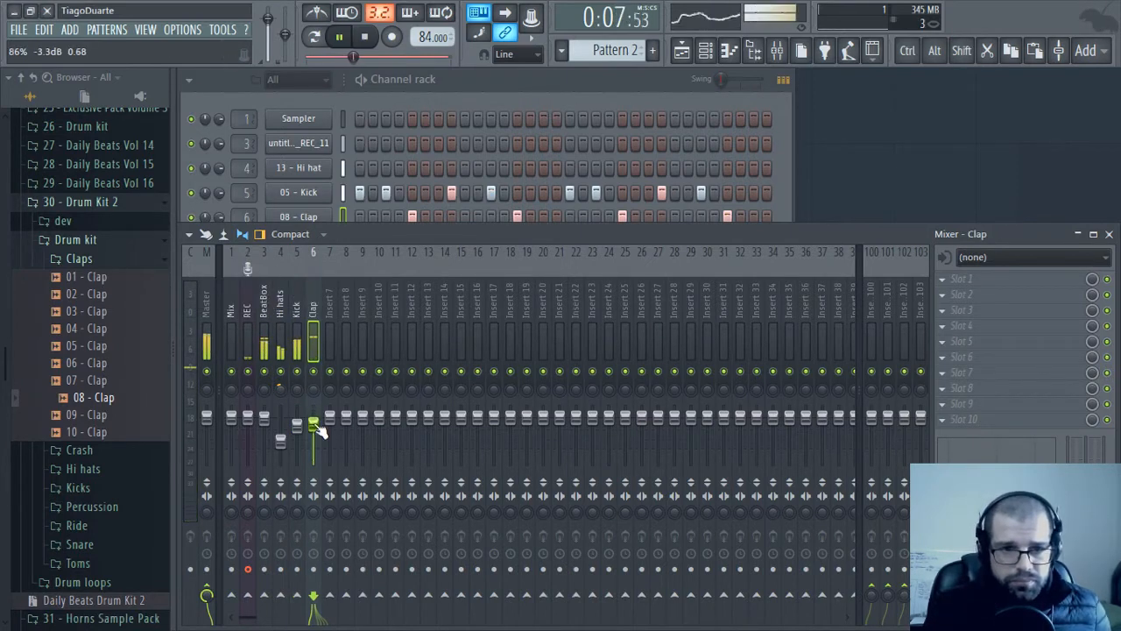
Route the BeatBox, Hi hats, Kick and Clap tracks only to the Mix track, and lower the Hi hats fader slightly
{"action": "left_click_drag", "start_coordinate": [314, 311], "coordinate": [263, 311]}
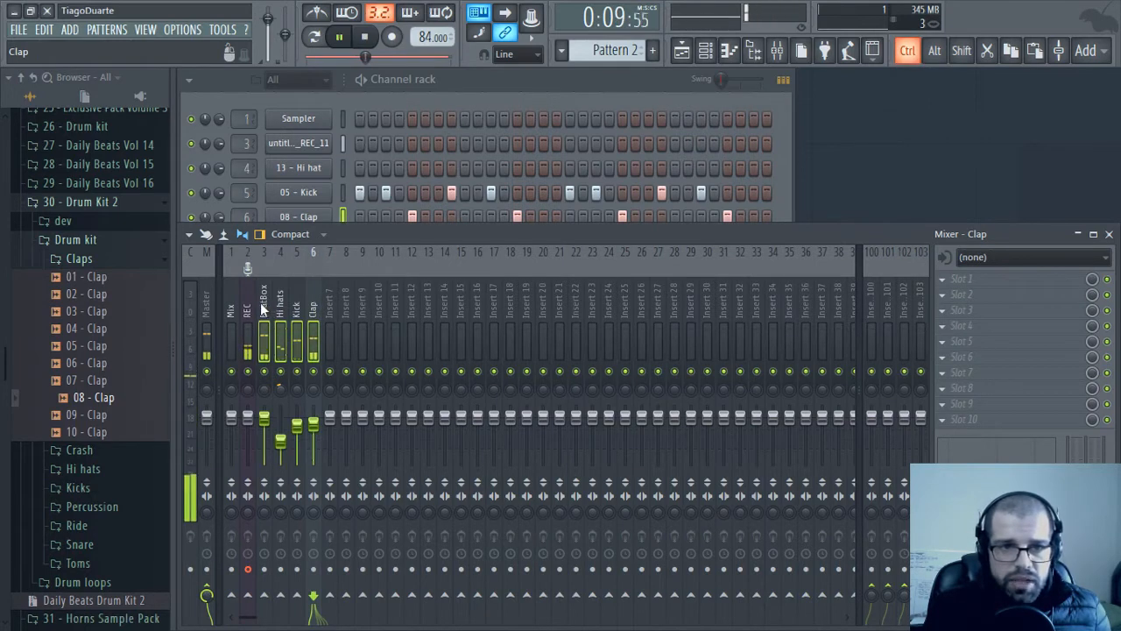
{"action": "right_click", "coordinate": [235, 603]}
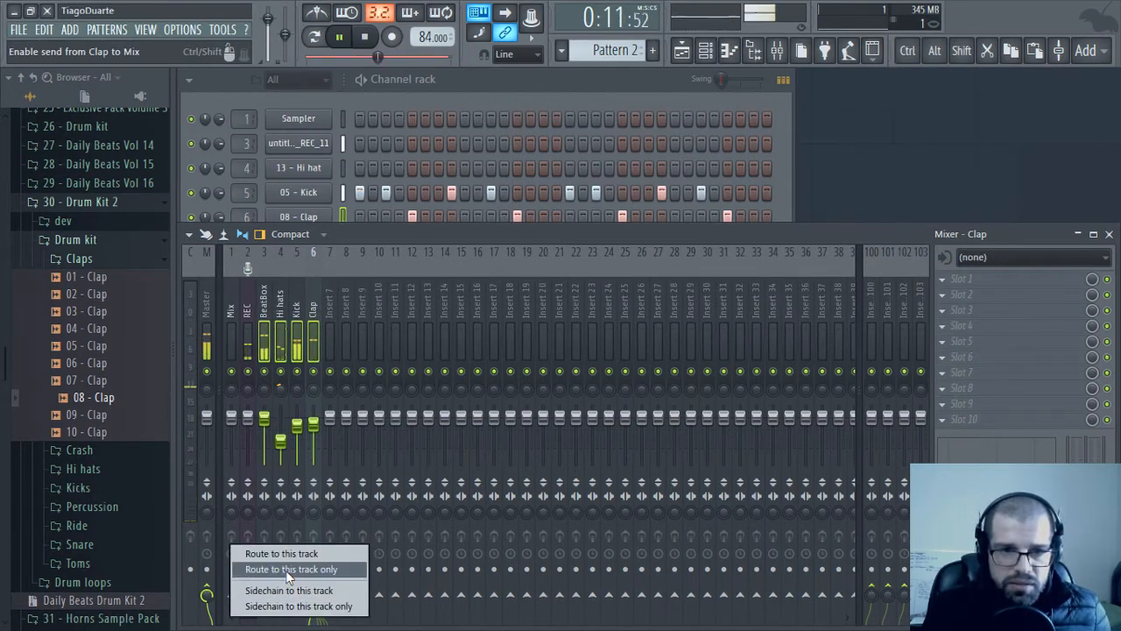
{"action": "left_click", "coordinate": [280, 568]}
{"action": "left_click", "coordinate": [229, 309]}
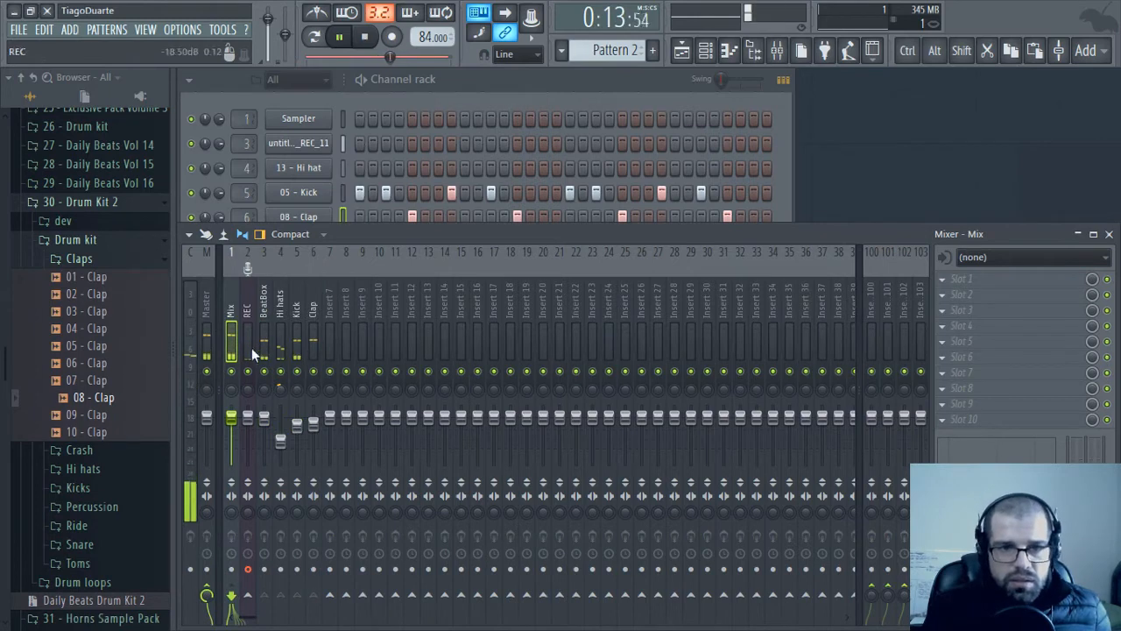
{"action": "left_click_drag", "start_coordinate": [281, 437], "coordinate": [282, 454]}
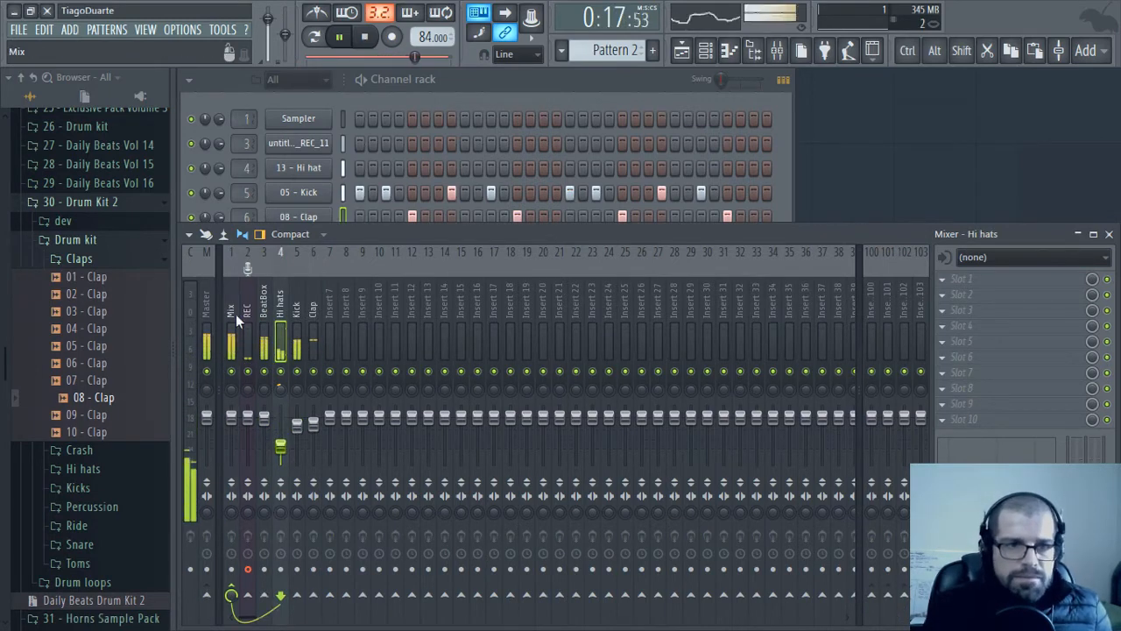
Collapse the Drum Kit 2 folder, stop playback and play the arrangement from the beginning to review the beat
{"action": "left_click", "coordinate": [87, 240]}
{"action": "left_click", "coordinate": [99, 205]}
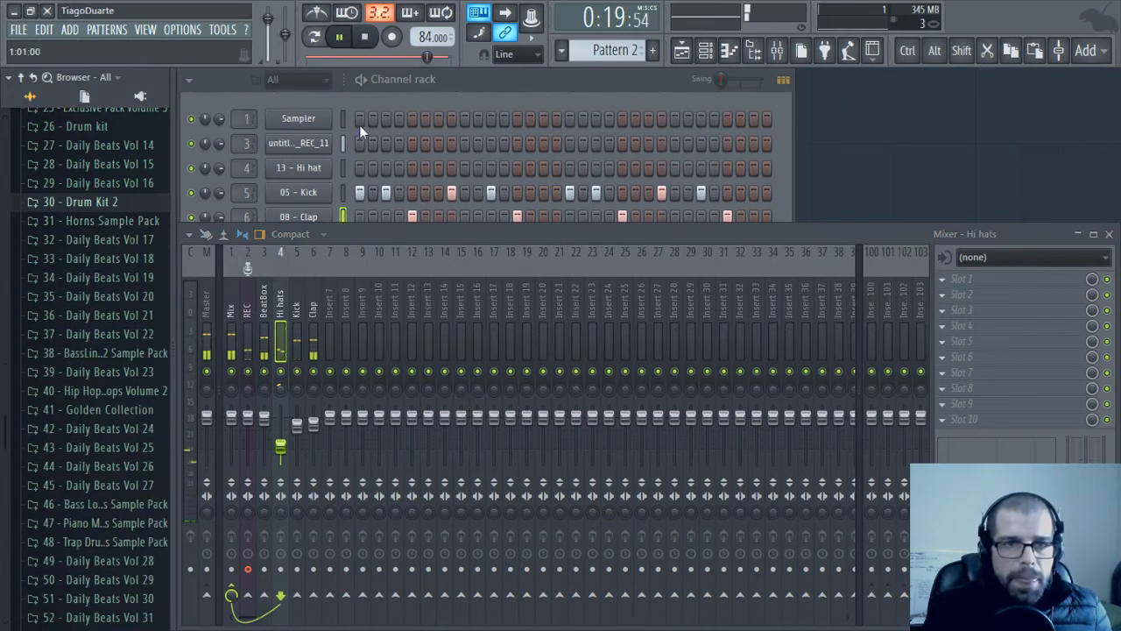
{"action": "left_click", "coordinate": [425, 104]}
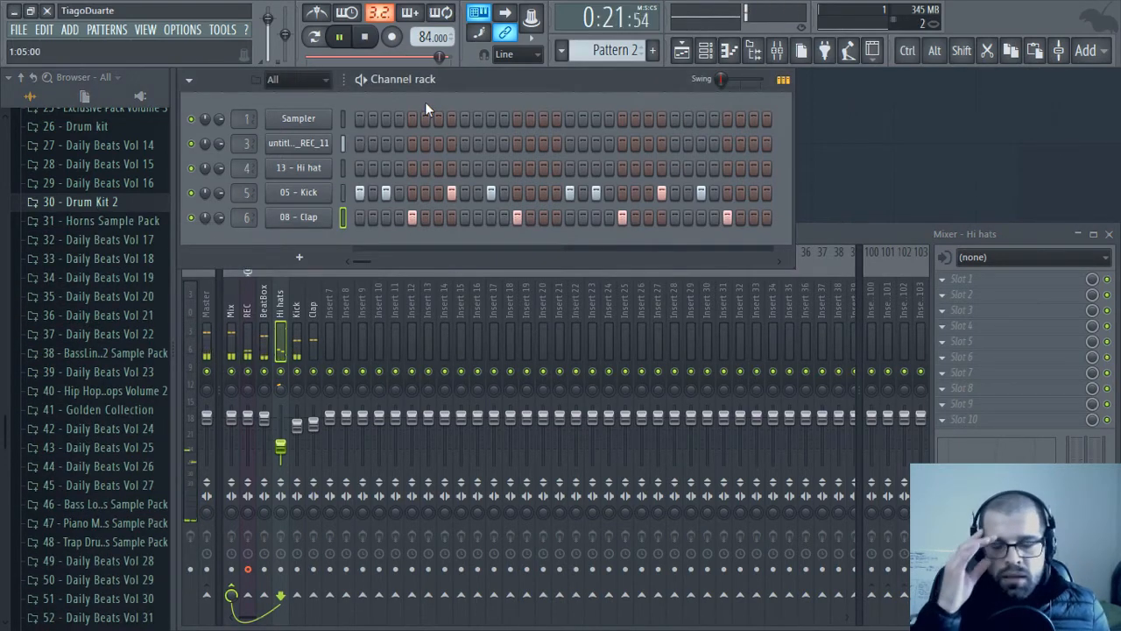
{"action": "key", "text": "space"}
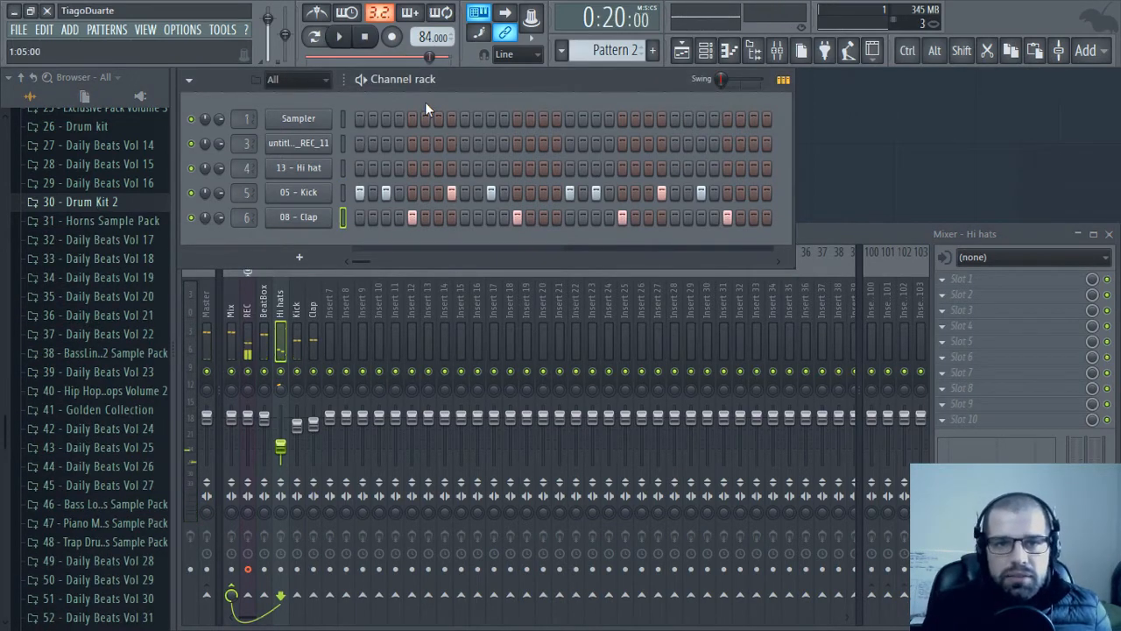
{"action": "left_click", "coordinate": [378, 39]}
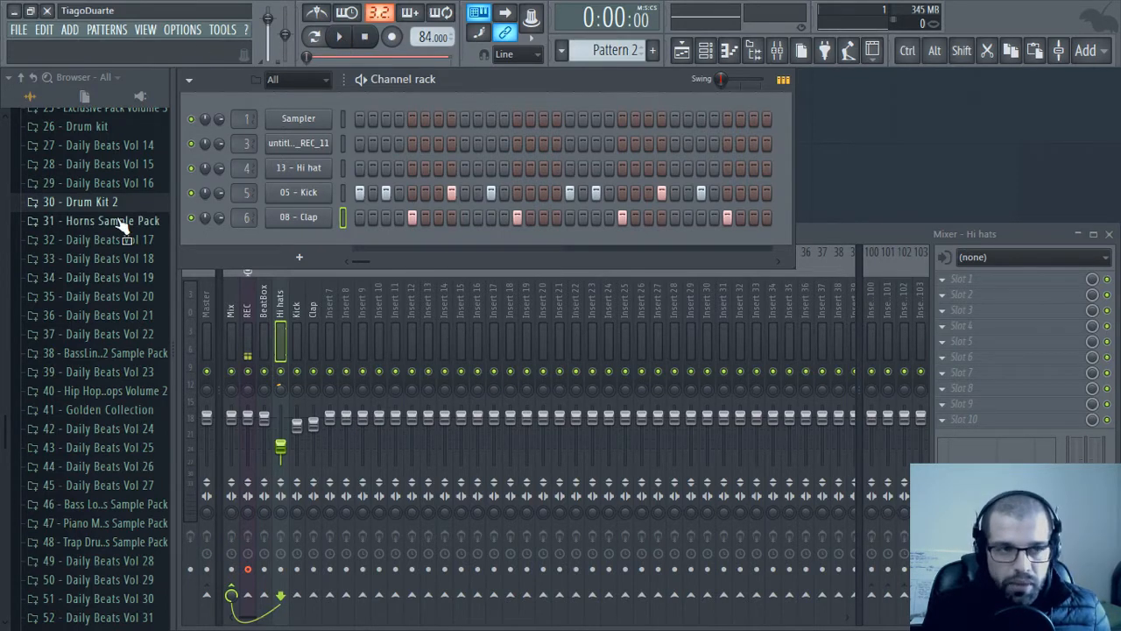
{"action": "key", "text": "space"}
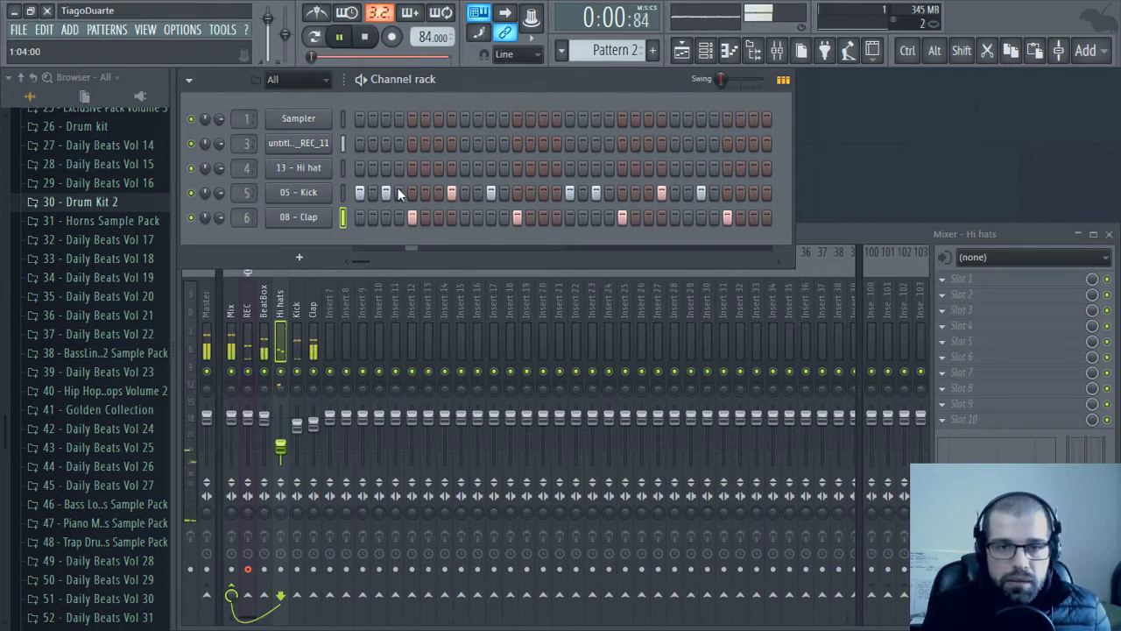
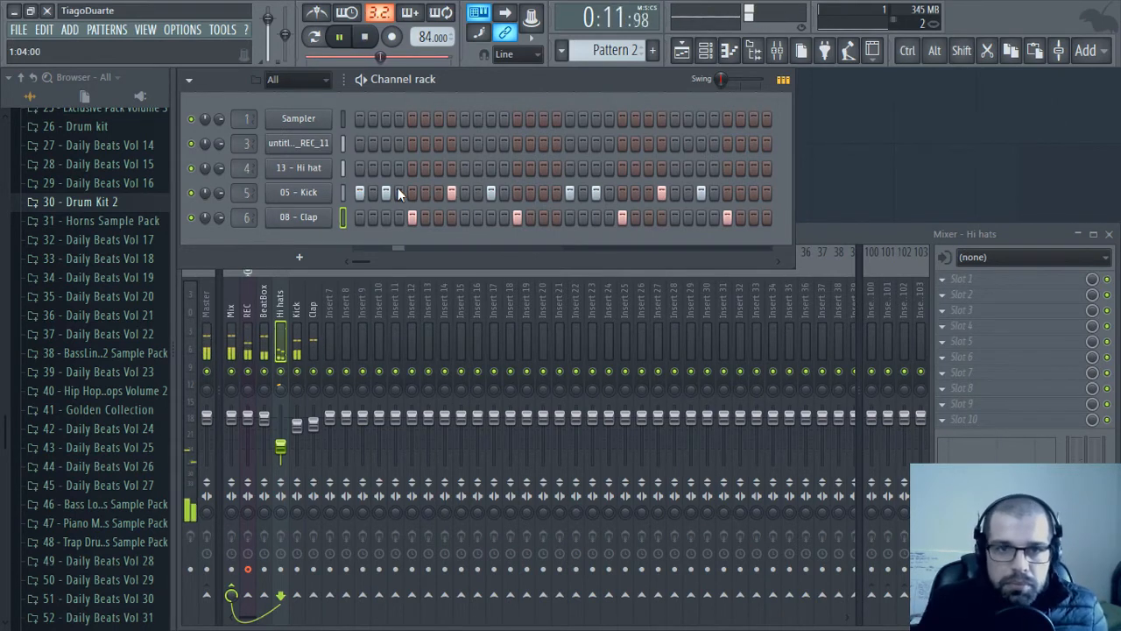
Stop playback, select the REC mixer track and bring up the playlist
{"action": "key", "text": "space"}
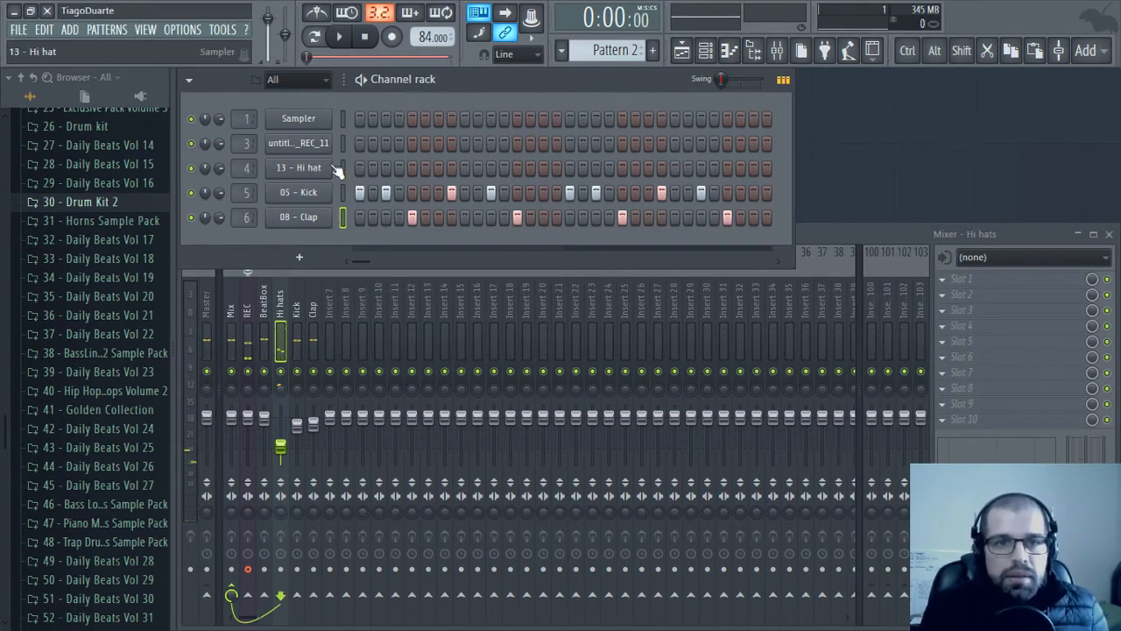
{"action": "left_click", "coordinate": [253, 300]}
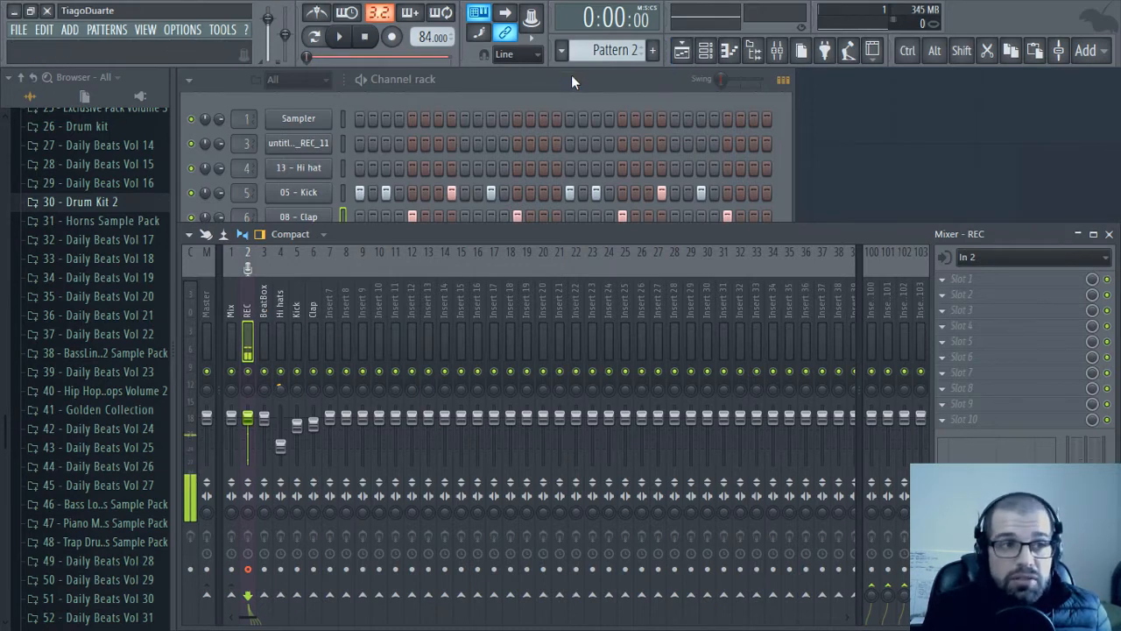
{"action": "left_click", "coordinate": [681, 50]}
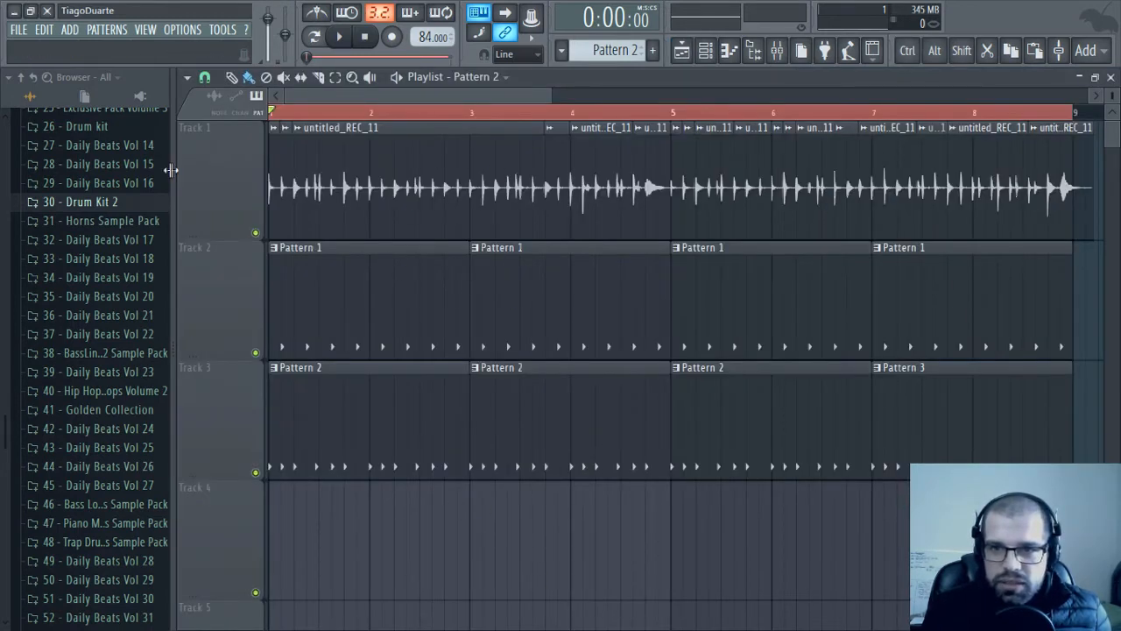
{"action": "left_click", "coordinate": [391, 37]}
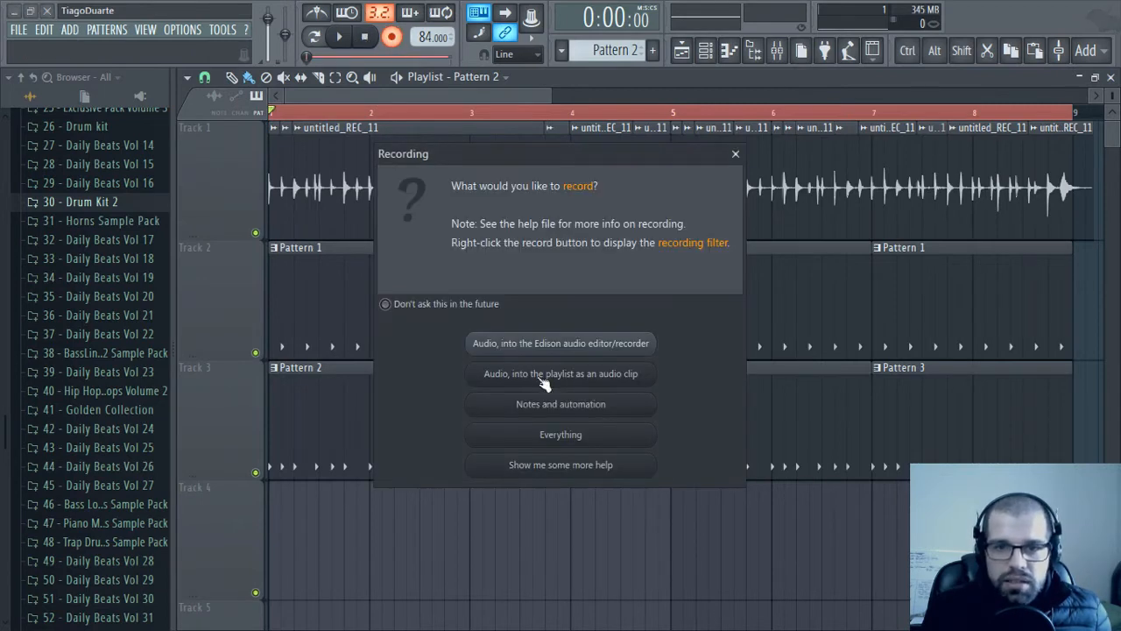
{"action": "left_click", "coordinate": [735, 154]}
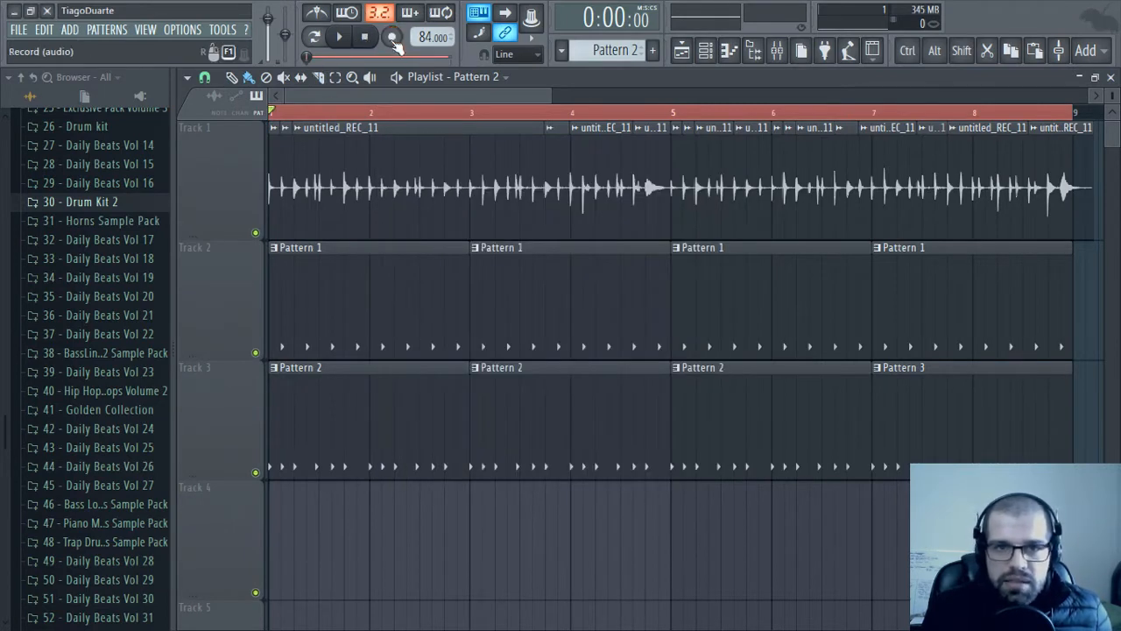
{"action": "left_click", "coordinate": [779, 51]}
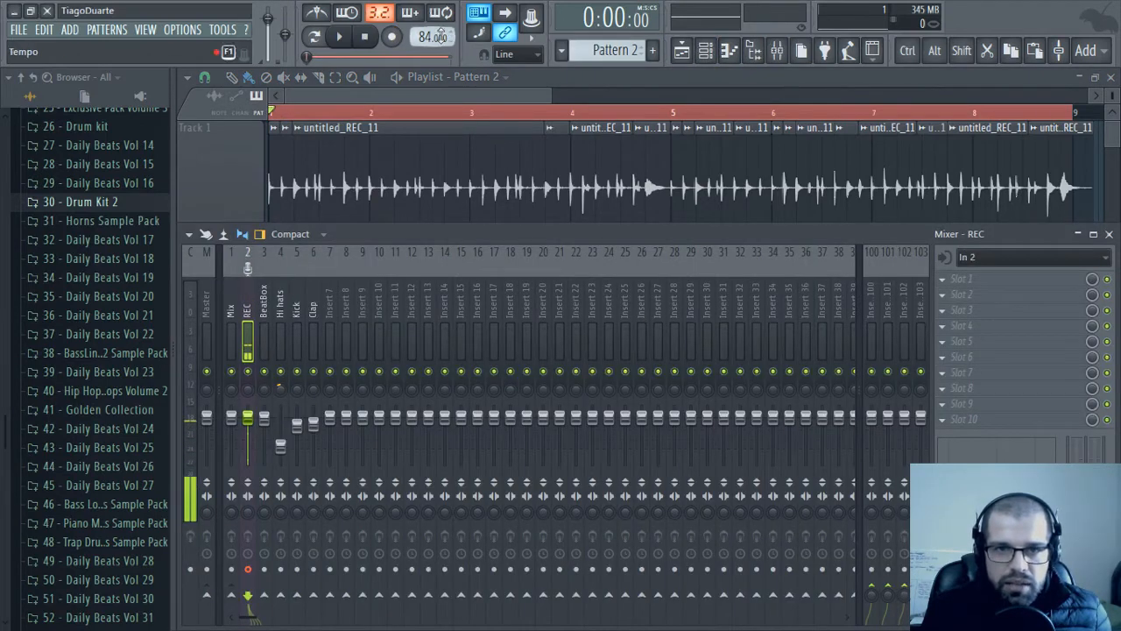
{"action": "left_click", "coordinate": [473, 96]}
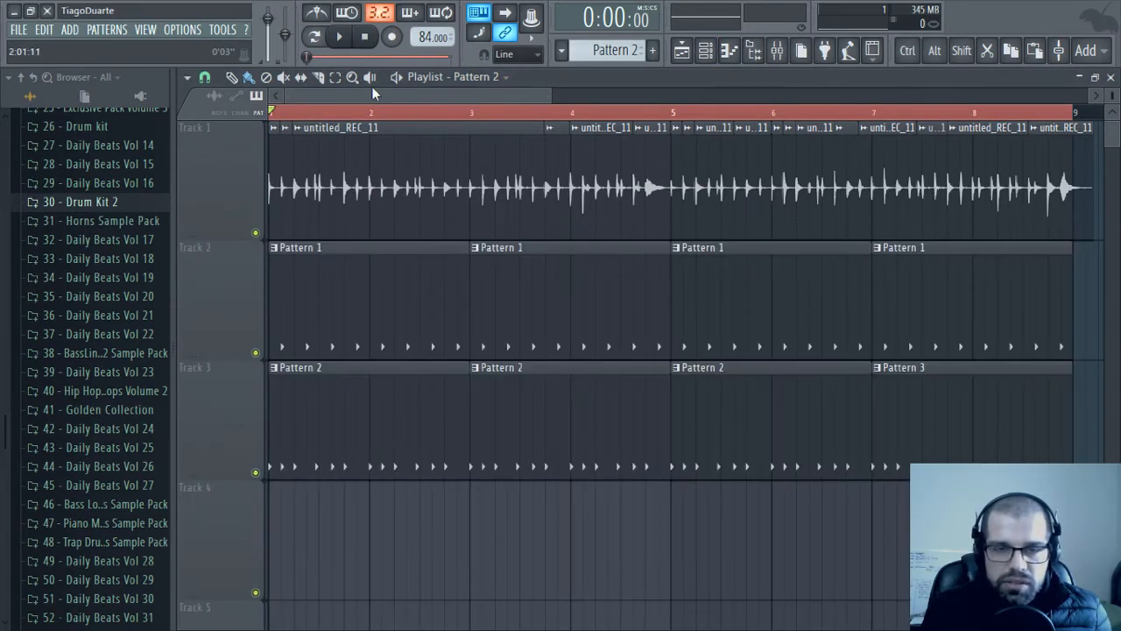
Record a new audio take over the beat into the playlist as an audio clip, and disarm recording
{"action": "left_click", "coordinate": [394, 38]}
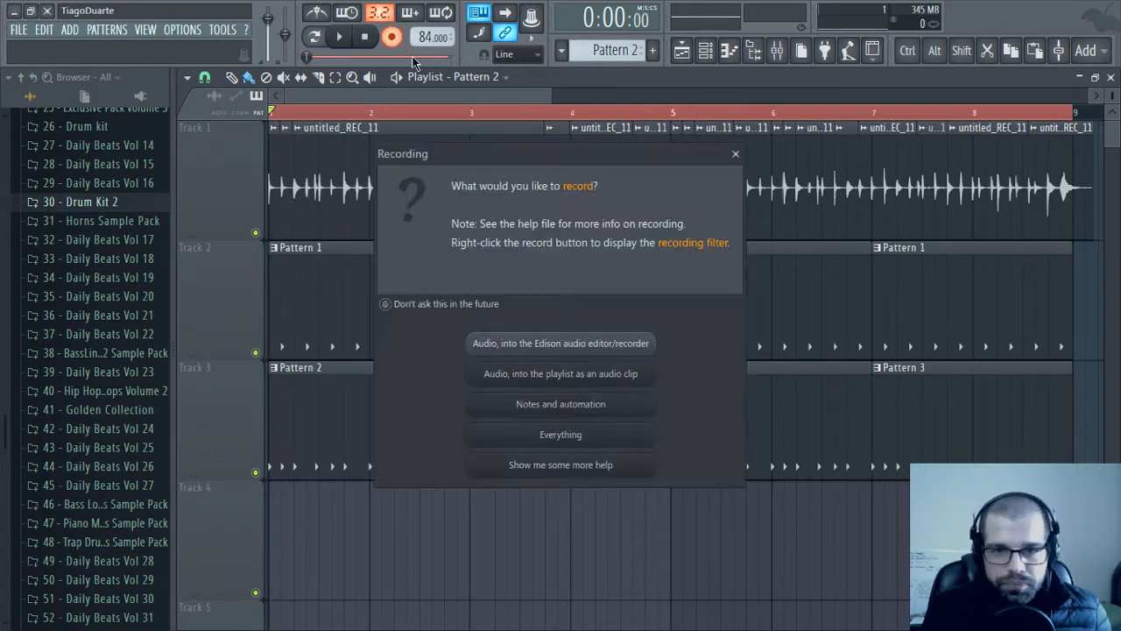
{"action": "left_click", "coordinate": [589, 377]}
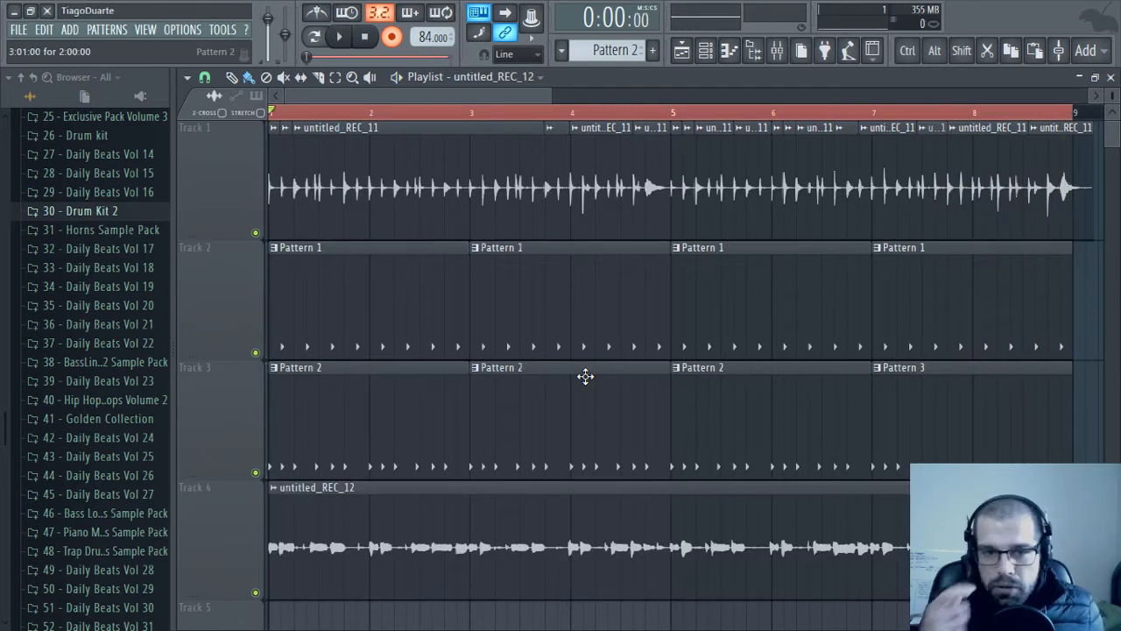
{"action": "left_click", "coordinate": [393, 38]}
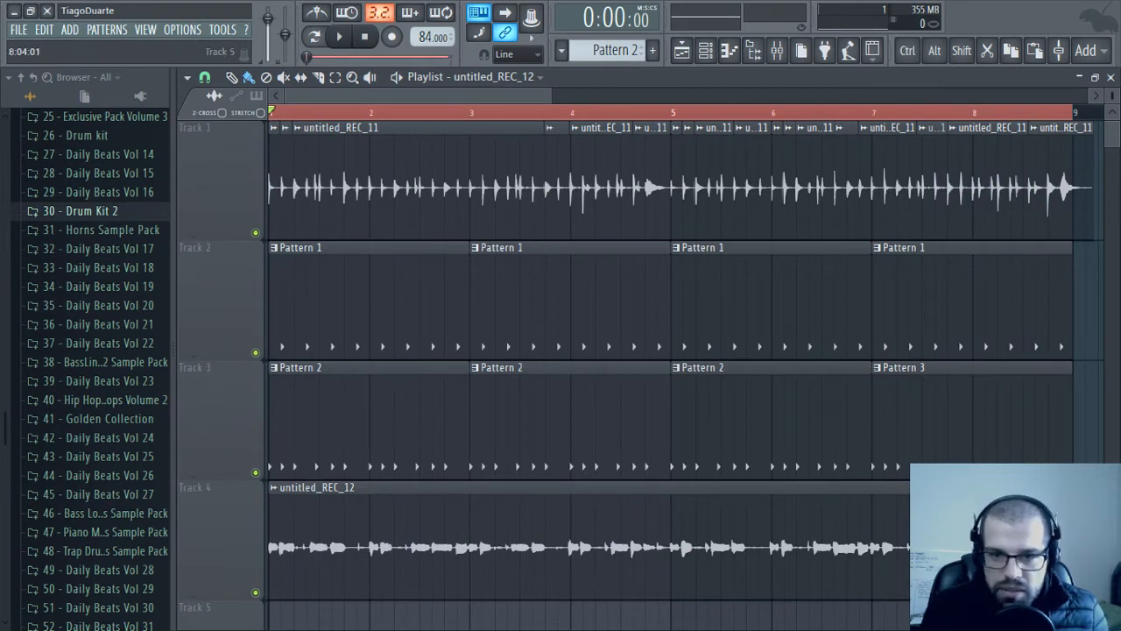
Examine the untitled_REC_12 waveform along the whole timeline, comparing its timing with the kick hits above
{"action": "scroll", "coordinate": [418, 566], "scroll_direction": "up", "scroll_amount": 4, "text": "ctrl"}
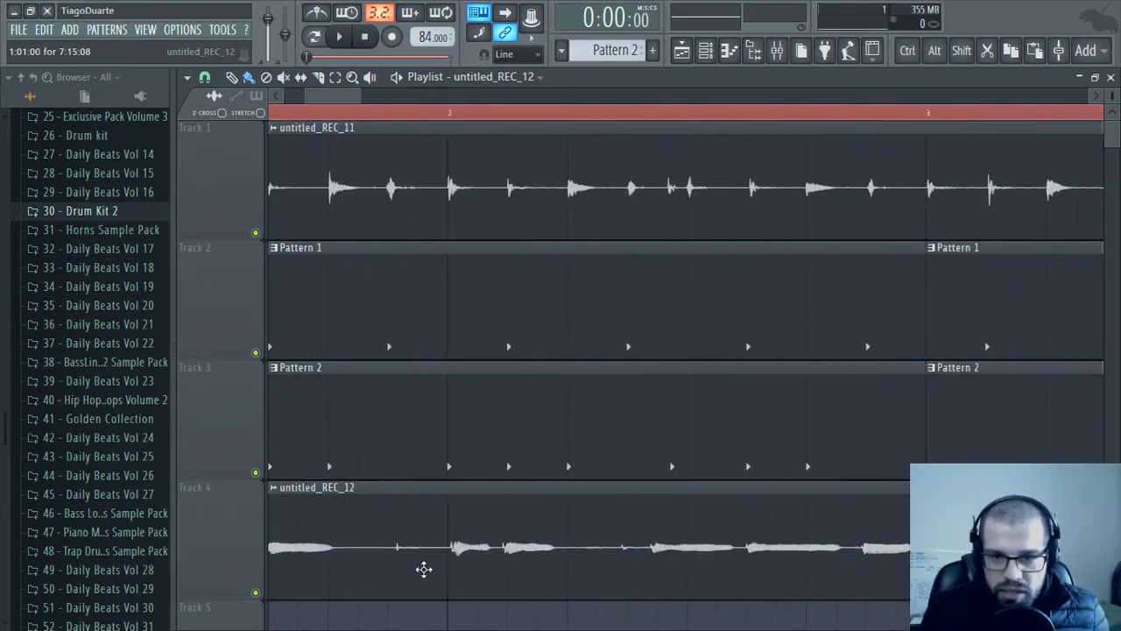
{"action": "scroll", "coordinate": [451, 575], "scroll_direction": "down", "scroll_amount": 2, "text": "ctrl"}
{"action": "left_click_drag", "start_coordinate": [523, 538], "coordinate": [828, 447]}
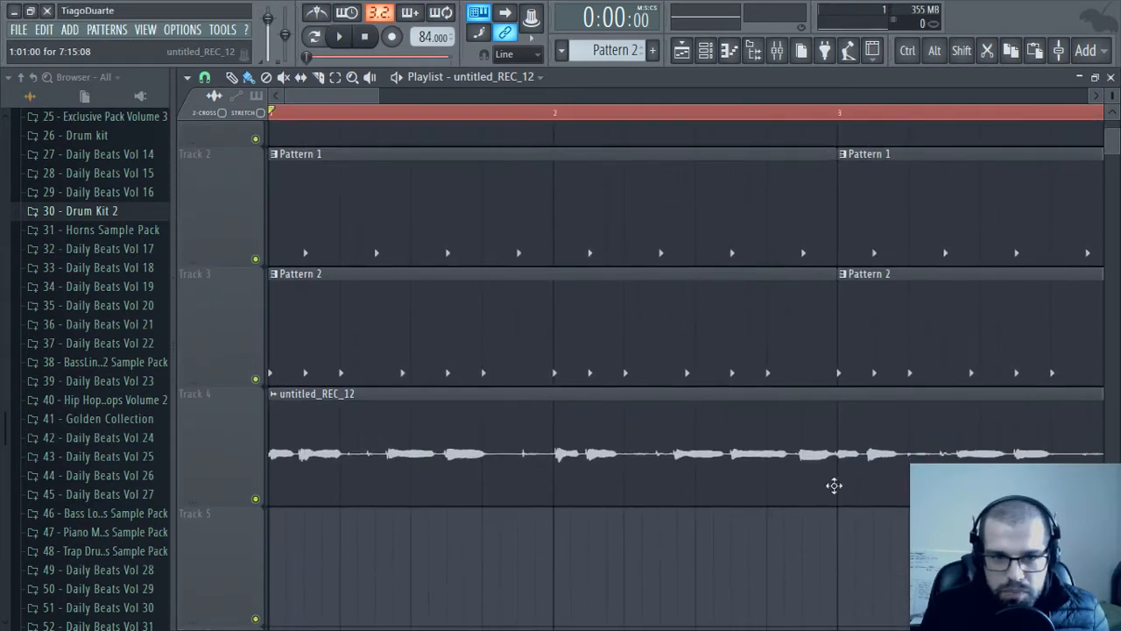
{"action": "left_click_drag", "start_coordinate": [333, 489], "coordinate": [604, 510]}
{"action": "left_click_drag", "start_coordinate": [800, 526], "coordinate": [455, 531]}
{"action": "left_click_drag", "start_coordinate": [860, 499], "coordinate": [730, 507]}
{"action": "left_click_drag", "start_coordinate": [1022, 505], "coordinate": [566, 447]}
{"action": "left_click_drag", "start_coordinate": [785, 459], "coordinate": [612, 457]}
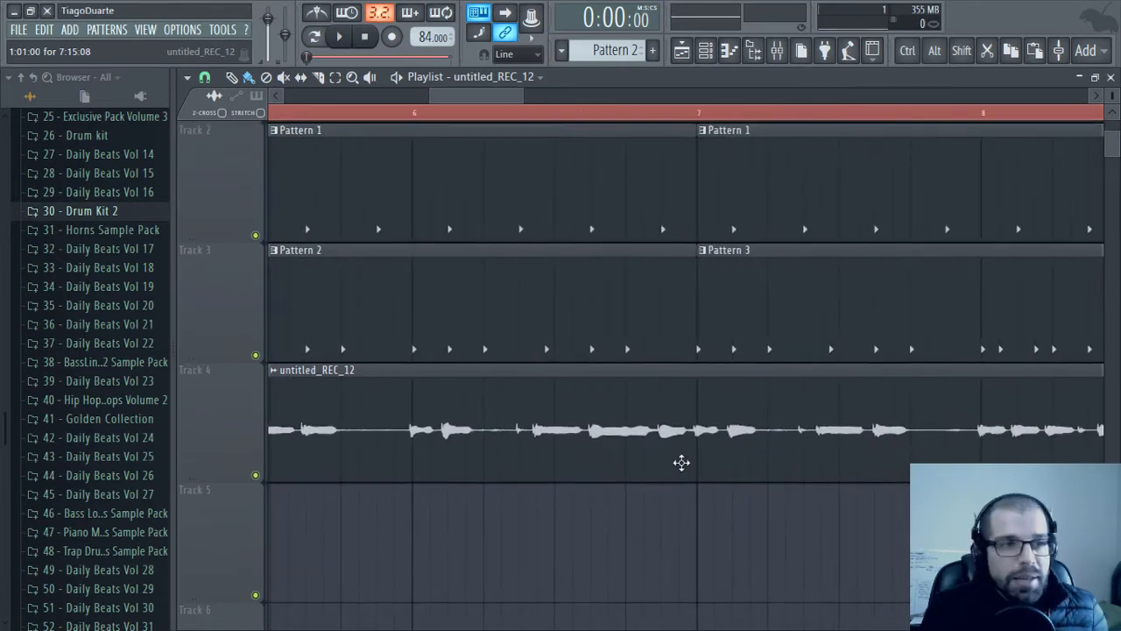
{"action": "left_click_drag", "start_coordinate": [1024, 490], "coordinate": [668, 461]}
{"action": "left_click_drag", "start_coordinate": [626, 428], "coordinate": [1076, 443]}
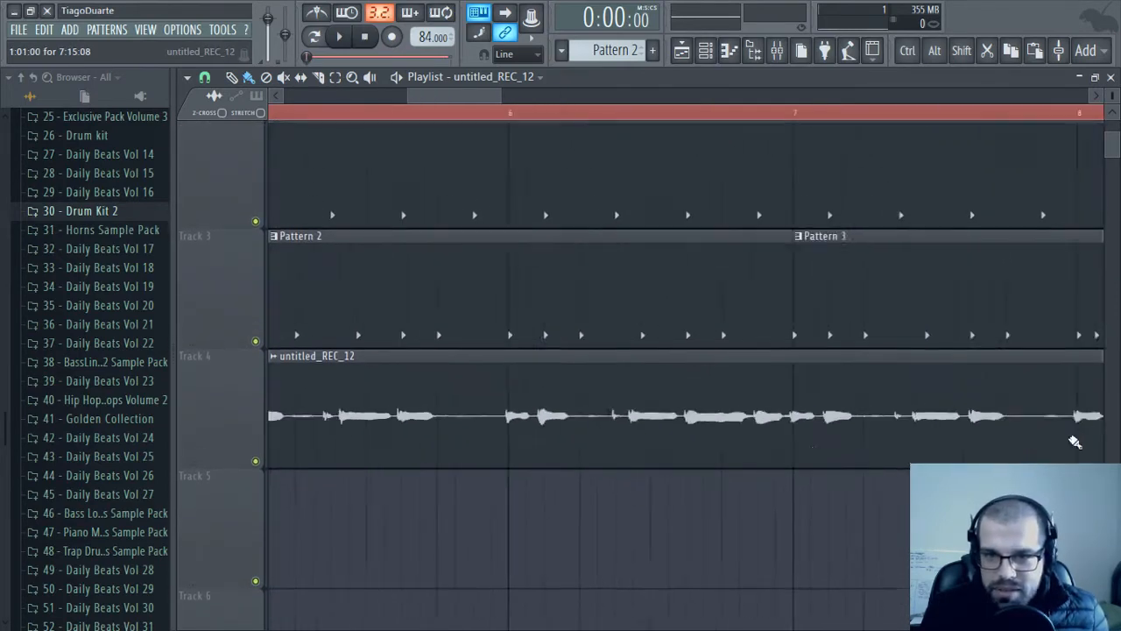
{"action": "left_click_drag", "start_coordinate": [571, 433], "coordinate": [1050, 441]}
{"action": "left_click_drag", "start_coordinate": [516, 427], "coordinate": [1013, 437]}
{"action": "left_click_drag", "start_coordinate": [568, 430], "coordinate": [780, 435]}
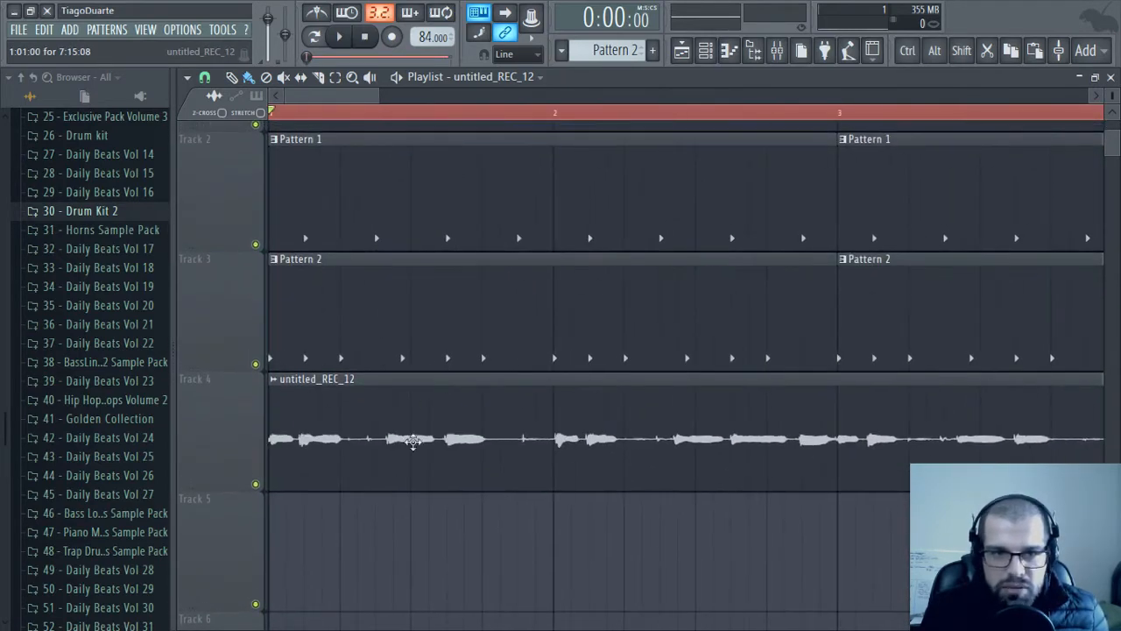
{"action": "left_click_drag", "start_coordinate": [359, 401], "coordinate": [751, 370]}
Hide the browser and close the playlist after a brief playback check
{"action": "left_click", "coordinate": [752, 50]}
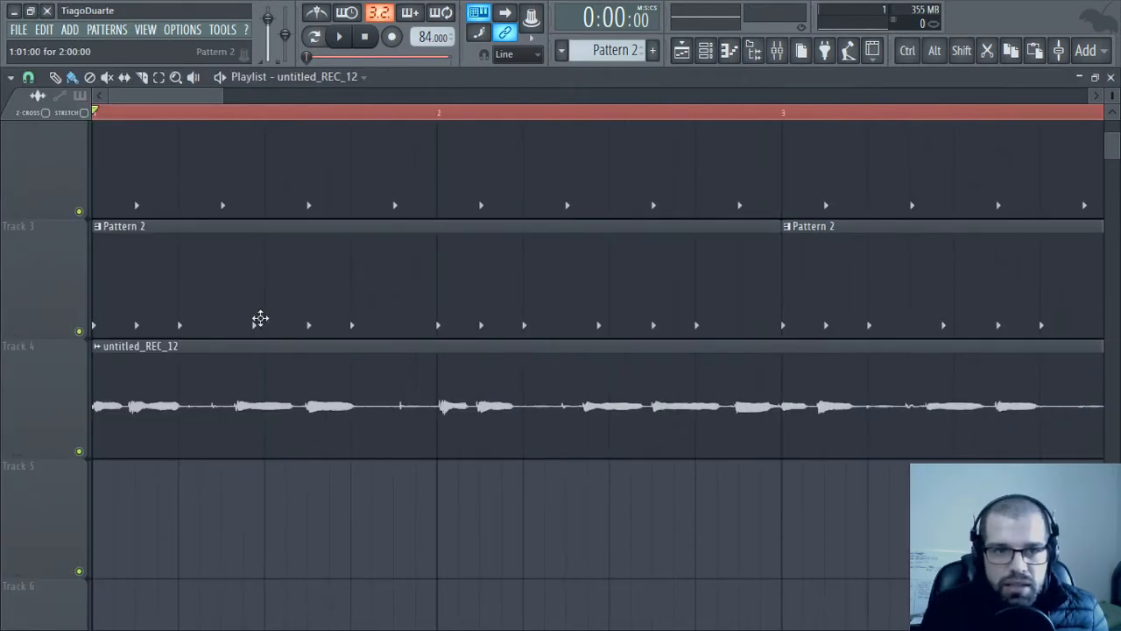
{"action": "key", "text": "space"}
{"action": "key", "text": "space"}
{"action": "left_click", "coordinate": [1111, 77]}
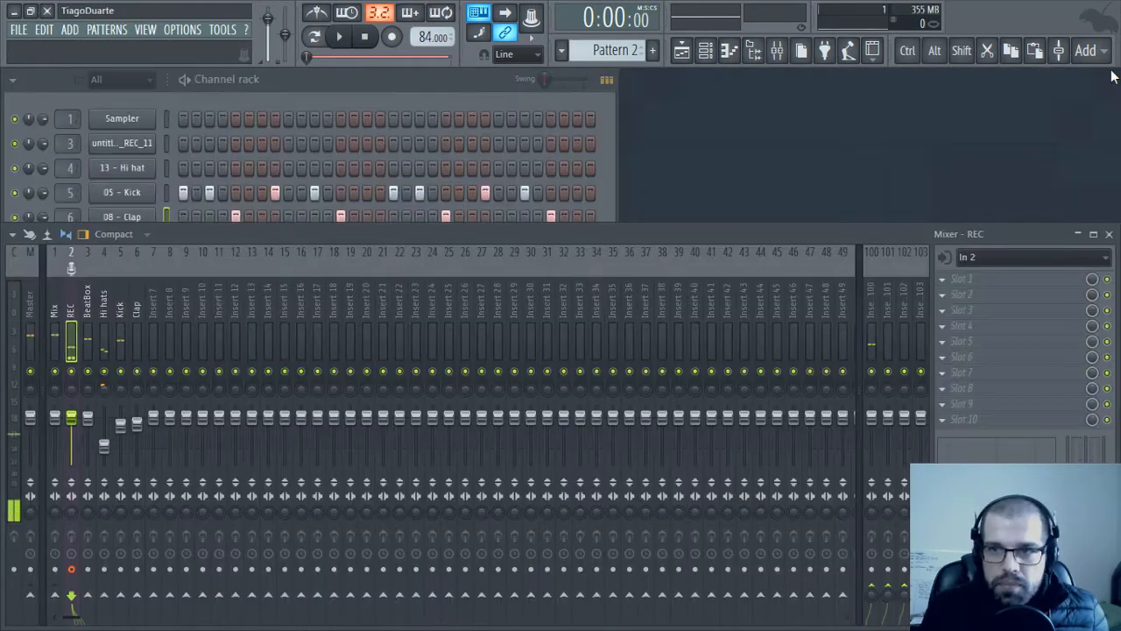
Assign the untitled_REC_12 channel in the channel rack to mixer track 7
{"action": "left_click", "coordinate": [312, 91]}
{"action": "left_click", "coordinate": [68, 242]}
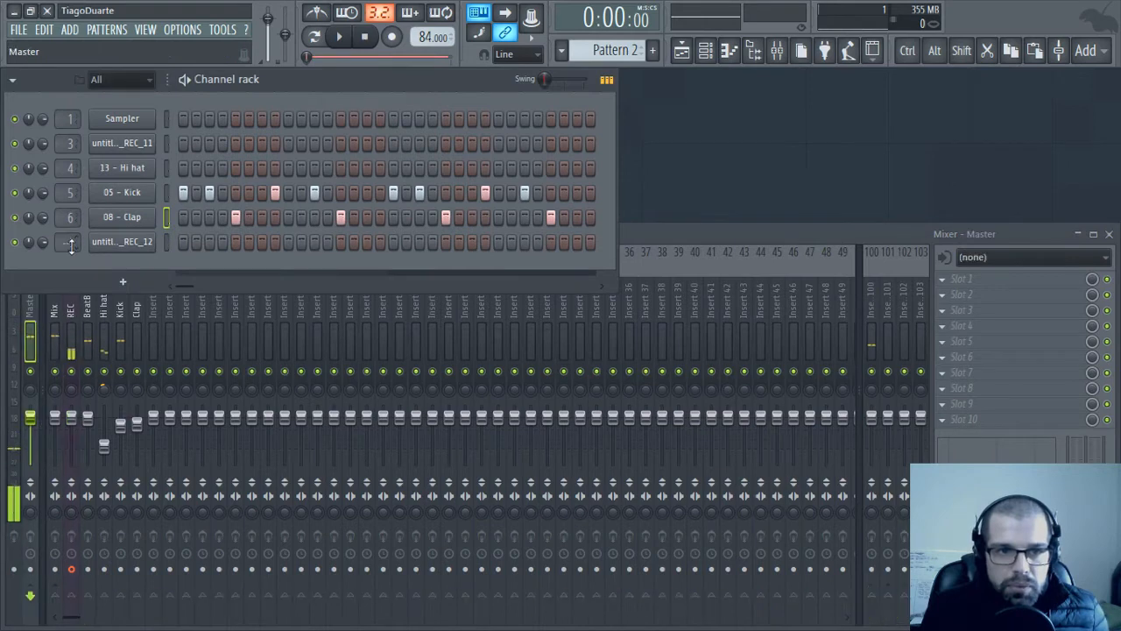
{"action": "scroll", "coordinate": [68, 242], "scroll_direction": "up", "scroll_amount": 7}
Route mixer track 7 only to the Mix track and balance its fader slightly lower against the beat
{"action": "left_click", "coordinate": [161, 305]}
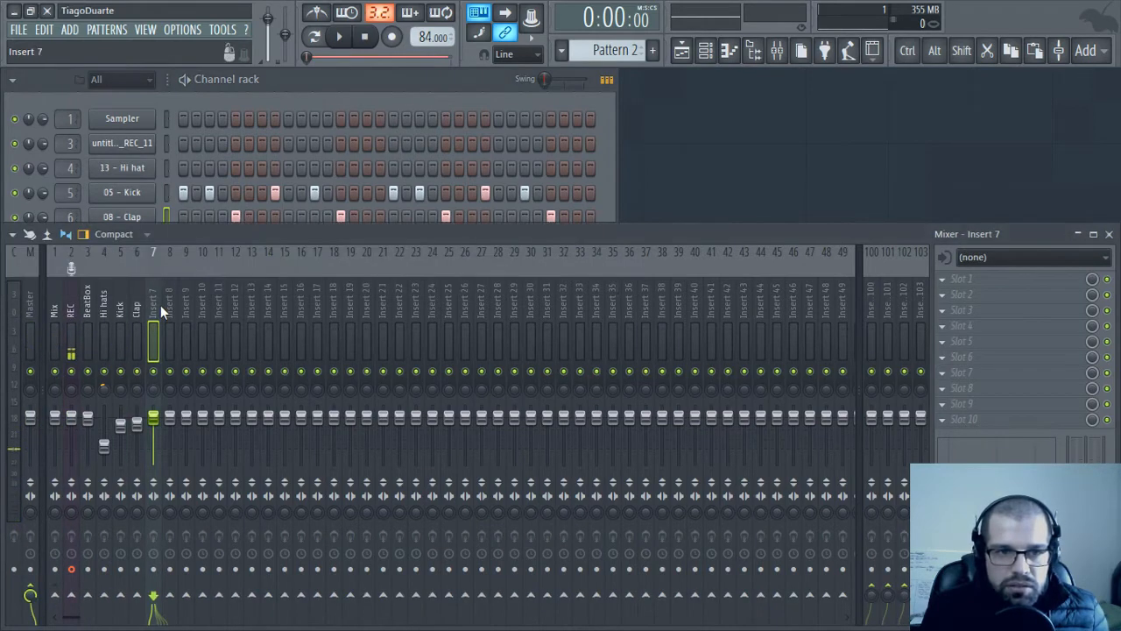
{"action": "left_click_drag", "start_coordinate": [154, 418], "coordinate": [154, 433]}
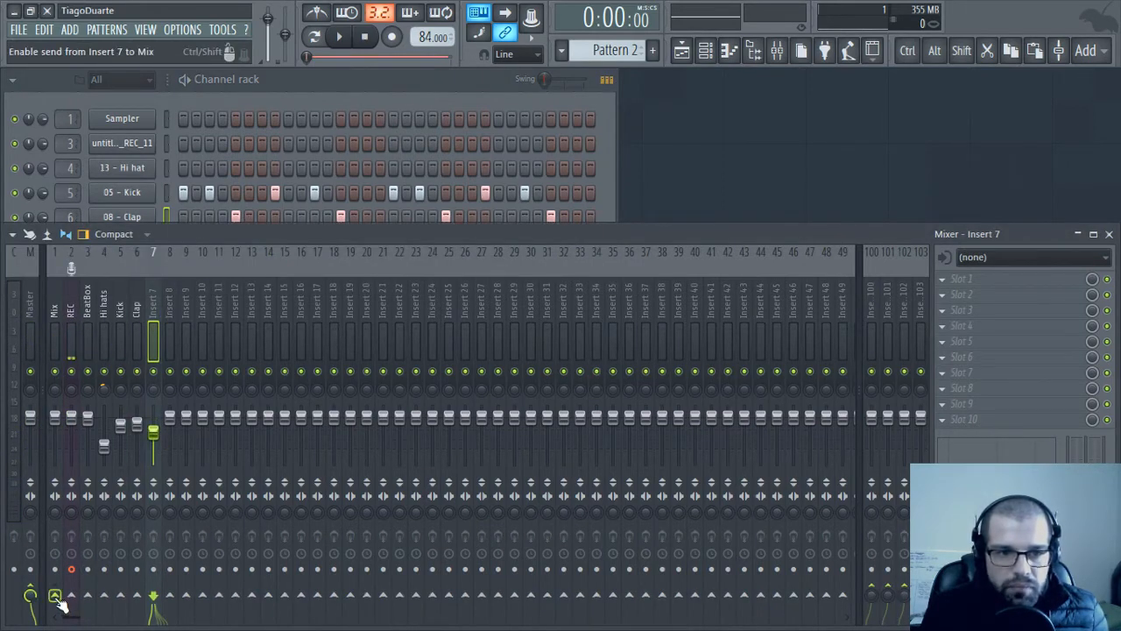
{"action": "right_click", "coordinate": [54, 595]}
{"action": "left_click", "coordinate": [94, 570]}
{"action": "left_click", "coordinate": [431, 100]}
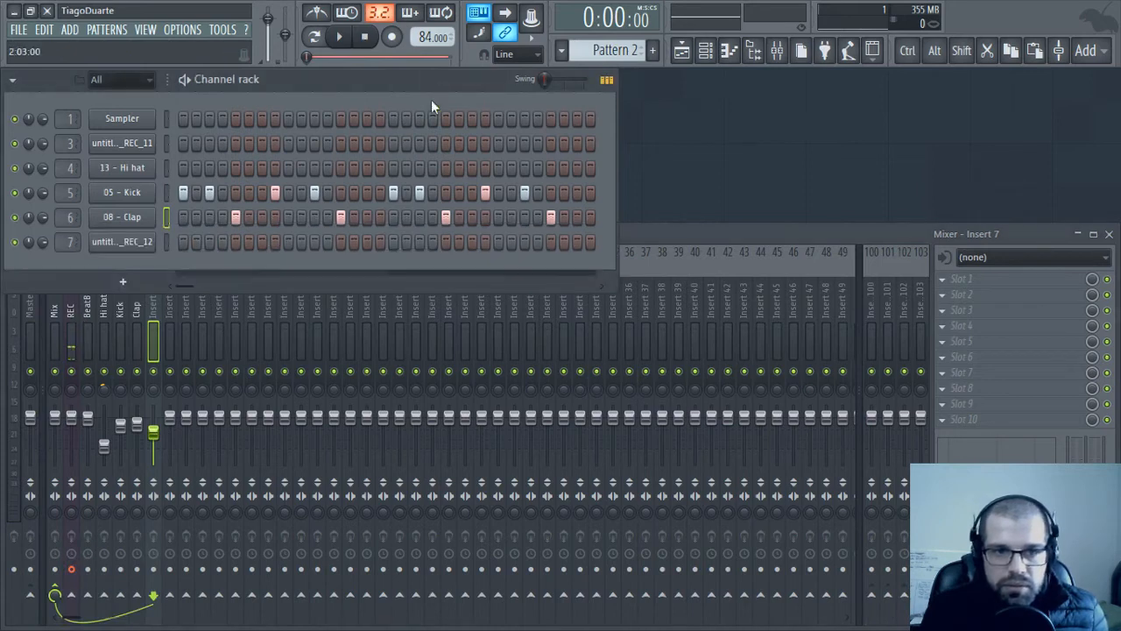
{"action": "left_click_drag", "start_coordinate": [155, 433], "coordinate": [155, 424]}
{"action": "key", "text": "space"}
{"action": "left_click", "coordinate": [379, 84]}
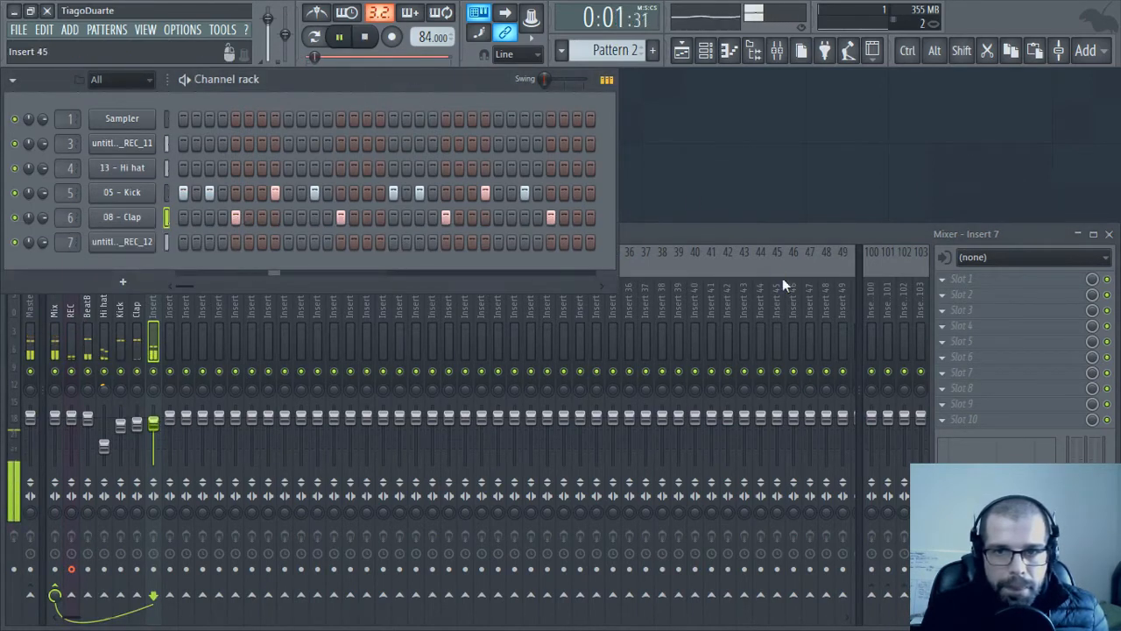
{"action": "key", "text": "space"}
Load the FidelityEQ effect into slot 1 of mixer track 7 and place its window over the mixer's middle
{"action": "left_click", "coordinate": [993, 280]}
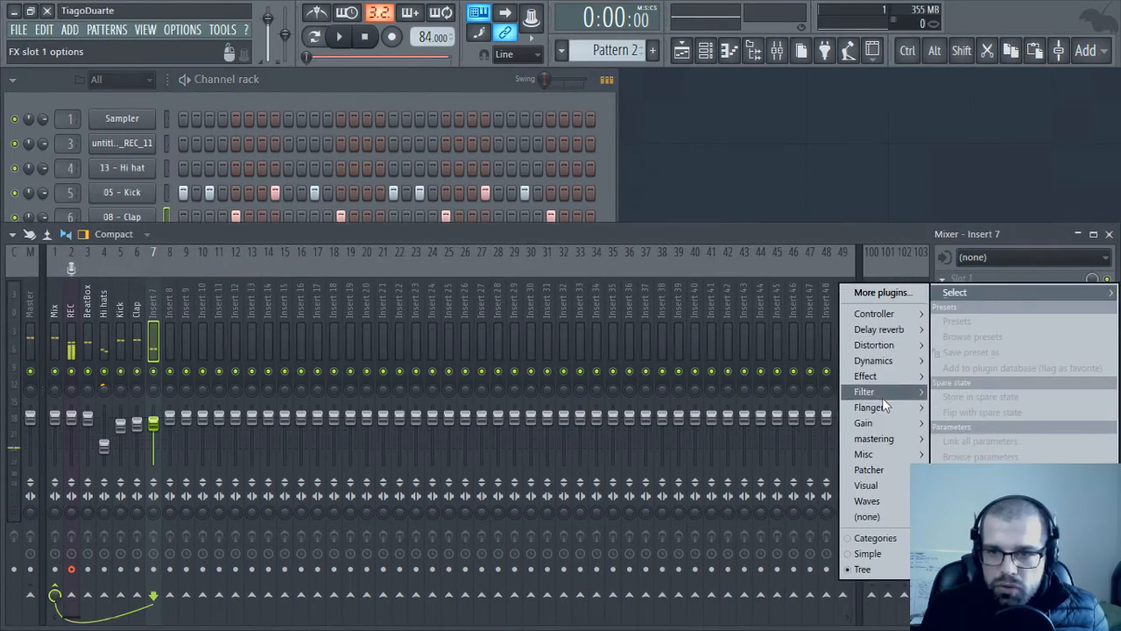
{"action": "mouse_move", "coordinate": [883, 375]}
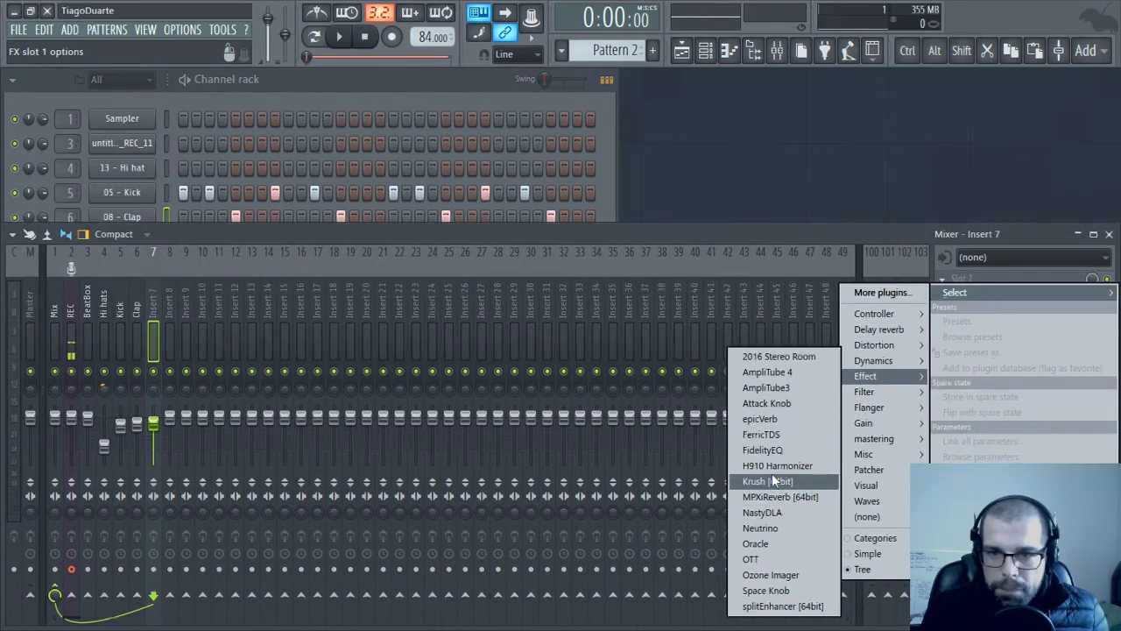
{"action": "left_click", "coordinate": [762, 449]}
{"action": "left_click_drag", "start_coordinate": [389, 93], "coordinate": [648, 165]}
Solo mixer track 7, start playback and lower FidelityEQ's low-pass frequency to about 408 Hz
{"action": "left_click_drag", "start_coordinate": [755, 298], "coordinate": [755, 368]}
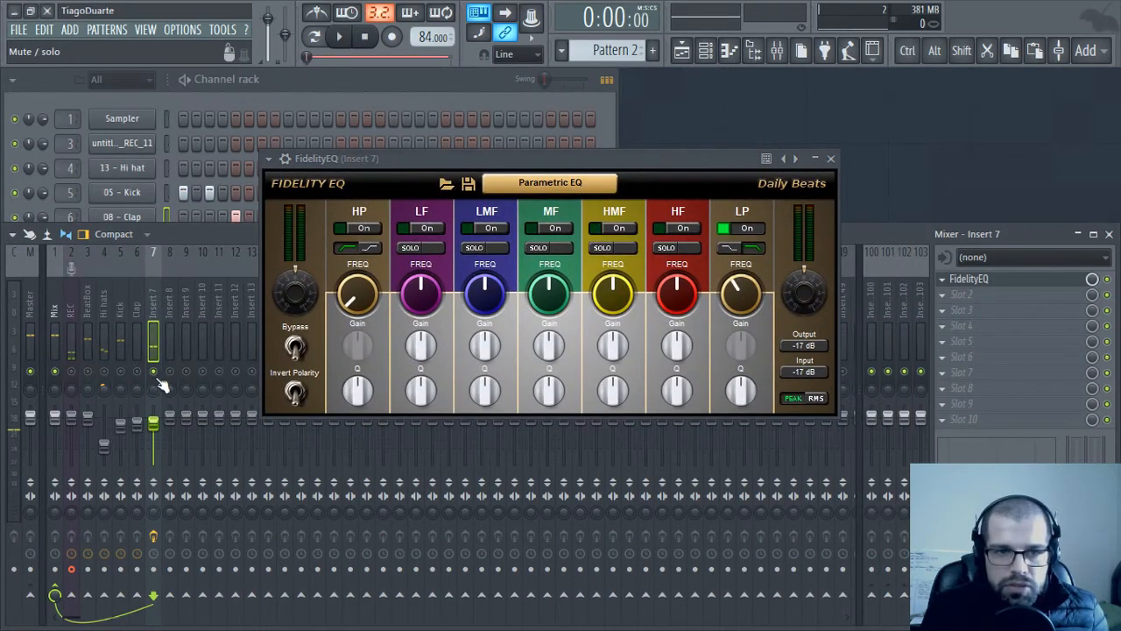
{"action": "key", "text": "space"}
{"action": "left_click_drag", "start_coordinate": [740, 298], "coordinate": [728, 352]}
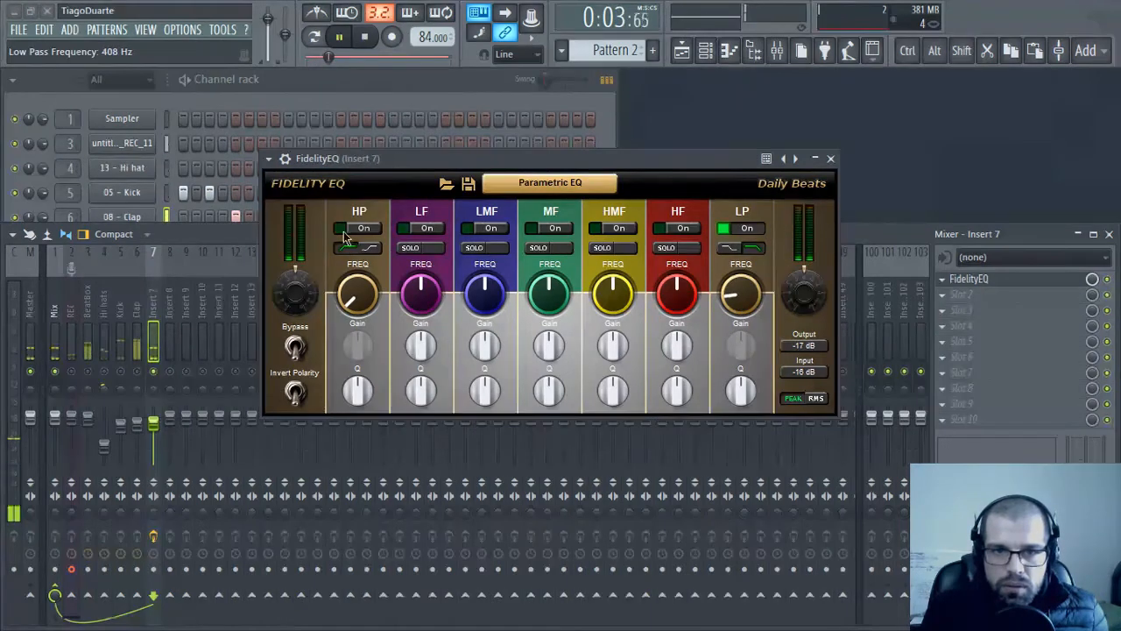
Enable FidelityEQ's LF band with an 8 dB gain, lower the low-pass frequency to about 220 Hz and close the equalizer
{"action": "left_click", "coordinate": [421, 230]}
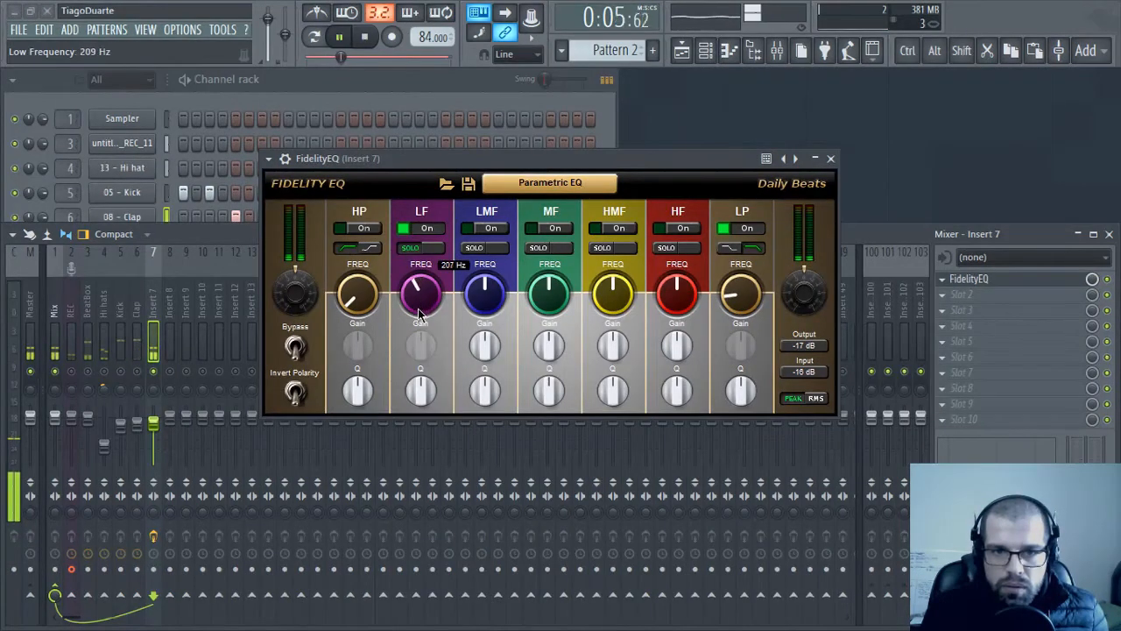
{"action": "left_click_drag", "start_coordinate": [420, 344], "coordinate": [403, 302]}
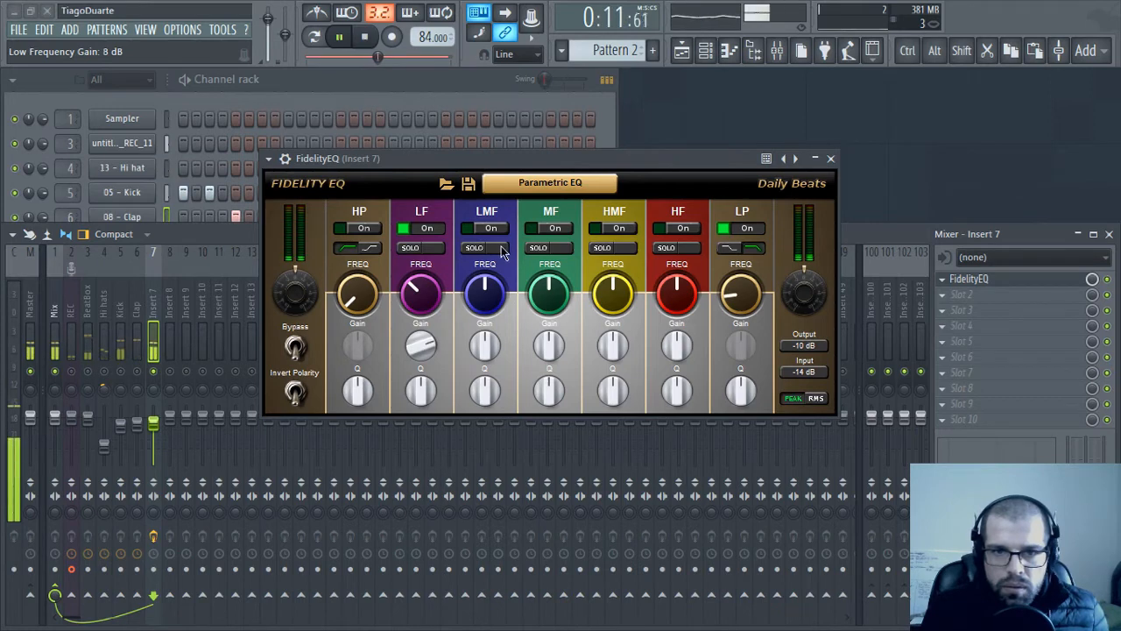
{"action": "left_click_drag", "start_coordinate": [743, 282], "coordinate": [749, 302]}
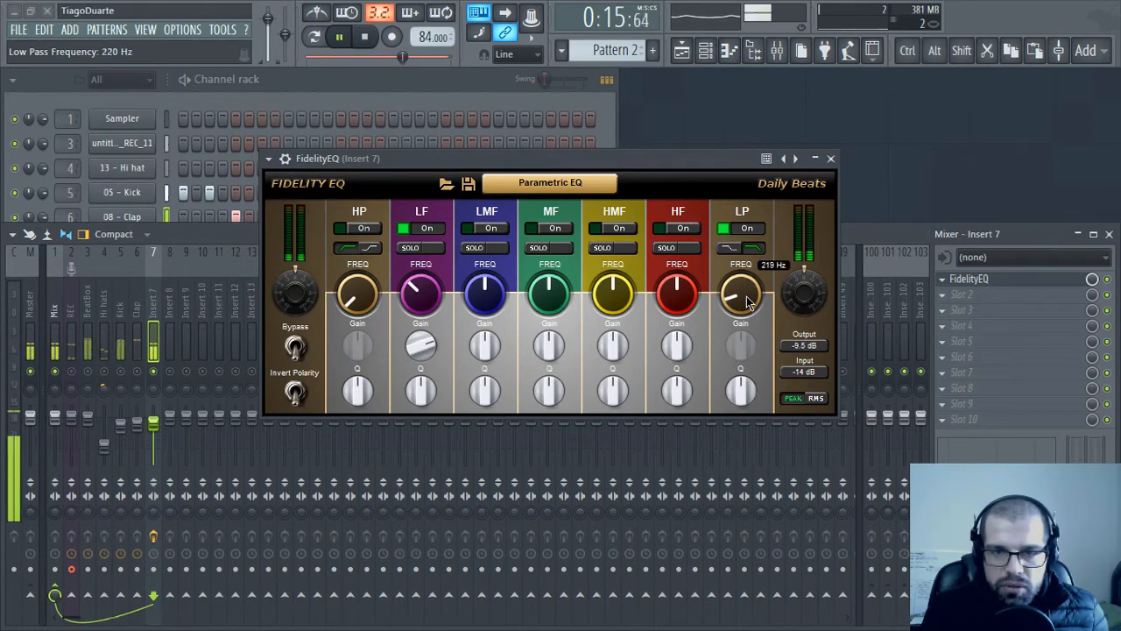
{"action": "left_click", "coordinate": [831, 158]}
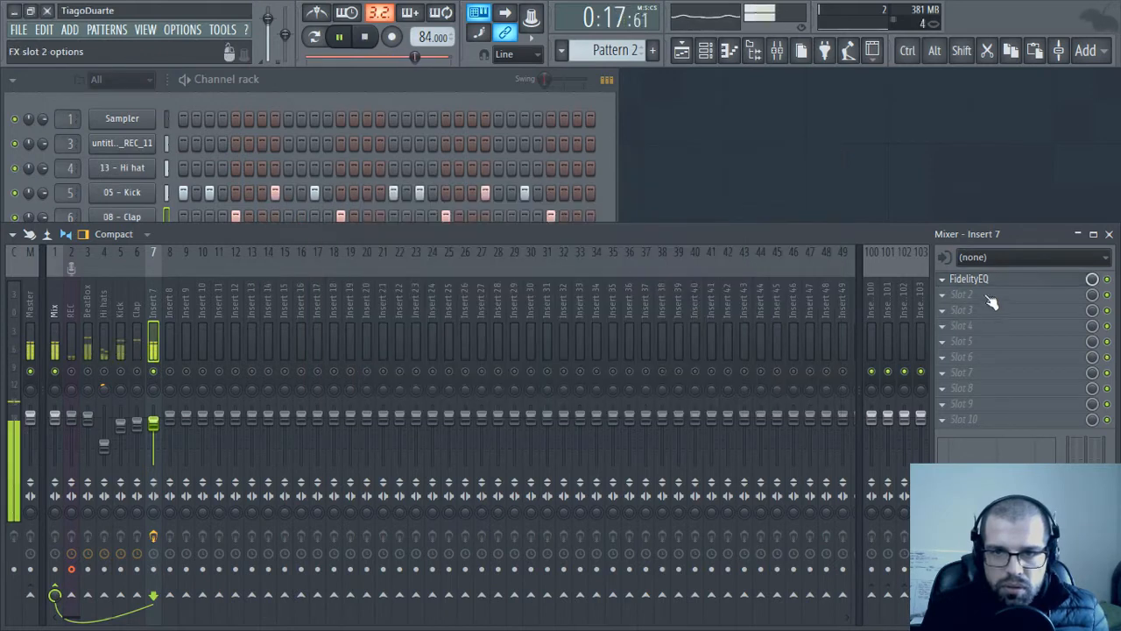
Load the Krush distortion into slot 2 of mixer track 7 and set its drive to about 45.6 %
{"action": "left_click", "coordinate": [980, 296]}
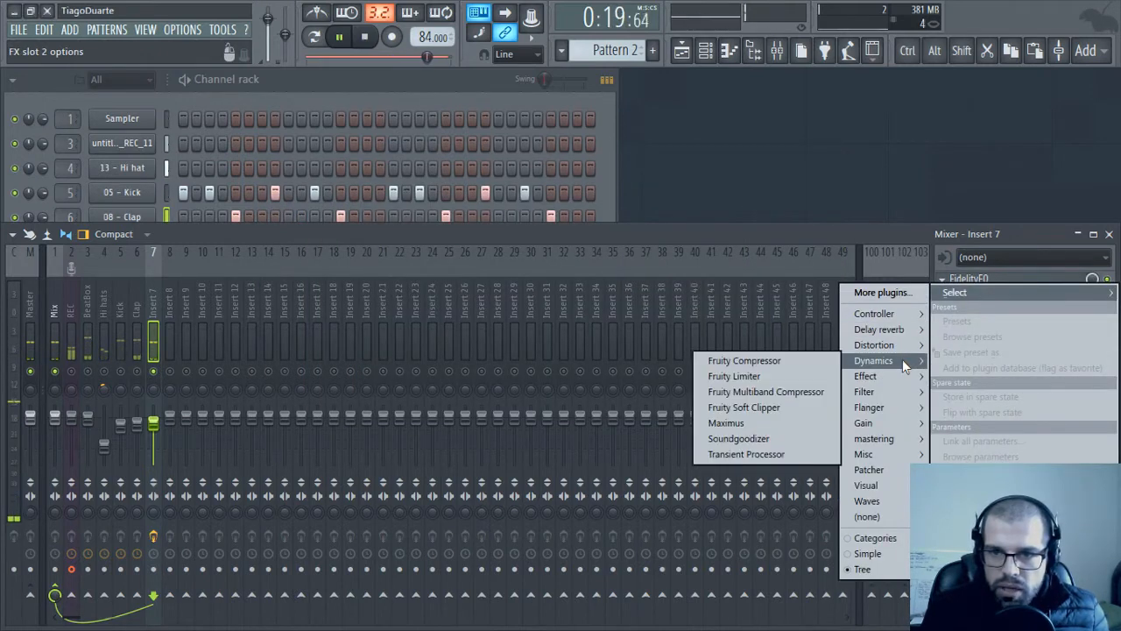
{"action": "mouse_move", "coordinate": [874, 345]}
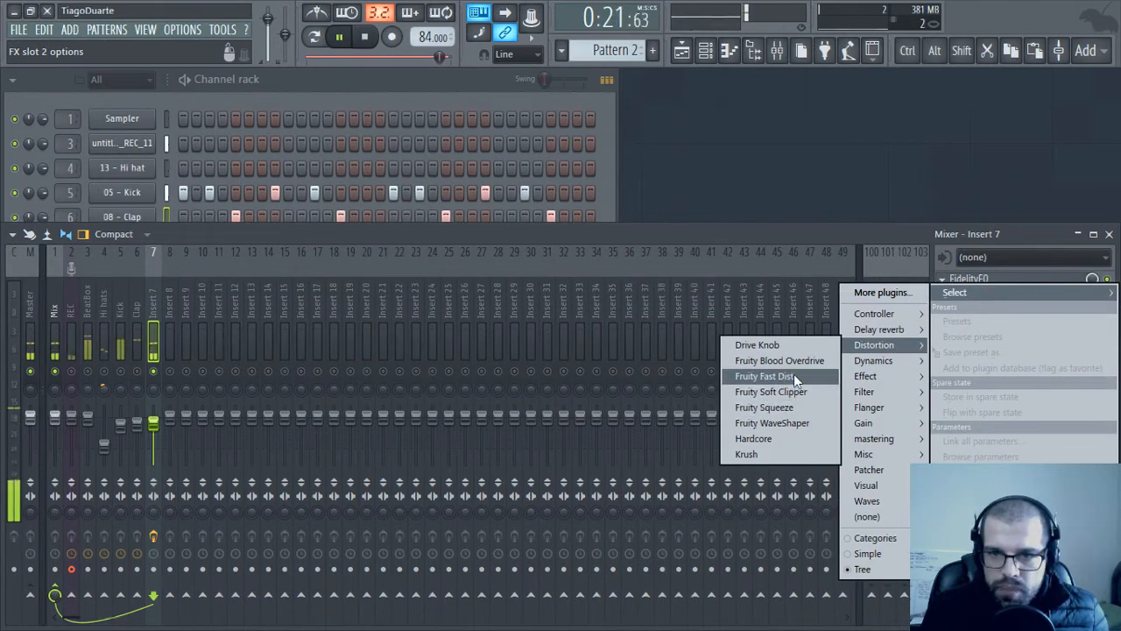
{"action": "left_click", "coordinate": [754, 455]}
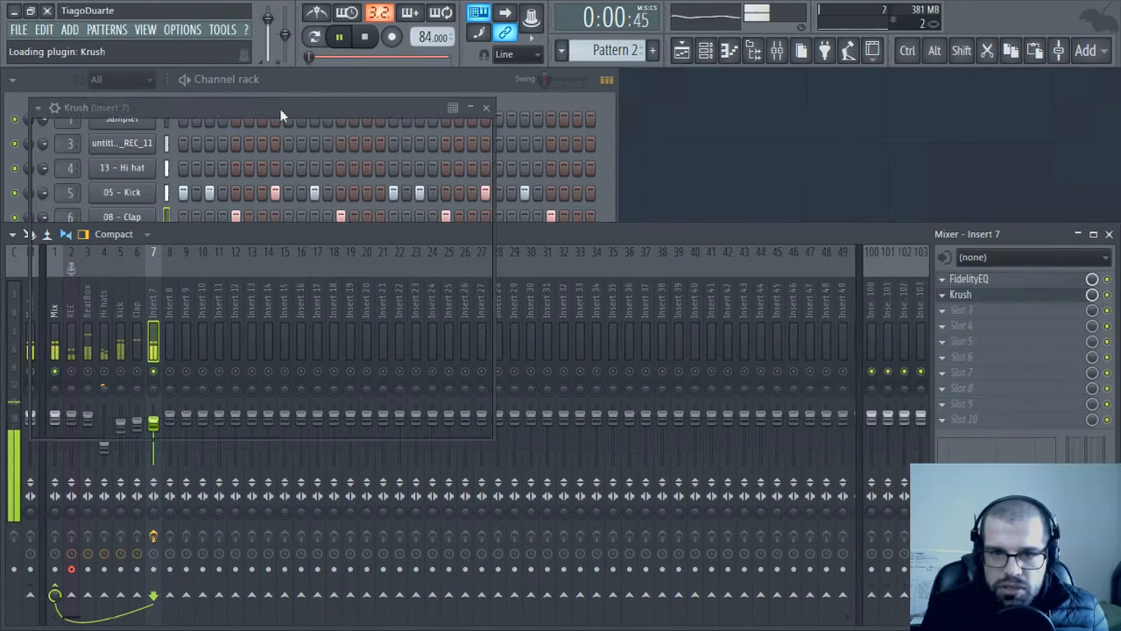
{"action": "left_click_drag", "start_coordinate": [315, 115], "coordinate": [560, 190]}
{"action": "left_click_drag", "start_coordinate": [324, 296], "coordinate": [311, 263]}
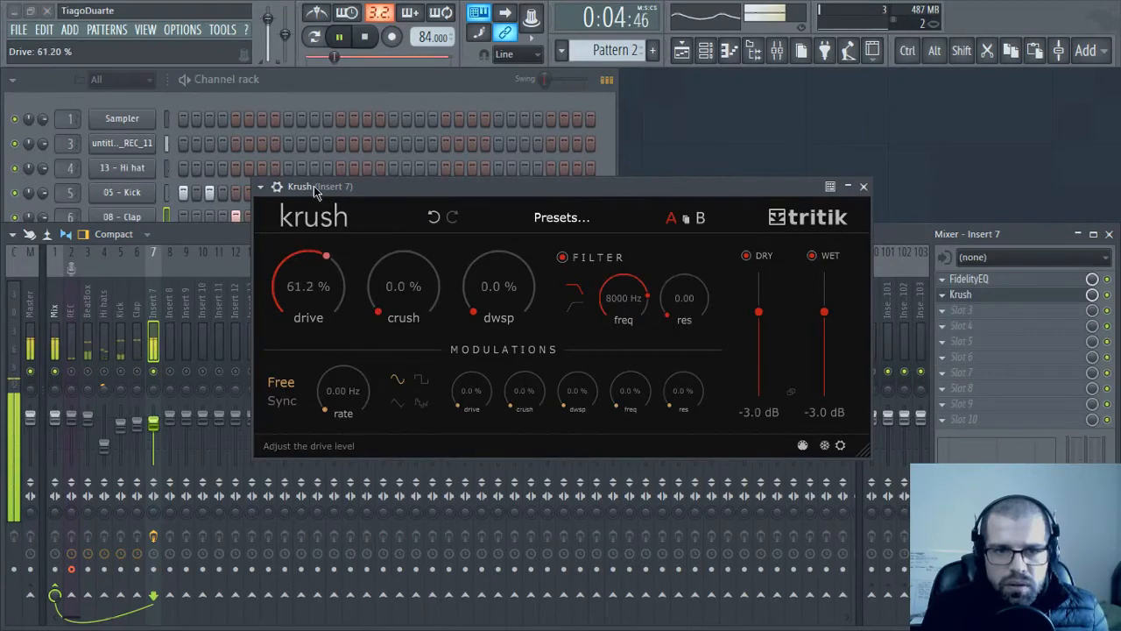
{"action": "left_click_drag", "start_coordinate": [316, 191], "coordinate": [315, 219]}
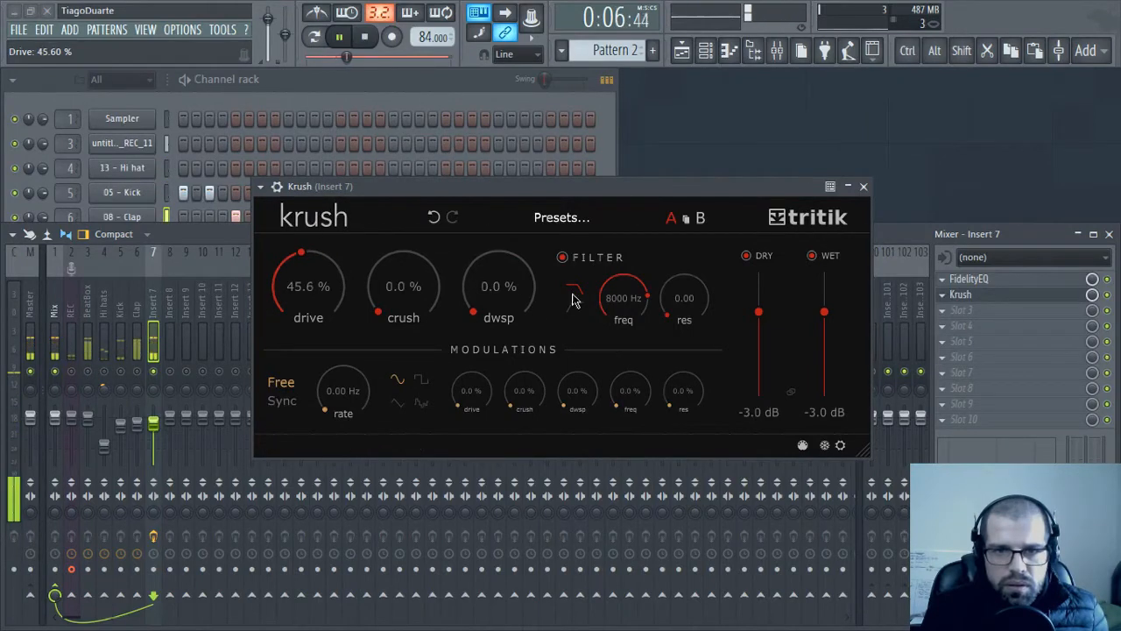
Lower Krush's low-pass filter frequency to 272 Hz, close the plugin and stop playback
{"action": "left_click_drag", "start_coordinate": [617, 298], "coordinate": [625, 357]}
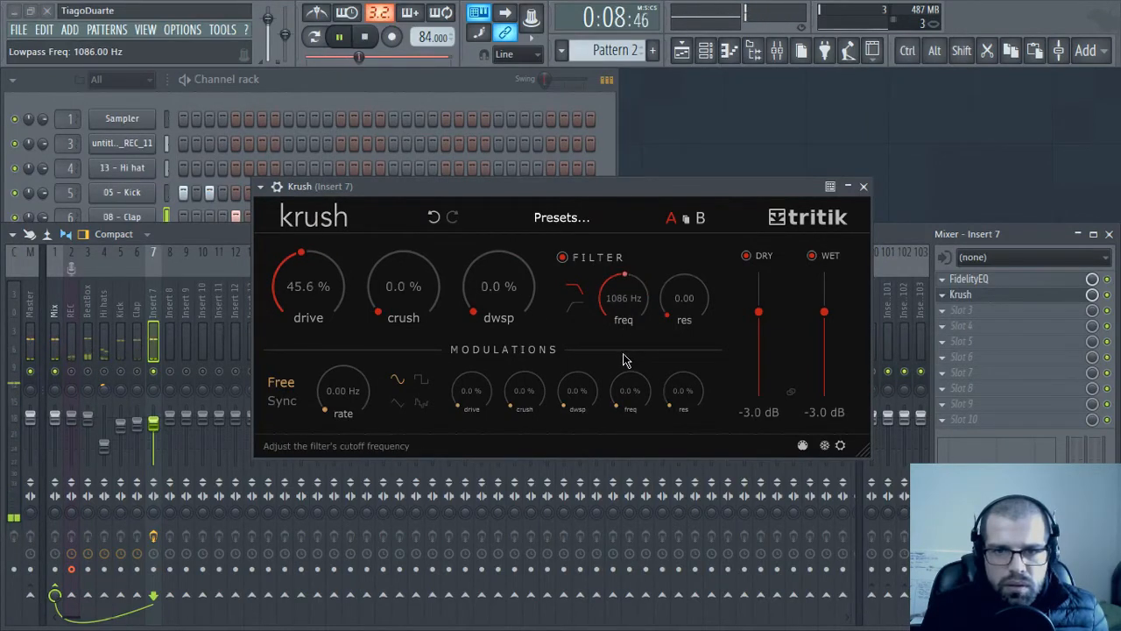
{"action": "left_click_drag", "start_coordinate": [630, 300], "coordinate": [627, 330]}
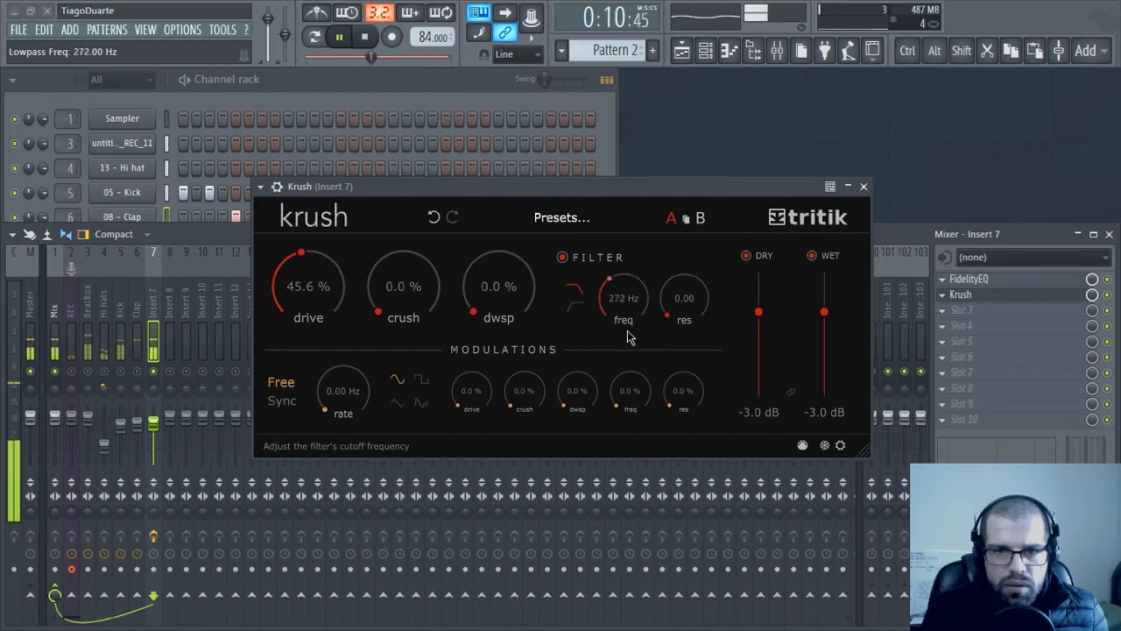
{"action": "left_click", "coordinate": [863, 187]}
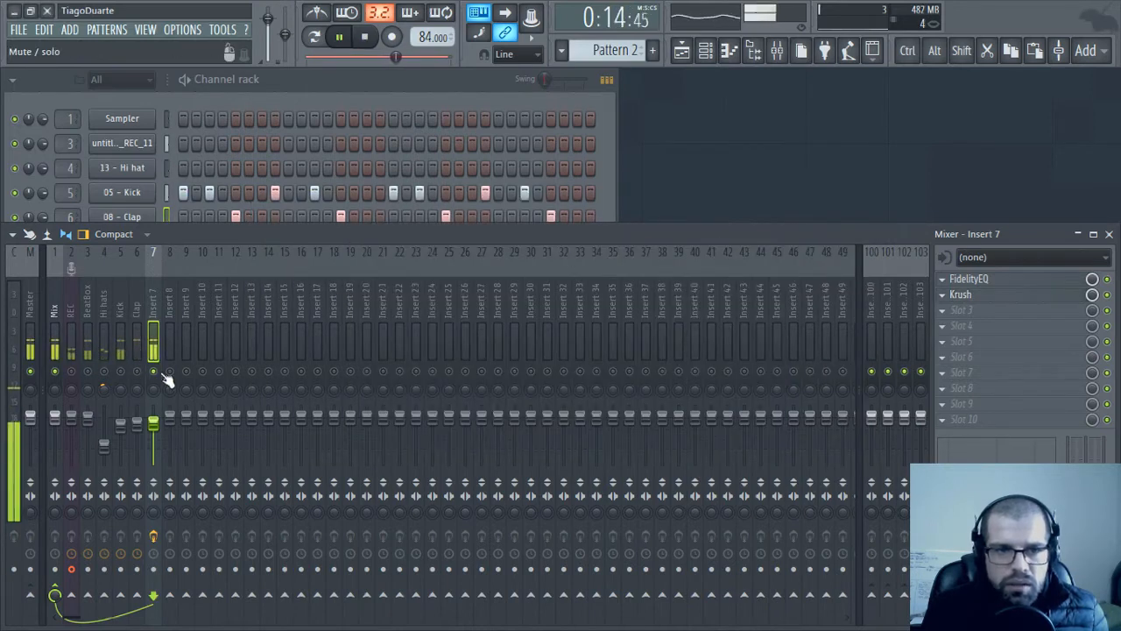
{"action": "key", "text": "space"}
Slice the untitled_REC_12 clip on Track 4 of the playlist just before and after its second note
{"action": "left_click", "coordinate": [681, 50]}
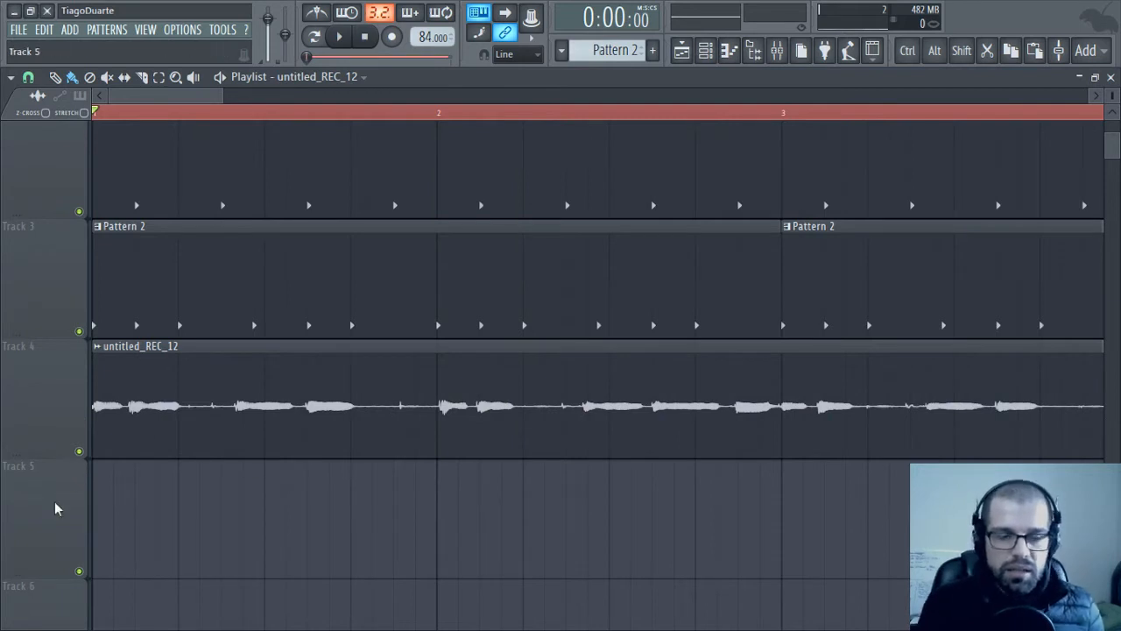
{"action": "scroll", "coordinate": [250, 502], "scroll_direction": "up", "scroll_amount": 4}
{"action": "scroll", "coordinate": [162, 512], "scroll_direction": "up", "scroll_amount": 2}
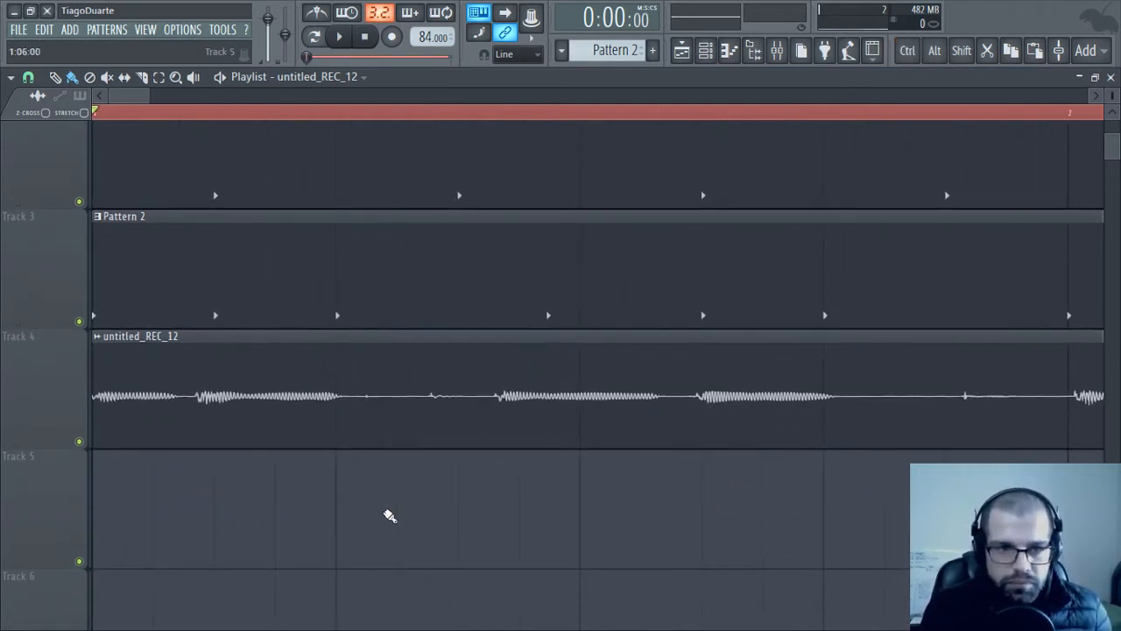
{"action": "scroll", "coordinate": [412, 519], "scroll_direction": "up", "scroll_amount": 1}
{"action": "scroll", "coordinate": [167, 516], "scroll_direction": "up", "scroll_amount": 3}
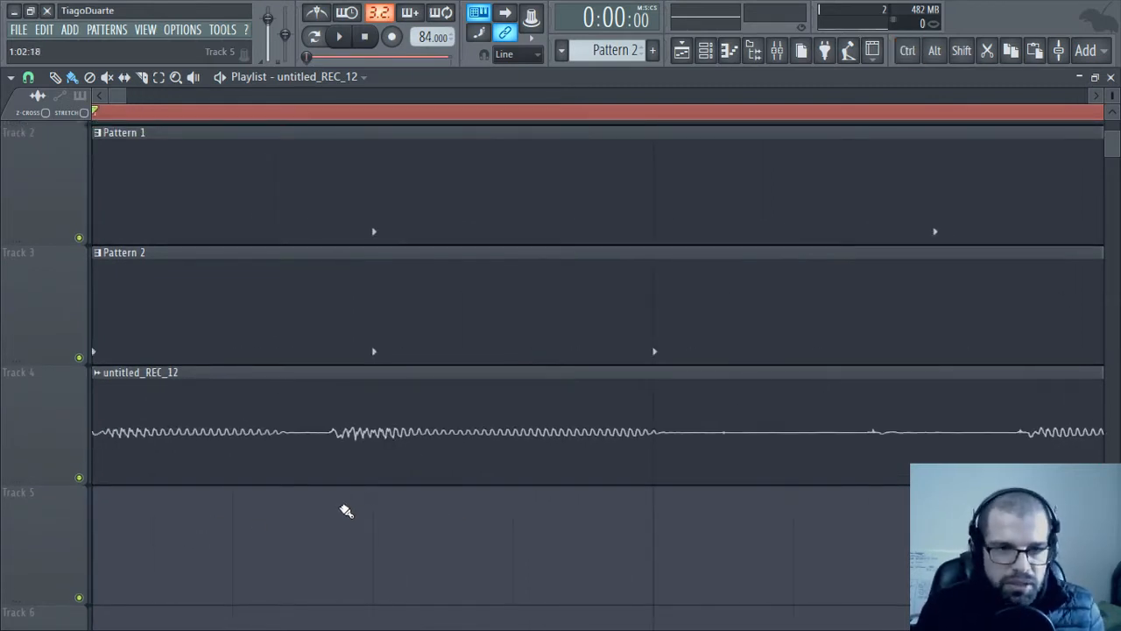
{"action": "key", "text": "ctrl+alt+shift"}
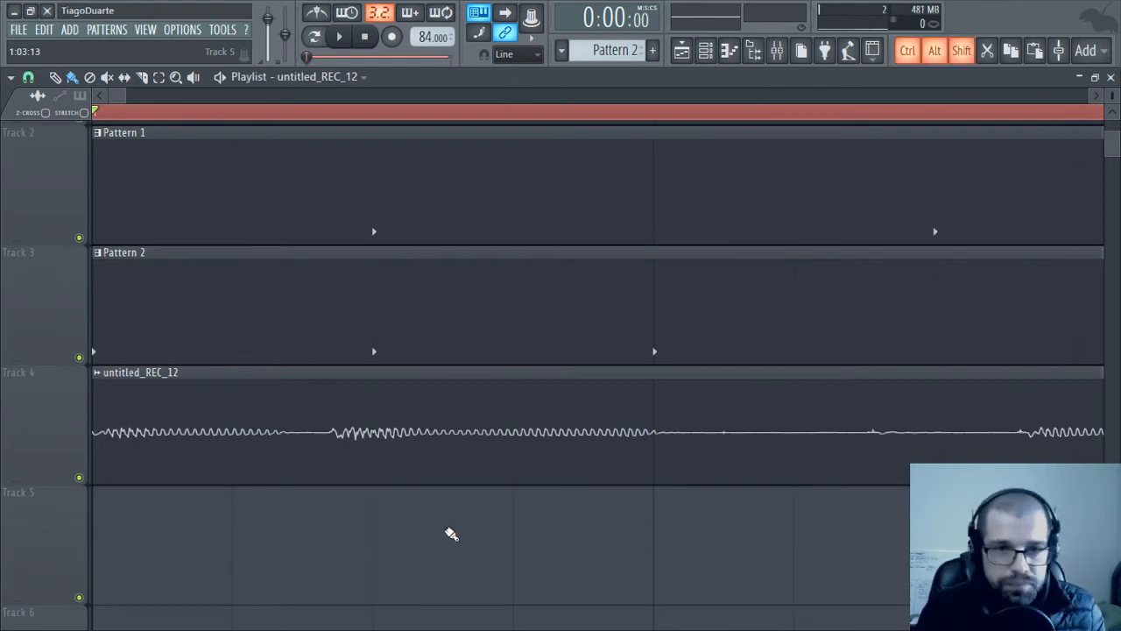
{"action": "left_click_drag", "start_coordinate": [318, 487], "coordinate": [333, 456]}
{"action": "left_click_drag", "start_coordinate": [946, 477], "coordinate": [714, 438]}
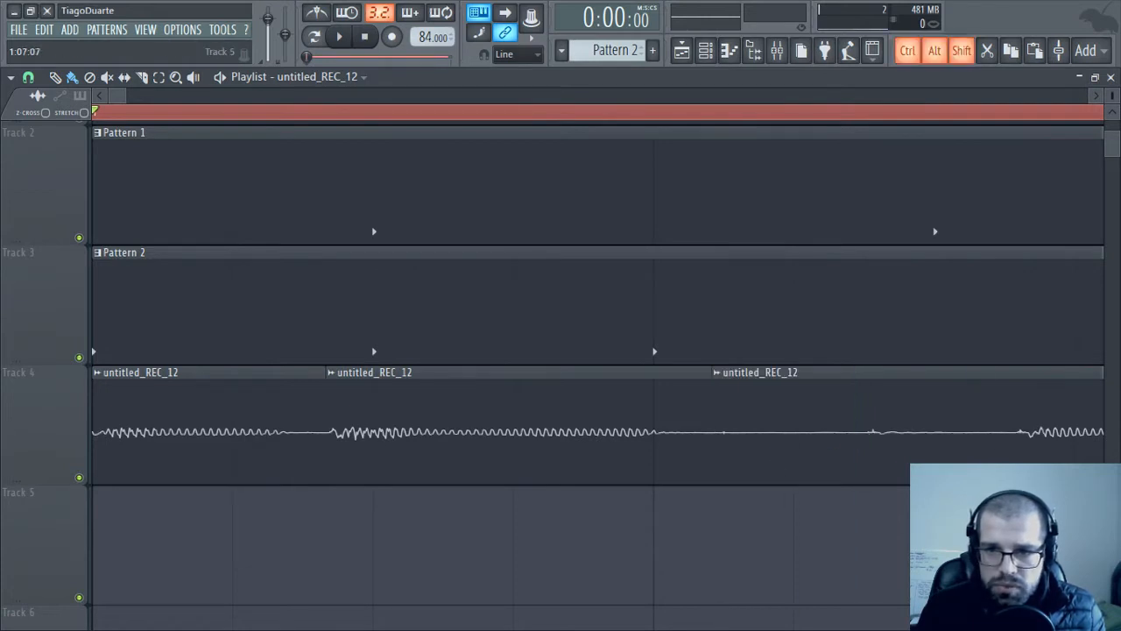
Remove the silent stretch before the third note and shift the second slice to align with Pattern 2's second hit
{"action": "left_click_drag", "start_coordinate": [991, 437], "coordinate": [988, 437]}
{"action": "left_click_drag", "start_coordinate": [448, 435], "coordinate": [472, 443]}
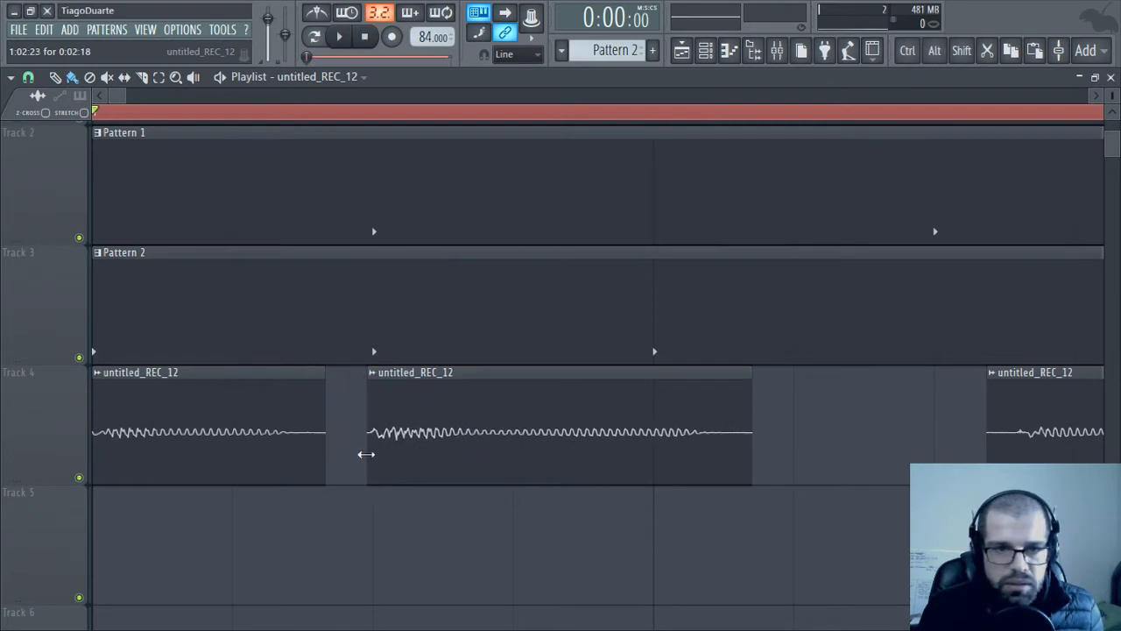
{"action": "mouse_move", "coordinate": [788, 442]}
{"action": "left_mouse_down"}
{"action": "mouse_move", "coordinate": [674, 436]}
{"action": "mouse_move", "coordinate": [797, 438]}
{"action": "left_mouse_up"}
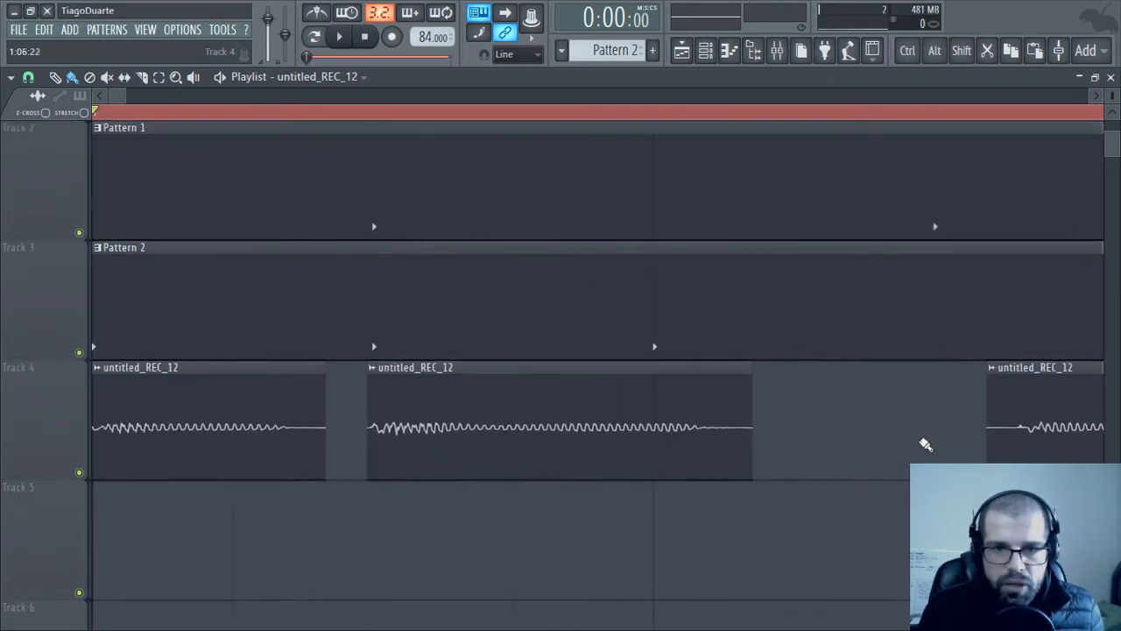
Set the untitled_REC_12 clip's declicking mode to Transient (bleeding) and close its channel settings
{"action": "double_click", "coordinate": [237, 427]}
{"action": "left_click_drag", "start_coordinate": [357, 217], "coordinate": [523, 147]}
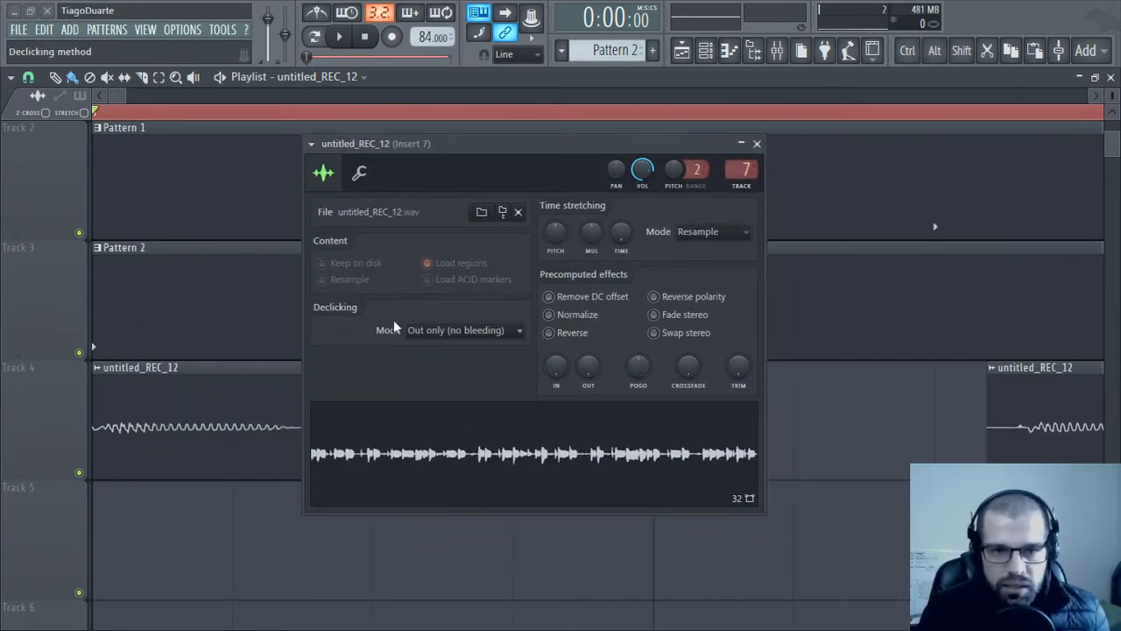
{"action": "left_click", "coordinate": [486, 329]}
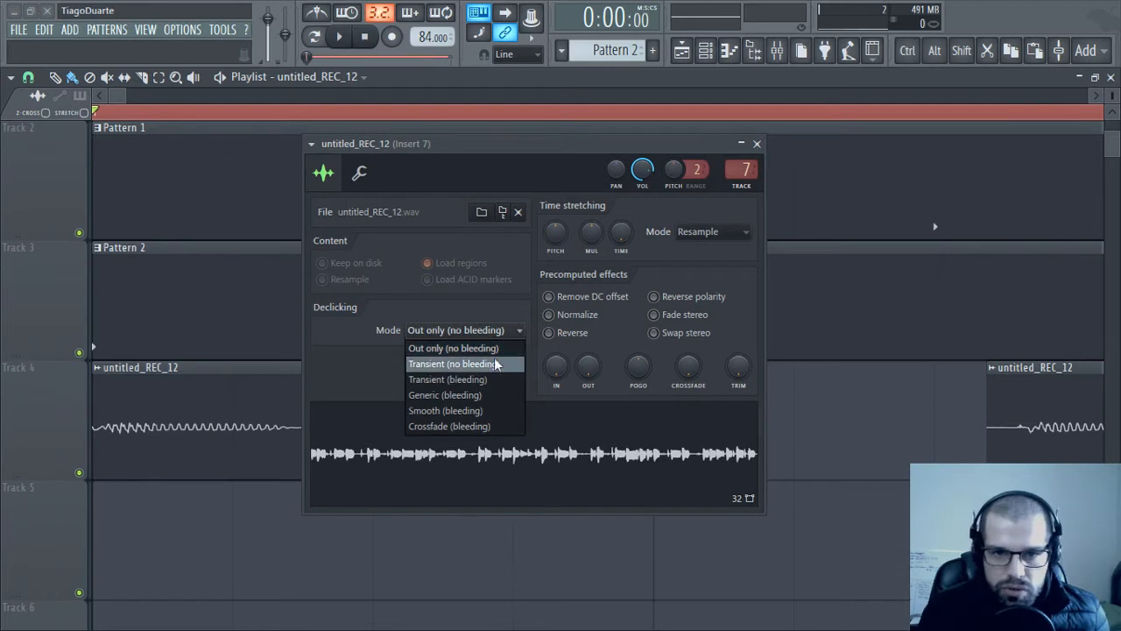
{"action": "left_click", "coordinate": [495, 362]}
{"action": "left_click_drag", "start_coordinate": [536, 141], "coordinate": [858, 68]}
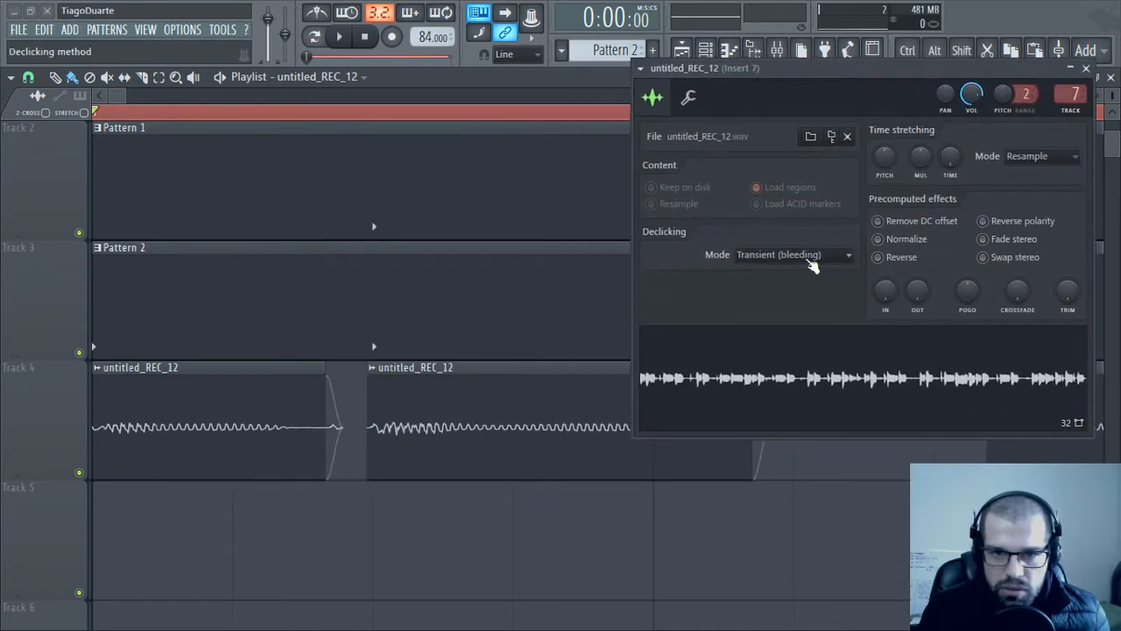
{"action": "scroll", "coordinate": [813, 261], "scroll_direction": "down", "scroll_amount": 1}
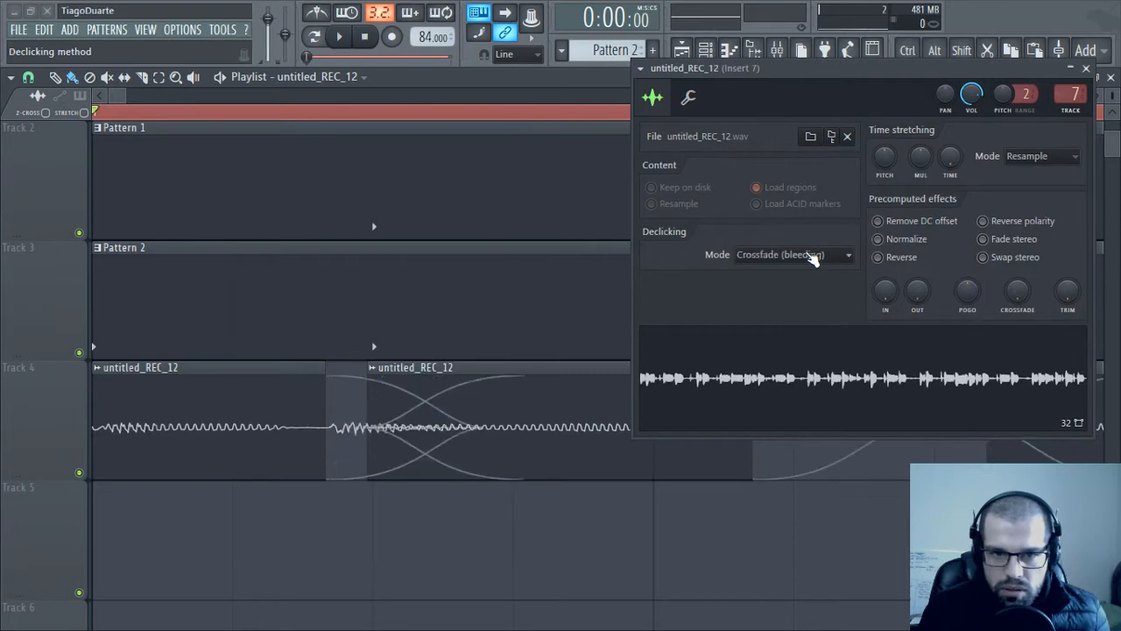
{"action": "scroll", "coordinate": [813, 258], "scroll_direction": "up", "scroll_amount": 1}
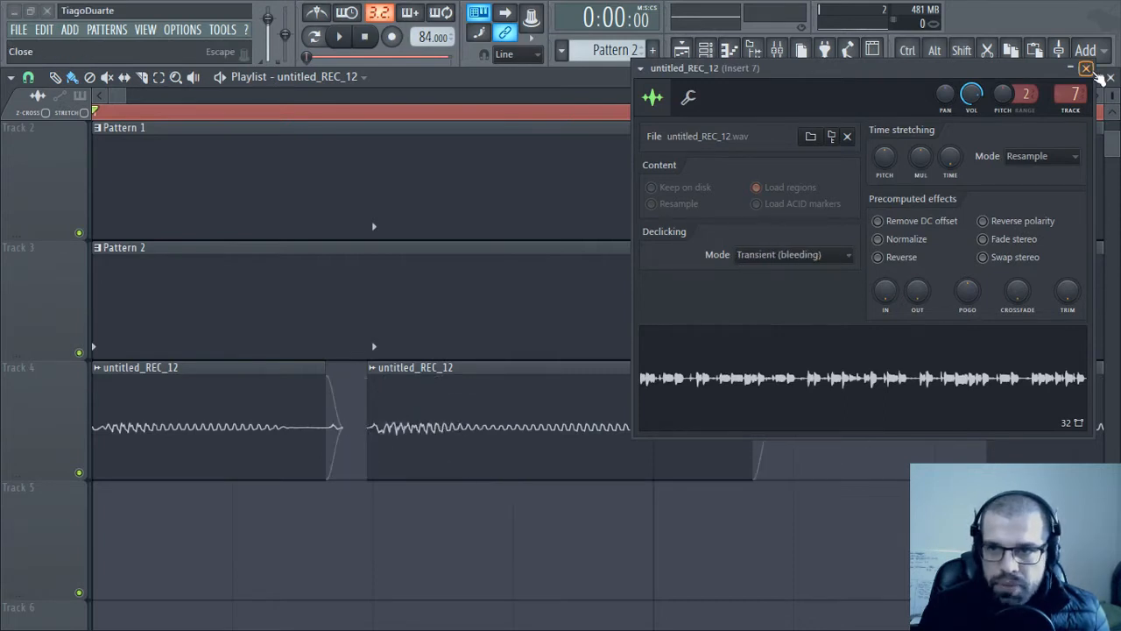
{"action": "left_click", "coordinate": [1085, 68]}
Shorten the first two untitled_REC_12 slices to where their notes end and play the opening to check them
{"action": "left_click_drag", "start_coordinate": [325, 470], "coordinate": [290, 470]}
{"action": "left_click_drag", "start_coordinate": [754, 463], "coordinate": [637, 465]}
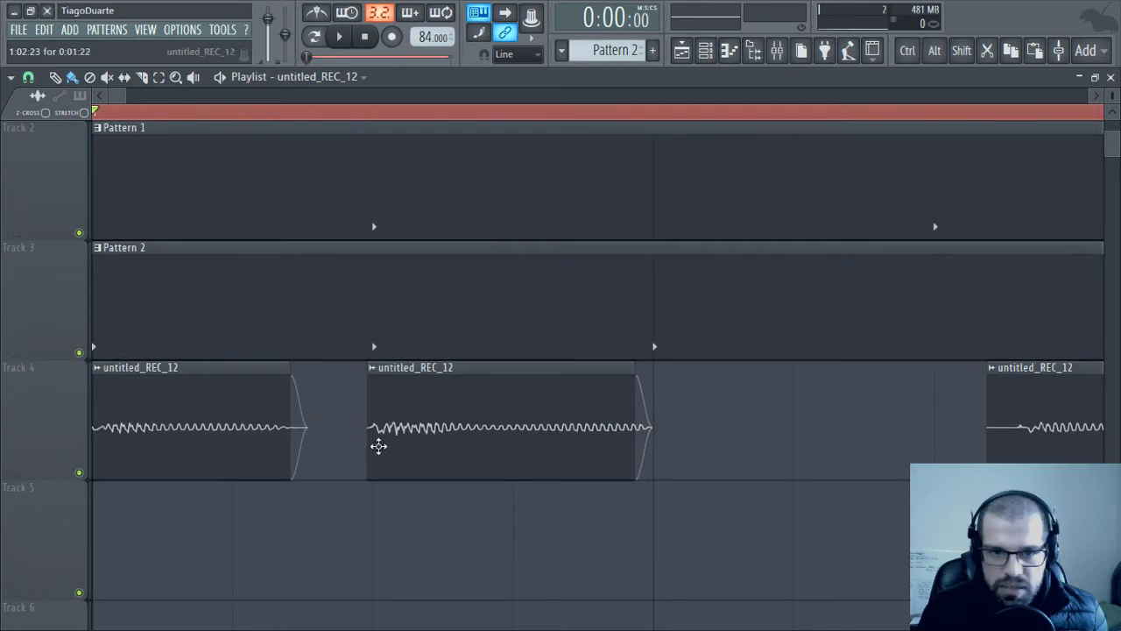
{"action": "left_click_drag", "start_coordinate": [370, 460], "coordinate": [366, 458]}
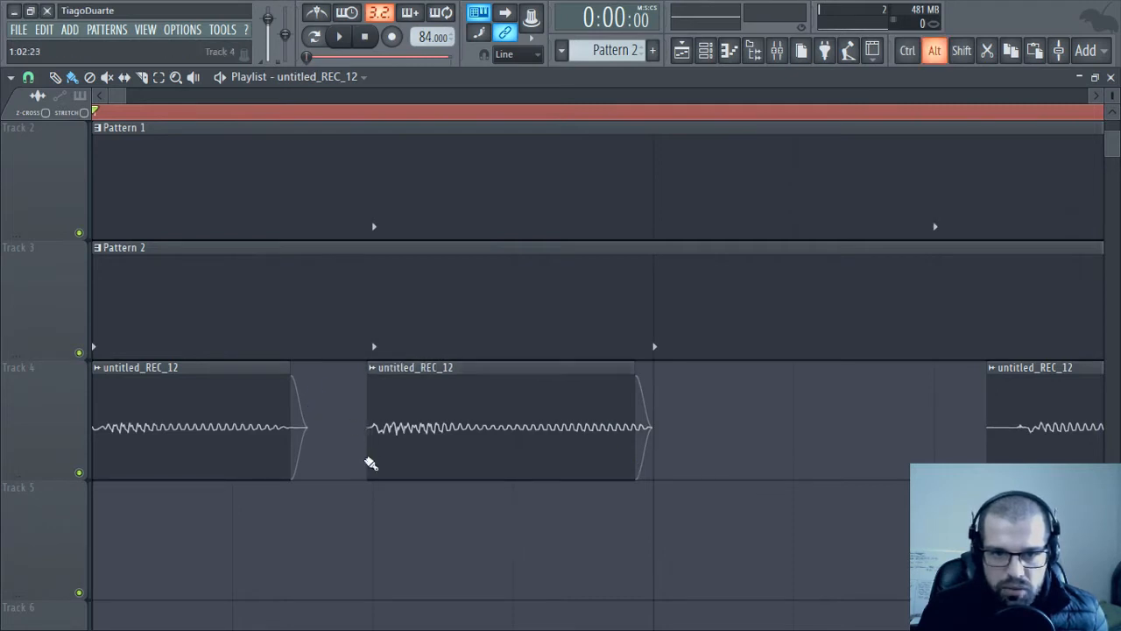
{"action": "key", "text": "space"}
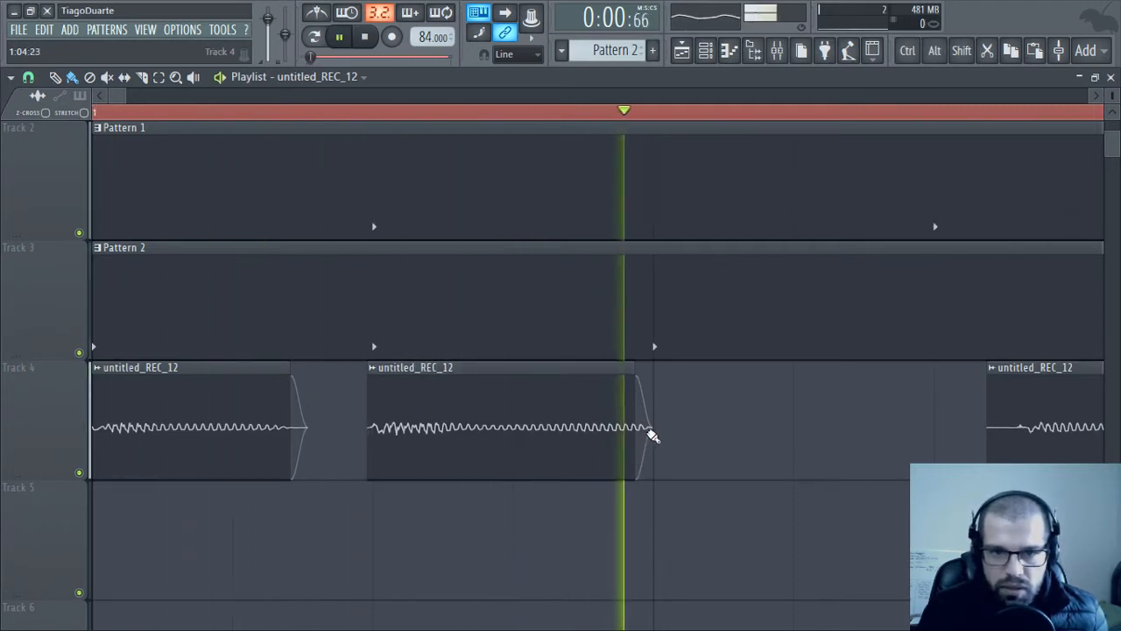
{"action": "key", "text": "space"}
{"action": "key", "text": "space"}
{"action": "key", "text": "space"}
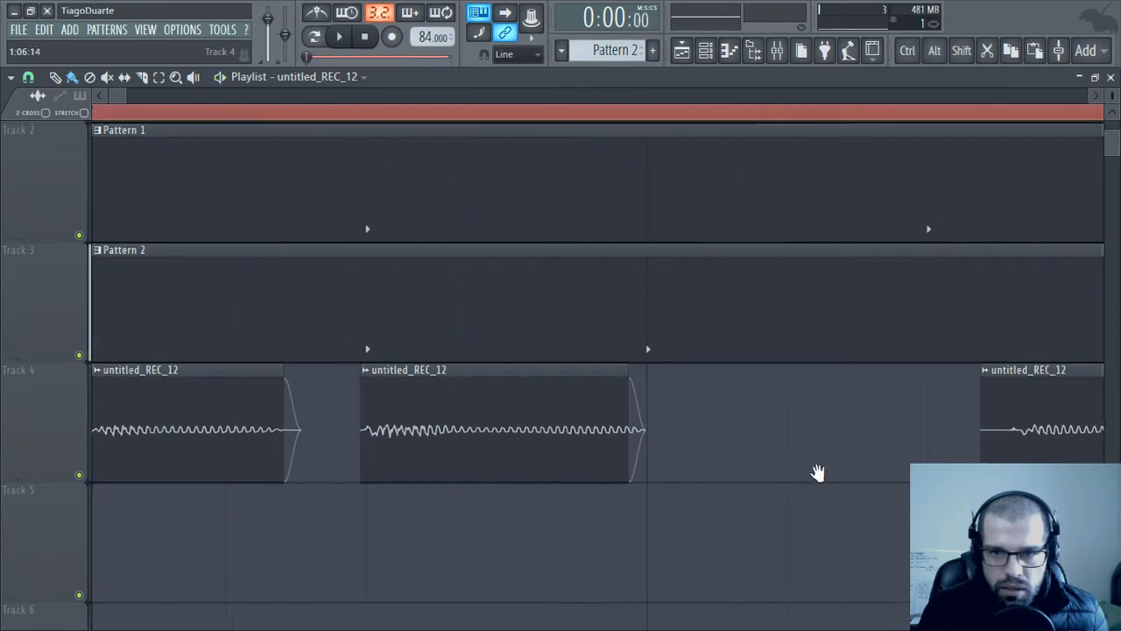
Slice the recording on Track 4 before and after the last note in the second half of bar 1
{"action": "left_click_drag", "start_coordinate": [814, 470], "coordinate": [192, 422]}
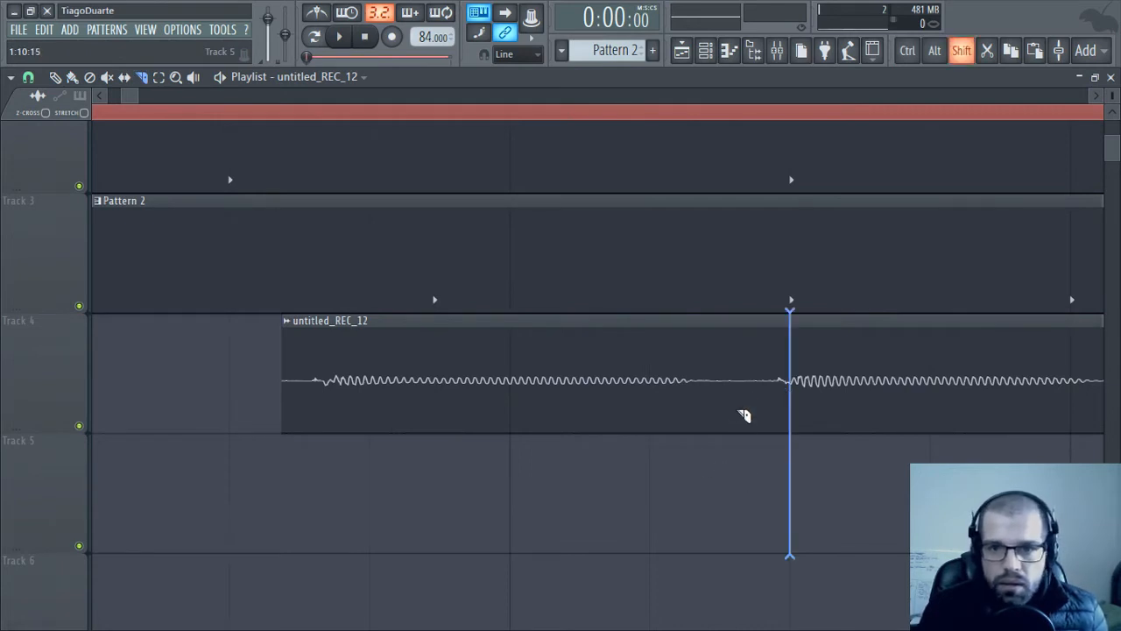
{"action": "key", "text": "alt"}
{"action": "left_click_drag", "start_coordinate": [732, 351], "coordinate": [759, 323]}
{"action": "key", "text": "shift"}
{"action": "mouse_move", "coordinate": [837, 438]}
{"action": "left_mouse_down"}
{"action": "mouse_move", "coordinate": [441, 462]}
{"action": "mouse_move", "coordinate": [275, 438]}
{"action": "left_mouse_up"}
{"action": "left_click_drag", "start_coordinate": [631, 478], "coordinate": [633, 377]}
{"action": "left_click_drag", "start_coordinate": [915, 510], "coordinate": [507, 505]}
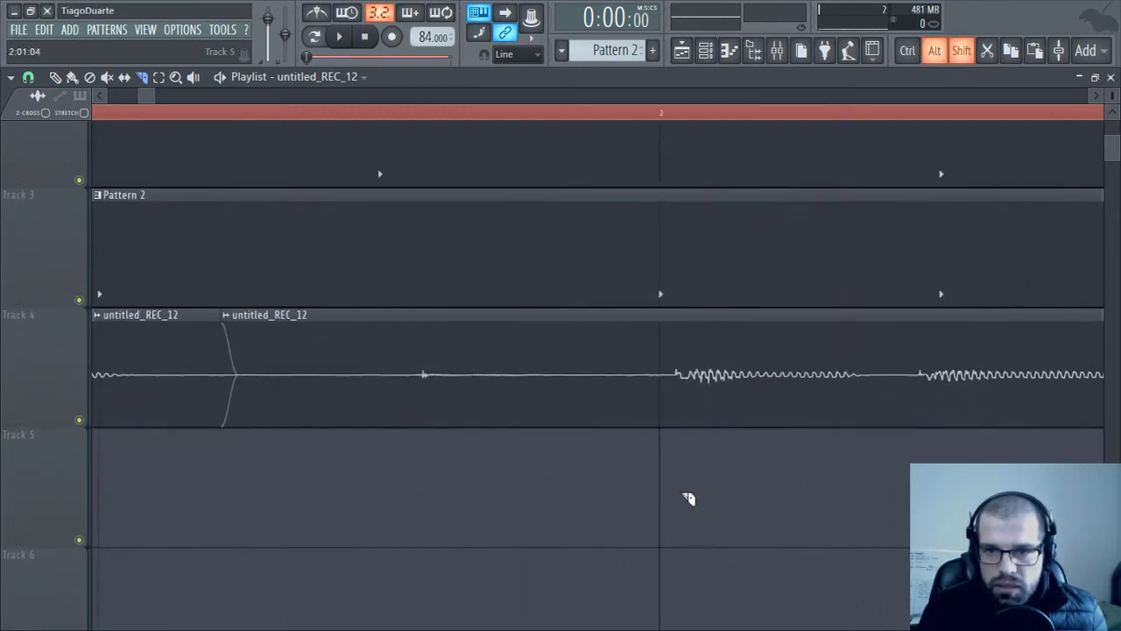
Slice the recording around each note in the first half of bar 2 and delete the silent slice
{"action": "left_click_drag", "start_coordinate": [646, 498], "coordinate": [670, 378]}
{"action": "mouse_move", "coordinate": [928, 426]}
{"action": "left_mouse_down"}
{"action": "mouse_move", "coordinate": [483, 445]}
{"action": "mouse_move", "coordinate": [491, 452]}
{"action": "mouse_move", "coordinate": [473, 424]}
{"action": "left_mouse_up"}
{"action": "left_click_drag", "start_coordinate": [711, 475], "coordinate": [508, 468]}
{"action": "left_click_drag", "start_coordinate": [590, 501], "coordinate": [588, 413]}
{"action": "left_click_drag", "start_coordinate": [948, 456], "coordinate": [958, 346]}
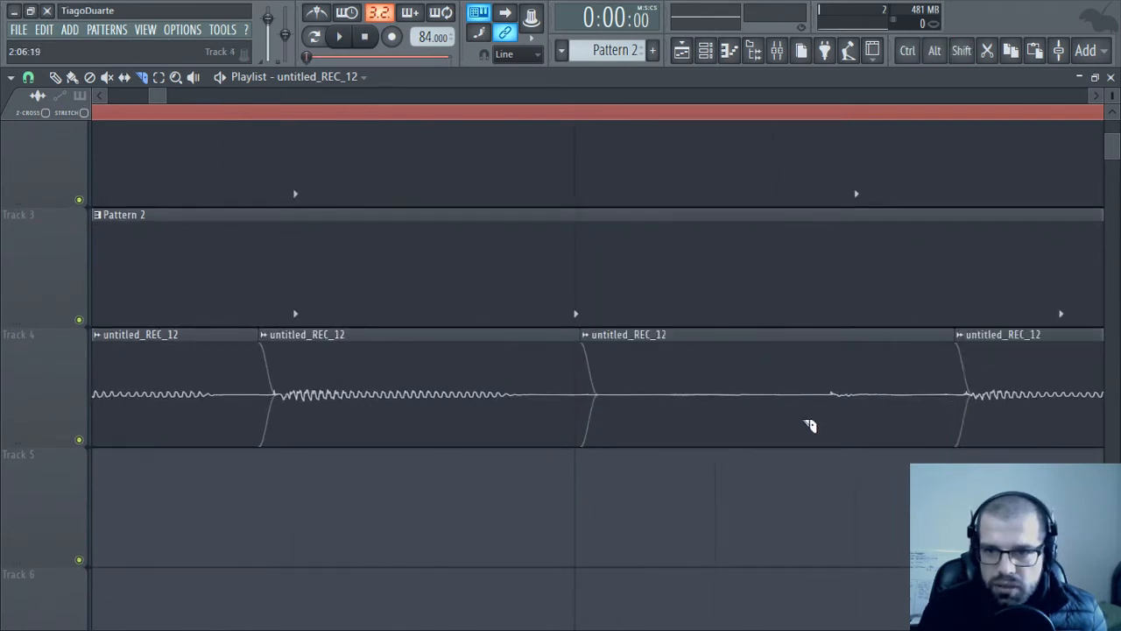
{"action": "left_click", "coordinate": [58, 77]}
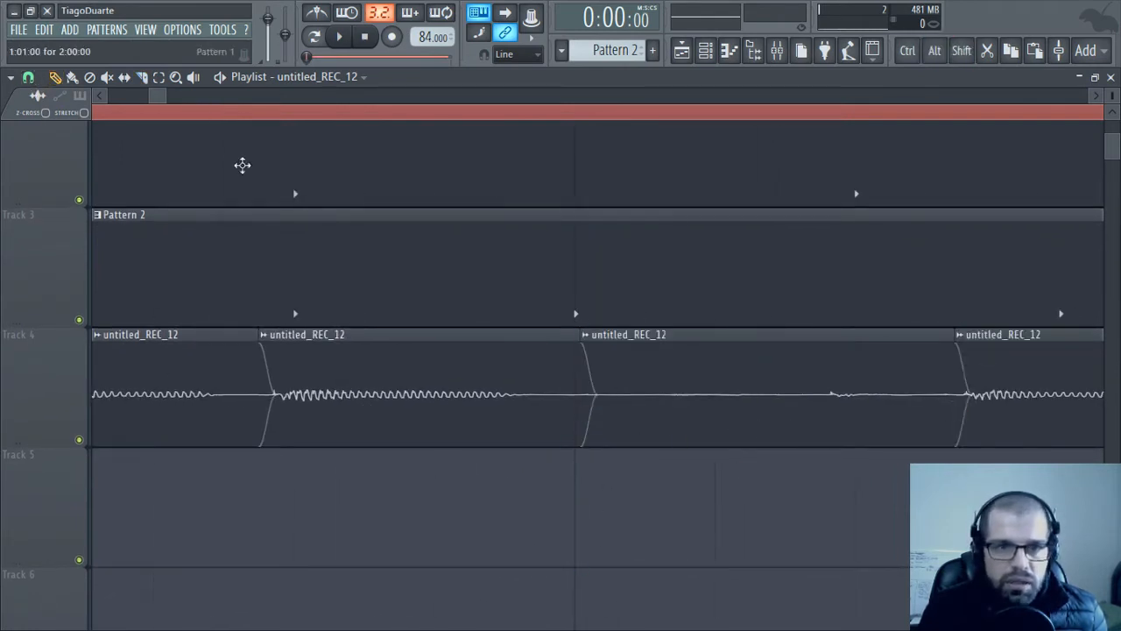
{"action": "right_click", "coordinate": [775, 392]}
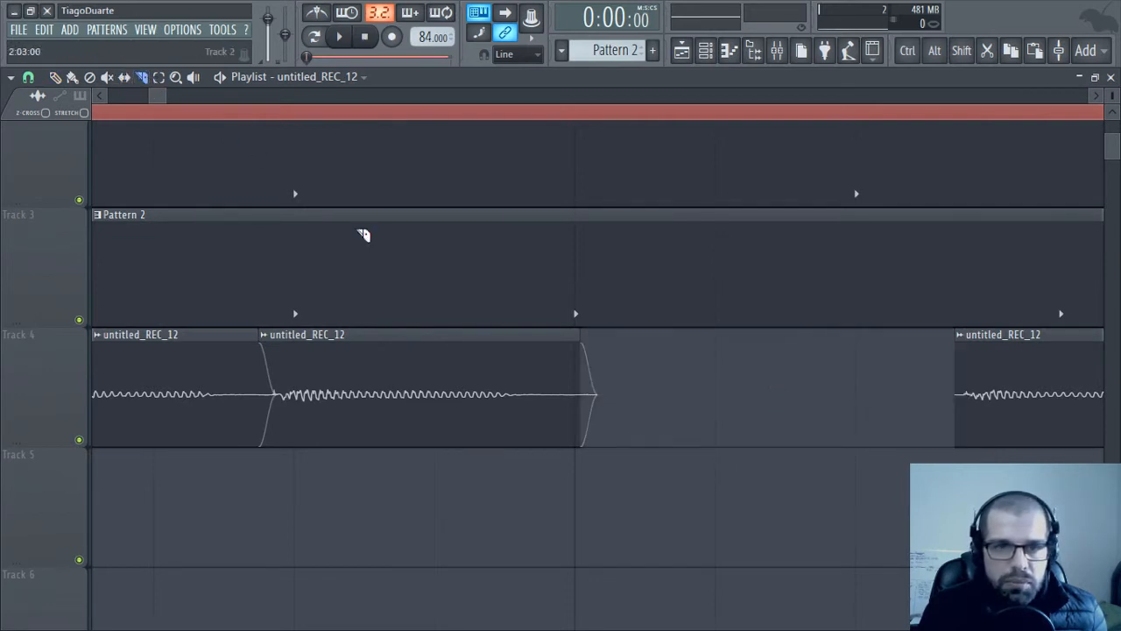
Slice the recording between the remaining notes of bar 2, up to the start of bar 3
{"action": "left_click_drag", "start_coordinate": [687, 393], "coordinate": [373, 392]}
{"action": "left_click_drag", "start_coordinate": [813, 464], "coordinate": [279, 415]}
{"action": "mouse_move", "coordinate": [548, 455]}
{"action": "left_mouse_down"}
{"action": "mouse_move", "coordinate": [548, 354]}
{"action": "mouse_move", "coordinate": [526, 348]}
{"action": "left_mouse_up"}
{"action": "left_click_drag", "start_coordinate": [677, 456], "coordinate": [403, 462]}
{"action": "left_click_drag", "start_coordinate": [761, 468], "coordinate": [479, 463]}
{"action": "mouse_move", "coordinate": [508, 490]}
{"action": "left_mouse_down"}
{"action": "mouse_move", "coordinate": [516, 370]}
{"action": "mouse_move", "coordinate": [490, 350]}
{"action": "left_mouse_up"}
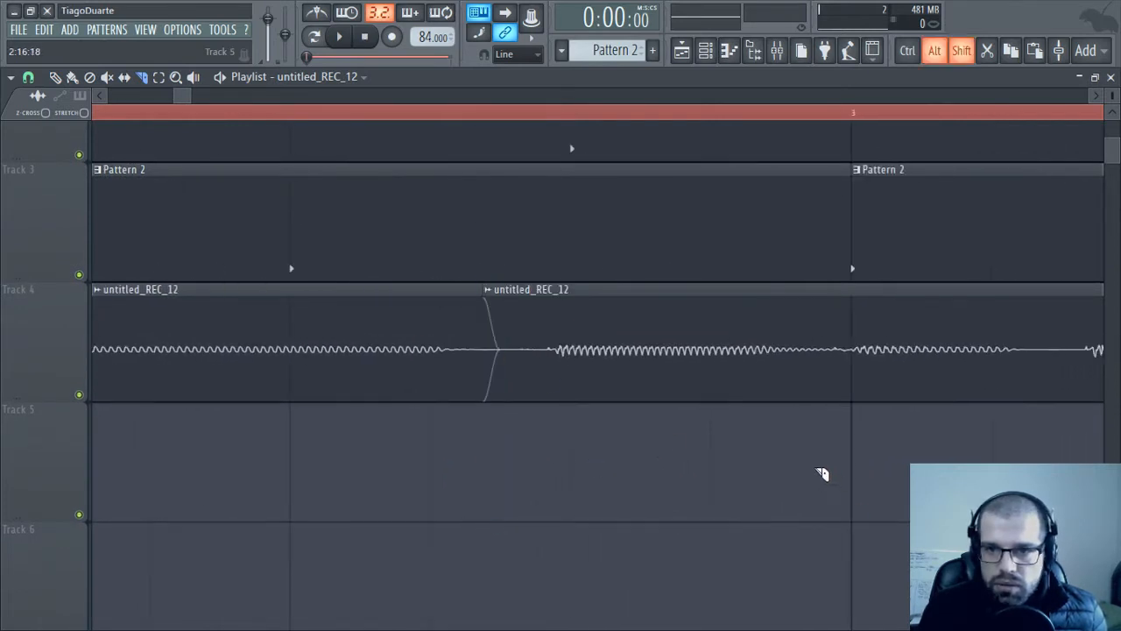
{"action": "left_click_drag", "start_coordinate": [821, 474], "coordinate": [802, 377]}
Slice the recording around the notes in the first half of bar 3 and delete the silent slice
{"action": "left_click_drag", "start_coordinate": [1085, 463], "coordinate": [485, 482]}
{"action": "left_click_drag", "start_coordinate": [477, 366], "coordinate": [448, 360]}
{"action": "left_click_drag", "start_coordinate": [792, 361], "coordinate": [767, 353]}
{"action": "mouse_move", "coordinate": [1022, 469]}
{"action": "left_mouse_down"}
{"action": "mouse_move", "coordinate": [1058, 366]}
{"action": "mouse_move", "coordinate": [1100, 367]}
{"action": "mouse_move", "coordinate": [986, 382]}
{"action": "left_mouse_up"}
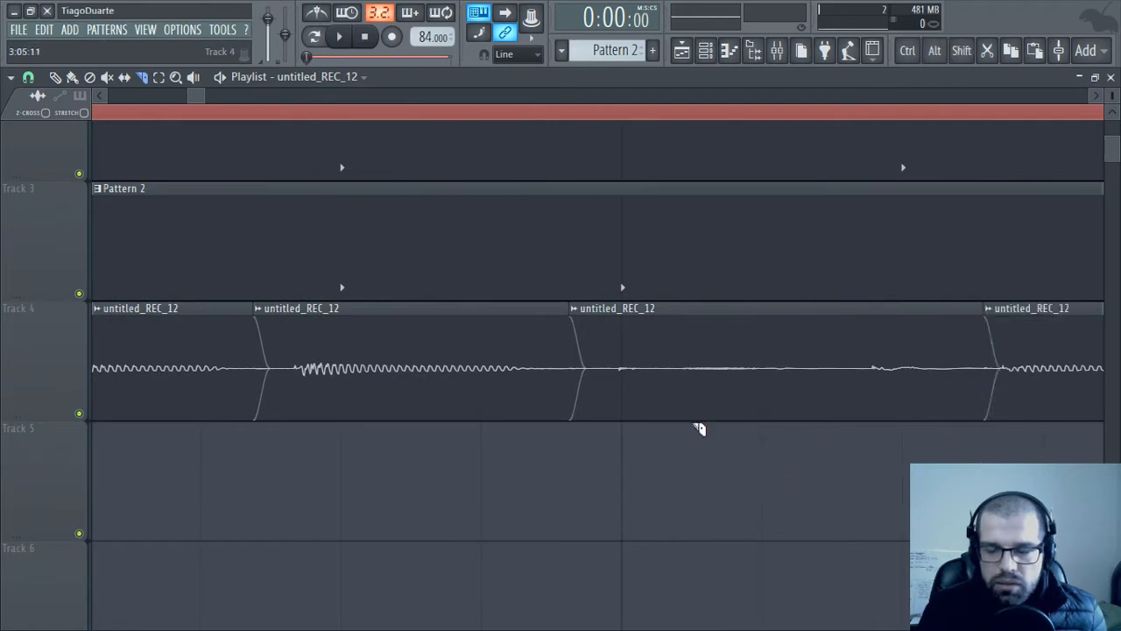
{"action": "left_click", "coordinate": [54, 77]}
{"action": "right_click", "coordinate": [663, 371]}
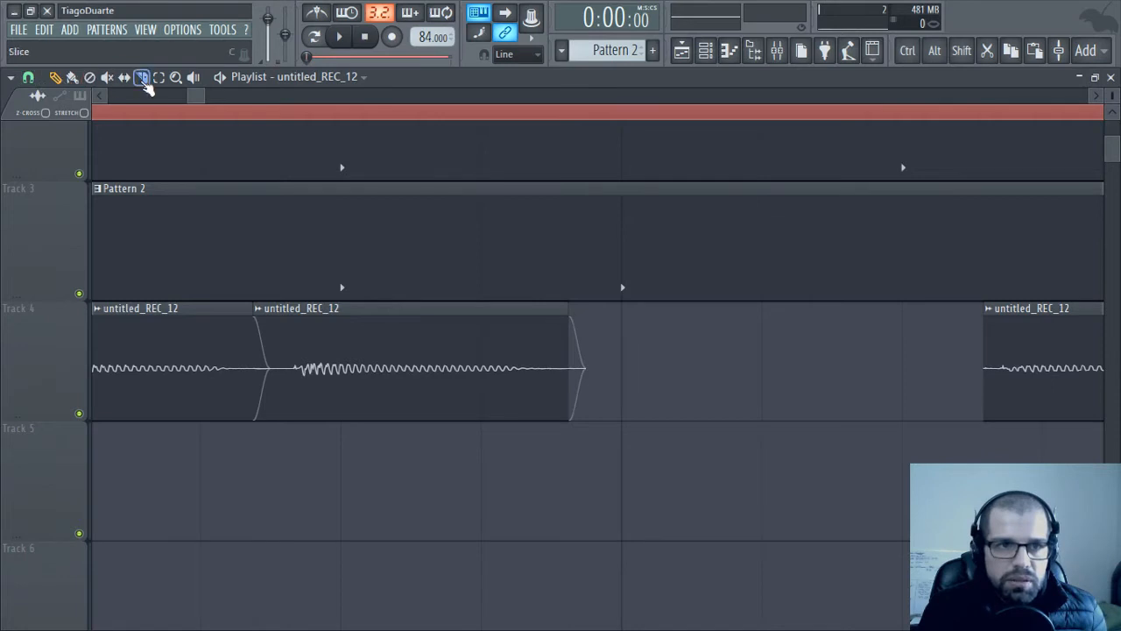
Slice the recording between the remaining notes of bar 3 and delete the silent slice before bar 4
{"action": "left_click_drag", "start_coordinate": [927, 446], "coordinate": [614, 361]}
{"action": "left_click_drag", "start_coordinate": [960, 373], "coordinate": [971, 373]}
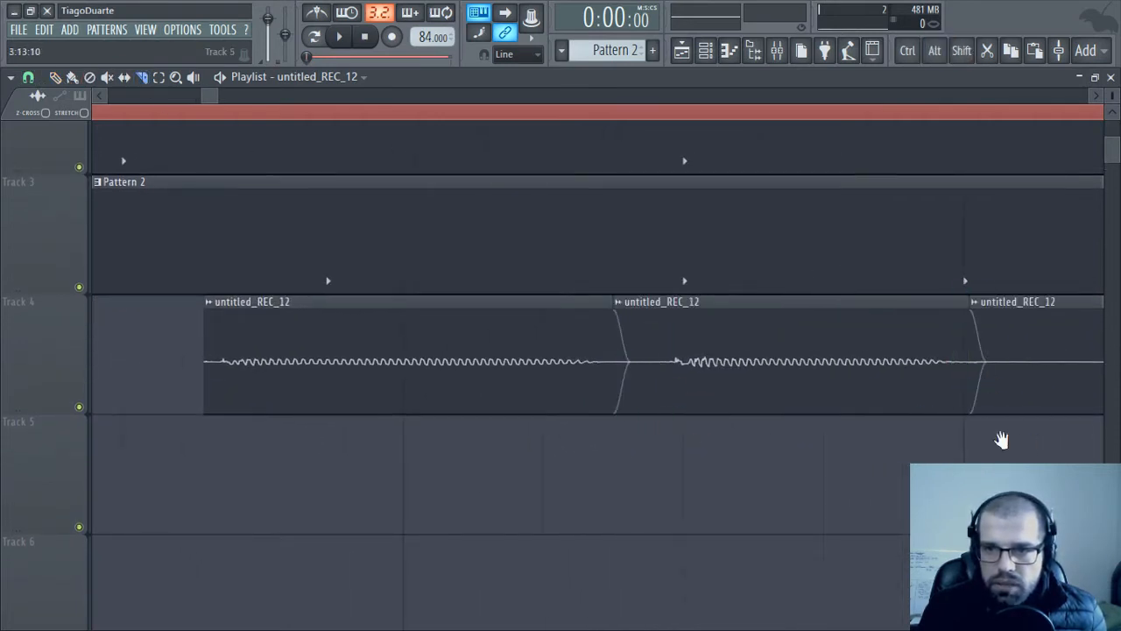
{"action": "left_click_drag", "start_coordinate": [1001, 441], "coordinate": [670, 395]}
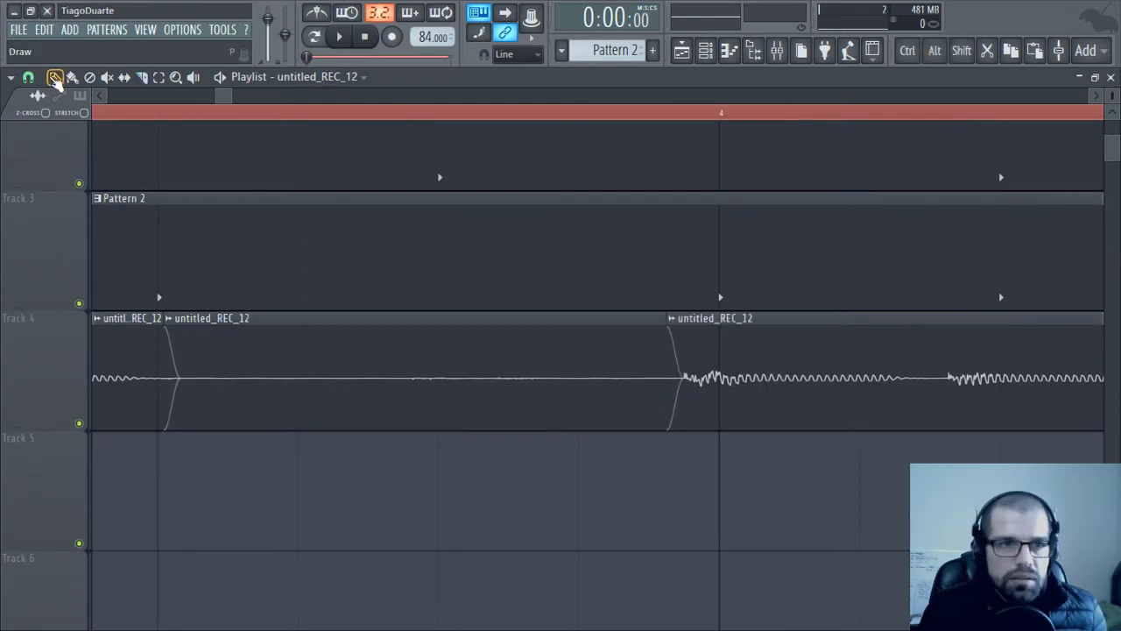
{"action": "right_click", "coordinate": [482, 426]}
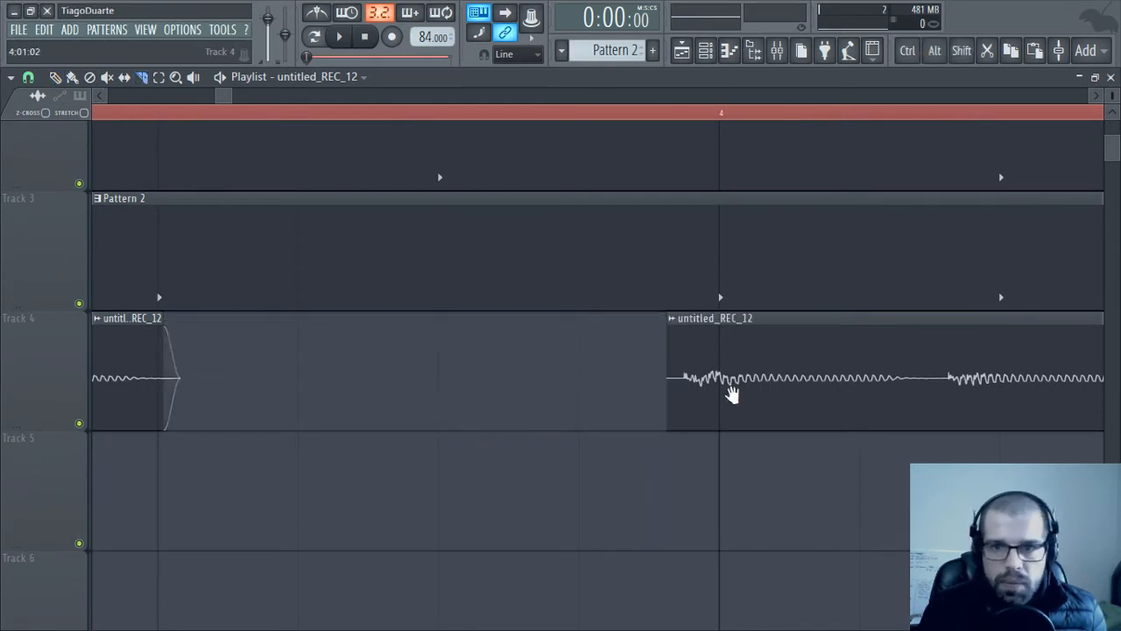
Slice the recording around the opening notes of bar 4 and delete the silent slice after the second note
{"action": "scroll", "coordinate": [733, 394], "scroll_direction": "right", "scroll_amount": 4}
{"action": "left_click_drag", "start_coordinate": [495, 405], "coordinate": [475, 392]}
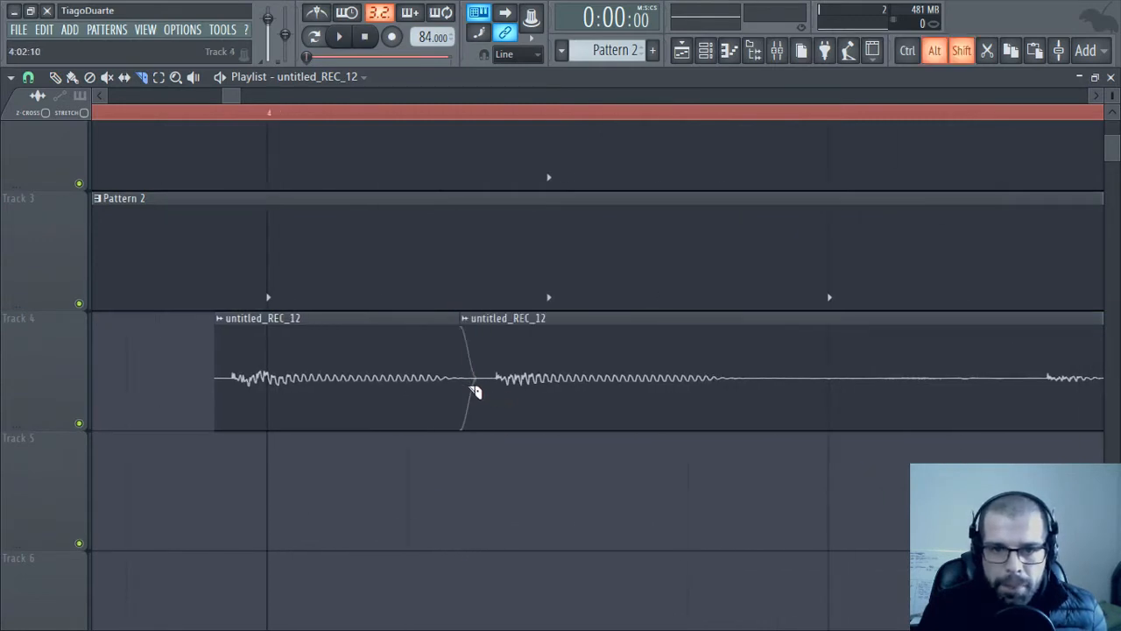
{"action": "left_click_drag", "start_coordinate": [758, 525], "coordinate": [750, 390]}
{"action": "scroll", "coordinate": [503, 517], "scroll_direction": "right", "scroll_amount": 5}
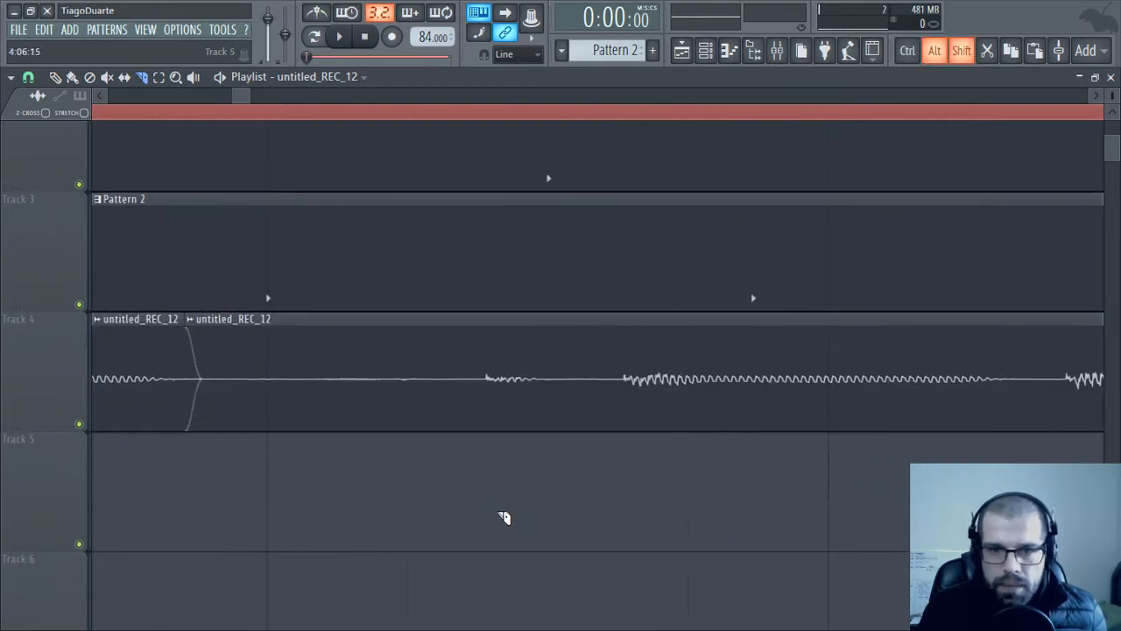
{"action": "left_click_drag", "start_coordinate": [504, 517], "coordinate": [480, 379]}
{"action": "left_click", "coordinate": [72, 77]}
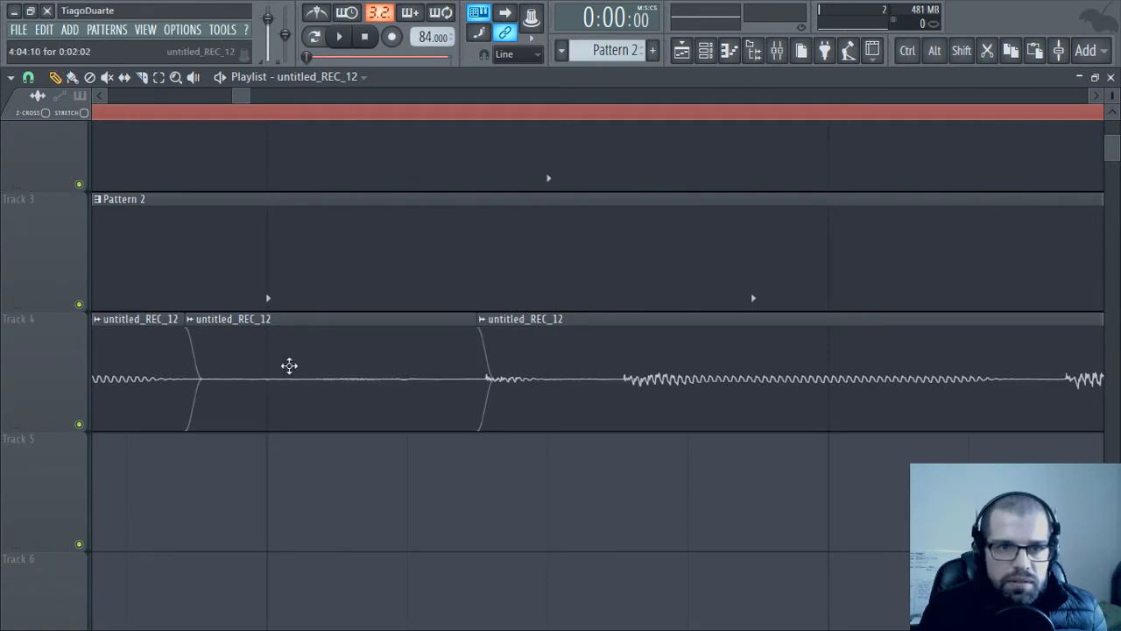
{"action": "right_click", "coordinate": [288, 365]}
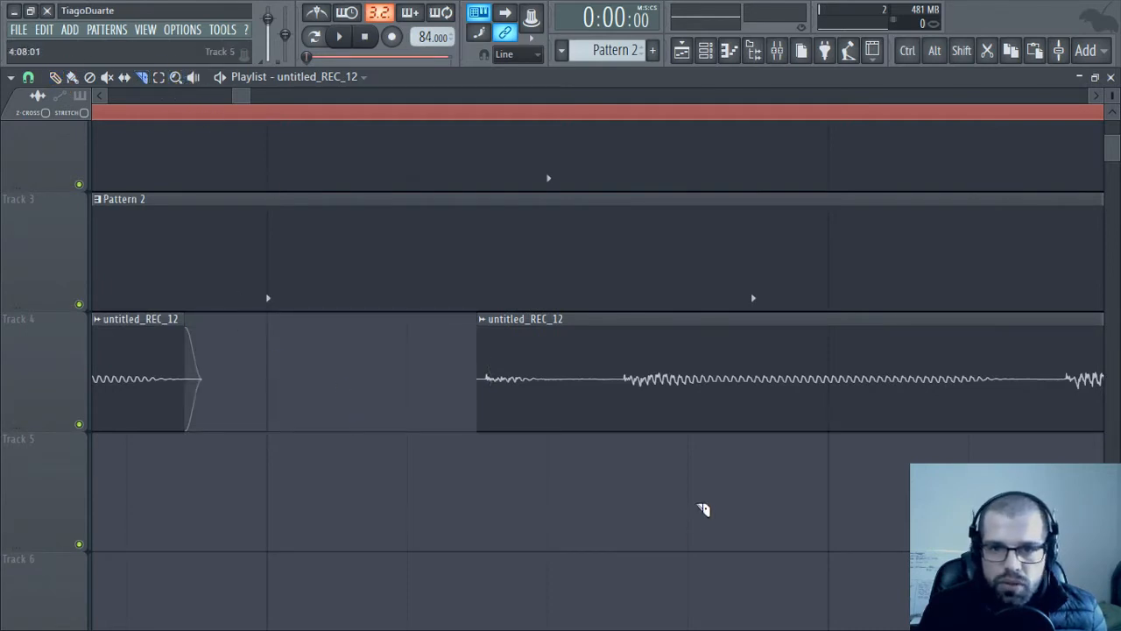
Slice the vocal bass recording between the remaining notes of bar 4, up to just before the start of bar 5
{"action": "scroll", "coordinate": [794, 512], "scroll_direction": "right", "scroll_amount": 3}
{"action": "left_click_drag", "start_coordinate": [656, 499], "coordinate": [660, 372]}
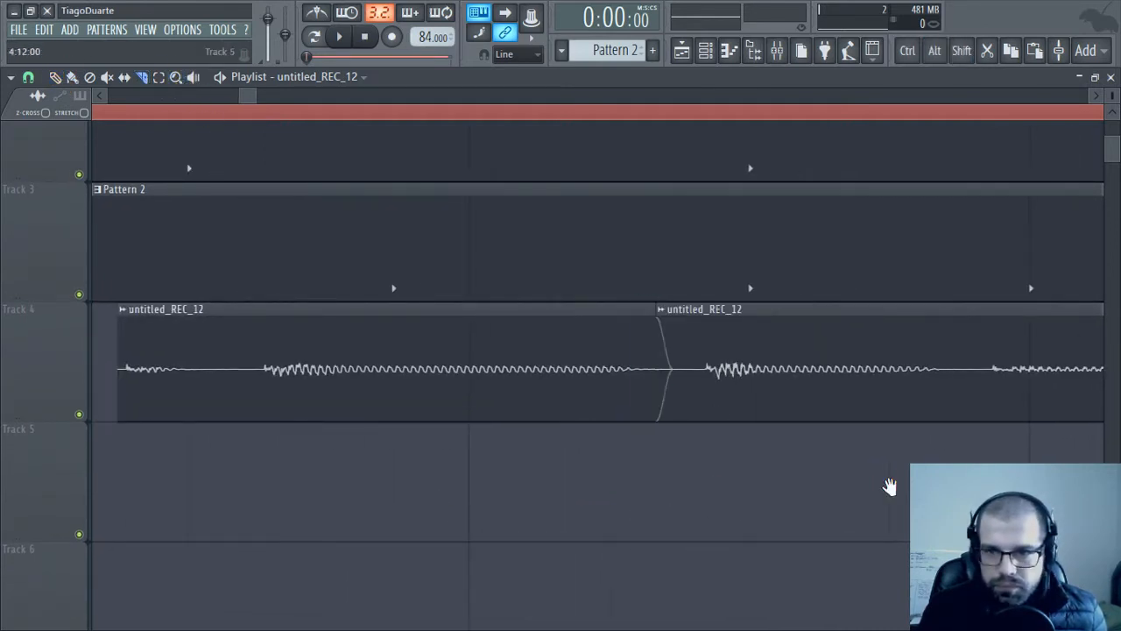
{"action": "scroll", "coordinate": [888, 482], "scroll_direction": "right", "scroll_amount": 4}
{"action": "left_click_drag", "start_coordinate": [541, 471], "coordinate": [531, 385]}
{"action": "scroll", "coordinate": [755, 513], "scroll_direction": "right", "scroll_amount": 3}
{"action": "left_click_drag", "start_coordinate": [755, 543], "coordinate": [768, 391]}
{"action": "scroll", "coordinate": [445, 470], "scroll_direction": "right", "scroll_amount": 4}
{"action": "left_click_drag", "start_coordinate": [574, 569], "coordinate": [576, 386]}
Slice the recording around the opening two notes of bar 5 and delete the silent slice after the second note
{"action": "left_click_drag", "start_coordinate": [900, 490], "coordinate": [850, 388]}
{"action": "scroll", "coordinate": [608, 510], "scroll_direction": "right", "scroll_amount": 5}
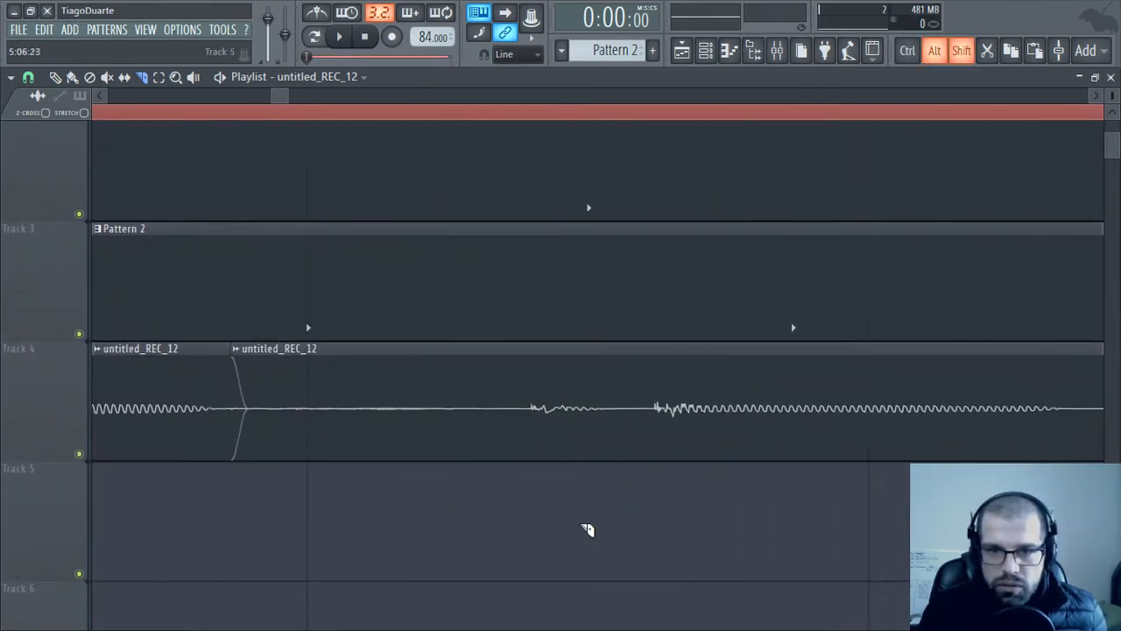
{"action": "left_click_drag", "start_coordinate": [536, 525], "coordinate": [525, 418]}
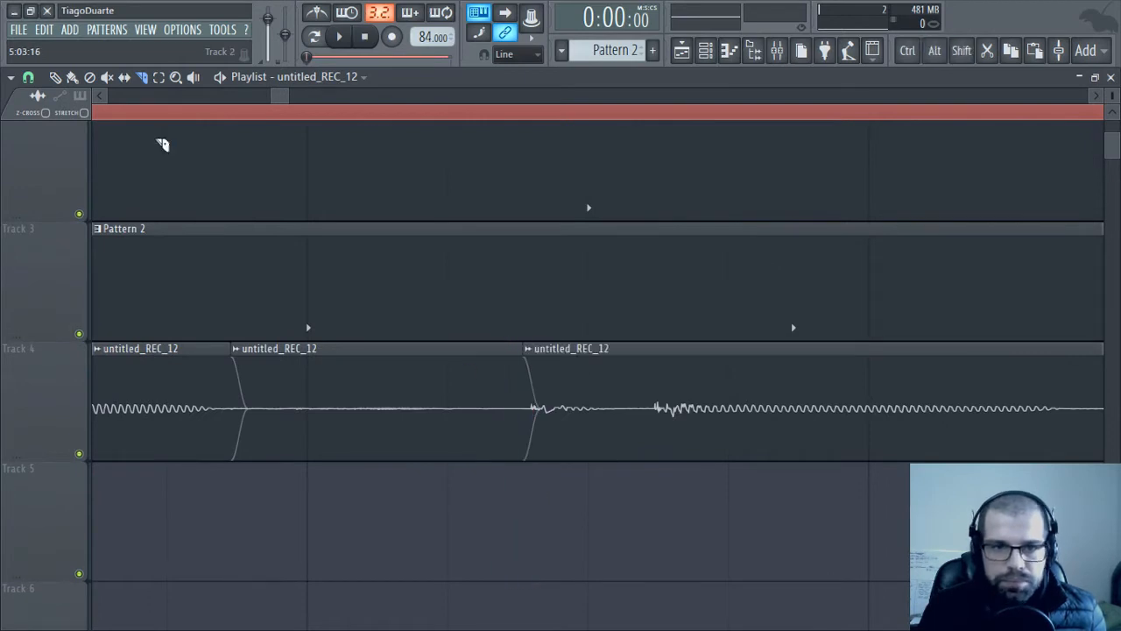
{"action": "left_click", "coordinate": [29, 78]}
{"action": "left_click", "coordinate": [64, 81]}
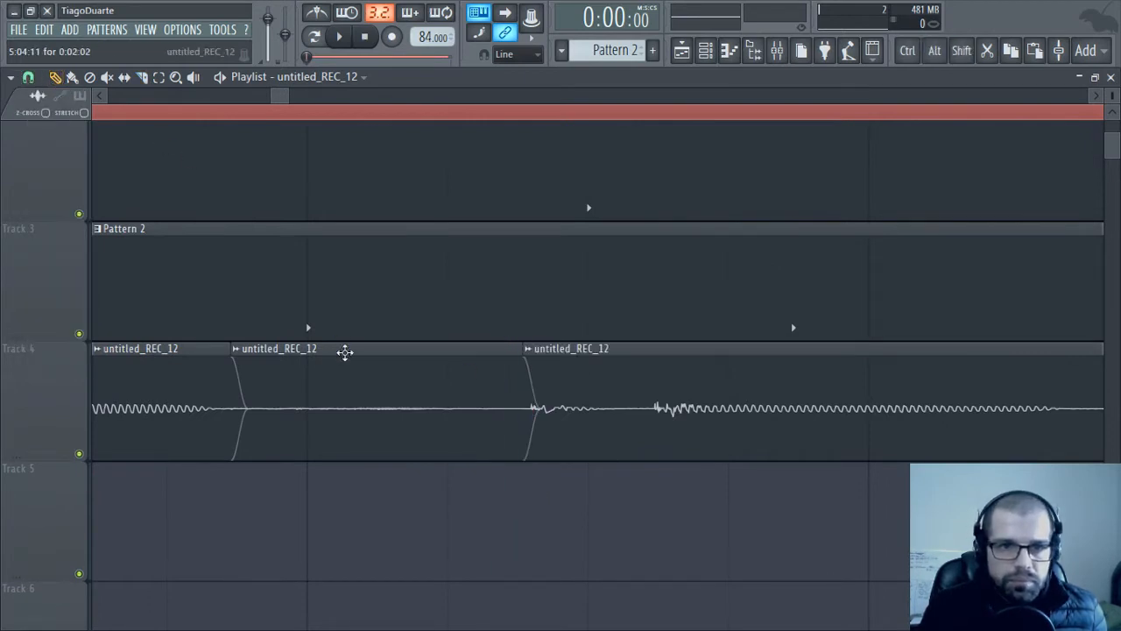
{"action": "right_click", "coordinate": [344, 351]}
Examine the unsliced remainder of the recording on Track 4 from bar 5 to the end of bar 8
{"action": "left_click_drag", "start_coordinate": [831, 416], "coordinate": [419, 369]}
{"action": "scroll", "coordinate": [705, 416], "scroll_direction": "down", "scroll_amount": 2}
{"action": "scroll", "coordinate": [961, 409], "scroll_direction": "down", "scroll_amount": 4}
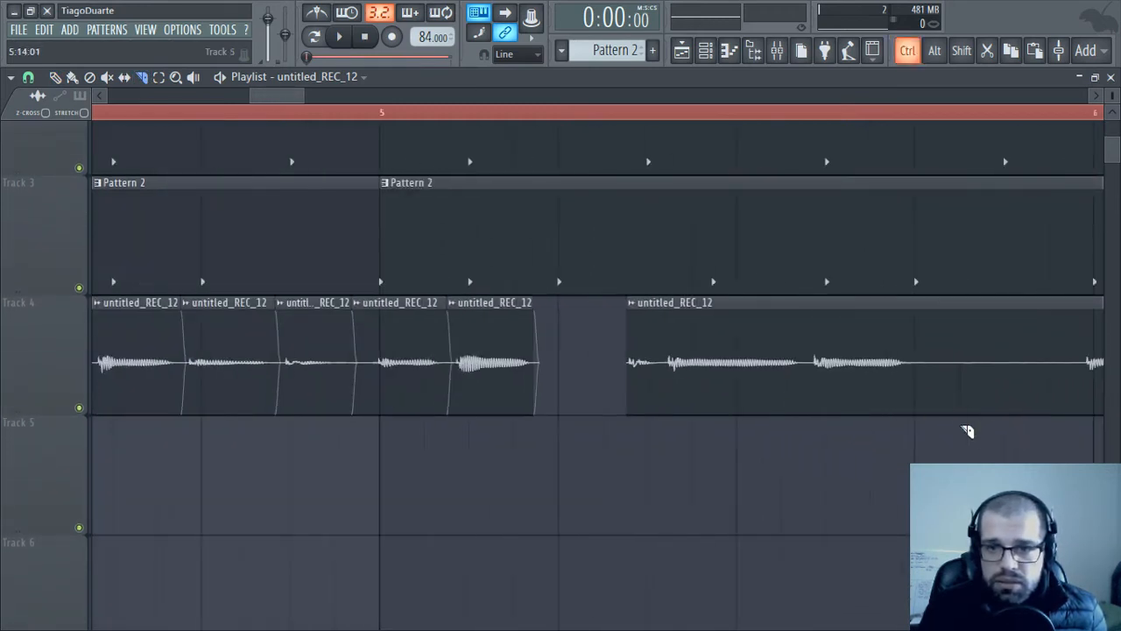
{"action": "left_click_drag", "start_coordinate": [1031, 457], "coordinate": [315, 519]}
{"action": "scroll", "coordinate": [696, 503], "scroll_direction": "down", "scroll_amount": 1}
{"action": "scroll", "coordinate": [696, 502], "scroll_direction": "down", "scroll_amount": 3}
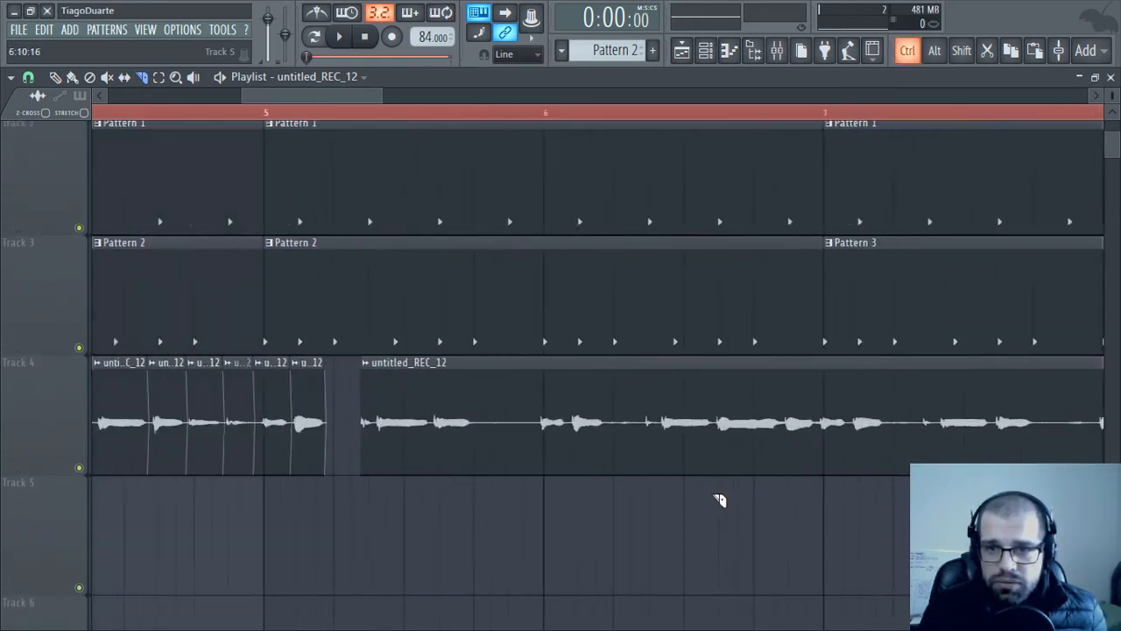
{"action": "left_click_drag", "start_coordinate": [974, 503], "coordinate": [592, 512]}
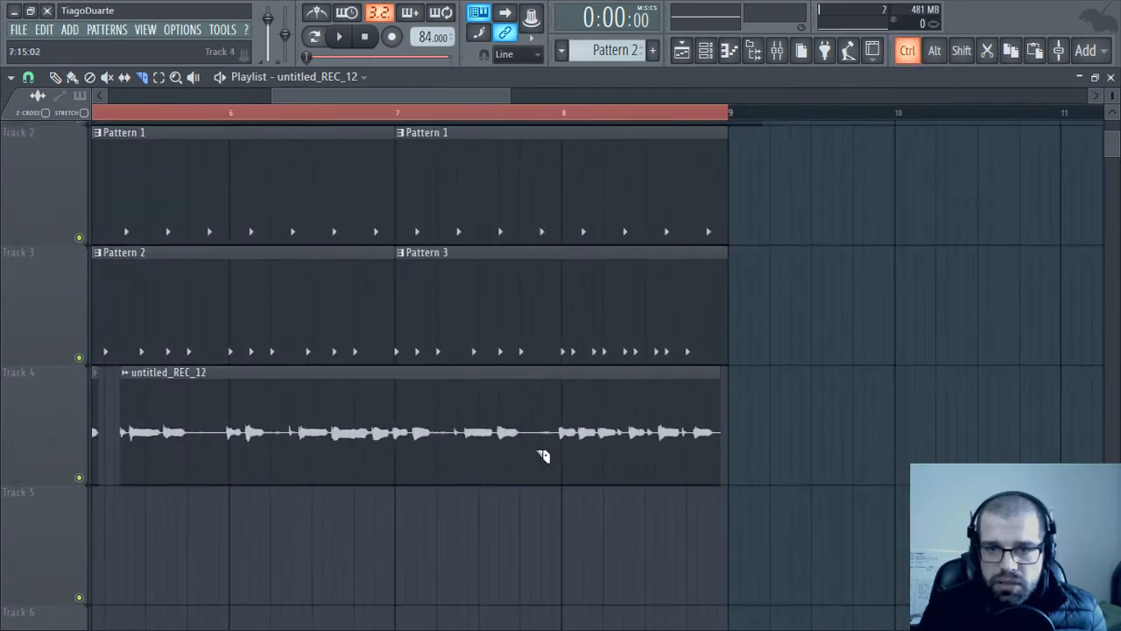
Slice the Track 4 recording at the gaps around each note from bar 5 into the first half of bar 6
{"action": "scroll", "coordinate": [311, 492], "scroll_direction": "up", "scroll_amount": 4}
{"action": "left_click_drag", "start_coordinate": [298, 473], "coordinate": [977, 463]}
{"action": "left_click_drag", "start_coordinate": [339, 543], "coordinate": [626, 509]}
{"action": "left_click_drag", "start_coordinate": [446, 473], "coordinate": [454, 428]}
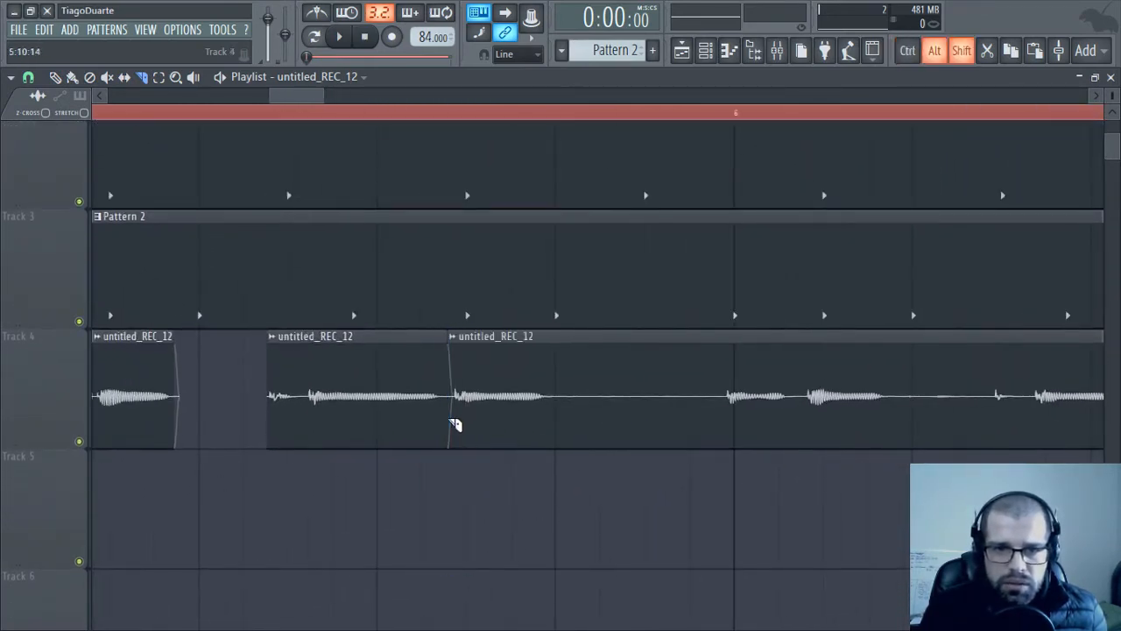
{"action": "left_click_drag", "start_coordinate": [319, 472], "coordinate": [308, 394]}
{"action": "left_click_drag", "start_coordinate": [628, 408], "coordinate": [563, 371]}
{"action": "left_click_drag", "start_coordinate": [720, 388], "coordinate": [730, 390]}
{"action": "mouse_move", "coordinate": [797, 448]}
{"action": "left_mouse_down"}
{"action": "mouse_move", "coordinate": [801, 458]}
{"action": "mouse_move", "coordinate": [799, 438]}
{"action": "left_mouse_up"}
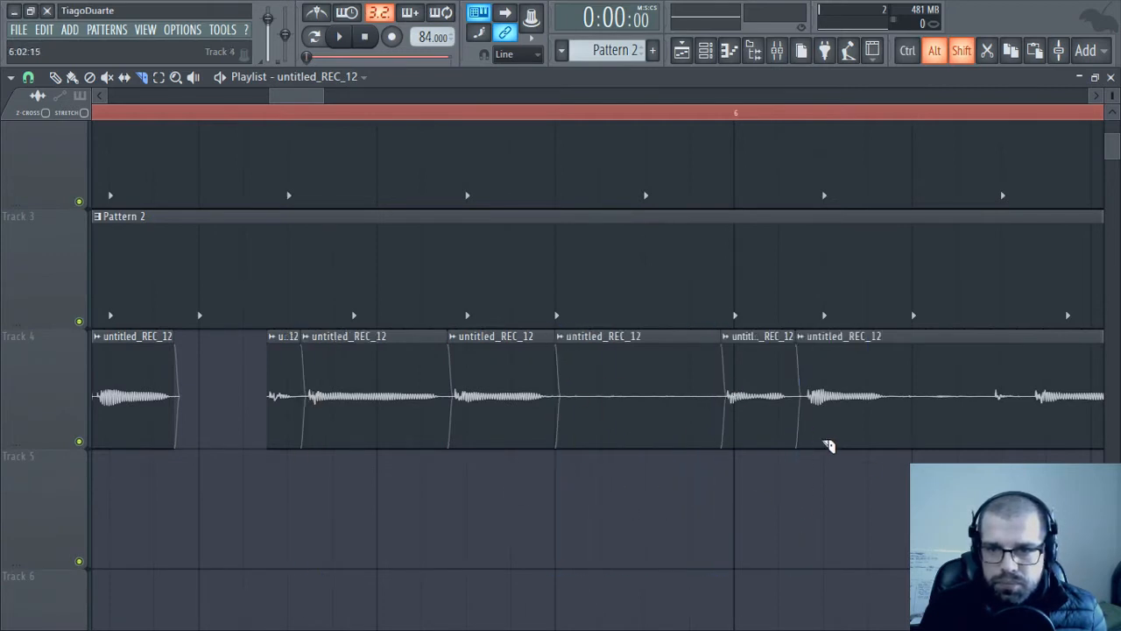
{"action": "mouse_move", "coordinate": [881, 399]}
{"action": "left_mouse_down"}
{"action": "mouse_move", "coordinate": [885, 380]}
{"action": "mouse_move", "coordinate": [896, 382]}
{"action": "left_mouse_up"}
{"action": "left_click_drag", "start_coordinate": [1015, 443], "coordinate": [996, 433]}
Slice the Track 4 recording around each note from mid bar 6 into bar 7, replacing the misplaced cut after bar 7's second note
{"action": "left_click_drag", "start_coordinate": [908, 480], "coordinate": [261, 494]}
{"action": "left_click_drag", "start_coordinate": [545, 518], "coordinate": [530, 417]}
{"action": "left_click_drag", "start_coordinate": [689, 512], "coordinate": [703, 401]}
{"action": "left_click_drag", "start_coordinate": [794, 458], "coordinate": [797, 477]}
{"action": "left_click_drag", "start_coordinate": [868, 525], "coordinate": [874, 411]}
{"action": "left_click_drag", "start_coordinate": [905, 408], "coordinate": [905, 408]}
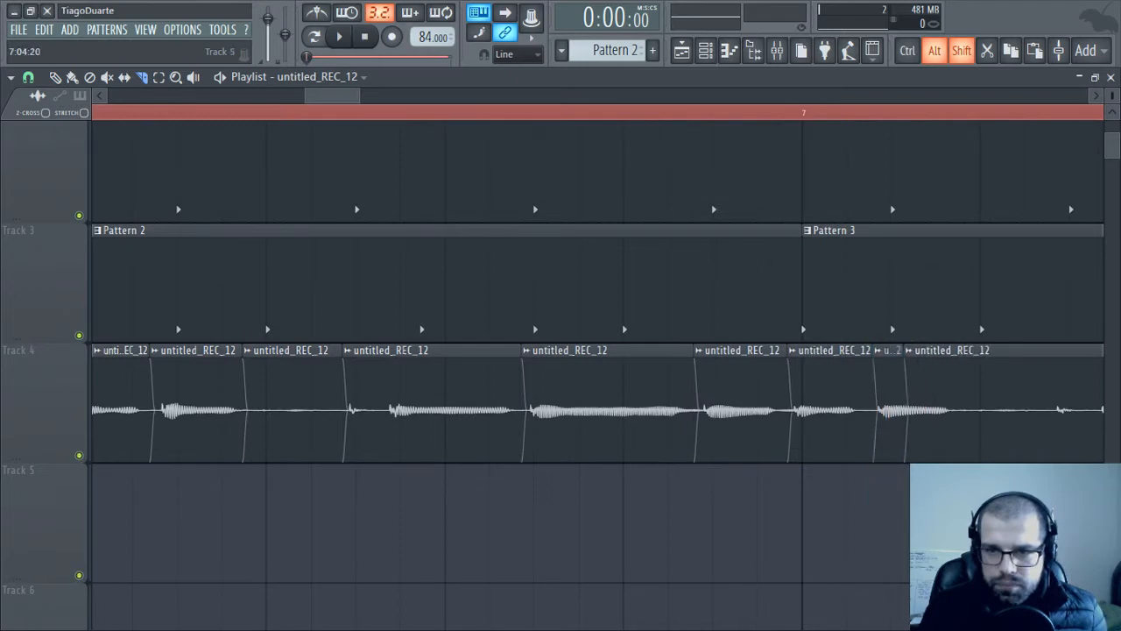
{"action": "key", "text": "ctrl+z"}
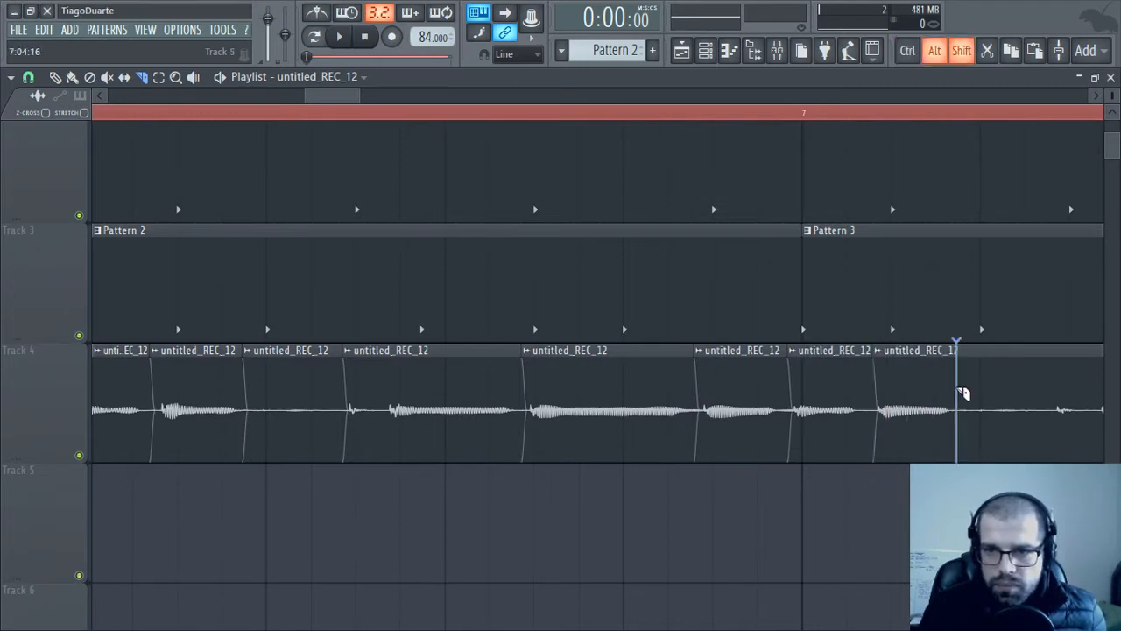
{"action": "left_click_drag", "start_coordinate": [957, 388], "coordinate": [957, 386]}
Slice the Track 4 recording around the remaining notes of bar 7, up to just before bar 8
{"action": "left_click_drag", "start_coordinate": [840, 543], "coordinate": [260, 526]}
{"action": "left_click_drag", "start_coordinate": [492, 471], "coordinate": [464, 393]}
{"action": "left_click_drag", "start_coordinate": [776, 518], "coordinate": [769, 417]}
{"action": "left_click_drag", "start_coordinate": [924, 388], "coordinate": [924, 389]}
Slice the Track 4 recording before each note and each small noise through bar 8
{"action": "left_click_drag", "start_coordinate": [723, 490], "coordinate": [171, 523]}
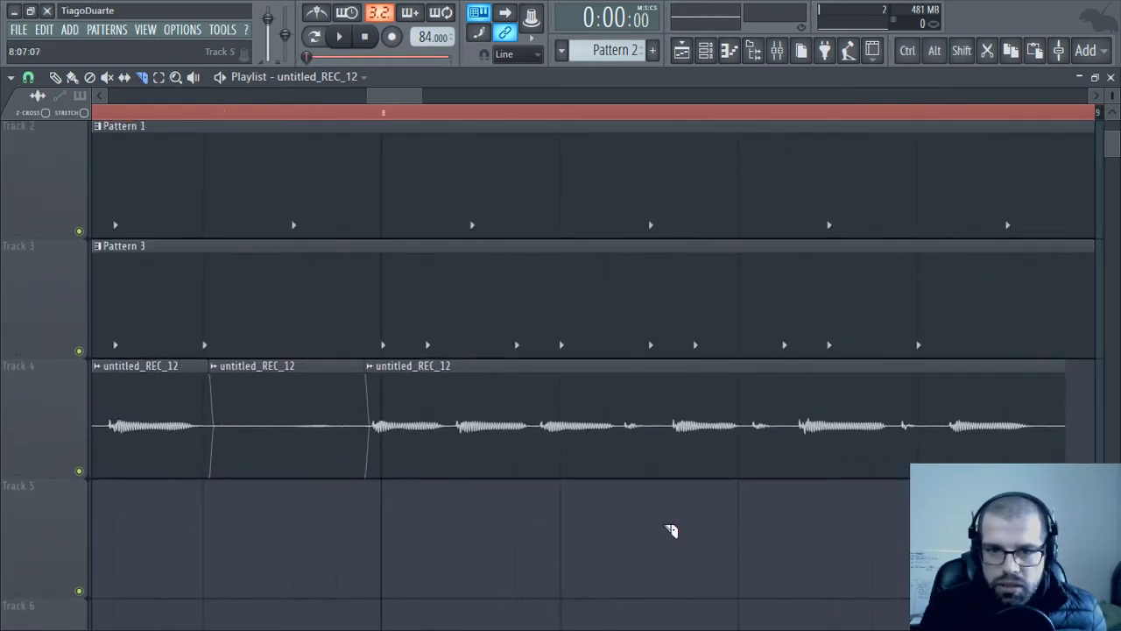
{"action": "key", "text": "alt+shift"}
{"action": "left_click", "coordinate": [455, 430], "text": "alt+shift"}
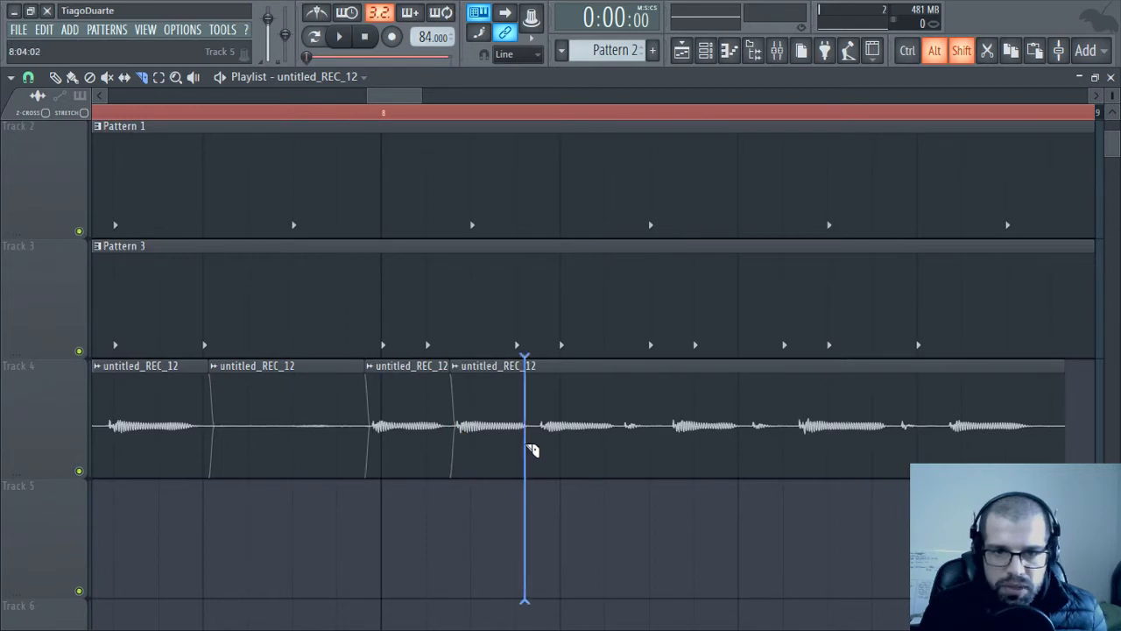
{"action": "left_click", "coordinate": [536, 450], "text": "alt+shift"}
{"action": "left_click_drag", "start_coordinate": [642, 499], "coordinate": [626, 455]}
{"action": "left_click_drag", "start_coordinate": [675, 513], "coordinate": [677, 462]}
{"action": "left_click_drag", "start_coordinate": [765, 449], "coordinate": [745, 438]}
{"action": "left_click_drag", "start_coordinate": [800, 456], "coordinate": [794, 459]}
{"action": "left_click_drag", "start_coordinate": [895, 447], "coordinate": [950, 448]}
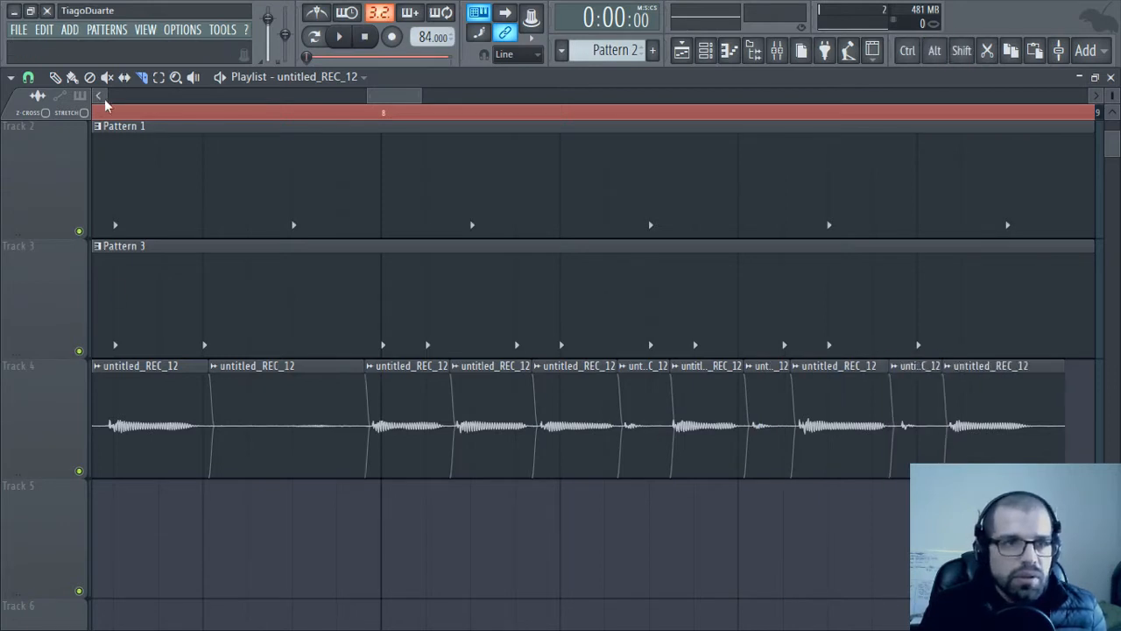
Delete the silent slices between the notes on Track 4 in bars 5 to 7
{"action": "right_click", "coordinate": [281, 413]}
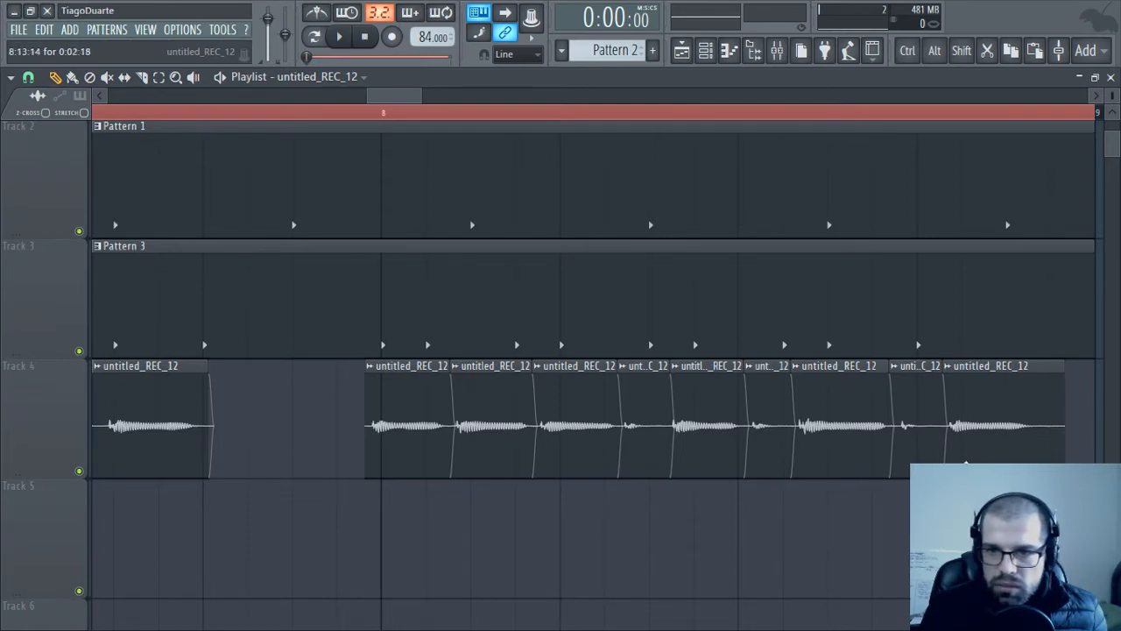
{"action": "scroll", "coordinate": [220, 488], "scroll_direction": "left", "scroll_amount": 4}
{"action": "right_click", "coordinate": [626, 465]}
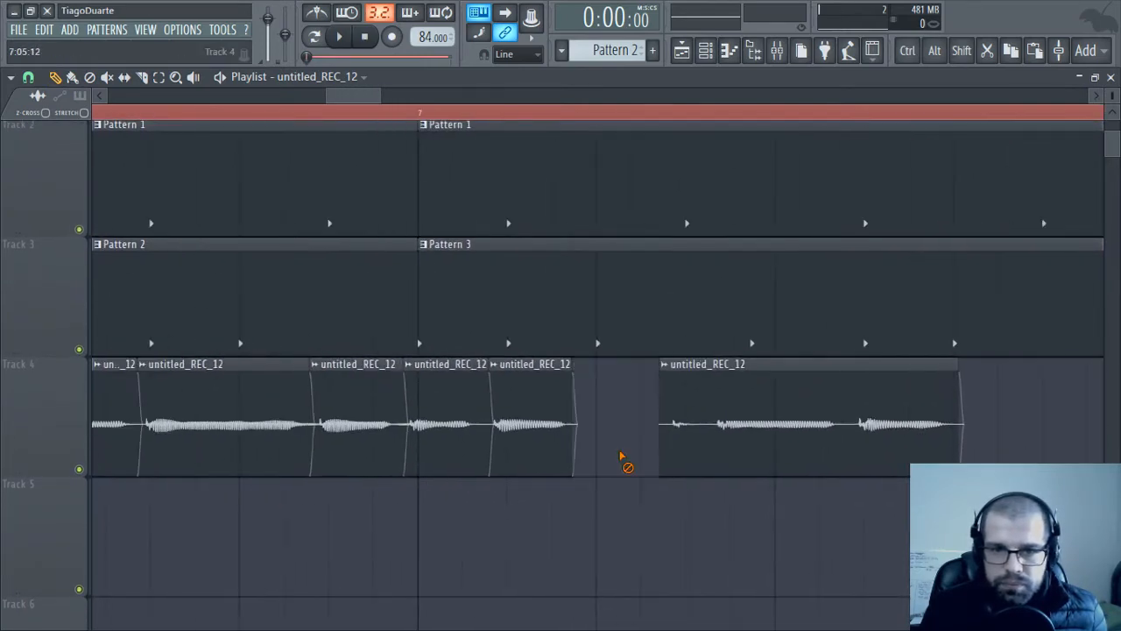
{"action": "scroll", "coordinate": [635, 479], "scroll_direction": "left", "scroll_amount": 1}
{"action": "left_click_drag", "start_coordinate": [635, 479], "coordinate": [995, 478]}
{"action": "left_click_drag", "start_coordinate": [683, 490], "coordinate": [728, 488]}
{"action": "right_click", "coordinate": [495, 435]}
{"action": "left_click_drag", "start_coordinate": [535, 467], "coordinate": [958, 470]}
{"action": "right_click", "coordinate": [533, 433]}
{"action": "left_click_drag", "start_coordinate": [596, 474], "coordinate": [951, 483]}
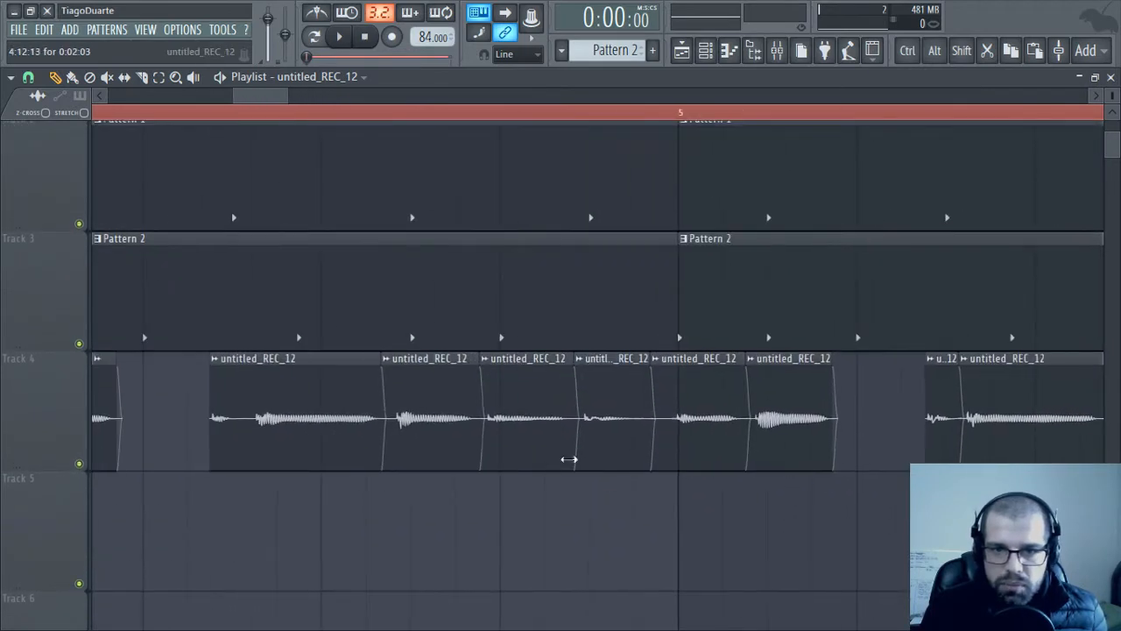
Trim the leading silence from the third Track 4 clip in bar 1 so it starts at 1:07:14
{"action": "left_click_drag", "start_coordinate": [463, 462], "coordinate": [868, 460]}
{"action": "left_click_drag", "start_coordinate": [491, 480], "coordinate": [943, 484]}
{"action": "left_click_drag", "start_coordinate": [455, 469], "coordinate": [976, 472]}
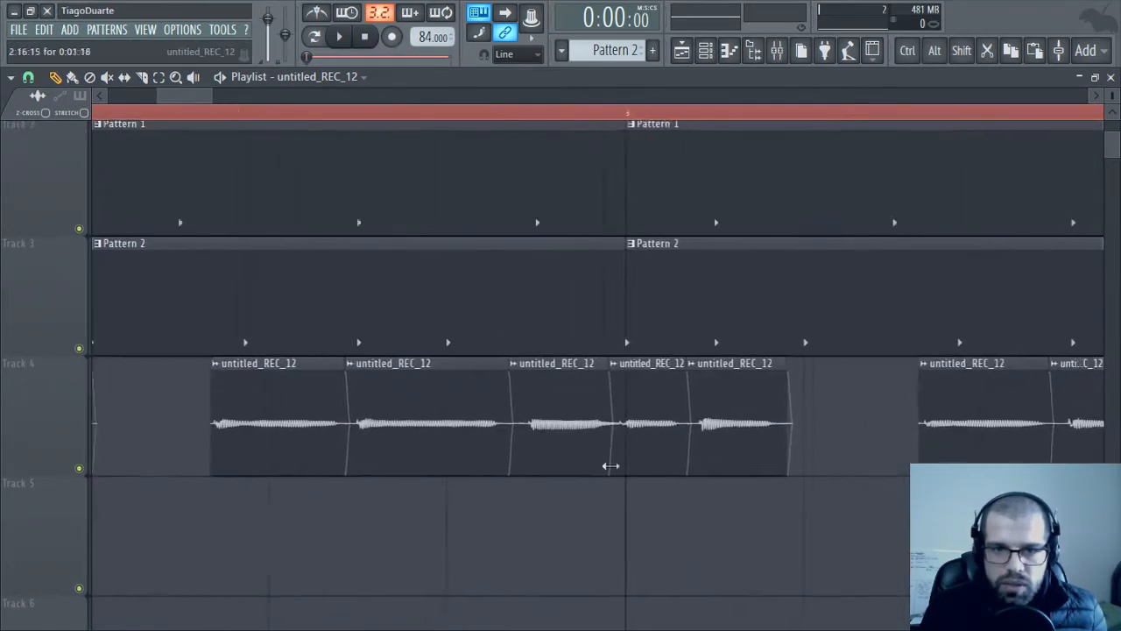
{"action": "left_click_drag", "start_coordinate": [412, 472], "coordinate": [850, 457]}
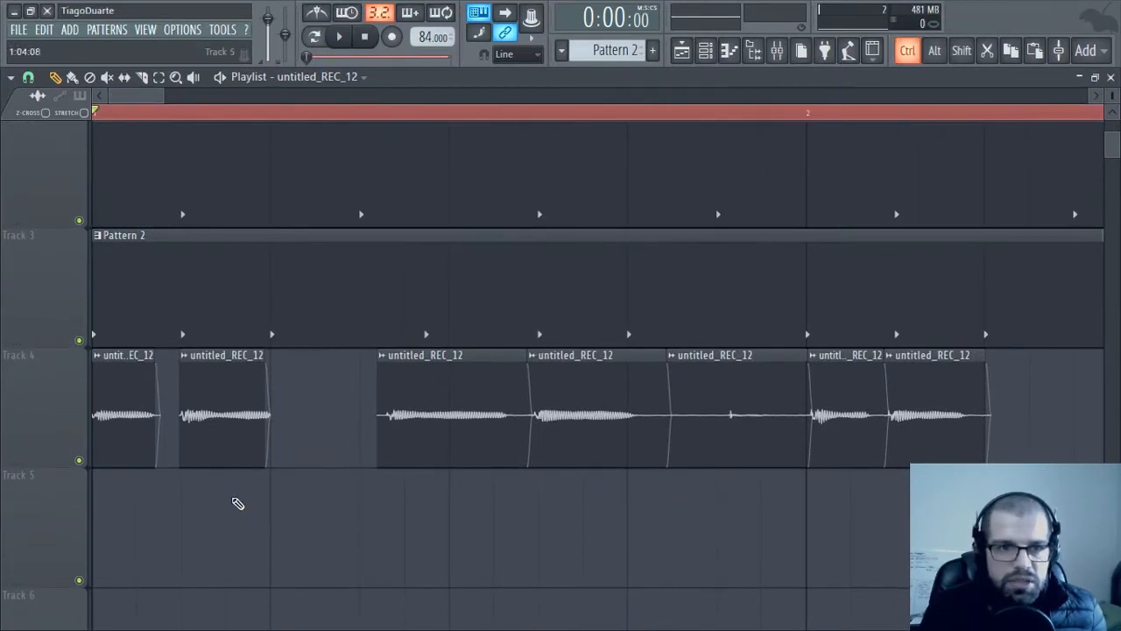
{"action": "scroll", "coordinate": [209, 520], "scroll_direction": "up", "scroll_amount": 4}
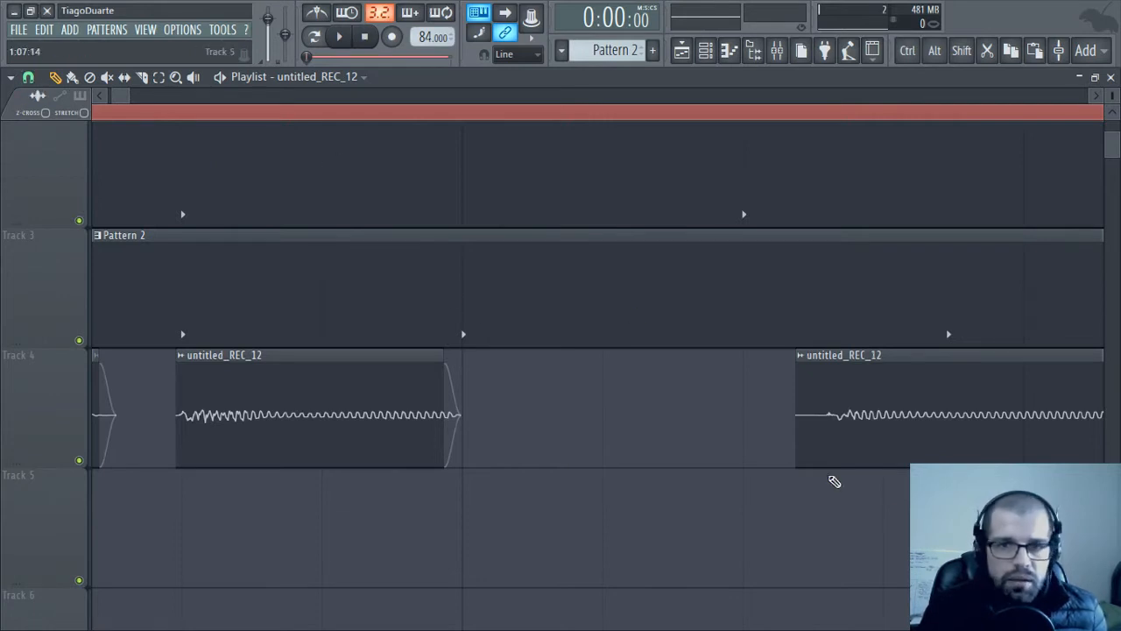
{"action": "left_click_drag", "start_coordinate": [834, 481], "coordinate": [404, 484]}
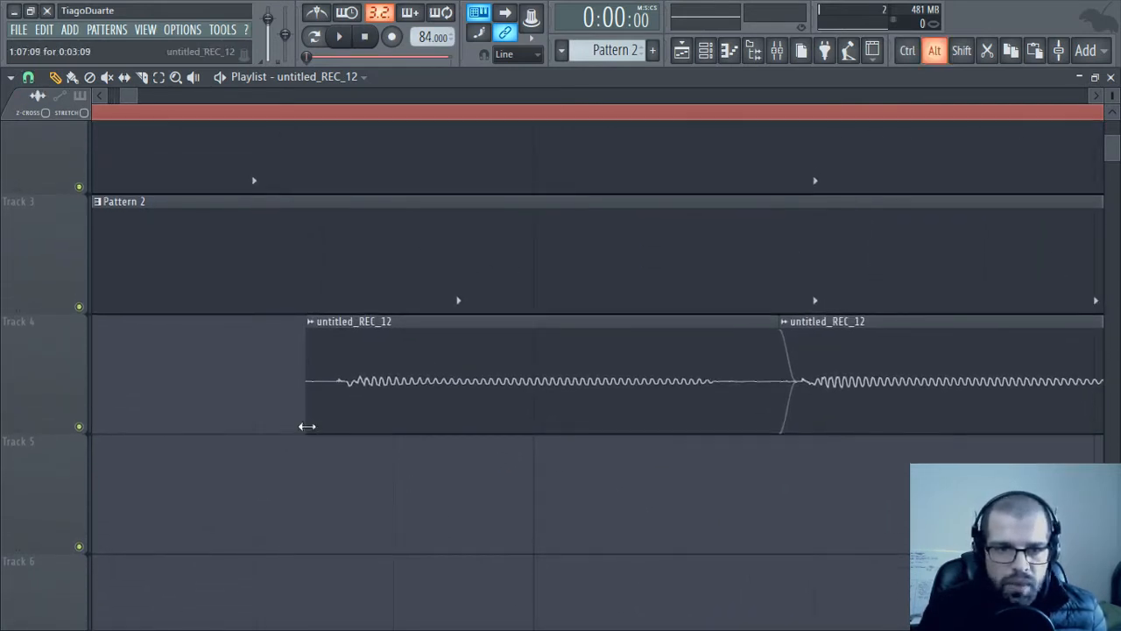
{"action": "left_click_drag", "start_coordinate": [307, 427], "coordinate": [335, 428]}
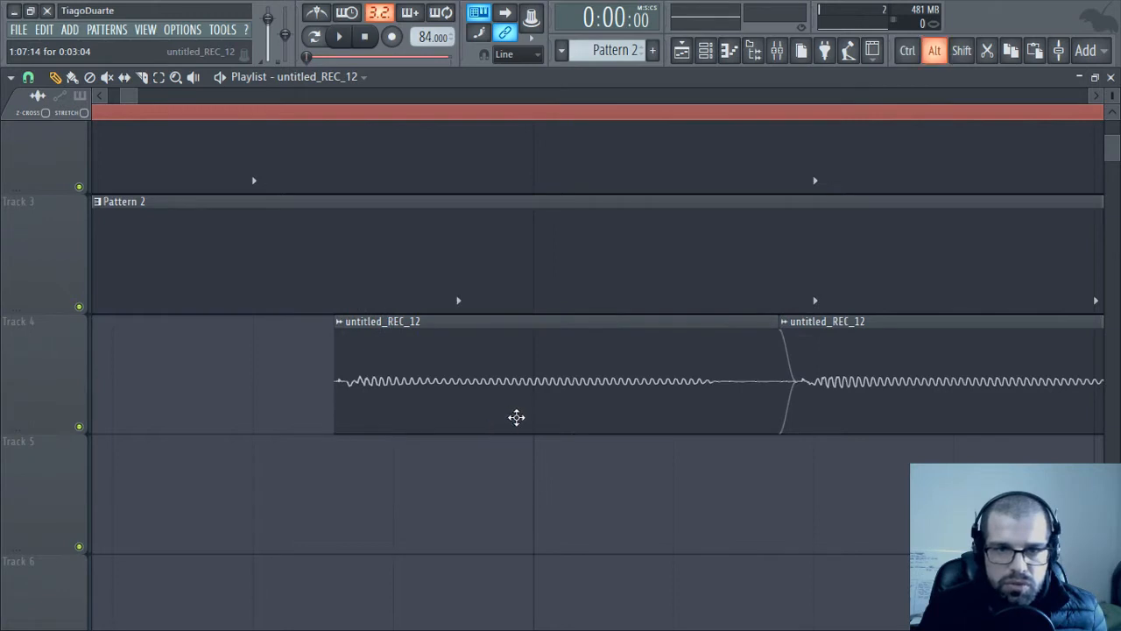
Move the third Track 4 clip to 1:08:08 so its note lines up with the Pattern 2 hit
{"action": "left_click_drag", "start_coordinate": [516, 418], "coordinate": [453, 421]}
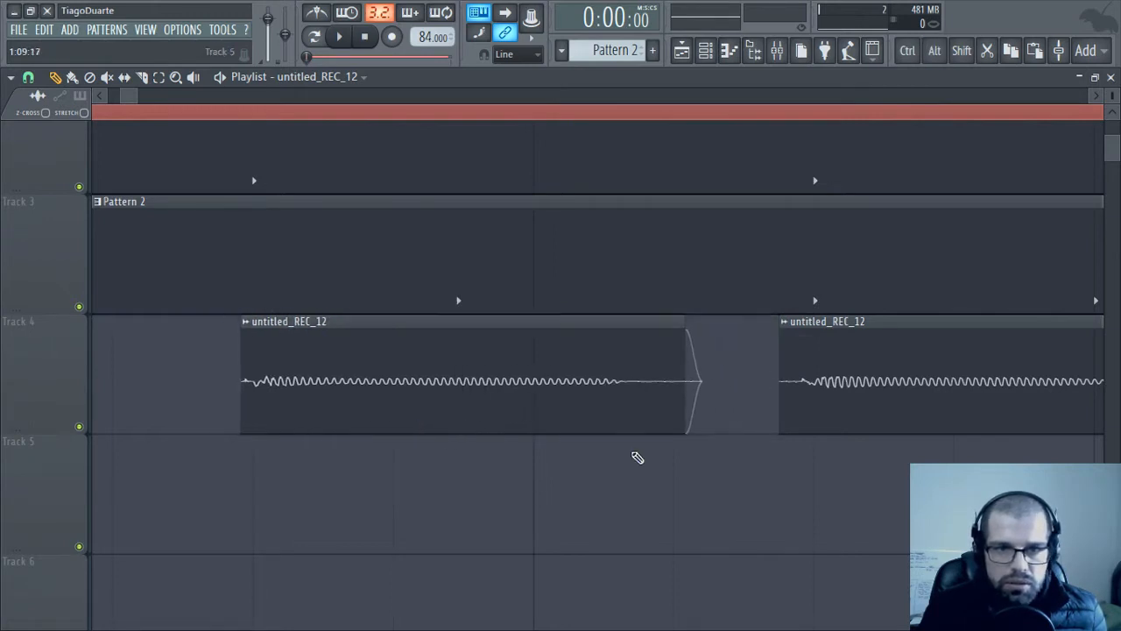
{"action": "left_click_drag", "start_coordinate": [271, 428], "coordinate": [487, 473]}
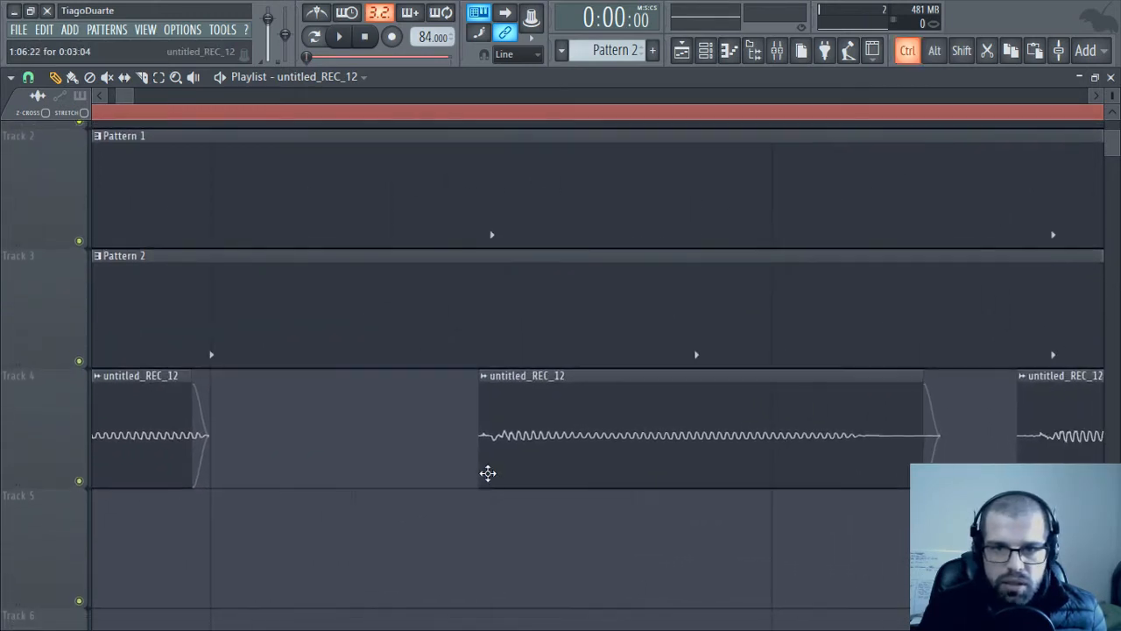
{"action": "left_click_drag", "start_coordinate": [509, 431], "coordinate": [705, 443]}
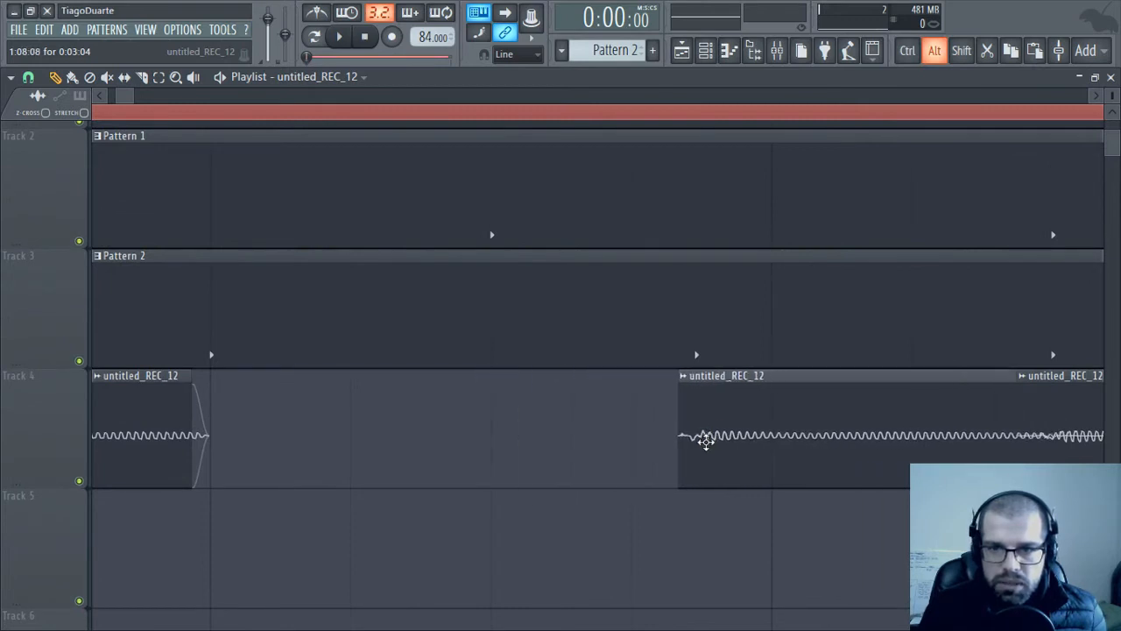
Shorten the end of the third Track 4 clip so it stops just before the following clip
{"action": "left_click_drag", "start_coordinate": [810, 475], "coordinate": [350, 455]}
{"action": "left_click_drag", "start_coordinate": [490, 511], "coordinate": [442, 449]}
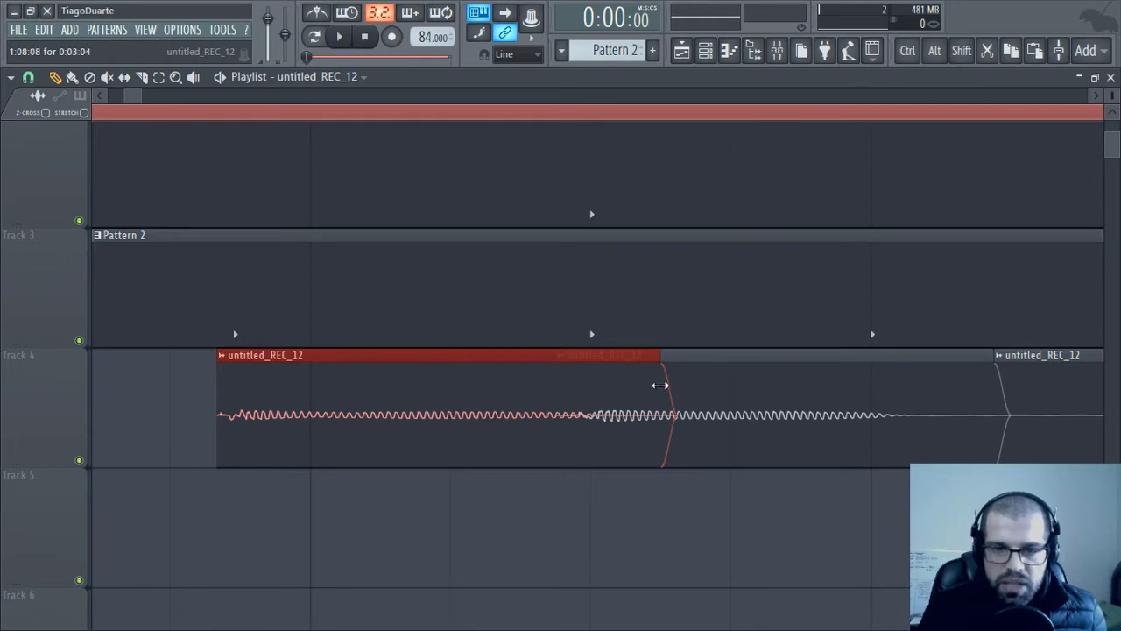
{"action": "left_click_drag", "start_coordinate": [659, 385], "coordinate": [529, 417]}
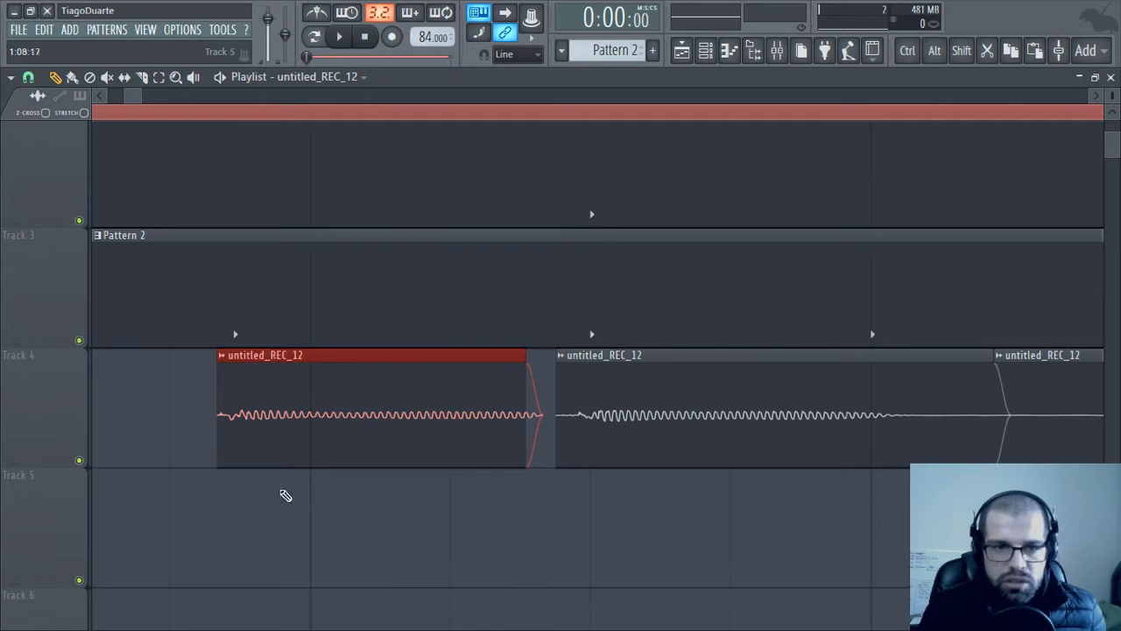
{"action": "left_click", "coordinate": [310, 510], "text": "ctrl"}
Unsolo the Insert 7 mixer track and set its level to 77% (-5.4 dB) during playback
{"action": "left_click", "coordinate": [775, 53]}
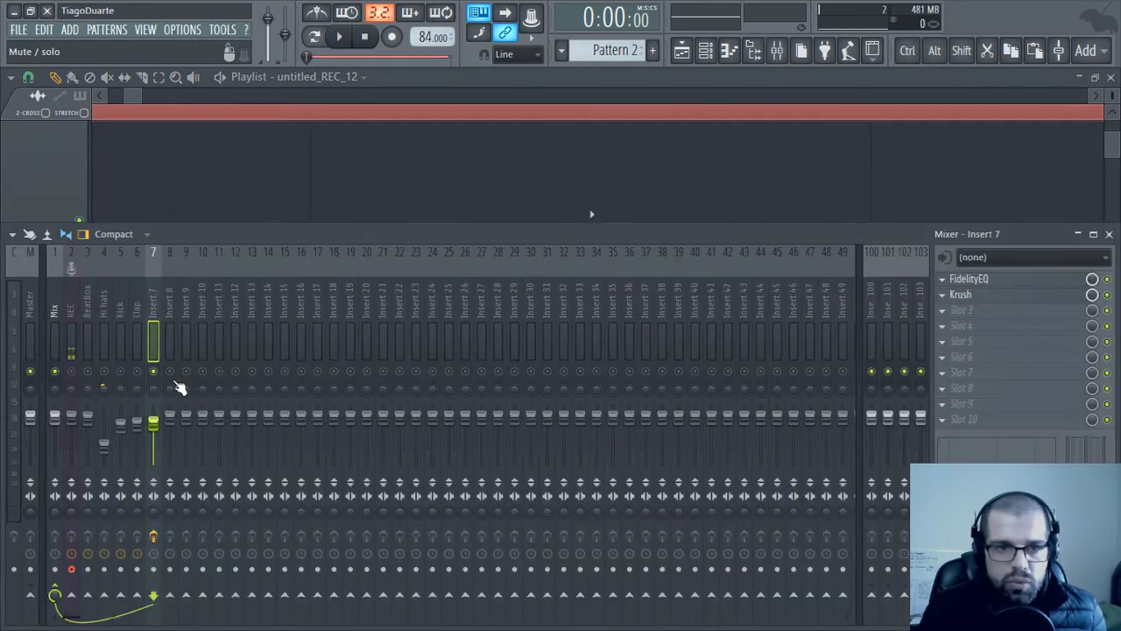
{"action": "key", "text": "space"}
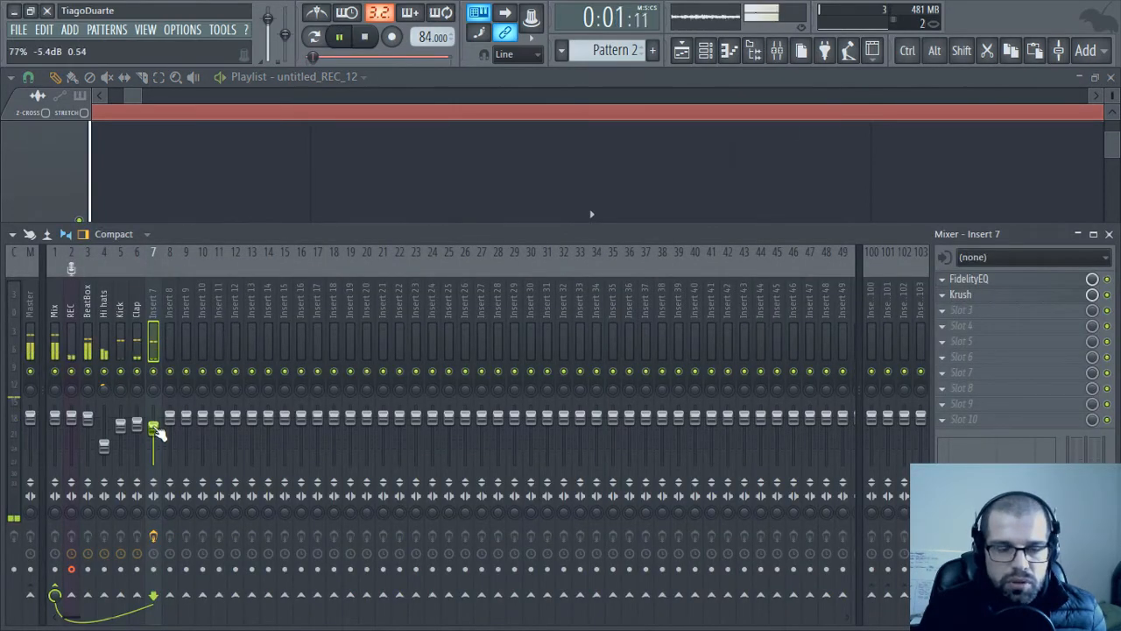
{"action": "key", "text": "space"}
{"action": "key", "text": "F9"}
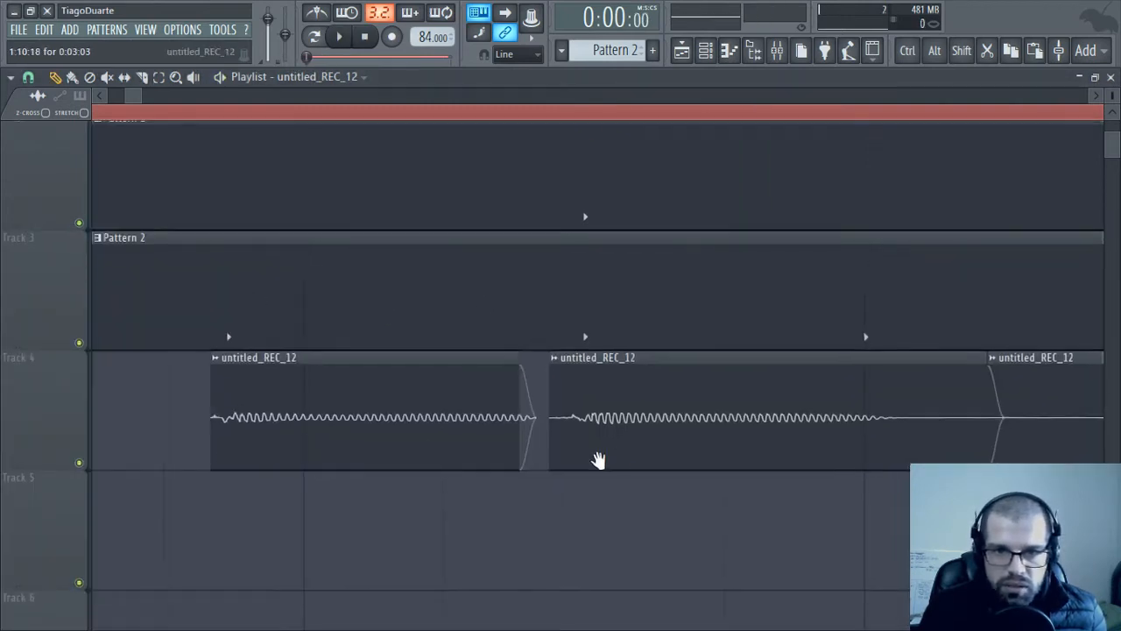
Trim both ends of the fourth Track 4 clip in bar 1 so it starts at 1:11:00 and lasts 2:04
{"action": "scroll", "coordinate": [595, 458], "scroll_direction": "right", "scroll_amount": 2}
{"action": "left_click_drag", "start_coordinate": [394, 450], "coordinate": [428, 453]}
{"action": "scroll", "coordinate": [635, 442], "scroll_direction": "right", "scroll_amount": 3}
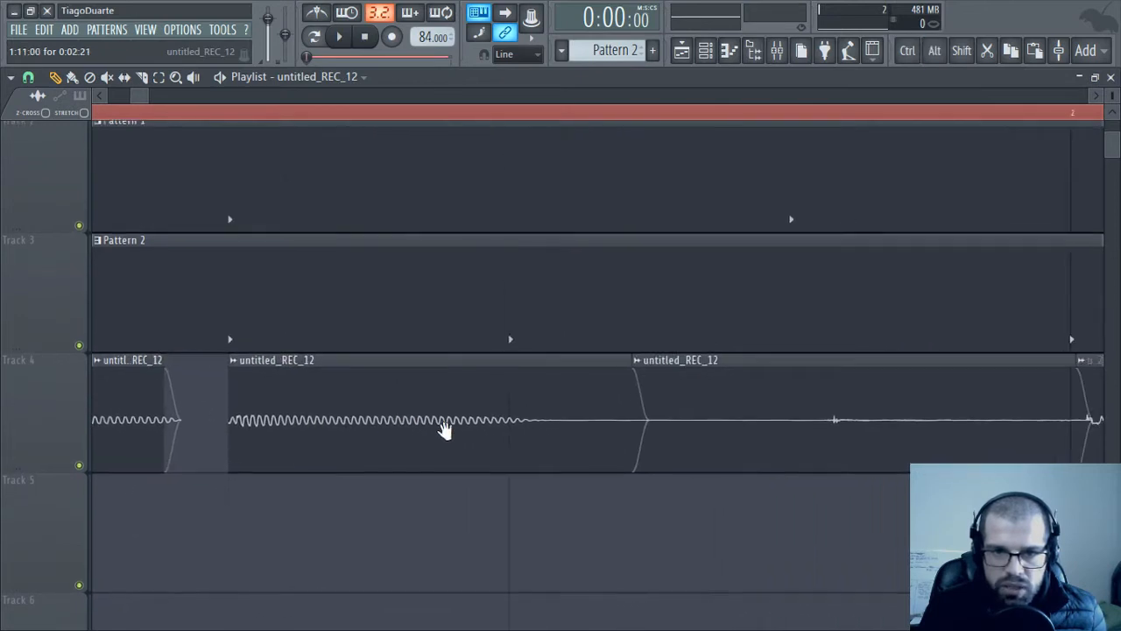
{"action": "left_click_drag", "start_coordinate": [611, 441], "coordinate": [513, 443]}
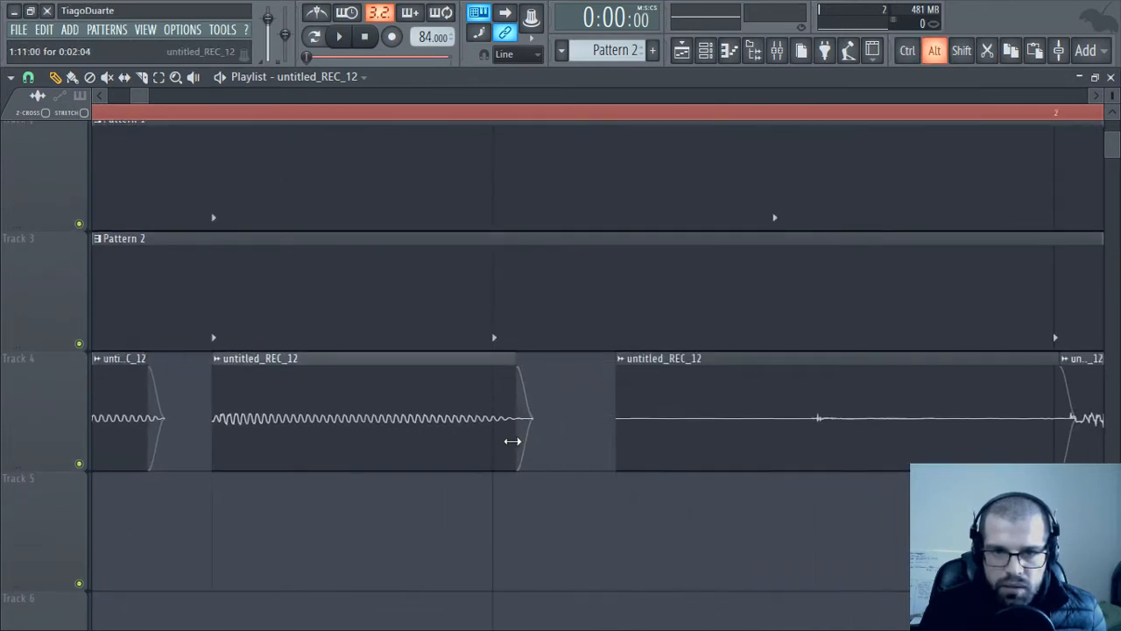
Audition the near-silent clip at the end of bar 1 with Track 4 temporarily soloed, and delete that clip
{"action": "left_click_drag", "start_coordinate": [815, 488], "coordinate": [592, 436]}
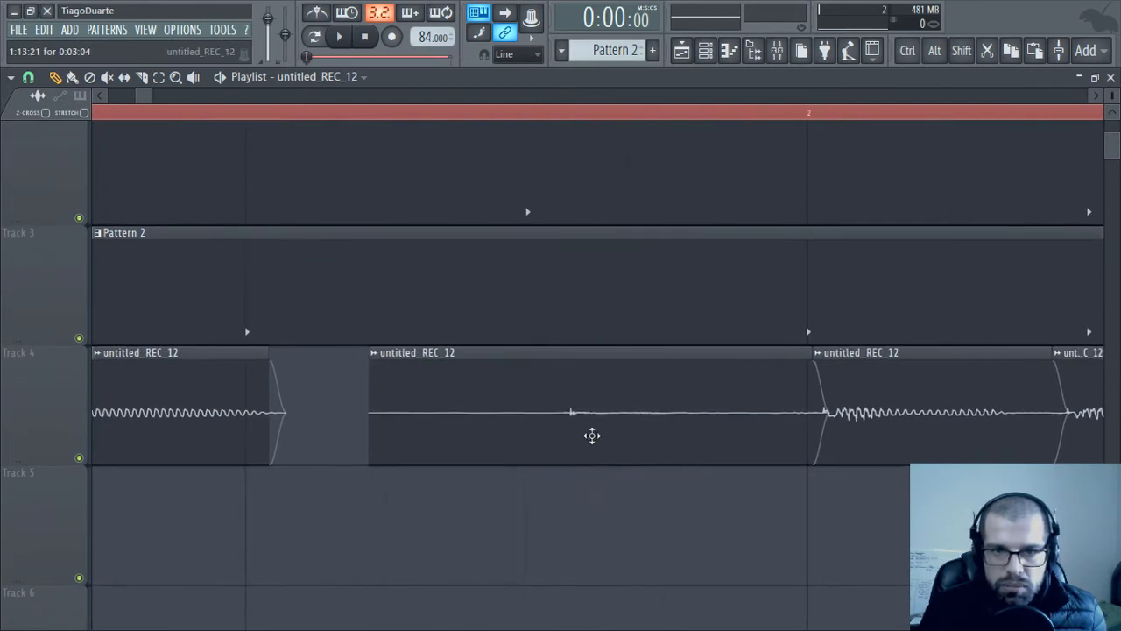
{"action": "left_click", "coordinate": [263, 113]}
{"action": "key", "text": "space"}
{"action": "key", "text": "space"}
{"action": "key", "text": "space"}
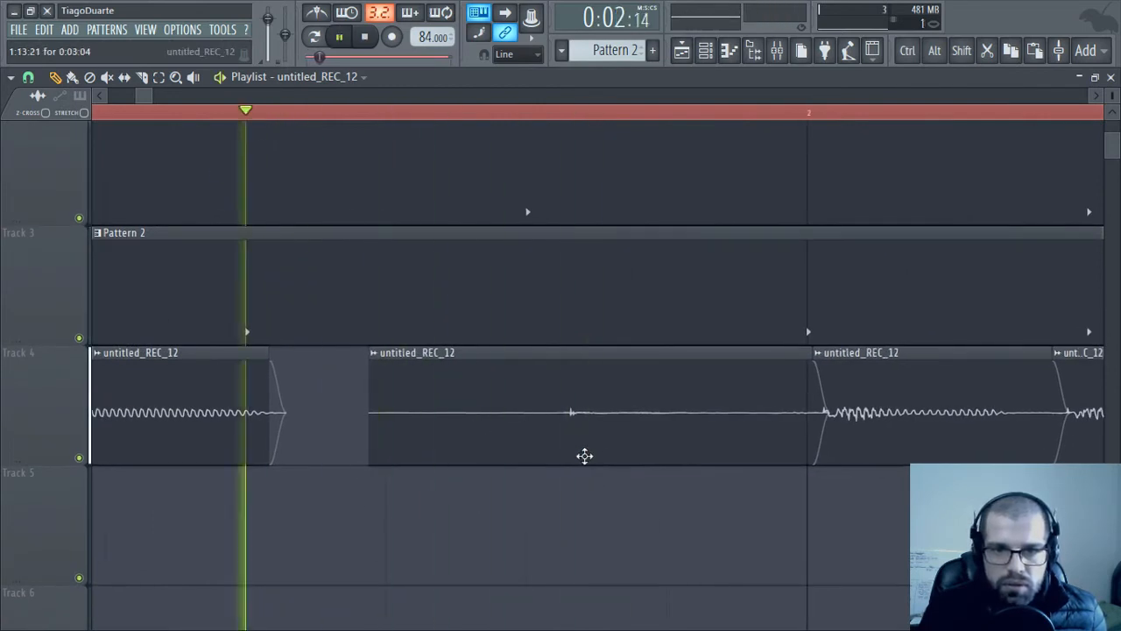
{"action": "key", "text": "space"}
{"action": "right_click", "coordinate": [80, 457]}
{"action": "key", "text": "space"}
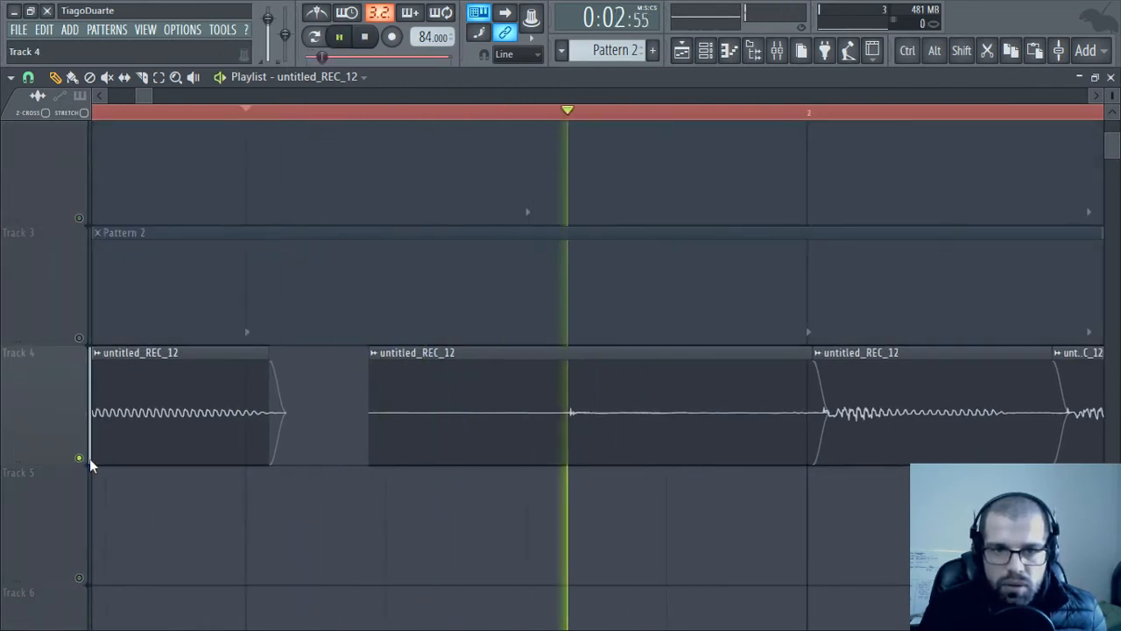
{"action": "key", "text": "space"}
{"action": "right_click", "coordinate": [655, 425]}
{"action": "right_click", "coordinate": [79, 457]}
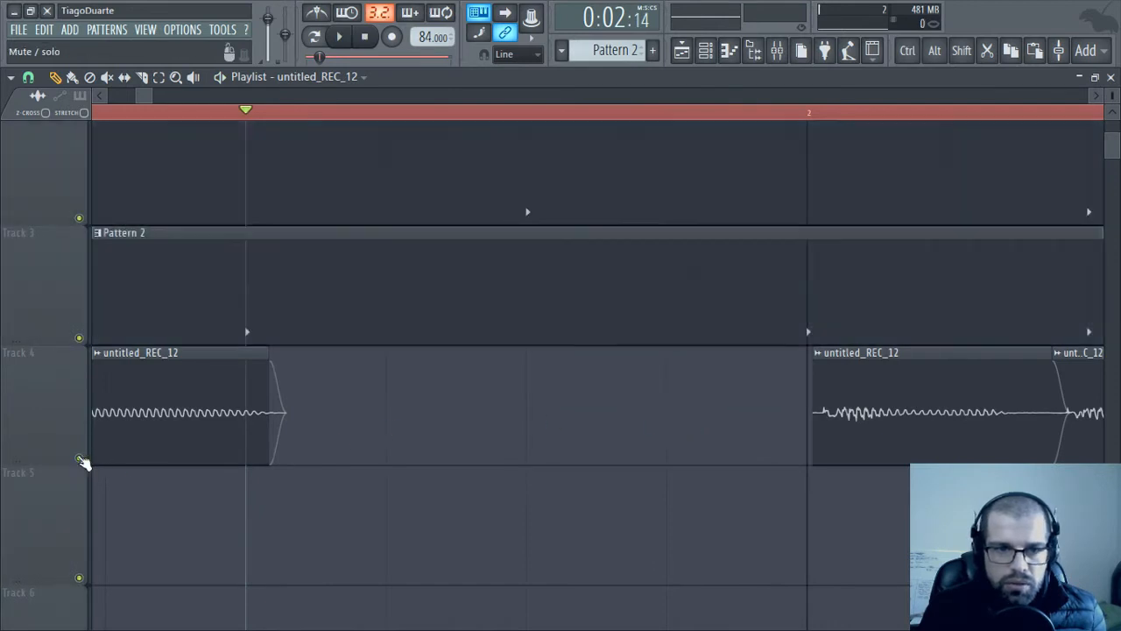
Align the first Track 4 clip of bar 2 to 2:01:00 and trim the silence from both ends of the bar's first two clips
{"action": "scroll", "coordinate": [718, 441], "scroll_direction": "right", "scroll_amount": 5}
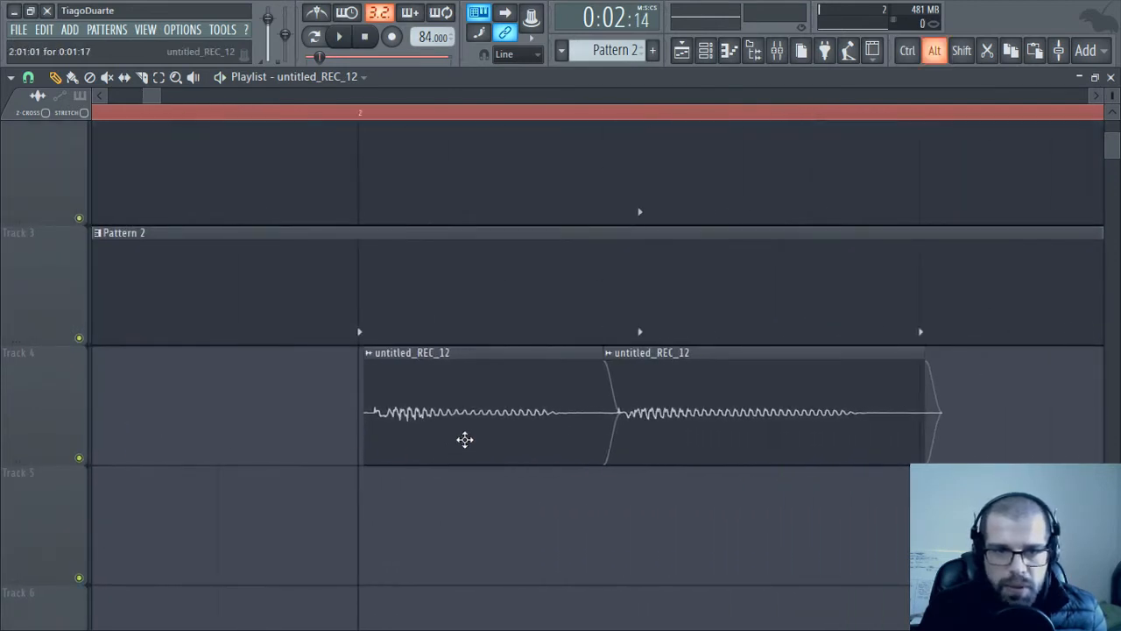
{"action": "left_click_drag", "start_coordinate": [463, 441], "coordinate": [434, 438]}
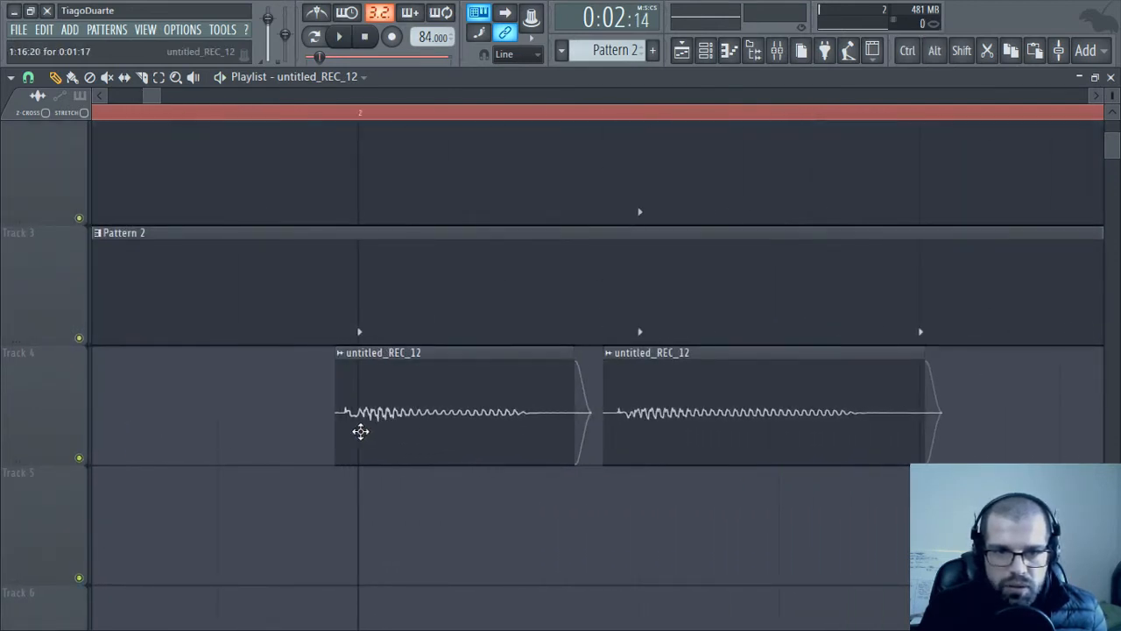
{"action": "left_click_drag", "start_coordinate": [336, 443], "coordinate": [359, 447]}
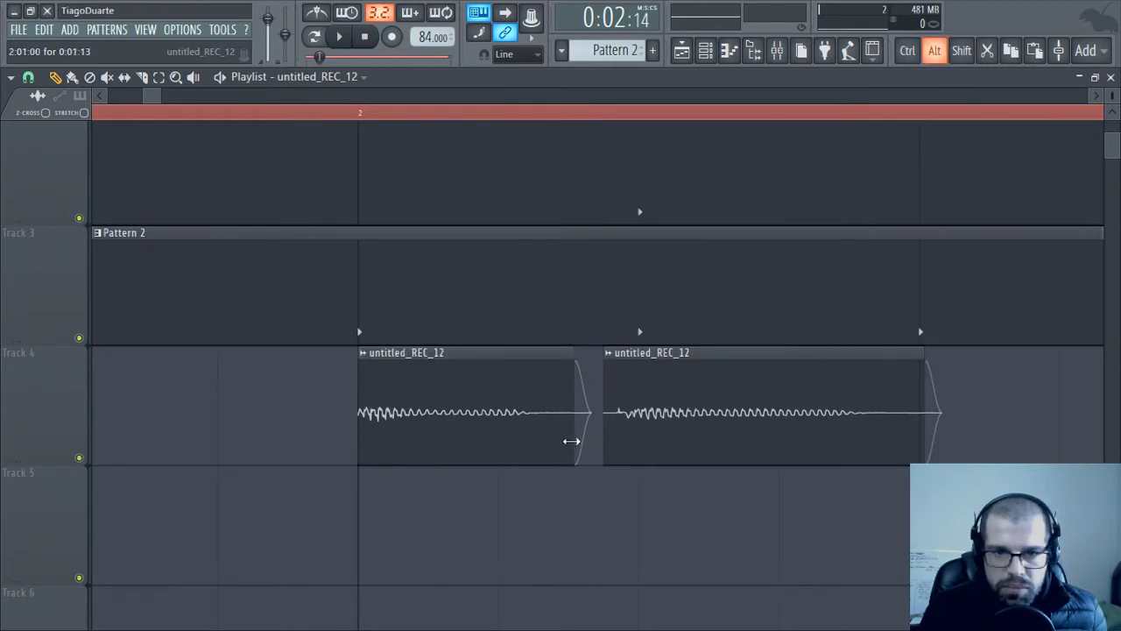
{"action": "left_click_drag", "start_coordinate": [570, 440], "coordinate": [526, 447]}
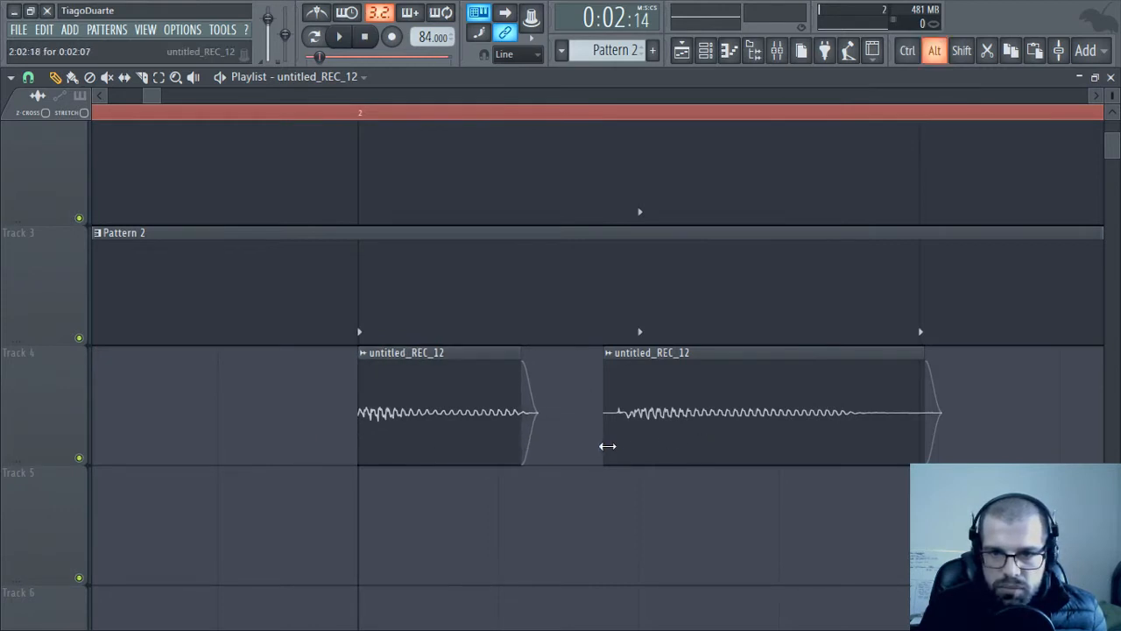
{"action": "left_click_drag", "start_coordinate": [607, 445], "coordinate": [656, 440]}
{"action": "left_click_drag", "start_coordinate": [927, 446], "coordinate": [876, 431]}
Shorten the tail of the third Track 4 clip in bar 2 and move its note onto the nearby Pattern 2 hit
{"action": "left_click_drag", "start_coordinate": [1081, 450], "coordinate": [502, 466]}
{"action": "left_click_drag", "start_coordinate": [764, 455], "coordinate": [482, 452]}
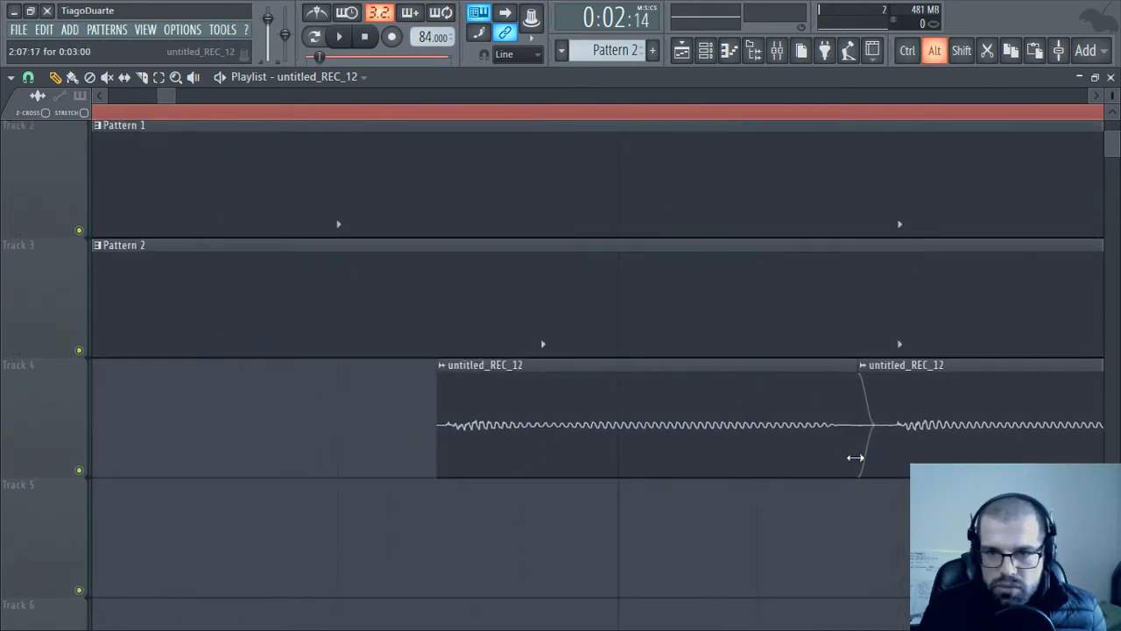
{"action": "left_click_drag", "start_coordinate": [855, 457], "coordinate": [695, 460]}
{"action": "left_click_drag", "start_coordinate": [549, 453], "coordinate": [605, 455]}
{"action": "left_click_drag", "start_coordinate": [705, 435], "coordinate": [507, 446]}
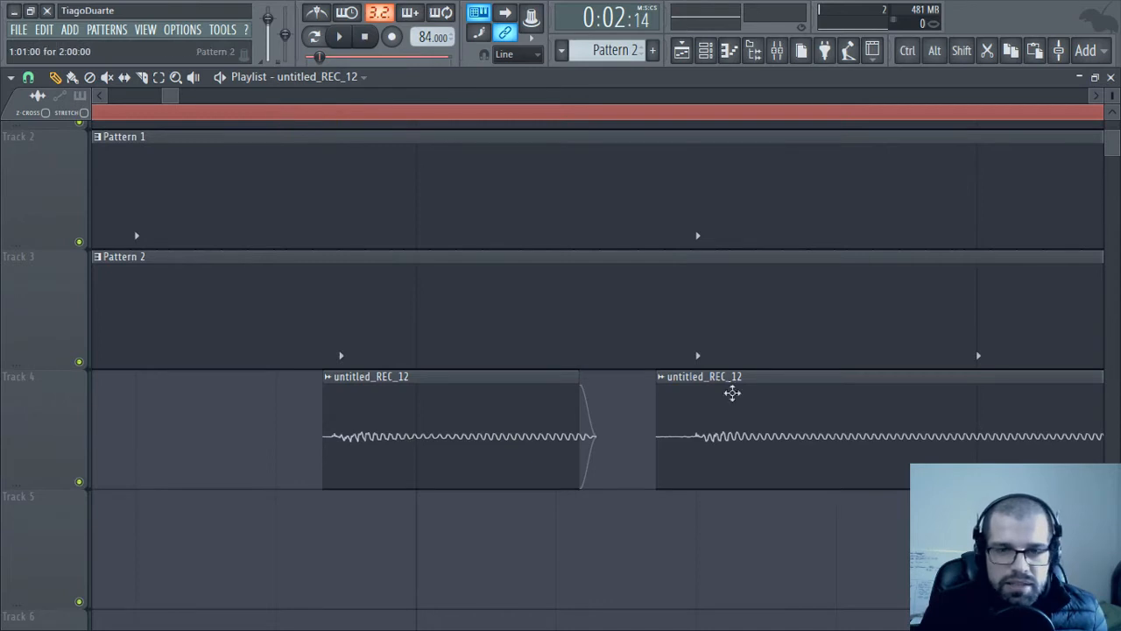
Adjust the tail of the fourth Track 4 clip in bar 2, and trim the fifth clip so it starts at 2:14:22
{"action": "left_click_drag", "start_coordinate": [723, 455], "coordinate": [446, 444]}
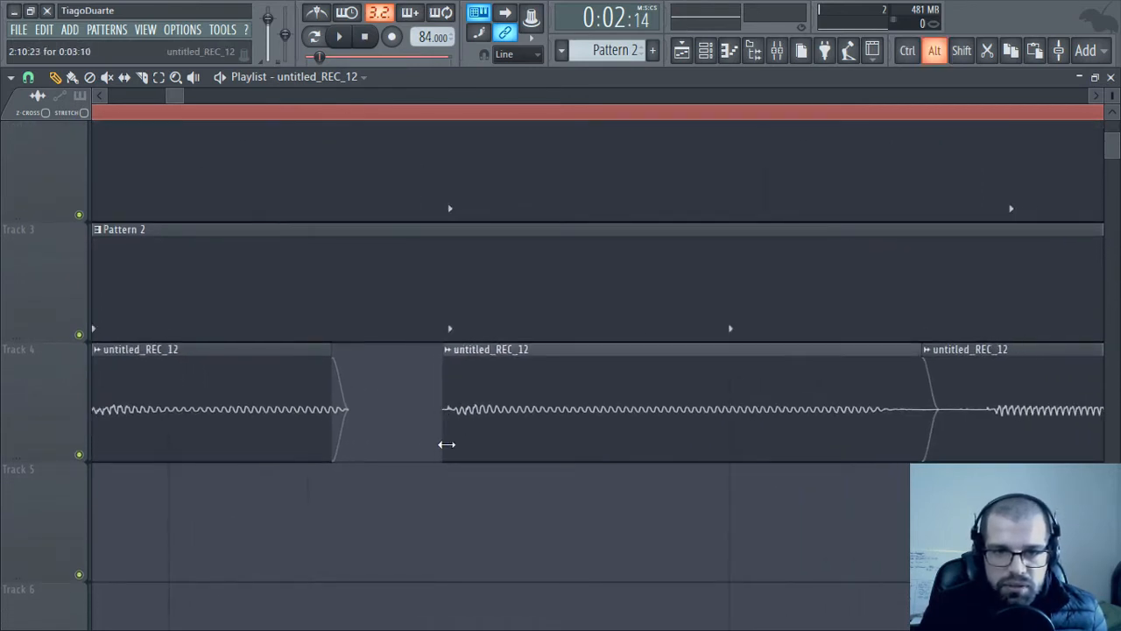
{"action": "left_click_drag", "start_coordinate": [919, 436], "coordinate": [717, 454]}
{"action": "left_click_drag", "start_coordinate": [856, 470], "coordinate": [487, 478]}
{"action": "left_click_drag", "start_coordinate": [554, 440], "coordinate": [668, 442]}
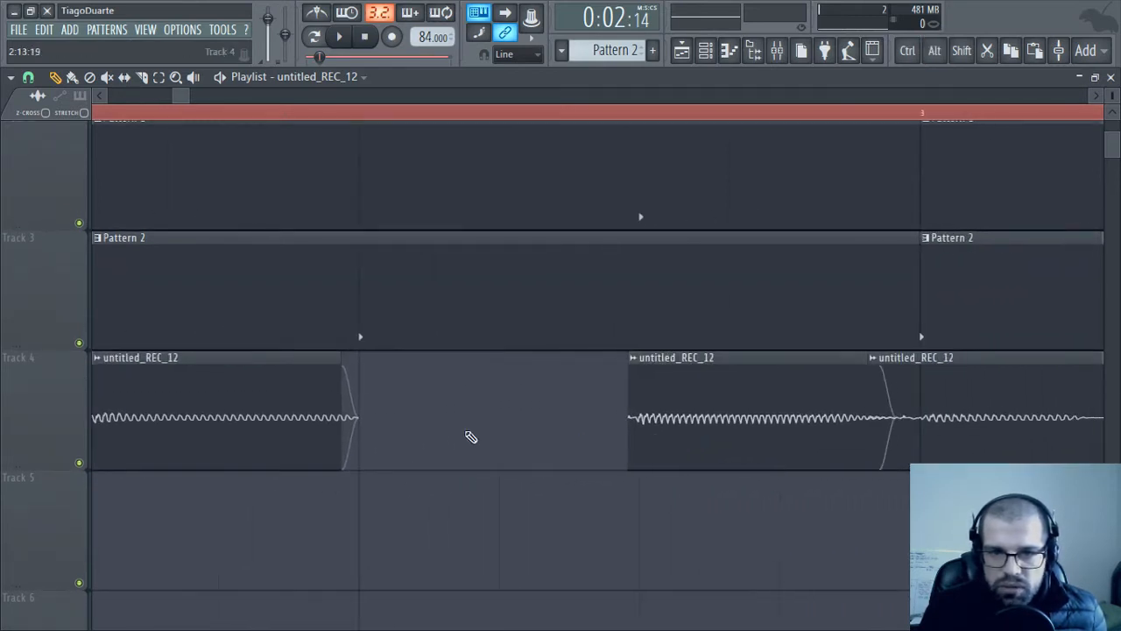
{"action": "left_click_drag", "start_coordinate": [342, 447], "coordinate": [509, 468]}
{"action": "left_click_drag", "start_coordinate": [791, 462], "coordinate": [517, 465]}
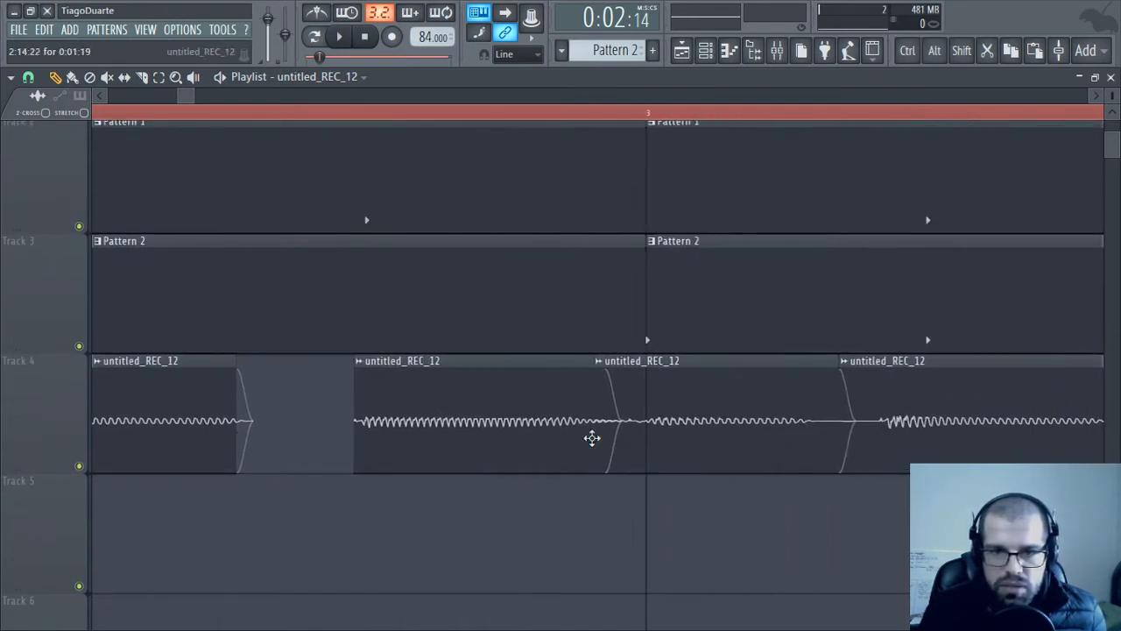
Trim the silence from both ends of the first Track 4 clip of bar 3
{"action": "left_click_drag", "start_coordinate": [642, 448], "coordinate": [535, 450]}
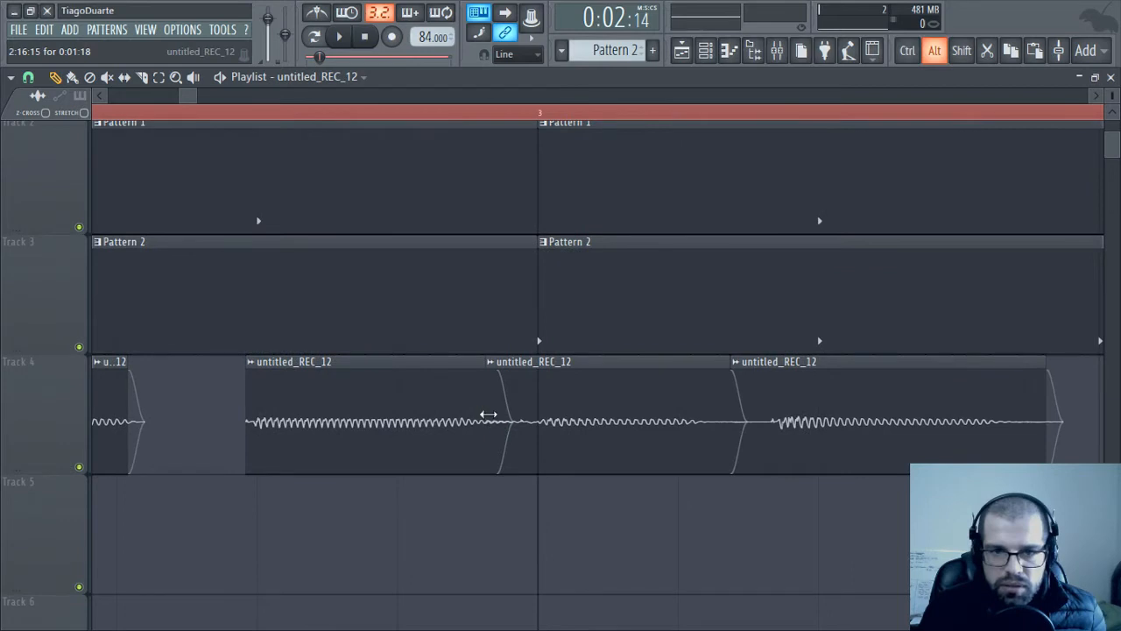
{"action": "left_click_drag", "start_coordinate": [488, 414], "coordinate": [525, 425]}
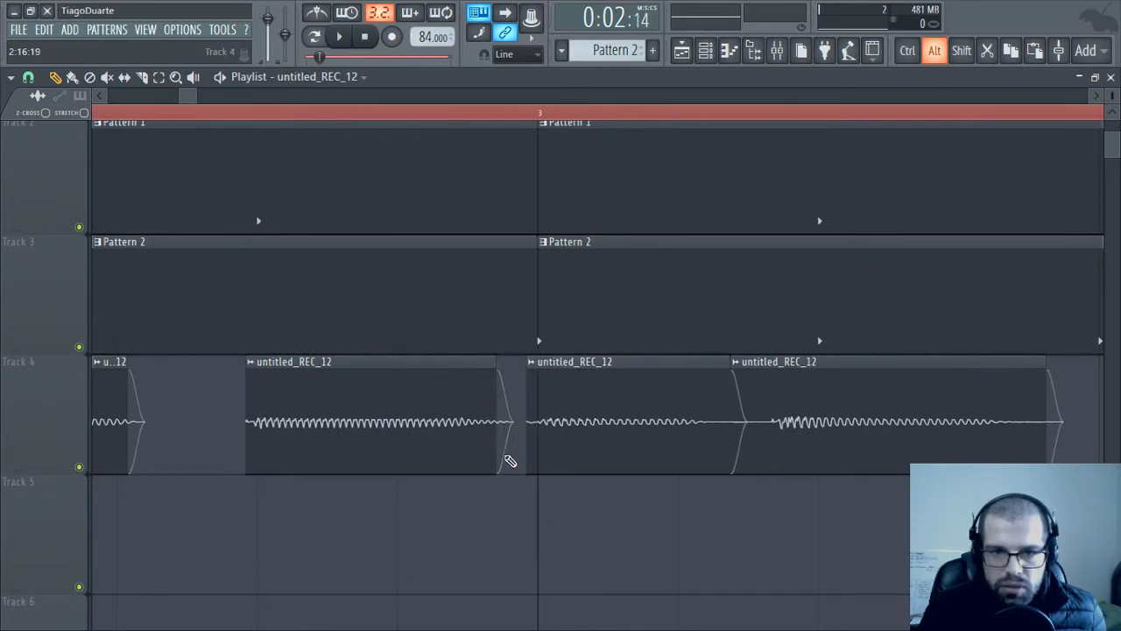
{"action": "left_click_drag", "start_coordinate": [706, 470], "coordinate": [610, 467]}
{"action": "left_click_drag", "start_coordinate": [627, 393], "coordinate": [597, 399]}
Align the second Track 4 clip of bar 3 so it starts at 3:02:22, and shorten its silent tail
{"action": "left_click_drag", "start_coordinate": [670, 424], "coordinate": [709, 461]}
{"action": "scroll", "coordinate": [708, 465], "scroll_direction": "right", "scroll_amount": 3}
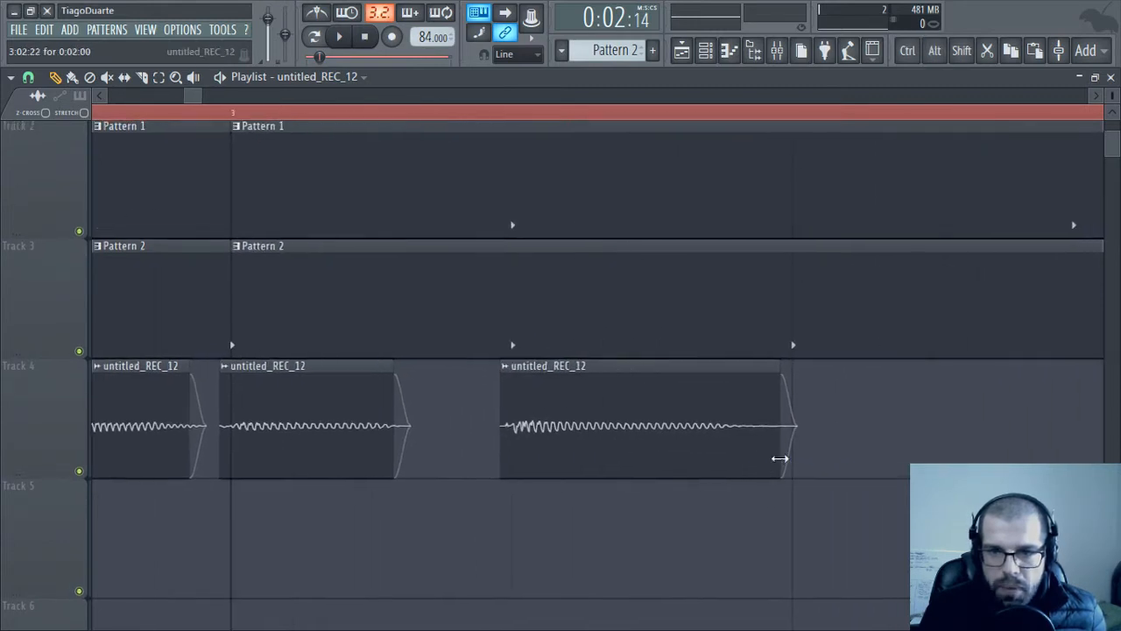
{"action": "left_click_drag", "start_coordinate": [779, 458], "coordinate": [755, 455]}
{"action": "scroll", "coordinate": [859, 471], "scroll_direction": "right", "scroll_amount": 1}
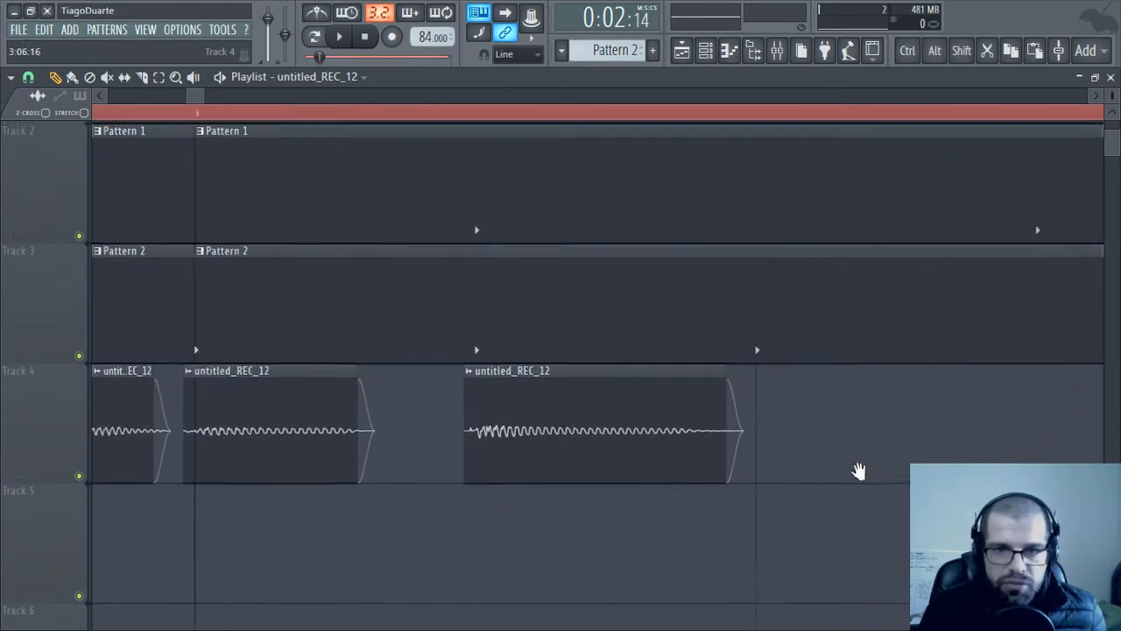
Trim the third Track 4 clip in bar 3 and move it onto the Pattern 2 hit, then trim the fourth clip's start to 3:10:22
{"action": "scroll", "coordinate": [715, 467], "scroll_direction": "right", "scroll_amount": 8}
{"action": "scroll", "coordinate": [644, 444], "scroll_direction": "right", "scroll_amount": 3}
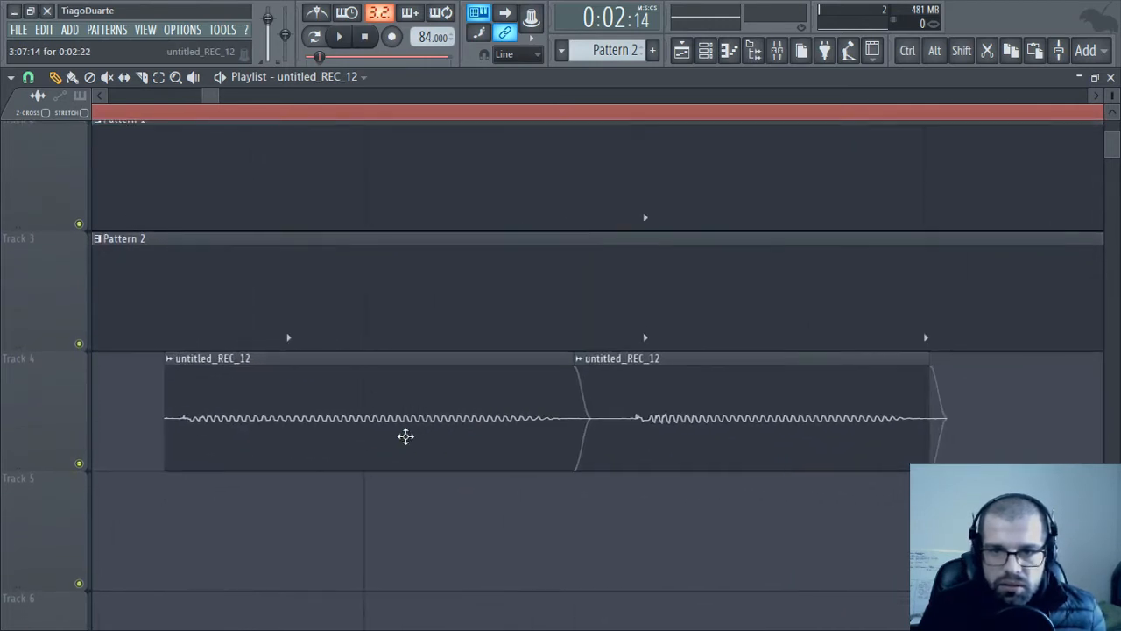
{"action": "left_click_drag", "start_coordinate": [570, 451], "coordinate": [395, 455]}
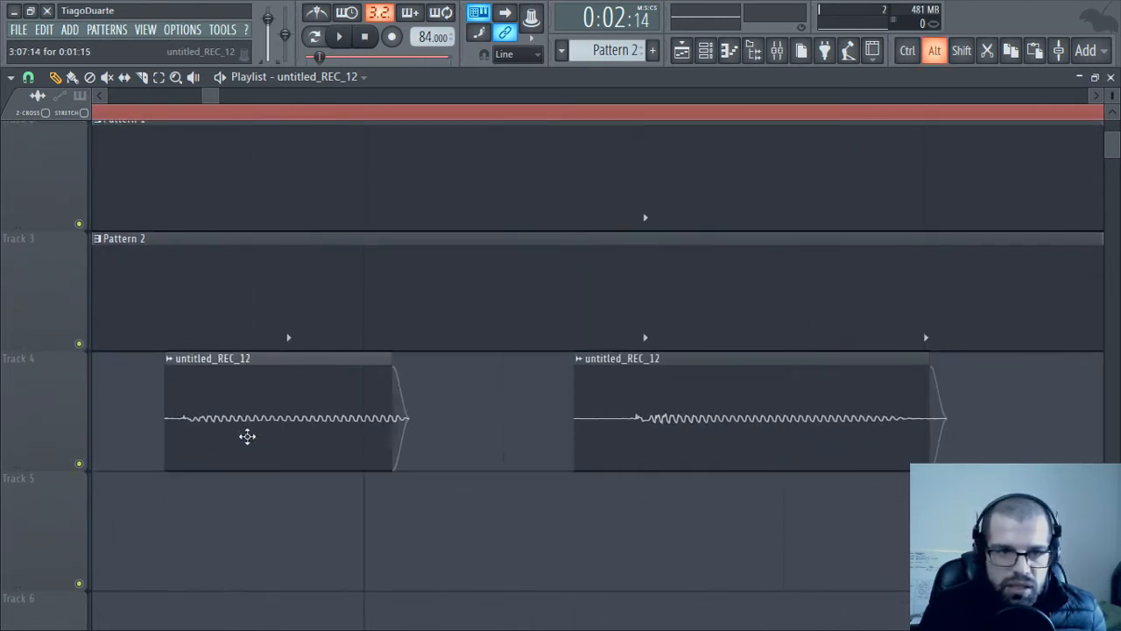
{"action": "left_click_drag", "start_coordinate": [245, 435], "coordinate": [341, 444]}
{"action": "left_click_drag", "start_coordinate": [487, 454], "coordinate": [634, 455]}
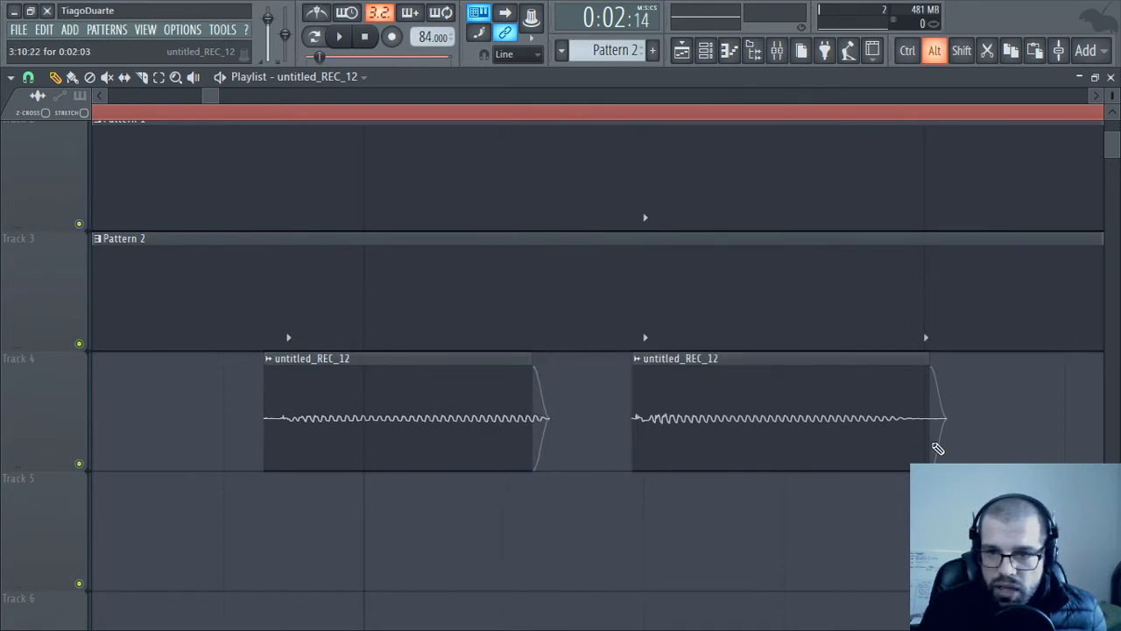
{"action": "left_click_drag", "start_coordinate": [929, 440], "coordinate": [422, 466]}
Align the second Track 4 clip of bar 4 with its Pattern 2 hit, shorten its tail, and move the first clip to 3:16:21
{"action": "key", "text": "alt"}
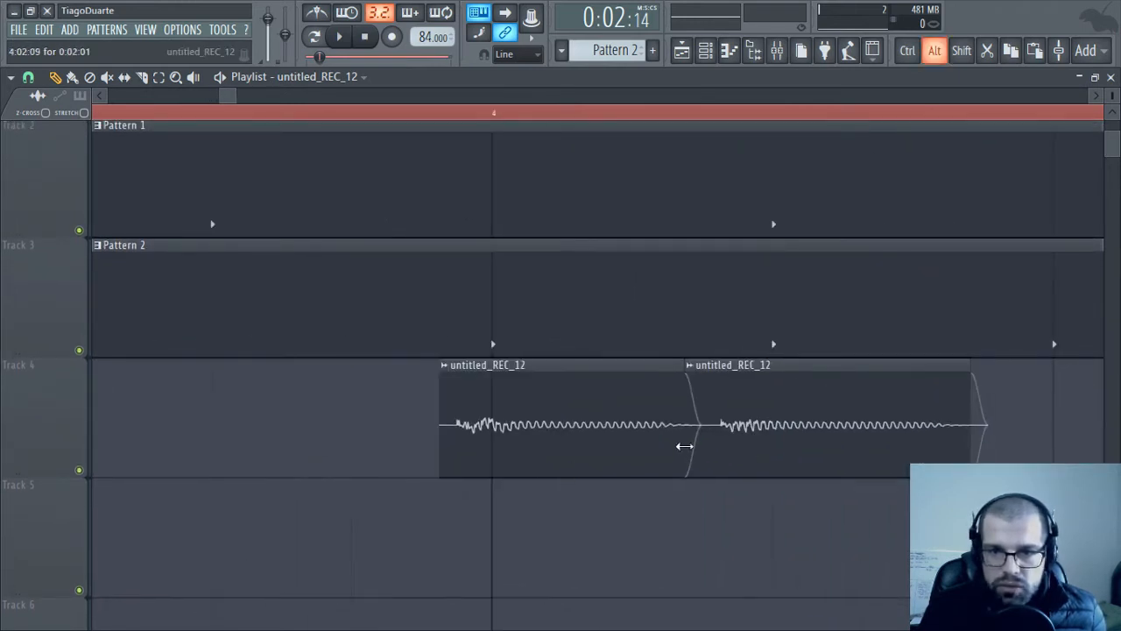
{"action": "left_click_drag", "start_coordinate": [683, 446], "coordinate": [806, 458]}
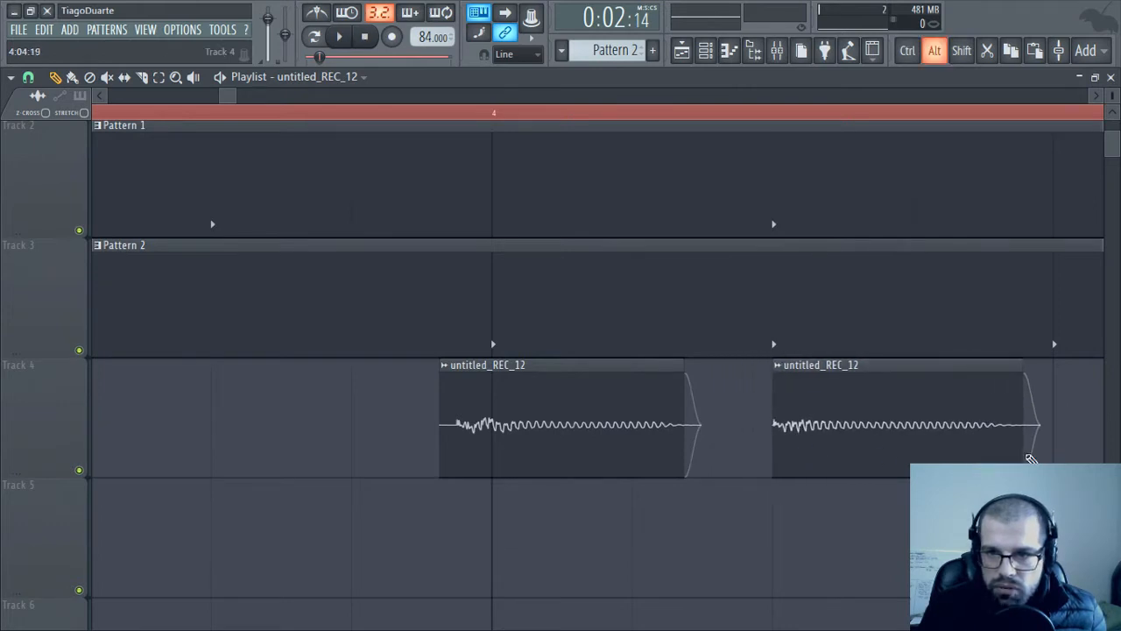
{"action": "left_click_drag", "start_coordinate": [1031, 458], "coordinate": [1006, 453]}
{"action": "left_click_drag", "start_coordinate": [535, 445], "coordinate": [569, 453]}
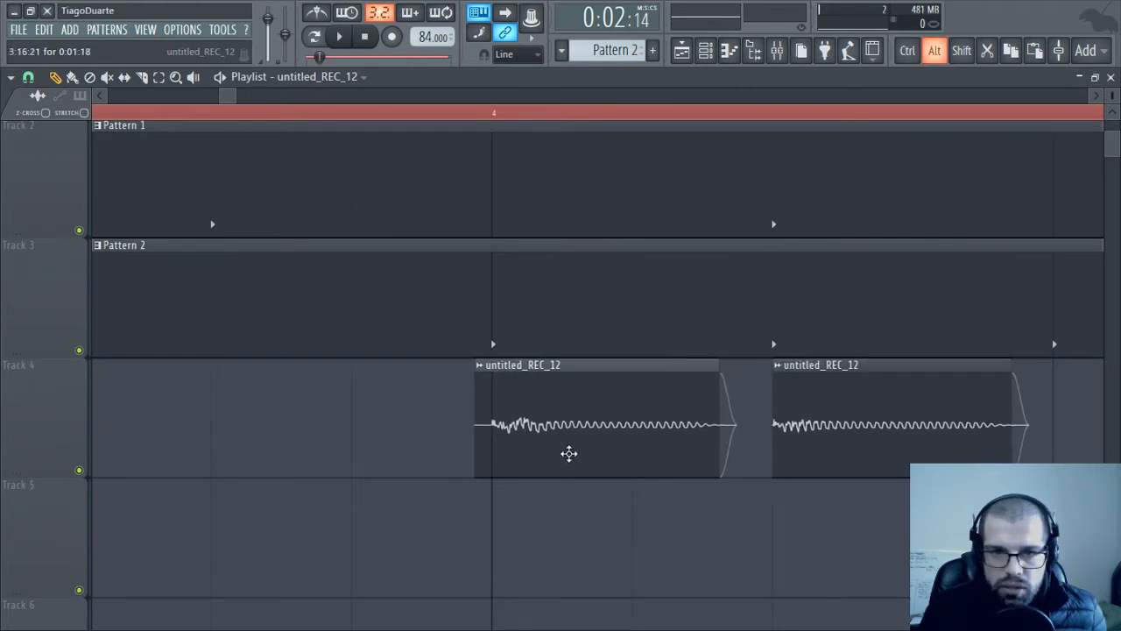
Trim the third Track 4 clip in bar 4 to a length of 1:20 and move it to 4:08:10
{"action": "left_click_drag", "start_coordinate": [838, 496], "coordinate": [533, 495]}
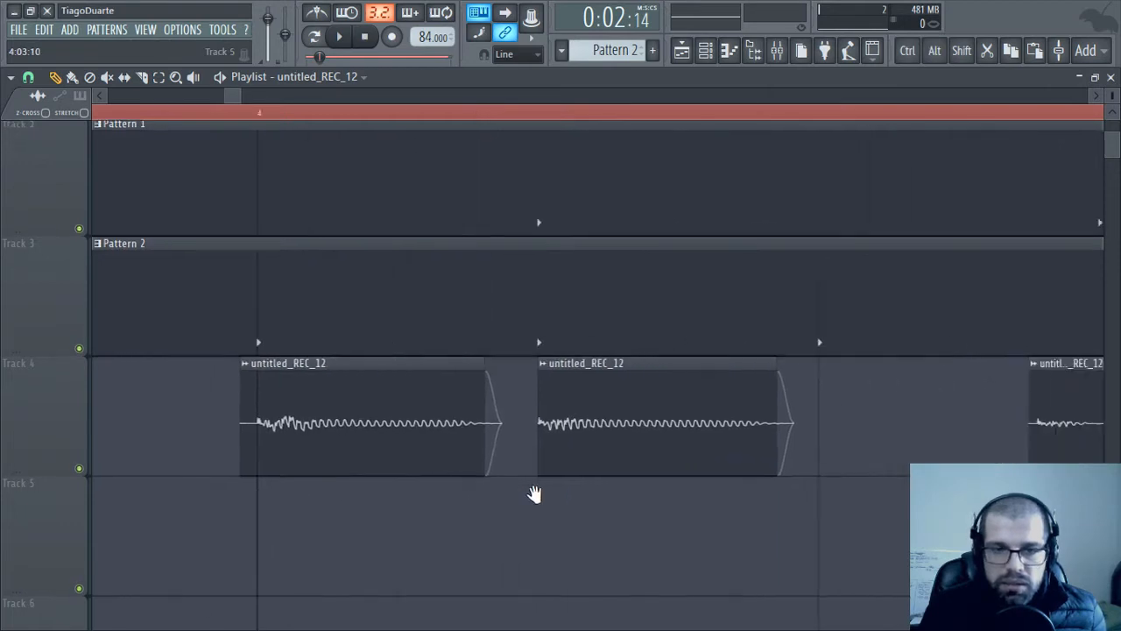
{"action": "left_click_drag", "start_coordinate": [839, 493], "coordinate": [534, 497]}
{"action": "left_click_drag", "start_coordinate": [849, 493], "coordinate": [435, 491]}
{"action": "left_click_drag", "start_coordinate": [231, 472], "coordinate": [524, 467]}
{"action": "left_click_drag", "start_coordinate": [914, 447], "coordinate": [771, 458]}
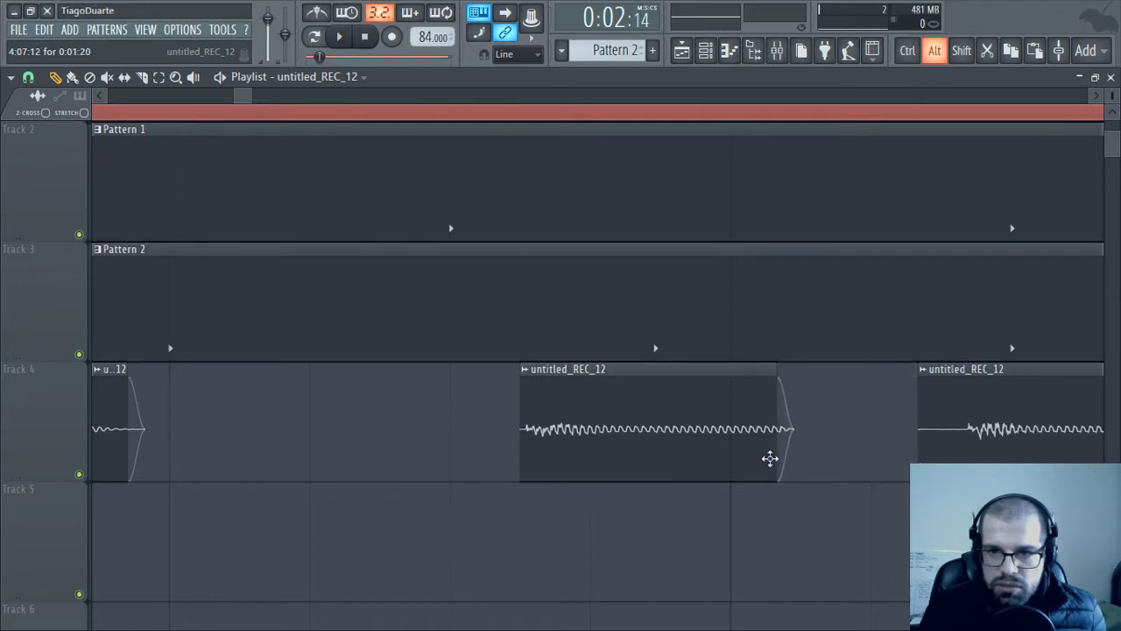
{"action": "left_click_drag", "start_coordinate": [538, 450], "coordinate": [671, 459]}
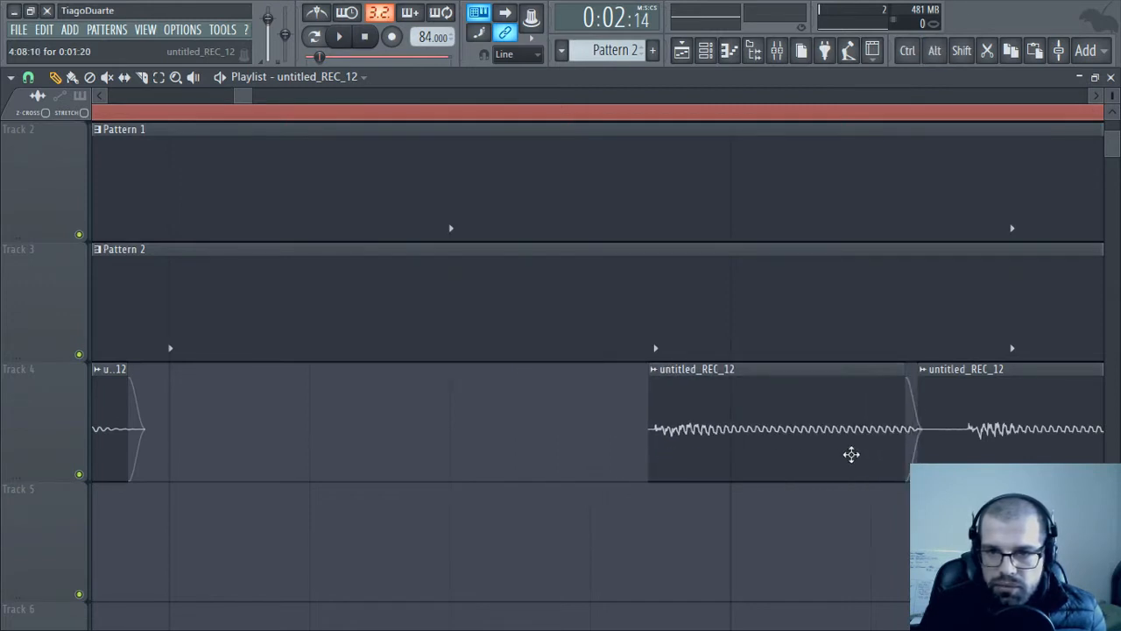
Trim both ends of the fourth Track 4 clip in bar 4 to a length of 1:16 and move its note onto the Pattern 2 hit
{"action": "left_click_drag", "start_coordinate": [1042, 489], "coordinate": [423, 465]}
{"action": "left_click_drag", "start_coordinate": [300, 448], "coordinate": [341, 455]}
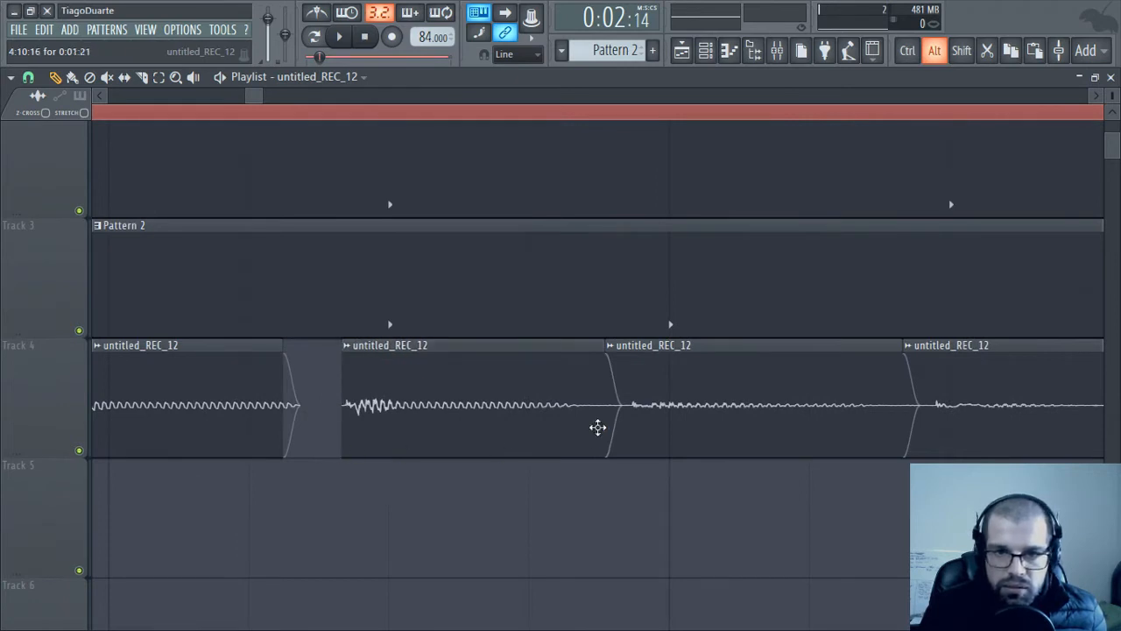
{"action": "left_click_drag", "start_coordinate": [598, 426], "coordinate": [571, 435]}
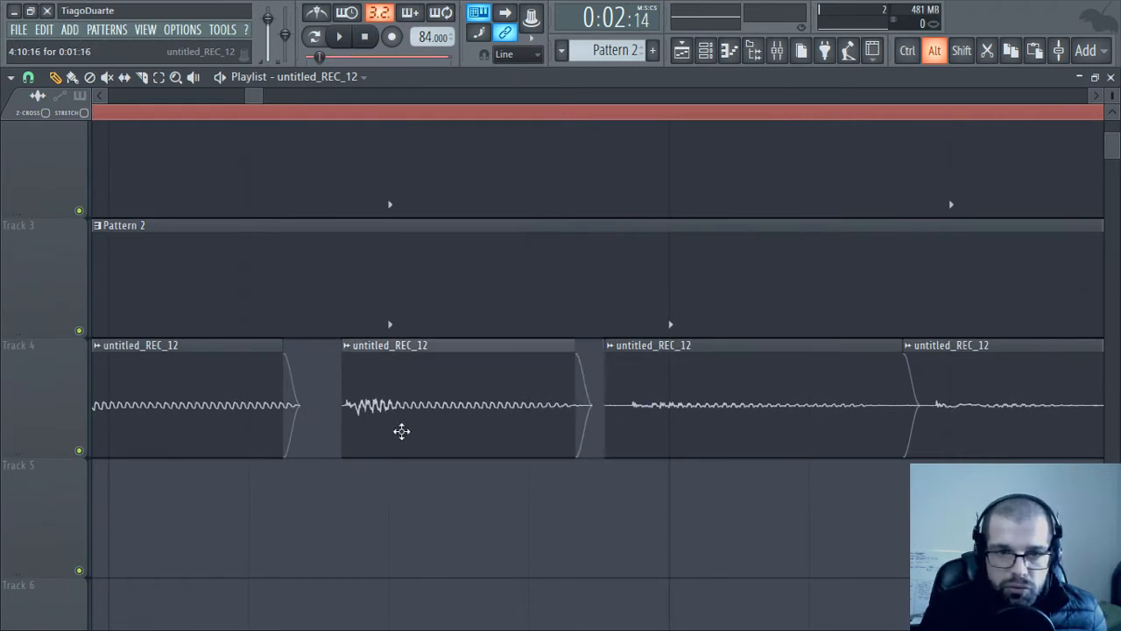
{"action": "left_click_drag", "start_coordinate": [401, 430], "coordinate": [438, 443]}
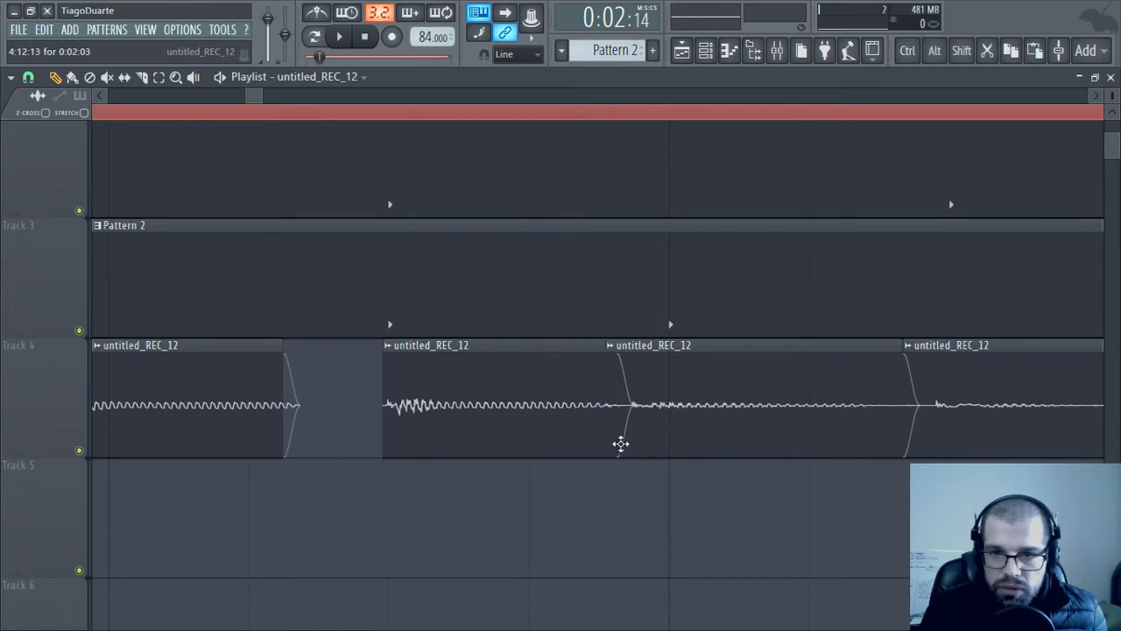
Align the fifth Track 4 clip of bar 4 to 4:13:00 and shorten its tail so it no longer overlaps the following clip
{"action": "mouse_move", "coordinate": [676, 430]}
{"action": "left_mouse_down"}
{"action": "mouse_move", "coordinate": [724, 437]}
{"action": "mouse_move", "coordinate": [656, 441]}
{"action": "mouse_move", "coordinate": [672, 440]}
{"action": "left_mouse_up"}
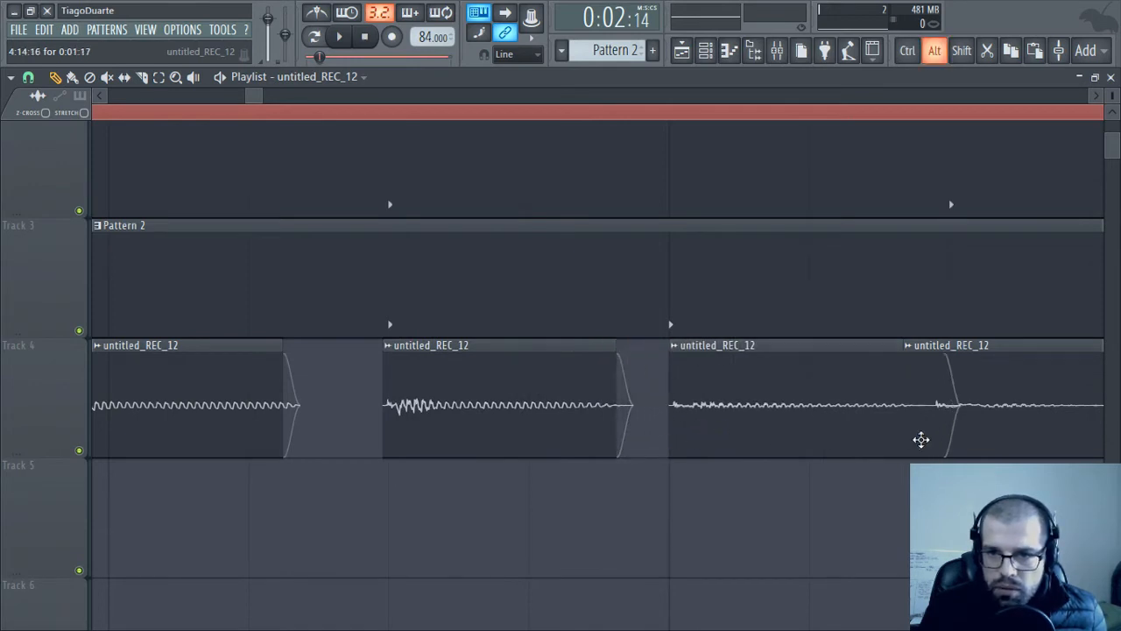
{"action": "left_click", "coordinate": [882, 437]}
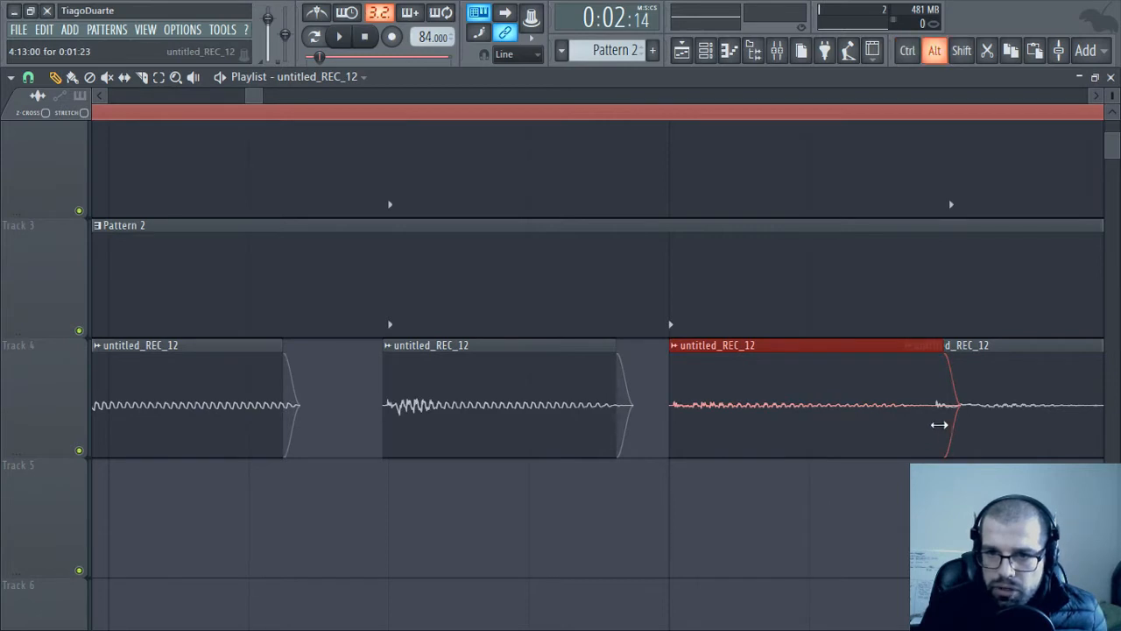
{"action": "left_click_drag", "start_coordinate": [939, 424], "coordinate": [907, 440]}
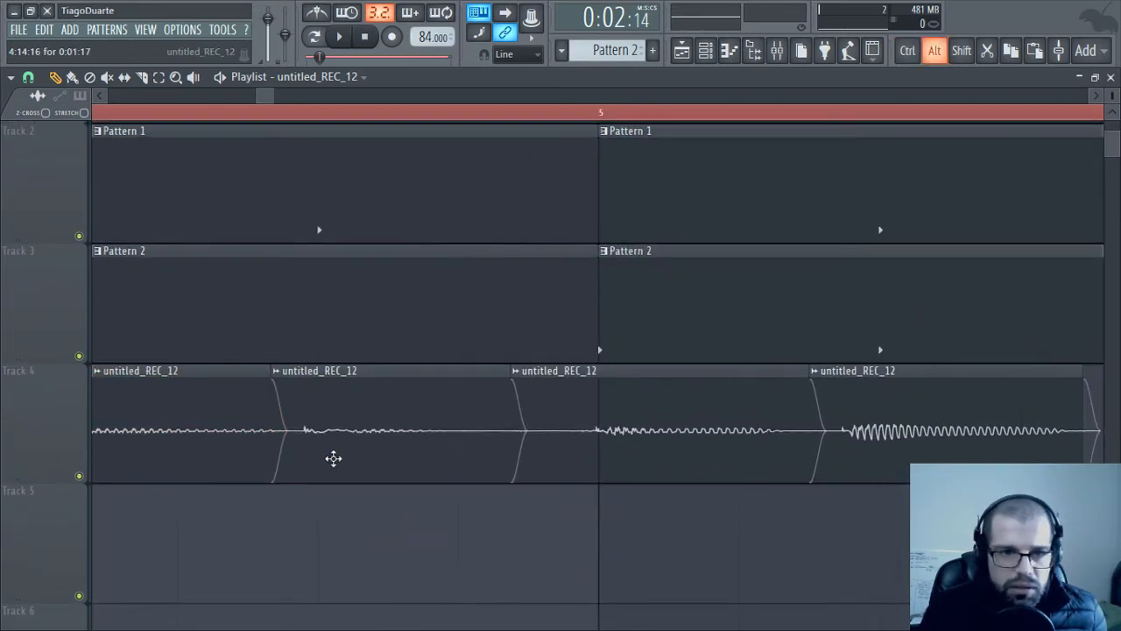
Move the last note of bar 4 on Track 4 onto the Pattern 1 hit and trim the silence from both ends of its clip
{"action": "left_click_drag", "start_coordinate": [334, 457], "coordinate": [350, 458]}
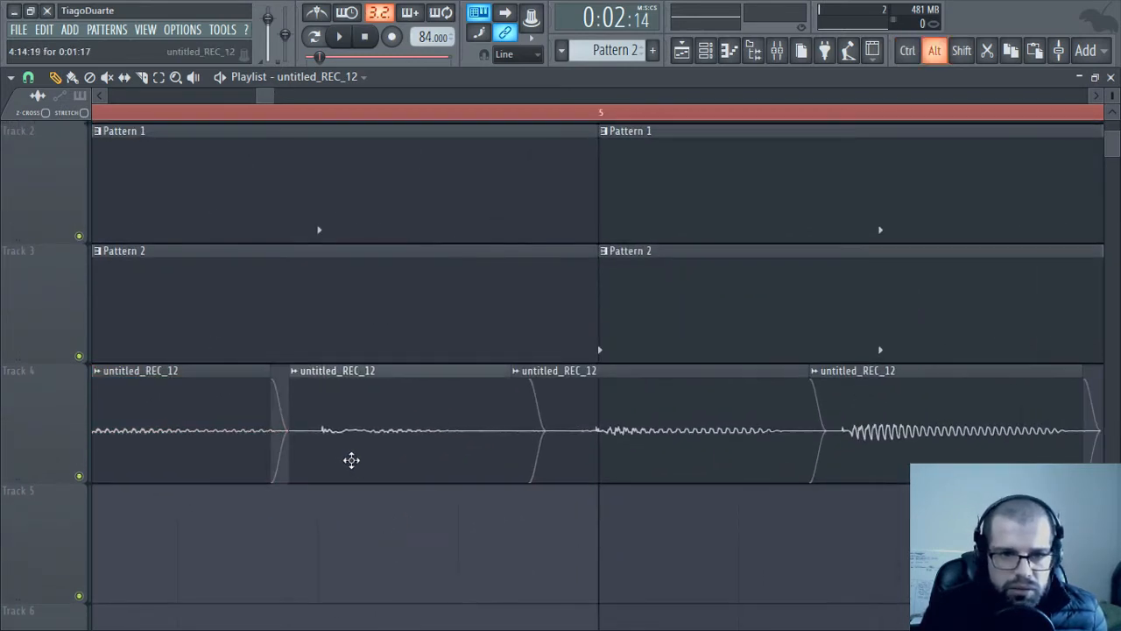
{"action": "left_click_drag", "start_coordinate": [287, 475], "coordinate": [319, 480]}
{"action": "left_click_drag", "start_coordinate": [483, 522], "coordinate": [452, 427]}
{"action": "left_click_drag", "start_coordinate": [526, 381], "coordinate": [467, 383]}
Trim the start of the first Track 4 clip of bar 5 to 4:16:22, and align the second clip with the next Pattern 2 hit
{"action": "left_click_drag", "start_coordinate": [513, 444], "coordinate": [590, 446]}
{"action": "scroll", "coordinate": [500, 538], "scroll_direction": "down", "scroll_amount": 4}
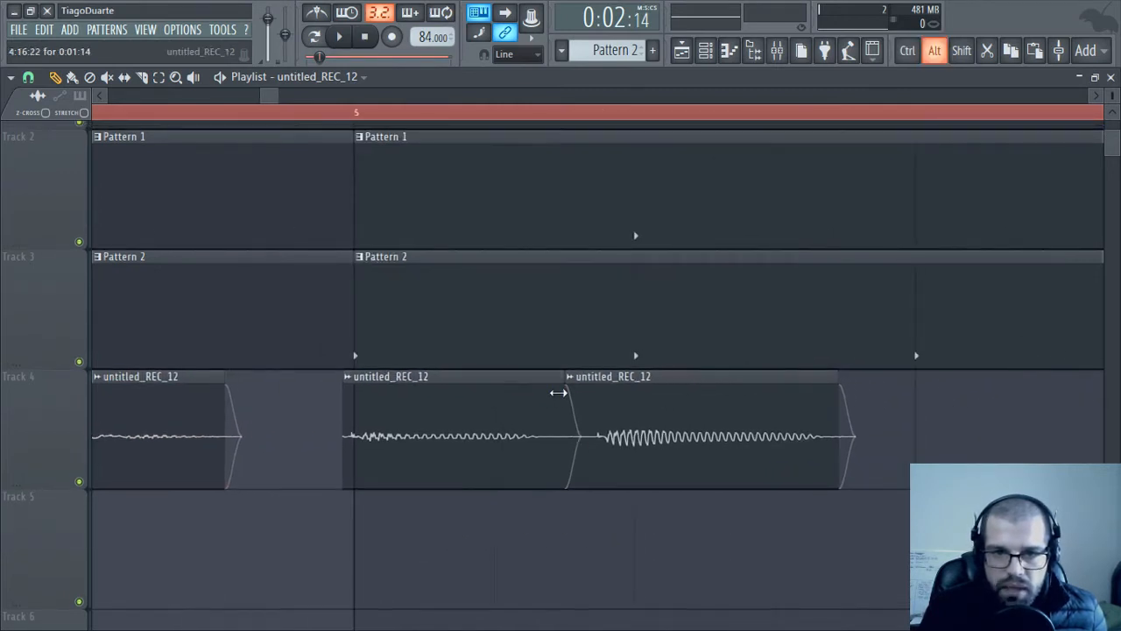
{"action": "left_click_drag", "start_coordinate": [558, 392], "coordinate": [633, 418]}
Delete the short noise clip that precedes the third note of bar 5 on Track 4
{"action": "left_click_drag", "start_coordinate": [744, 480], "coordinate": [293, 478]}
{"action": "left_click_drag", "start_coordinate": [641, 517], "coordinate": [282, 523]}
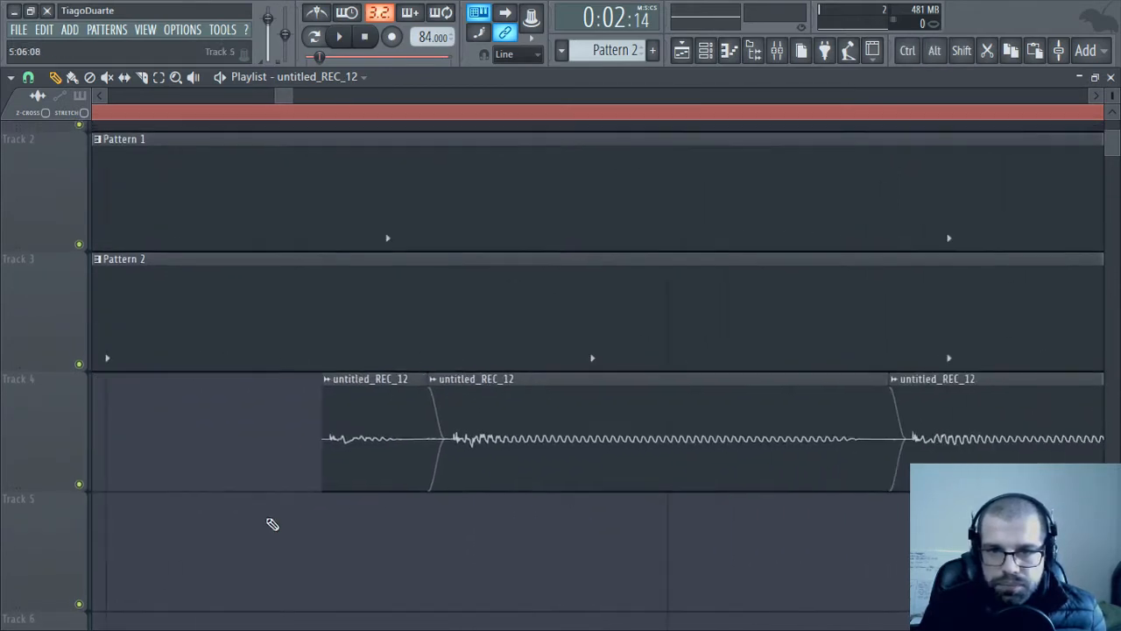
{"action": "right_click", "coordinate": [366, 471]}
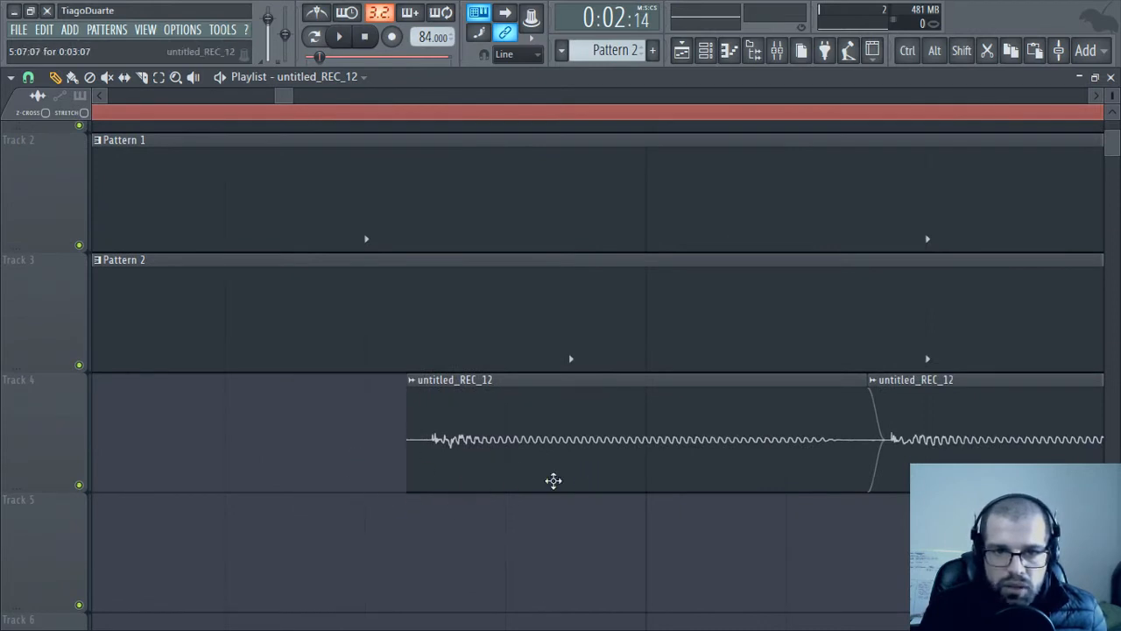
Trim both ends of the third note's clip in bar 5 on Track 4 and align it to start at 5:08:10 with a length of 1:19
{"action": "left_click_drag", "start_coordinate": [731, 508], "coordinate": [581, 517]}
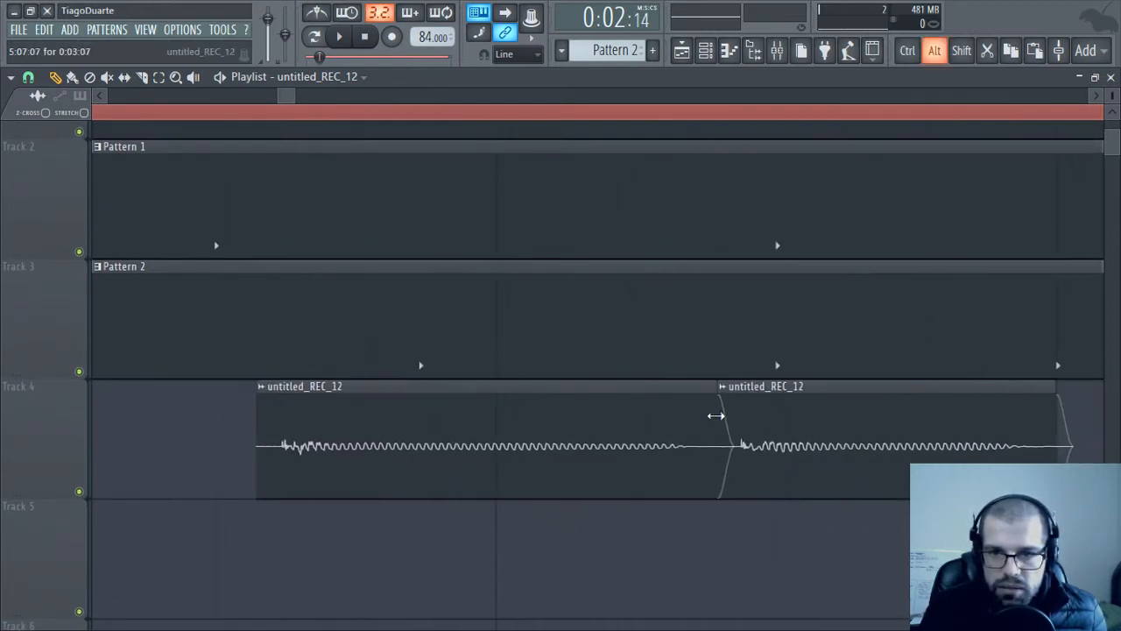
{"action": "left_click_drag", "start_coordinate": [716, 415], "coordinate": [528, 427]}
{"action": "left_click_drag", "start_coordinate": [392, 457], "coordinate": [409, 458]}
{"action": "left_click_drag", "start_coordinate": [495, 459], "coordinate": [502, 460]}
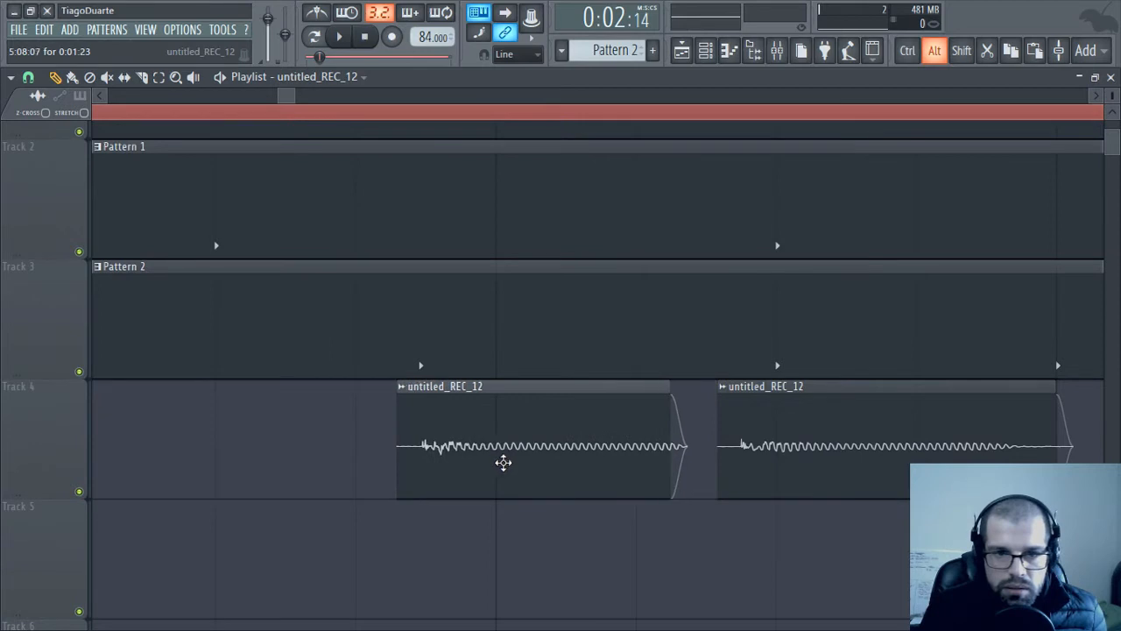
{"action": "left_click_drag", "start_coordinate": [400, 475], "coordinate": [428, 483]}
{"action": "left_click_drag", "start_coordinate": [512, 476], "coordinate": [504, 475]}
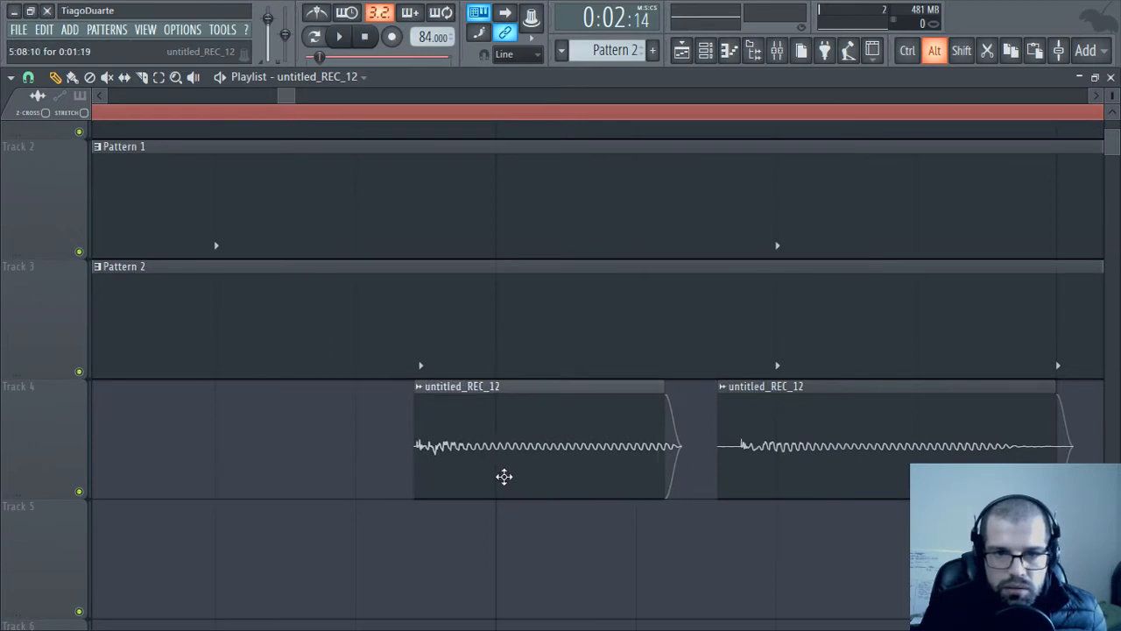
Align bar 5's last Track 4 clip to 5:10:22 with a shorter tail, and set bar 6's second clip to start at 6:03:00 lasting 1:20
{"action": "left_click_drag", "start_coordinate": [771, 481], "coordinate": [458, 493]}
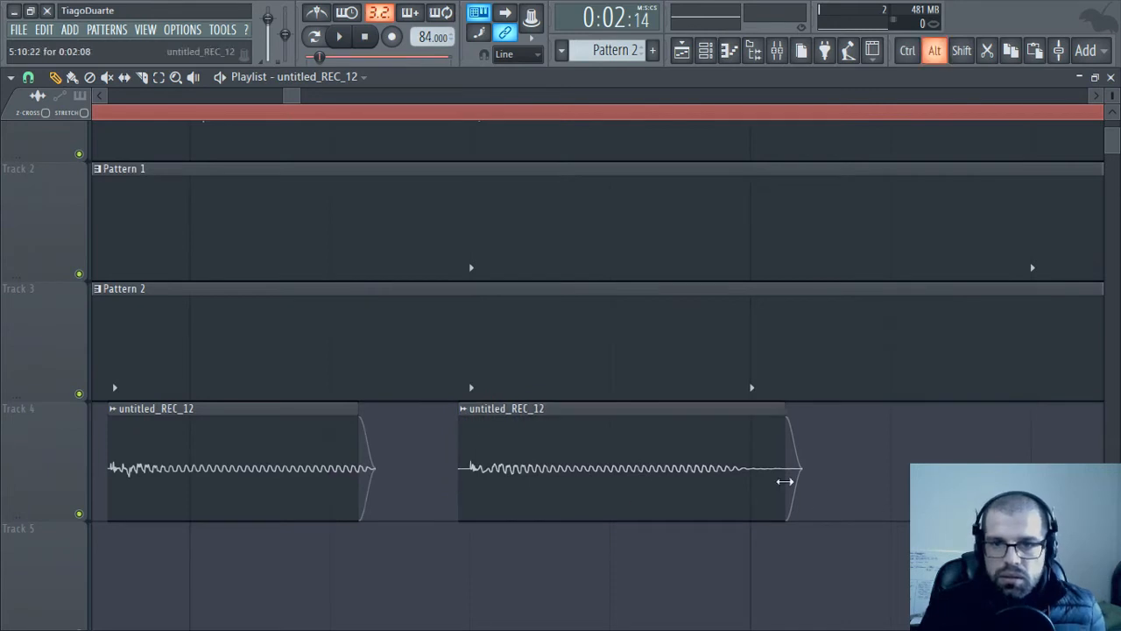
{"action": "left_click_drag", "start_coordinate": [786, 481], "coordinate": [764, 486]}
{"action": "left_click_drag", "start_coordinate": [738, 497], "coordinate": [441, 442]}
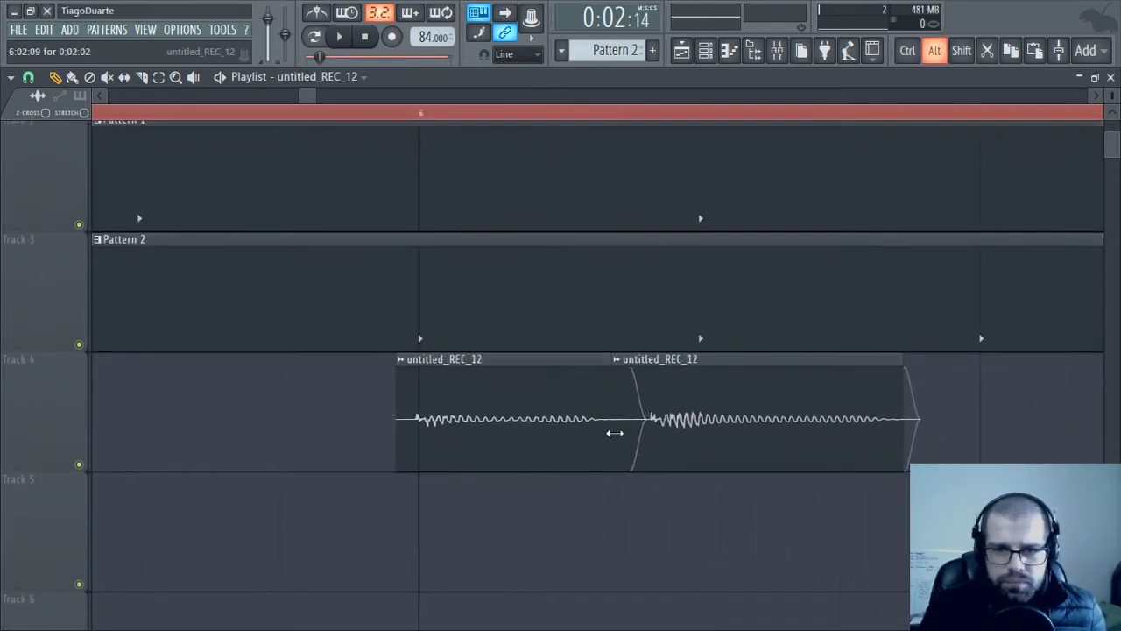
{"action": "left_click_drag", "start_coordinate": [615, 432], "coordinate": [763, 450]}
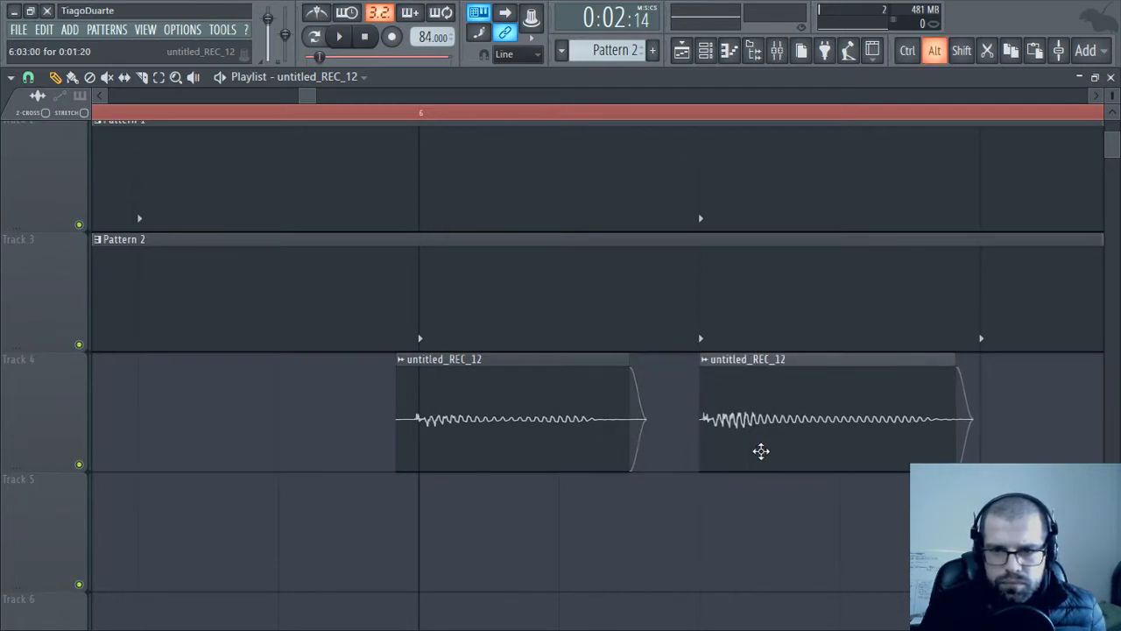
Trim both ends of the third Track 4 clip in bar 6, cutting off the blip before its note, and move it onto the Pattern 2 hit
{"action": "scroll", "coordinate": [615, 488], "scroll_direction": "up", "scroll_amount": 3}
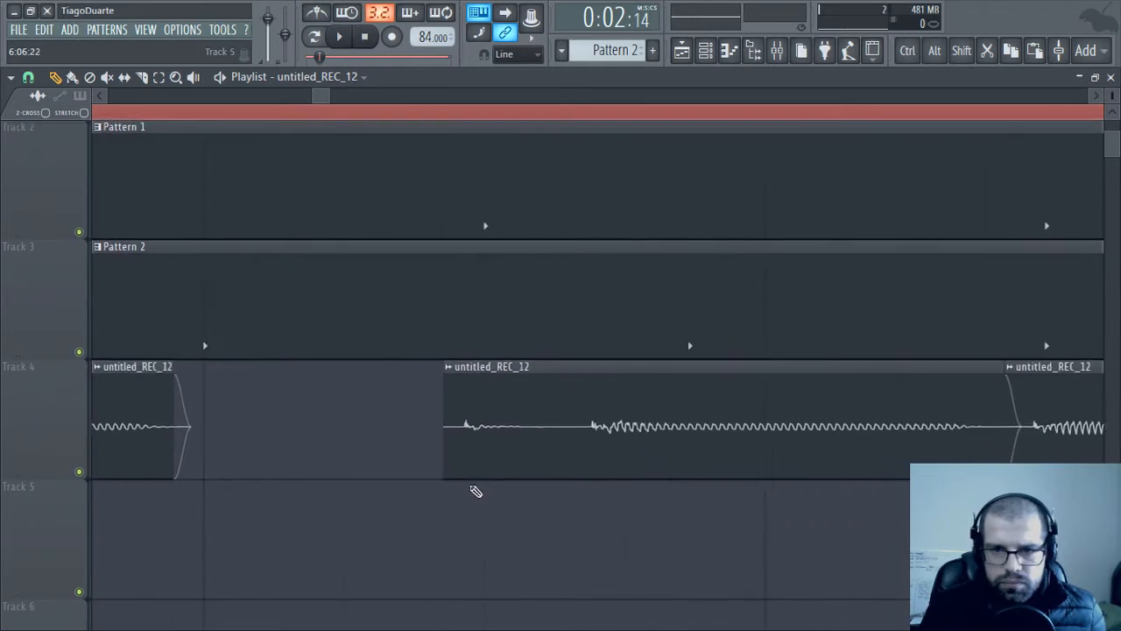
{"action": "key", "text": "alt"}
{"action": "left_click_drag", "start_coordinate": [448, 449], "coordinate": [587, 449]}
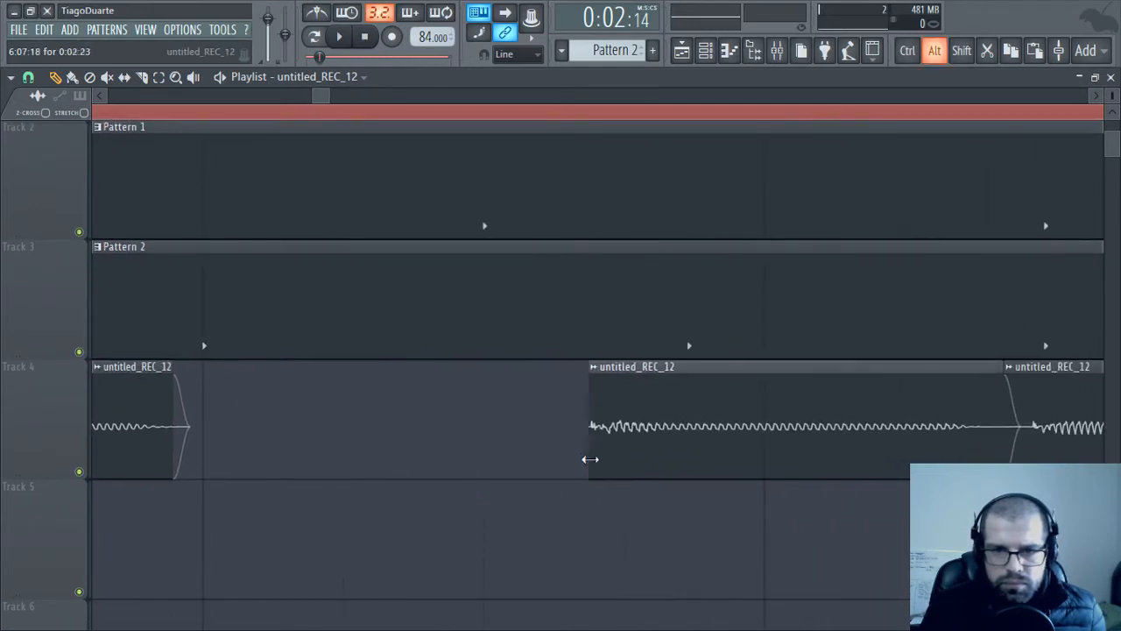
{"action": "scroll", "coordinate": [680, 467], "scroll_direction": "right", "scroll_amount": 4}
{"action": "left_click_drag", "start_coordinate": [663, 434], "coordinate": [548, 444]}
{"action": "left_click_drag", "start_coordinate": [328, 450], "coordinate": [421, 450]}
{"action": "left_click_drag", "start_coordinate": [726, 473], "coordinate": [361, 480]}
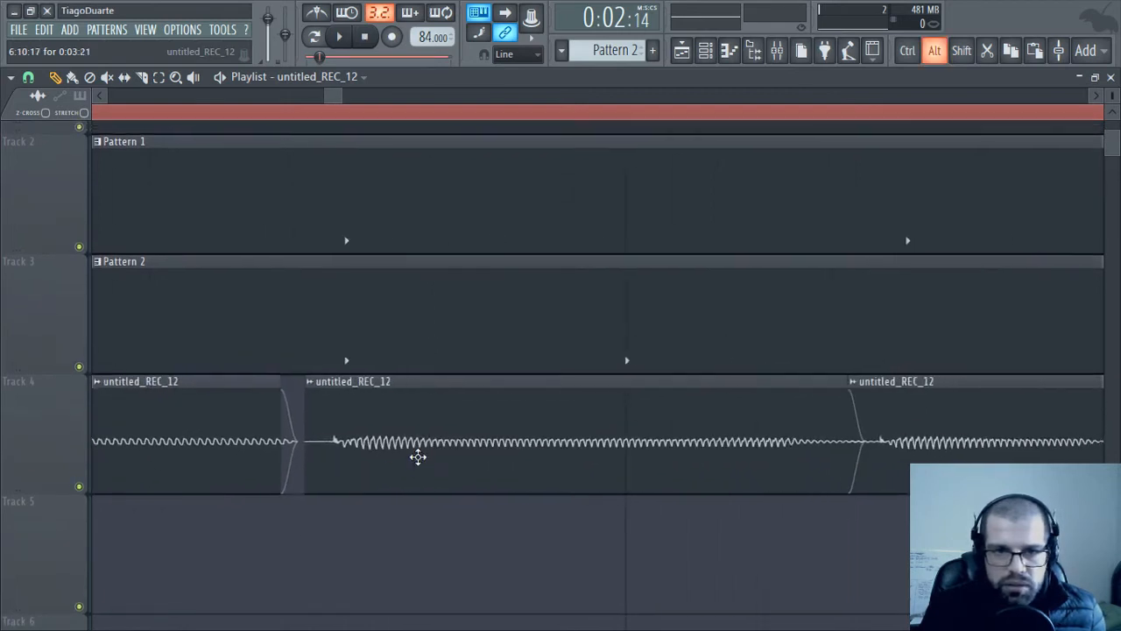
Trim both ends of the Track 4 clip near the 6:11 hit in bar 6 and align it to start at 6:10:23
{"action": "left_click_drag", "start_coordinate": [417, 456], "coordinate": [435, 456]}
{"action": "left_click_drag", "start_coordinate": [324, 461], "coordinate": [340, 460]}
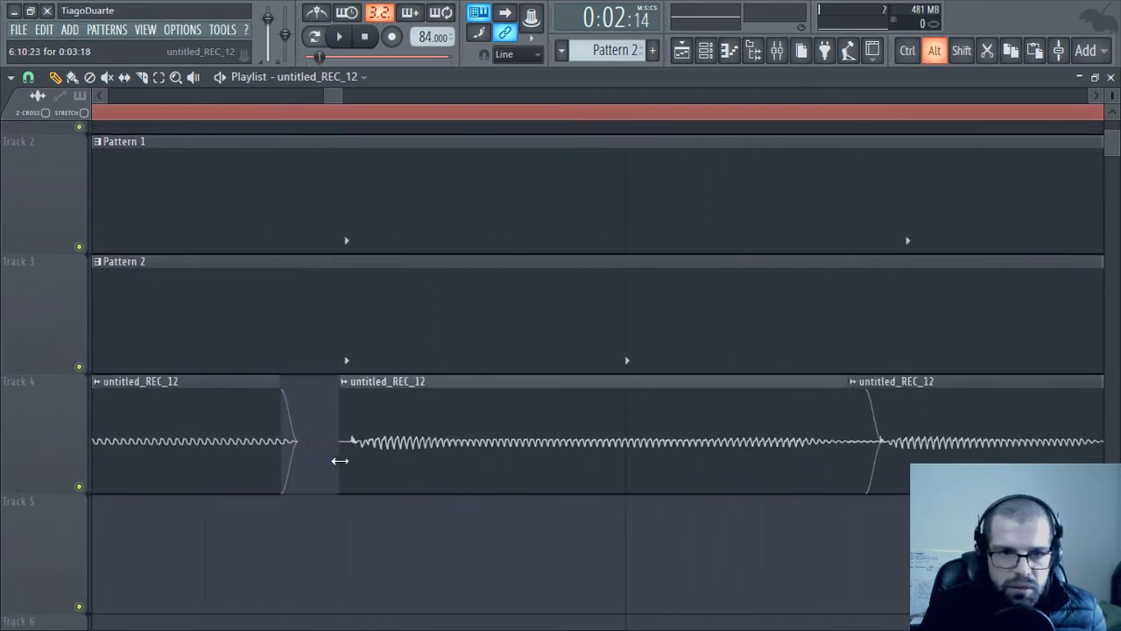
{"action": "left_click_drag", "start_coordinate": [539, 460], "coordinate": [535, 460]}
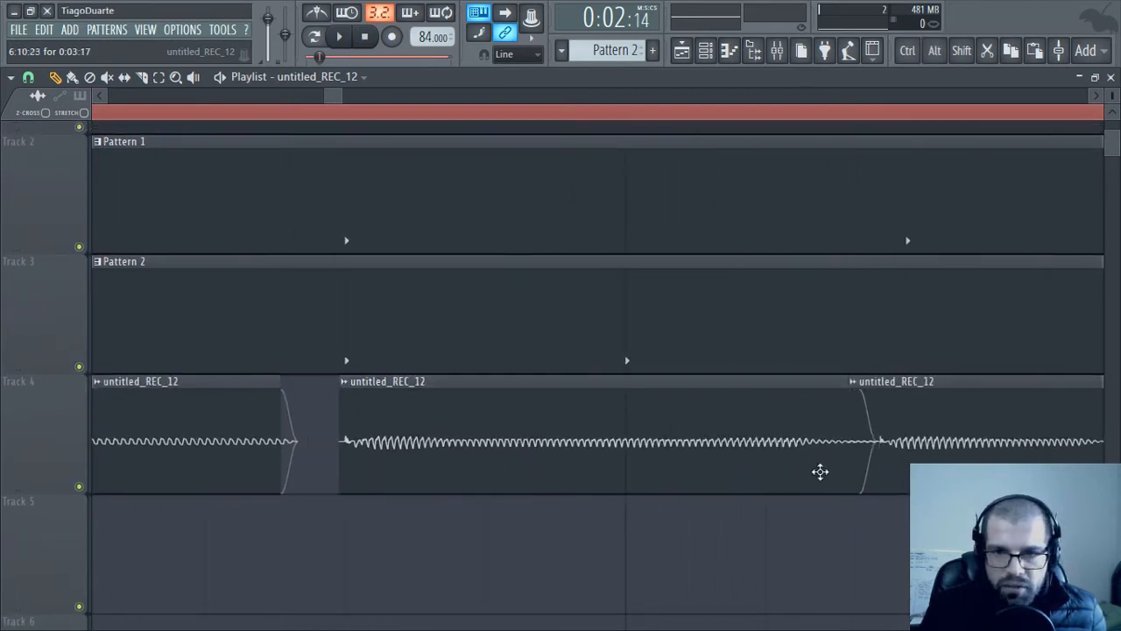
{"action": "left_click_drag", "start_coordinate": [851, 432], "coordinate": [842, 465]}
Move bar 6's last Track 4 clip to start at 6:15:00 and shorten its tail to about 6:16:15
{"action": "left_click_drag", "start_coordinate": [737, 560], "coordinate": [188, 569]}
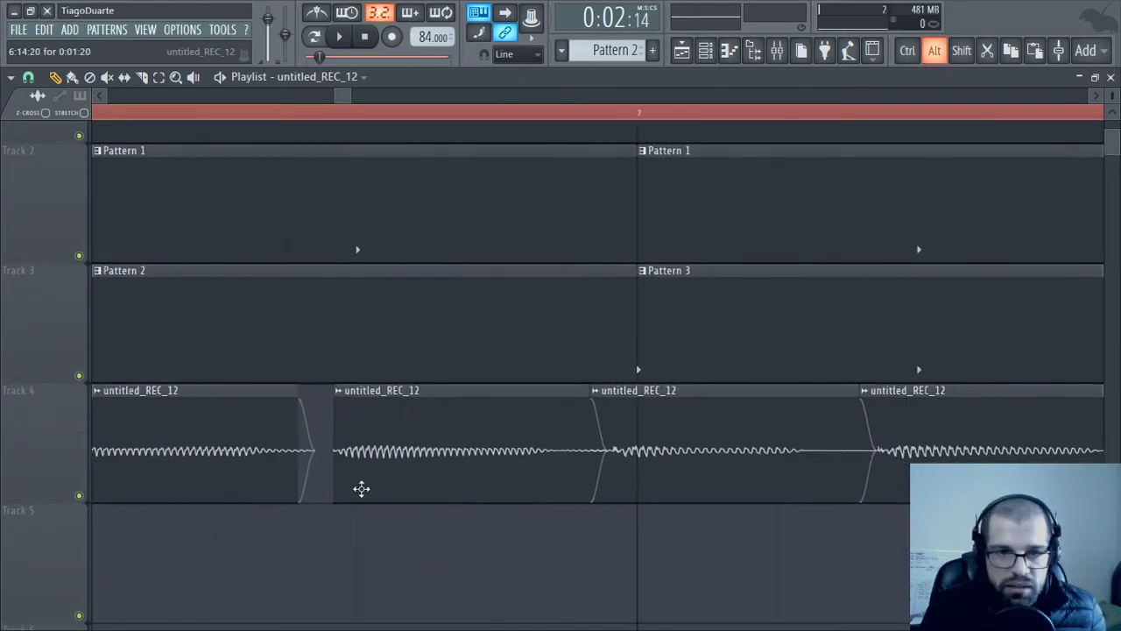
{"action": "left_click_drag", "start_coordinate": [362, 488], "coordinate": [382, 490]}
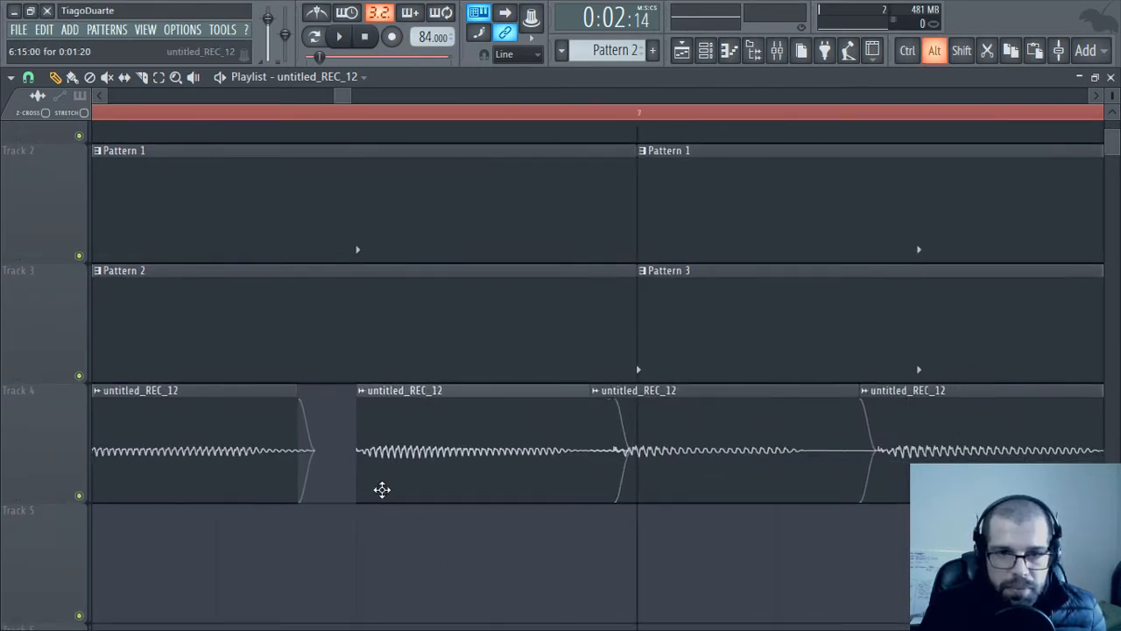
{"action": "left_click", "coordinate": [572, 461]}
{"action": "left_click_drag", "start_coordinate": [613, 449], "coordinate": [583, 445]}
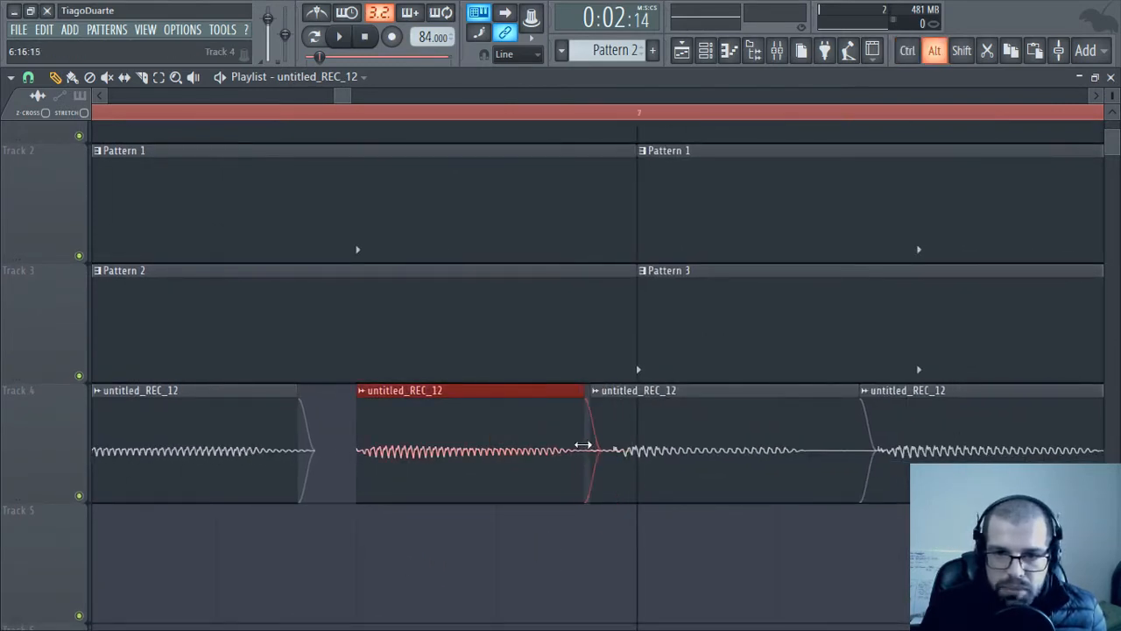
Align bar 7's first two Track 4 clips with the first two Pattern 3 hits, trimming the first clip to start at 7:01:00
{"action": "left_click_drag", "start_coordinate": [720, 490], "coordinate": [361, 493]}
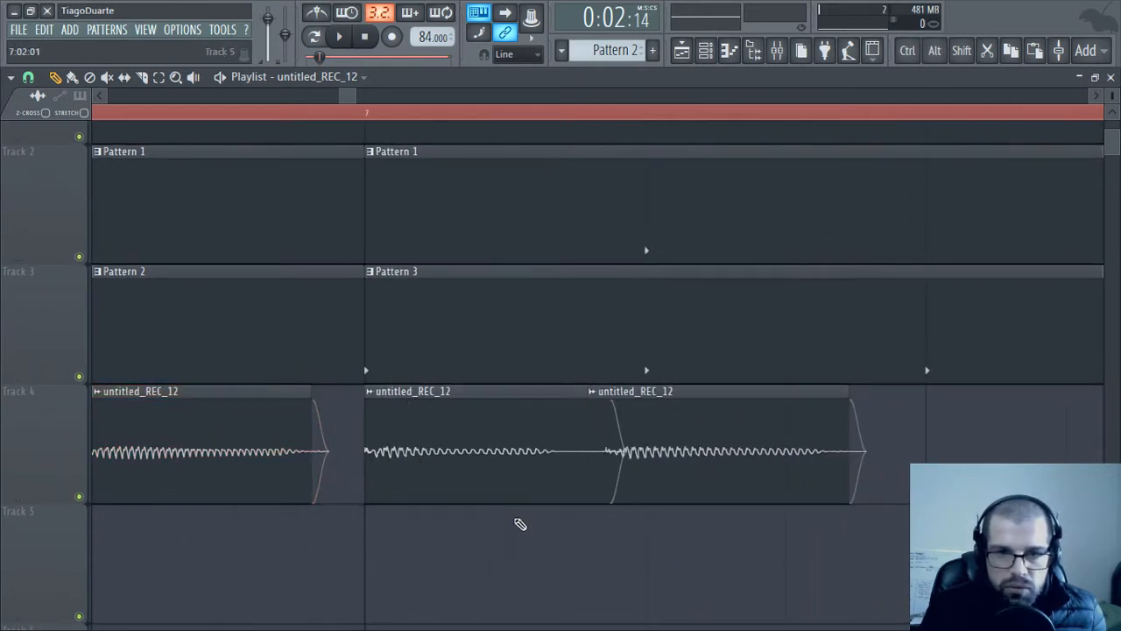
{"action": "left_click_drag", "start_coordinate": [550, 502], "coordinate": [406, 496]}
{"action": "left_click_drag", "start_coordinate": [526, 469], "coordinate": [438, 490]}
{"action": "key", "text": "ctrl+z"}
{"action": "left_click_drag", "start_coordinate": [107, 488], "coordinate": [513, 455]}
{"action": "left_click_drag", "start_coordinate": [811, 502], "coordinate": [317, 451]}
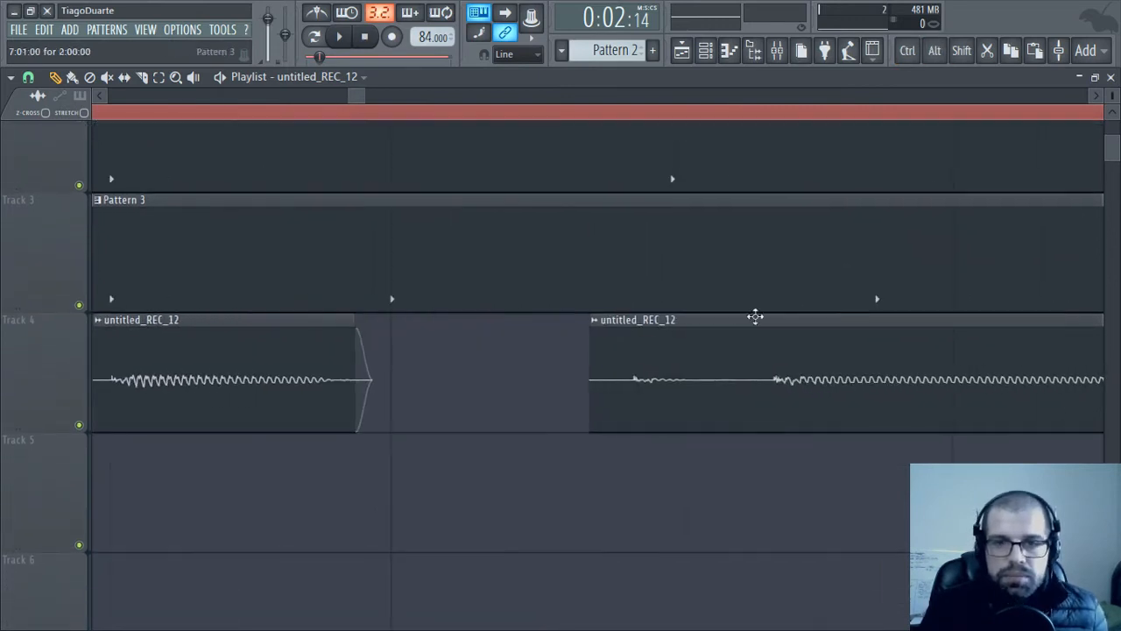
Cut the blip off the start of bar 7's long Track 4 clip and slice the clip between its two notes
{"action": "left_click_drag", "start_coordinate": [755, 316], "coordinate": [493, 440]}
{"action": "key", "text": "space"}
{"action": "left_click_drag", "start_coordinate": [820, 468], "coordinate": [445, 465]}
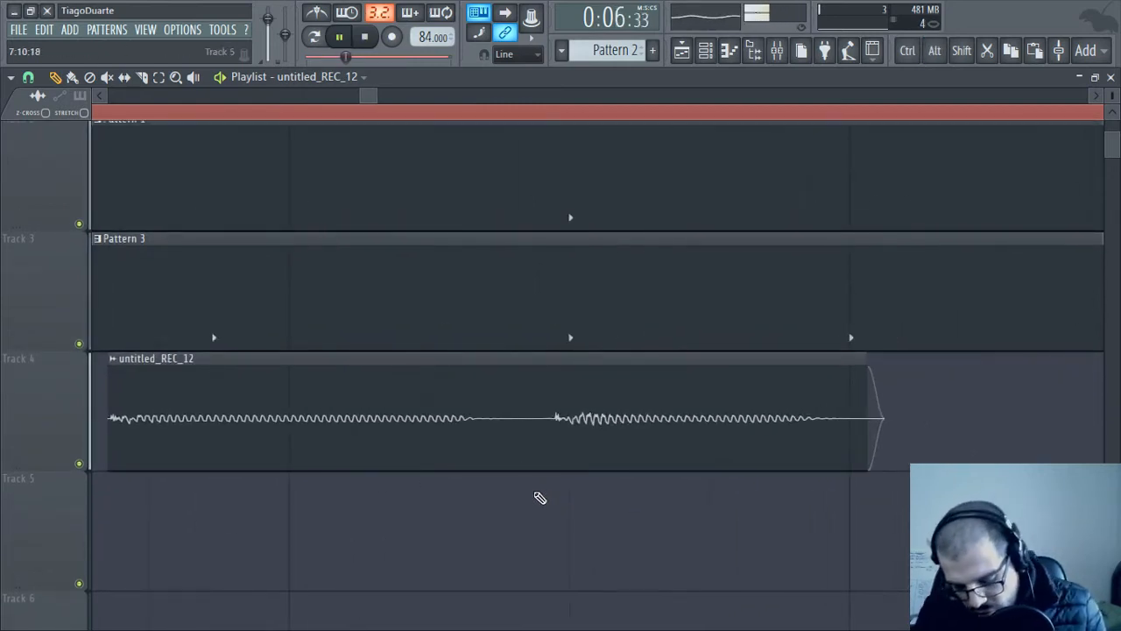
{"action": "left_click_drag", "start_coordinate": [519, 472], "coordinate": [526, 443]}
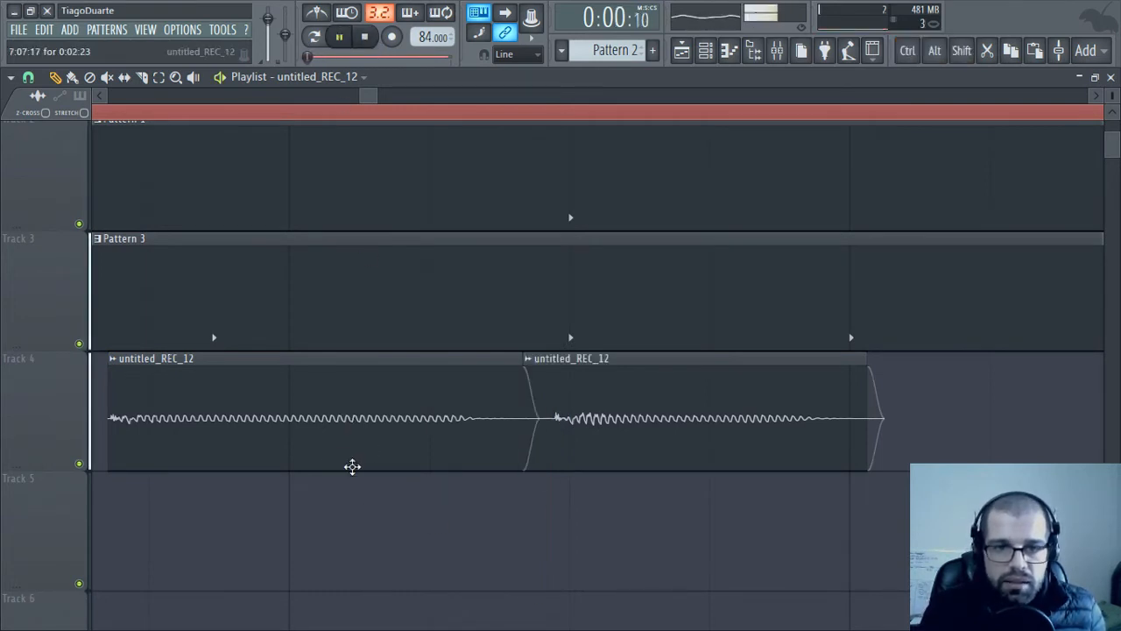
Align the two sliced bar 7 clips with their Pattern 3 hits, starting the first at 7:08:10 and trimming its tail to remove the overlap
{"action": "left_click_drag", "start_coordinate": [595, 442], "coordinate": [611, 443]}
{"action": "left_click_drag", "start_coordinate": [172, 430], "coordinate": [274, 439]}
{"action": "left_click_drag", "start_coordinate": [398, 590], "coordinate": [324, 429]}
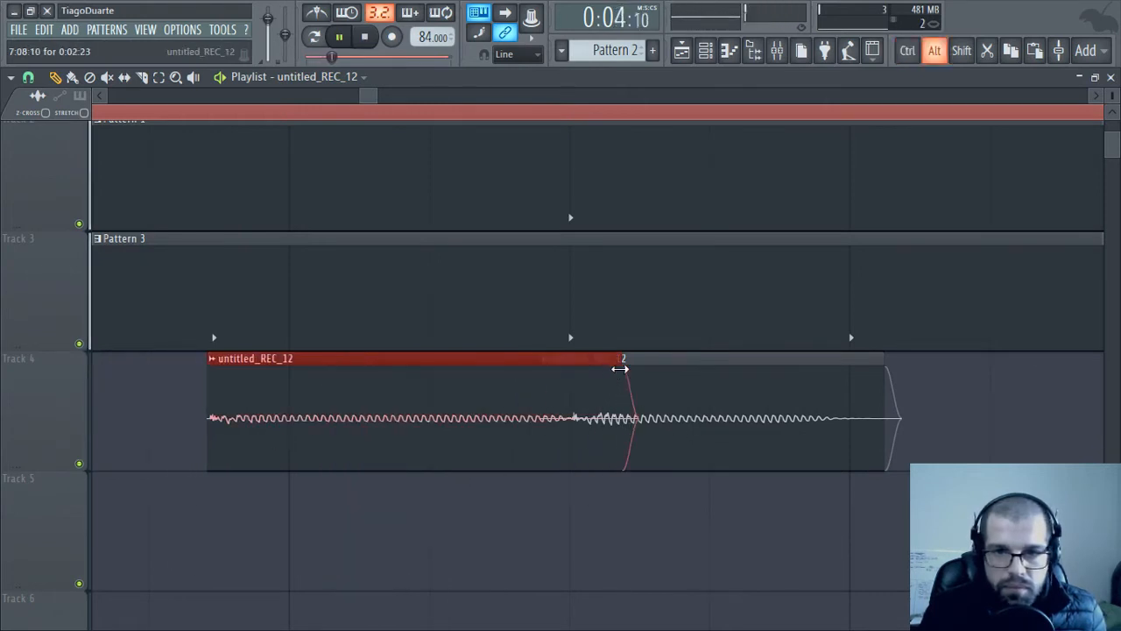
{"action": "left_click", "coordinate": [621, 373], "text": "alt"}
{"action": "left_click_drag", "start_coordinate": [333, 548], "coordinate": [281, 431]}
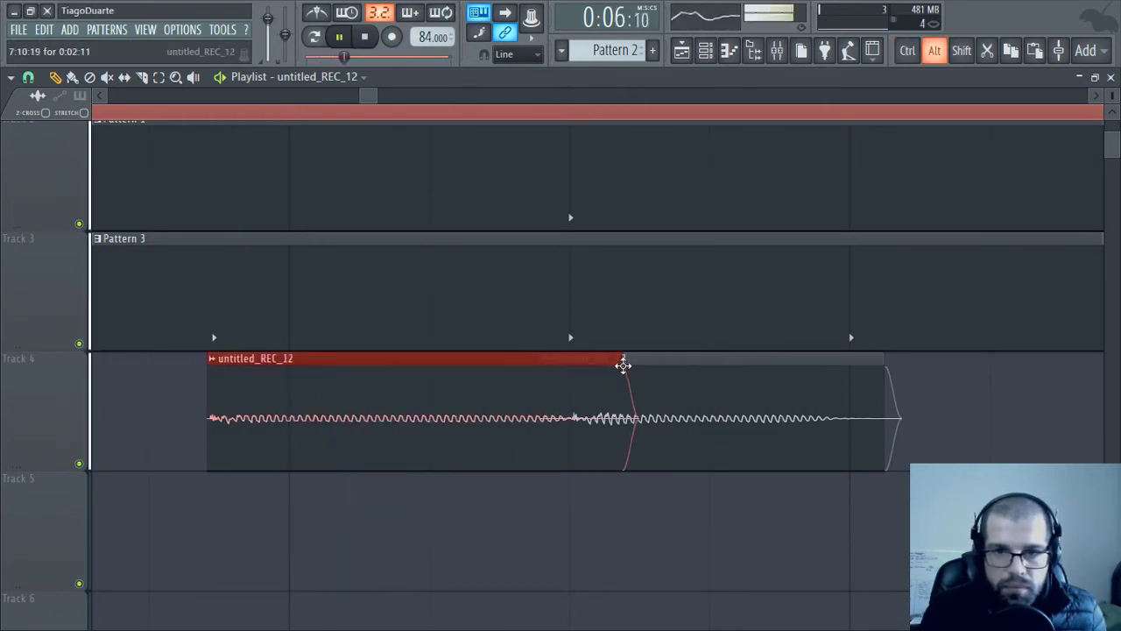
{"action": "left_click_drag", "start_coordinate": [618, 359], "coordinate": [511, 364]}
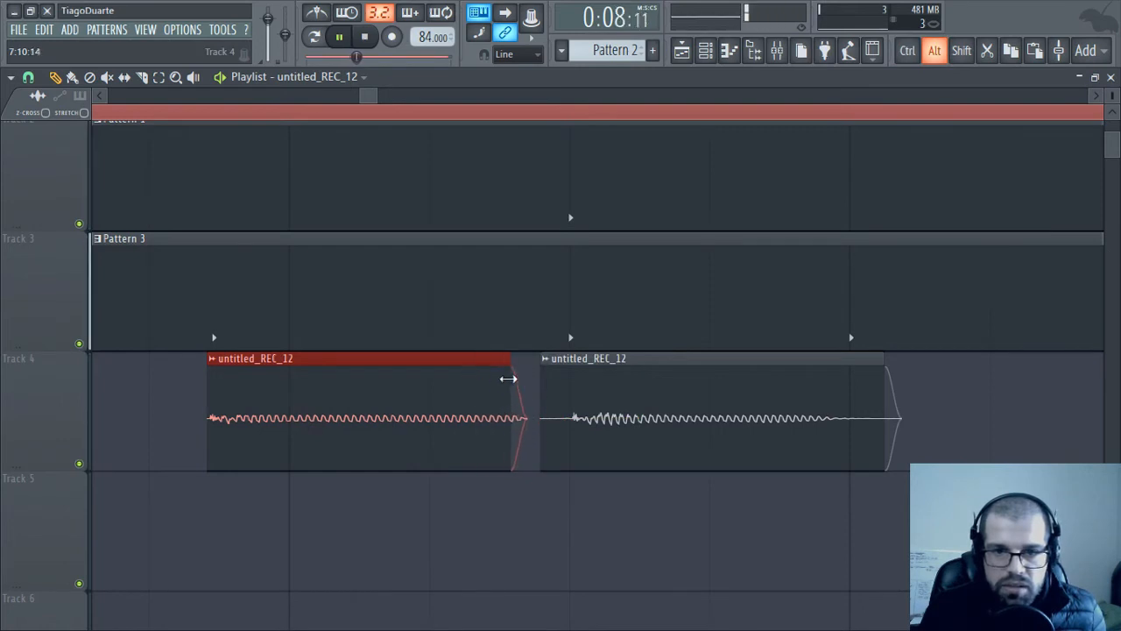
Trim and align bar 8's first Track 4 clip to start at 8:01:00, shortening its tail to end before the second Pattern 3 hit
{"action": "left_click_drag", "start_coordinate": [466, 536], "coordinate": [276, 516]}
{"action": "left_click_drag", "start_coordinate": [920, 450], "coordinate": [202, 493]}
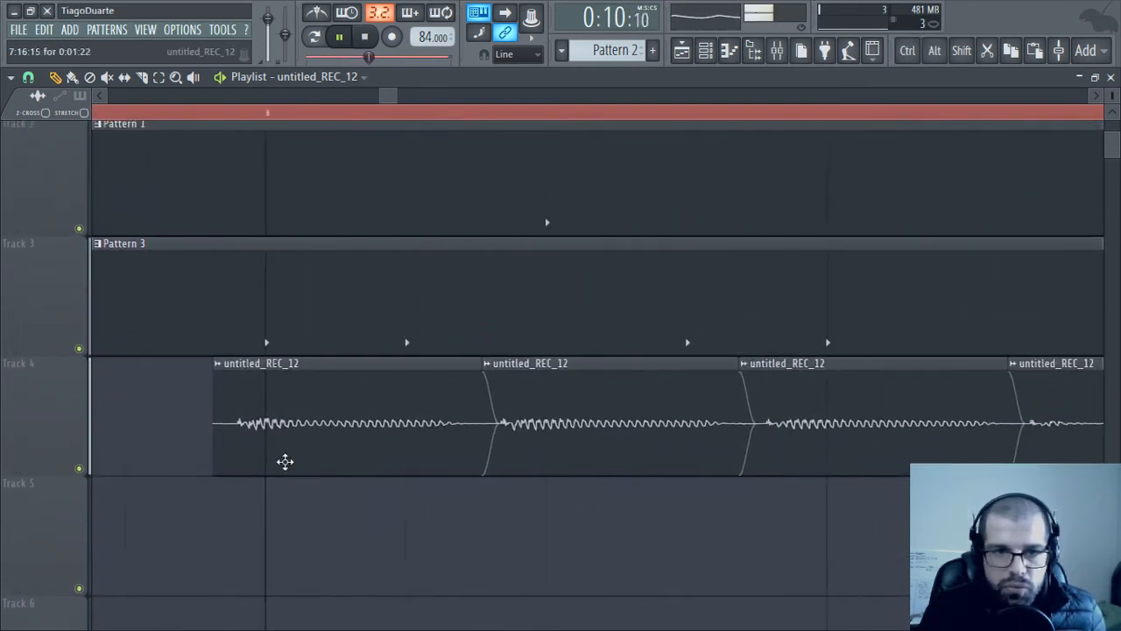
{"action": "left_click_drag", "start_coordinate": [285, 460], "coordinate": [322, 449]}
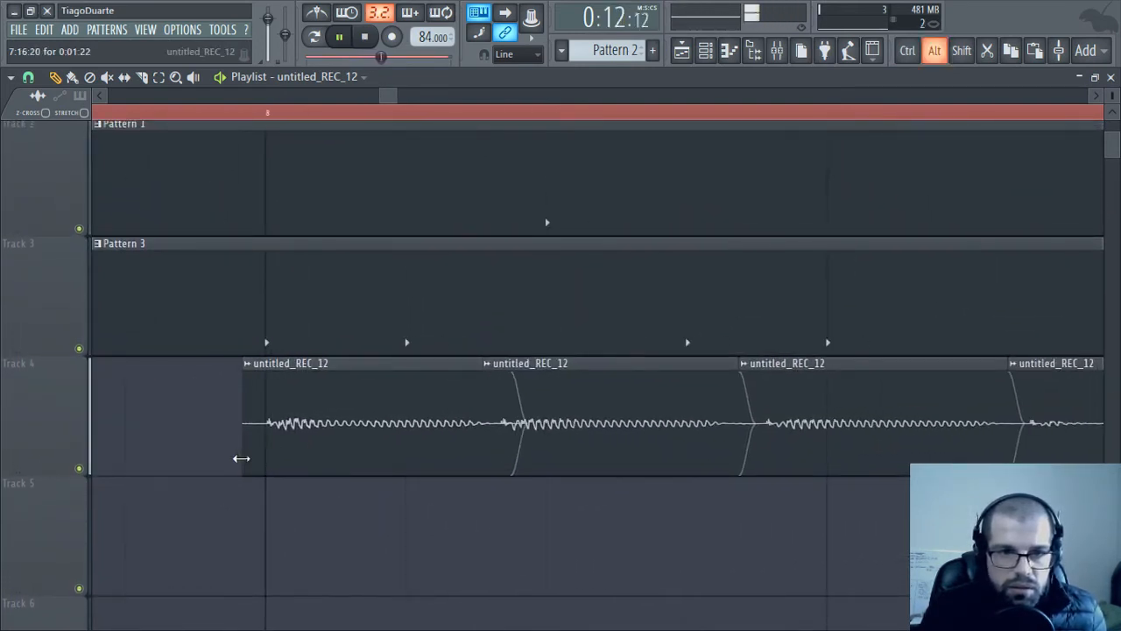
{"action": "left_click_drag", "start_coordinate": [241, 458], "coordinate": [264, 458]}
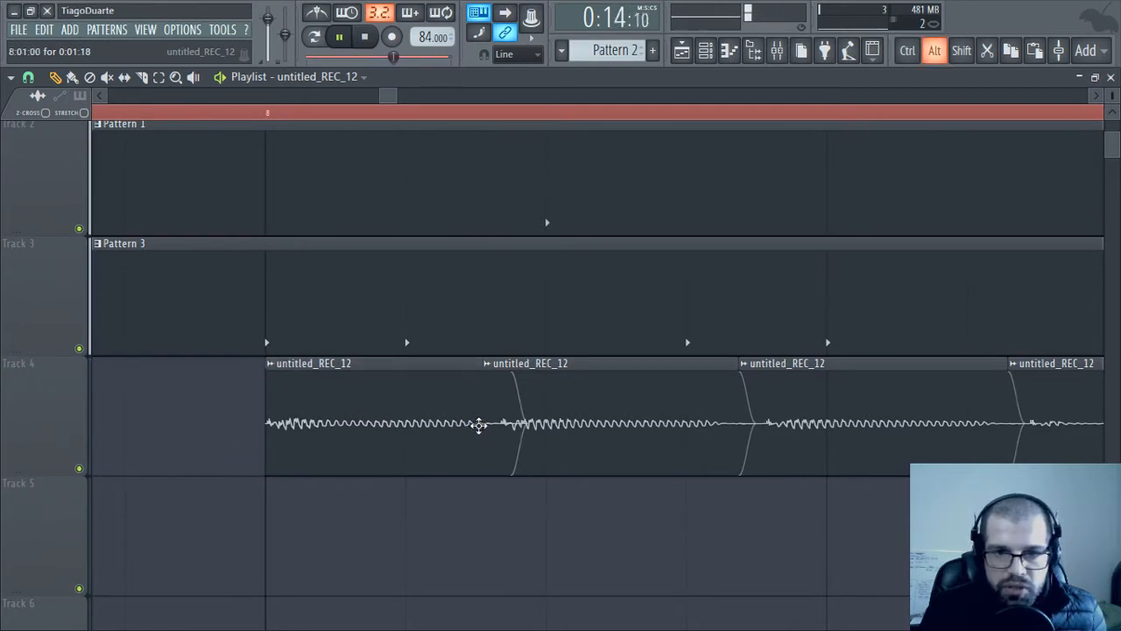
{"action": "left_click", "coordinate": [465, 443], "text": "ctrl"}
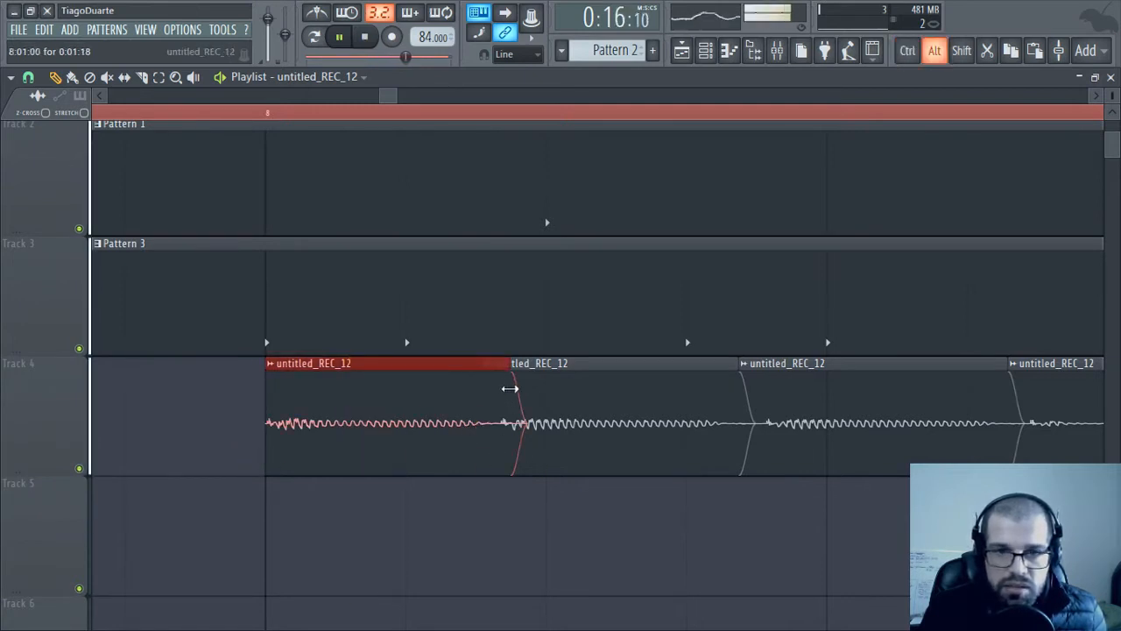
{"action": "left_click_drag", "start_coordinate": [510, 388], "coordinate": [378, 388]}
Align bar 8's second Track 4 clip to start at 8:02:00 and fine-tune the tails of the first two clips
{"action": "left_click_drag", "start_coordinate": [636, 423], "coordinate": [537, 421]}
{"action": "mouse_move", "coordinate": [388, 458]}
{"action": "left_mouse_down"}
{"action": "mouse_move", "coordinate": [403, 458]}
{"action": "mouse_move", "coordinate": [380, 455]}
{"action": "left_mouse_up"}
{"action": "mouse_move", "coordinate": [645, 459]}
{"action": "left_mouse_down"}
{"action": "mouse_move", "coordinate": [608, 453]}
{"action": "mouse_move", "coordinate": [640, 453]}
{"action": "left_mouse_up"}
{"action": "key", "text": "space"}
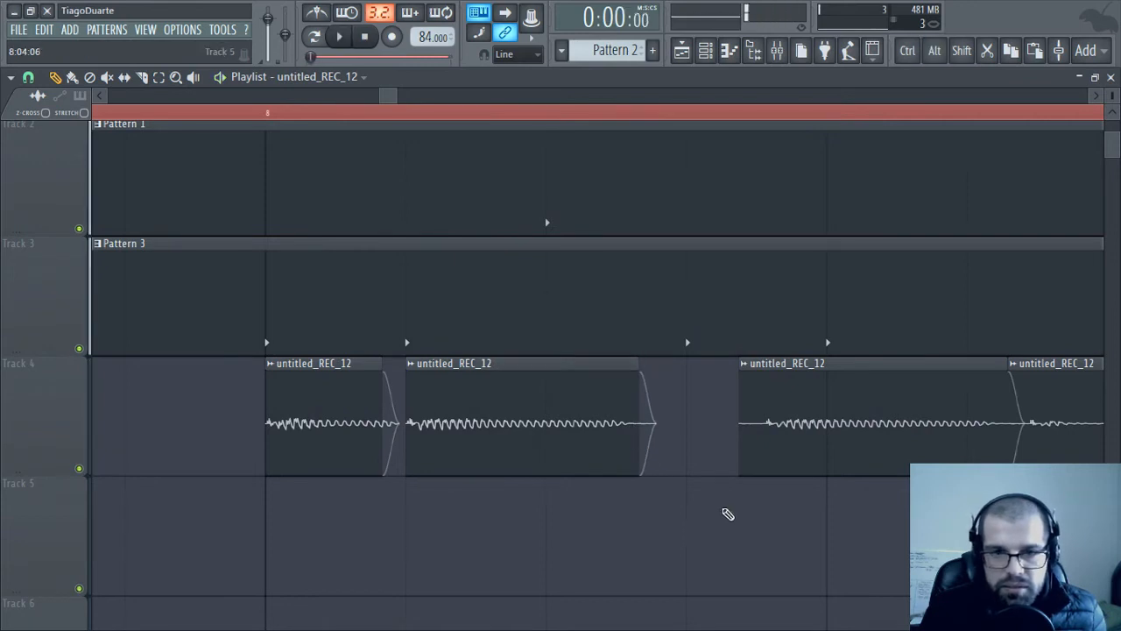
{"action": "left_click_drag", "start_coordinate": [774, 508], "coordinate": [565, 515]}
{"action": "left_click_drag", "start_coordinate": [688, 477], "coordinate": [607, 447]}
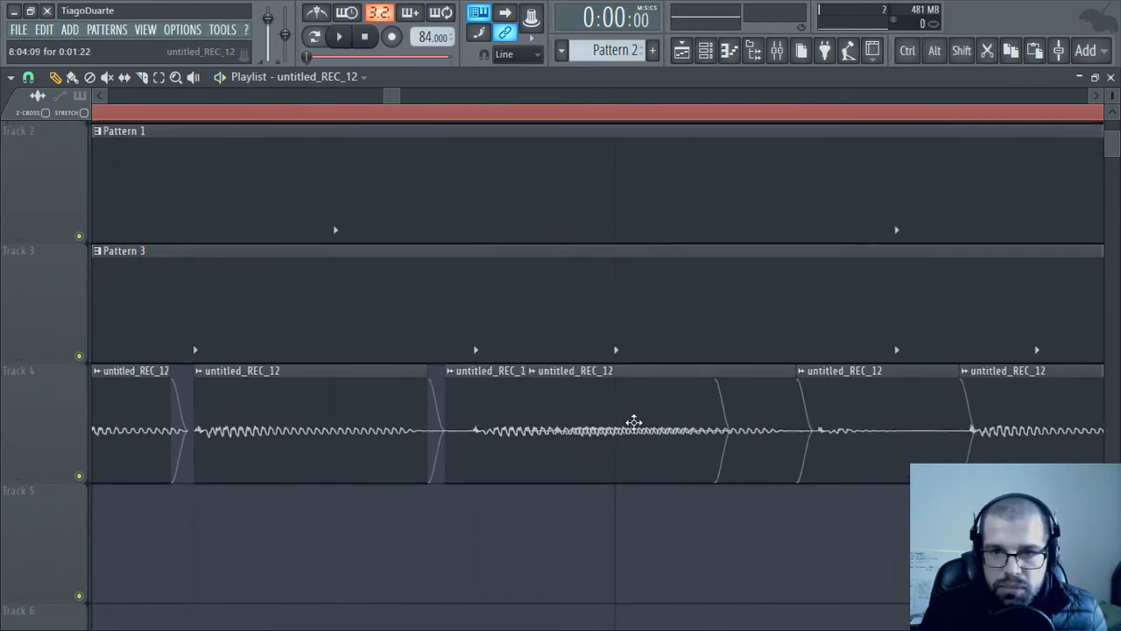
{"action": "key", "text": "ctrl+z"}
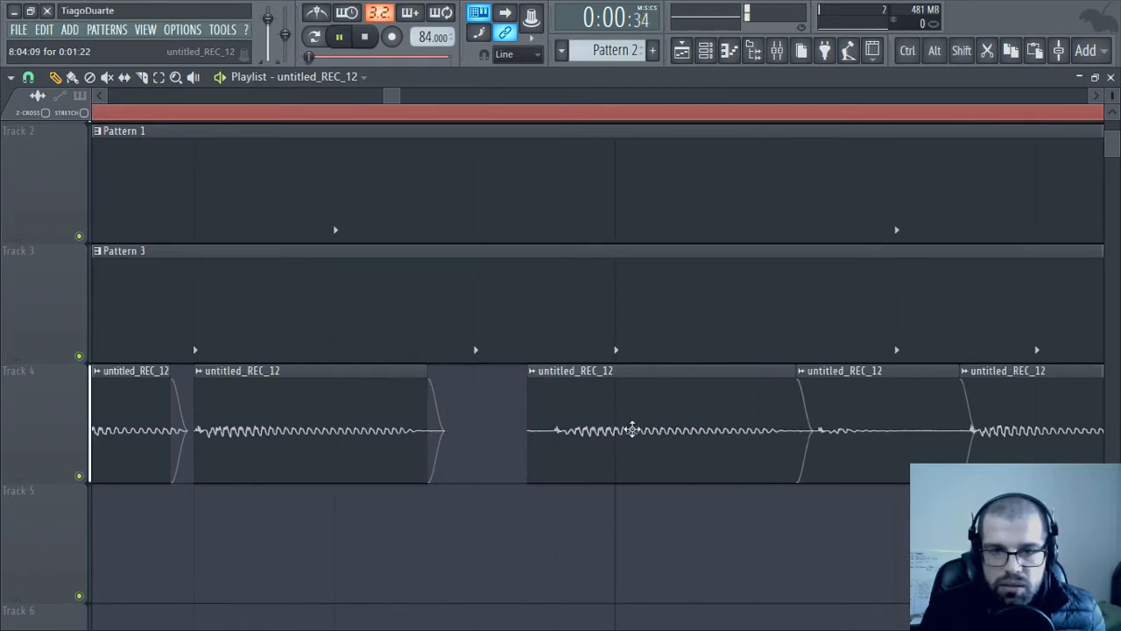
{"action": "left_click_drag", "start_coordinate": [648, 429], "coordinate": [631, 543]}
{"action": "right_click", "coordinate": [631, 541]}
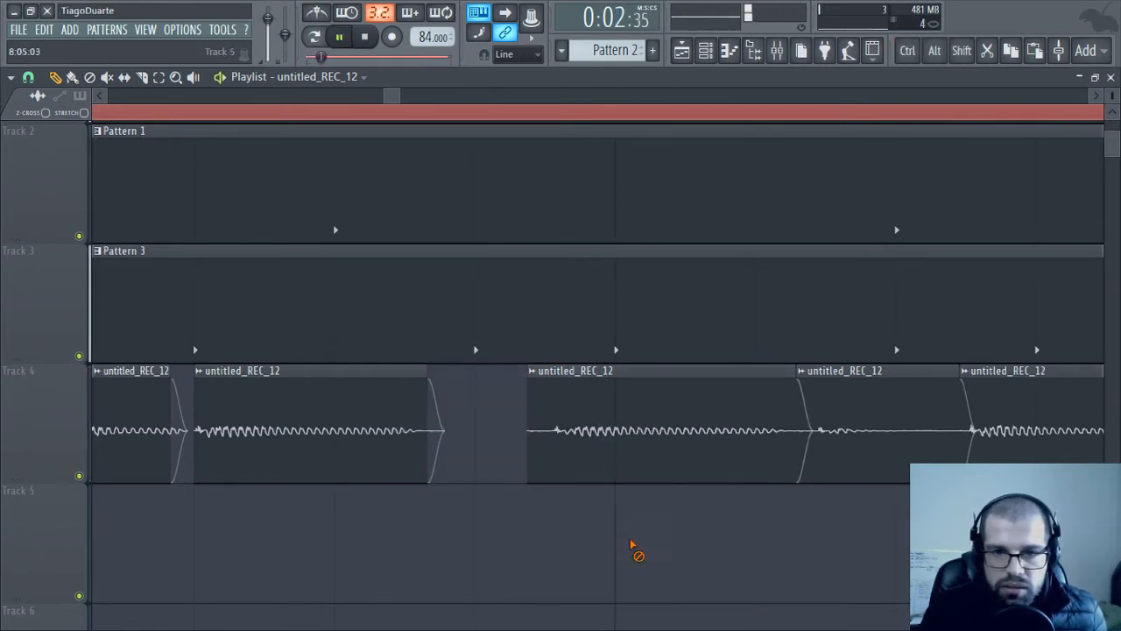
Move bar 8's third Track 4 clip onto its Pattern 3 hit with a shorter tail, and delete the faint short clip after it
{"action": "left_click_drag", "start_coordinate": [658, 419], "coordinate": [569, 450]}
{"action": "left_click_drag", "start_coordinate": [709, 452], "coordinate": [606, 454]}
{"action": "left_click_drag", "start_coordinate": [880, 445], "coordinate": [747, 453]}
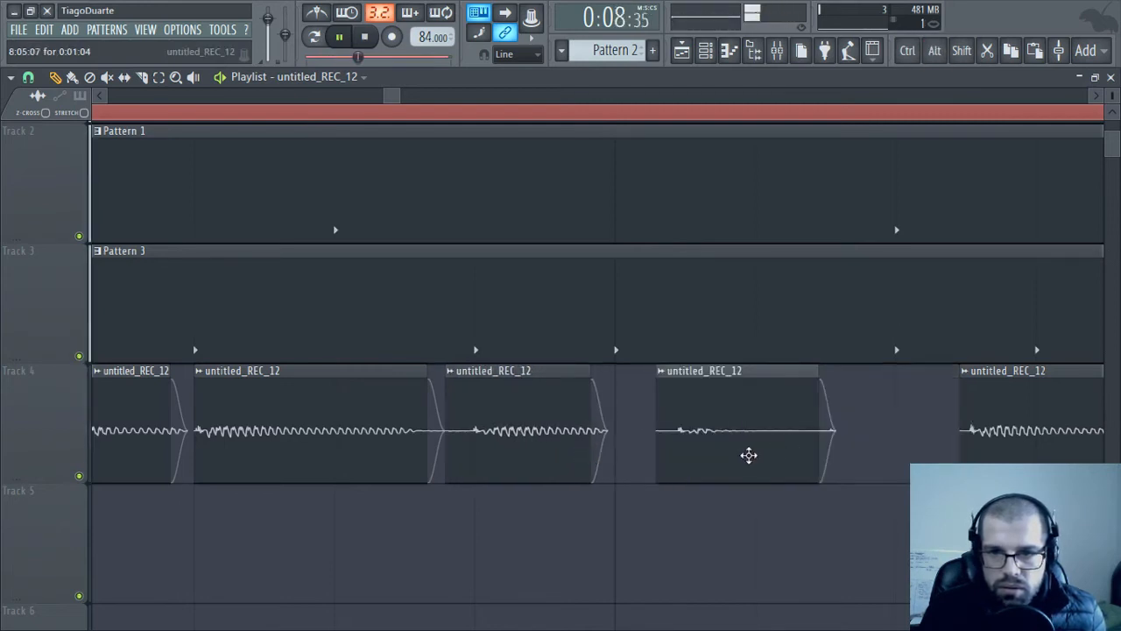
{"action": "right_click", "coordinate": [728, 429]}
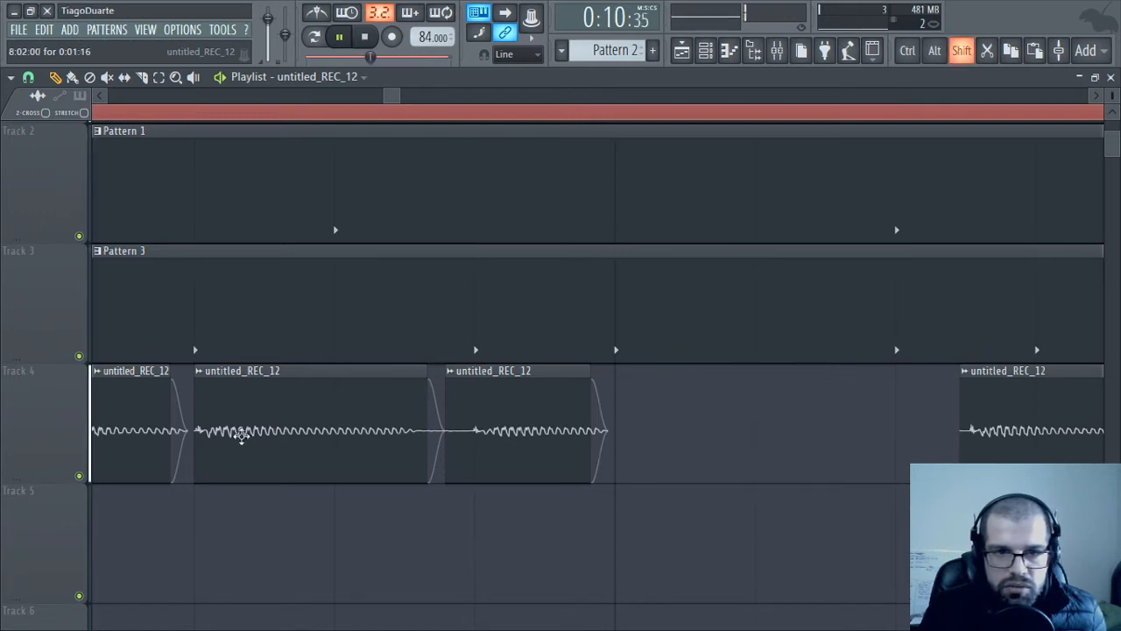
Copy bar 8's second Track 4 clip to 8:05:00 and move the following clip to start at 8:06:22 on its Pattern 3 hit
{"action": "left_click_drag", "start_coordinate": [278, 425], "coordinate": [736, 445]}
{"action": "left_click_drag", "start_coordinate": [634, 514], "coordinate": [417, 525]}
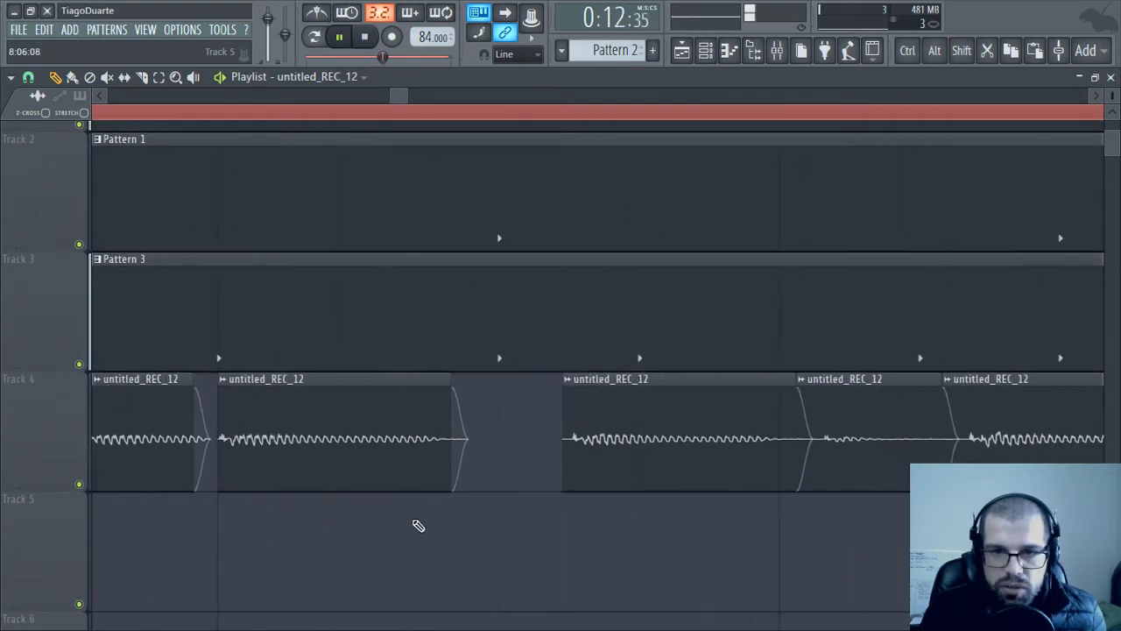
{"action": "left_click_drag", "start_coordinate": [653, 457], "coordinate": [580, 458]}
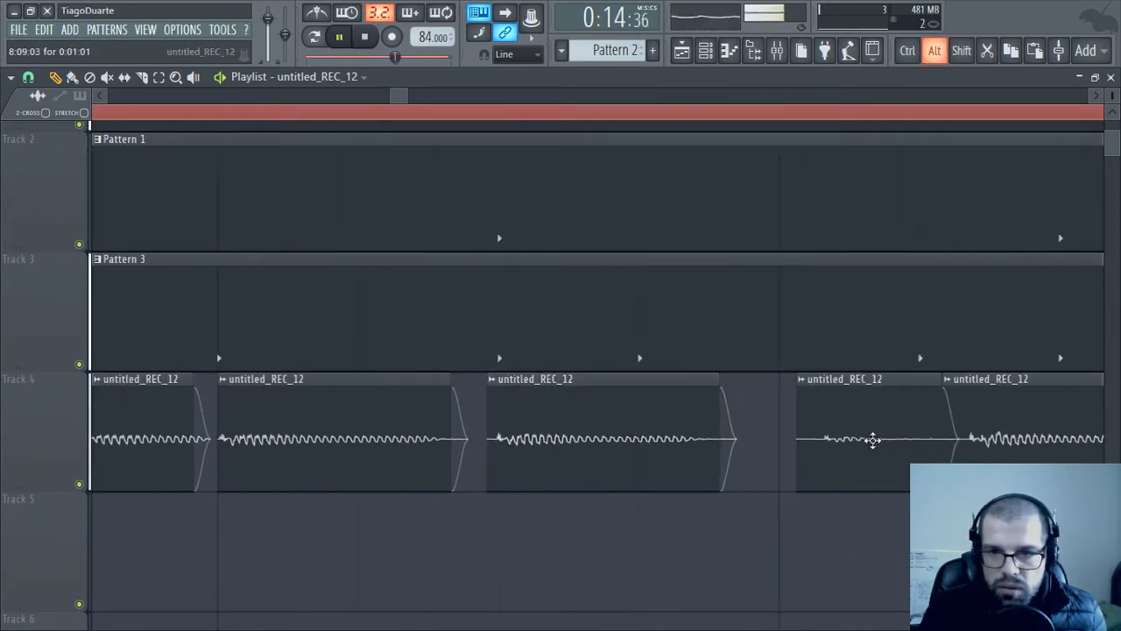
Align the faint short clip to start at 8:08:00 by trimming its front, and shorten the preceding clip's tail to meet it
{"action": "left_click_drag", "start_coordinate": [870, 445], "coordinate": [811, 453]}
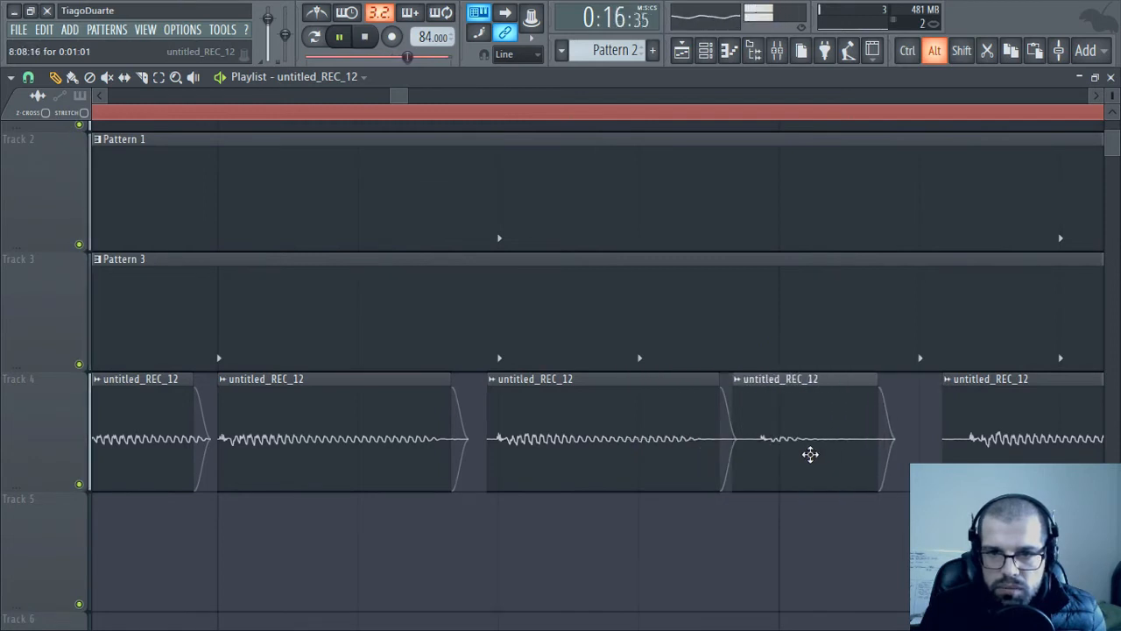
{"action": "left_click_drag", "start_coordinate": [728, 471], "coordinate": [587, 465]}
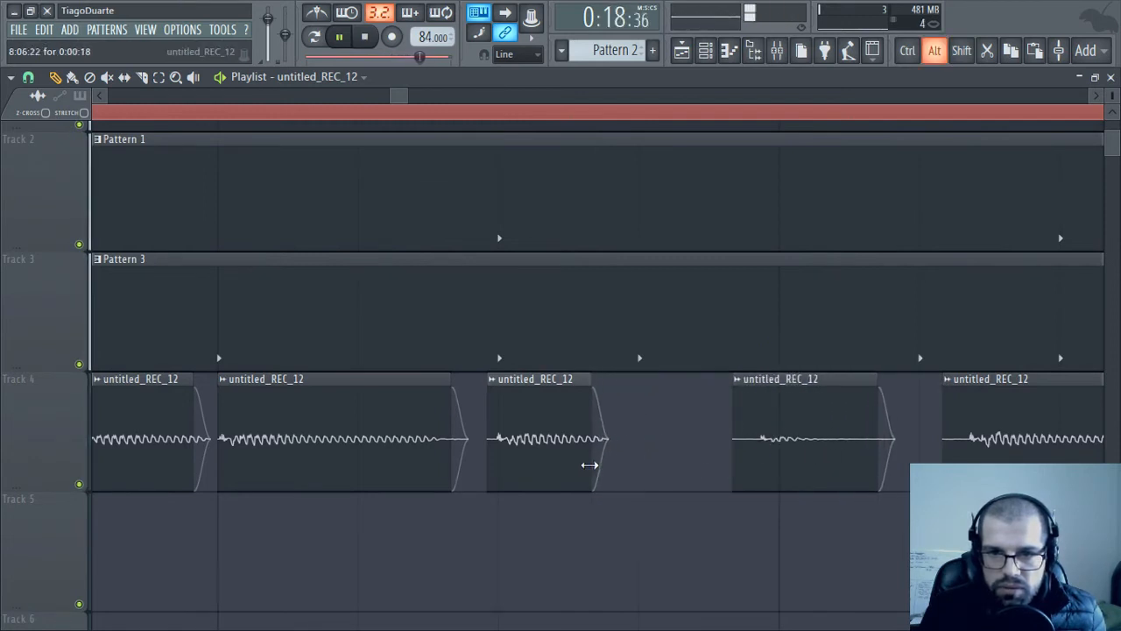
{"action": "left_click_drag", "start_coordinate": [813, 452], "coordinate": [697, 450]}
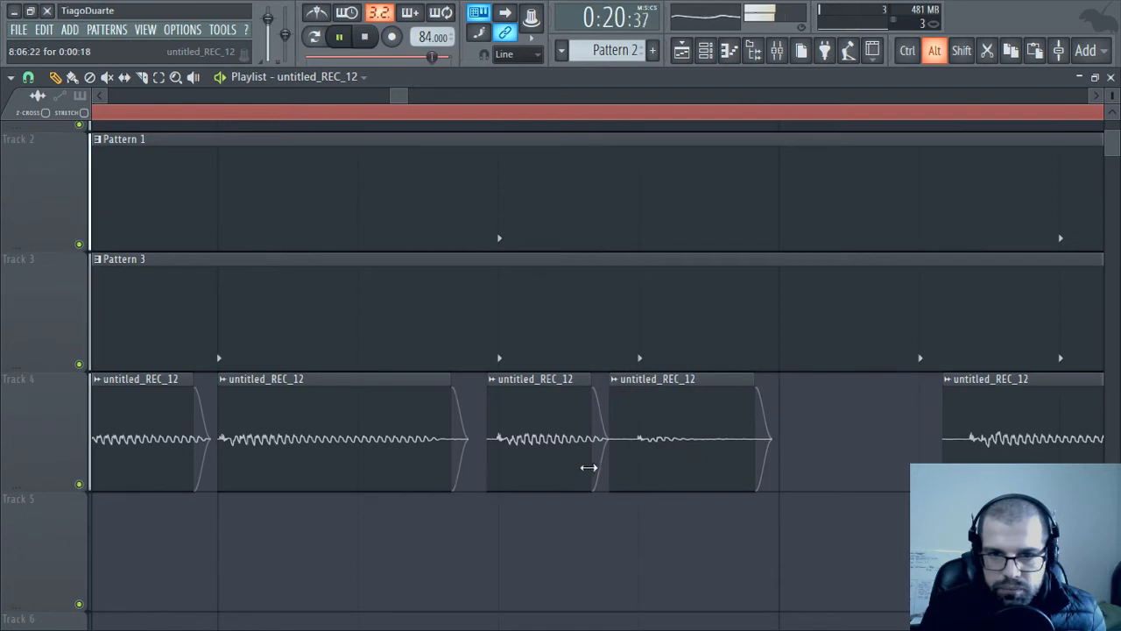
{"action": "left_click_drag", "start_coordinate": [589, 466], "coordinate": [613, 465]}
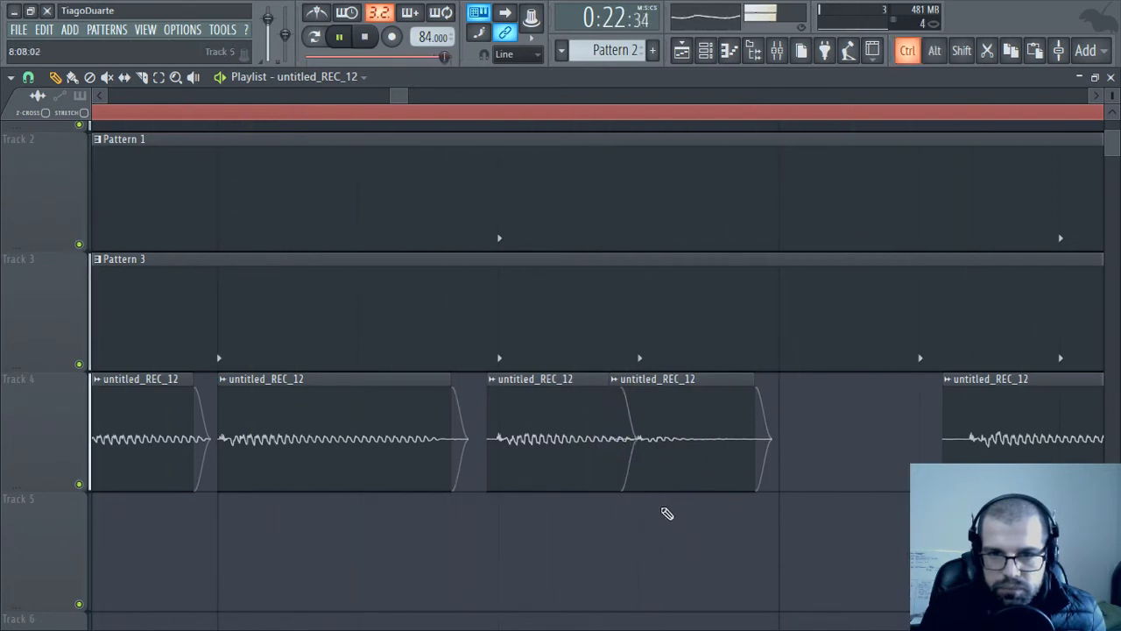
{"action": "left_click_drag", "start_coordinate": [666, 512], "coordinate": [663, 442]}
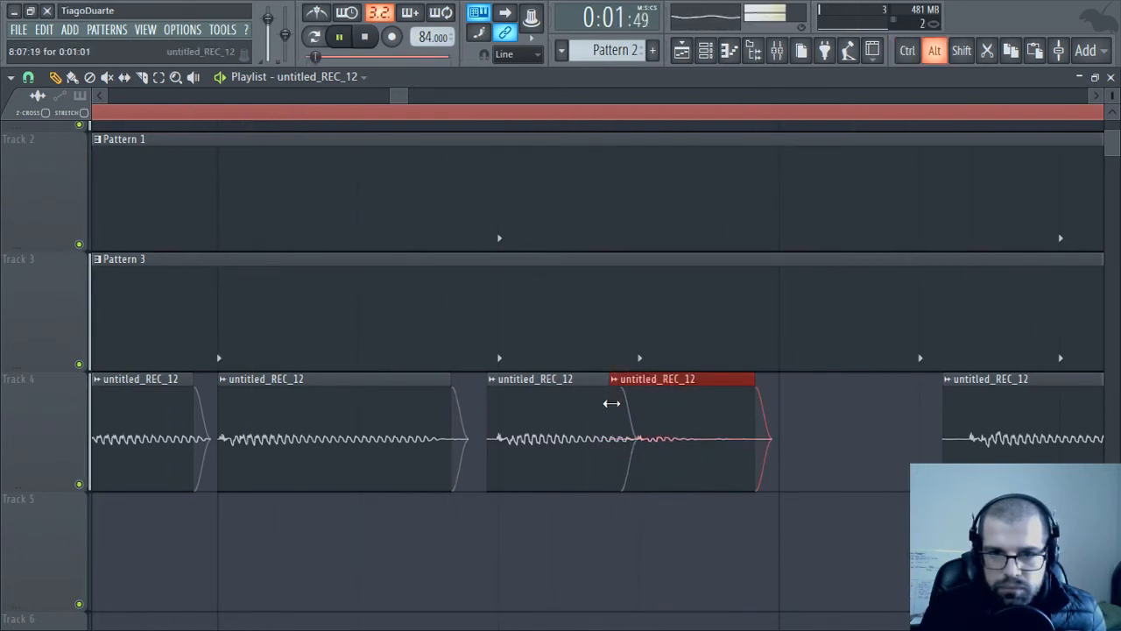
{"action": "left_click_drag", "start_coordinate": [611, 403], "coordinate": [636, 406]}
{"action": "left_click", "coordinate": [718, 534], "text": "ctrl"}
Move the next bar 8 clip onto its Pattern 3 hit and trim the silence before its note
{"action": "left_click_drag", "start_coordinate": [751, 532], "coordinate": [320, 539]}
{"action": "left_click_drag", "start_coordinate": [658, 432], "coordinate": [610, 430]}
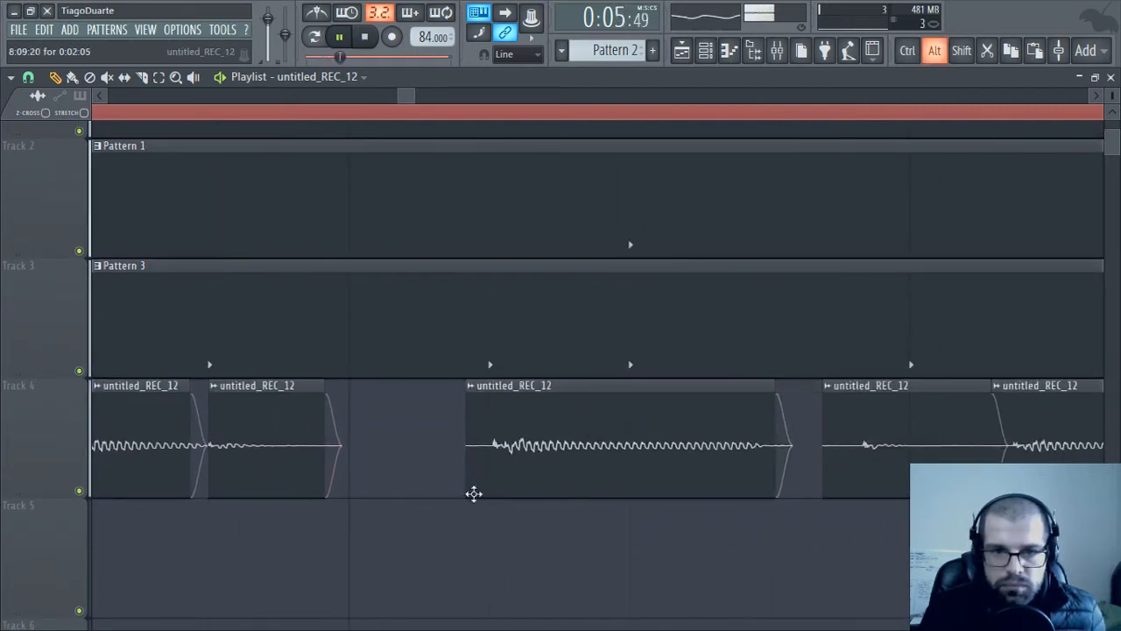
{"action": "left_click_drag", "start_coordinate": [465, 473], "coordinate": [487, 475]}
Delete the short noise clip in bar 8 and move the last Track 4 clip to start at 8:12:20
{"action": "left_click_drag", "start_coordinate": [711, 489], "coordinate": [405, 498]}
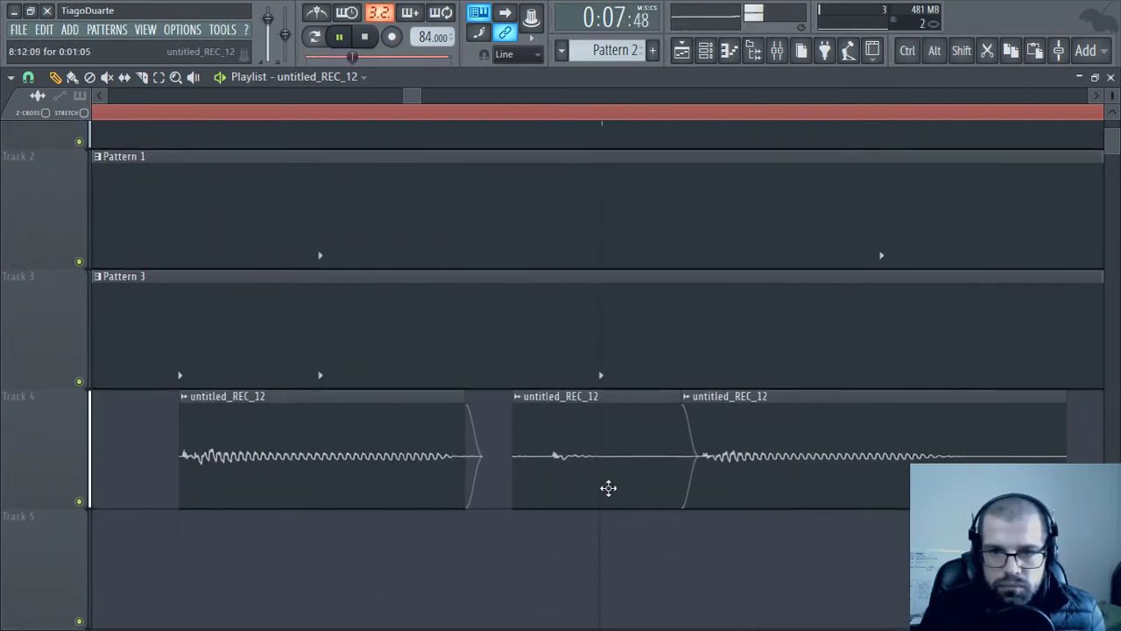
{"action": "right_click", "coordinate": [582, 462]}
{"action": "left_click_drag", "start_coordinate": [838, 464], "coordinate": [744, 475]}
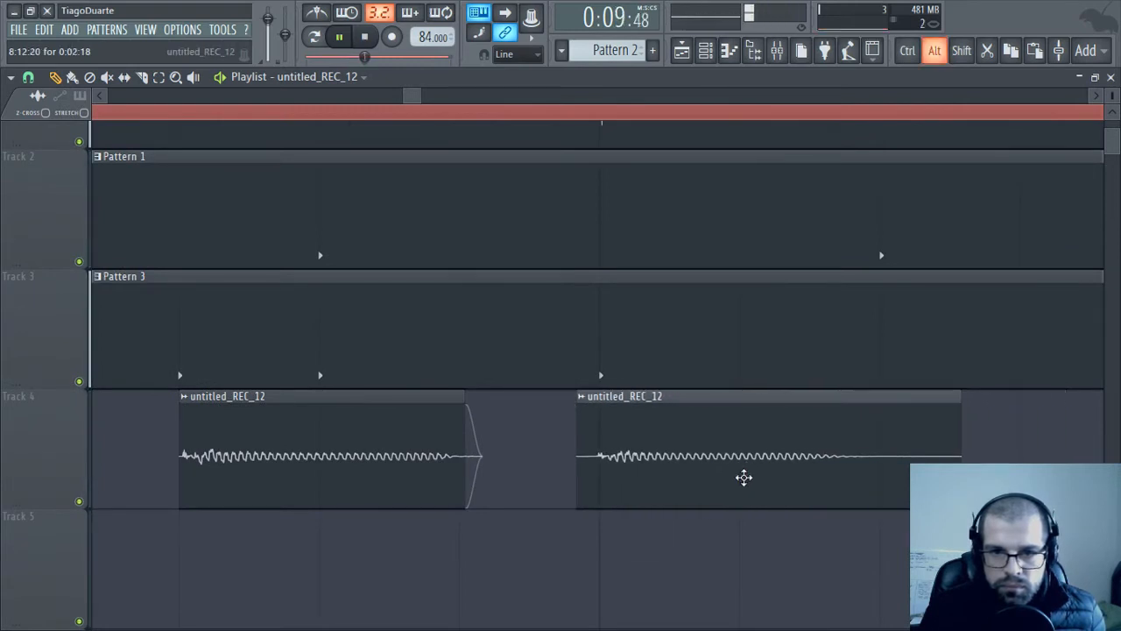
{"action": "scroll", "coordinate": [797, 540], "scroll_direction": "down", "scroll_amount": 2}
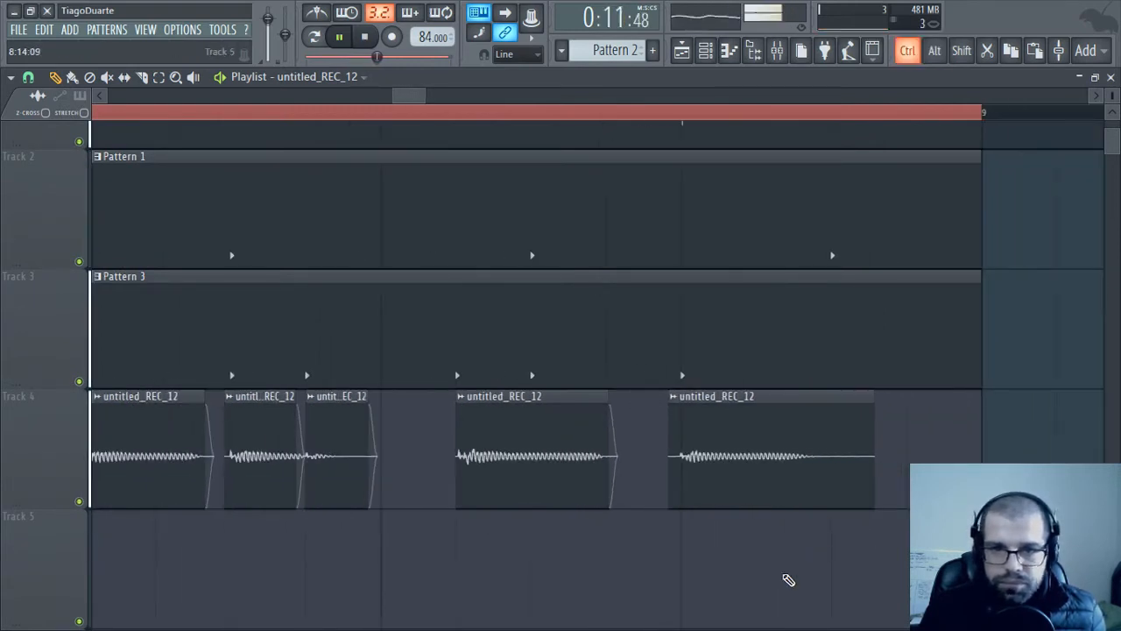
{"action": "scroll", "coordinate": [781, 570], "scroll_direction": "up", "scroll_amount": 2}
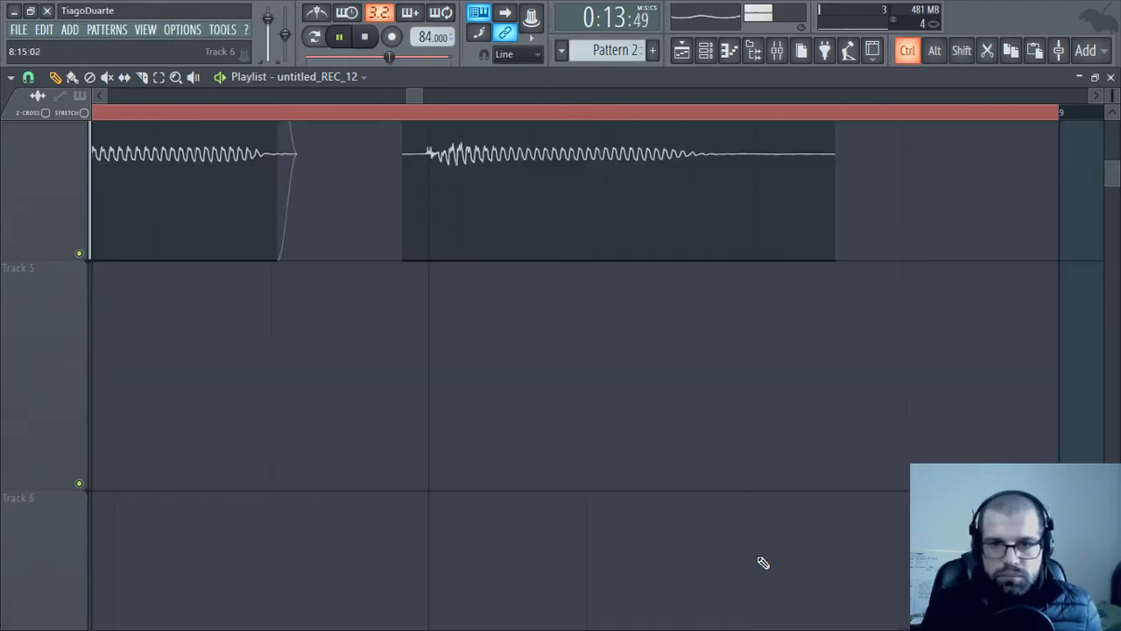
{"action": "key", "text": "ctrl"}
{"action": "scroll", "coordinate": [733, 369], "scroll_direction": "down", "scroll_amount": 4}
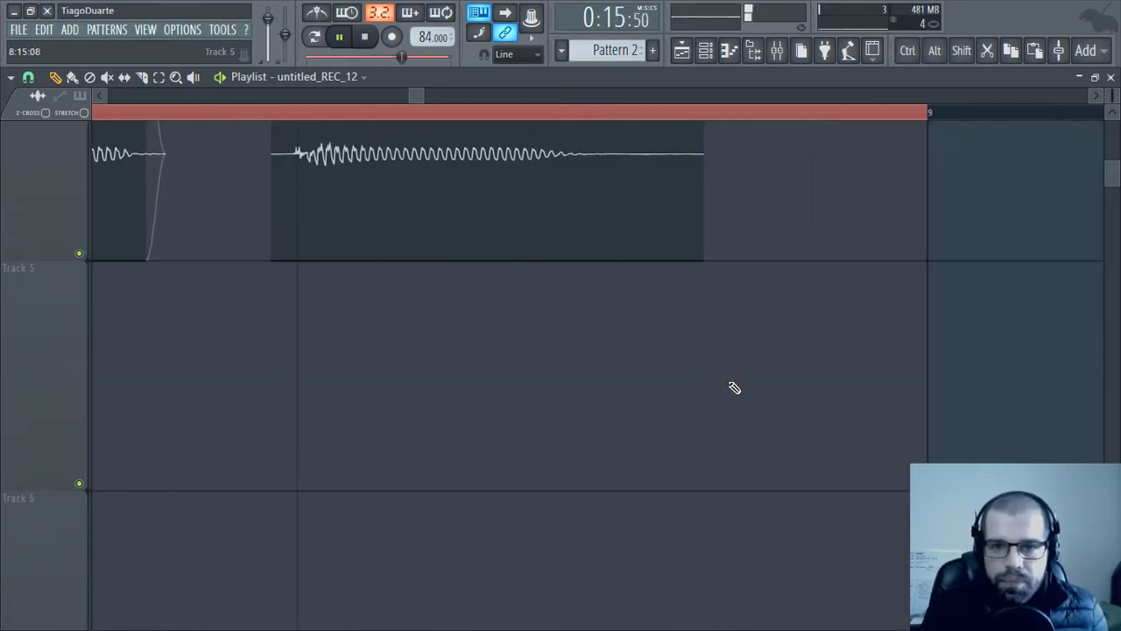
Close the Playlist and rename mixer track Insert 7 to Bass
{"action": "left_click", "coordinate": [1110, 78]}
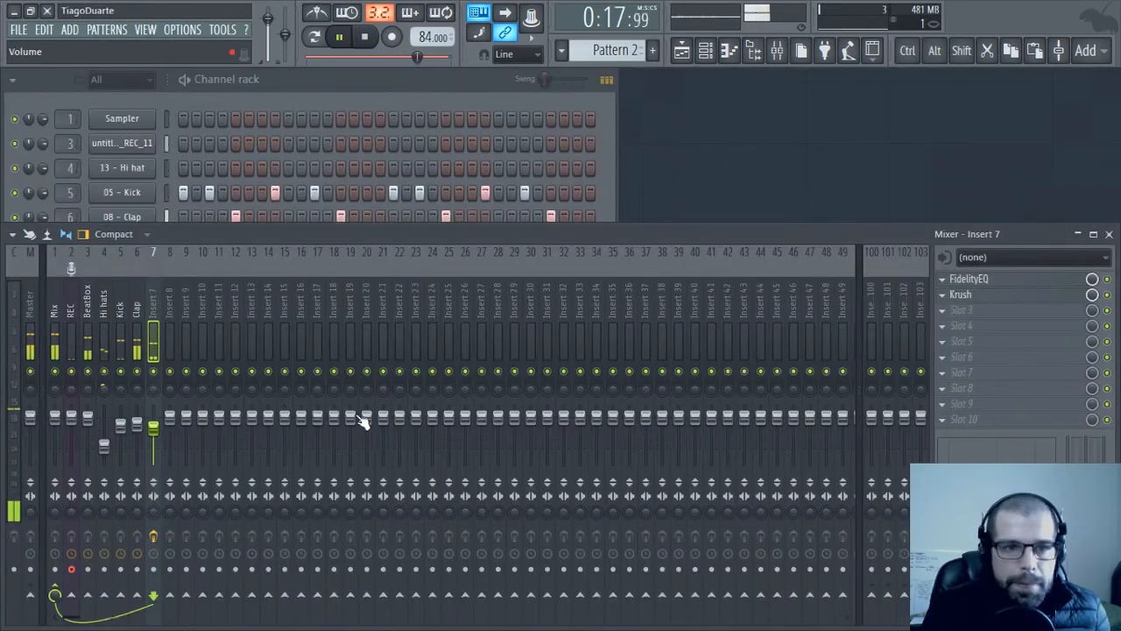
{"action": "double_click", "coordinate": [154, 306]}
{"action": "type", "text": "Bass"}
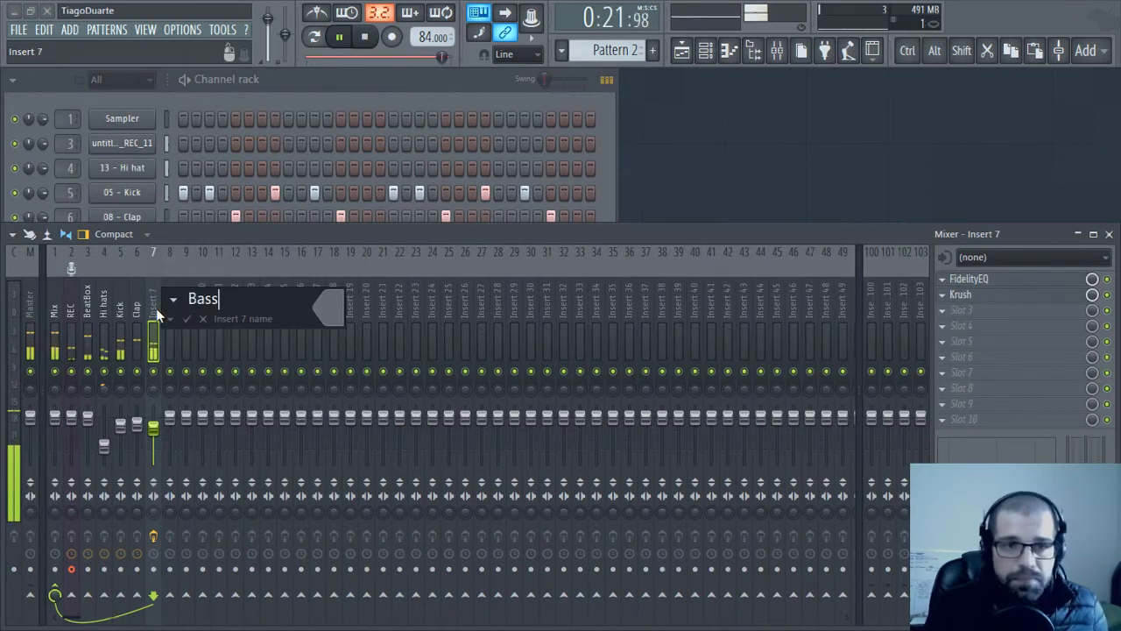
{"action": "key", "text": "Return"}
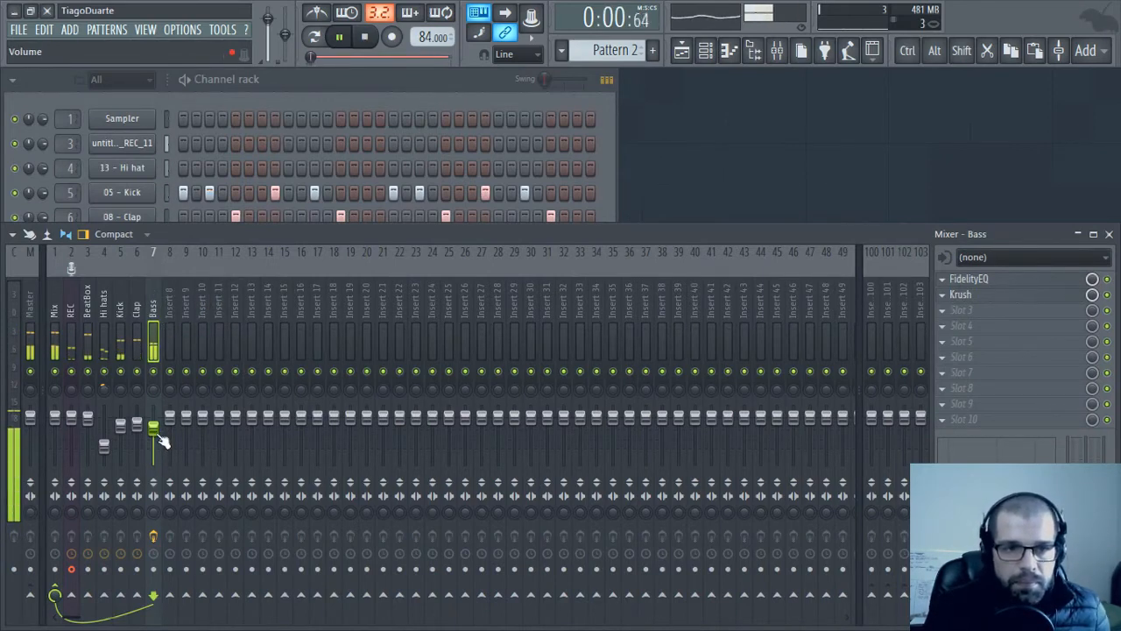
Rename the untitled_REC_12 channel in the Channel rack to Bass
{"action": "left_click", "coordinate": [294, 83]}
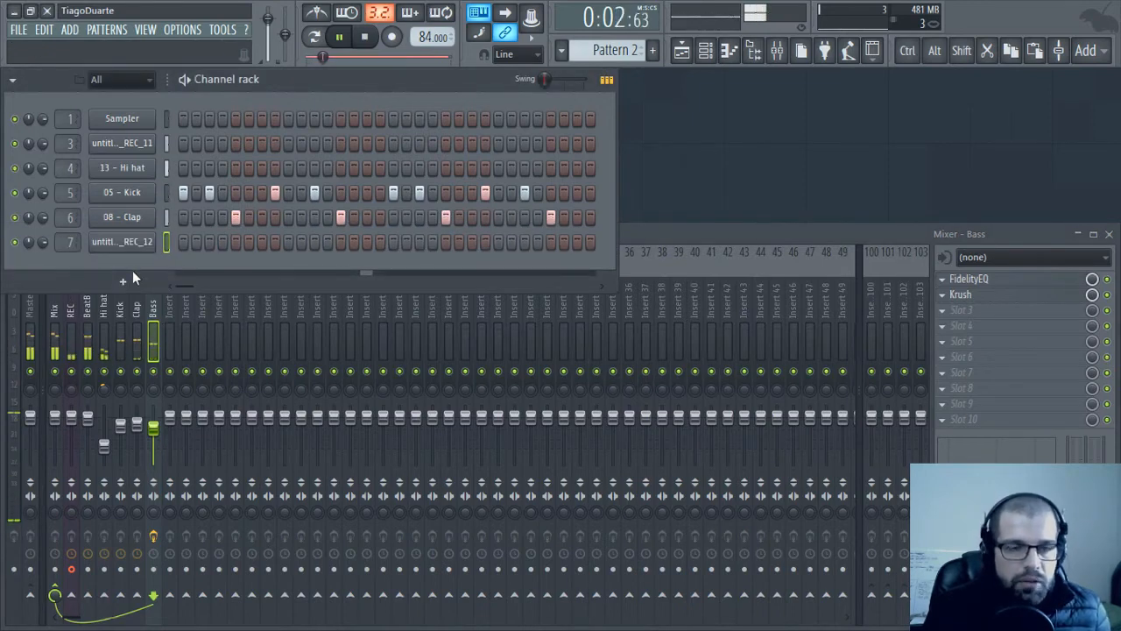
{"action": "middle_click", "coordinate": [132, 221]}
{"action": "left_click", "coordinate": [117, 241]}
{"action": "middle_click", "coordinate": [118, 246]}
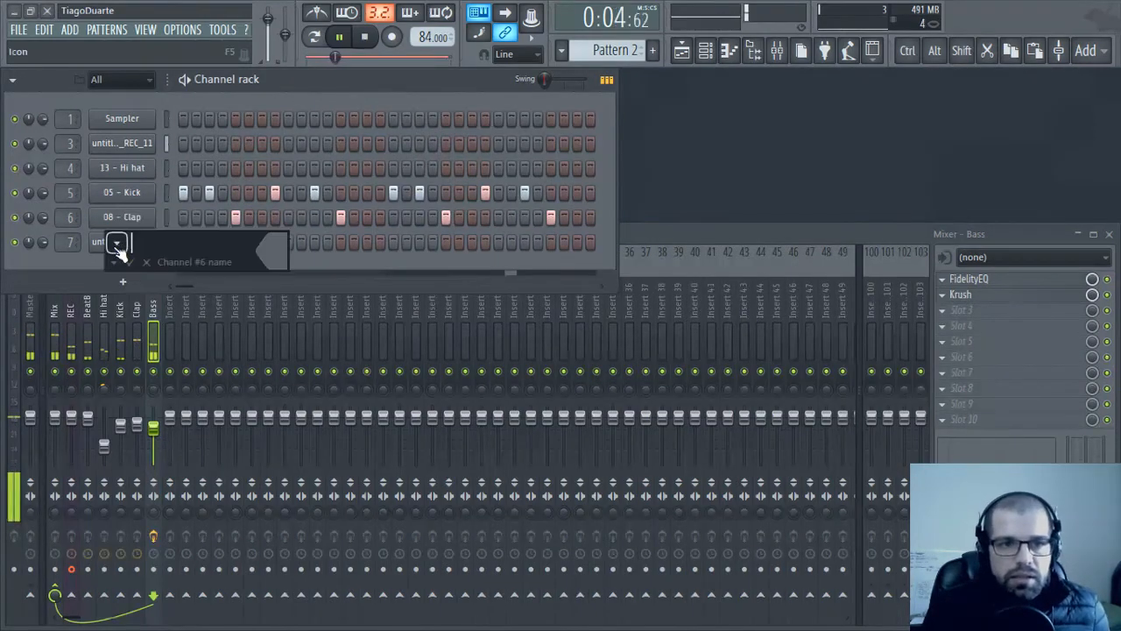
{"action": "type", "text": "Bass"}
{"action": "key", "text": "Return"}
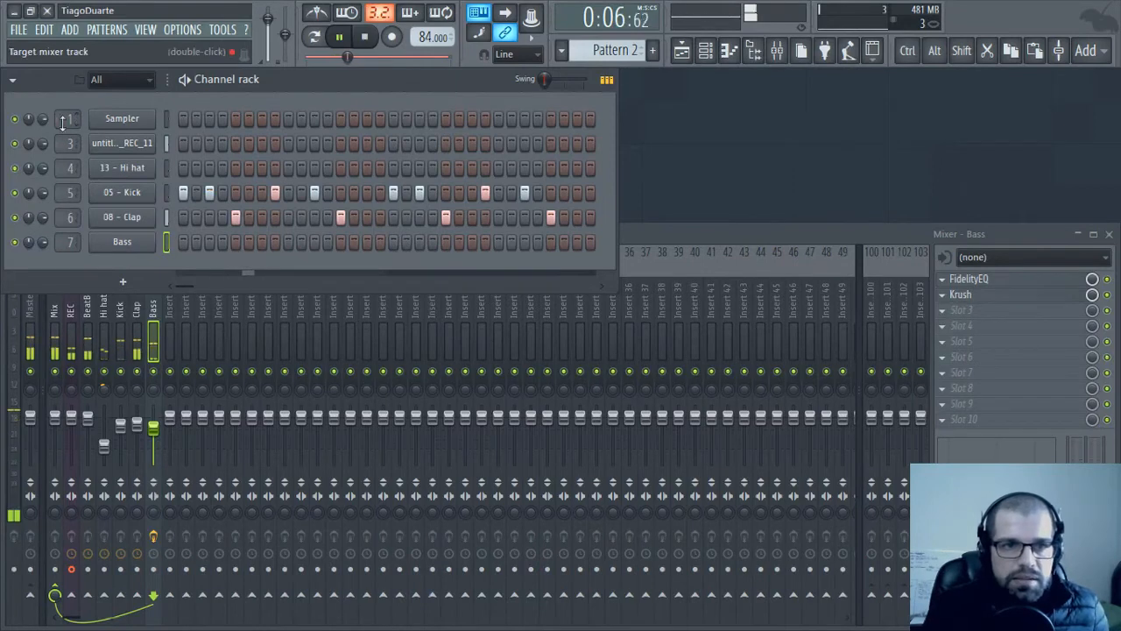
Rename the untitled_REC_11 channel in the Channel rack to BeatBox
{"action": "middle_click", "coordinate": [123, 143]}
{"action": "type", "text": "Bea"}
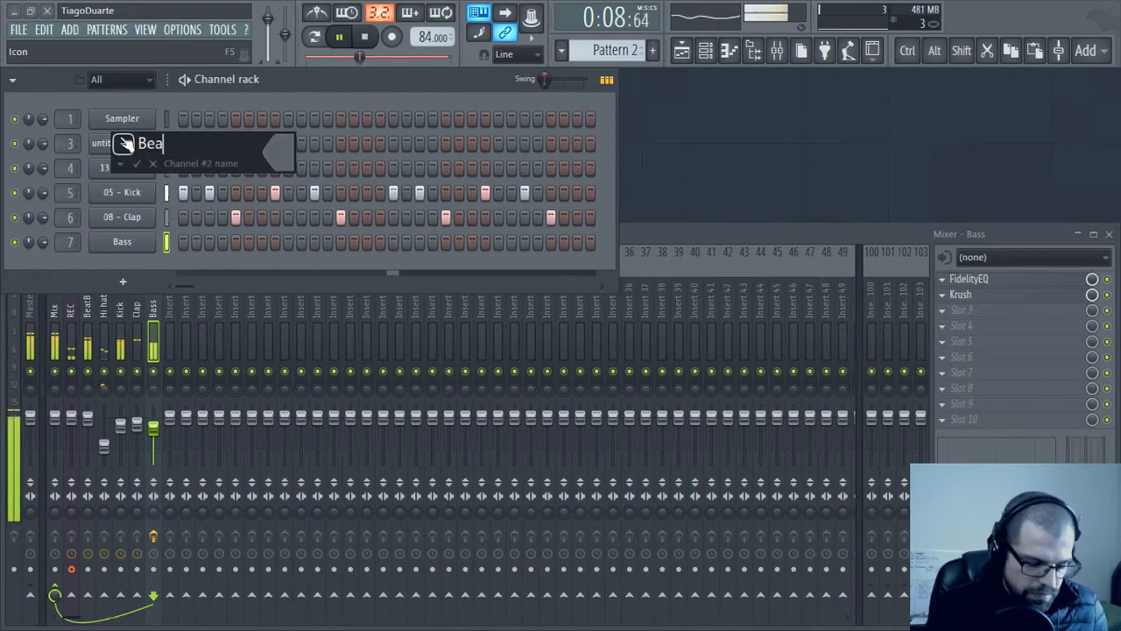
{"action": "type", "text": "t"}
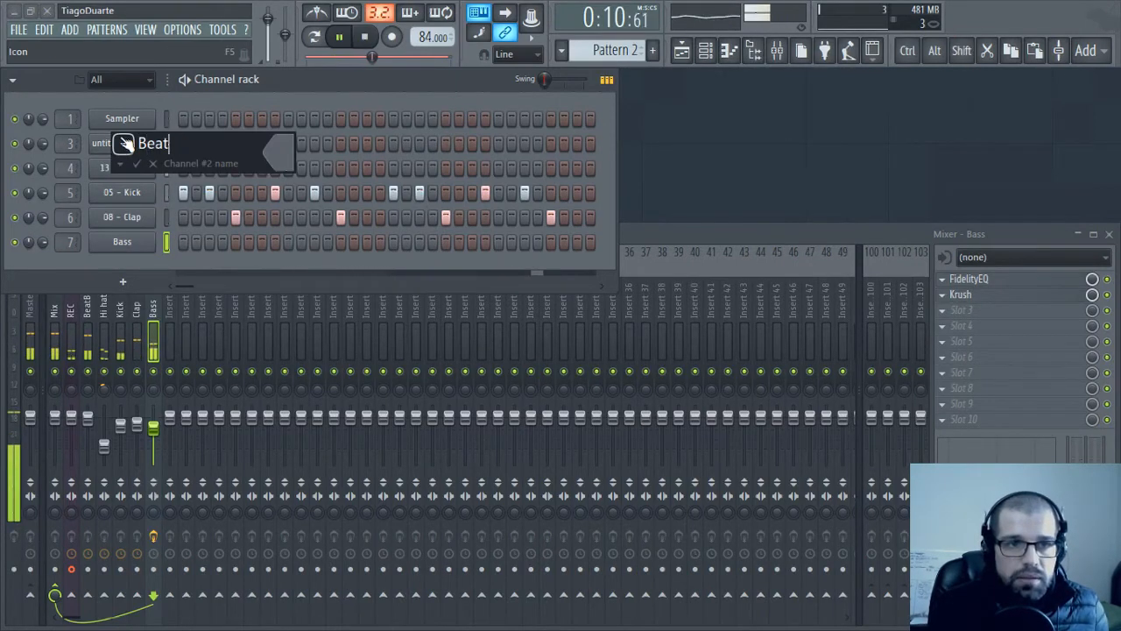
{"action": "type", "text": " Box"}
{"action": "key", "text": "Return"}
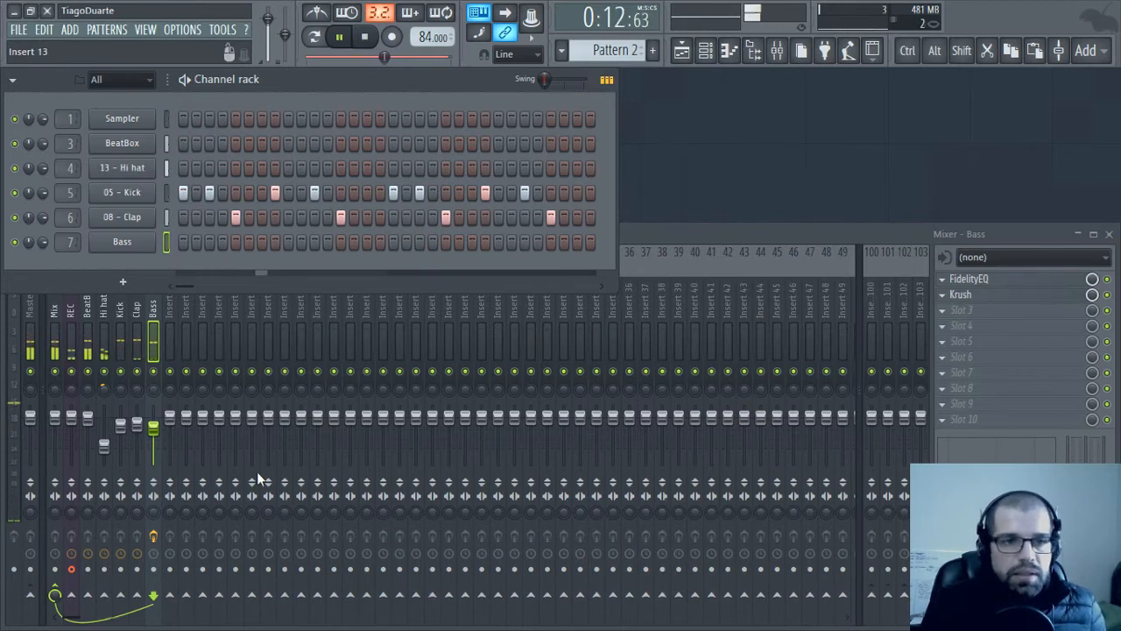
Send the Mix track to Insert 100 at 40% and load the Waves IR-L full Stereo reverb in Insert 100's first effect slot
{"action": "left_click", "coordinate": [52, 354]}
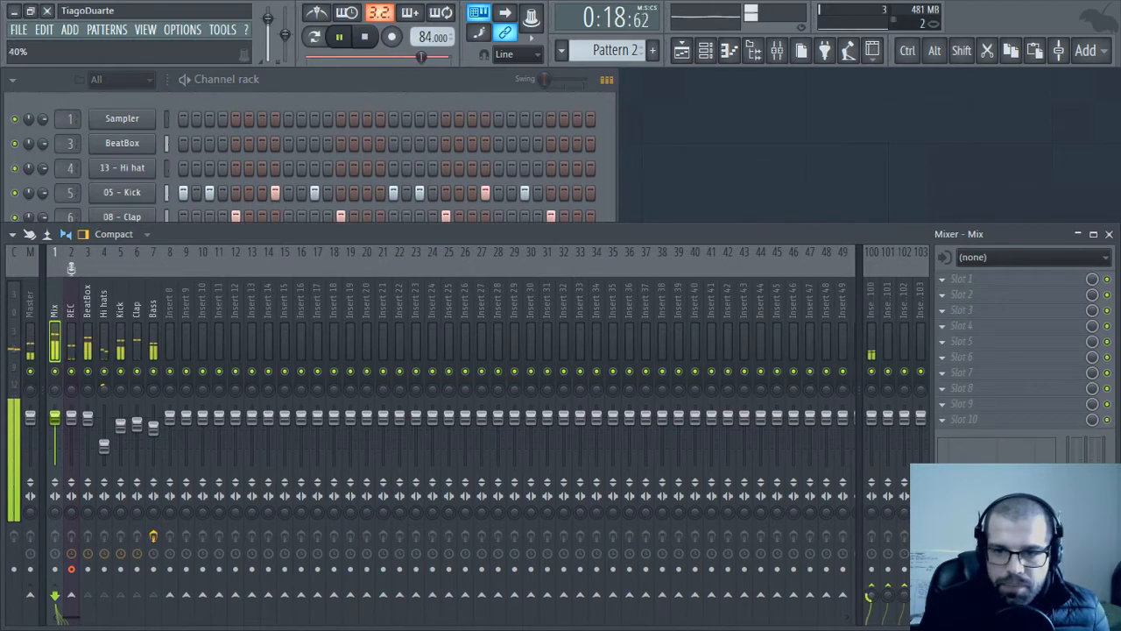
{"action": "left_click", "coordinate": [876, 304]}
{"action": "left_click", "coordinate": [964, 281]}
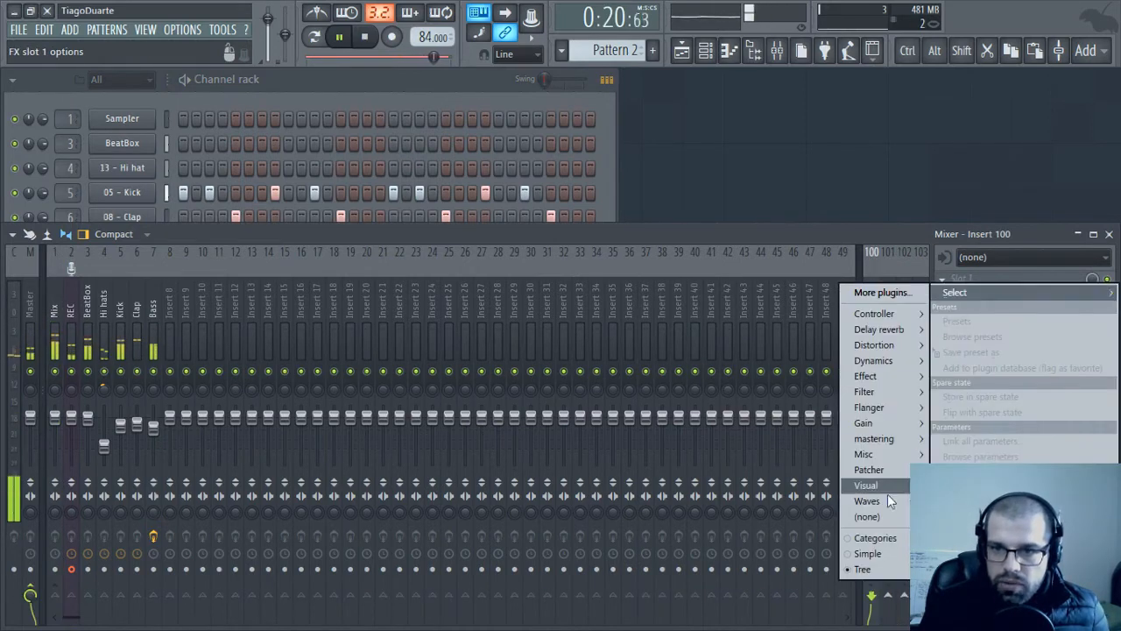
{"action": "mouse_move", "coordinate": [882, 500]}
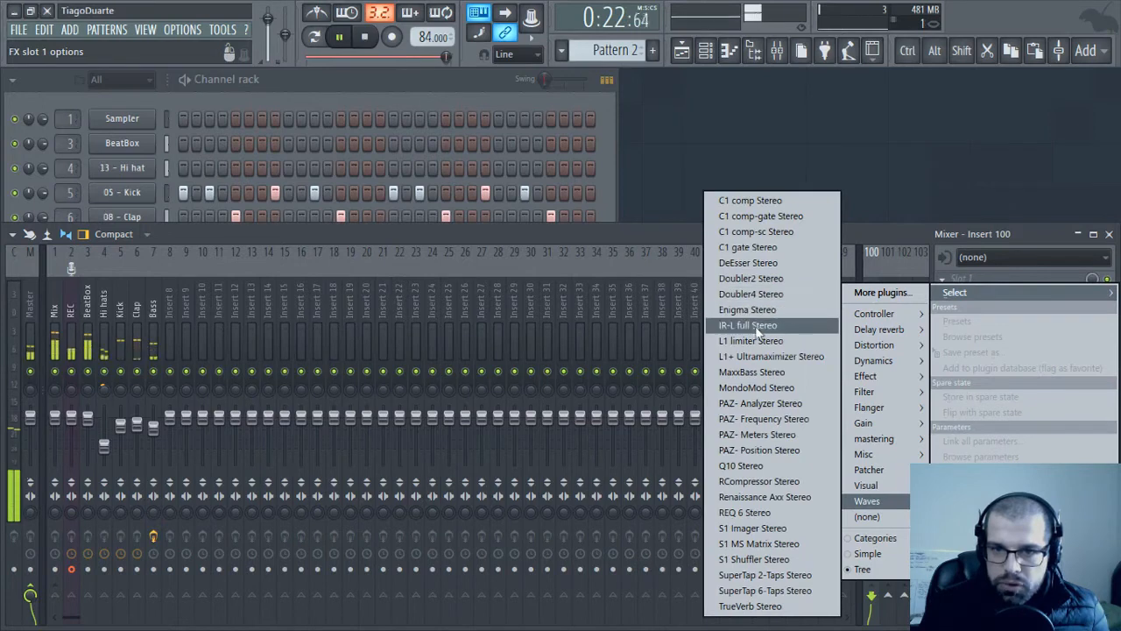
{"action": "left_click", "coordinate": [729, 326]}
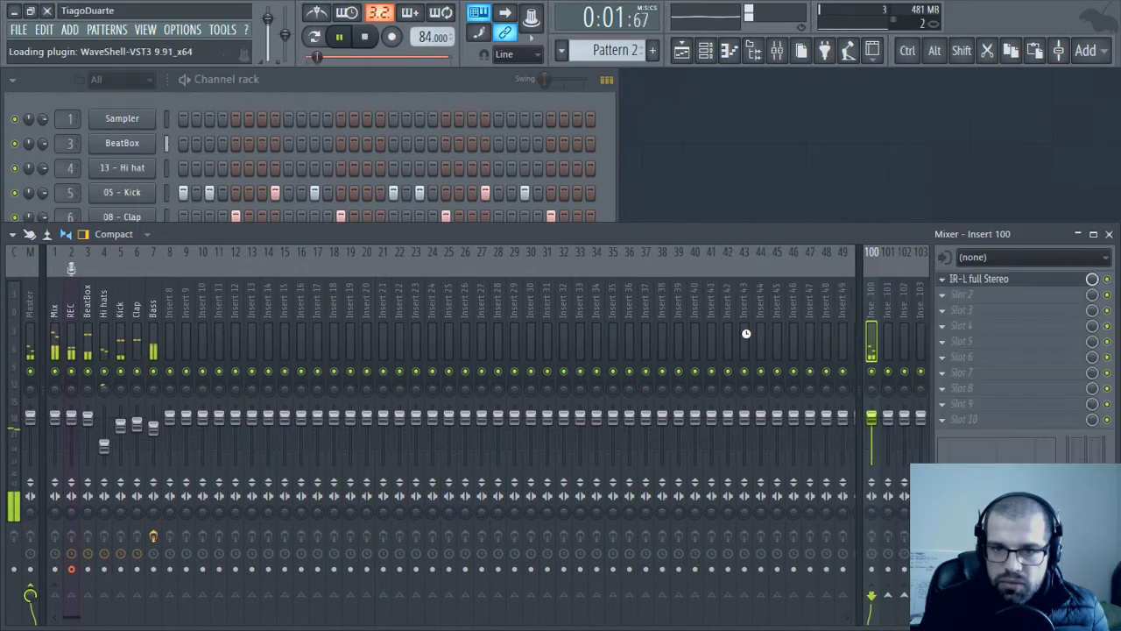
{"action": "left_click_drag", "start_coordinate": [305, 116], "coordinate": [548, 124]}
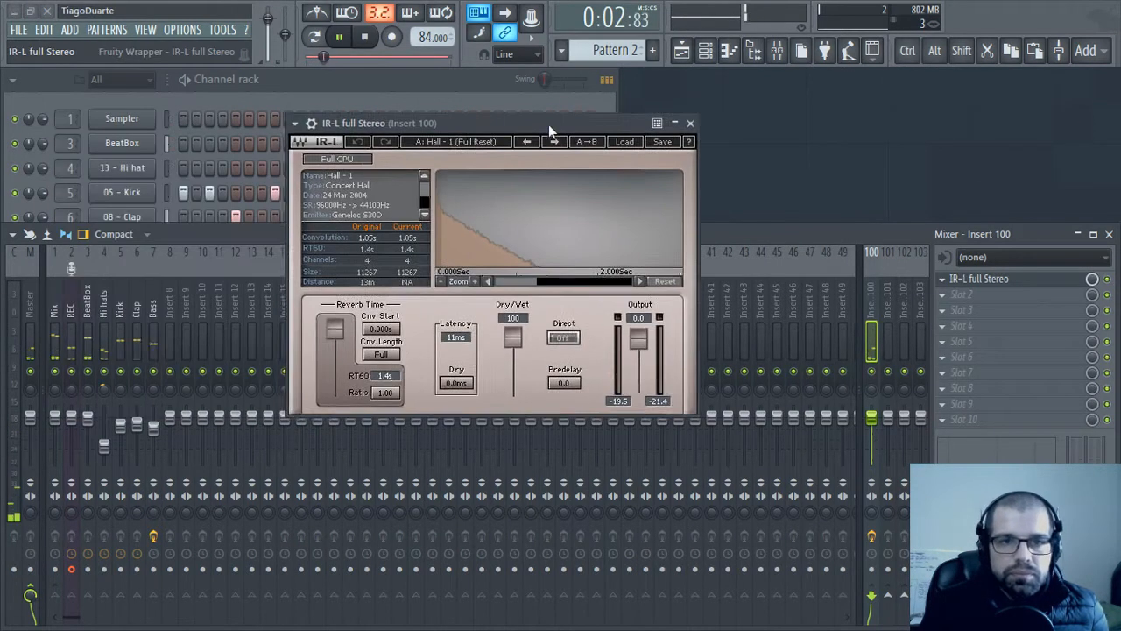
Load FidelityEQ in Insert 100's second effect slot, enable its high-pass filter at 683 Hz, and close both plugin windows
{"action": "left_click", "coordinate": [975, 304]}
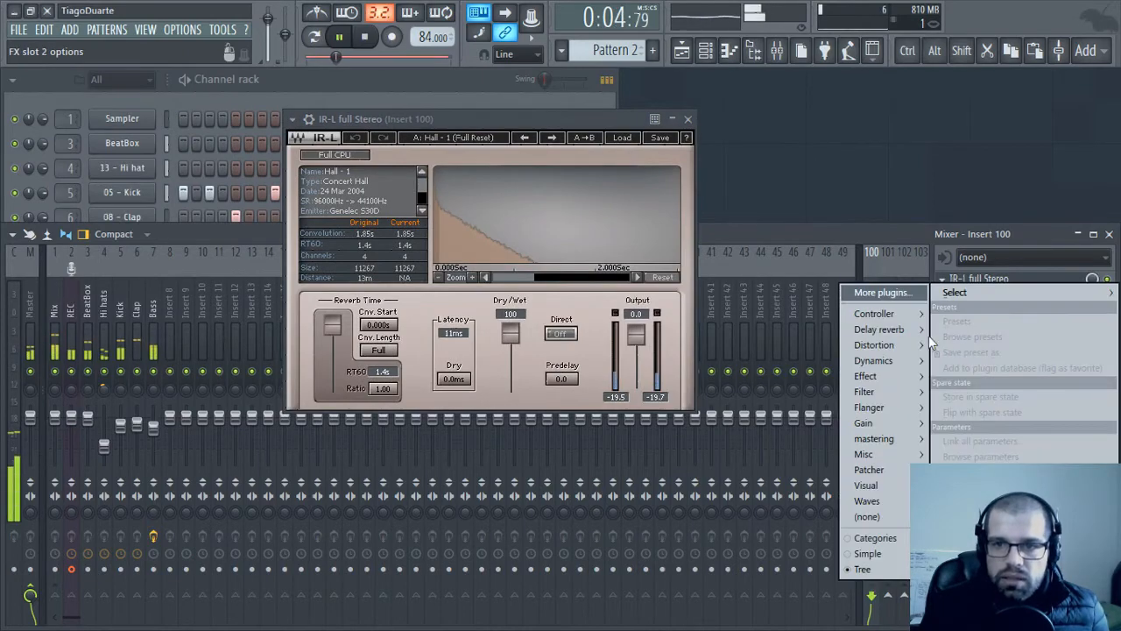
{"action": "mouse_move", "coordinate": [887, 377]}
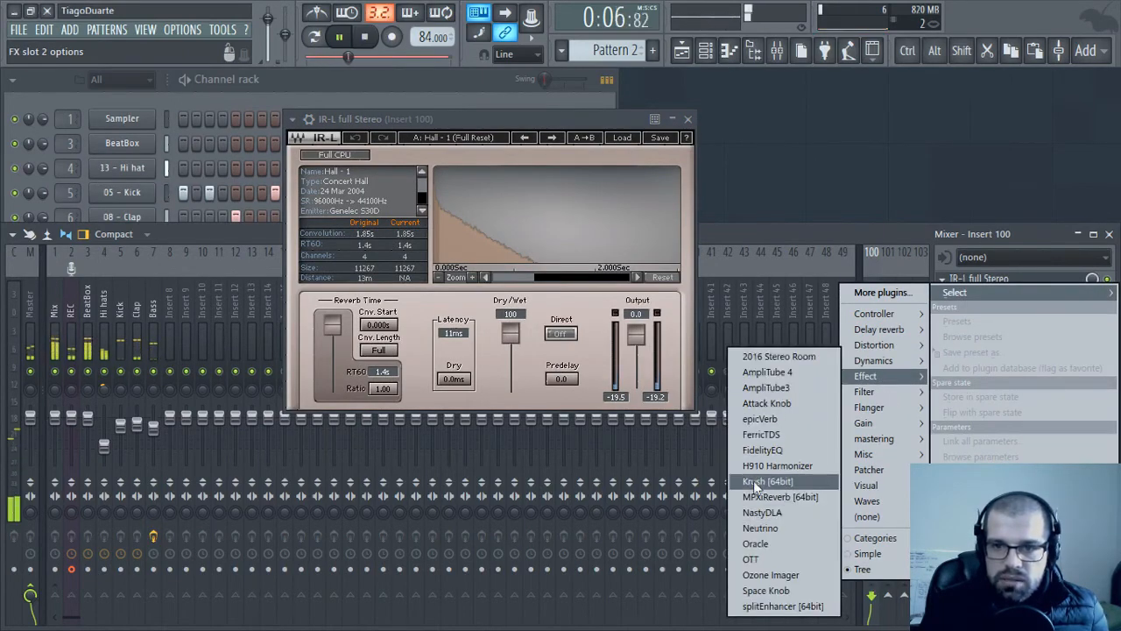
{"action": "left_click", "coordinate": [764, 450]}
{"action": "left_click_drag", "start_coordinate": [363, 156], "coordinate": [495, 184]}
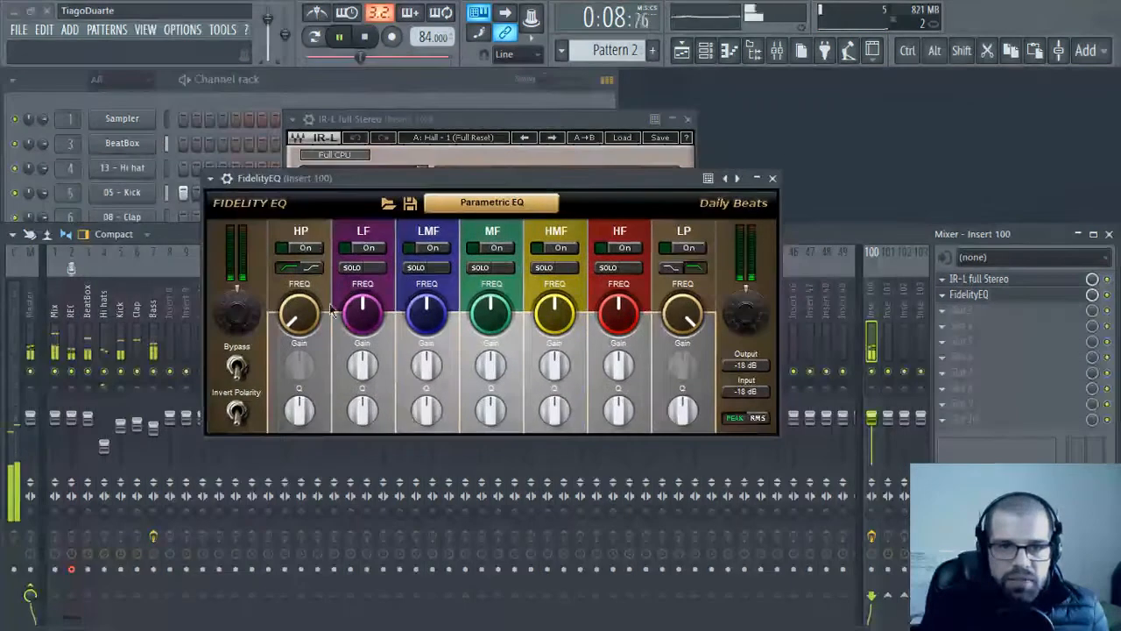
{"action": "left_click", "coordinate": [305, 248]}
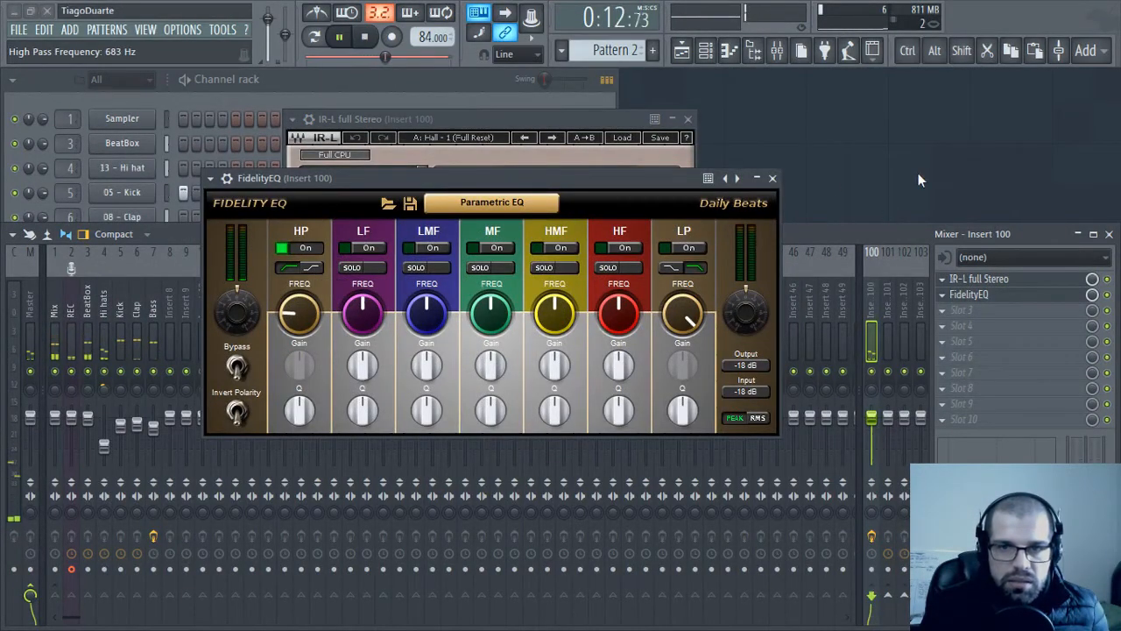
{"action": "left_click", "coordinate": [772, 178]}
{"action": "left_click", "coordinate": [688, 118]}
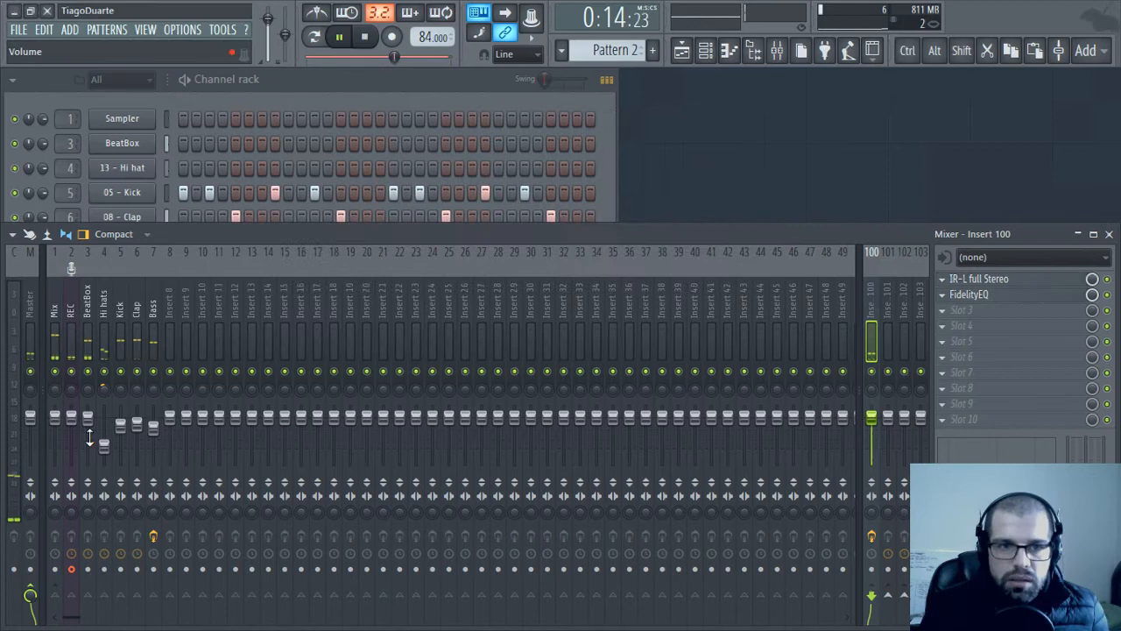
Lower the Bass mixer track's volume to 70% (-7.2 dB) and reselect the Mix track
{"action": "left_click", "coordinate": [52, 306]}
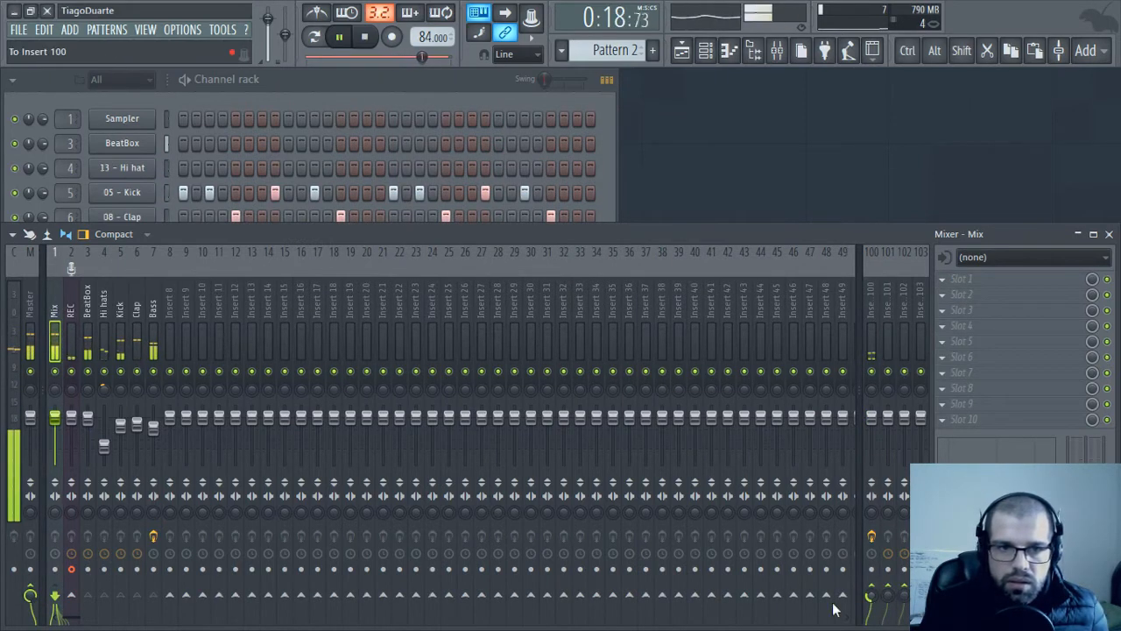
{"action": "left_click_drag", "start_coordinate": [154, 427], "coordinate": [154, 432]}
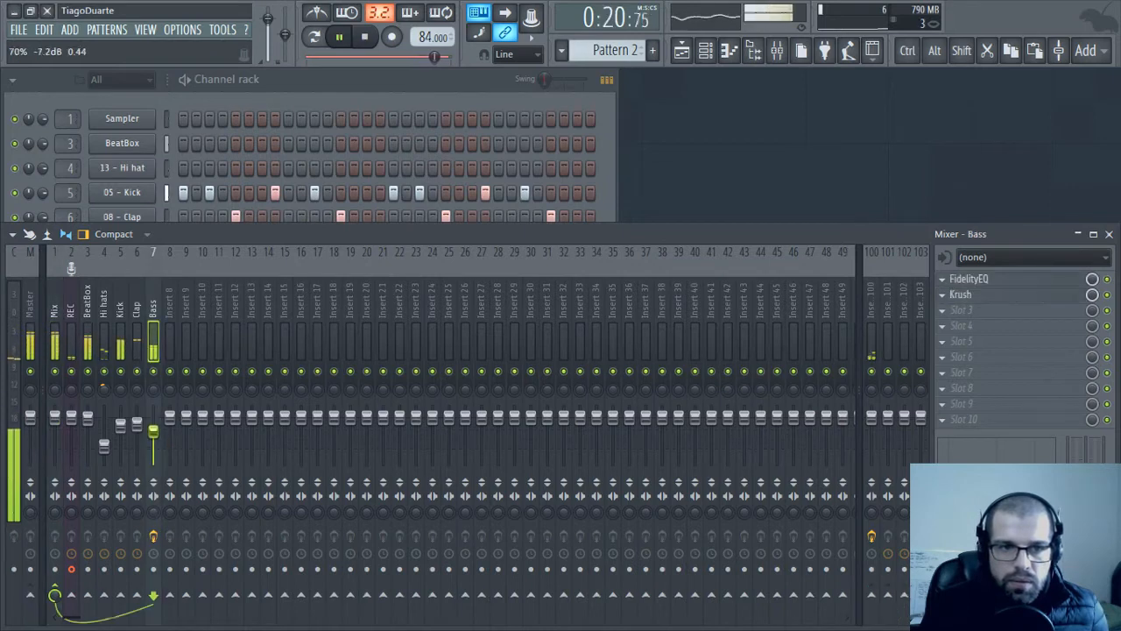
{"action": "left_click", "coordinate": [51, 314]}
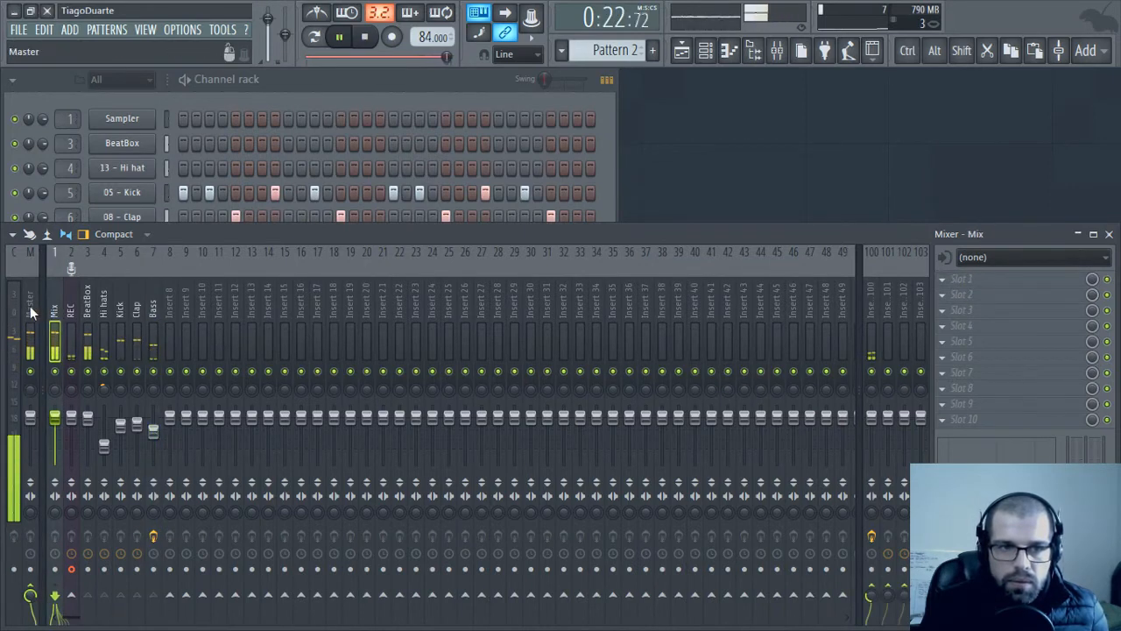
Add the Close Grand keyboard instrument from the browser's Packs folder as a new channel and close its DirectWave window
{"action": "left_click", "coordinate": [366, 77]}
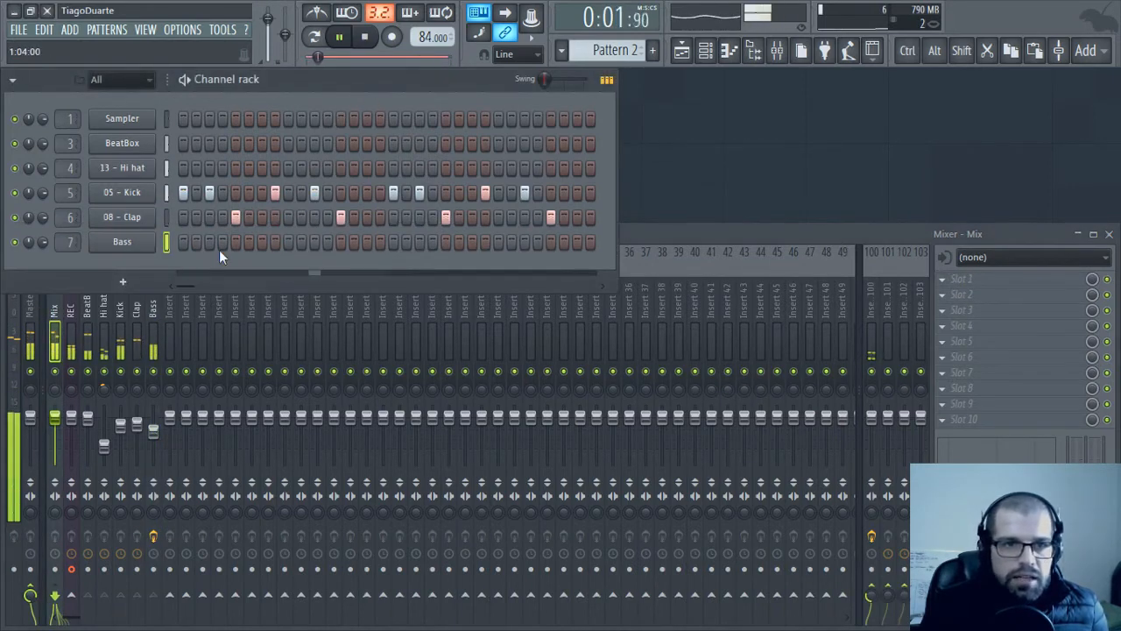
{"action": "left_click", "coordinate": [123, 282]}
{"action": "left_click", "coordinate": [150, 260]}
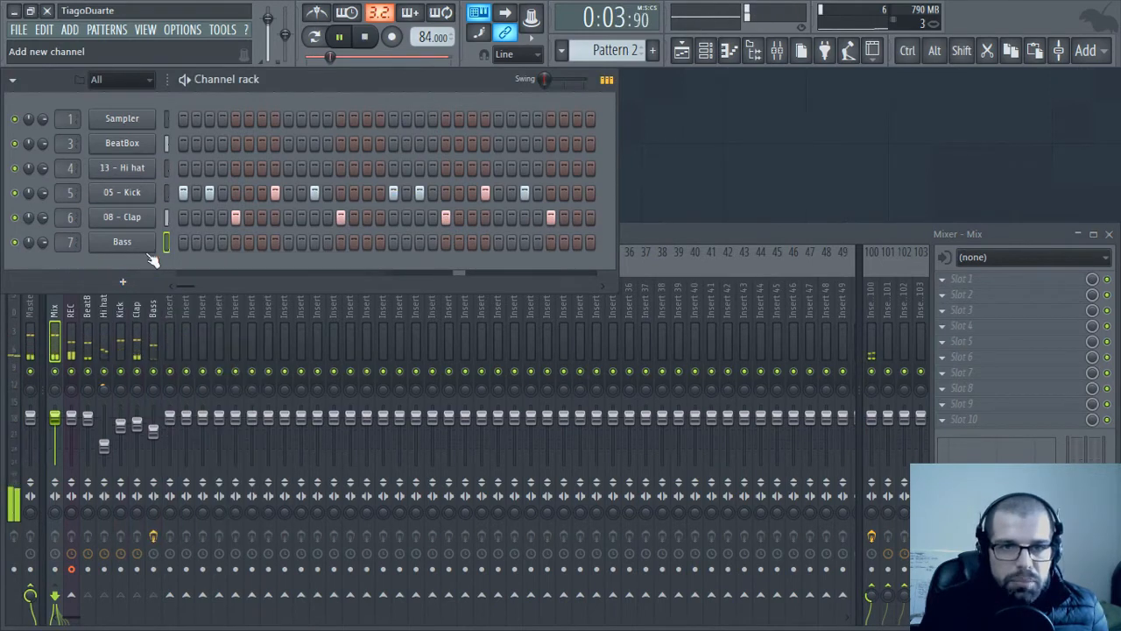
{"action": "left_click", "coordinate": [752, 50]}
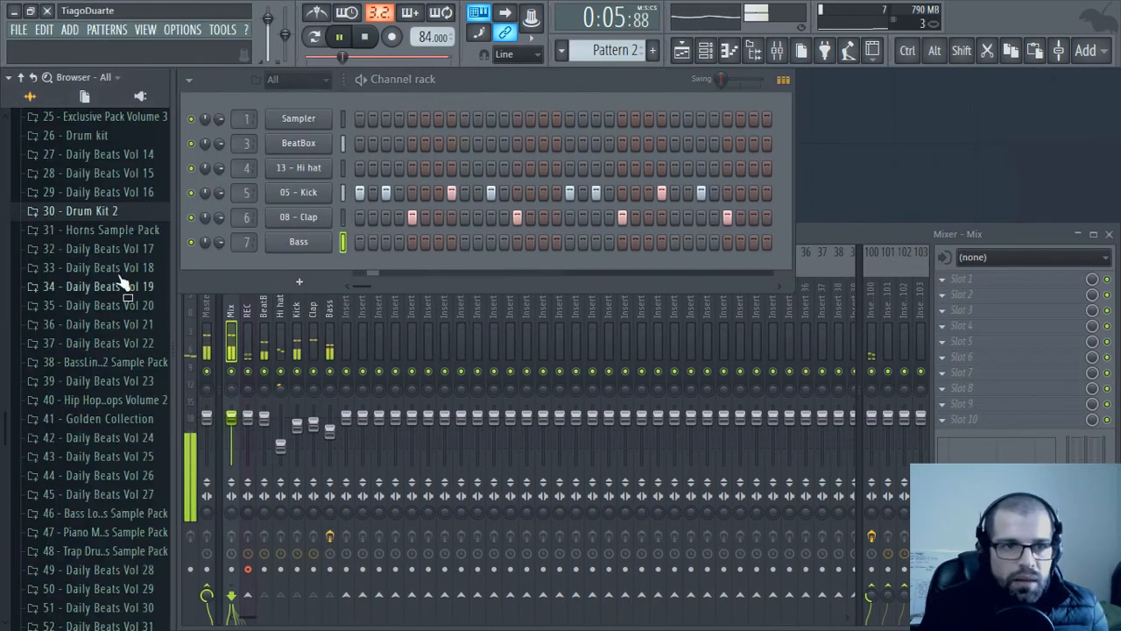
{"action": "left_click", "coordinate": [21, 77]}
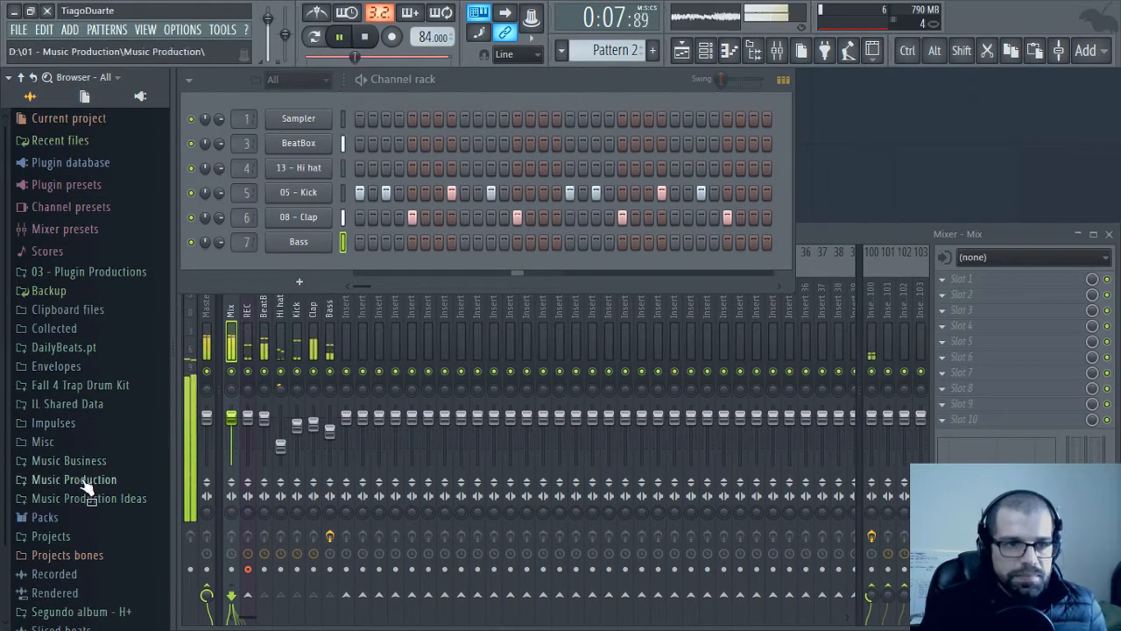
{"action": "left_click", "coordinate": [46, 517]}
{"action": "scroll", "coordinate": [80, 361], "scroll_direction": "down", "scroll_amount": 5}
{"action": "left_click", "coordinate": [83, 359]}
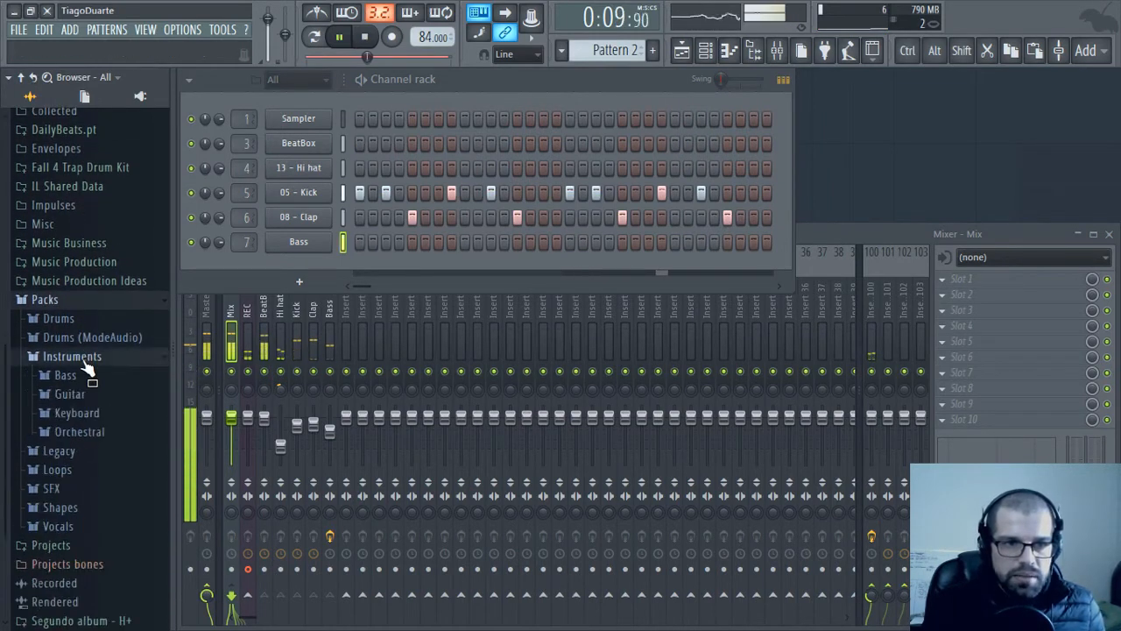
{"action": "left_click", "coordinate": [86, 414]}
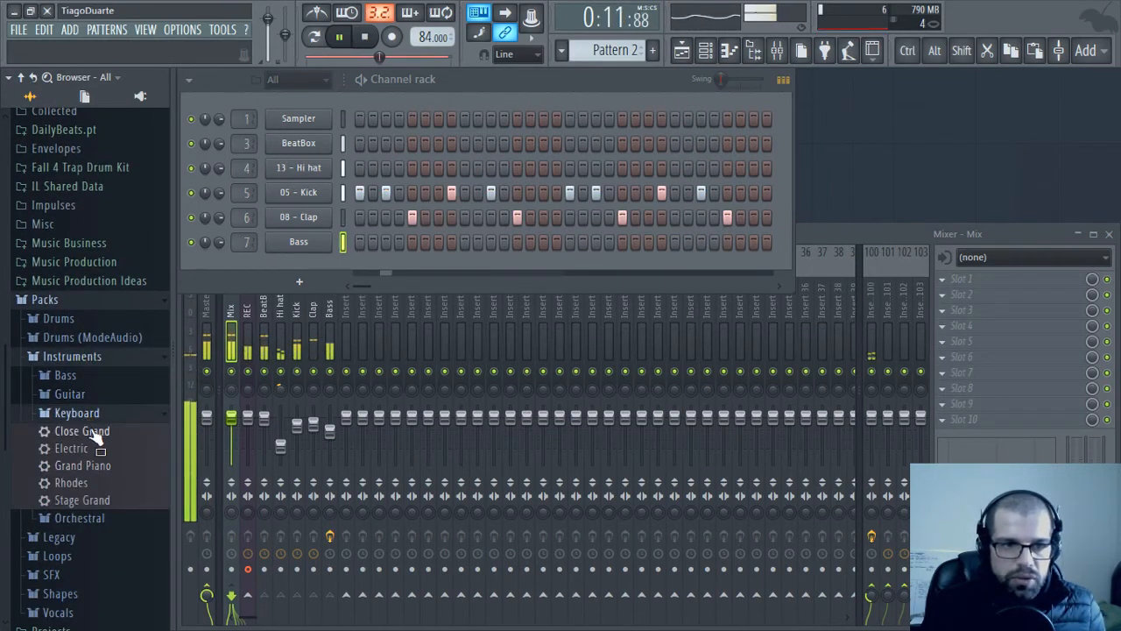
{"action": "left_click_drag", "start_coordinate": [96, 436], "coordinate": [281, 265]}
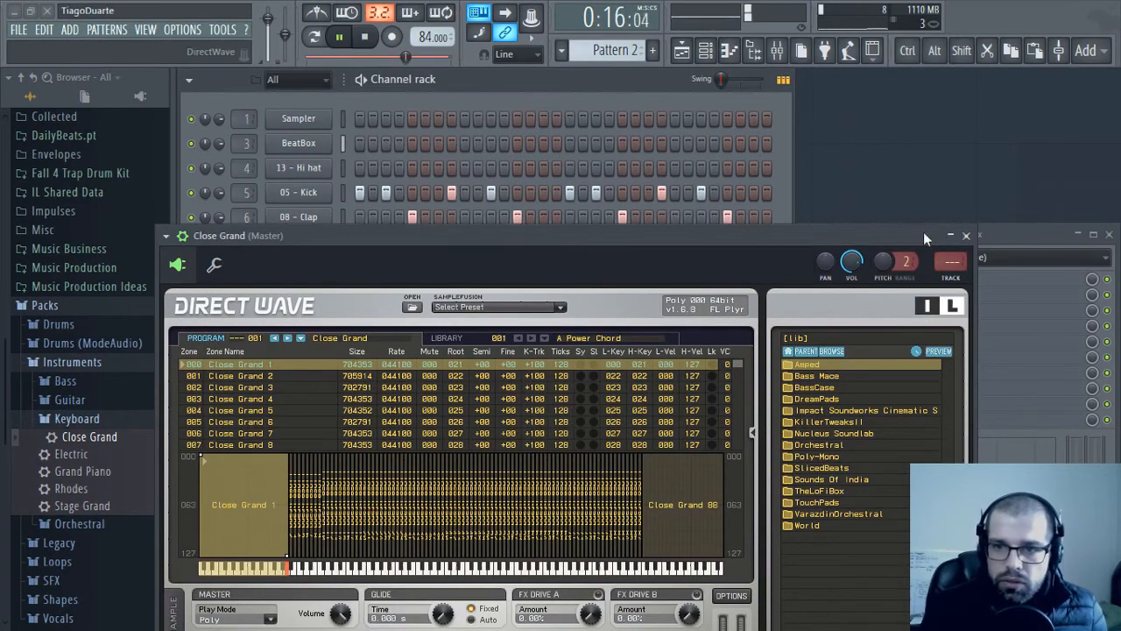
{"action": "left_click", "coordinate": [967, 236]}
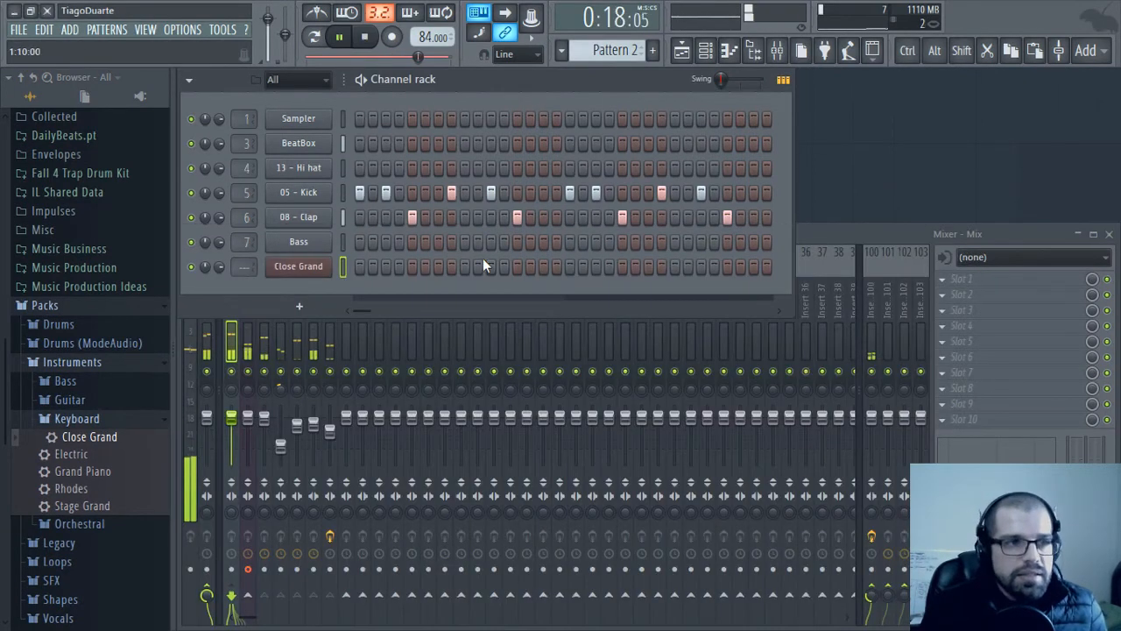
Stop playback, open the Bass channel's recording in the Edison audio editor, and detect its pitch regions
{"action": "key", "text": "space"}
{"action": "left_click", "coordinate": [298, 242]}
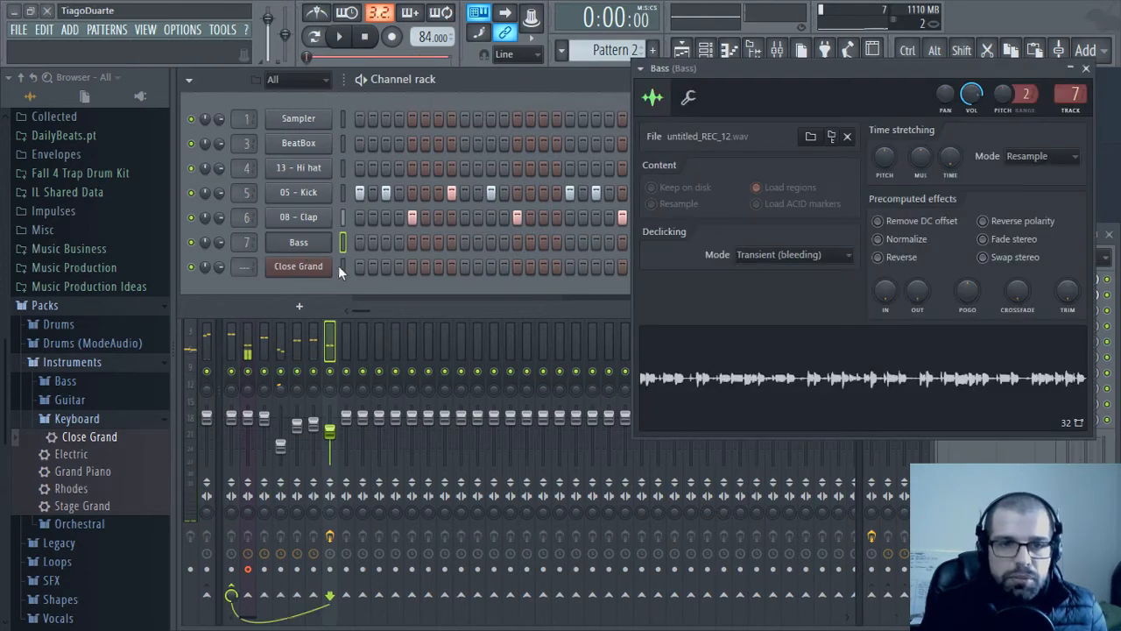
{"action": "right_click", "coordinate": [798, 375]}
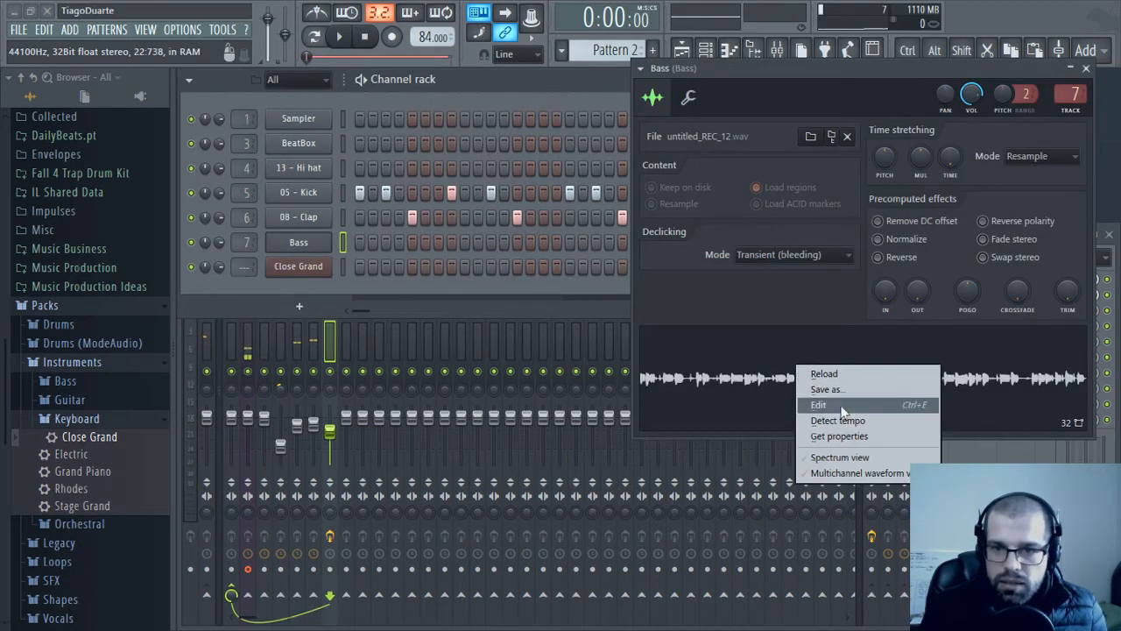
{"action": "left_click", "coordinate": [856, 421]}
{"action": "left_click", "coordinate": [779, 38]}
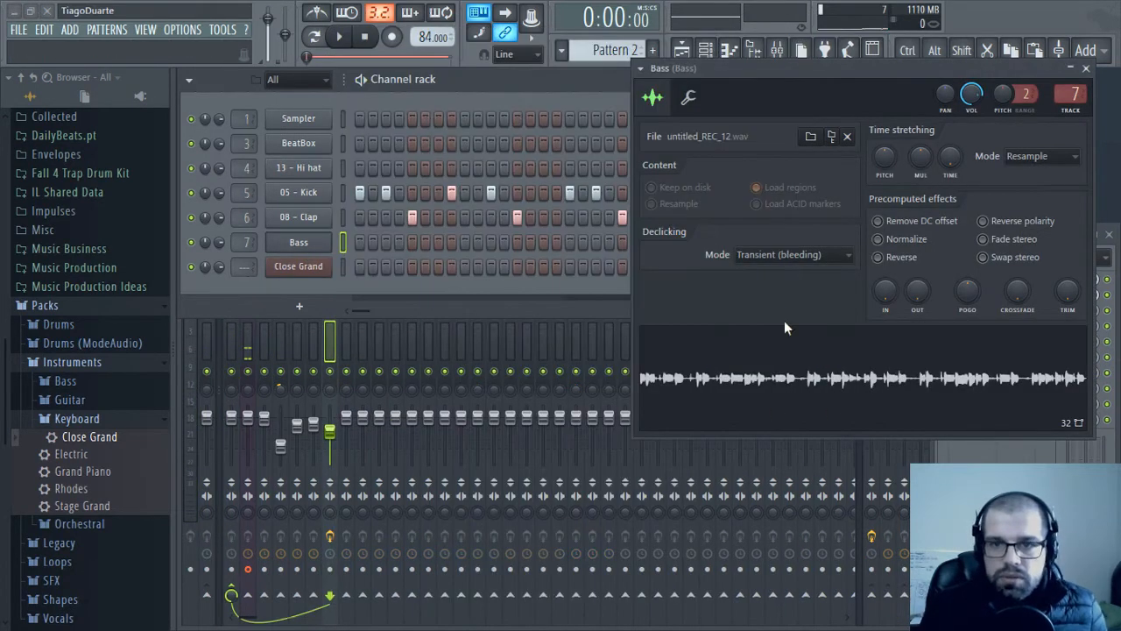
{"action": "right_click", "coordinate": [795, 380]}
{"action": "left_click", "coordinate": [848, 422]}
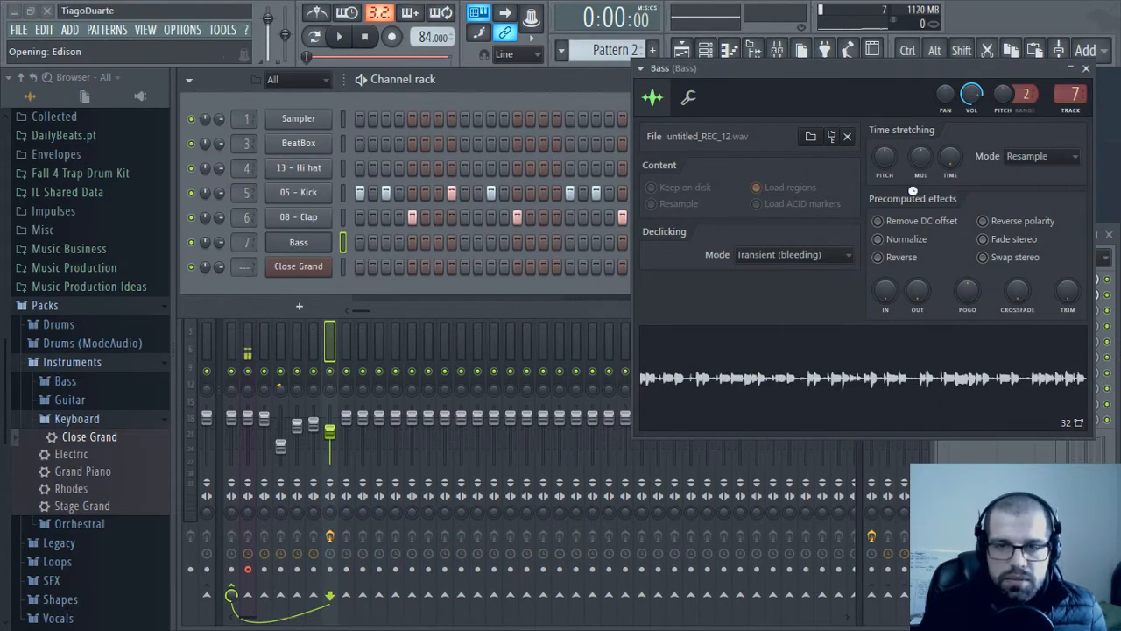
{"action": "left_click", "coordinate": [169, 200]}
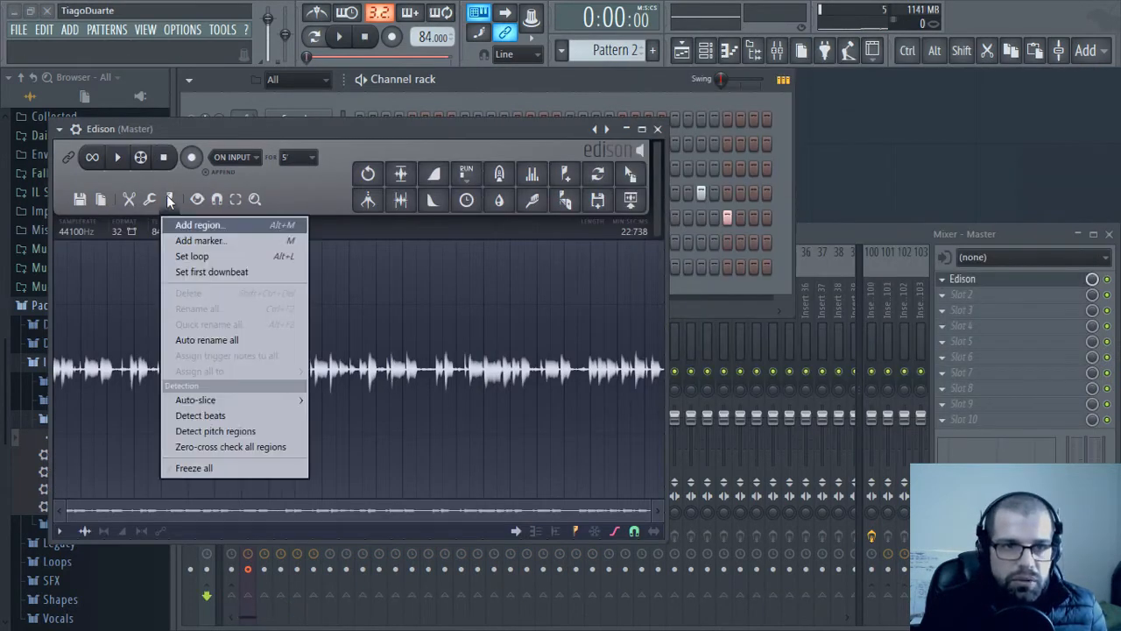
{"action": "left_click", "coordinate": [218, 434]}
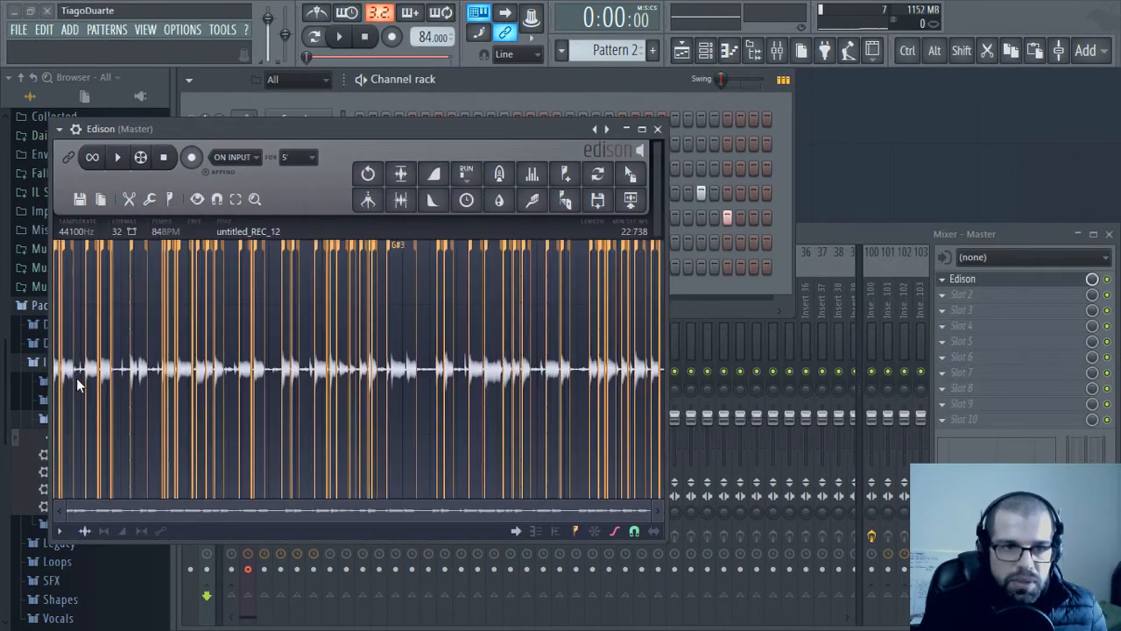
Examine the detected note regions along the first part of the bass recording's waveform
{"action": "scroll", "coordinate": [77, 401], "scroll_direction": "up", "scroll_amount": 5}
{"action": "scroll", "coordinate": [86, 420], "scroll_direction": "up", "scroll_amount": 4}
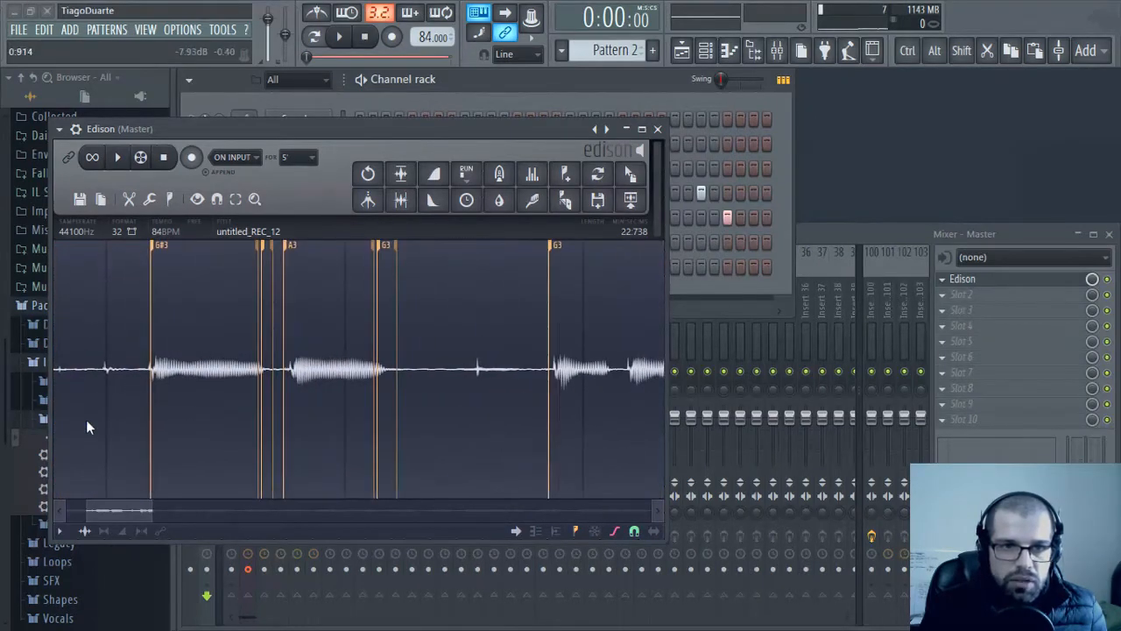
{"action": "left_click_drag", "start_coordinate": [148, 520], "coordinate": [36, 518]}
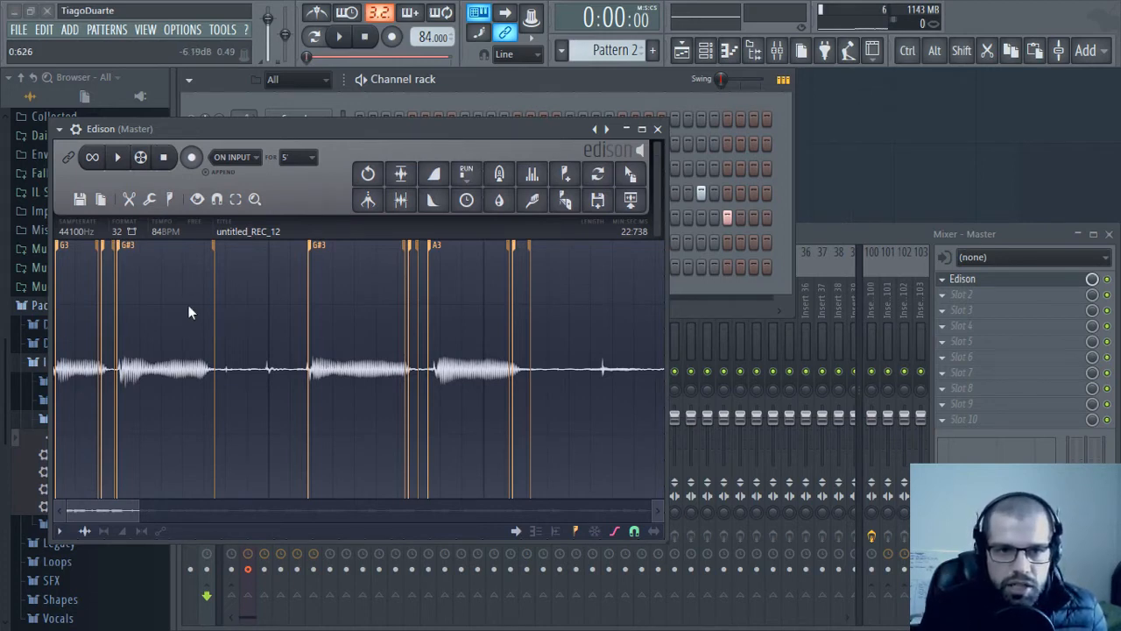
{"action": "scroll", "coordinate": [452, 368], "scroll_direction": "right", "scroll_amount": 5}
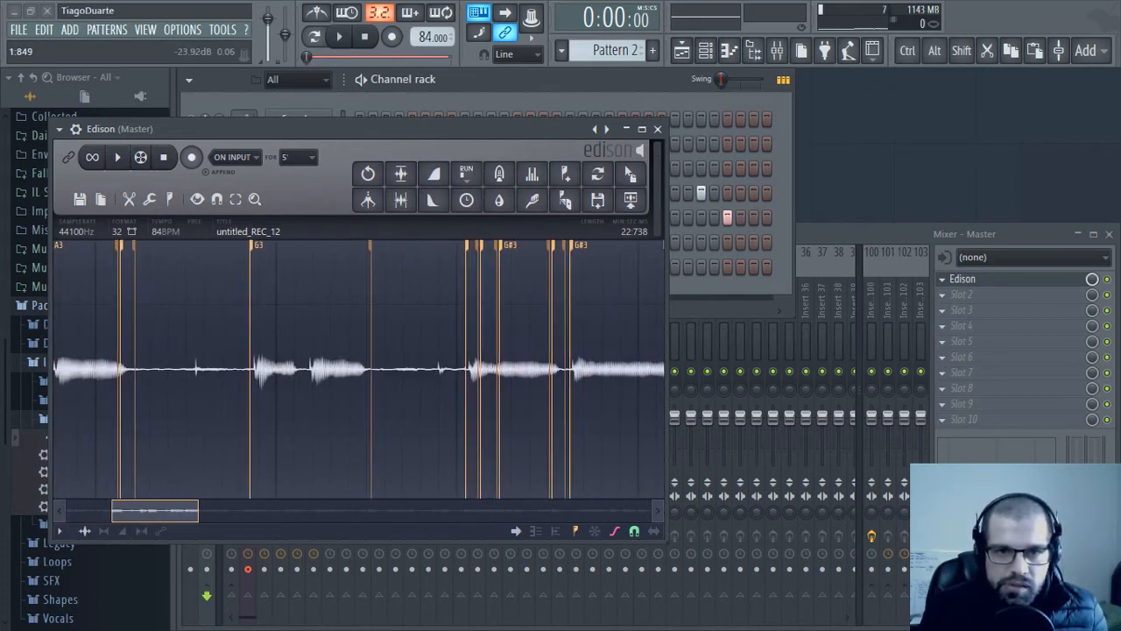
{"action": "scroll", "coordinate": [430, 367], "scroll_direction": "right", "scroll_amount": 5}
{"action": "scroll", "coordinate": [430, 368], "scroll_direction": "up", "scroll_amount": 4}
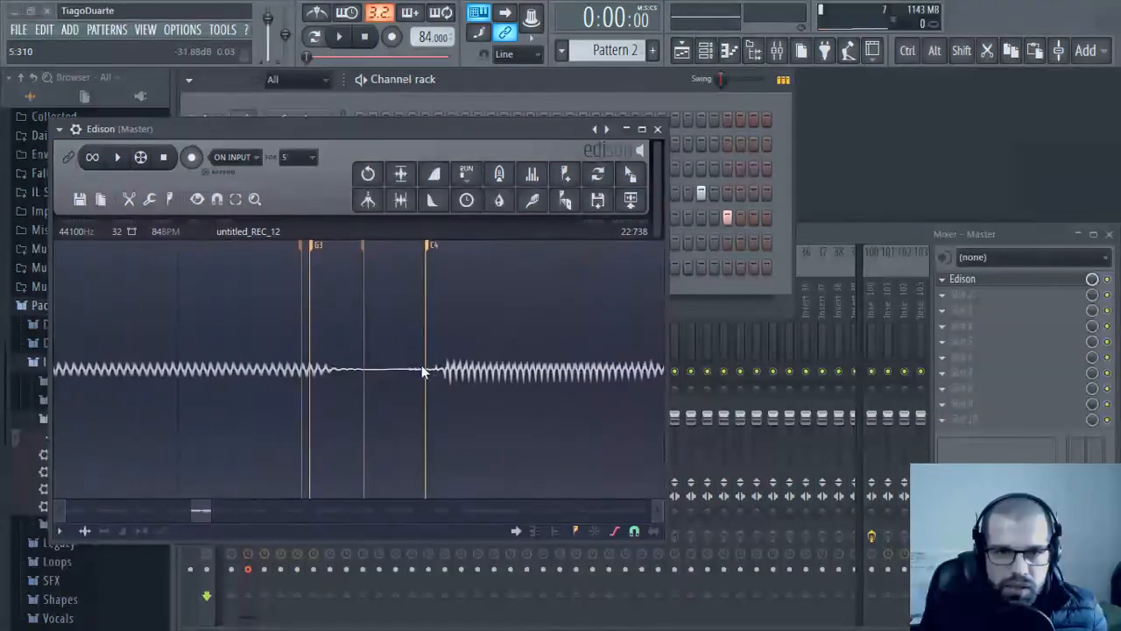
{"action": "scroll", "coordinate": [421, 372], "scroll_direction": "down", "scroll_amount": 4}
{"action": "scroll", "coordinate": [400, 368], "scroll_direction": "left", "scroll_amount": 5}
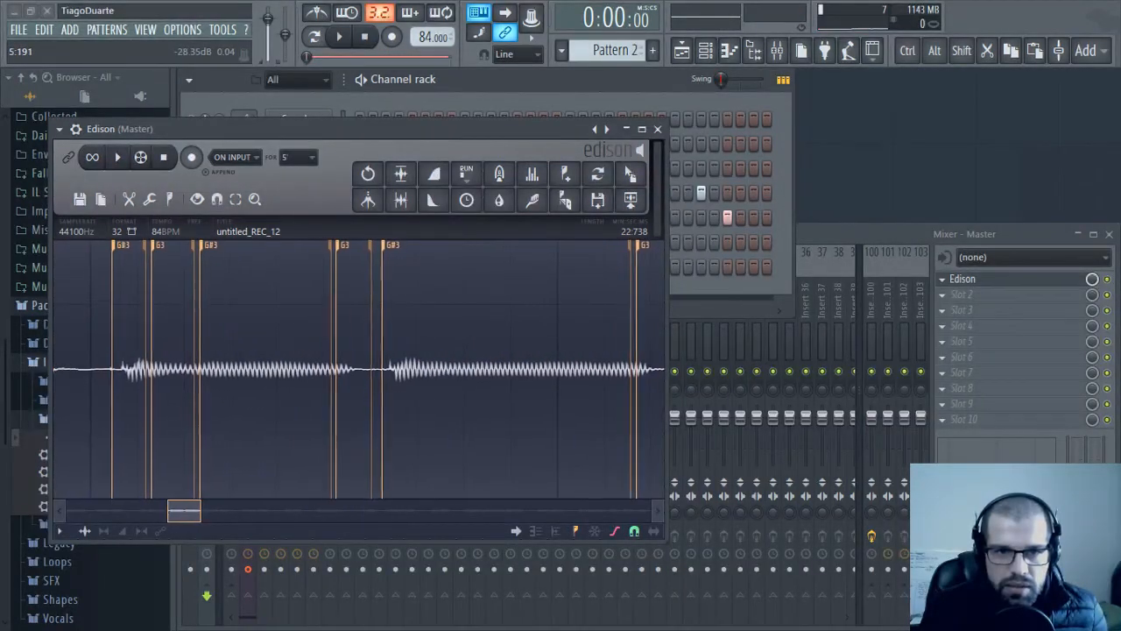
{"action": "scroll", "coordinate": [359, 368], "scroll_direction": "left", "scroll_amount": 6}
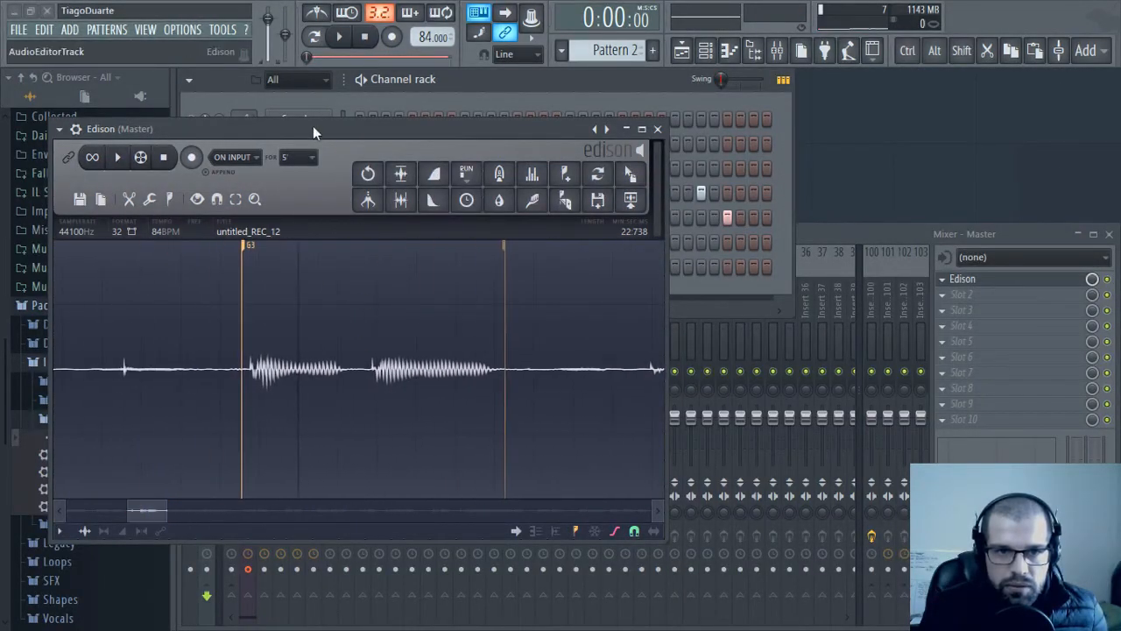
Move Edison aside, switch to Pattern 4, and place it at the start of Track 5 in the playlist
{"action": "left_click_drag", "start_coordinate": [313, 125], "coordinate": [894, 172]}
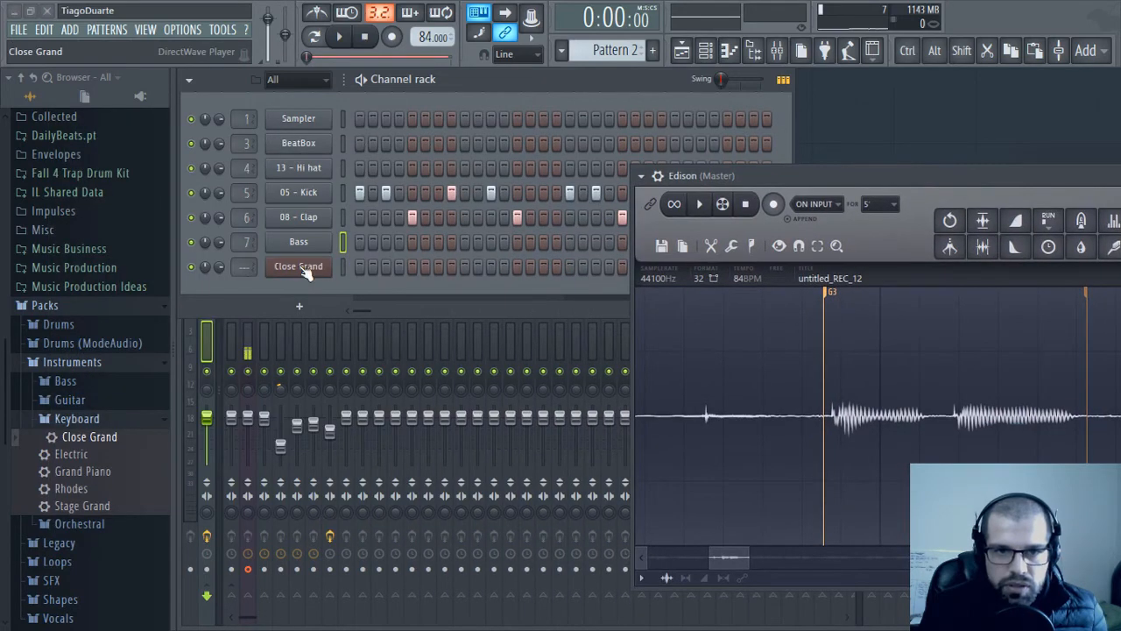
{"action": "scroll", "coordinate": [613, 52], "scroll_direction": "up", "scroll_amount": 1}
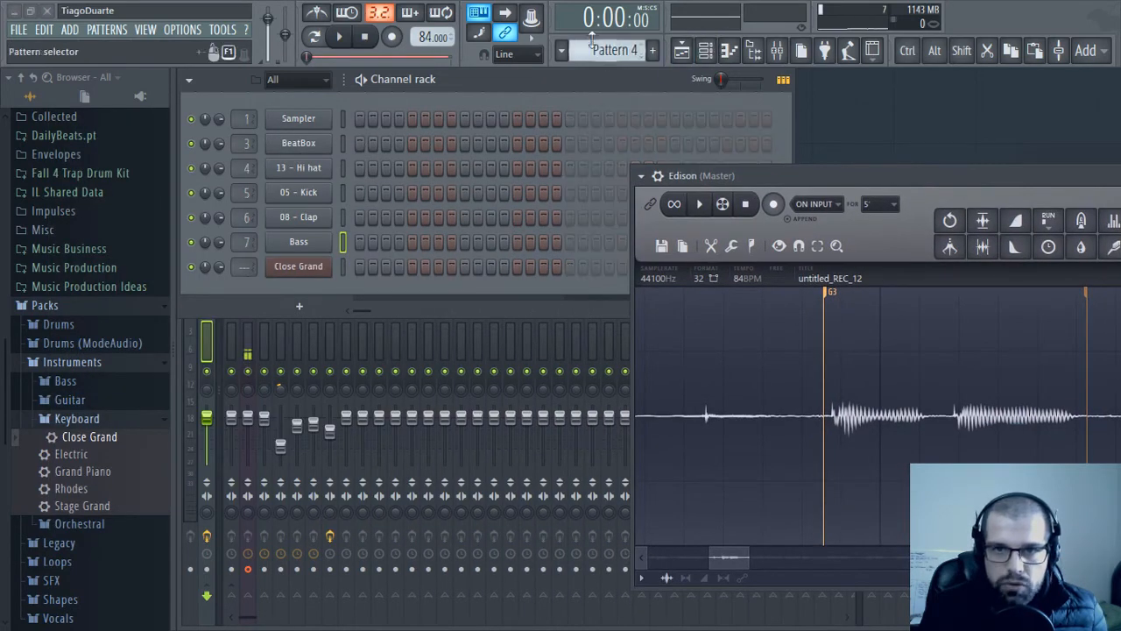
{"action": "key", "text": "F5"}
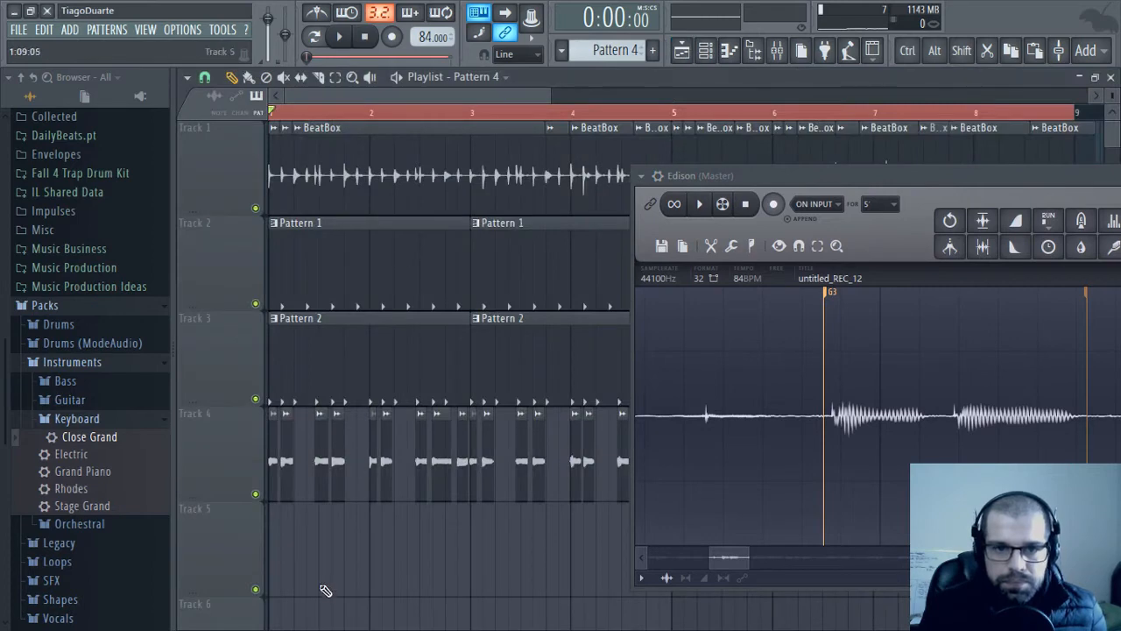
{"action": "left_click", "coordinate": [338, 561]}
With the playlist snap set to Bar, extend the Pattern 4 clip to four bars and copy it to bar 5 on Track 5
{"action": "left_click", "coordinate": [205, 77]}
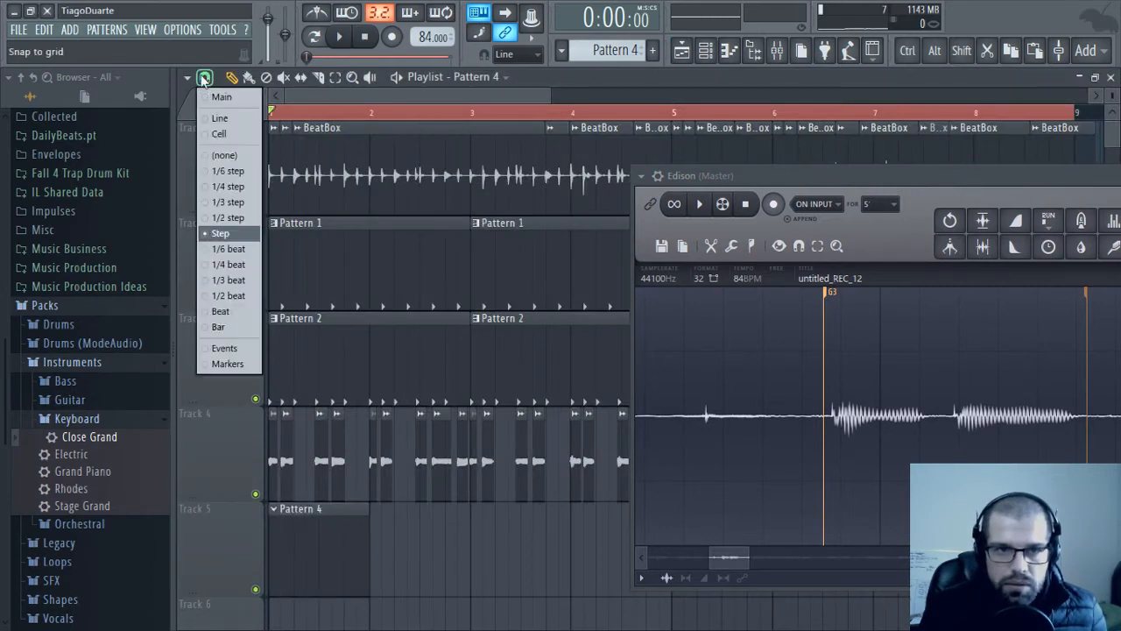
{"action": "left_click", "coordinate": [229, 322]}
{"action": "scroll", "coordinate": [385, 494], "scroll_direction": "down", "scroll_amount": 2}
{"action": "scroll", "coordinate": [385, 495], "scroll_direction": "down", "scroll_amount": 2}
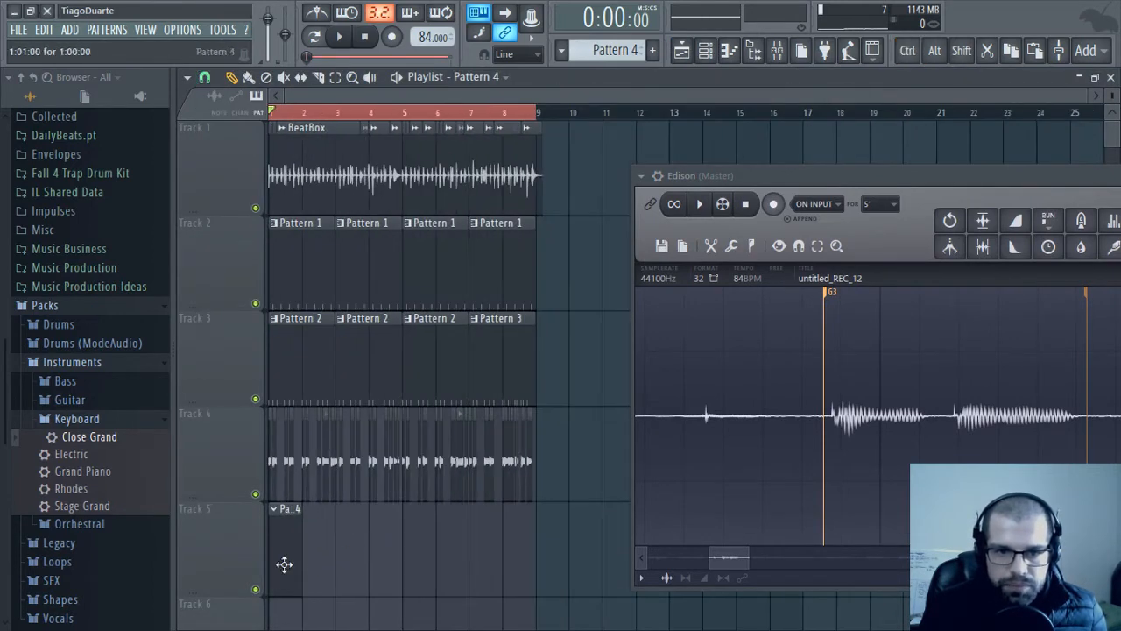
{"action": "left_click_drag", "start_coordinate": [297, 554], "coordinate": [400, 555]}
{"action": "left_click_drag", "start_coordinate": [305, 529], "coordinate": [449, 547]}
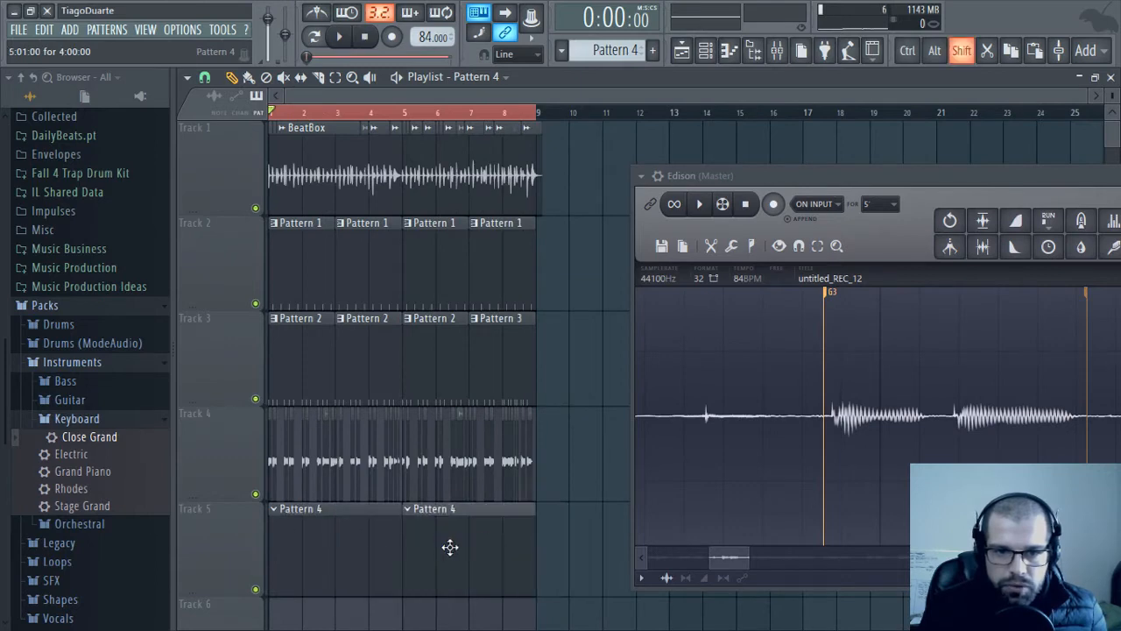
{"action": "left_click", "coordinate": [1111, 78]}
Open the Close Grand channel's piano roll for Pattern 4 and enlarge its window to fill the workspace
{"action": "right_click", "coordinate": [314, 278]}
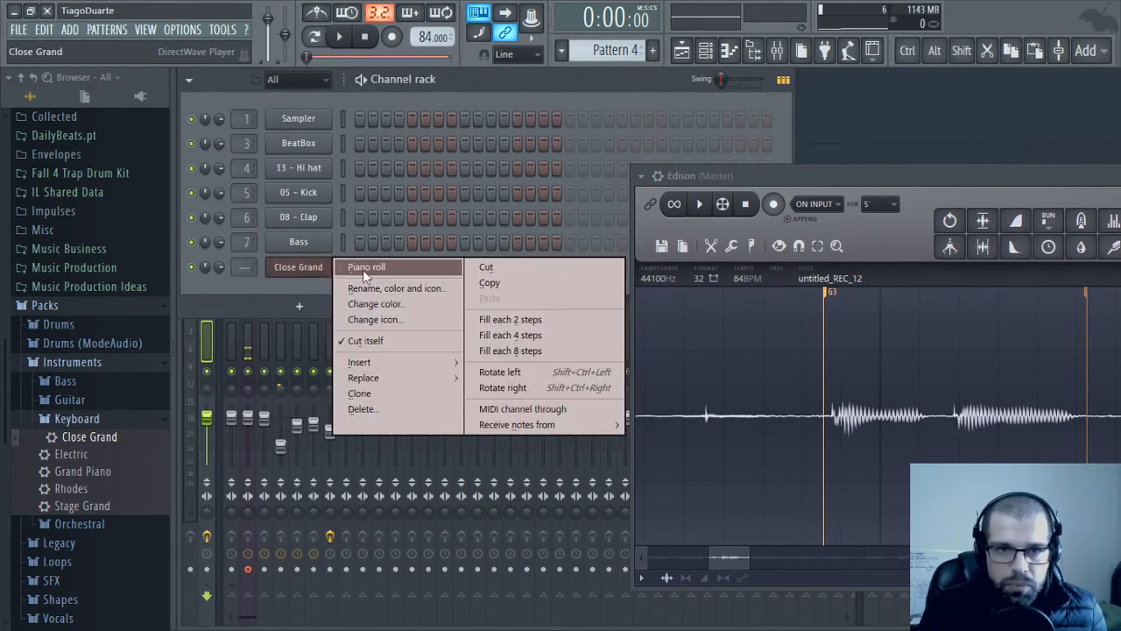
{"action": "left_click", "coordinate": [362, 270]}
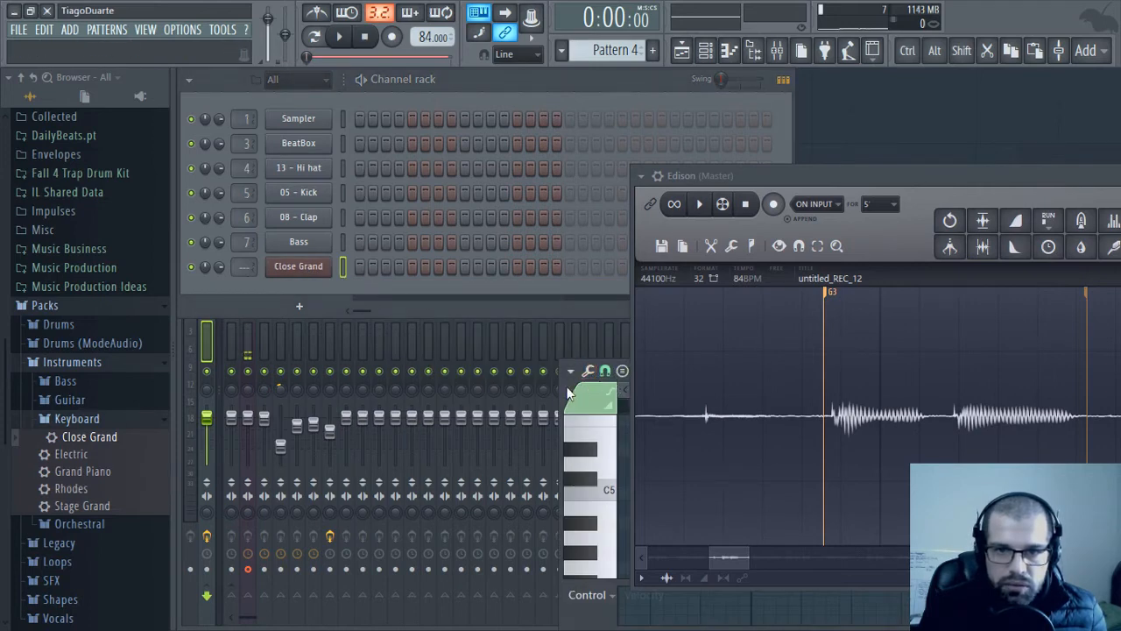
{"action": "left_click_drag", "start_coordinate": [559, 391], "coordinate": [251, 390]}
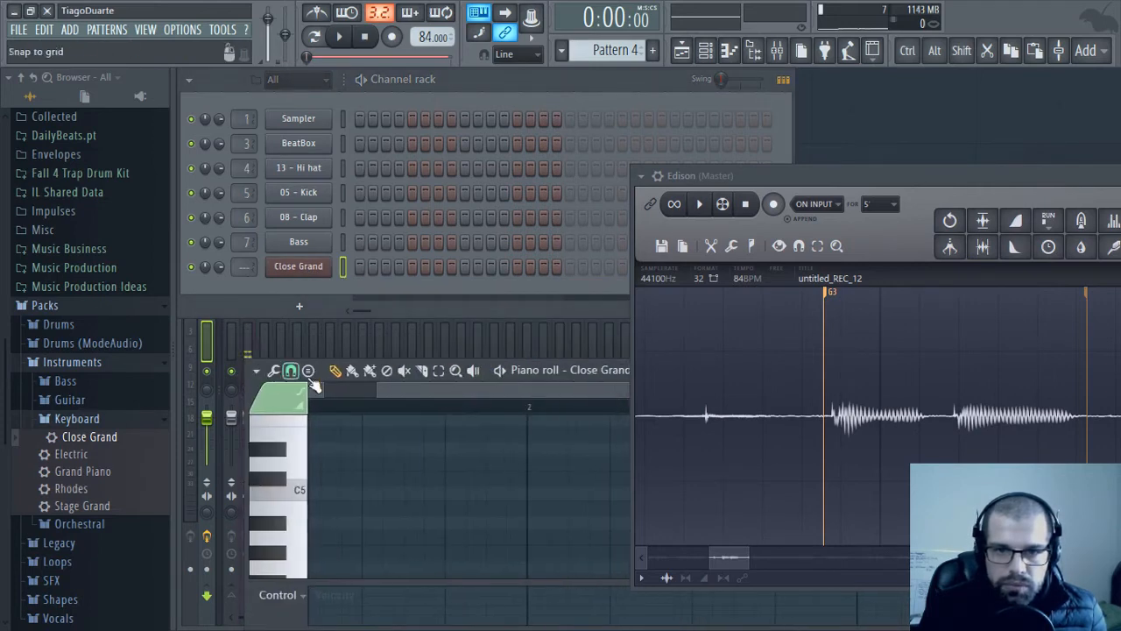
{"action": "left_click", "coordinate": [565, 375]}
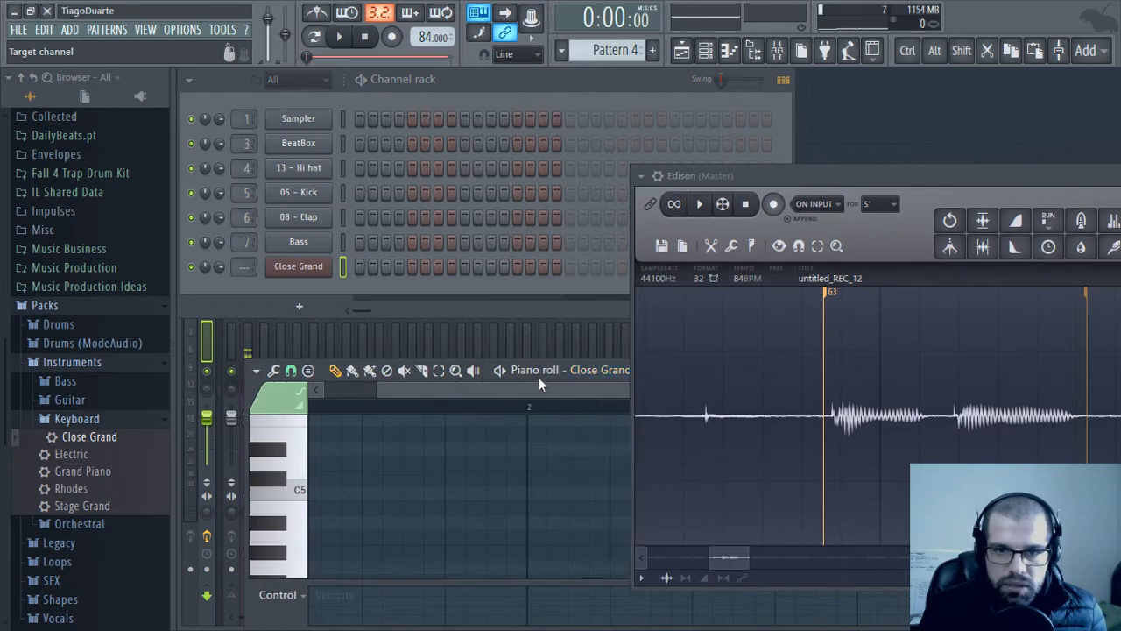
{"action": "double_click", "coordinate": [537, 385]}
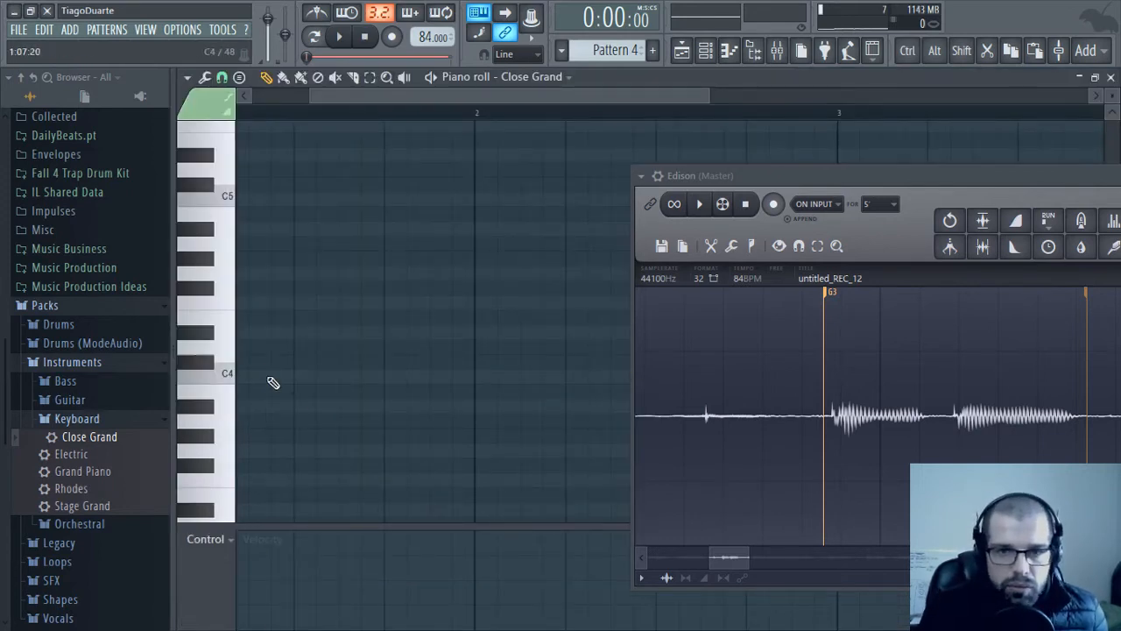
Draw a C4 note about 1.75 beats long at the start of bar 1 and lower its velocity to the minimum
{"action": "mouse_move", "coordinate": [274, 382]}
{"action": "left_mouse_down"}
{"action": "mouse_move", "coordinate": [175, 377]}
{"action": "mouse_move", "coordinate": [282, 379]}
{"action": "left_mouse_up"}
{"action": "scroll", "coordinate": [239, 379], "scroll_direction": "down", "scroll_amount": 3}
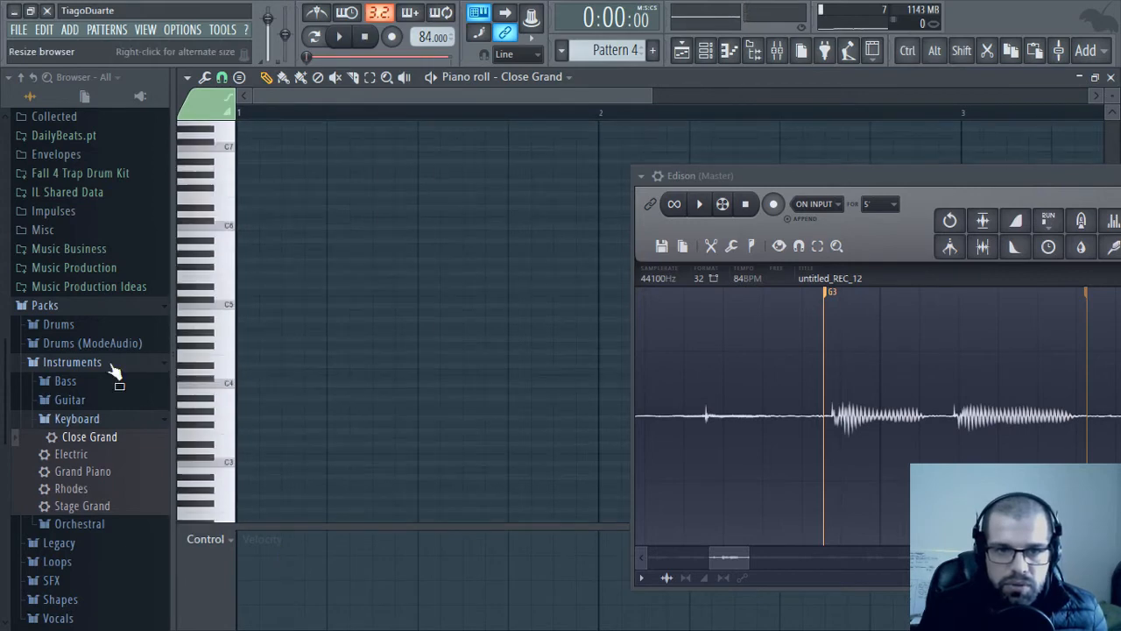
{"action": "scroll", "coordinate": [301, 367], "scroll_direction": "down", "scroll_amount": 2}
{"action": "scroll", "coordinate": [299, 356], "scroll_direction": "up", "scroll_amount": 1, "text": "ctrl"}
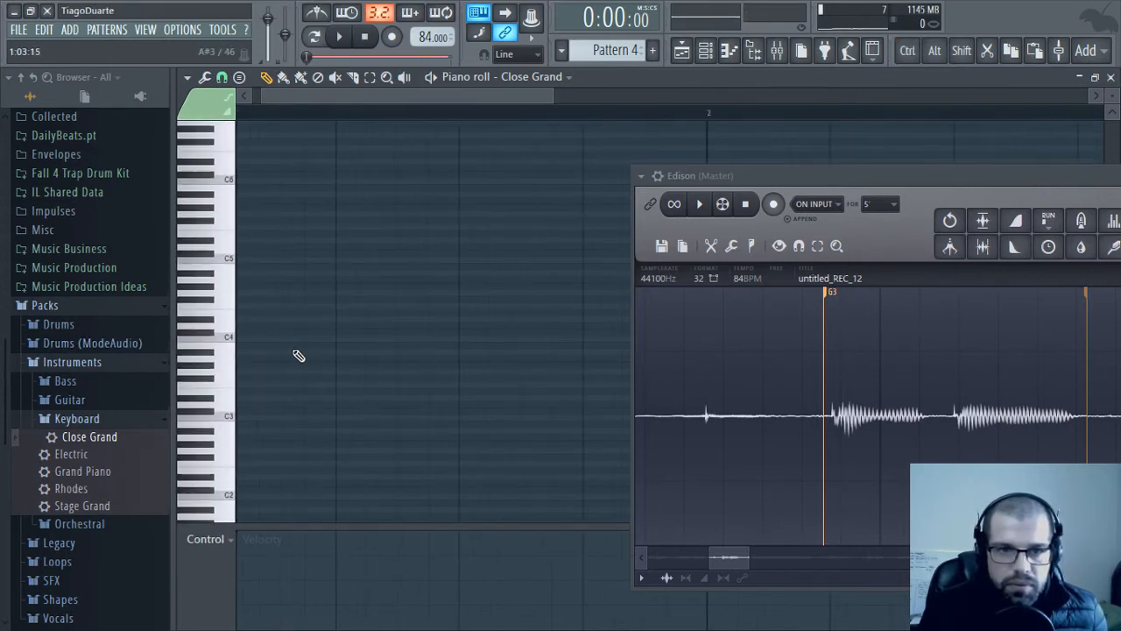
{"action": "scroll", "coordinate": [1110, 93], "scroll_direction": "up", "scroll_amount": 2}
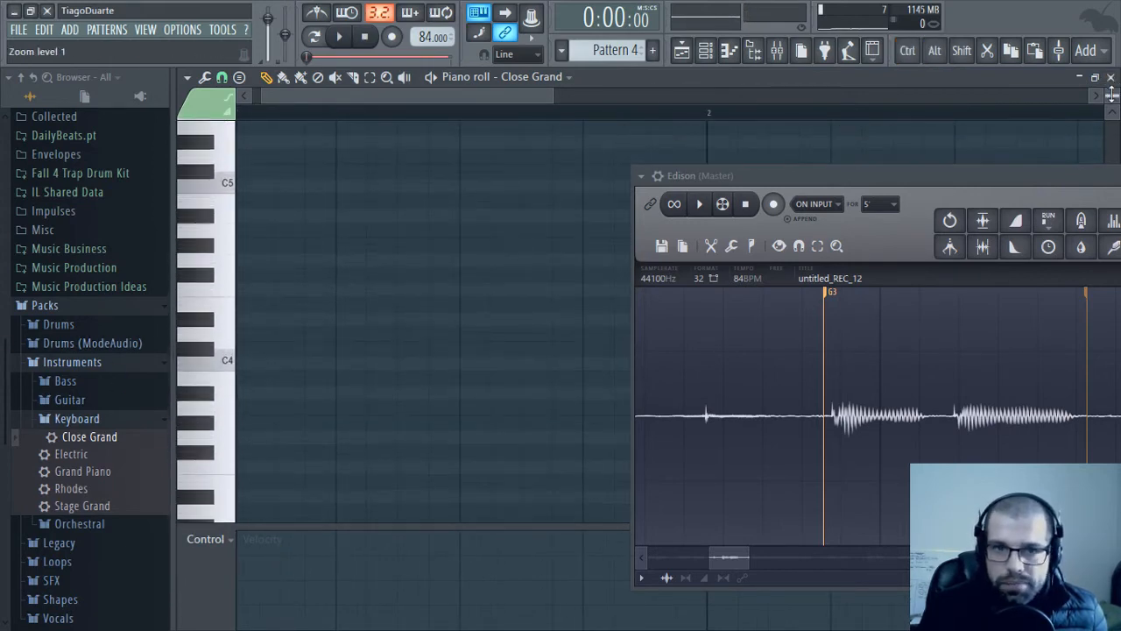
{"action": "mouse_move", "coordinate": [295, 353]}
{"action": "left_mouse_down"}
{"action": "mouse_move", "coordinate": [213, 365]}
{"action": "mouse_move", "coordinate": [133, 352]}
{"action": "left_mouse_up"}
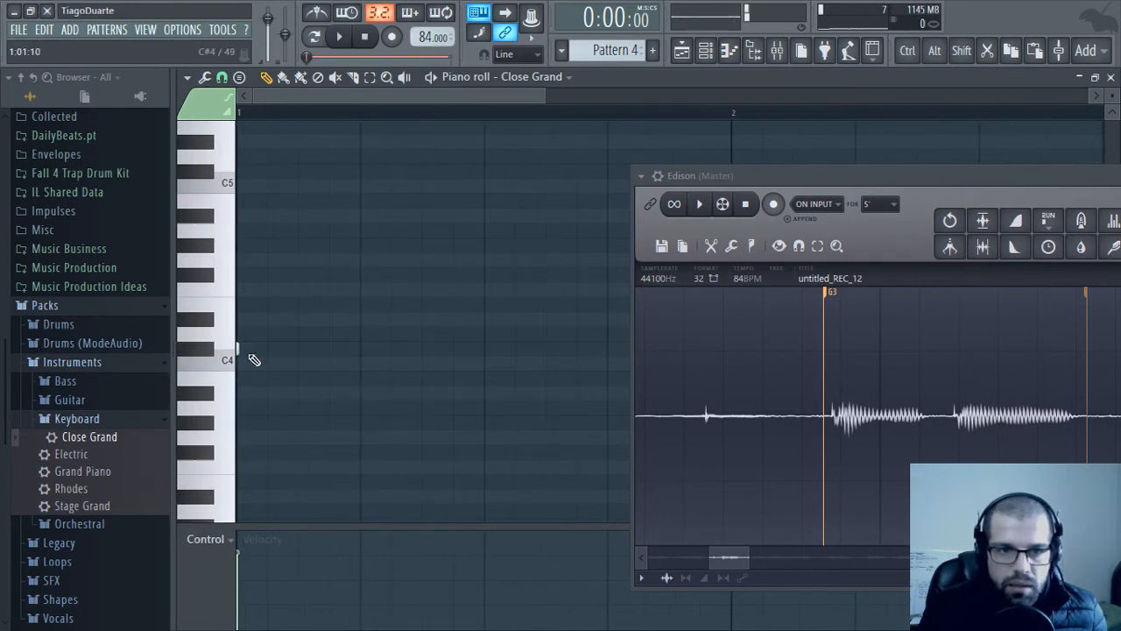
{"action": "left_click_drag", "start_coordinate": [237, 349], "coordinate": [469, 382]}
{"action": "left_click_drag", "start_coordinate": [280, 577], "coordinate": [281, 630]}
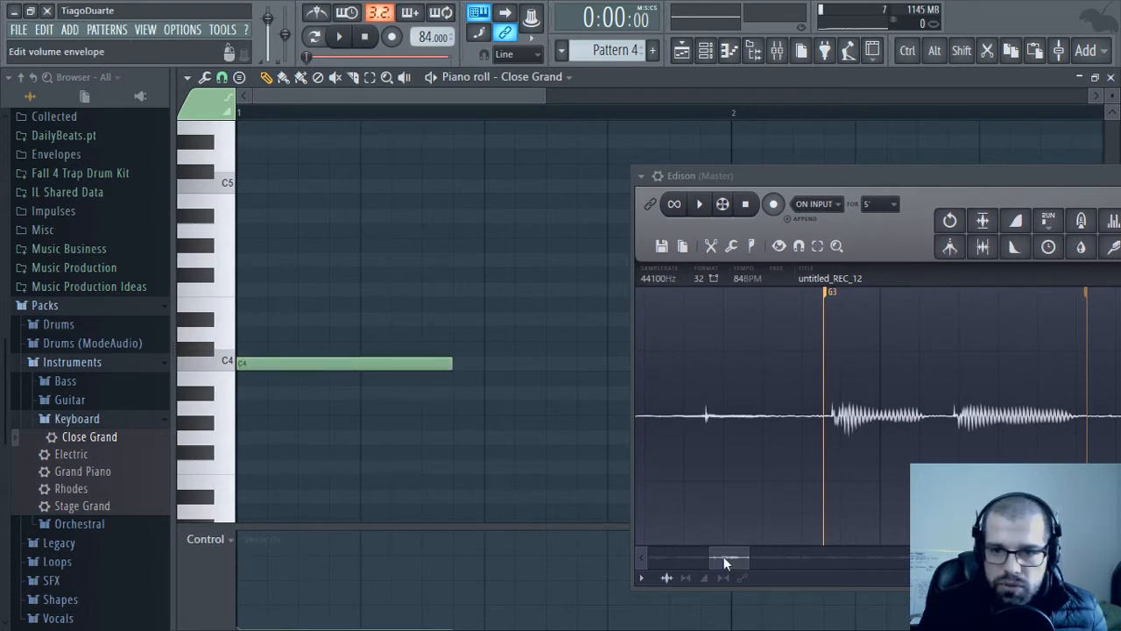
Read the first detected bass notes in Edison and add matching G4 and G#4 notes at the start of bar 1
{"action": "left_click_drag", "start_coordinate": [724, 562], "coordinate": [636, 561]}
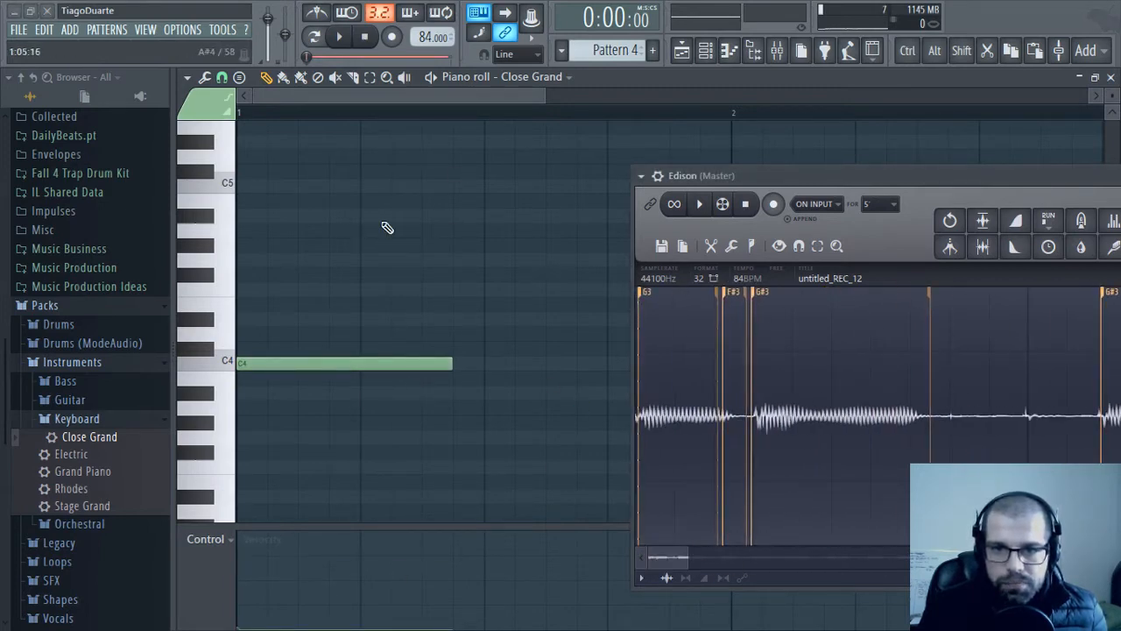
{"action": "left_click", "coordinate": [248, 260]}
{"action": "left_click", "coordinate": [238, 245]}
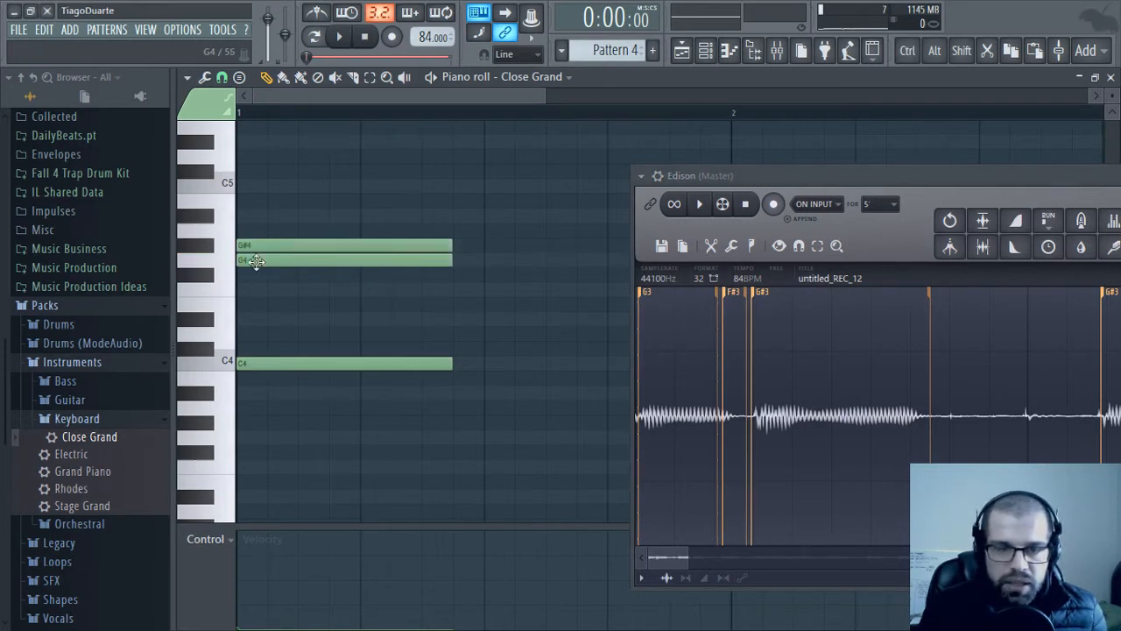
Check further pitch regions of the bass recording and add A4 and E4 notes at the start of bar 1
{"action": "left_click_drag", "start_coordinate": [683, 557], "coordinate": [698, 558]}
{"action": "scroll", "coordinate": [681, 364], "scroll_direction": "up", "scroll_amount": 3}
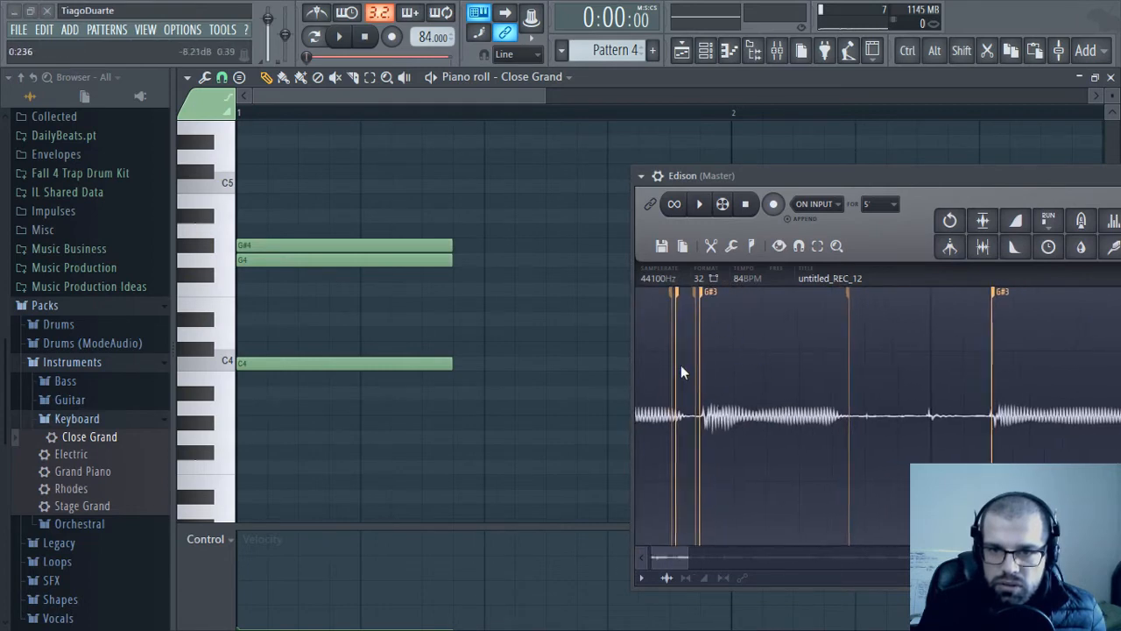
{"action": "left_click_drag", "start_coordinate": [664, 560], "coordinate": [699, 563]}
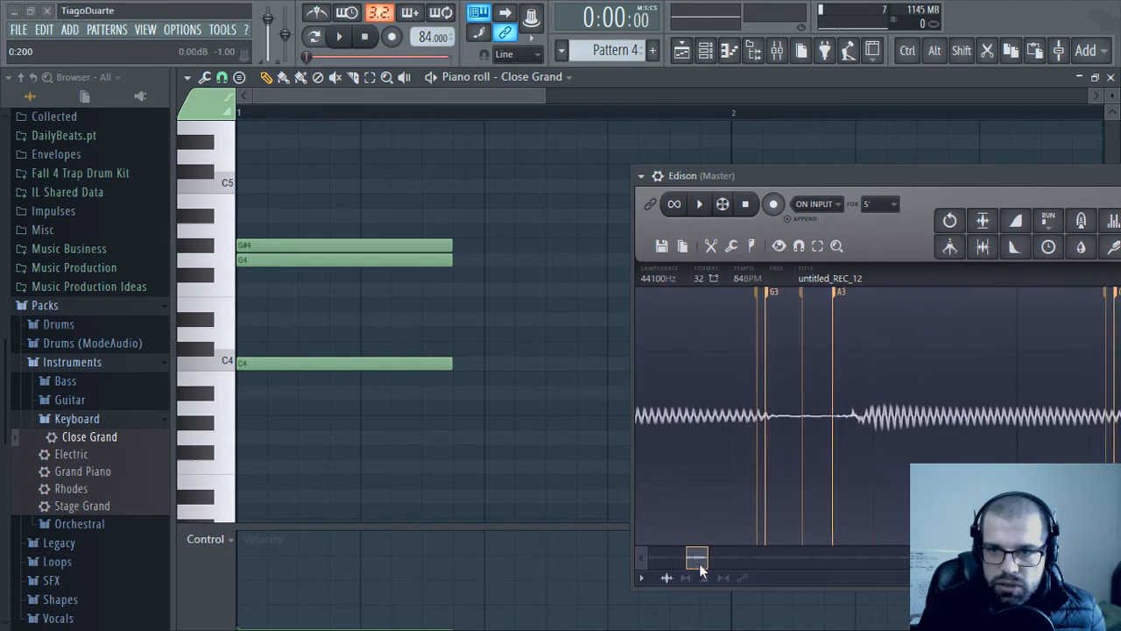
{"action": "left_click", "coordinate": [257, 231]}
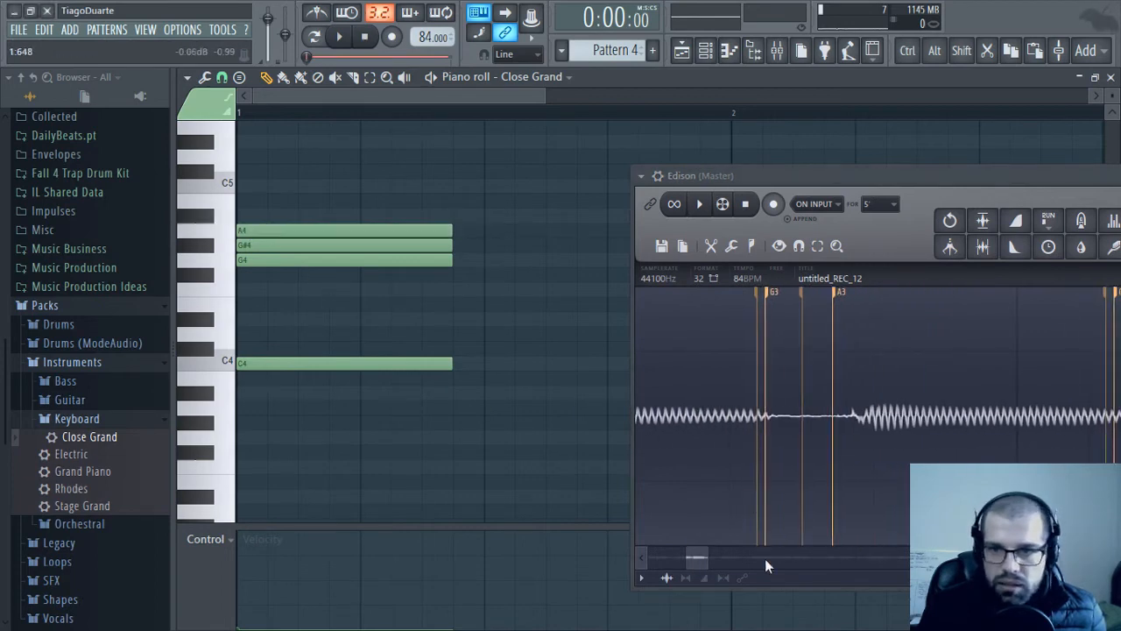
{"action": "left_click_drag", "start_coordinate": [711, 562], "coordinate": [947, 580]}
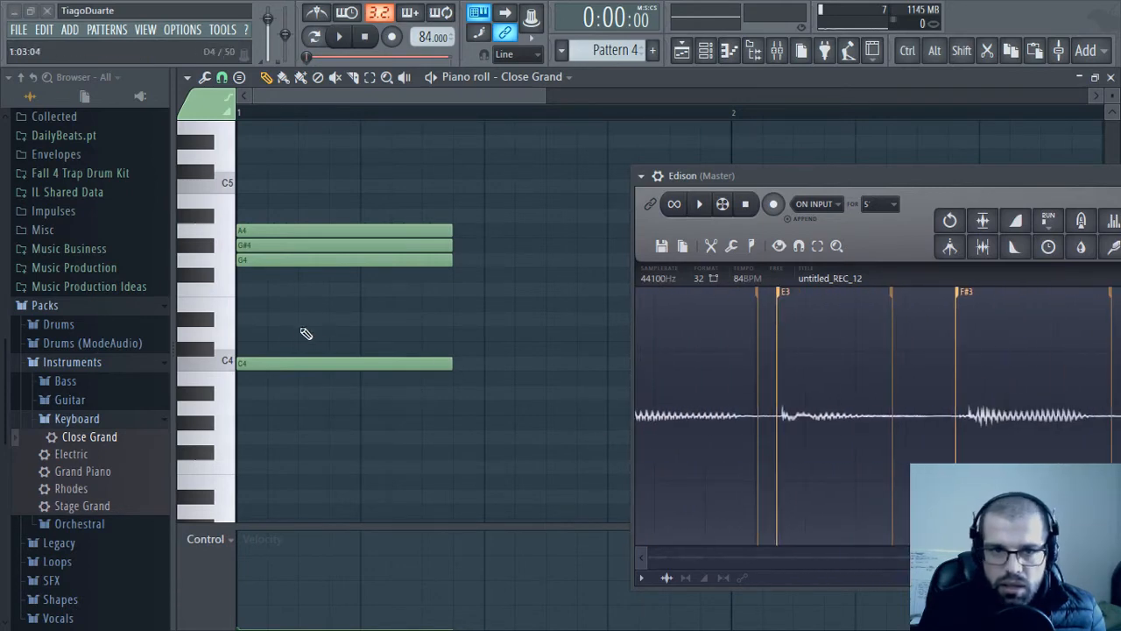
{"action": "left_click", "coordinate": [239, 304]}
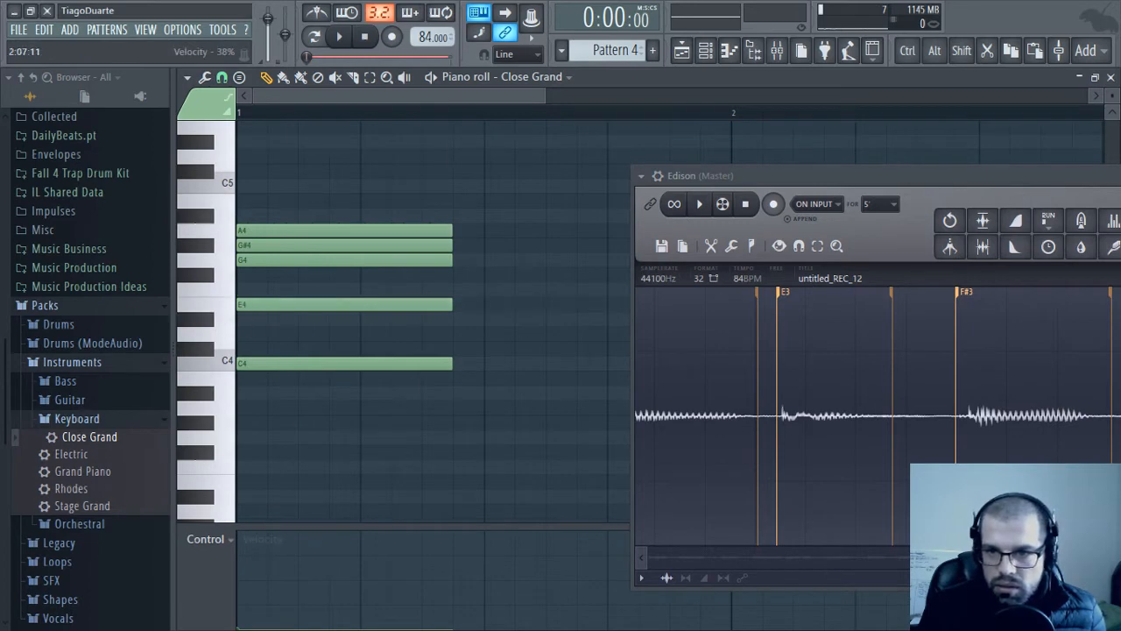
Check the remaining pitch regions of the bass recording, add a matching B4 note at the start of bar 1, and close Edison
{"action": "left_click_drag", "start_coordinate": [946, 557], "coordinate": [1051, 557]}
{"action": "left_click_drag", "start_coordinate": [258, 201], "coordinate": [212, 202]}
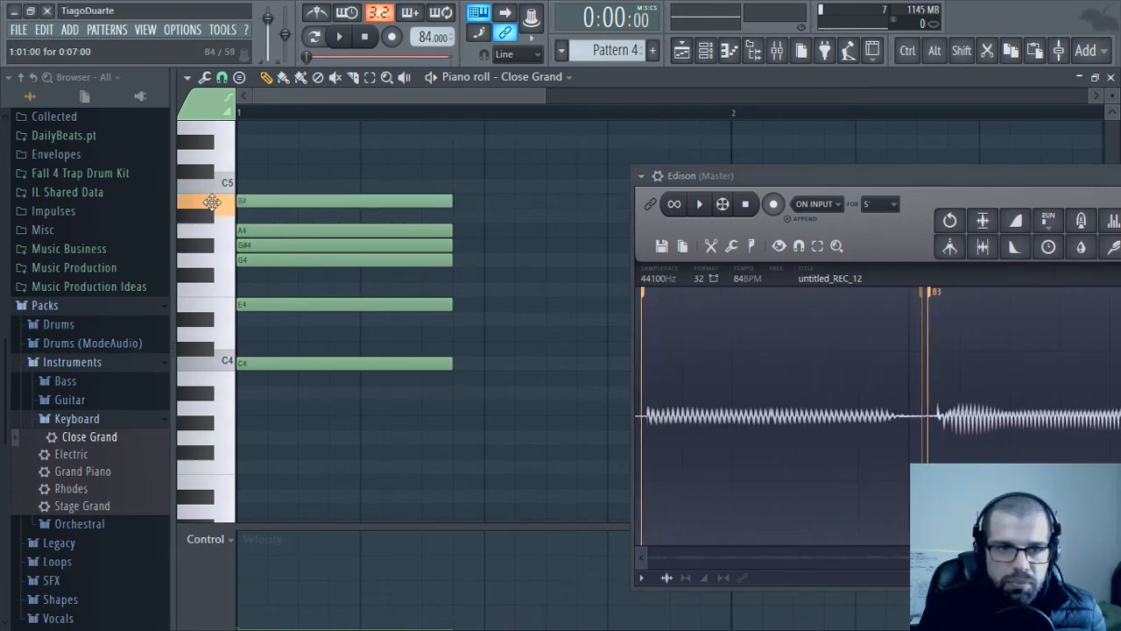
{"action": "left_click_drag", "start_coordinate": [1051, 557], "coordinate": [1077, 557]}
{"action": "left_click_drag", "start_coordinate": [958, 187], "coordinate": [632, 163]}
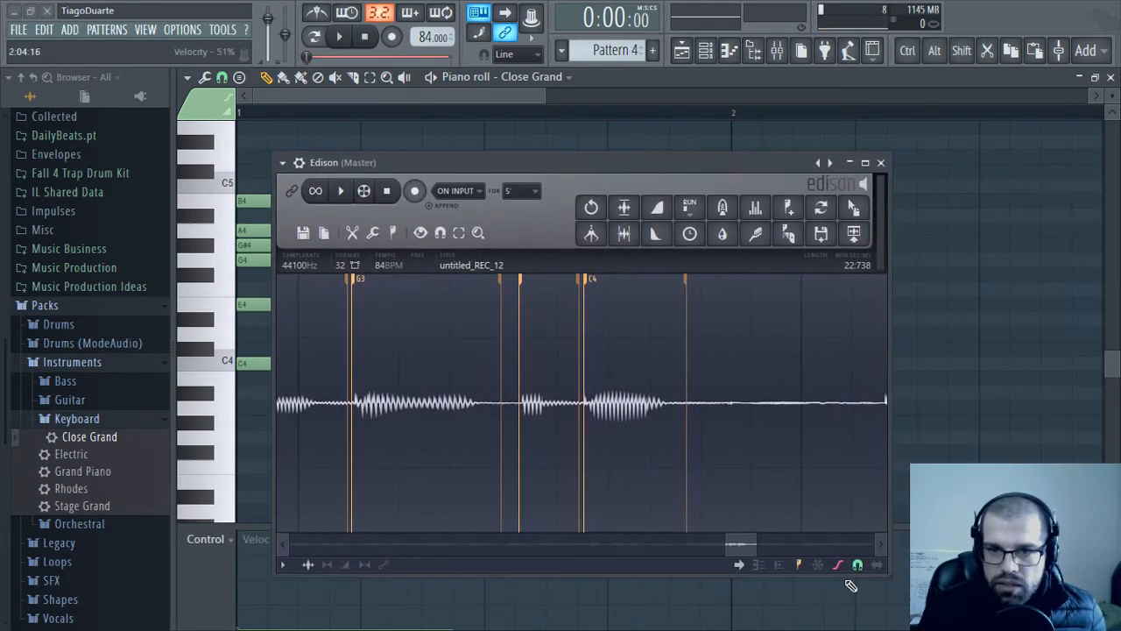
{"action": "left_click_drag", "start_coordinate": [739, 544], "coordinate": [841, 547]}
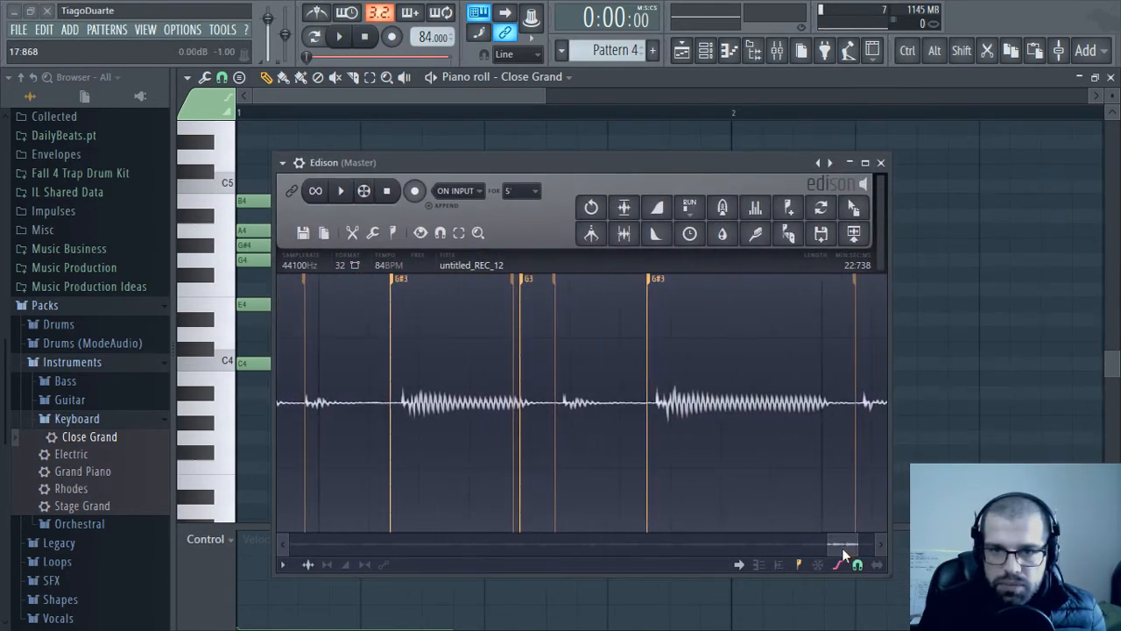
{"action": "left_click", "coordinate": [881, 162]}
Move FidelityEQ down one slot on the Bass mixer track and load Edison in its first effect slot
{"action": "key", "text": "F6"}
{"action": "key", "text": "F9"}
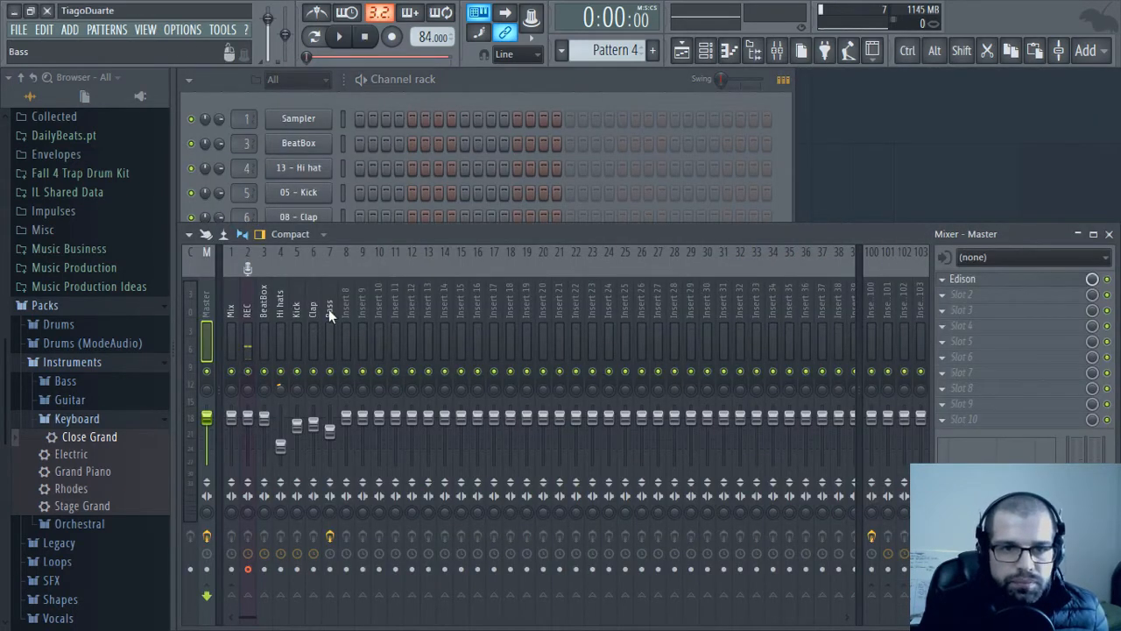
{"action": "left_click", "coordinate": [329, 317]}
{"action": "scroll", "coordinate": [1007, 296], "scroll_direction": "down", "scroll_amount": 1}
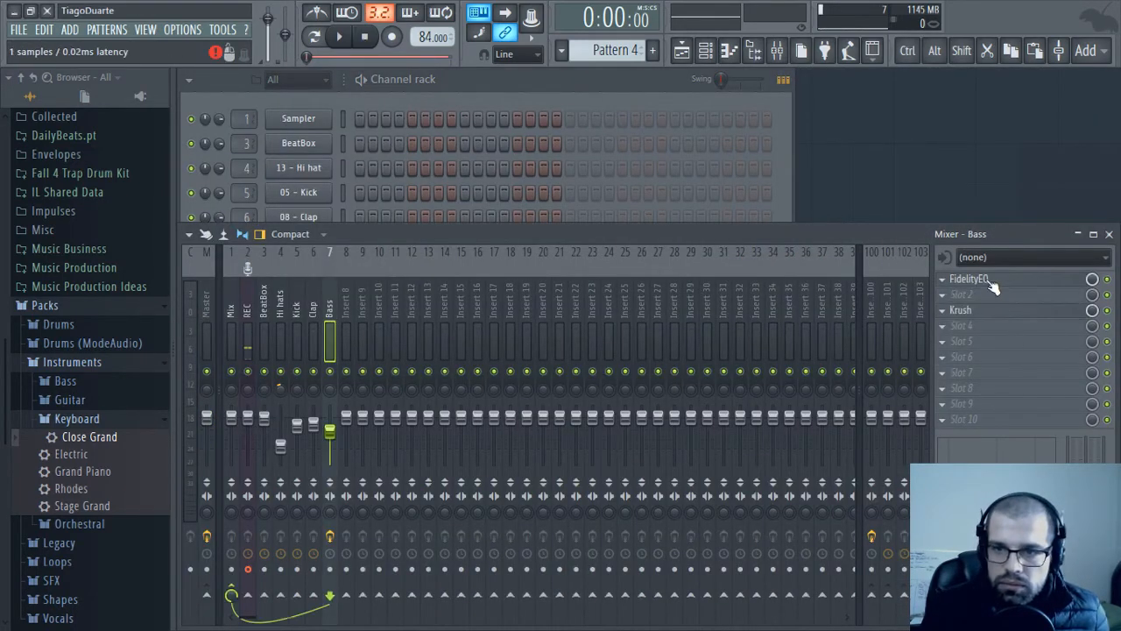
{"action": "left_click_drag", "start_coordinate": [992, 278], "coordinate": [992, 293]}
{"action": "left_click", "coordinate": [981, 281]}
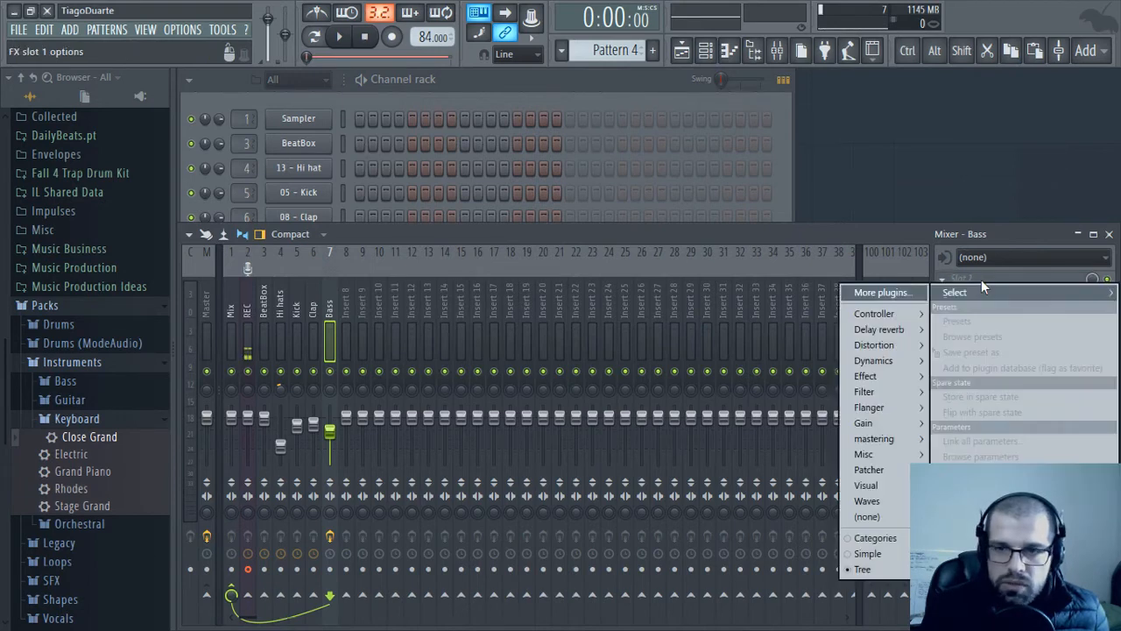
{"action": "mouse_move", "coordinate": [882, 452]}
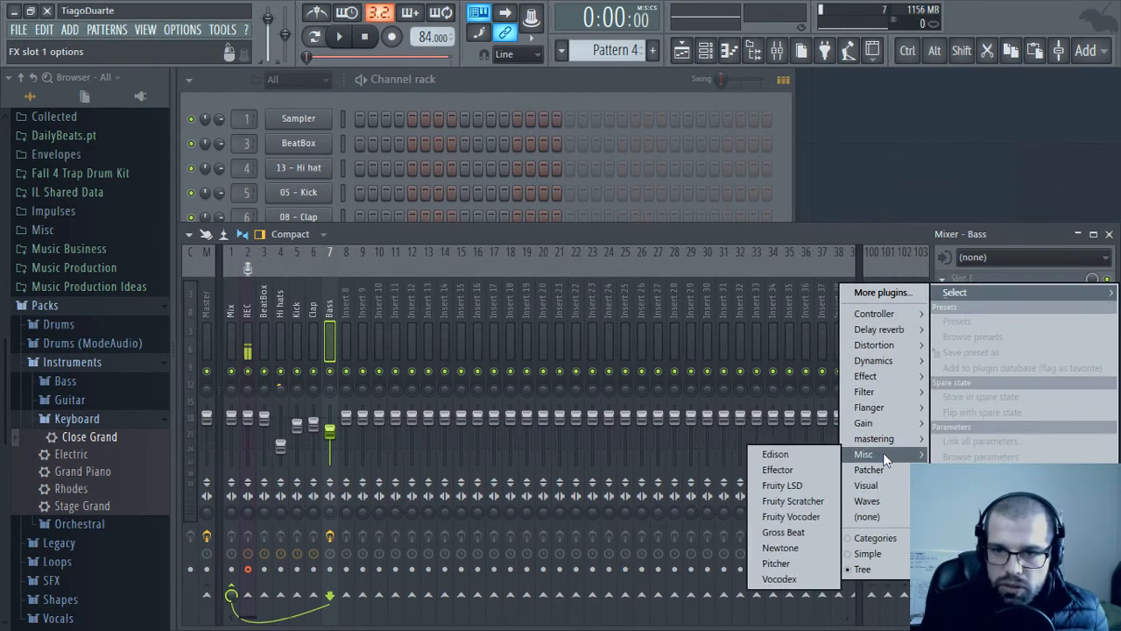
{"action": "left_click", "coordinate": [802, 458]}
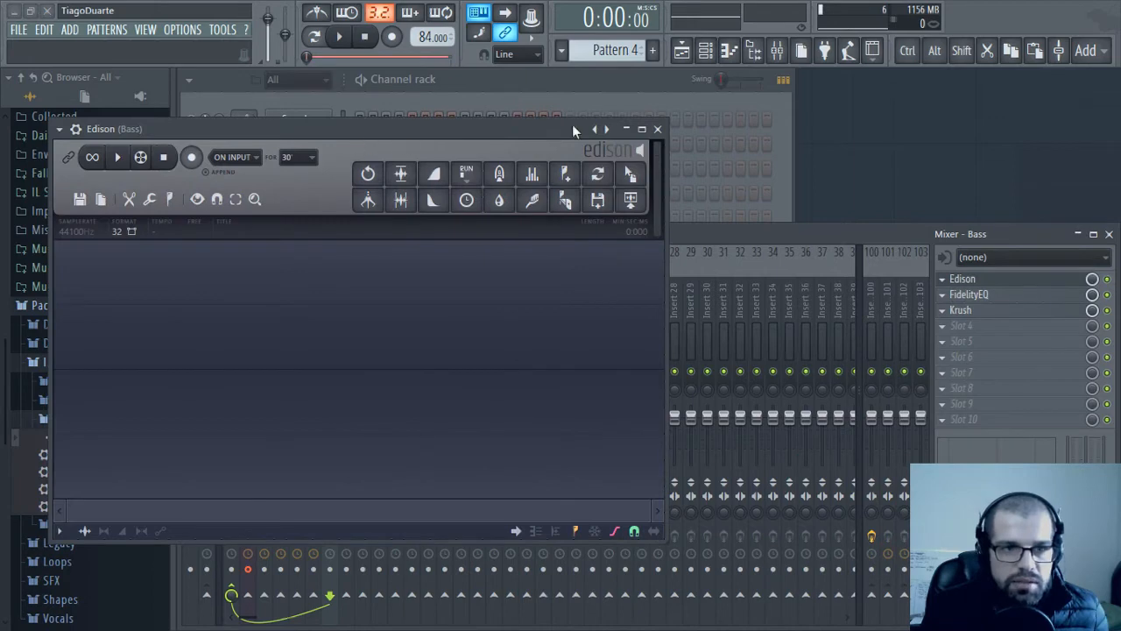
Solo the Bass mixer track and set the new Edison's recording mode to On play
{"action": "left_click_drag", "start_coordinate": [319, 128], "coordinate": [582, 121]}
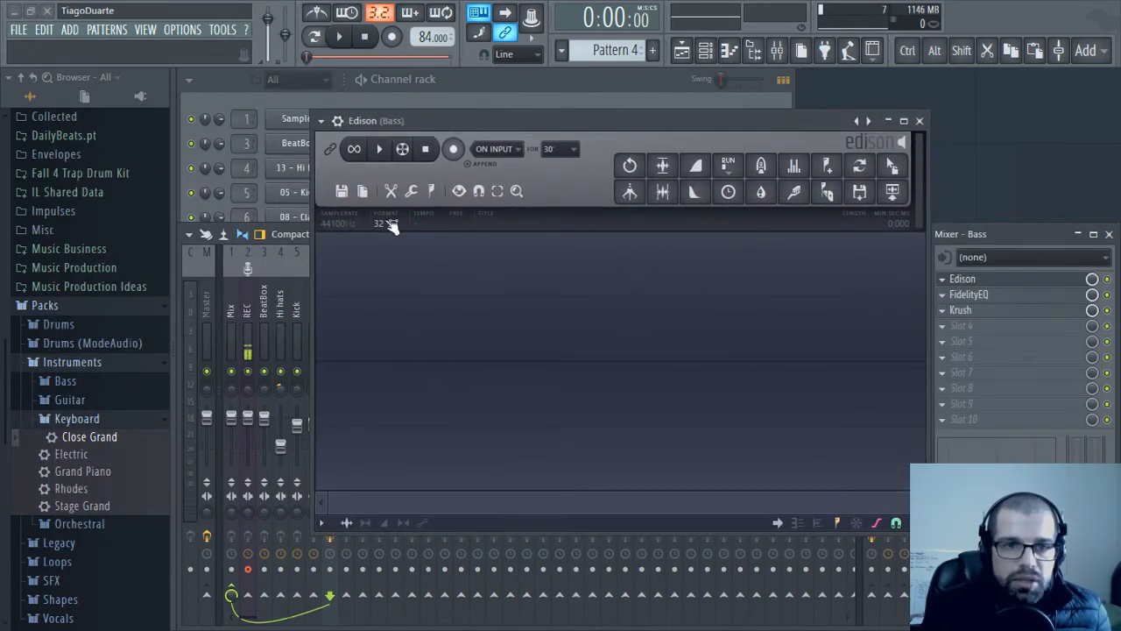
{"action": "left_click_drag", "start_coordinate": [527, 124], "coordinate": [657, 110]}
{"action": "right_click", "coordinate": [329, 371]}
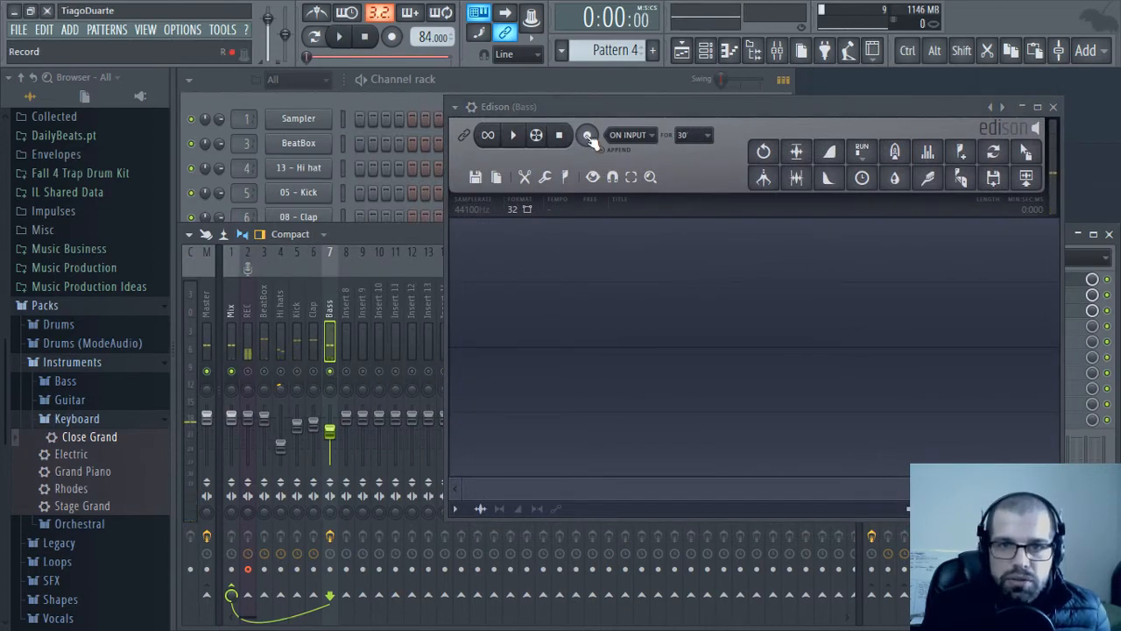
{"action": "left_click", "coordinate": [629, 135]}
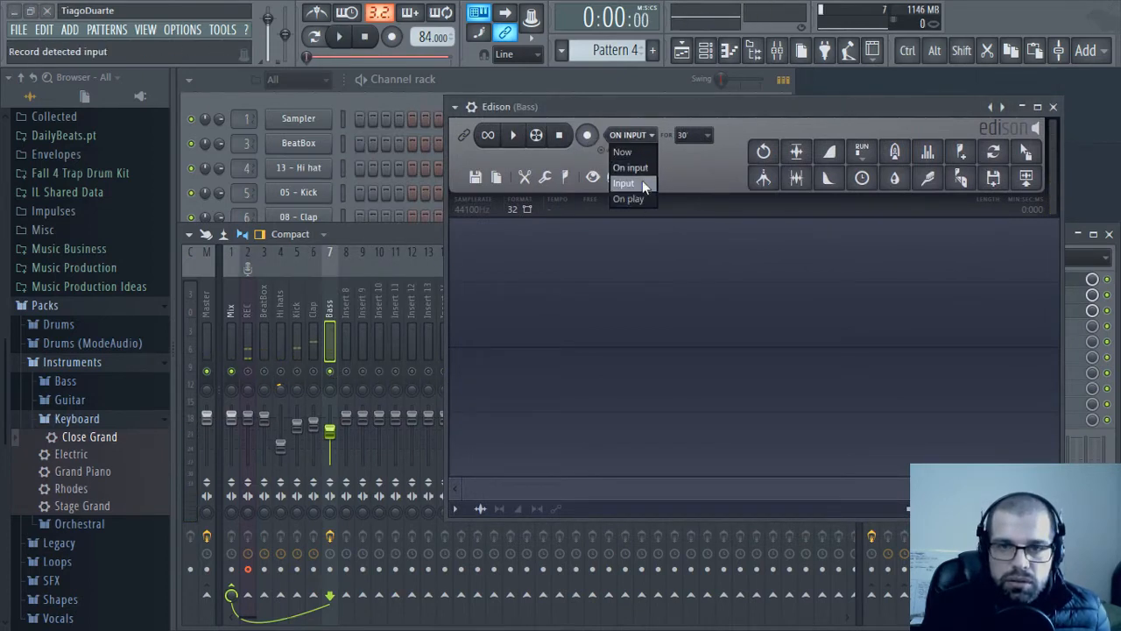
{"action": "left_click", "coordinate": [629, 198]}
Record one full pass of the bass into Edison while the song plays, and stop both song and Edison playback
{"action": "left_click", "coordinate": [590, 135]}
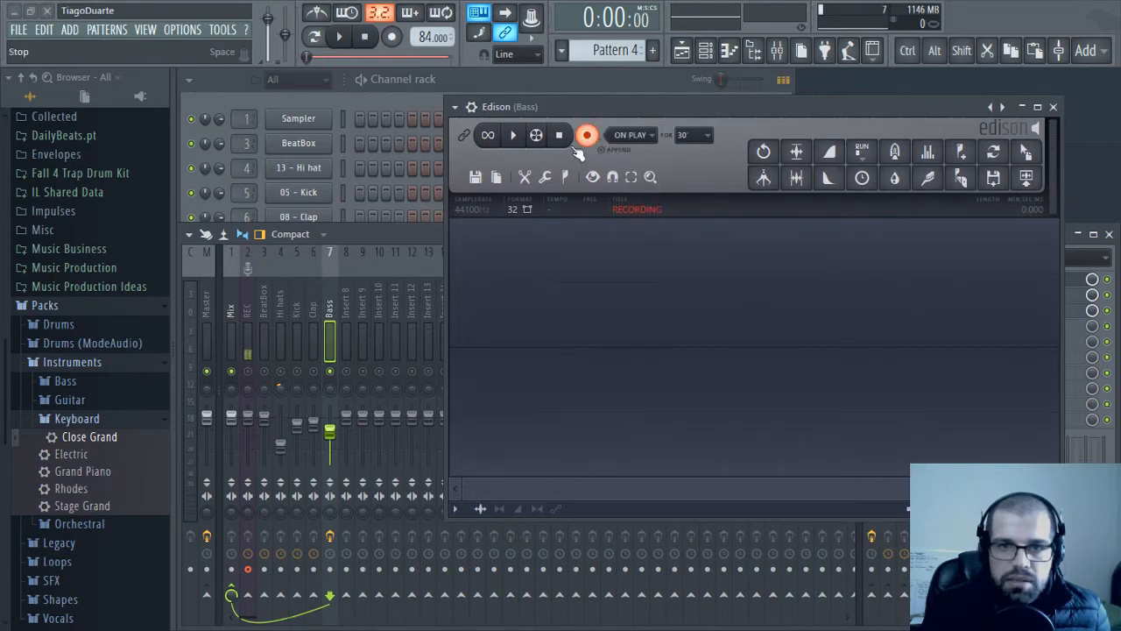
{"action": "left_click", "coordinate": [338, 37]}
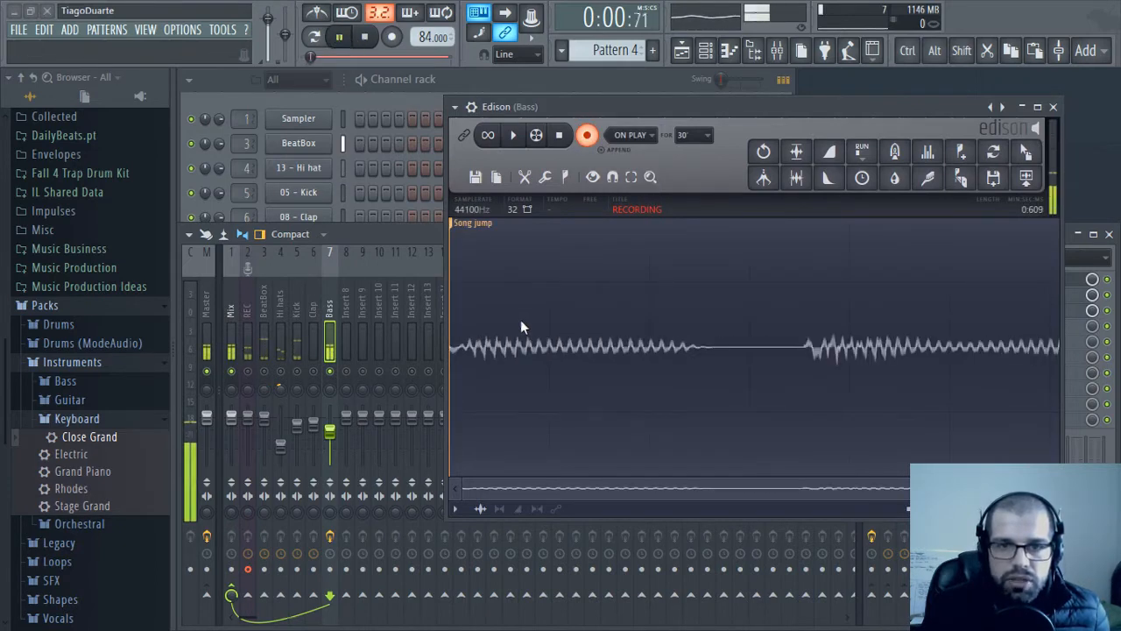
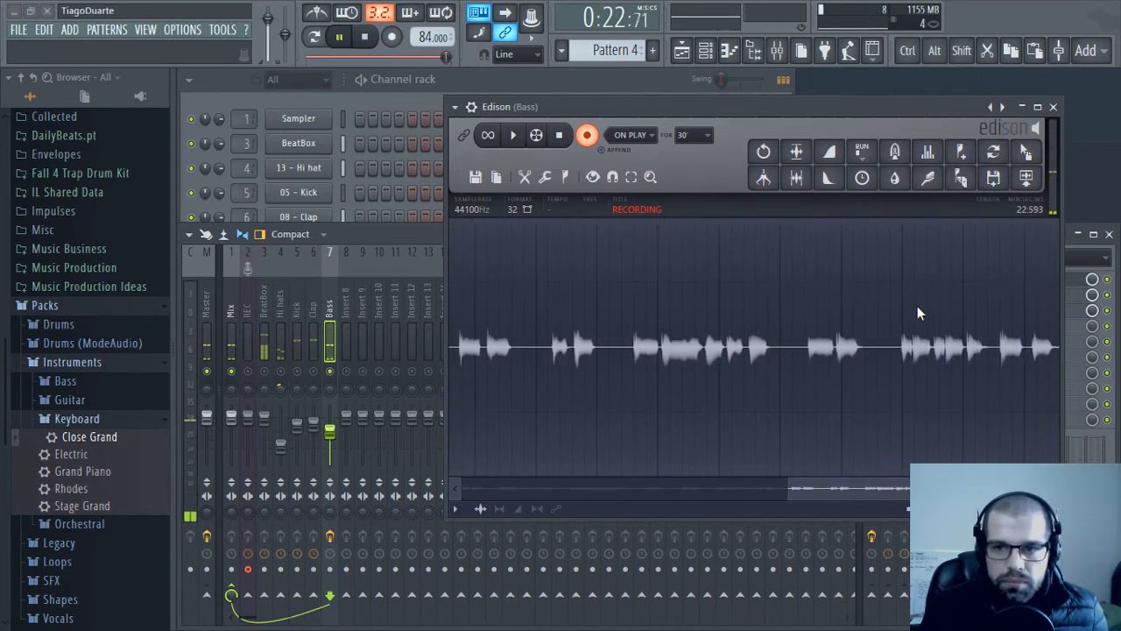
{"action": "key", "text": "space"}
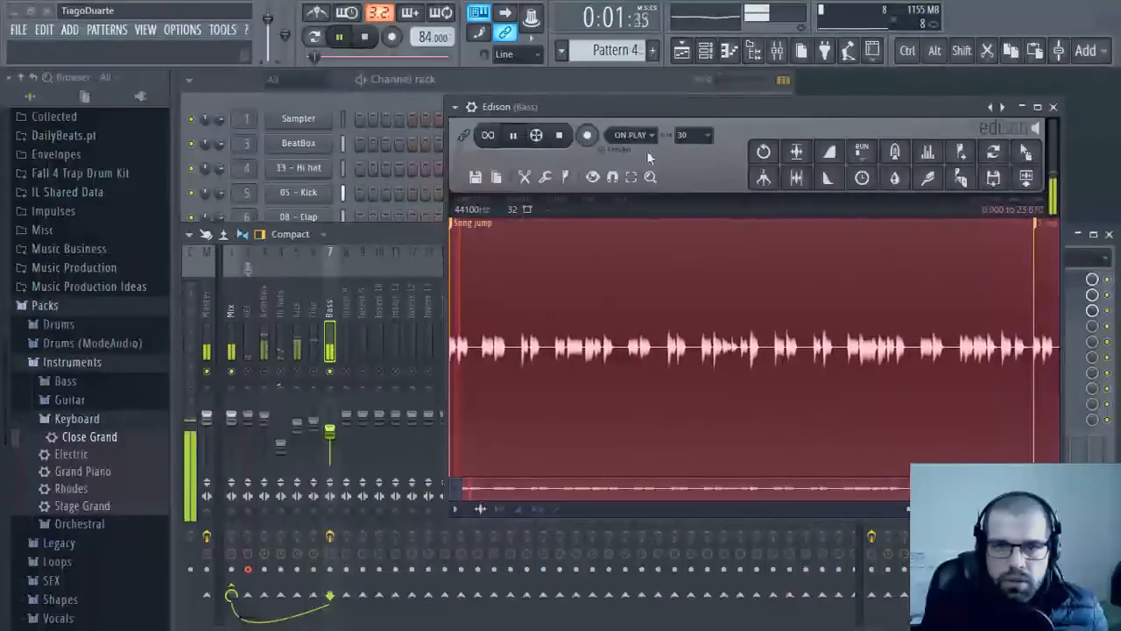
{"action": "left_click", "coordinate": [364, 37]}
{"action": "left_click", "coordinate": [560, 136]}
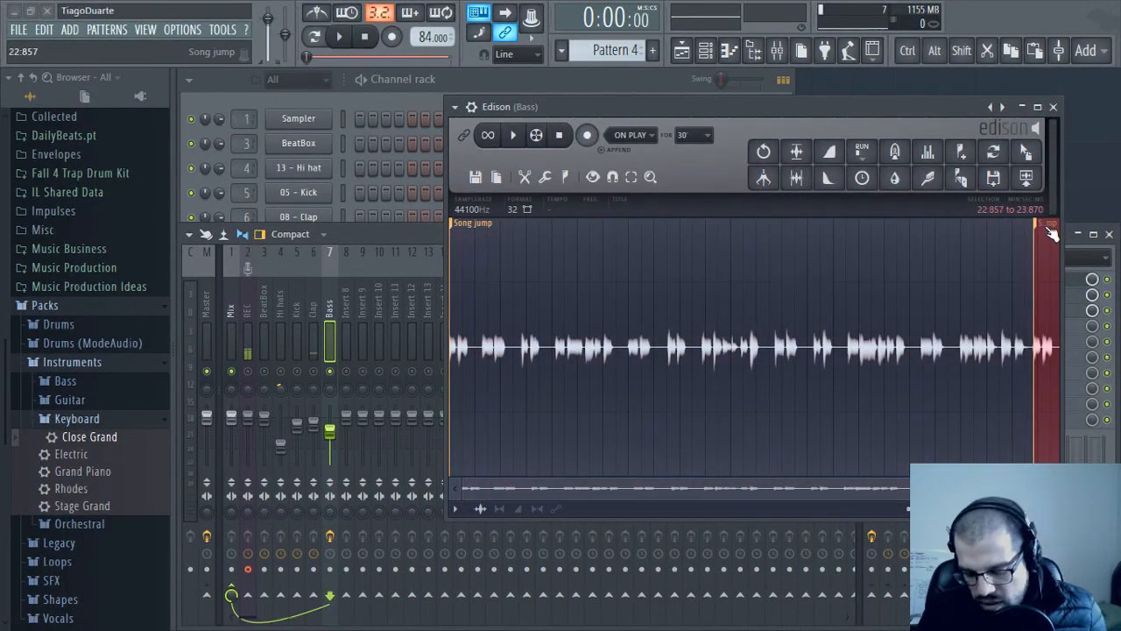
Delete the excess audio after the second Song jump marker and remove the Song jump marker at the start
{"action": "key", "text": "Delete"}
{"action": "right_click", "coordinate": [485, 223]}
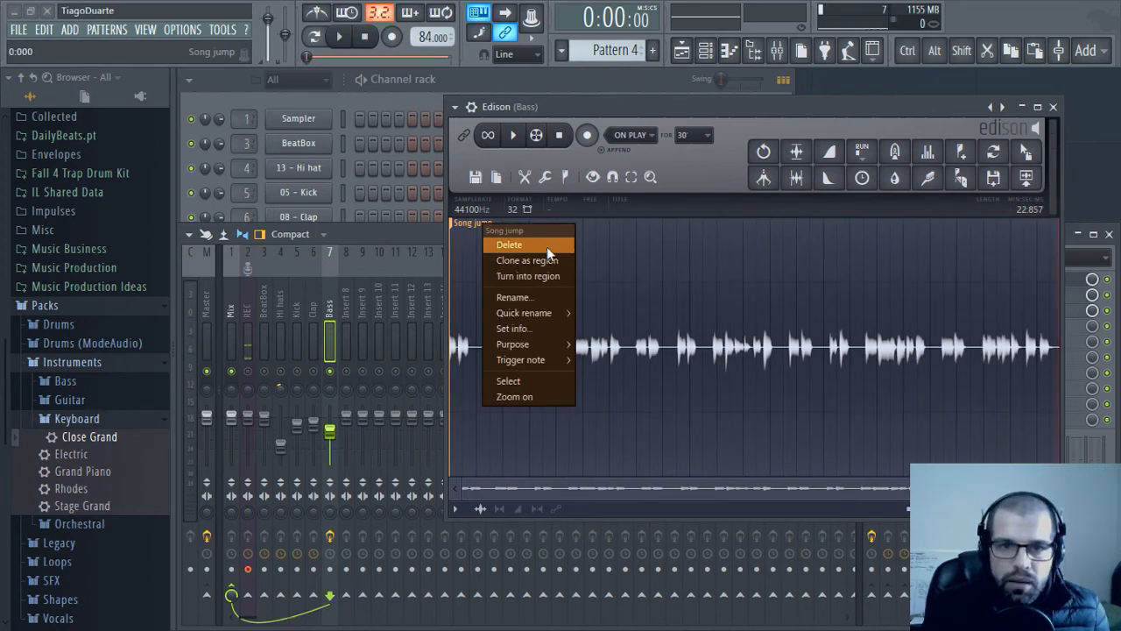
{"action": "left_click", "coordinate": [546, 246]}
Place the trimmed recording in the playlist on Track 6 from bar 1 and mute the sliced bass on Track 4
{"action": "mouse_move", "coordinate": [1036, 153]}
{"action": "left_mouse_down"}
{"action": "mouse_move", "coordinate": [792, 75]}
{"action": "mouse_move", "coordinate": [681, 56]}
{"action": "left_mouse_up"}
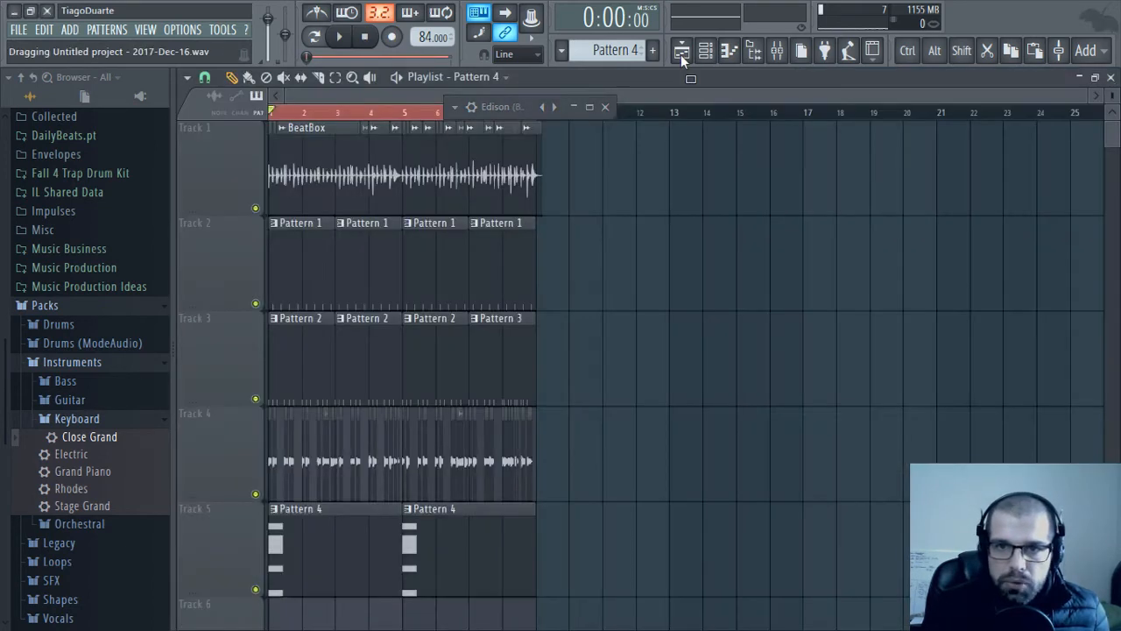
{"action": "left_click_drag", "start_coordinate": [674, 404], "coordinate": [674, 402]}
{"action": "left_click", "coordinate": [1051, 107]}
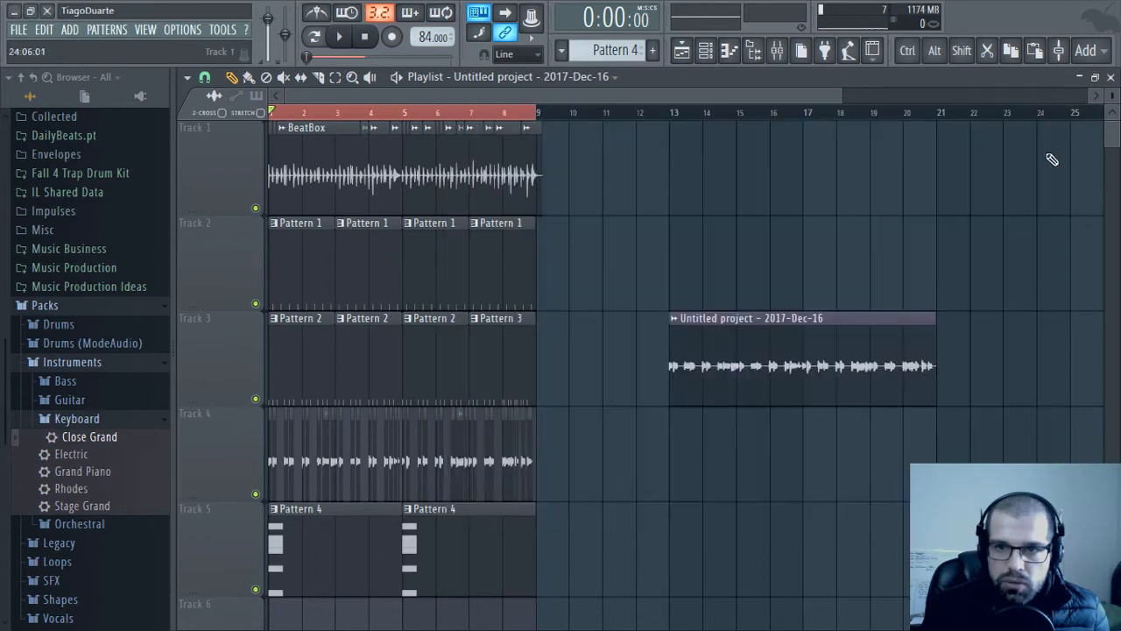
{"action": "left_click_drag", "start_coordinate": [768, 348], "coordinate": [306, 613]}
{"action": "left_click", "coordinate": [257, 478]}
{"action": "scroll", "coordinate": [561, 469], "scroll_direction": "down", "scroll_amount": 4}
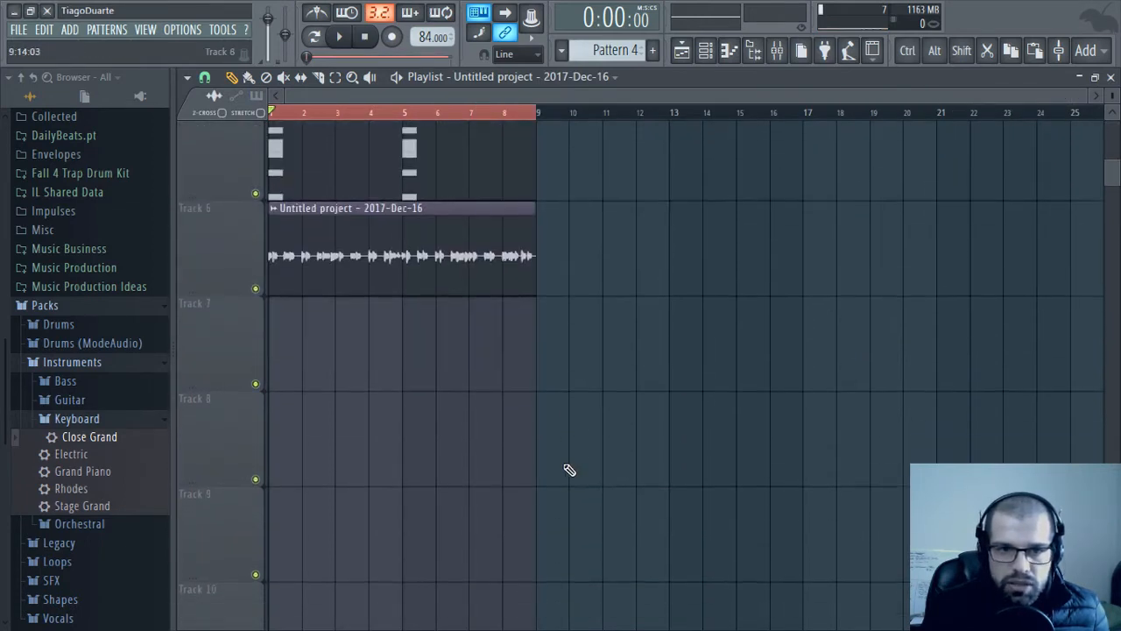
{"action": "scroll", "coordinate": [565, 470], "scroll_direction": "up", "scroll_amount": 2}
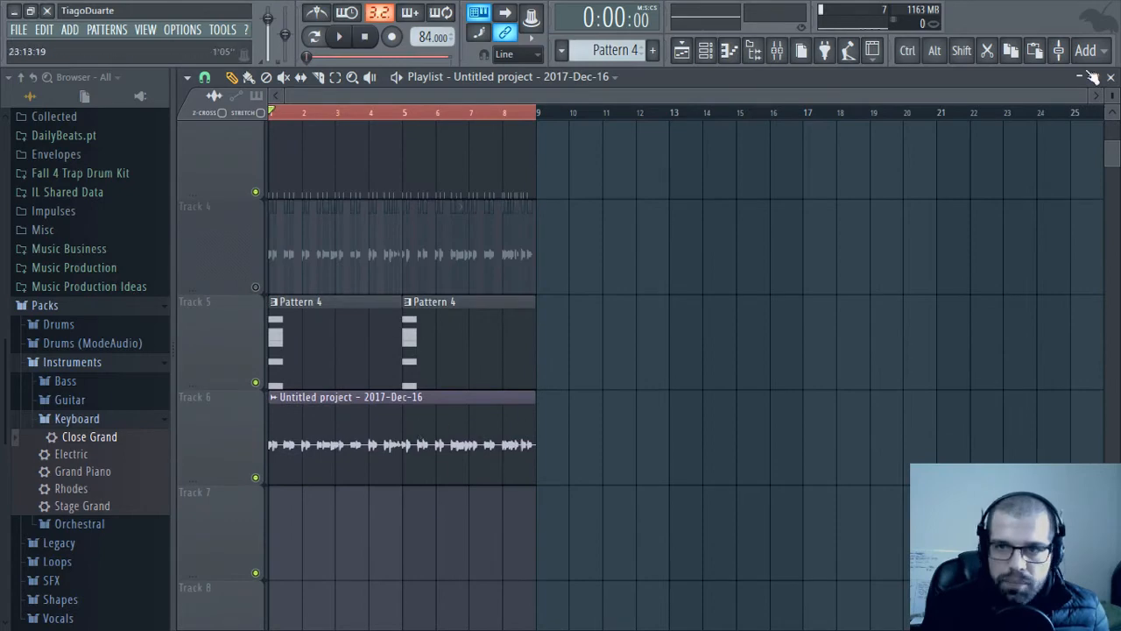
Route the new recording's channel to mixer track 7 and load Newtone between Edison and FidelityEQ on the Bass track
{"action": "left_click", "coordinate": [1110, 77]}
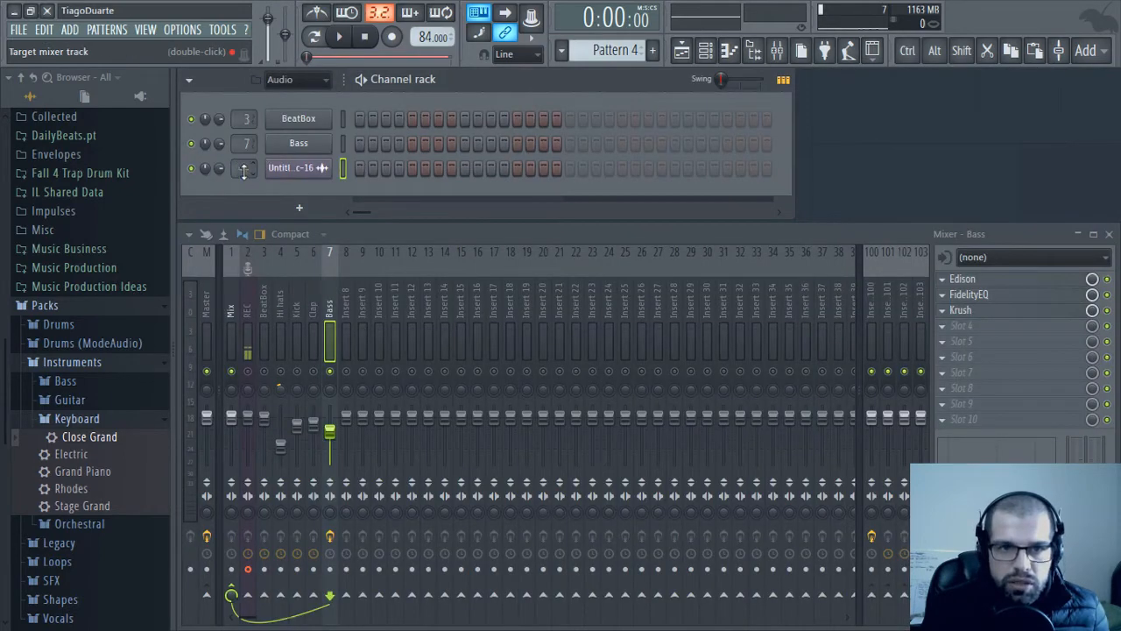
{"action": "scroll", "coordinate": [244, 170], "scroll_direction": "up", "scroll_amount": 7}
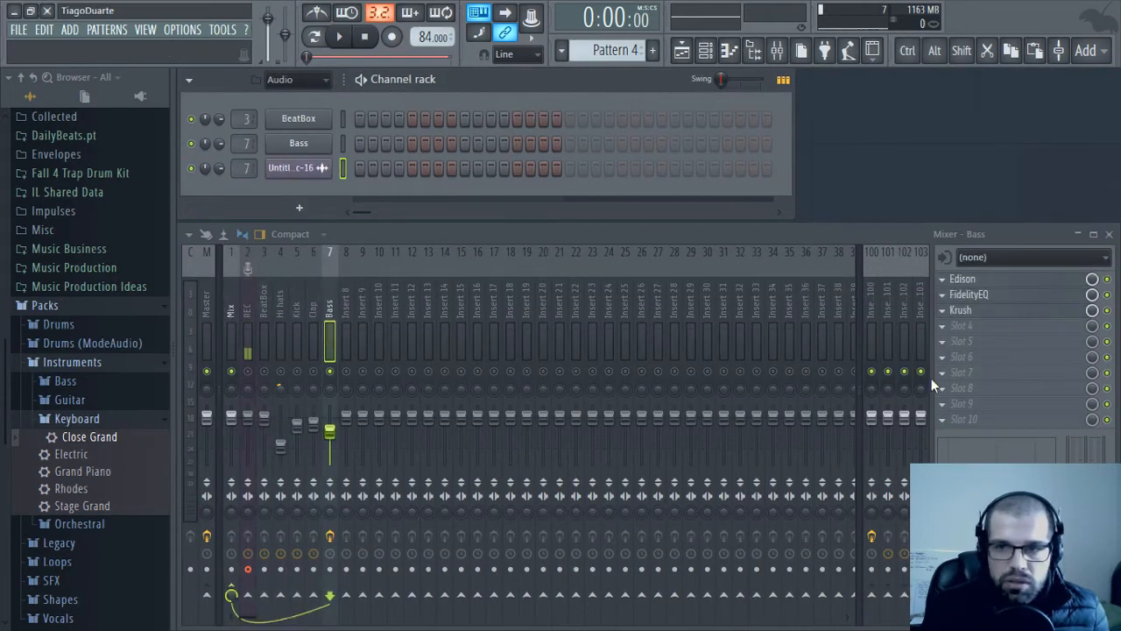
{"action": "right_click", "coordinate": [988, 312]}
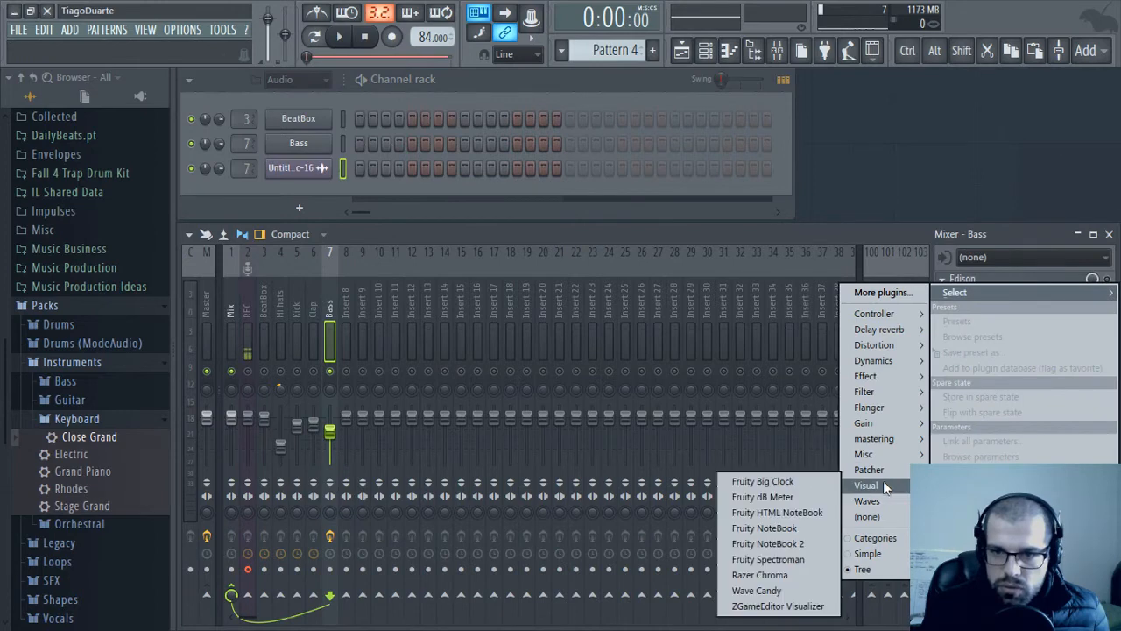
{"action": "mouse_move", "coordinate": [879, 473]}
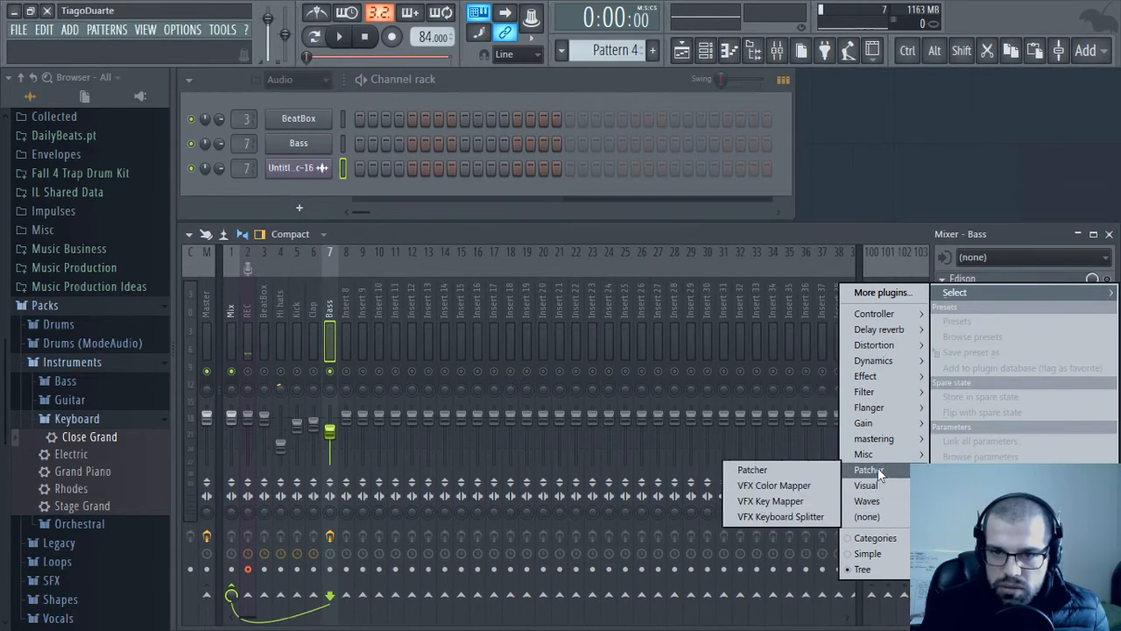
{"action": "mouse_move", "coordinate": [890, 451]}
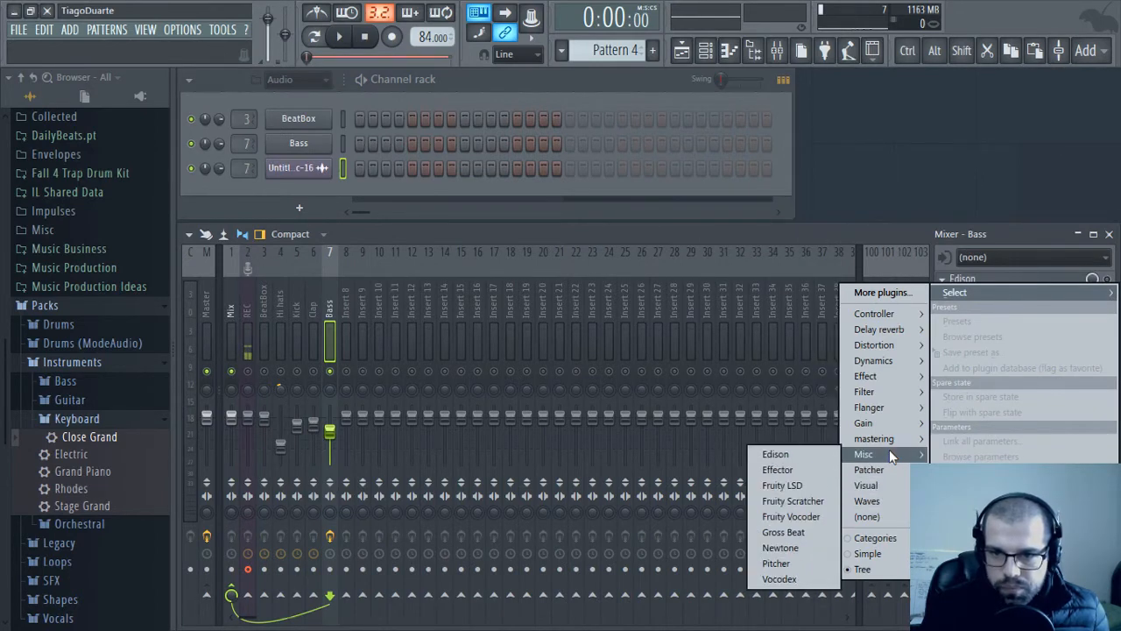
{"action": "left_click", "coordinate": [796, 545]}
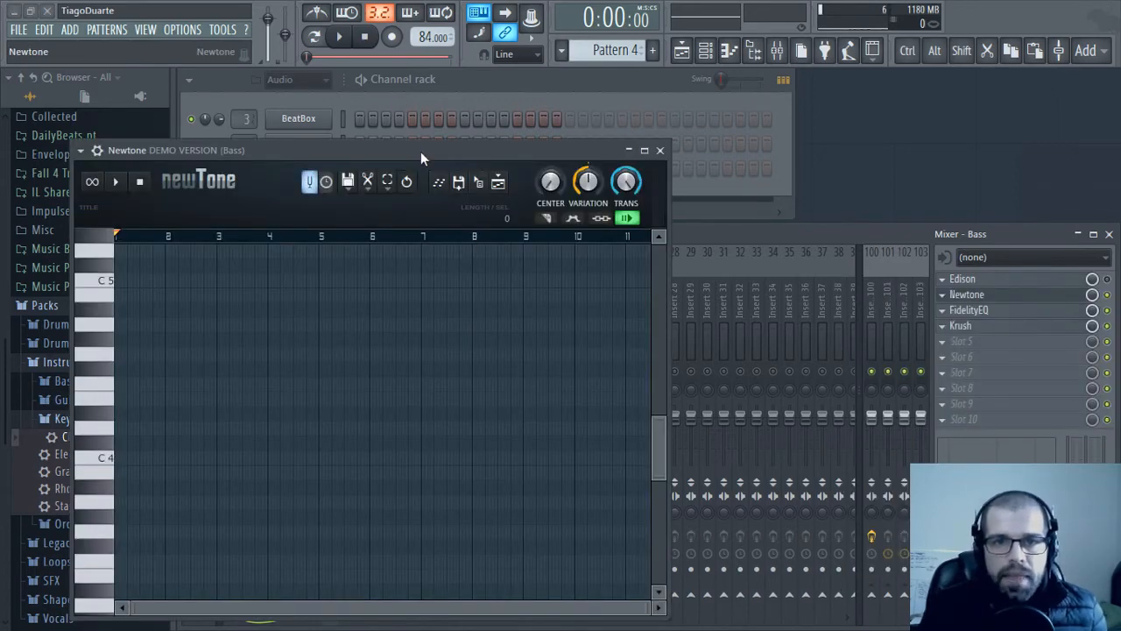
{"action": "left_click_drag", "start_coordinate": [421, 152], "coordinate": [872, 85]}
Load the recorded bass sample from its channel settings into Newtone and close the channel settings
{"action": "left_click", "coordinate": [298, 167]}
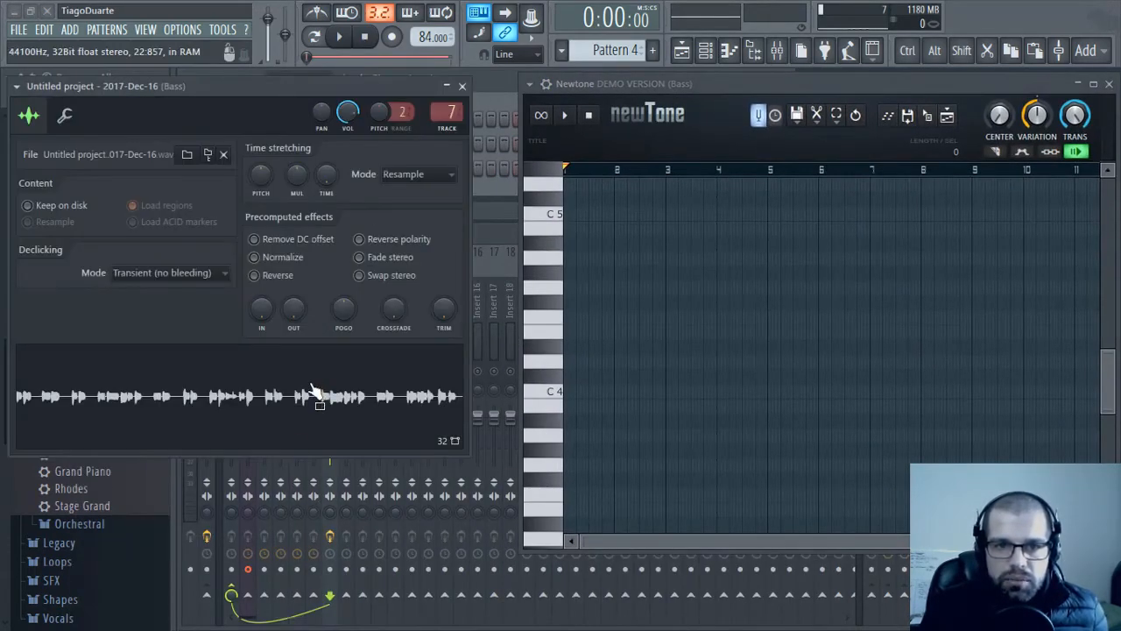
{"action": "left_click_drag", "start_coordinate": [313, 392], "coordinate": [768, 316]}
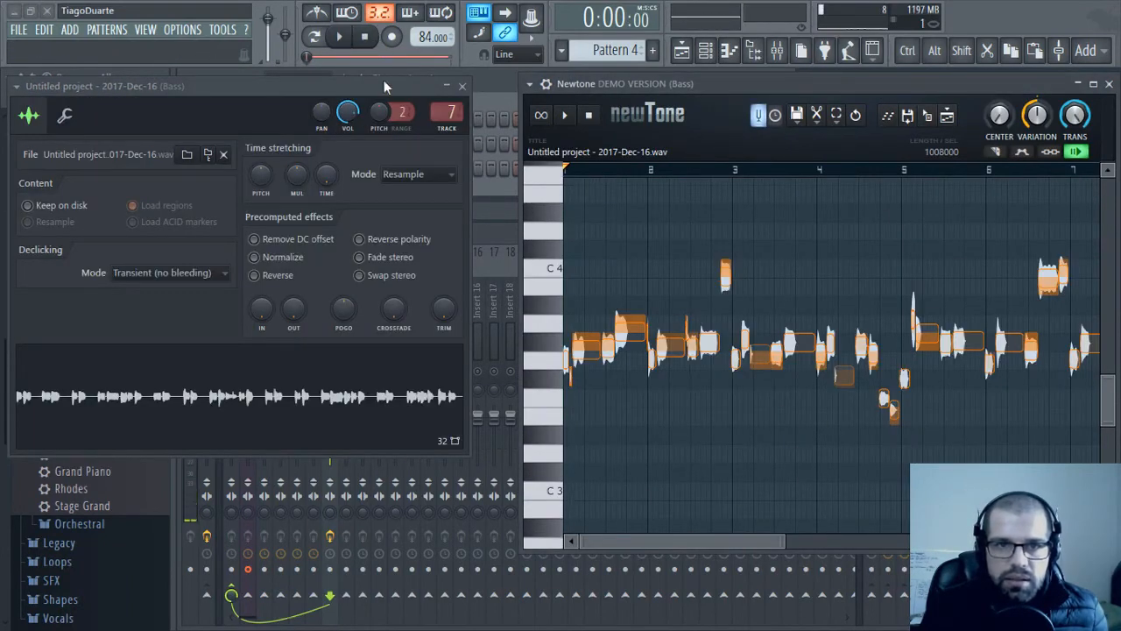
{"action": "left_click", "coordinate": [462, 90]}
{"action": "left_click_drag", "start_coordinate": [738, 85], "coordinate": [459, 97]}
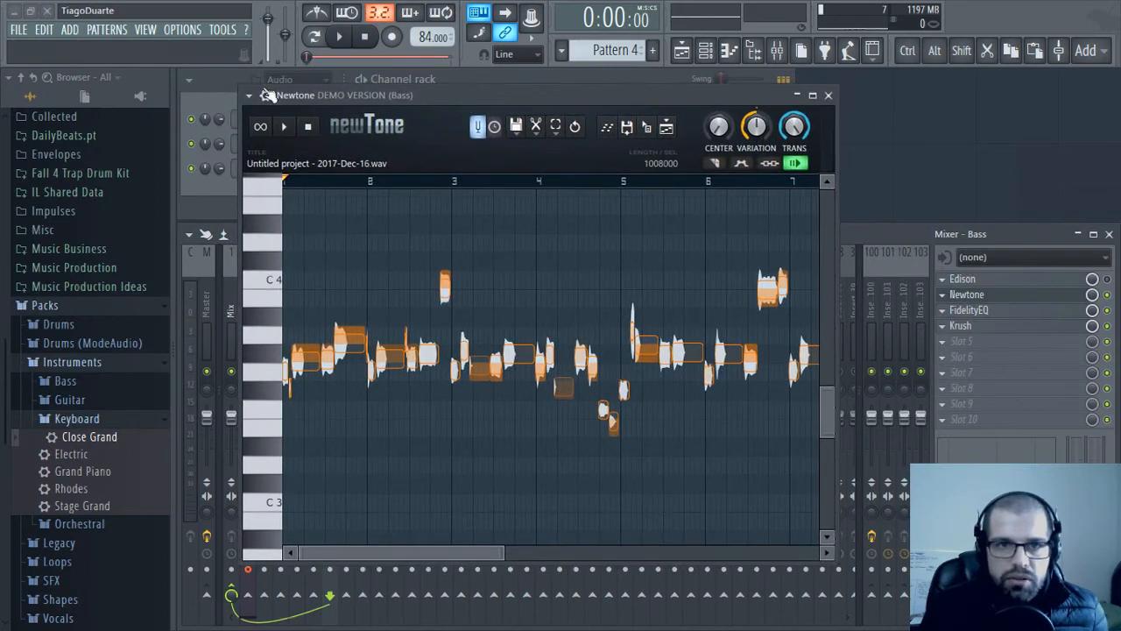
Turn Newtone's Center correction fully up for the whole bass recording and play the corrected audio from the start
{"action": "scroll", "coordinate": [313, 469], "scroll_direction": "up", "scroll_amount": 3}
{"action": "scroll", "coordinate": [315, 477], "scroll_direction": "down", "scroll_amount": 4}
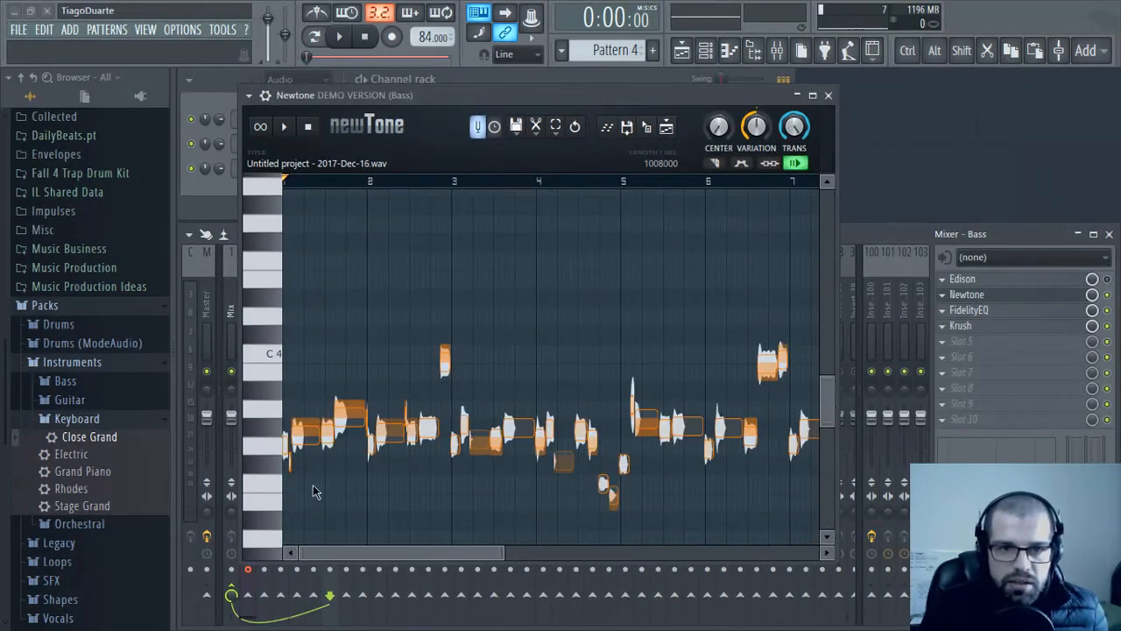
{"action": "scroll", "coordinate": [302, 456], "scroll_direction": "up", "scroll_amount": 2, "text": "ctrl"}
{"action": "scroll", "coordinate": [303, 453], "scroll_direction": "up", "scroll_amount": 5, "text": "ctrl"}
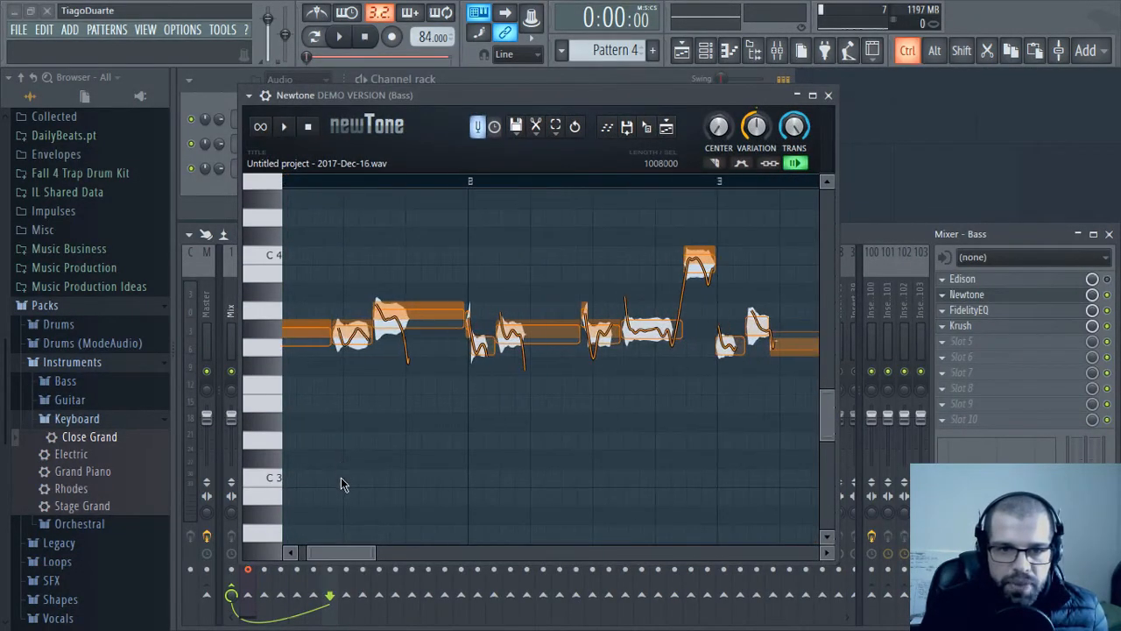
{"action": "left_click_drag", "start_coordinate": [342, 555], "coordinate": [292, 559]}
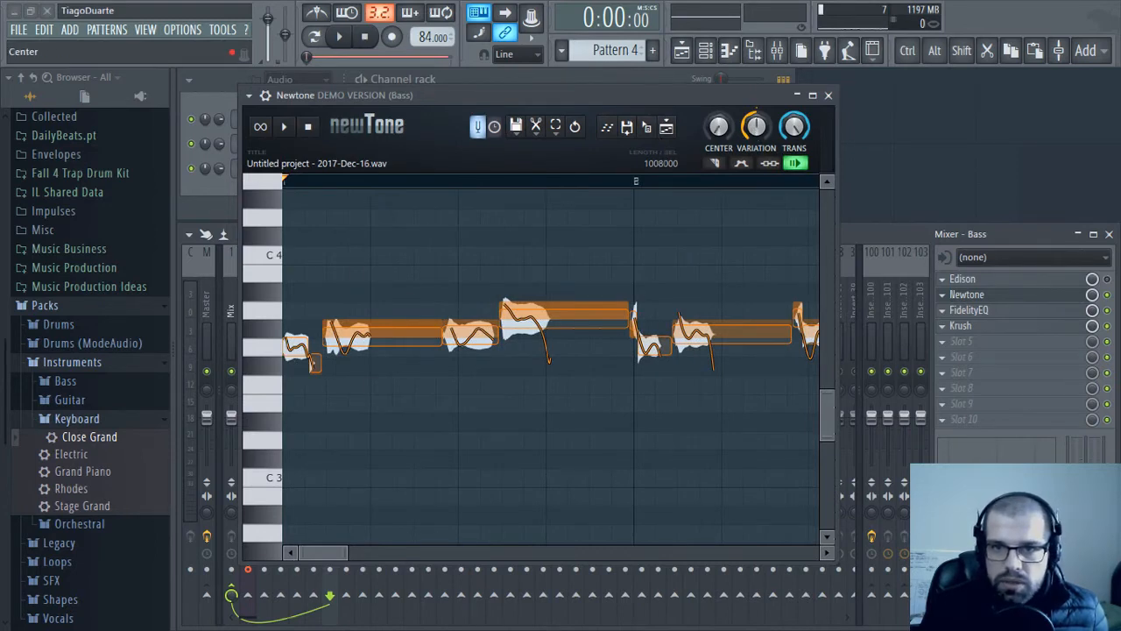
{"action": "left_click_drag", "start_coordinate": [718, 127], "coordinate": [718, 74]}
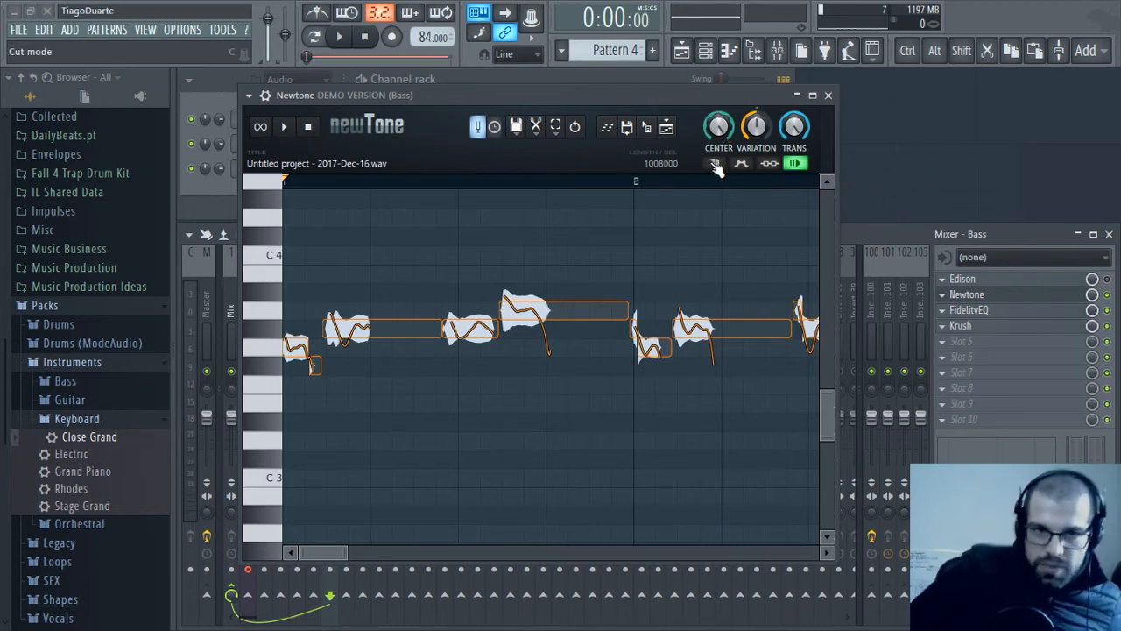
{"action": "left_click", "coordinate": [284, 127]}
{"action": "left_click", "coordinate": [283, 128]}
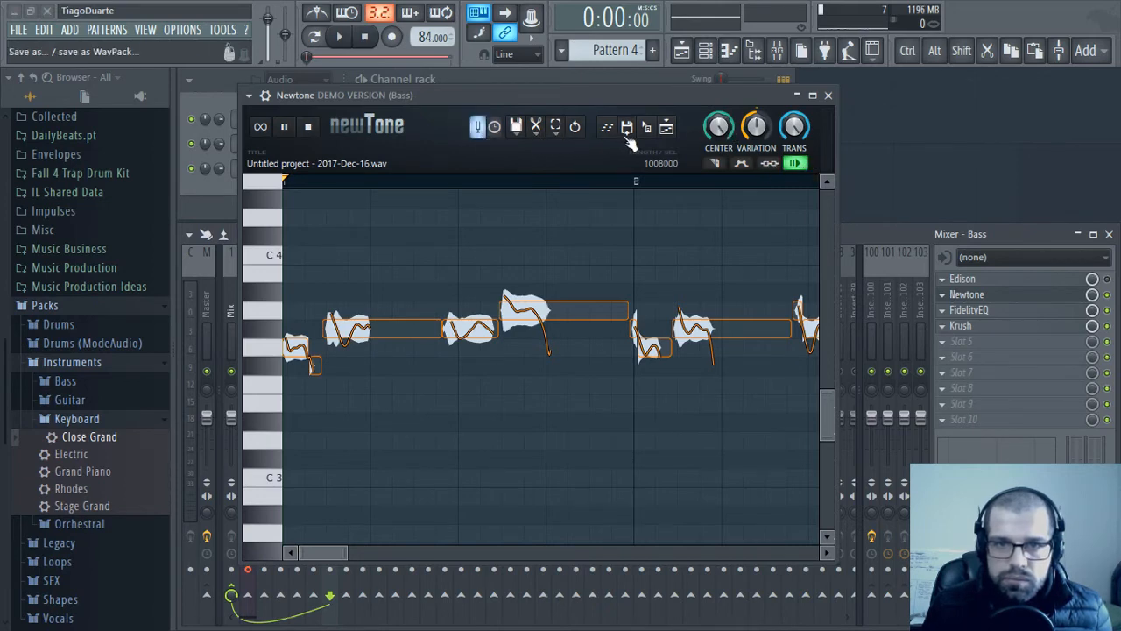
Lower the long G#3 note early in bar 1 by one semitone to G3 and play the result from the start
{"action": "scroll", "coordinate": [444, 283], "scroll_direction": "down", "scroll_amount": 1}
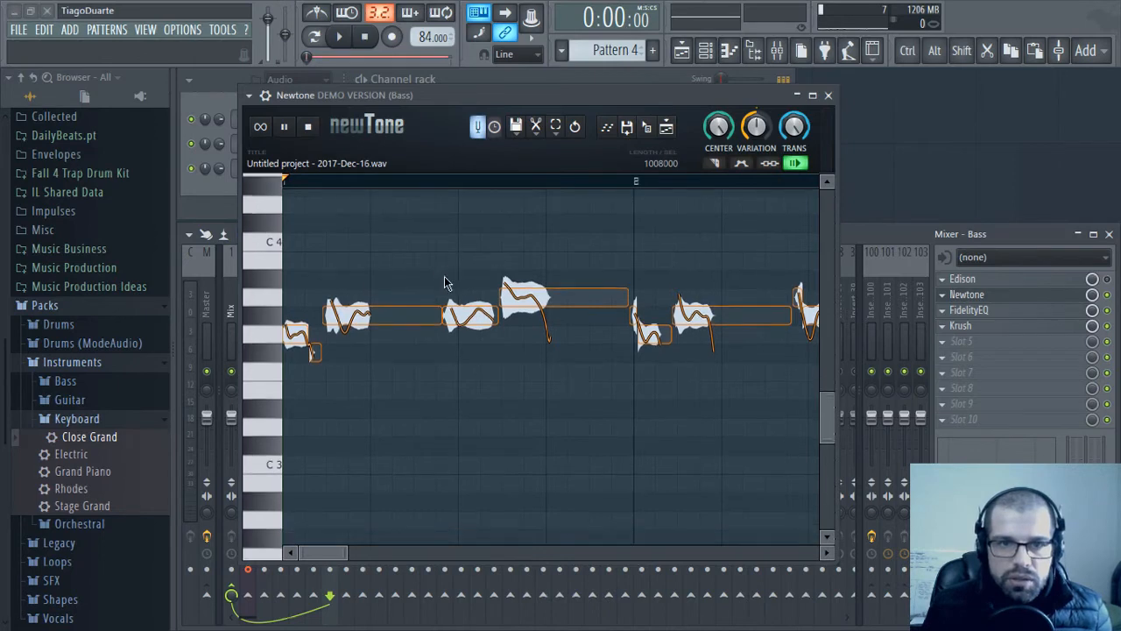
{"action": "double_click", "coordinate": [348, 318]}
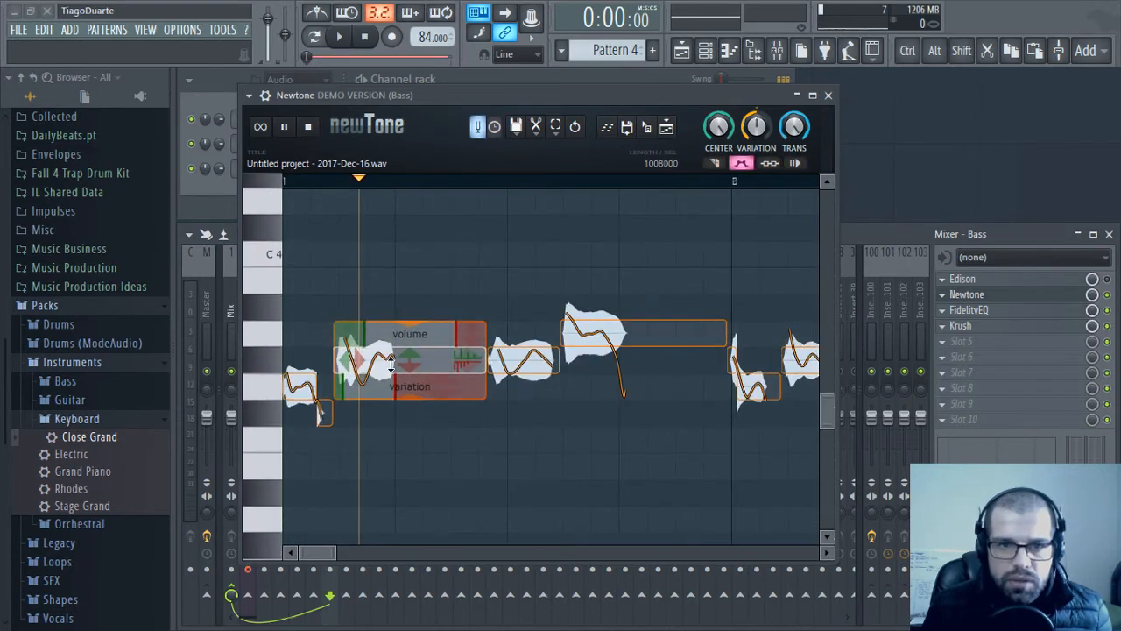
{"action": "left_click_drag", "start_coordinate": [414, 359], "coordinate": [411, 384]}
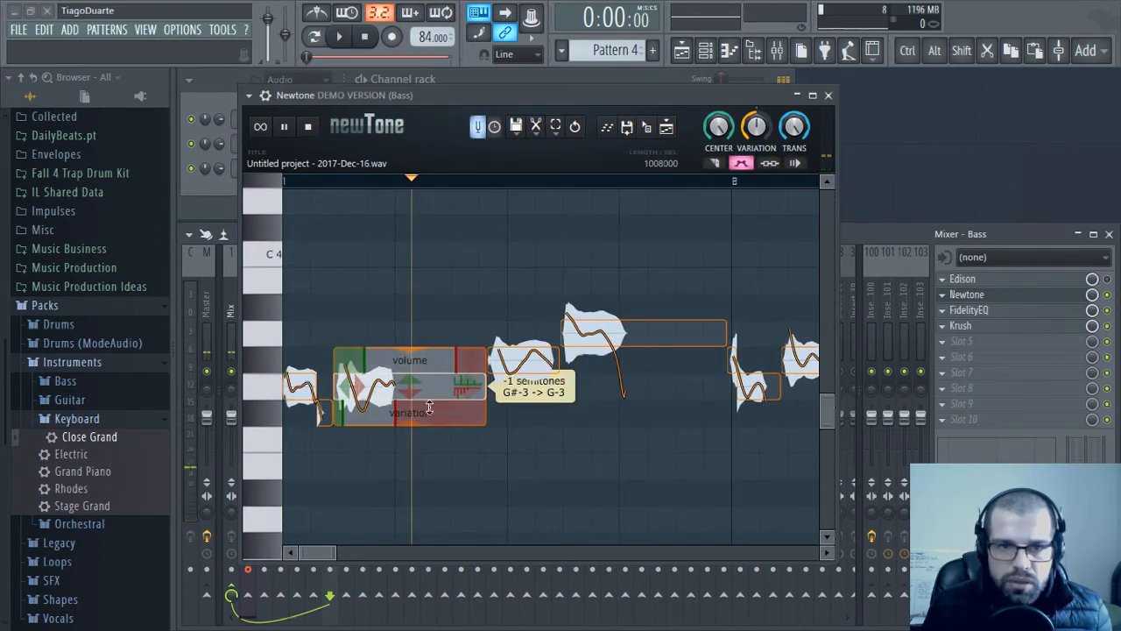
{"action": "left_click", "coordinate": [284, 129]}
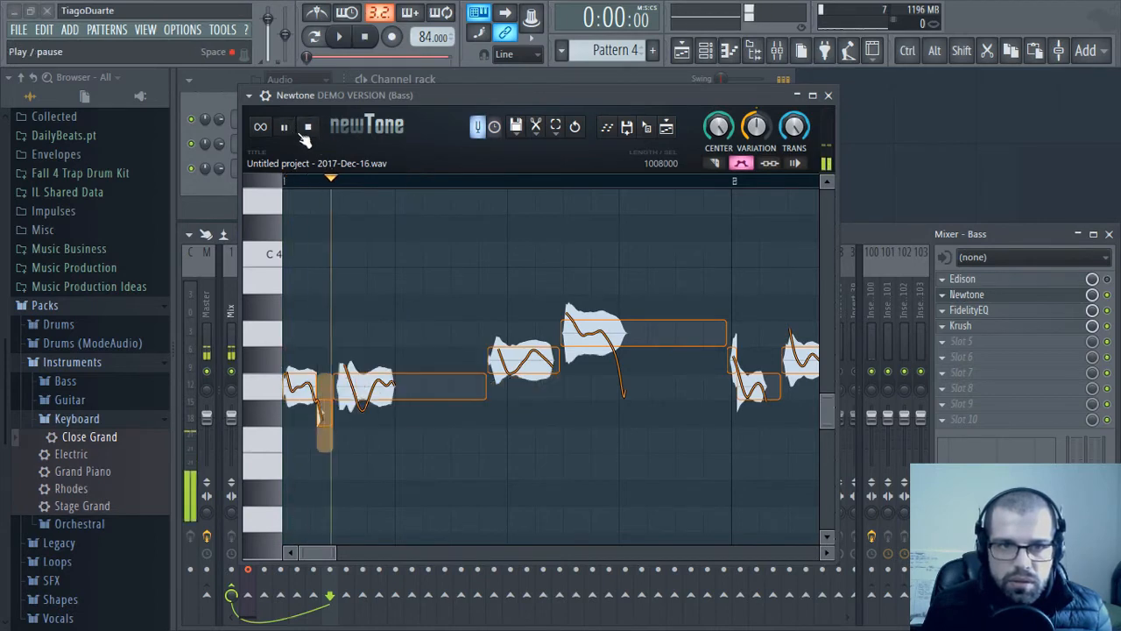
{"action": "left_click", "coordinate": [308, 129]}
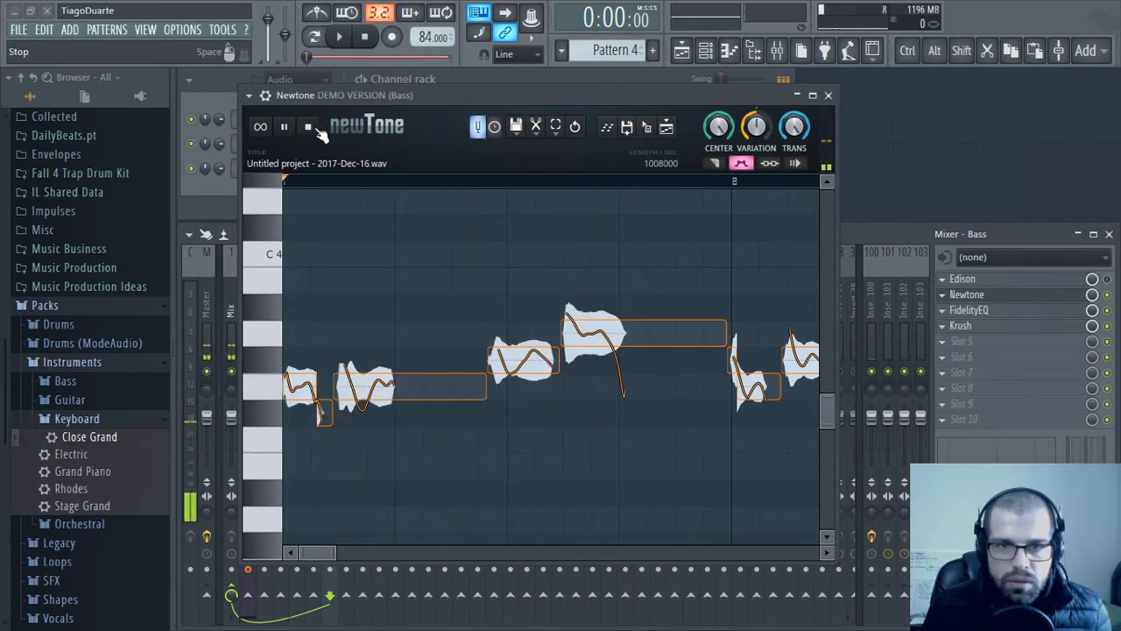
Lower the note just before bar 1's final A3 note to G3, audition the A3 note and play the bar from the start
{"action": "mouse_move", "coordinate": [589, 331]}
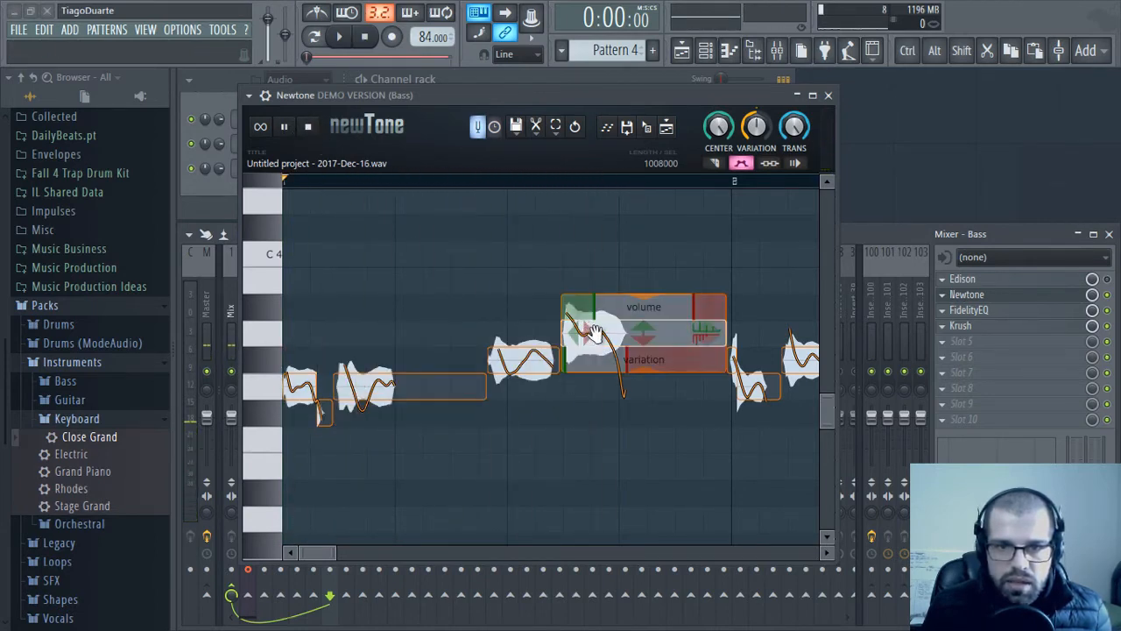
{"action": "left_click_drag", "start_coordinate": [518, 363], "coordinate": [519, 375]}
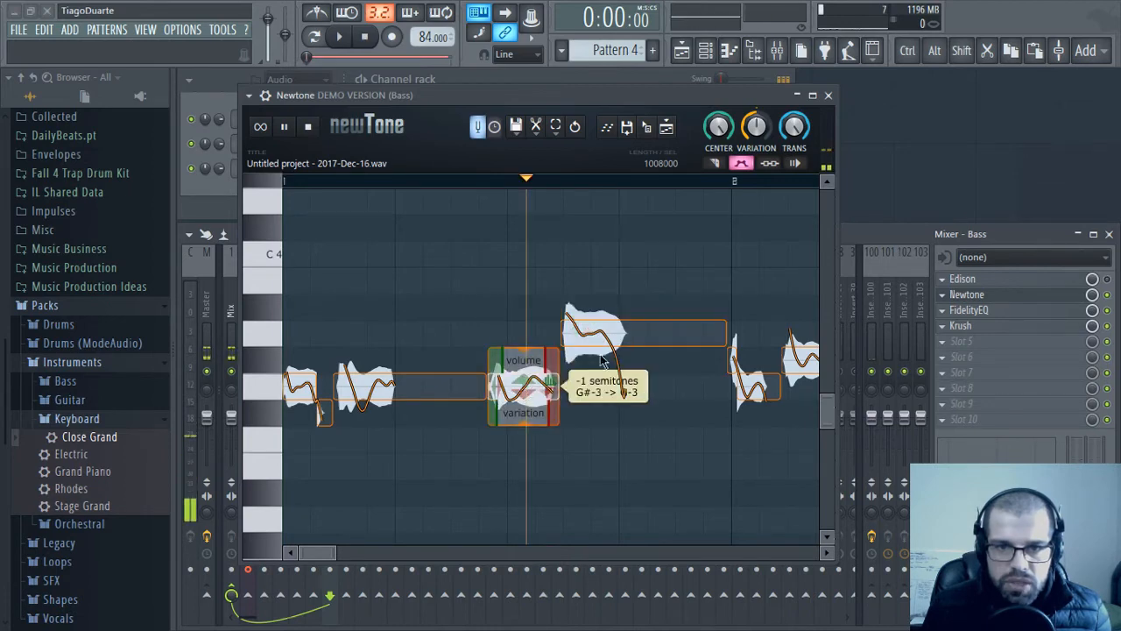
{"action": "left_click", "coordinate": [639, 329]}
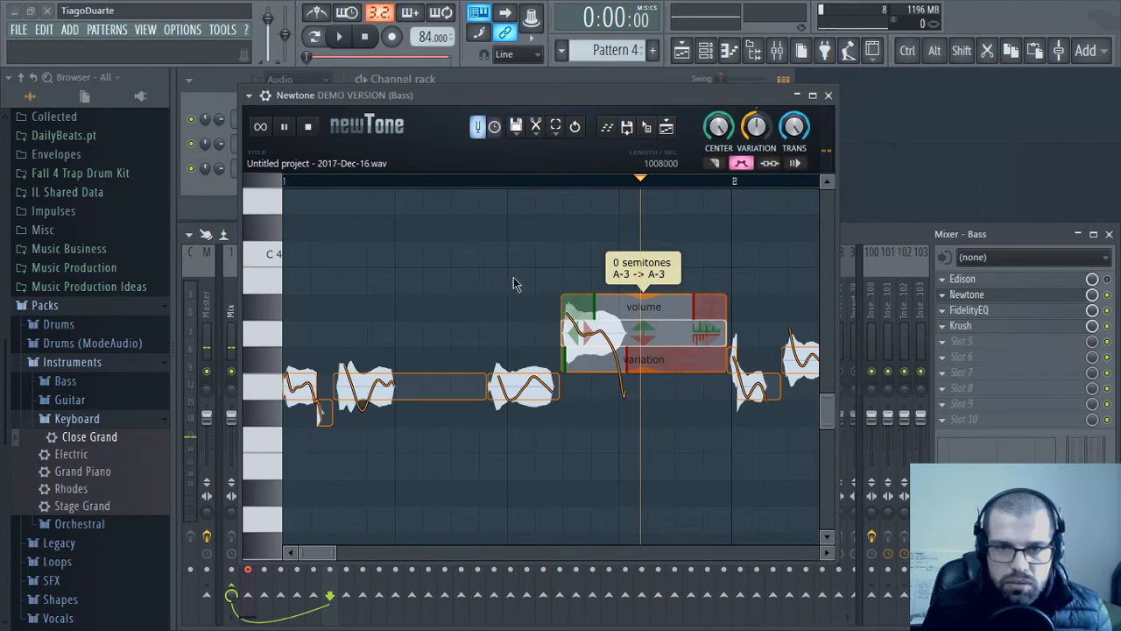
{"action": "left_click", "coordinate": [309, 128]}
{"action": "left_click", "coordinate": [286, 128]}
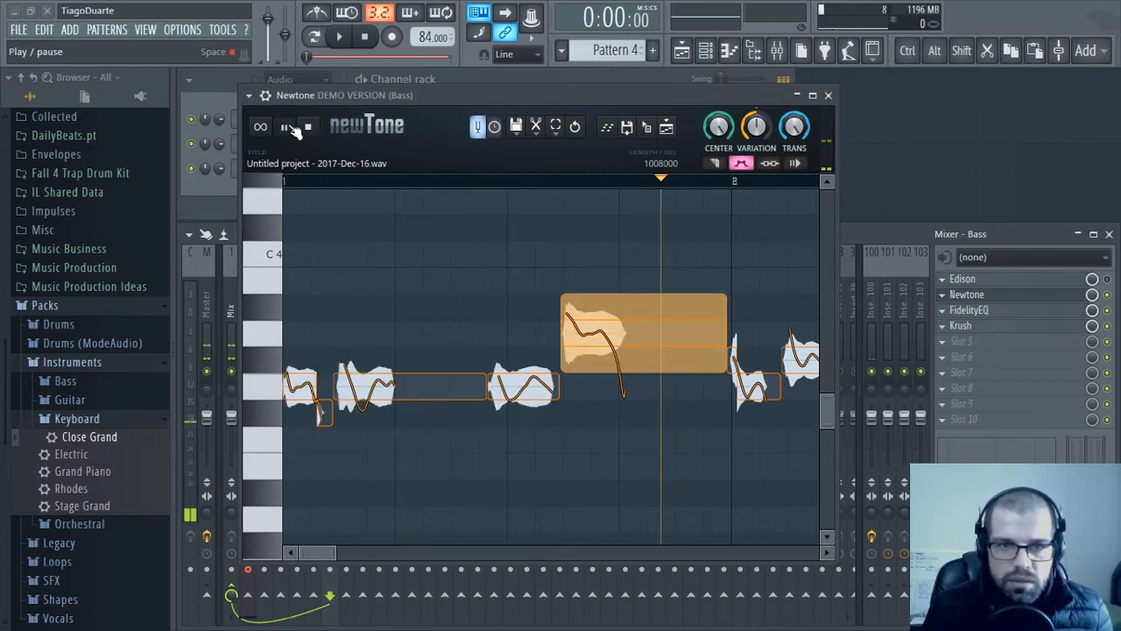
{"action": "left_click", "coordinate": [309, 129]}
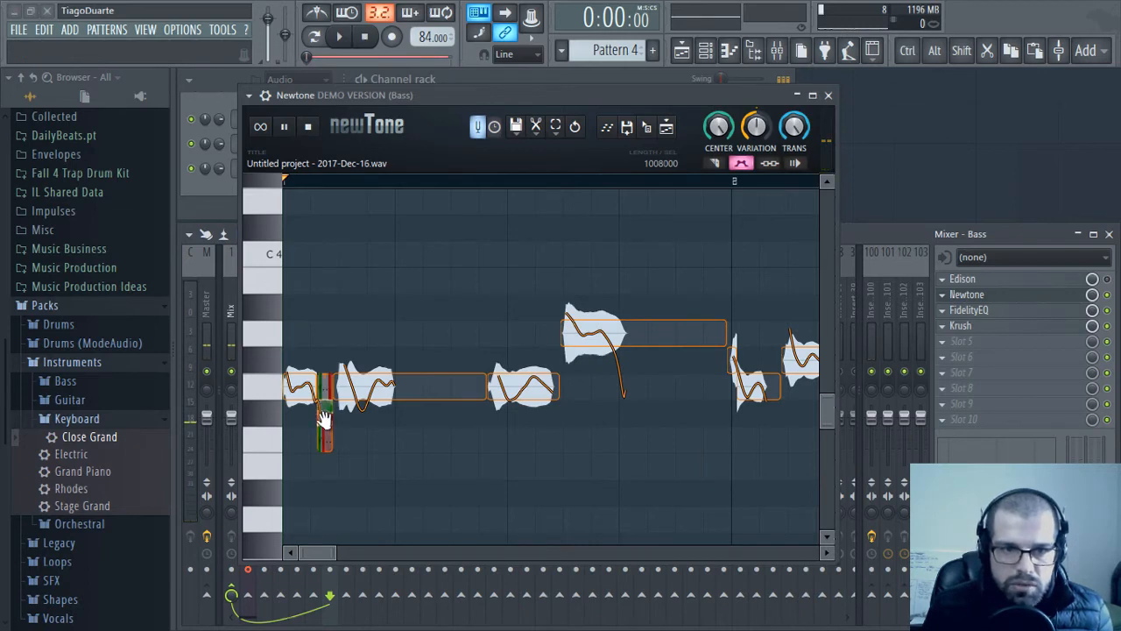
Raise the short tail of bar 1's first note to G3 and turn Newtone's Variation down to 19%
{"action": "left_click_drag", "start_coordinate": [326, 421], "coordinate": [331, 397]}
{"action": "left_click", "coordinate": [309, 128]}
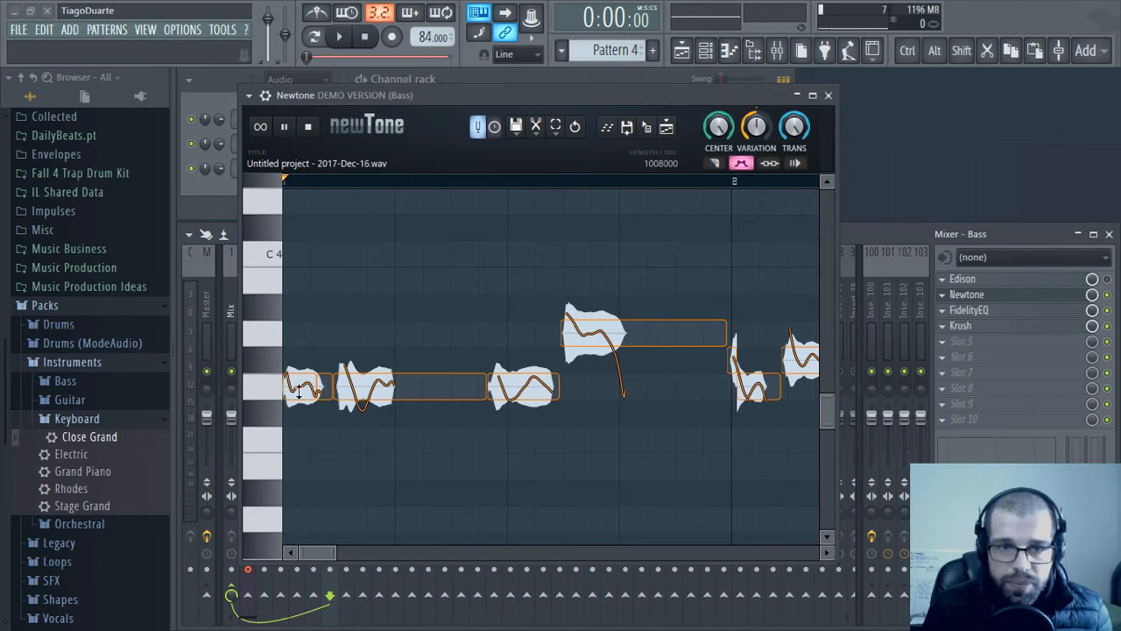
{"action": "left_click_drag", "start_coordinate": [750, 143], "coordinate": [750, 206]}
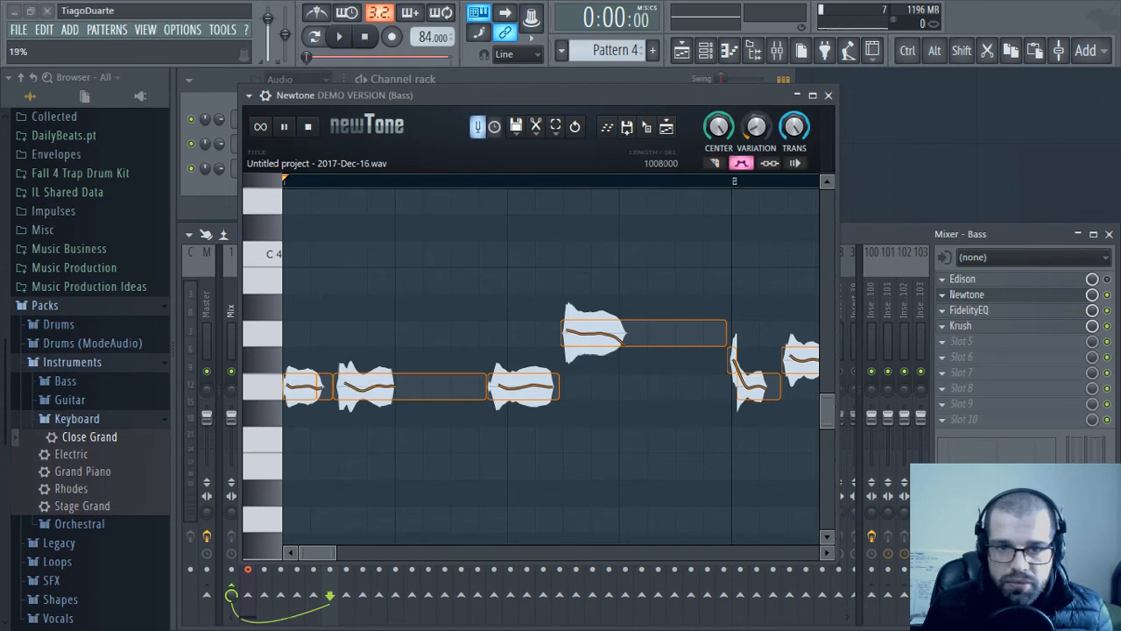
{"action": "key", "text": "space"}
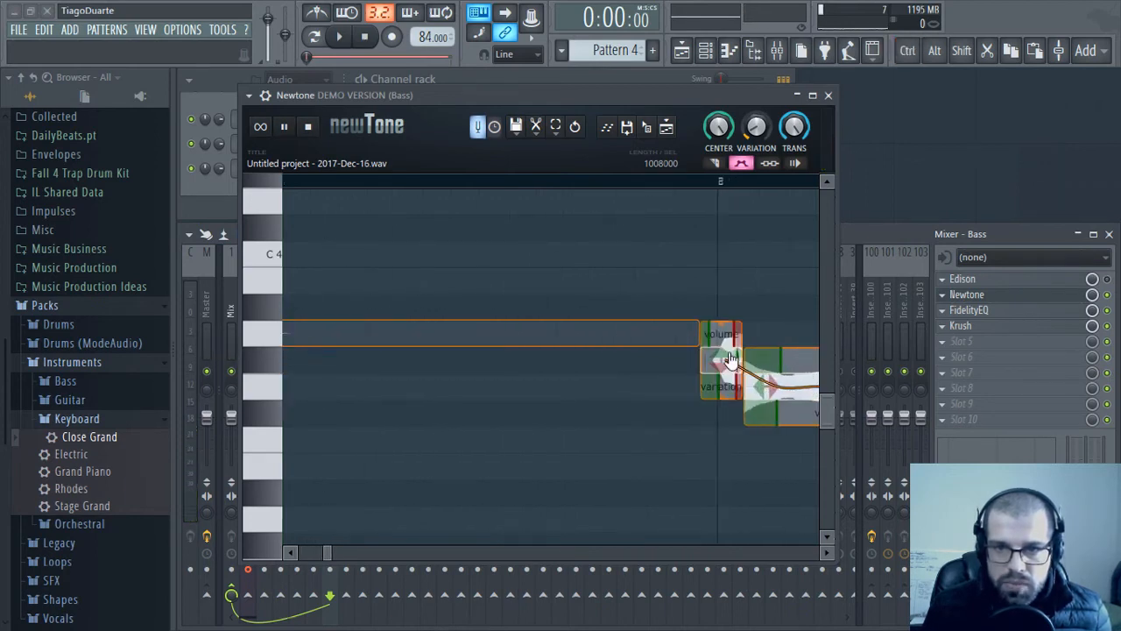
Lower the short attack note at the start of bar 2 by one semitone to G3
{"action": "left_click_drag", "start_coordinate": [727, 357], "coordinate": [727, 384]}
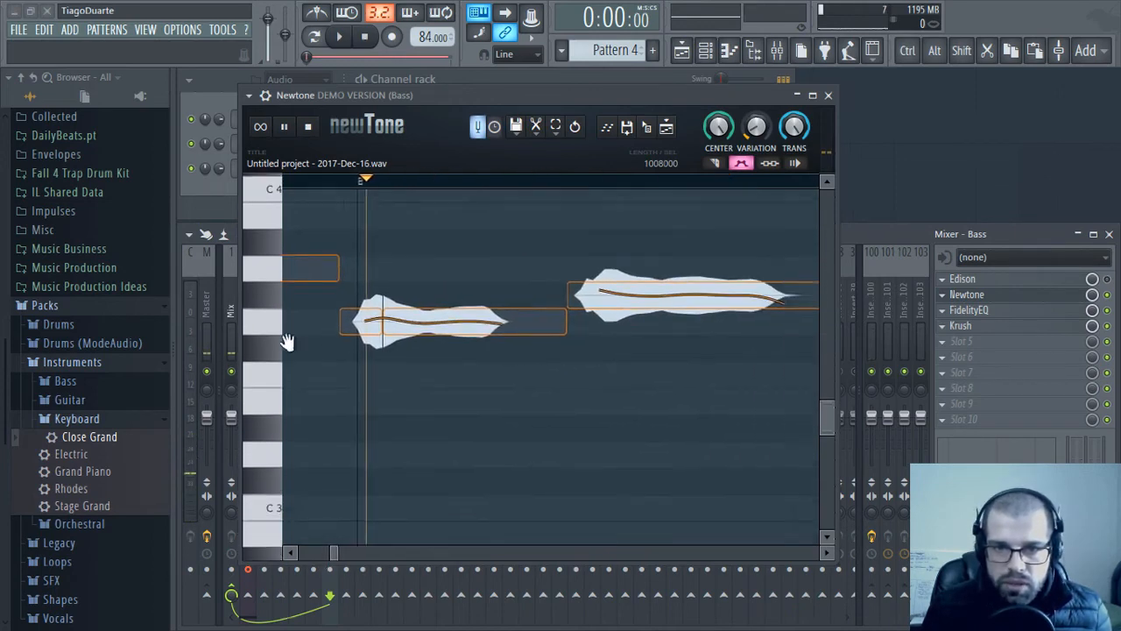
{"action": "mouse_move", "coordinate": [619, 313]}
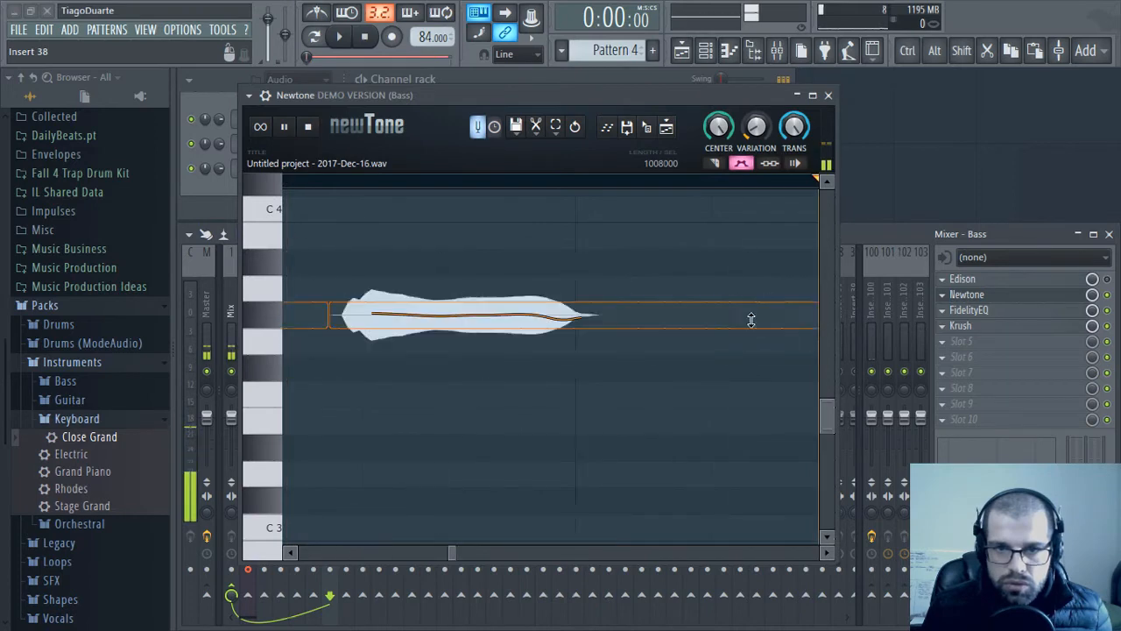
{"action": "scroll", "coordinate": [506, 419], "scroll_direction": "down", "scroll_amount": 3}
{"action": "scroll", "coordinate": [498, 394], "scroll_direction": "up", "scroll_amount": 3}
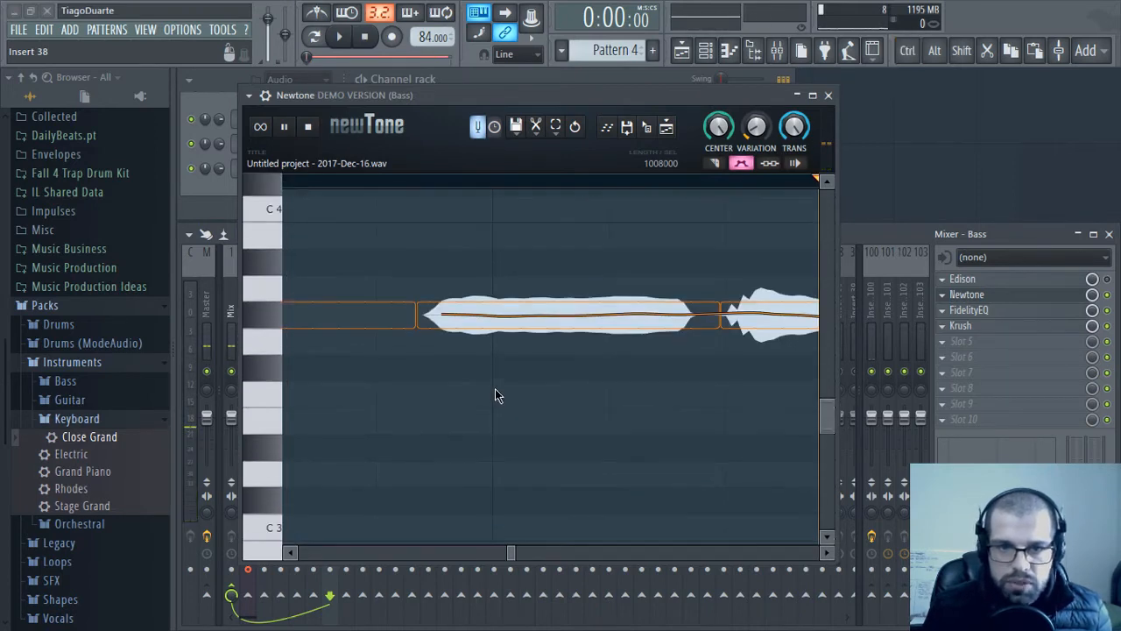
{"action": "scroll", "coordinate": [495, 396], "scroll_direction": "down", "scroll_amount": 4}
{"action": "scroll", "coordinate": [500, 409], "scroll_direction": "down", "scroll_amount": 2}
{"action": "left_click_drag", "start_coordinate": [532, 552], "coordinate": [301, 560]}
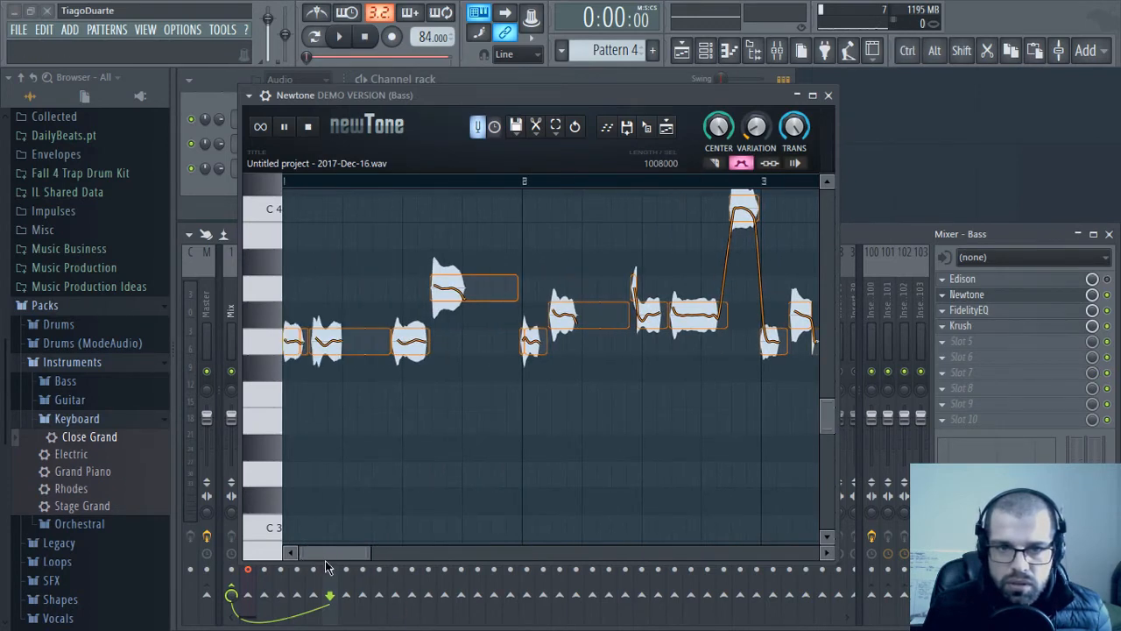
Lower the three G#3 notes and the short A3 slice in bar 2 to G3, and play the result
{"action": "mouse_move", "coordinate": [580, 312]}
{"action": "left_click_drag", "start_coordinate": [592, 312], "coordinate": [592, 339]}
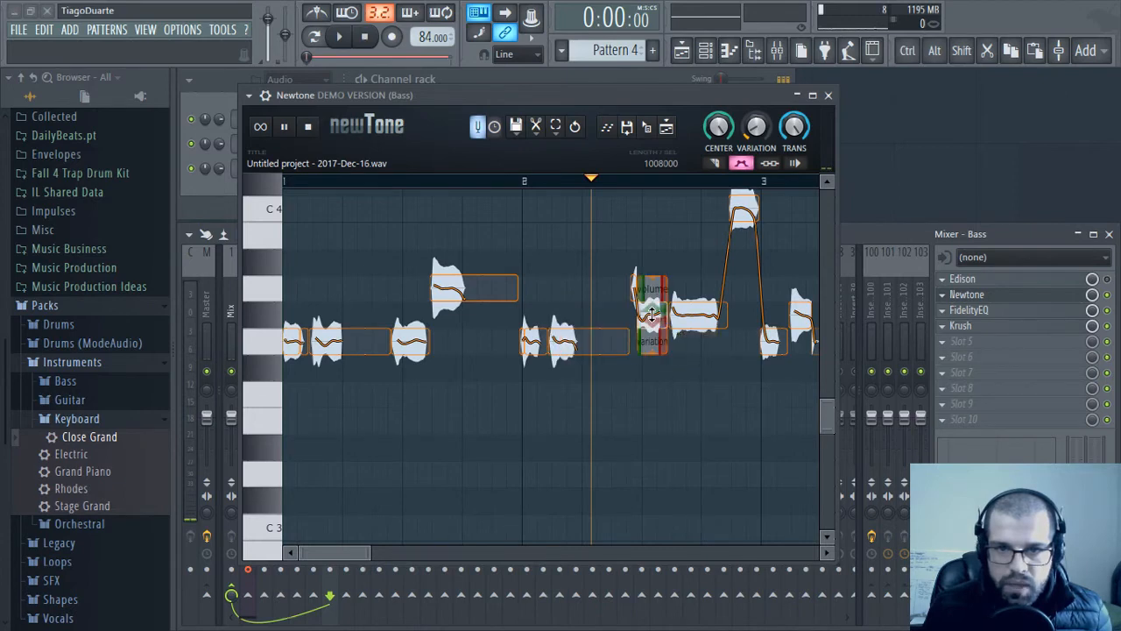
{"action": "left_click_drag", "start_coordinate": [653, 312], "coordinate": [698, 340]}
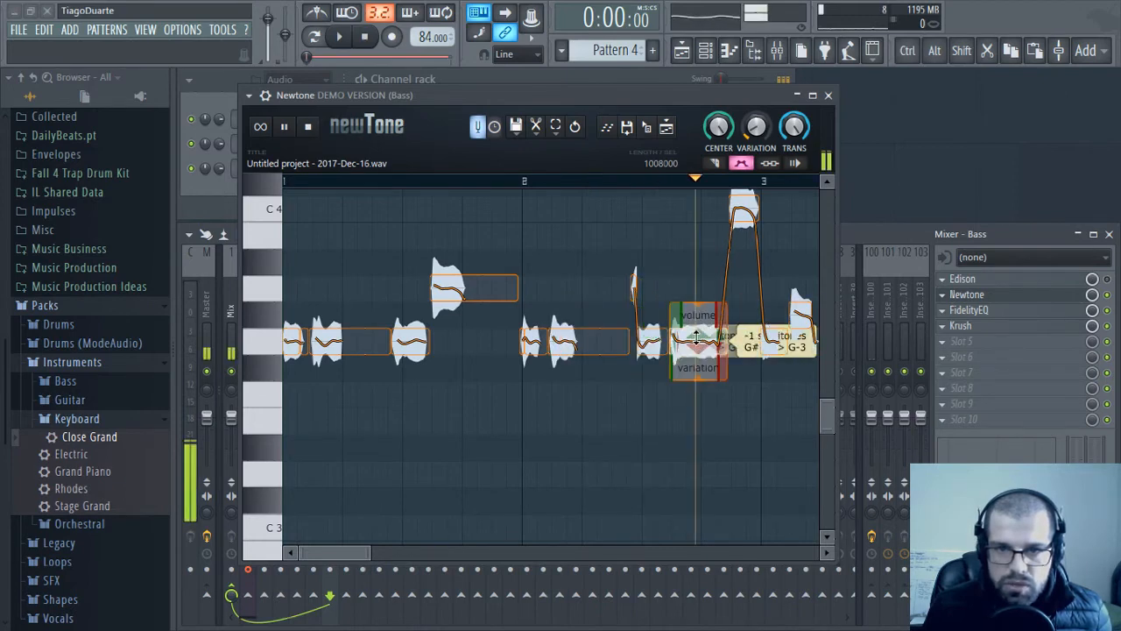
{"action": "left_click", "coordinate": [633, 282]}
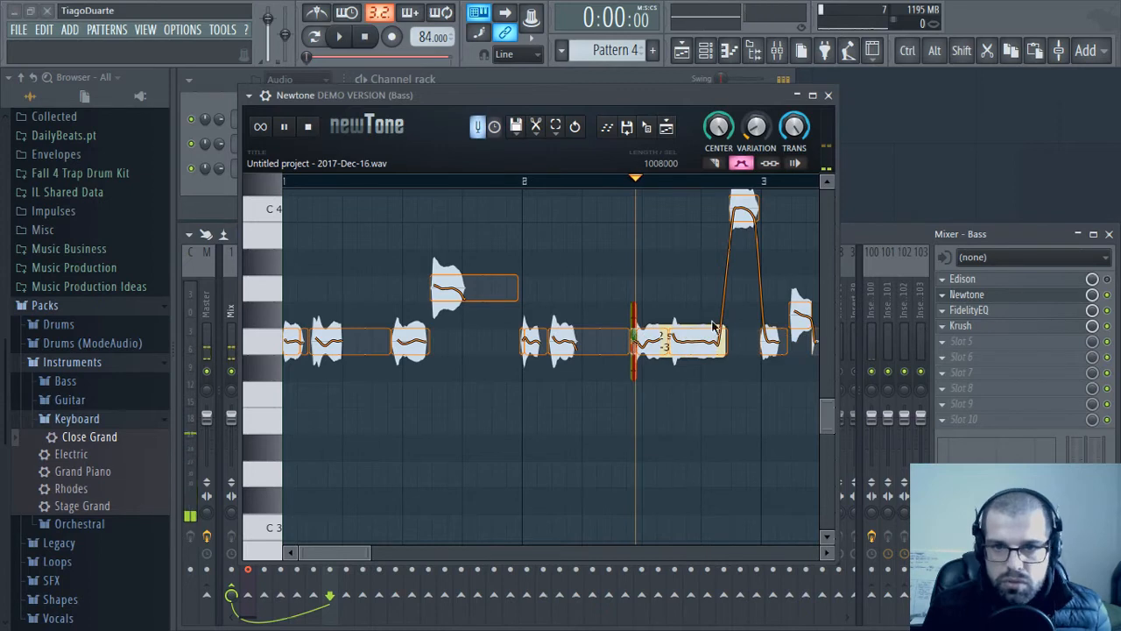
{"action": "left_click", "coordinate": [286, 129]}
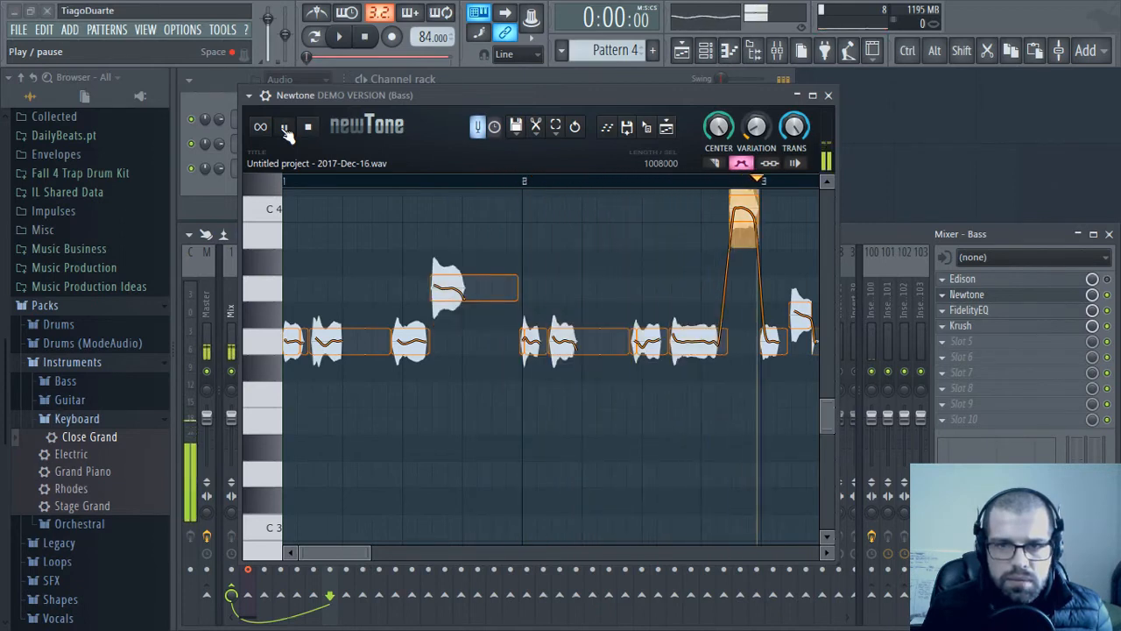
In bar 3, lower the second note to G3 and raise the last to A3; lower bar 4's second note and align its tail to G3
{"action": "left_click_drag", "start_coordinate": [670, 270], "coordinate": [378, 284]}
{"action": "left_click_drag", "start_coordinate": [505, 321], "coordinate": [508, 349]}
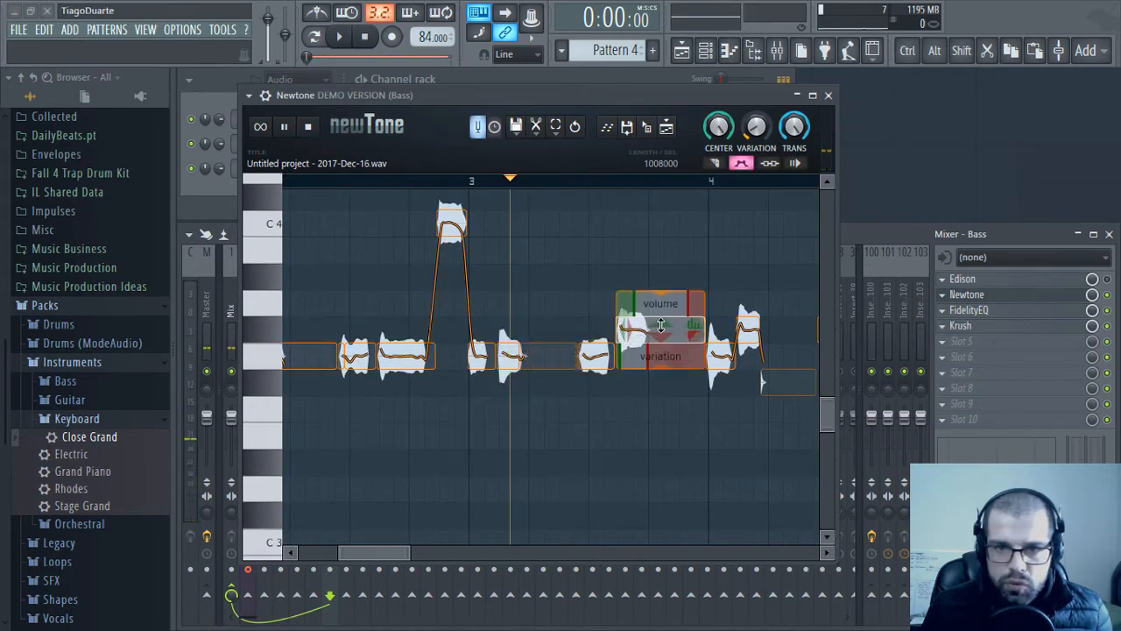
{"action": "left_click_drag", "start_coordinate": [658, 329], "coordinate": [660, 307]}
{"action": "left_click_drag", "start_coordinate": [749, 341], "coordinate": [784, 378]}
{"action": "left_click", "coordinate": [779, 357]}
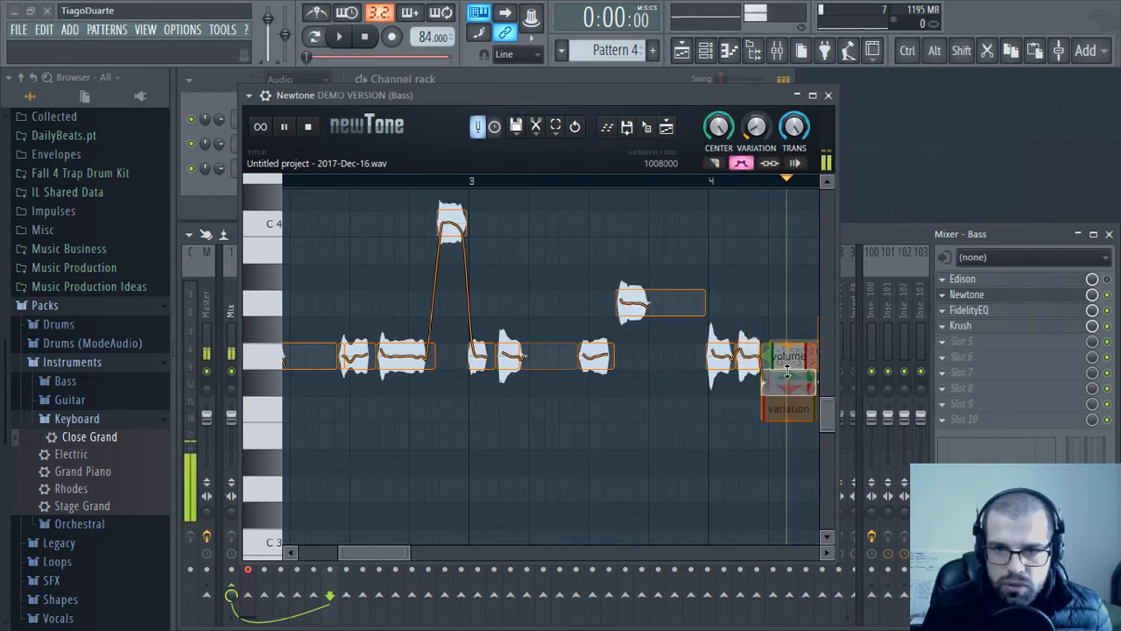
Lower the G#3 note in the middle of bar 4 to G3 and play from the start of that bar
{"action": "left_click_drag", "start_coordinate": [675, 402], "coordinate": [370, 386]}
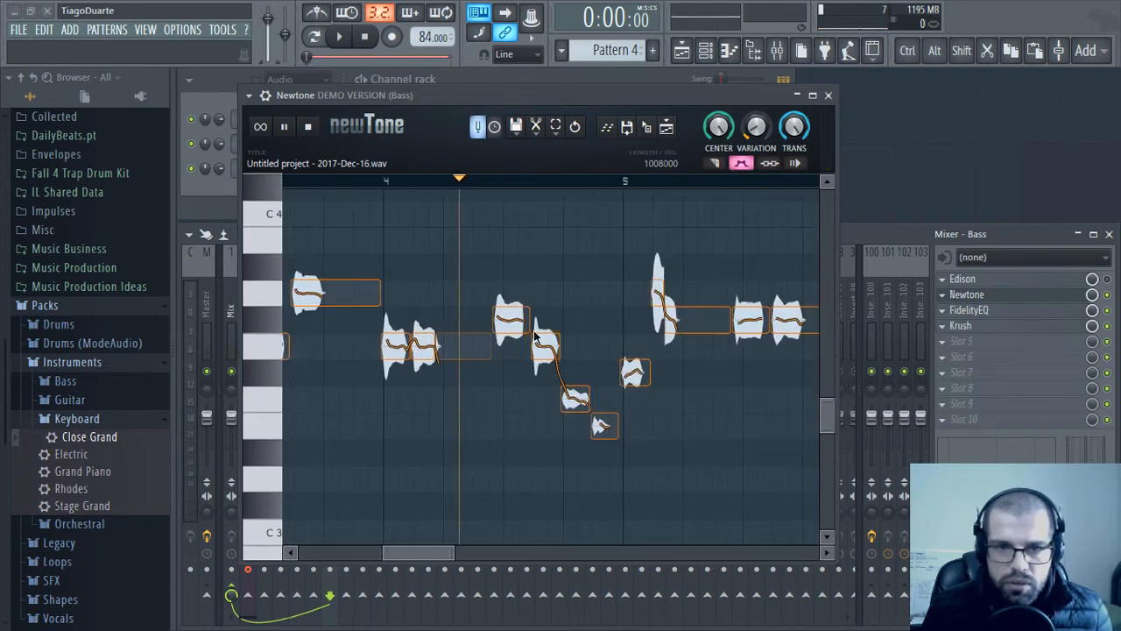
{"action": "left_click_drag", "start_coordinate": [512, 330], "coordinate": [509, 331]}
{"action": "left_click", "coordinate": [575, 401]}
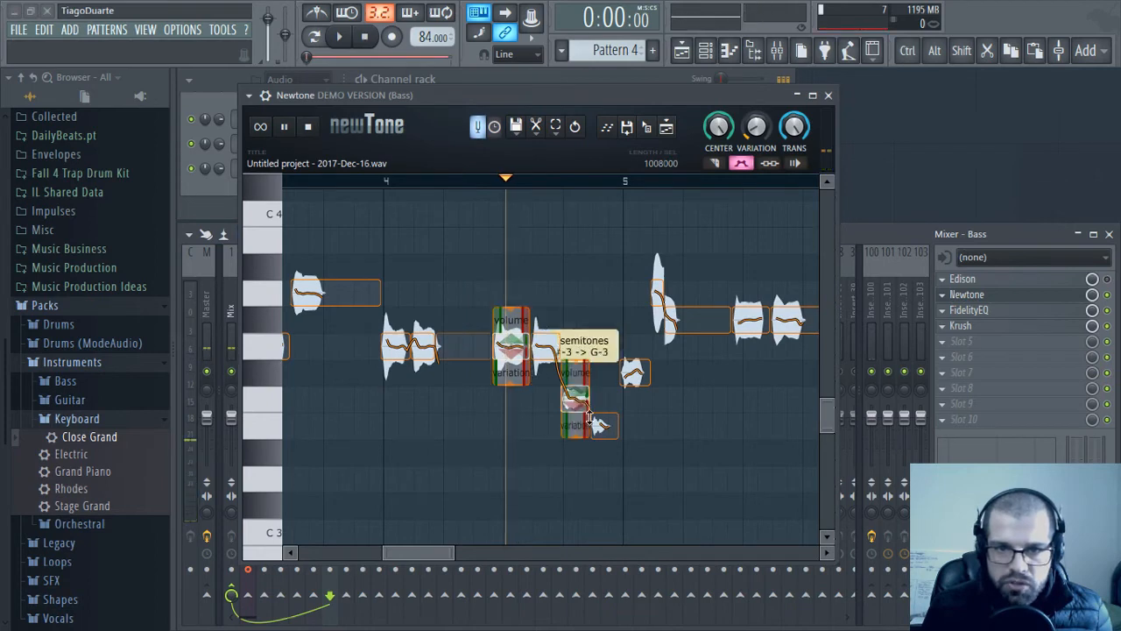
{"action": "left_click", "coordinate": [381, 180]}
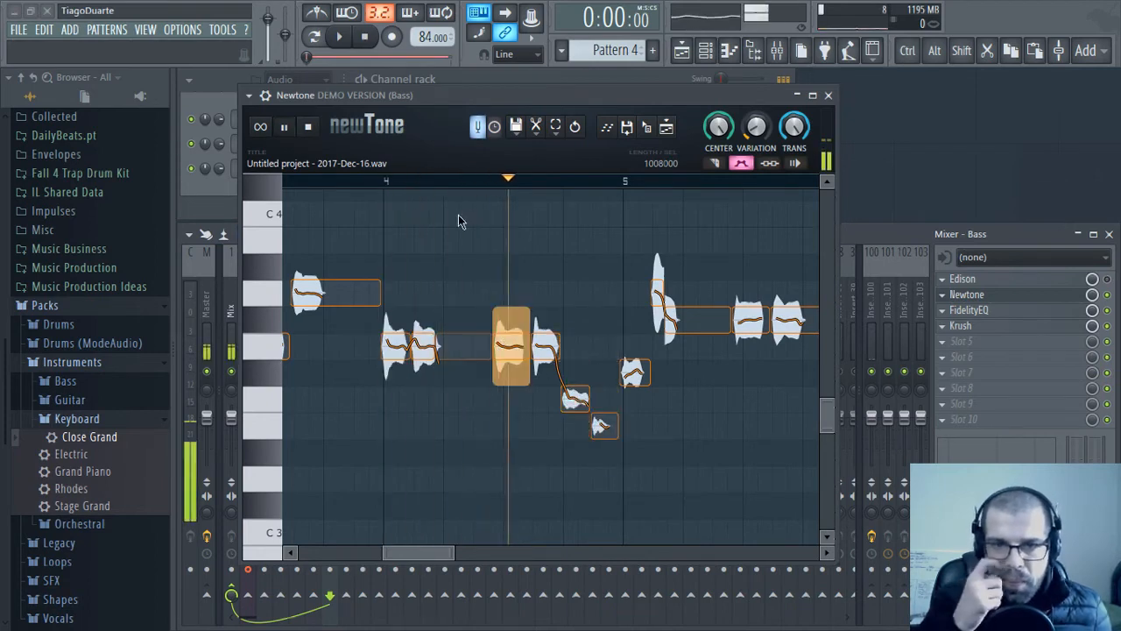
{"action": "key", "text": "space"}
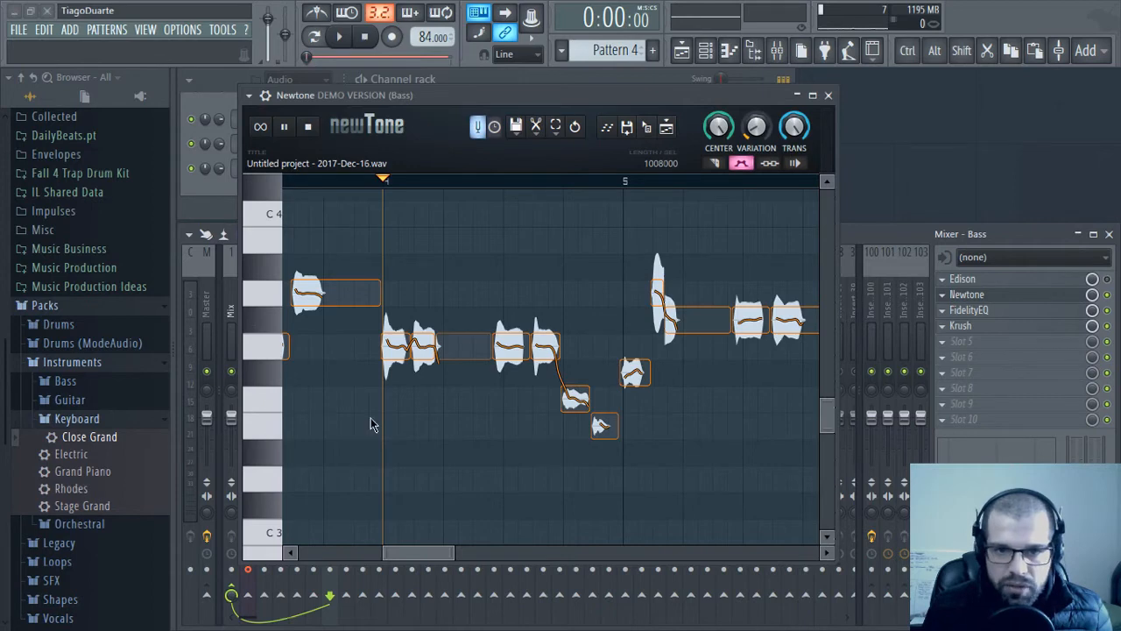
Move all the notes in bar 5 to G3, including the short A3 slice
{"action": "left_click_drag", "start_coordinate": [631, 372], "coordinate": [634, 347]}
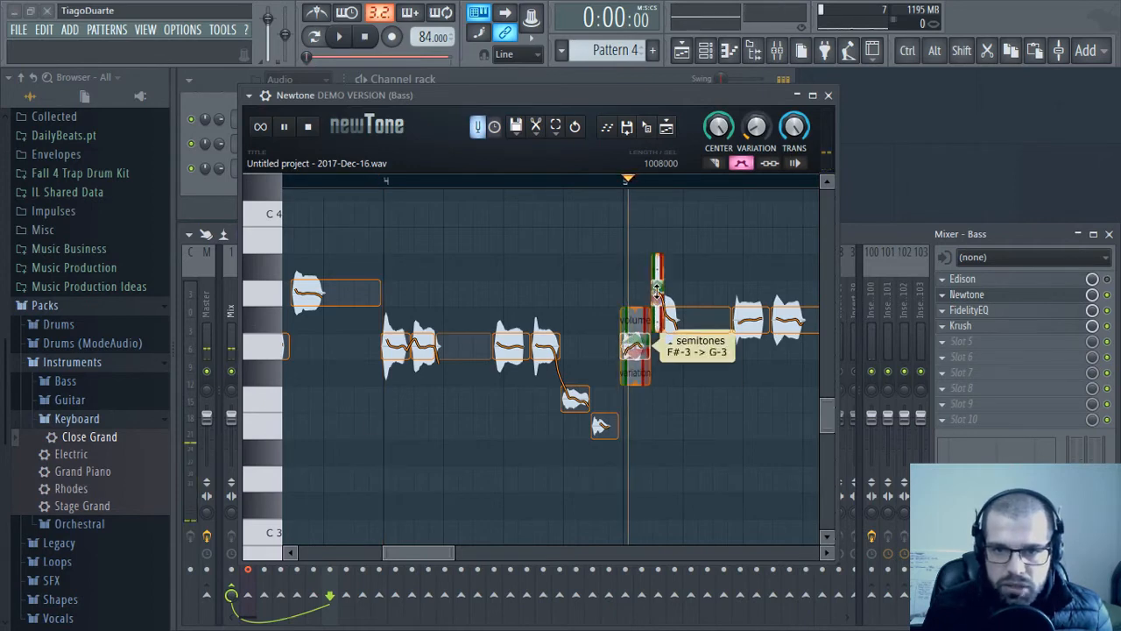
{"action": "left_click_drag", "start_coordinate": [659, 292], "coordinate": [693, 345]}
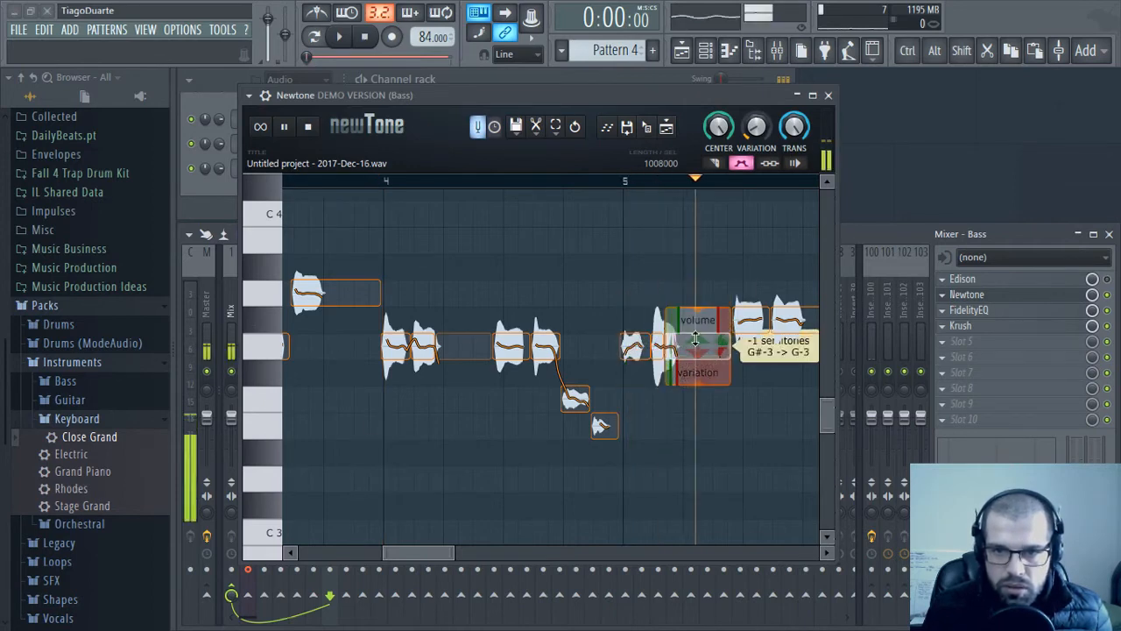
{"action": "left_click_drag", "start_coordinate": [749, 390], "coordinate": [438, 372]}
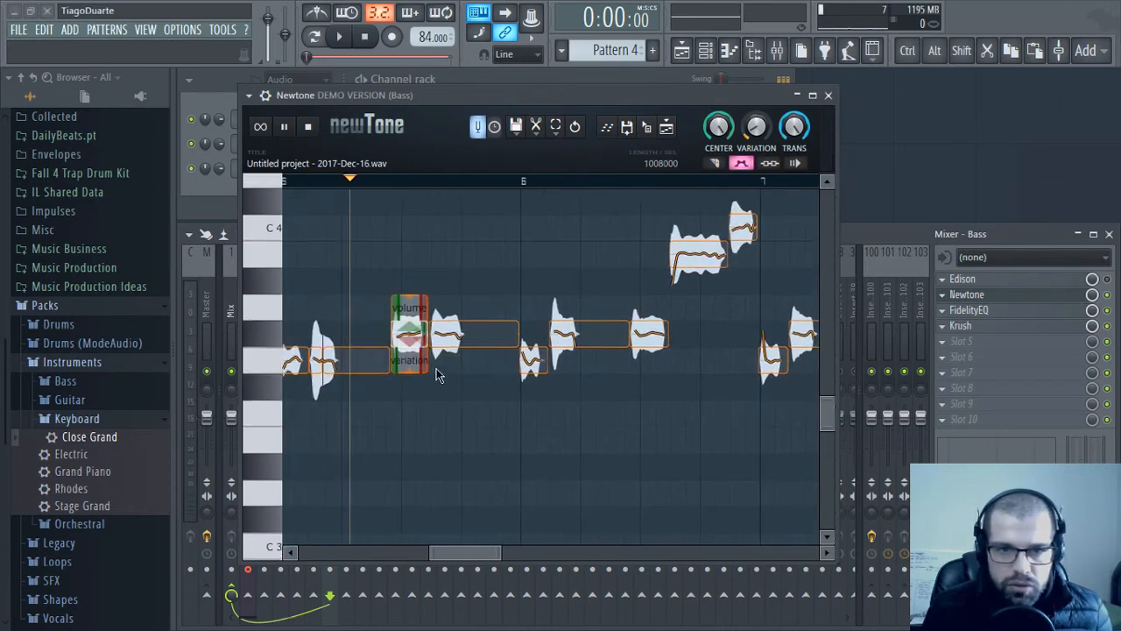
{"action": "left_click_drag", "start_coordinate": [392, 251], "coordinate": [480, 388]}
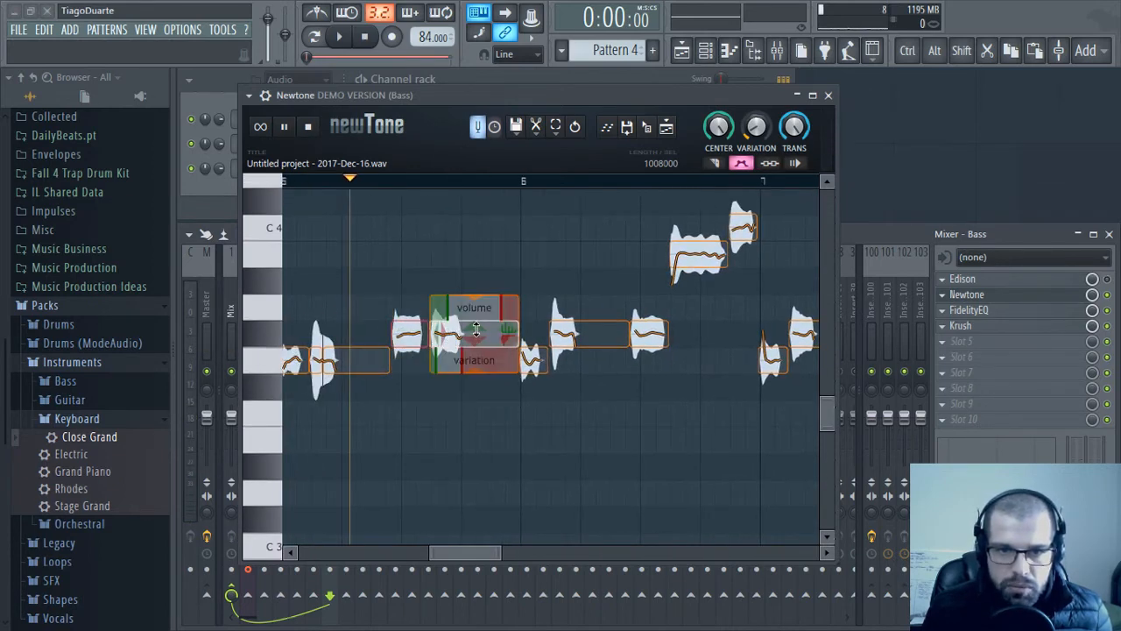
{"action": "left_click_drag", "start_coordinate": [476, 329], "coordinate": [476, 355]}
{"action": "left_click", "coordinate": [499, 260]}
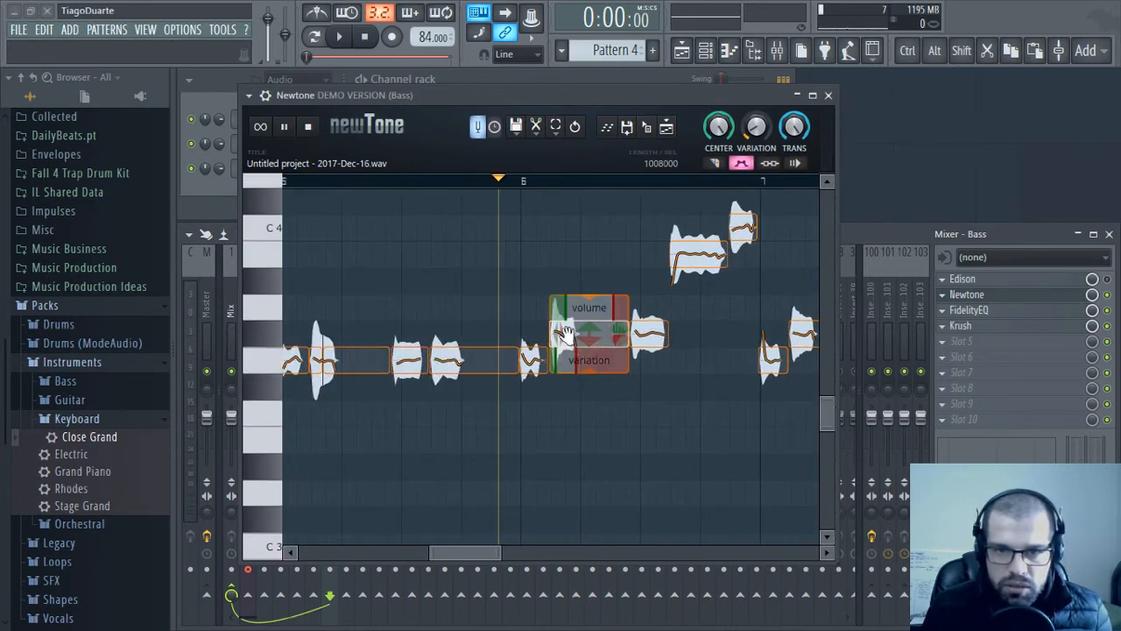
In bar 6, lower the second note to G3, raise the third to A3 and the fourth to C4, and play the bar
{"action": "left_click_drag", "start_coordinate": [591, 333], "coordinate": [592, 359]}
{"action": "left_click_drag", "start_coordinate": [650, 334], "coordinate": [649, 305]}
{"action": "left_click_drag", "start_coordinate": [698, 256], "coordinate": [698, 229]}
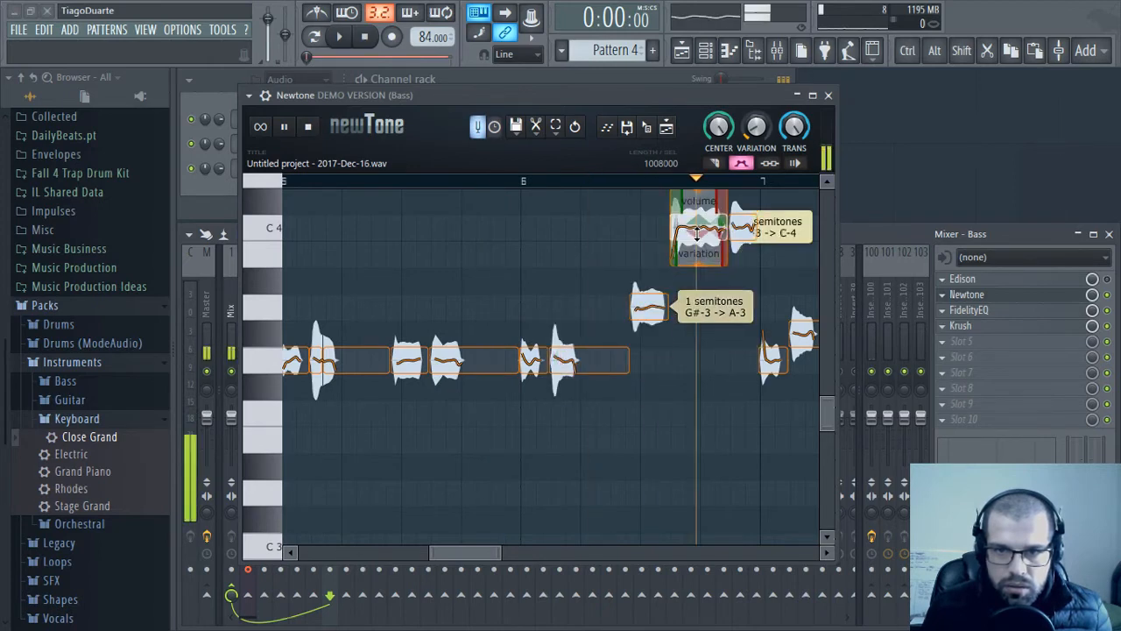
{"action": "left_click", "coordinate": [486, 245]}
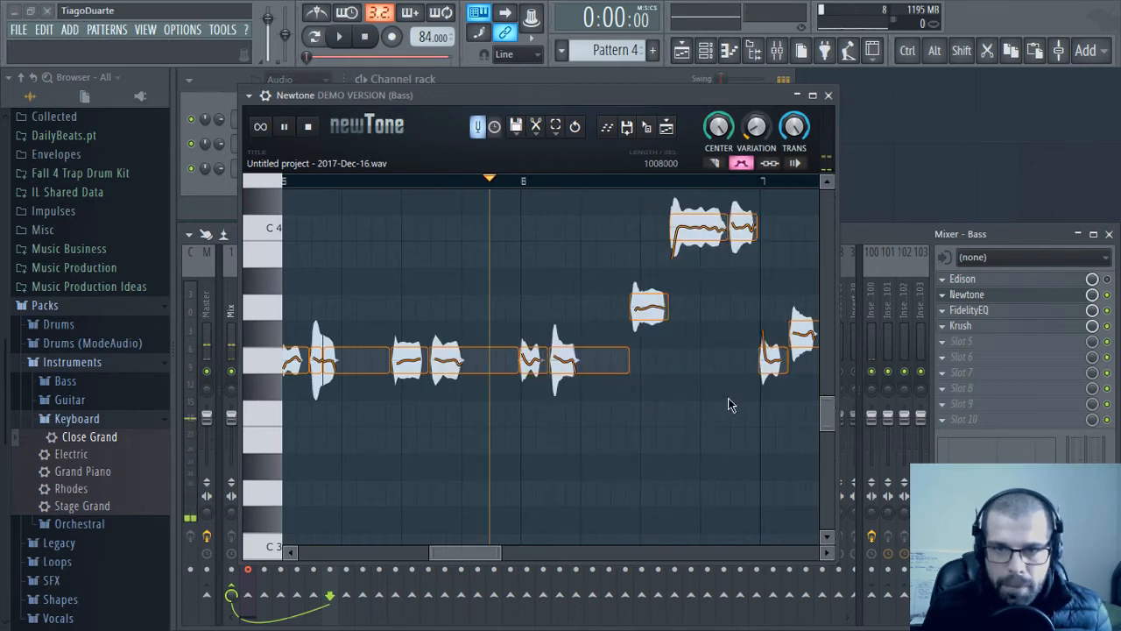
{"action": "mouse_move", "coordinate": [408, 330]}
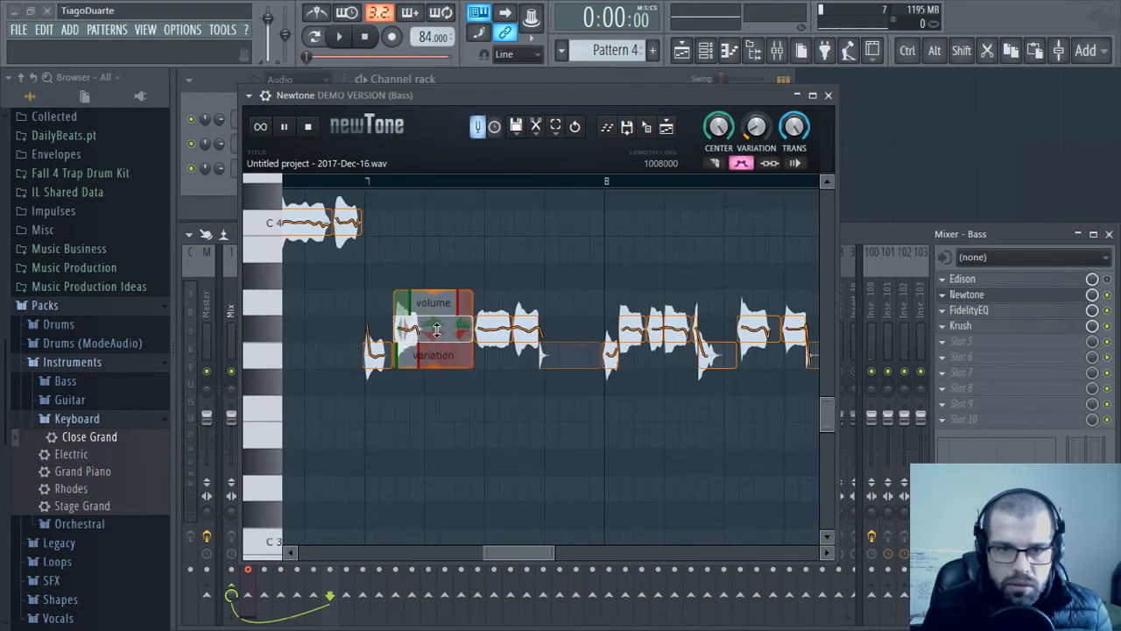
Lower the remaining G#3 notes in bar 7 and the first G#3 notes of bar 8 to G3
{"action": "left_click_drag", "start_coordinate": [437, 330], "coordinate": [436, 357]}
{"action": "left_click_drag", "start_coordinate": [493, 330], "coordinate": [492, 359]}
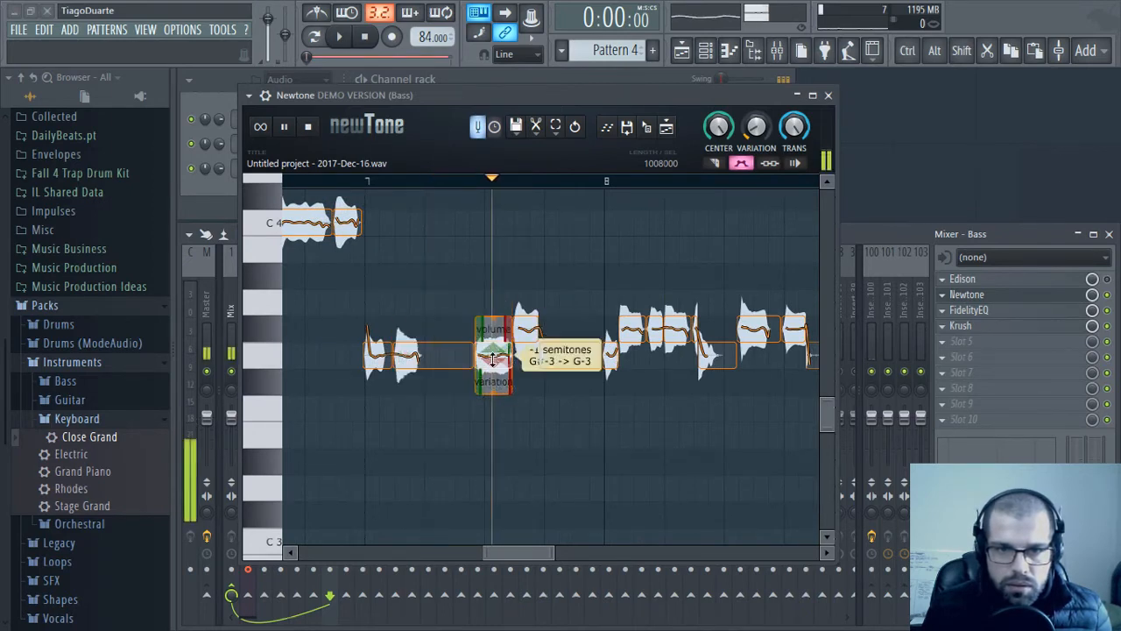
{"action": "left_click_drag", "start_coordinate": [692, 418], "coordinate": [587, 415]}
{"action": "left_click_drag", "start_coordinate": [519, 318], "coordinate": [561, 345]}
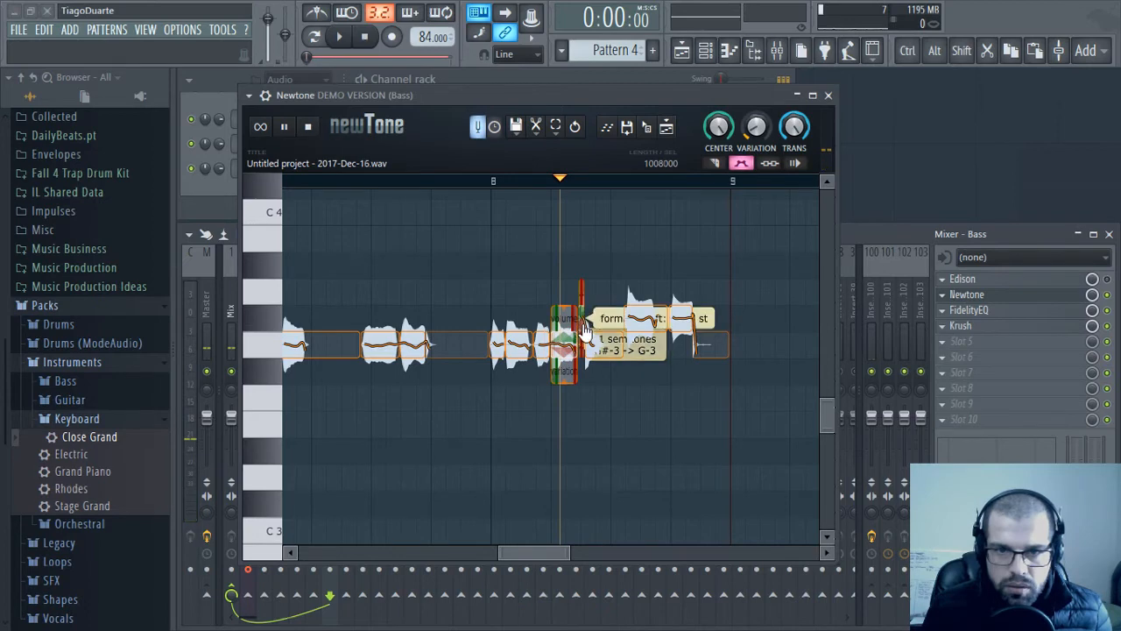
Lower the short G#3 slice in the middle of bar 8 and the bar's last two notes to G3
{"action": "scroll", "coordinate": [599, 385], "scroll_direction": "up", "scroll_amount": 5}
{"action": "scroll", "coordinate": [606, 413], "scroll_direction": "down", "scroll_amount": 5}
{"action": "scroll", "coordinate": [585, 403], "scroll_direction": "up", "scroll_amount": 3, "text": "ctrl"}
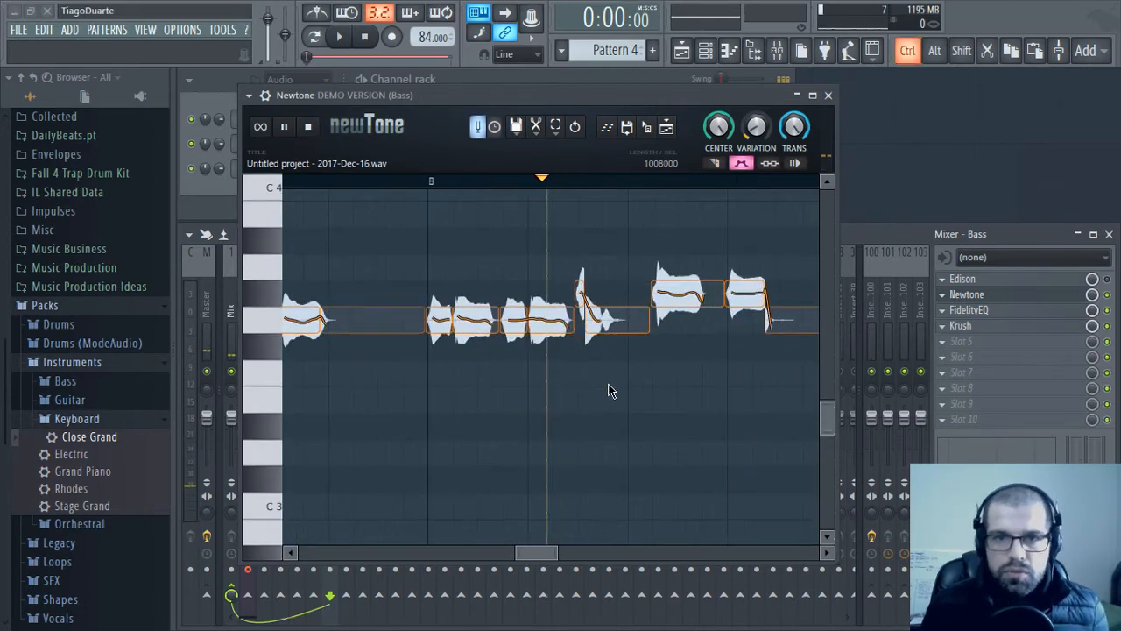
{"action": "scroll", "coordinate": [610, 403], "scroll_direction": "up", "scroll_amount": 2, "text": "ctrl"}
{"action": "left_click", "coordinate": [534, 317]}
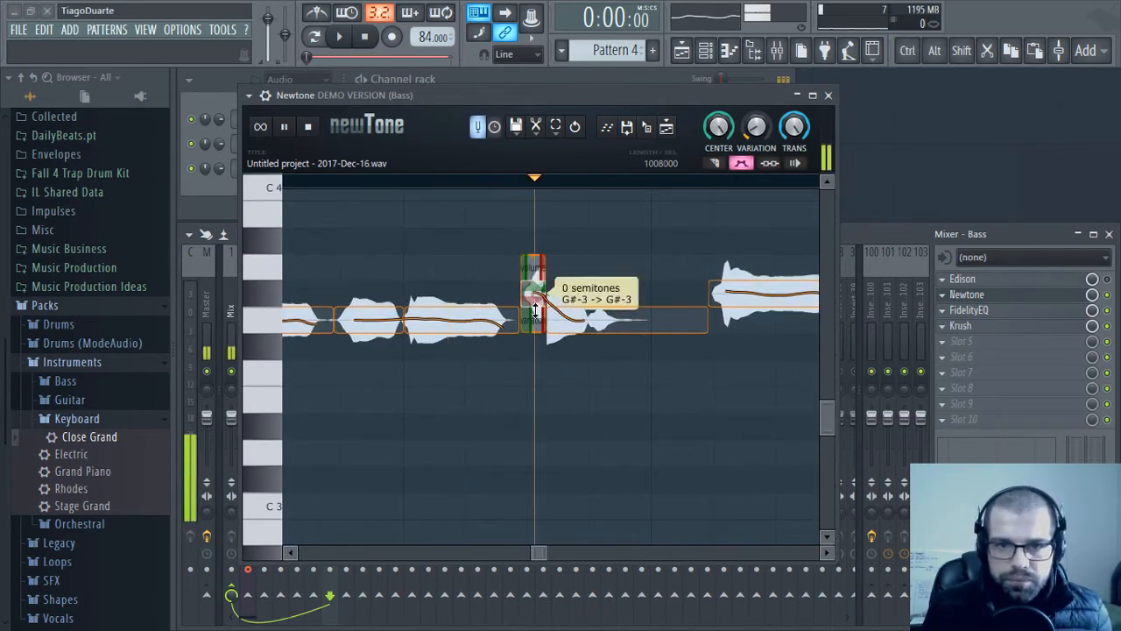
{"action": "scroll", "coordinate": [576, 393], "scroll_direction": "up", "scroll_amount": 3, "text": "ctrl"}
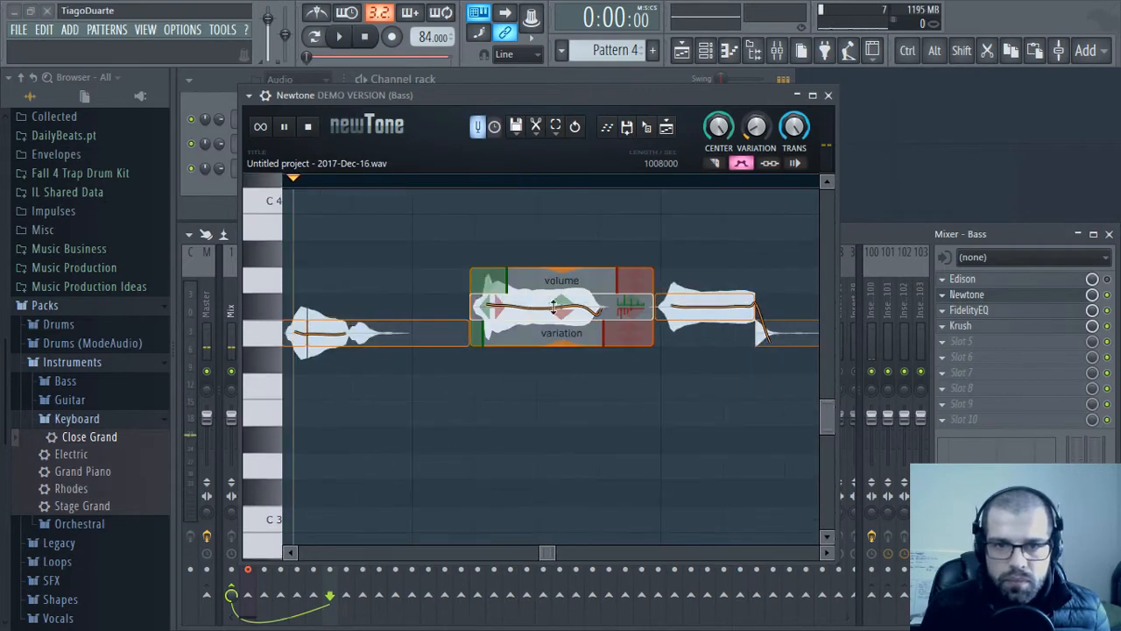
{"action": "left_click_drag", "start_coordinate": [570, 305], "coordinate": [570, 330]}
{"action": "left_click_drag", "start_coordinate": [710, 306], "coordinate": [710, 332]}
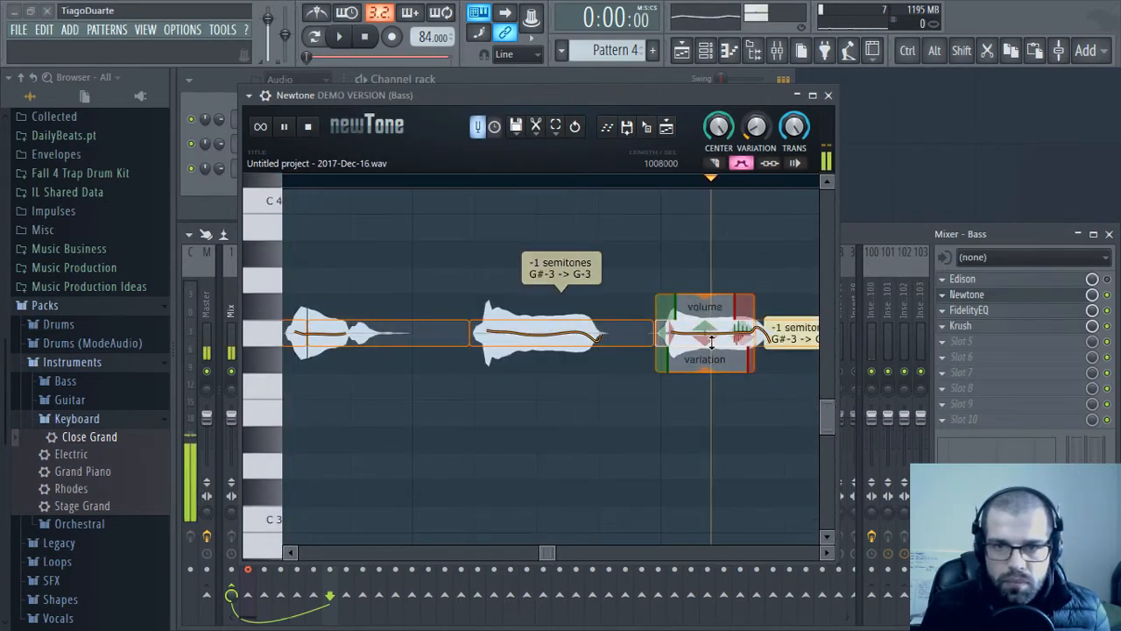
Play the whole corrected bass take from bar 1
{"action": "left_click_drag", "start_coordinate": [765, 431], "coordinate": [422, 430]}
{"action": "scroll", "coordinate": [518, 432], "scroll_direction": "down", "scroll_amount": 6, "text": "ctrl"}
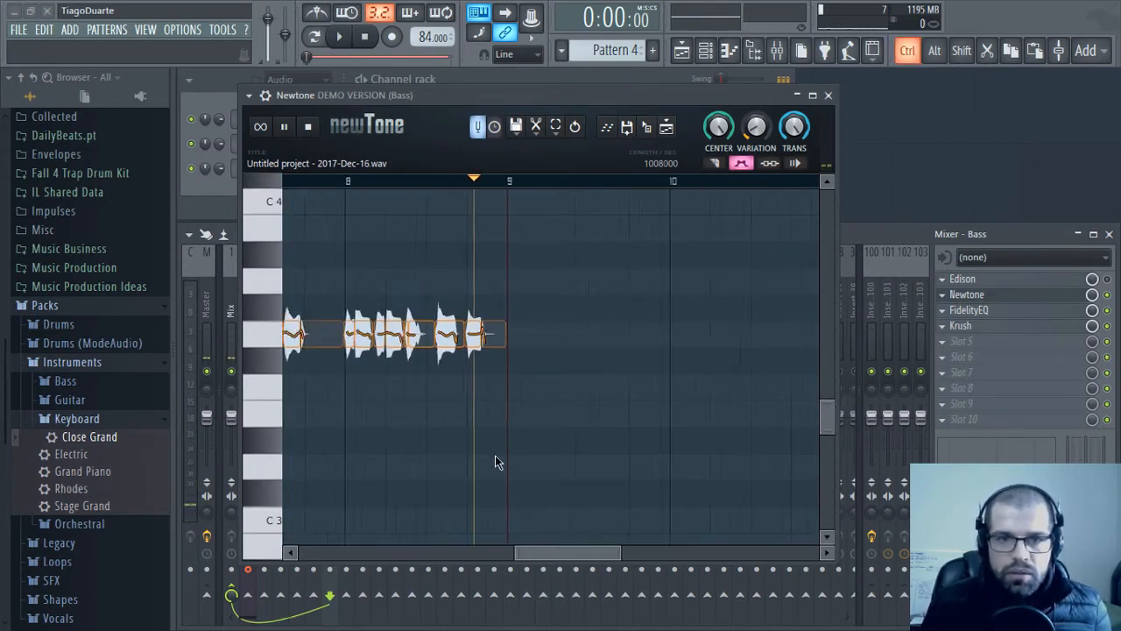
{"action": "left_click_drag", "start_coordinate": [597, 561], "coordinate": [418, 561]}
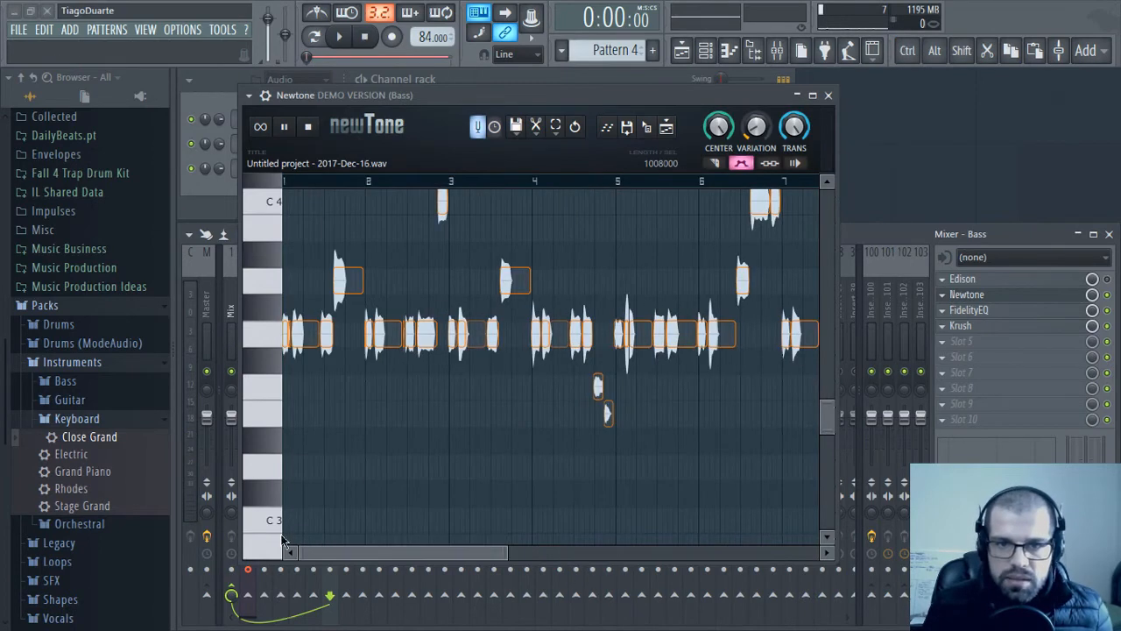
{"action": "scroll", "coordinate": [484, 442], "scroll_direction": "down", "scroll_amount": 2, "text": "ctrl"}
{"action": "scroll", "coordinate": [500, 436], "scroll_direction": "up", "scroll_amount": 2}
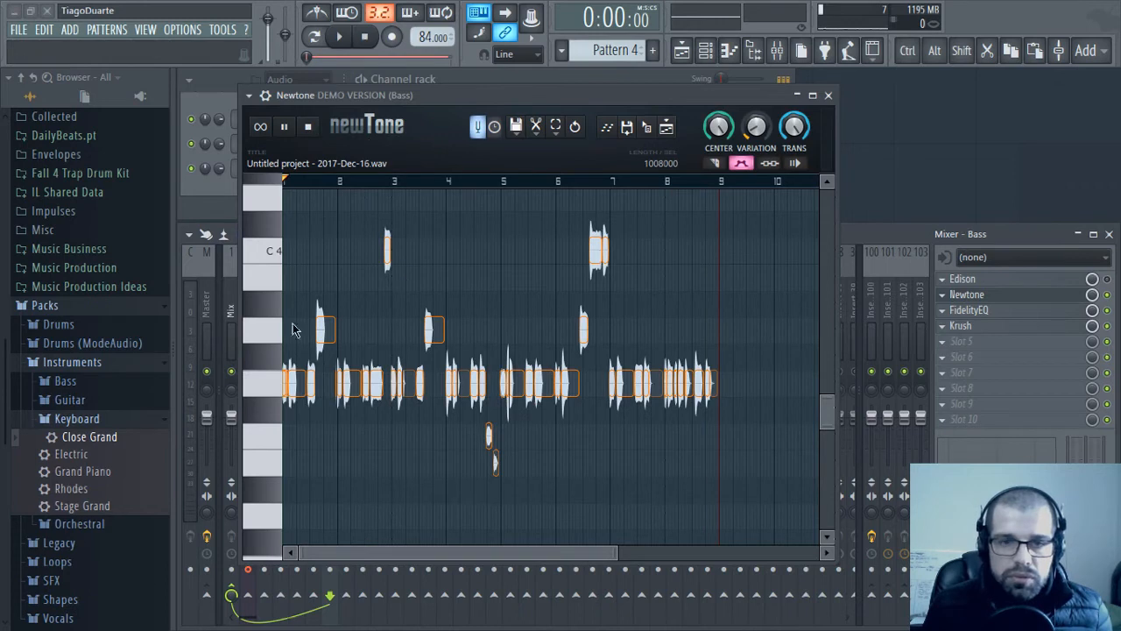
{"action": "key", "text": "space"}
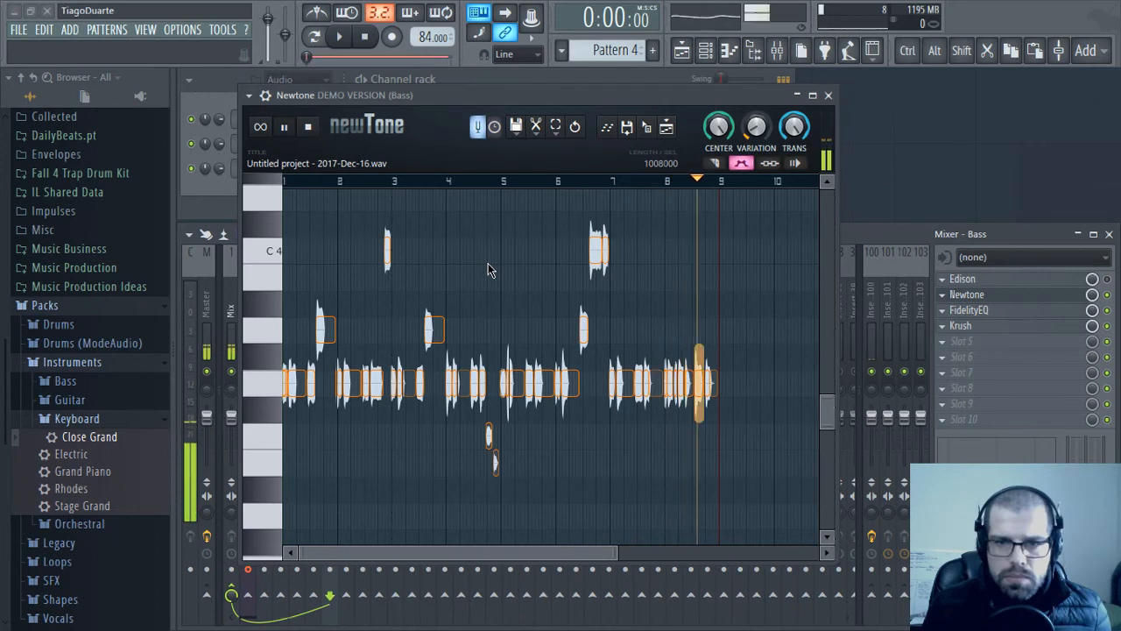
In bar 8, raise the last note and its tail to C4 and the note before it to A3, and play from bar 7
{"action": "scroll", "coordinate": [790, 366], "scroll_direction": "up", "scroll_amount": 4}
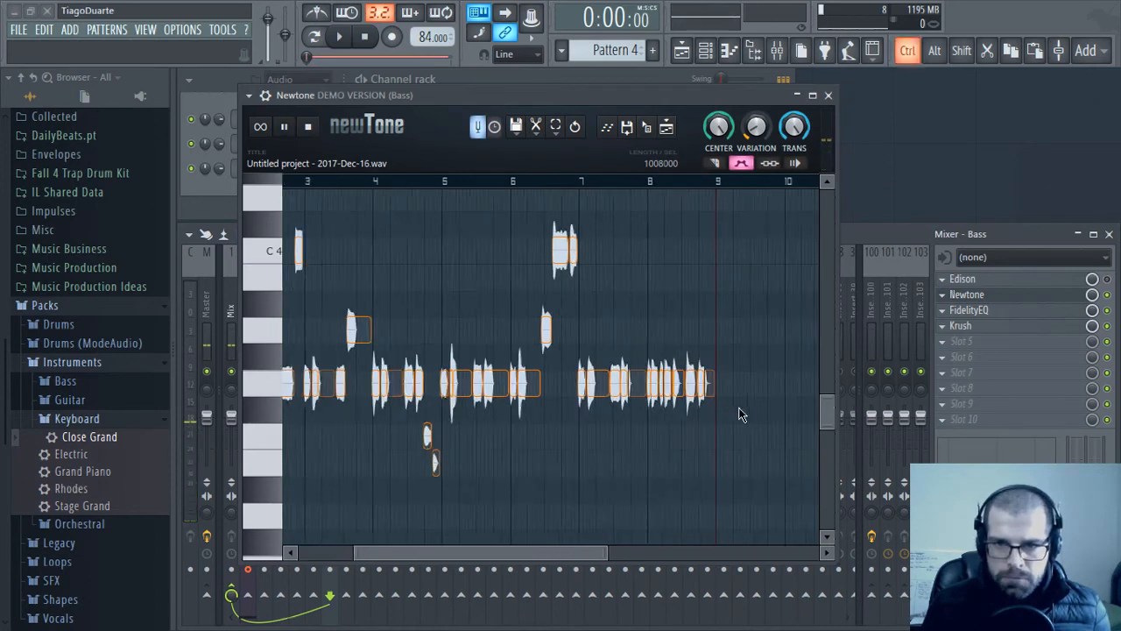
{"action": "left_click", "coordinate": [670, 378]}
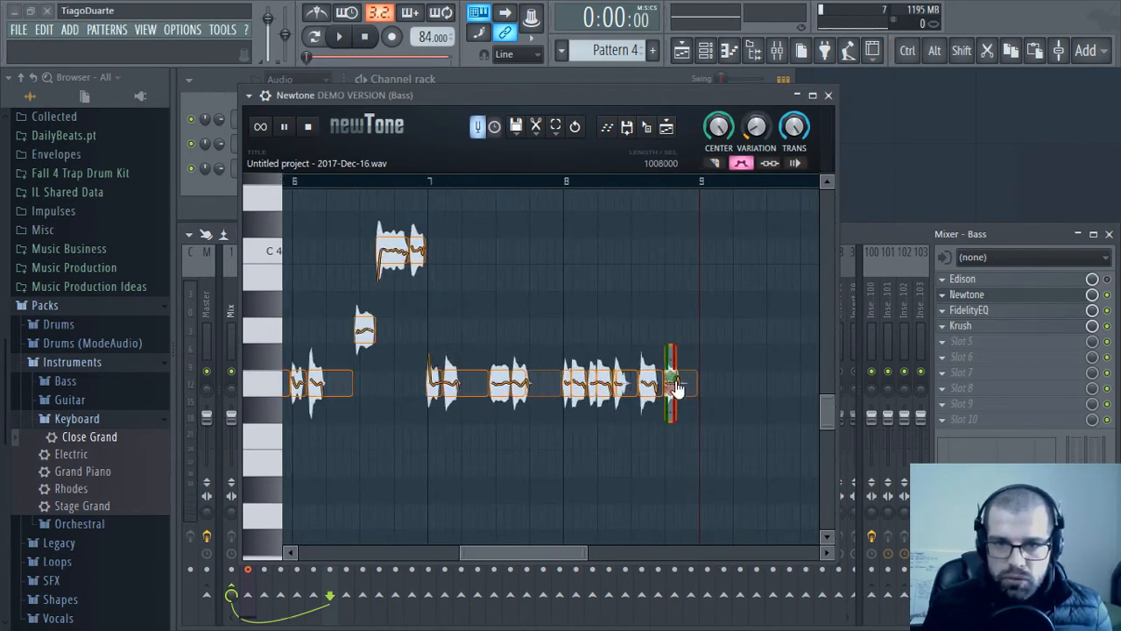
{"action": "left_click_drag", "start_coordinate": [669, 378], "coordinate": [676, 254]}
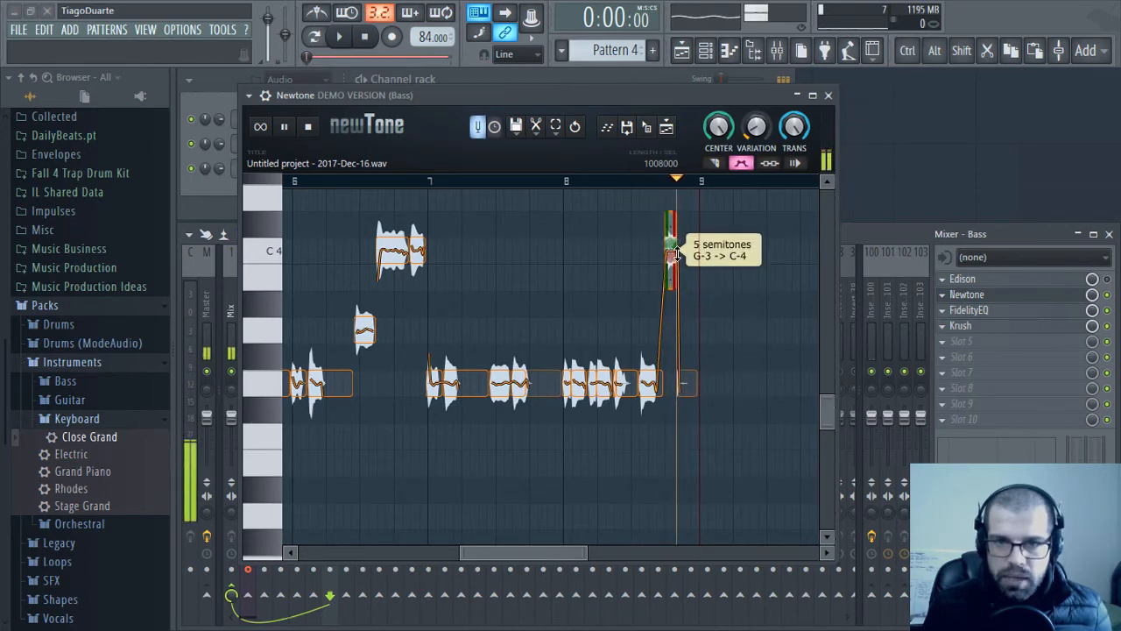
{"action": "left_click_drag", "start_coordinate": [687, 394], "coordinate": [694, 254]}
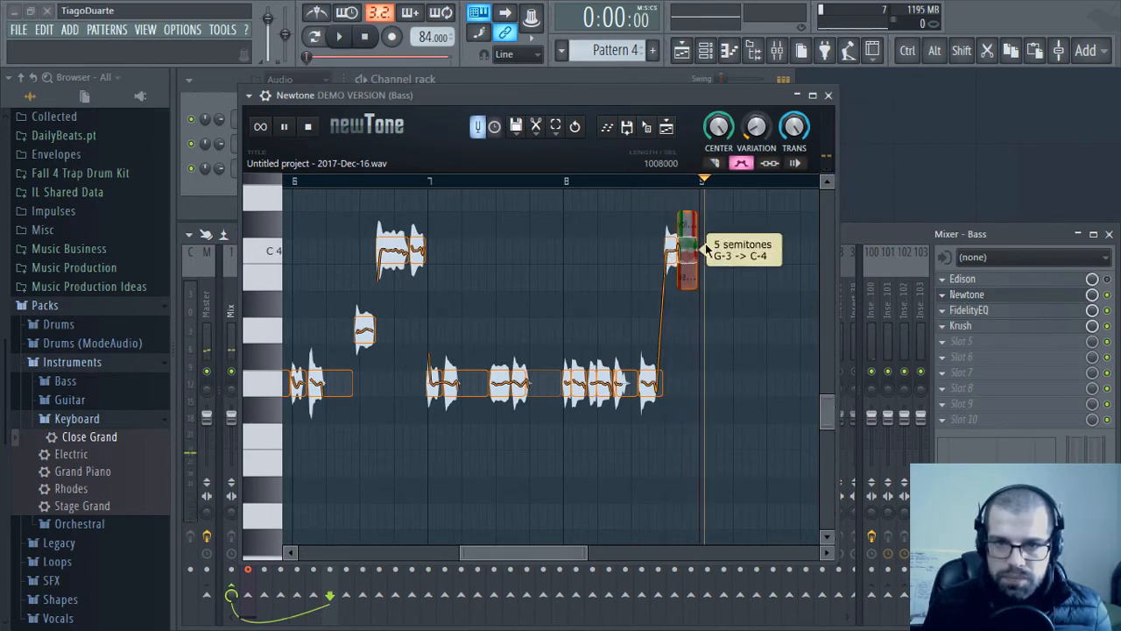
{"action": "left_click", "coordinate": [649, 383]}
{"action": "left_click_drag", "start_coordinate": [649, 382], "coordinate": [648, 331]}
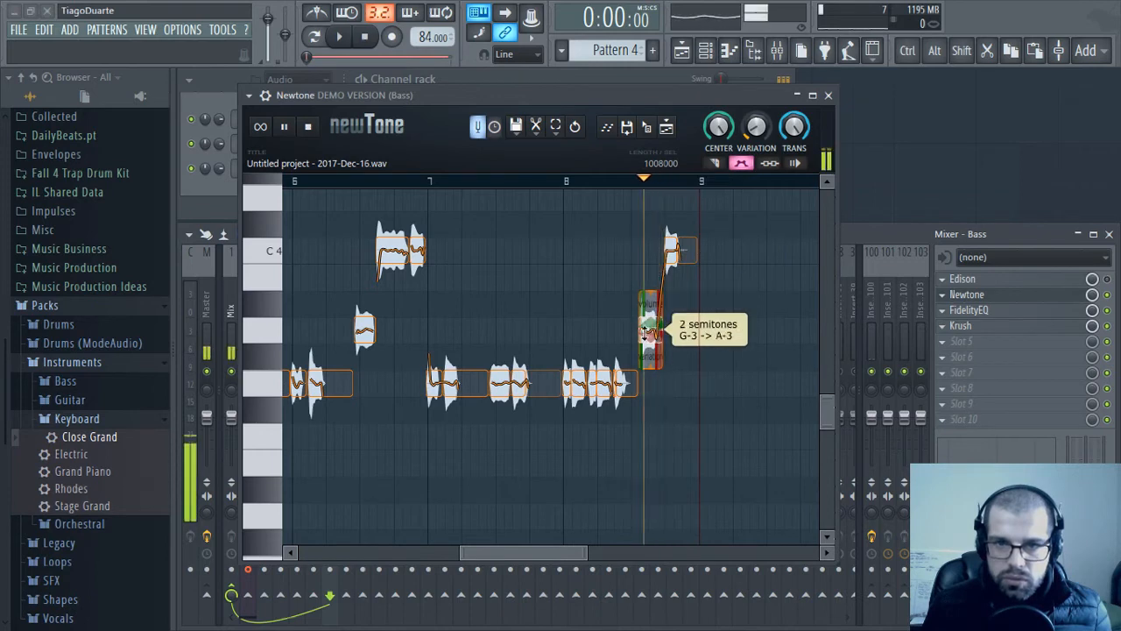
{"action": "left_click", "coordinate": [429, 180]}
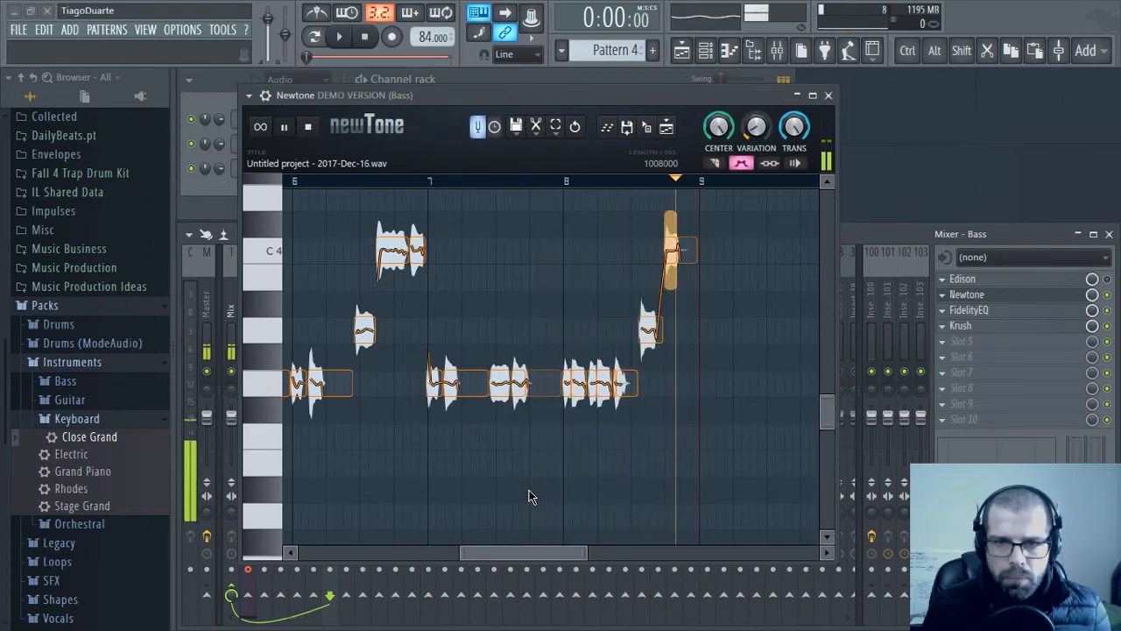
{"action": "key", "text": "space"}
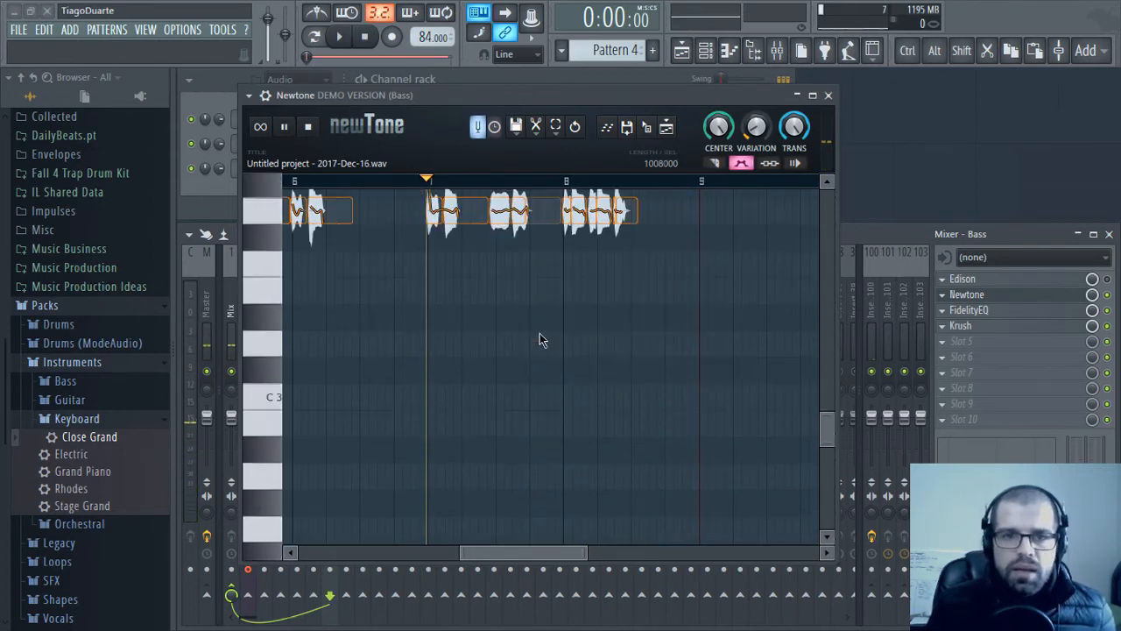
Select all the notes of the eight-bar take and try to send the selection out of Newtone as an audio clip
{"action": "scroll", "coordinate": [515, 305], "scroll_direction": "down", "scroll_amount": 3}
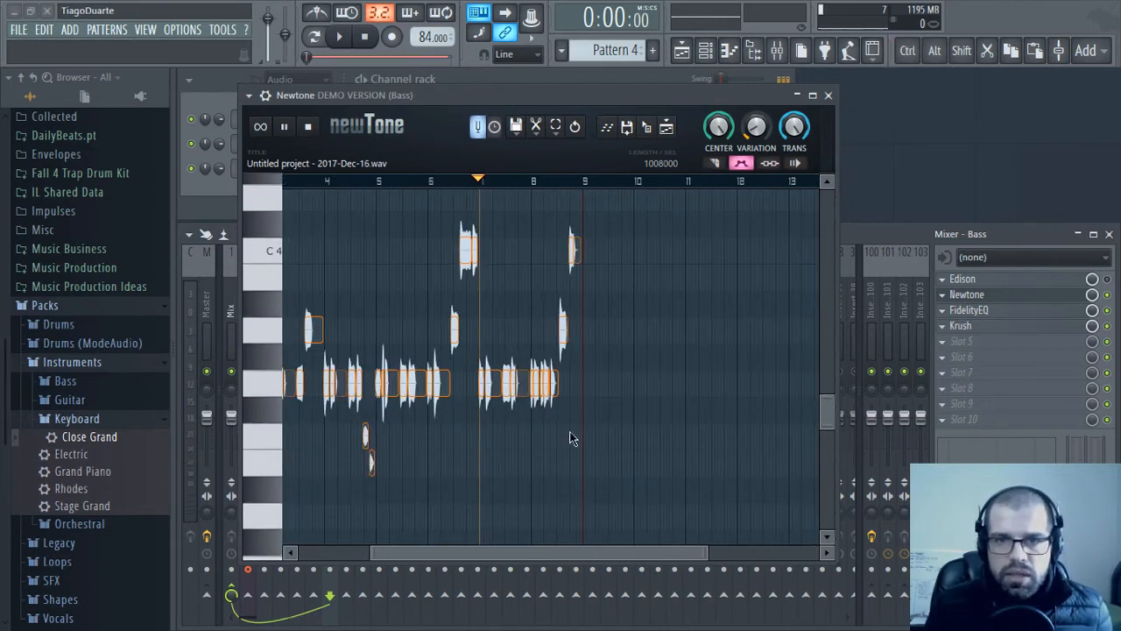
{"action": "left_click_drag", "start_coordinate": [616, 559], "coordinate": [534, 542]}
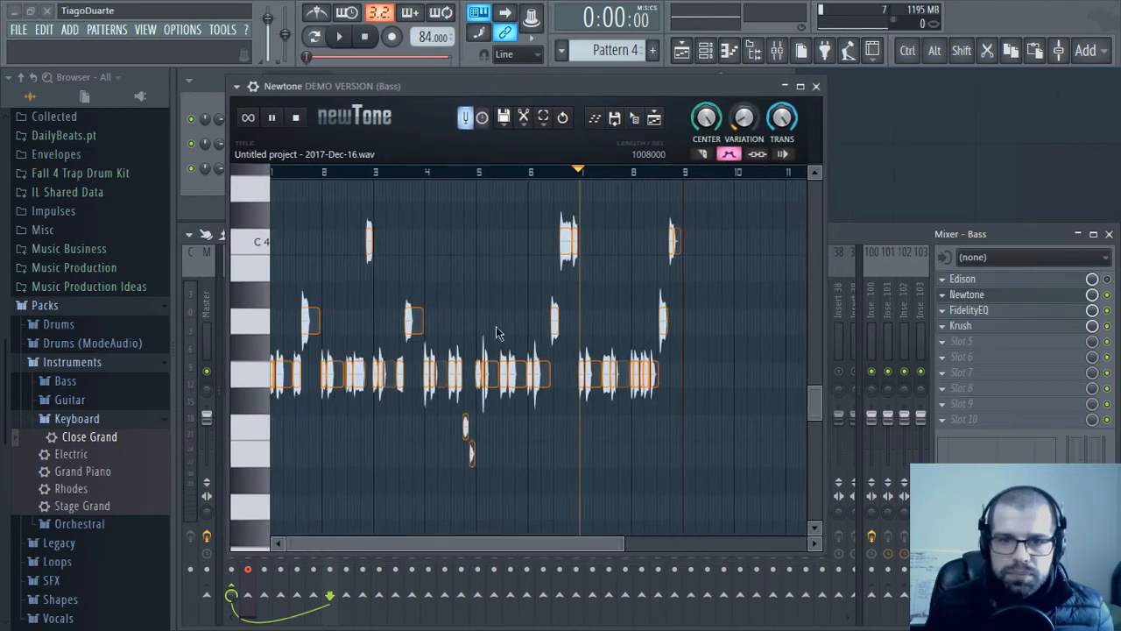
{"action": "left_click_drag", "start_coordinate": [493, 279], "coordinate": [556, 286]}
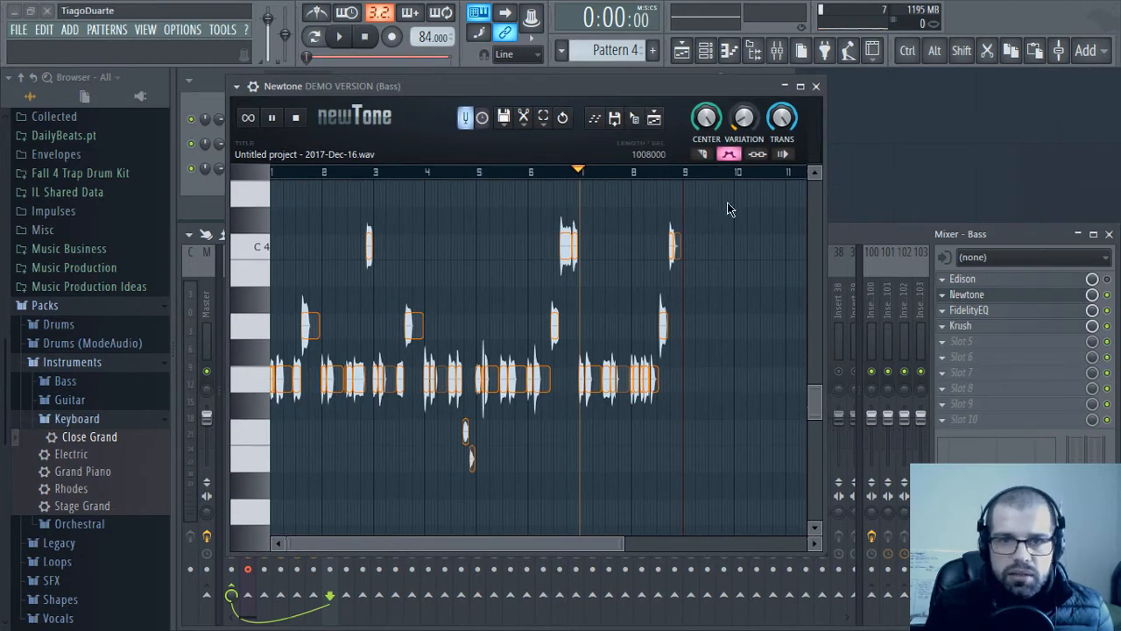
{"action": "left_click_drag", "start_coordinate": [730, 208], "coordinate": [153, 504]}
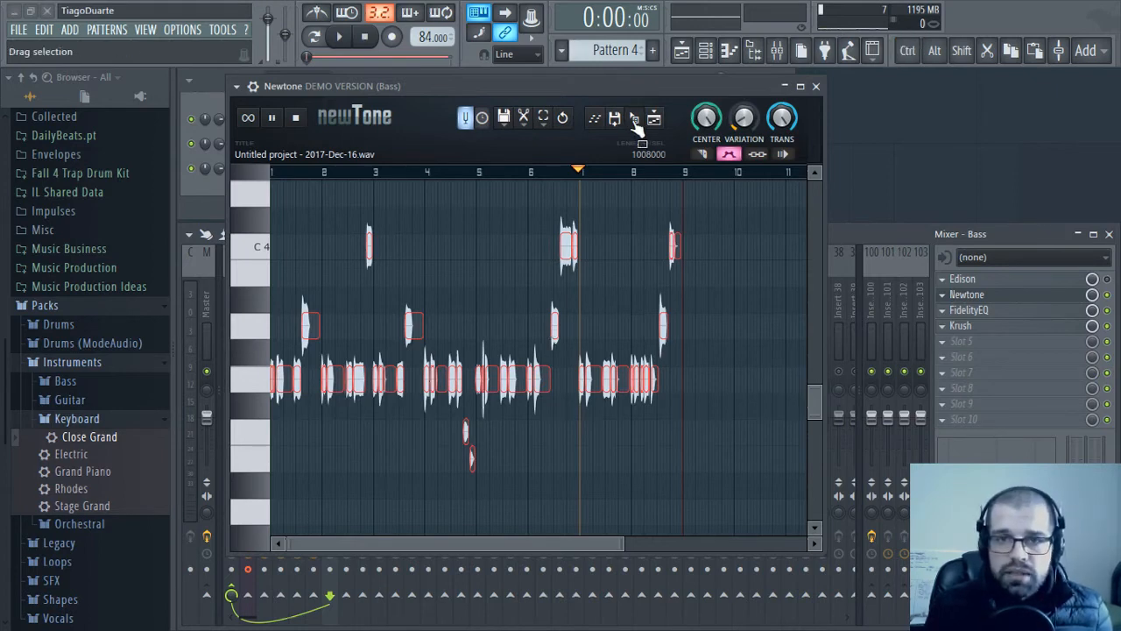
{"action": "left_click_drag", "start_coordinate": [636, 126], "coordinate": [681, 54]}
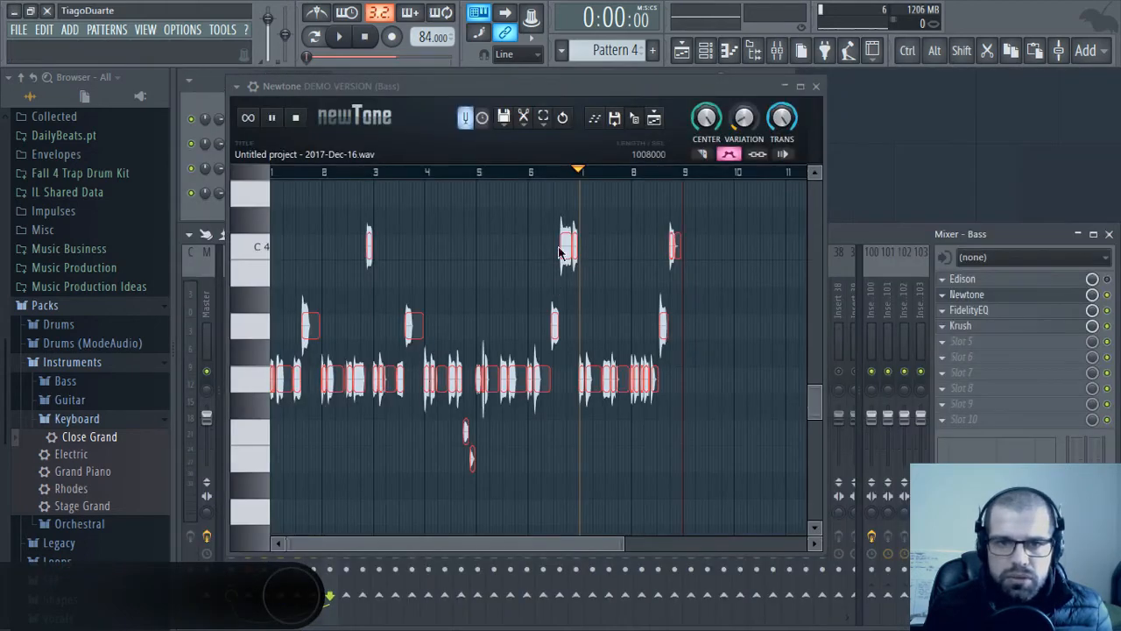
Open the new Audio Clip channel, try to load Newtone's selection into it, and check the Untitled recording's channel
{"action": "left_click_drag", "start_coordinate": [642, 85], "coordinate": [945, 119]}
{"action": "left_click", "coordinate": [283, 193]}
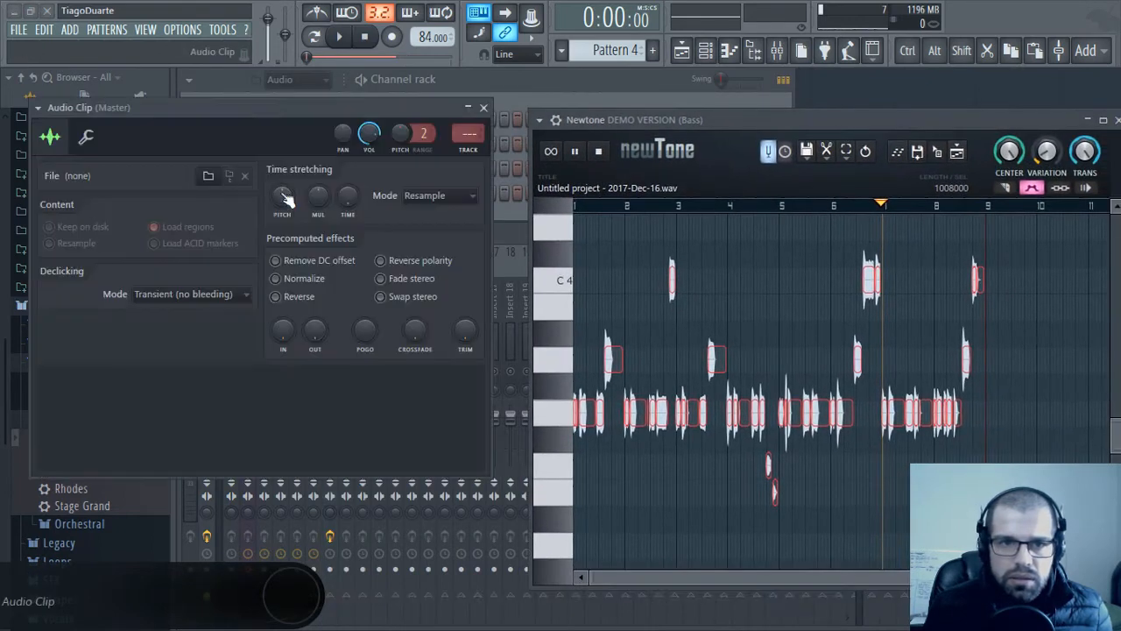
{"action": "left_click_drag", "start_coordinate": [939, 157], "coordinate": [252, 443]}
{"action": "left_click", "coordinate": [293, 167]}
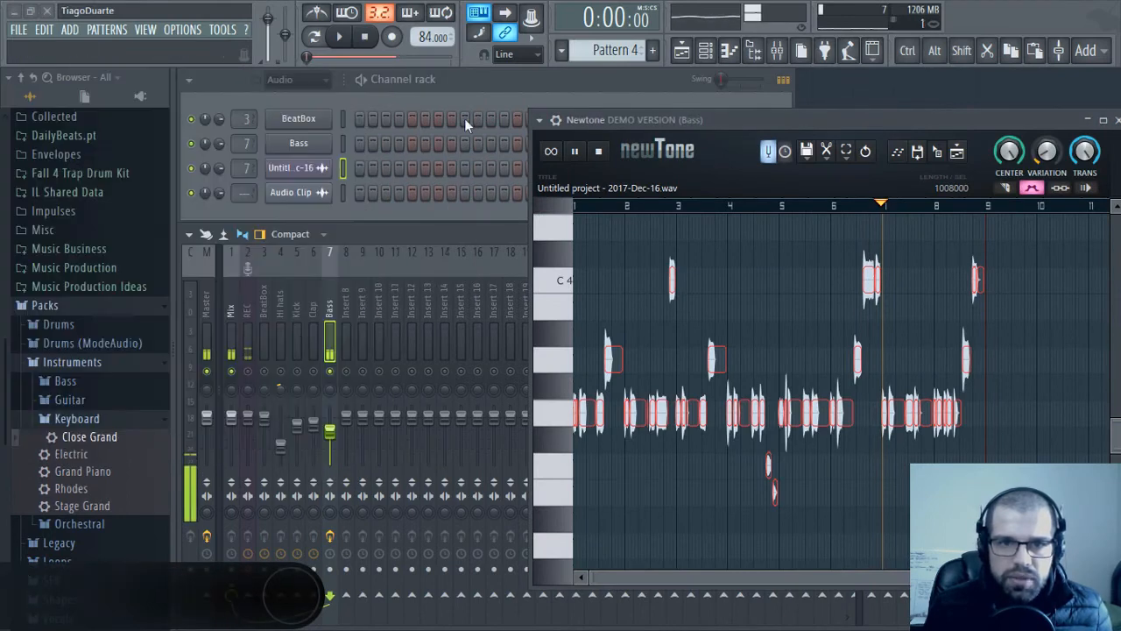
{"action": "left_click", "coordinate": [462, 86]}
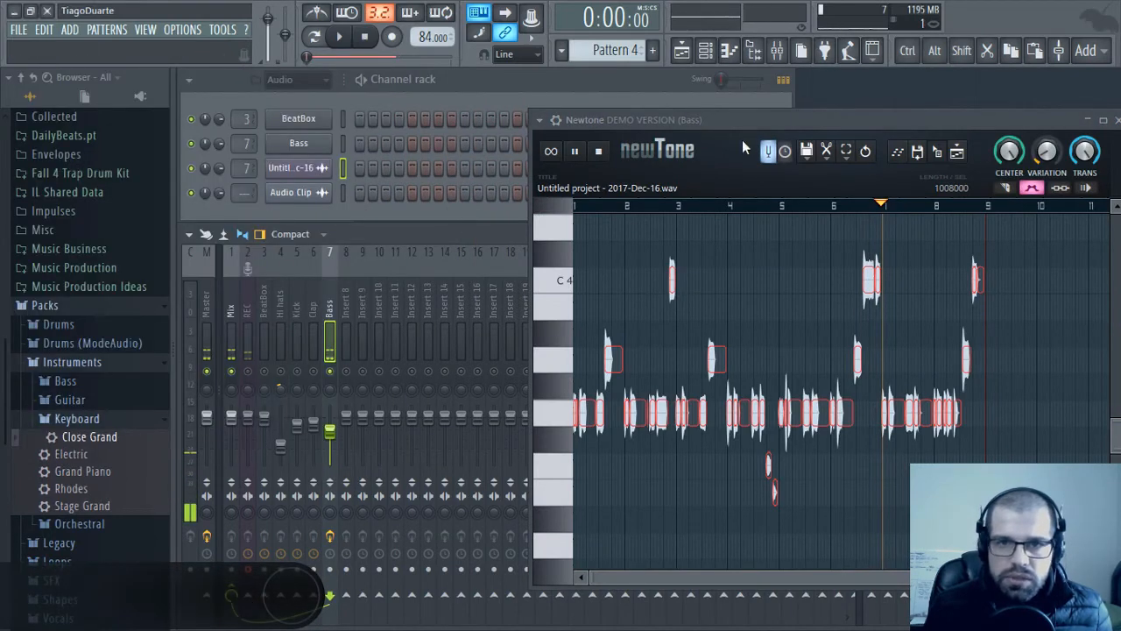
Check the existing recording in the Edison loaded in the Bass track's first effect slot, and close that Edison
{"action": "left_click_drag", "start_coordinate": [763, 120], "coordinate": [491, 37]}
{"action": "left_click", "coordinate": [962, 279]}
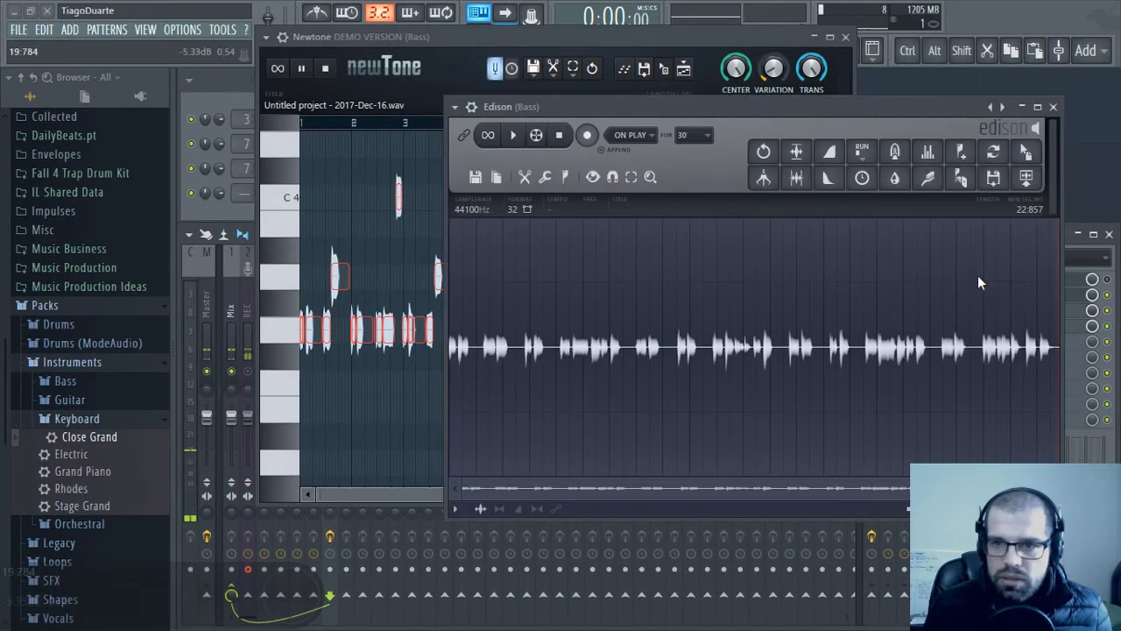
{"action": "left_click", "coordinate": [1055, 106]}
{"action": "left_click_drag", "start_coordinate": [641, 46], "coordinate": [653, 73]}
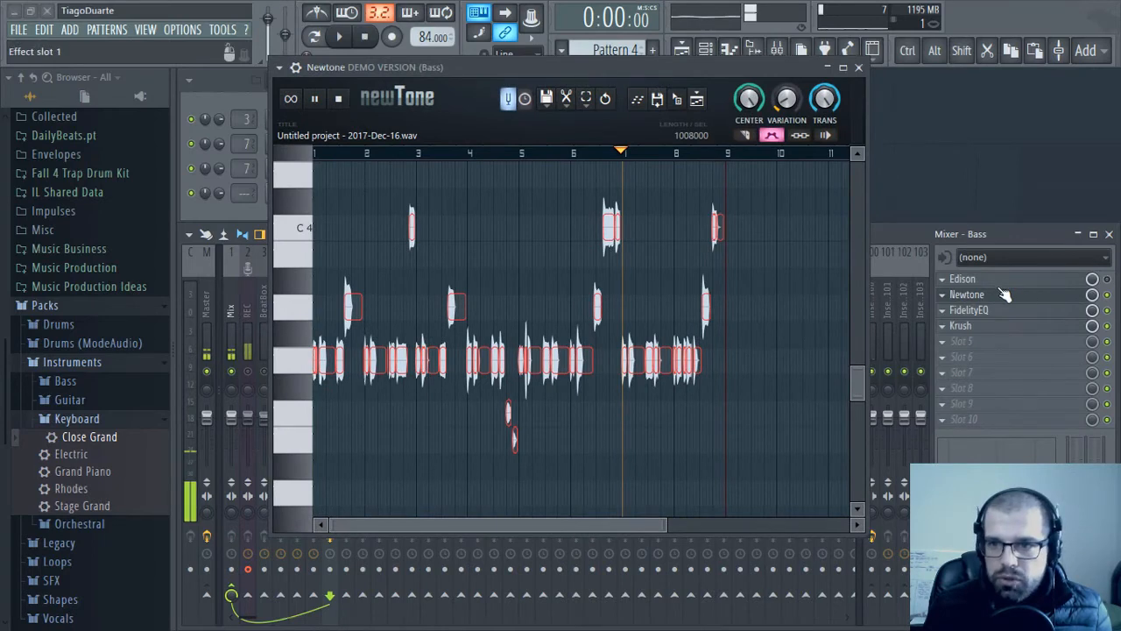
{"action": "left_click_drag", "start_coordinate": [470, 68], "coordinate": [488, 100]}
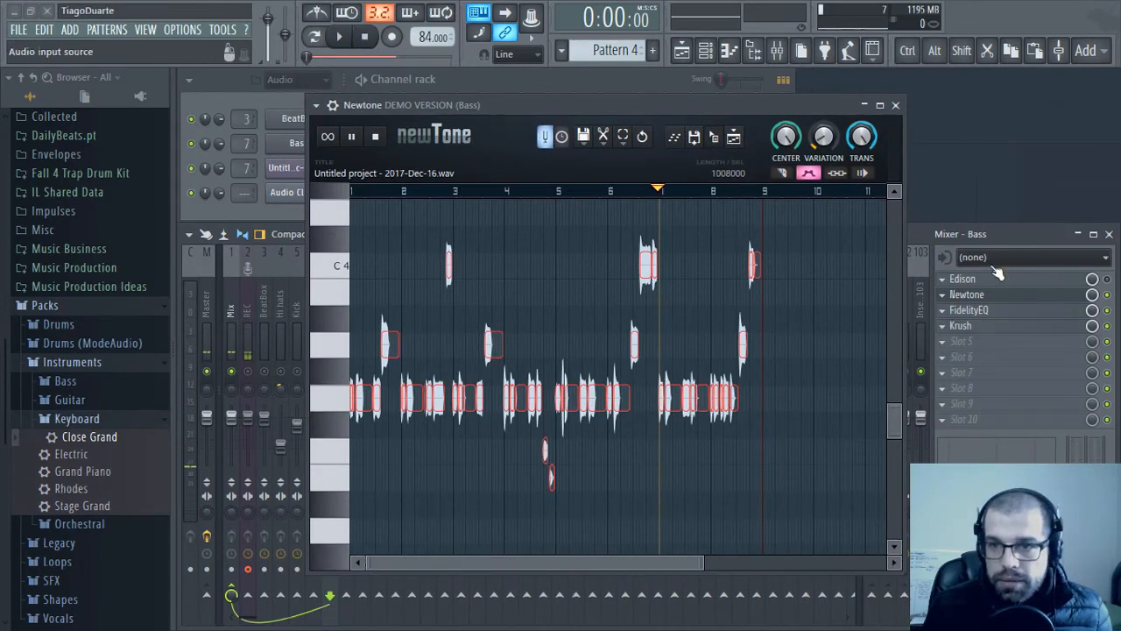
Load a second Edison into effect slot 5 of the Bass track and arrange it beside the Newtone window
{"action": "left_click", "coordinate": [993, 343]}
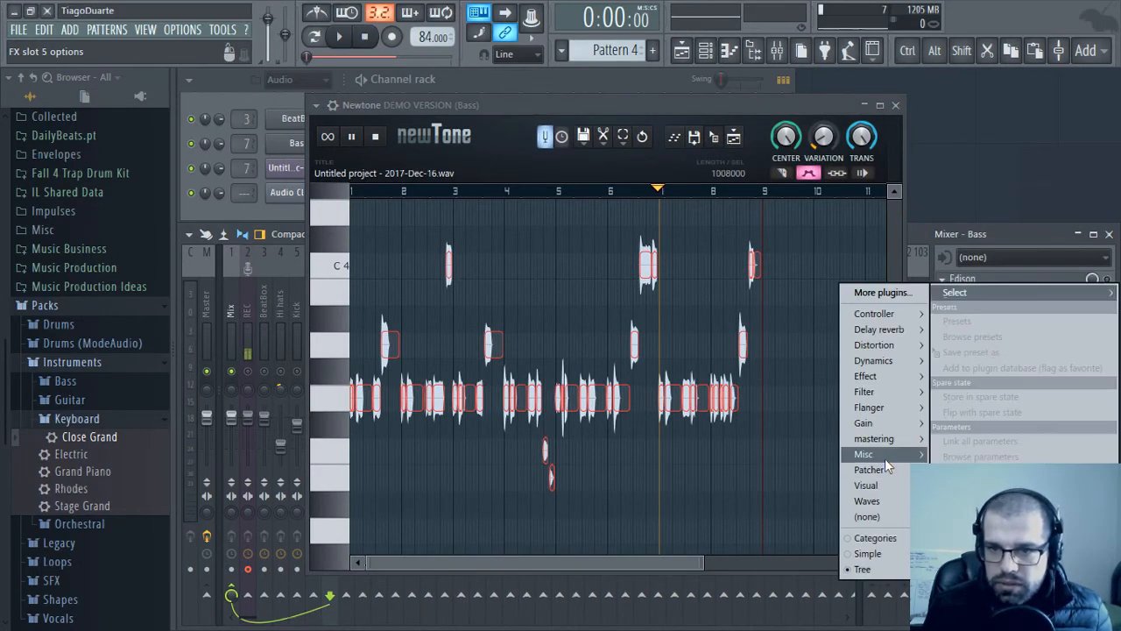
{"action": "mouse_move", "coordinate": [887, 457]}
{"action": "left_click", "coordinate": [784, 454]}
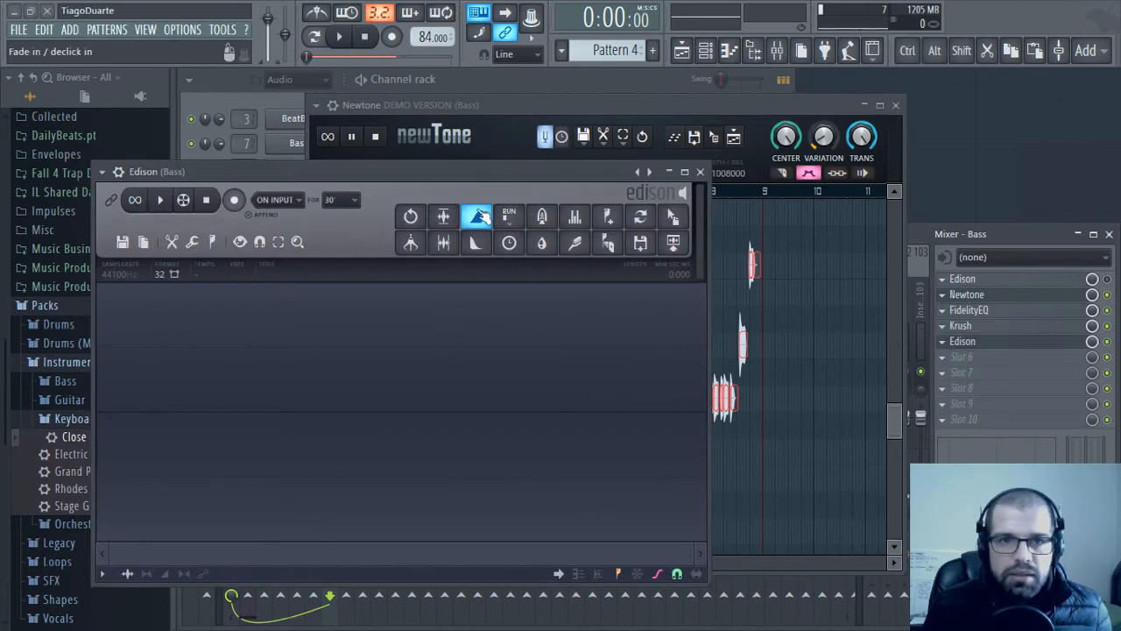
{"action": "left_click_drag", "start_coordinate": [464, 173], "coordinate": [846, 184]}
{"action": "left_click_drag", "start_coordinate": [505, 106], "coordinate": [122, 60]}
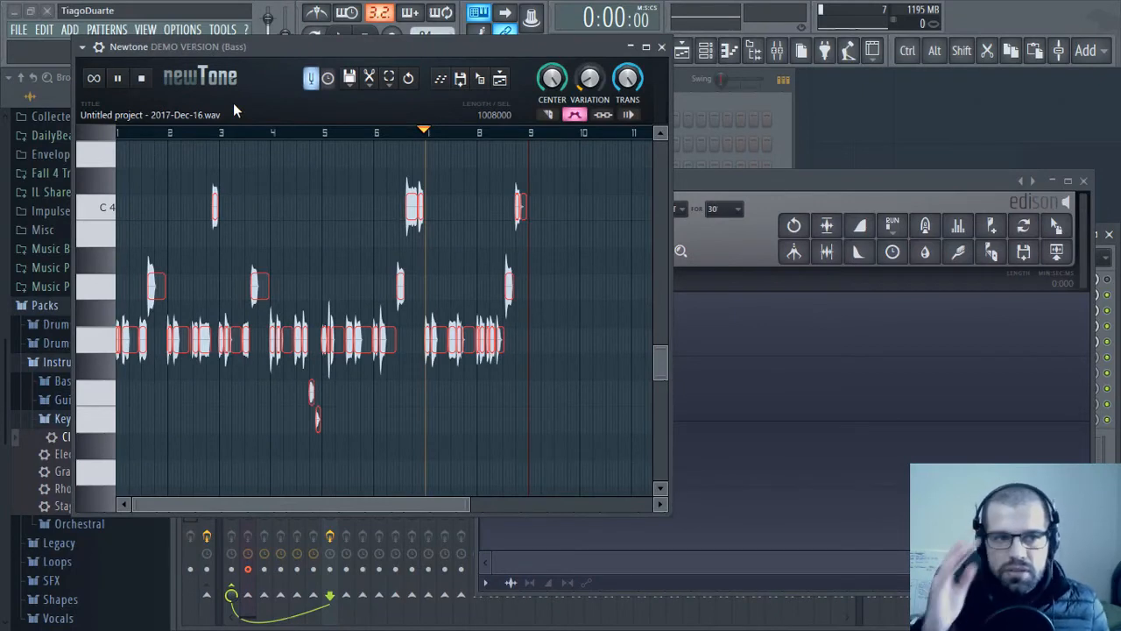
Record Newtone's full playback of the bass take into the Edison in slot 5 of the Bass track
{"action": "left_click", "coordinate": [766, 179]}
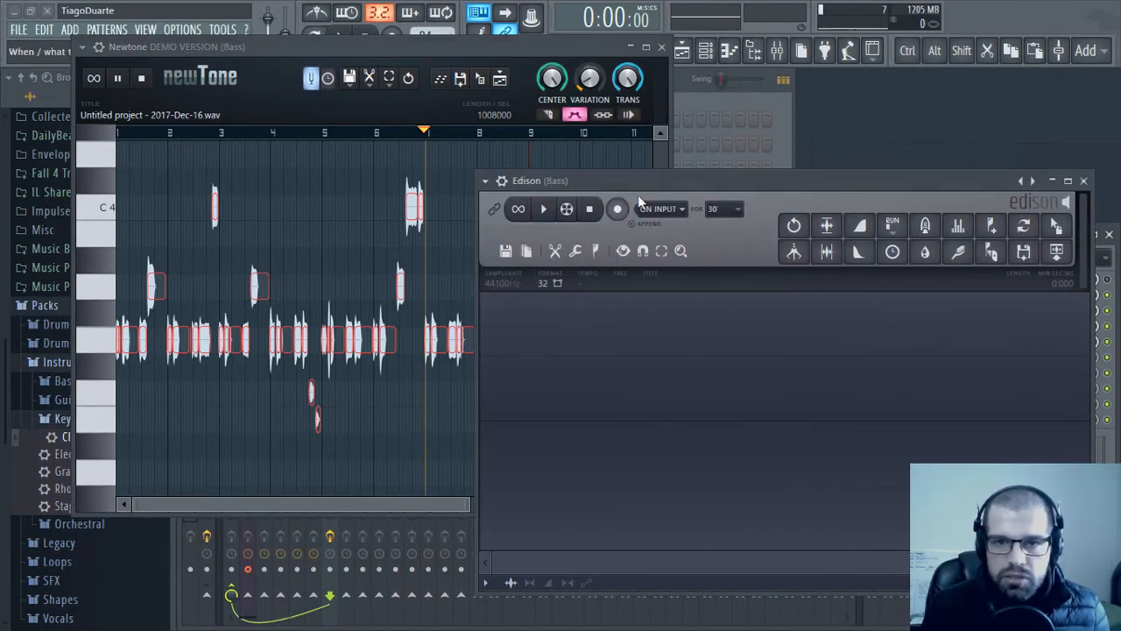
{"action": "left_click", "coordinate": [142, 79]}
{"action": "left_click", "coordinate": [785, 185]}
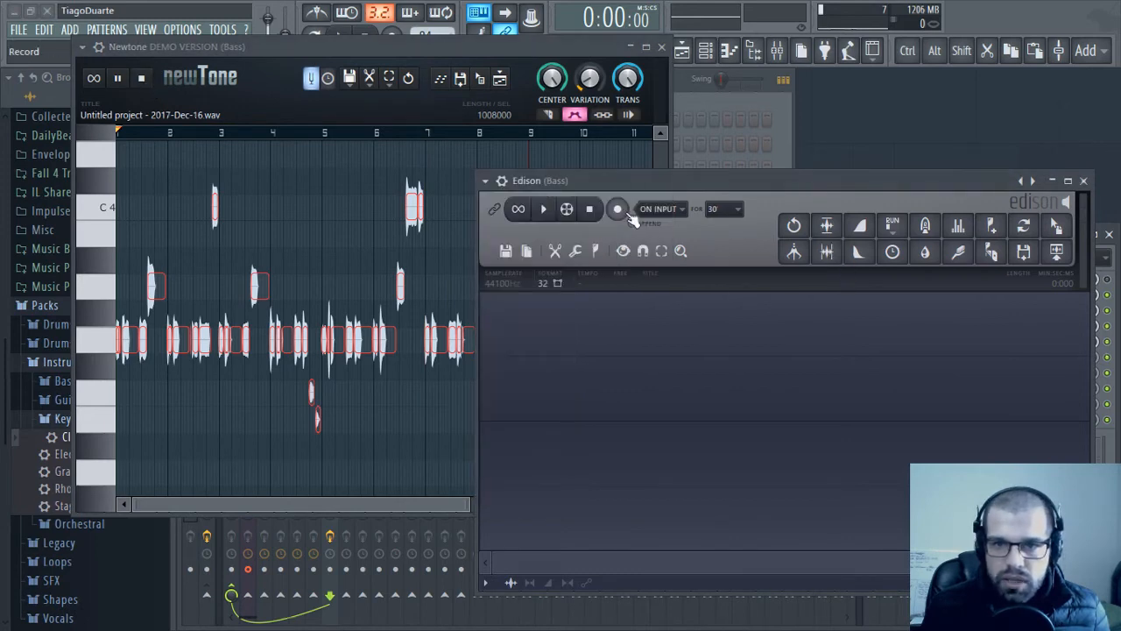
{"action": "left_click", "coordinate": [140, 98]}
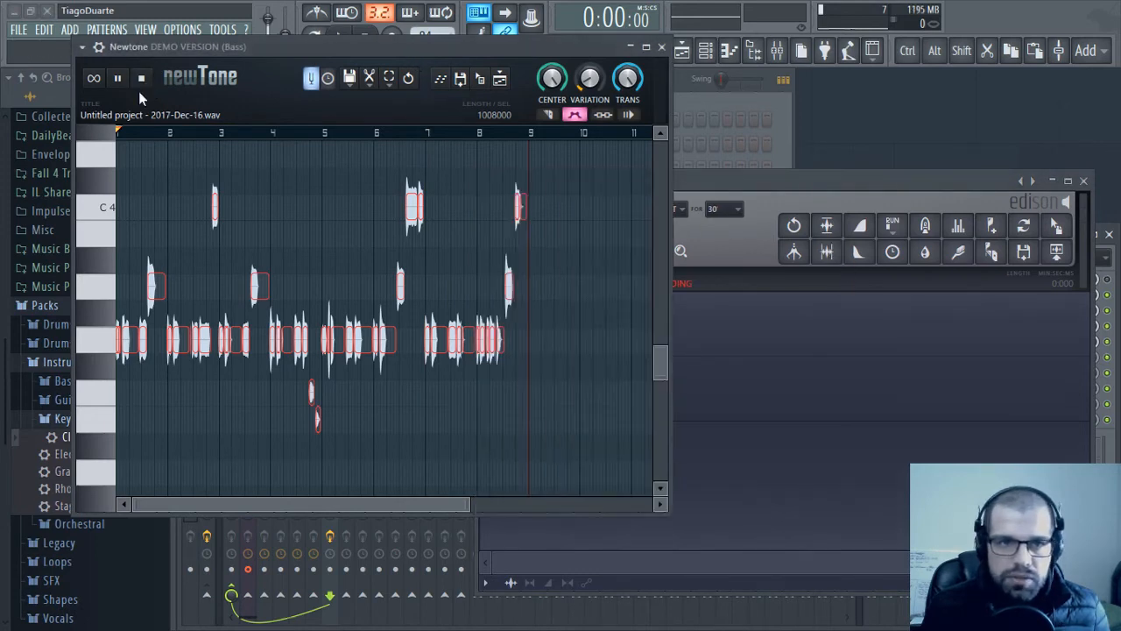
{"action": "left_click", "coordinate": [121, 79]}
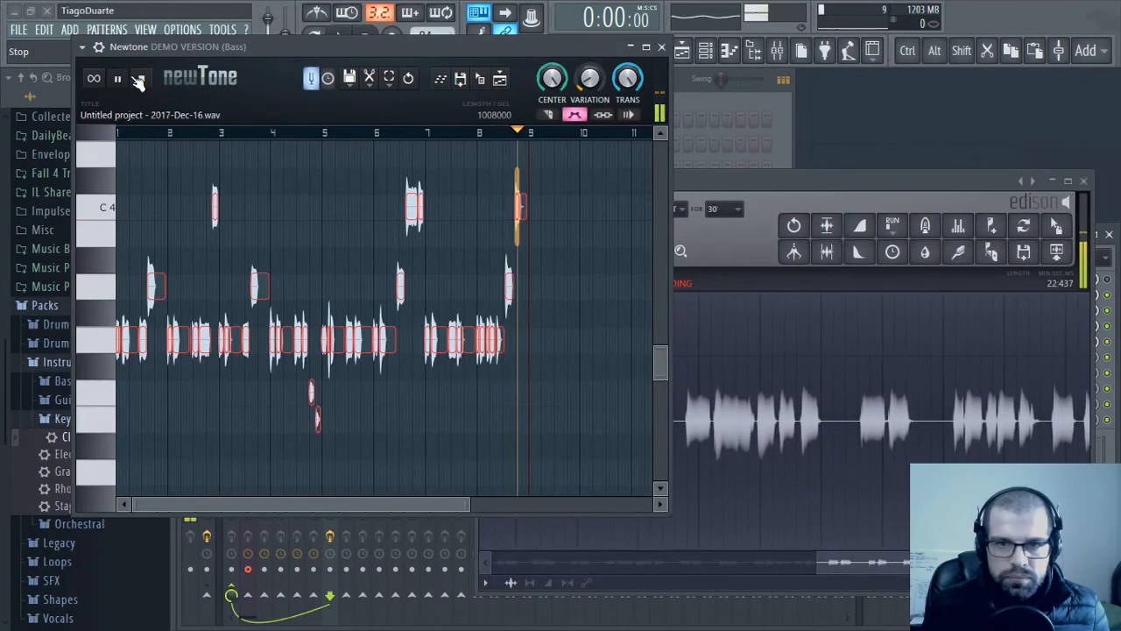
{"action": "left_click", "coordinate": [142, 79]}
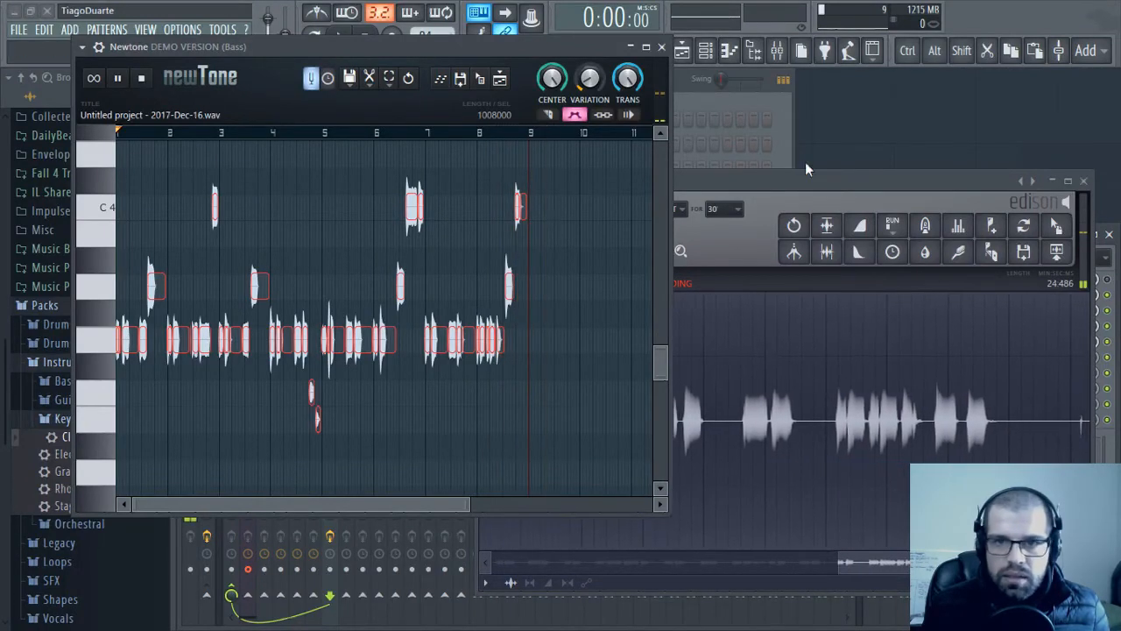
Move the second Edison directly below Newtone in the Bass track's effect chain and delete its recording
{"action": "left_click_drag", "start_coordinate": [719, 181], "coordinate": [350, 116]}
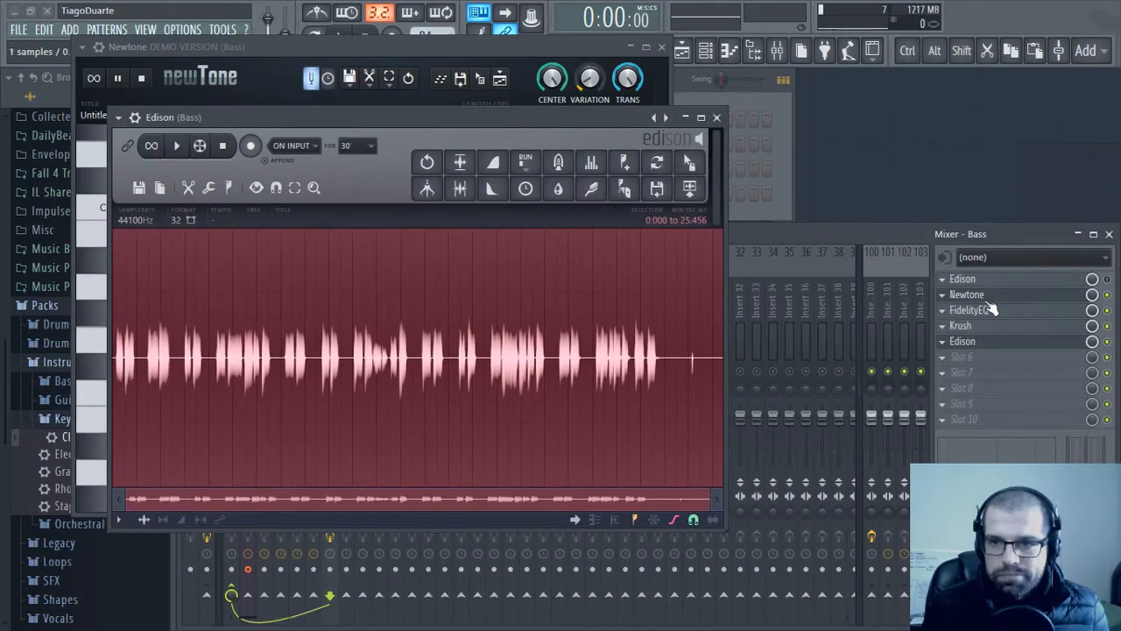
{"action": "left_click_drag", "start_coordinate": [982, 343], "coordinate": [987, 319]}
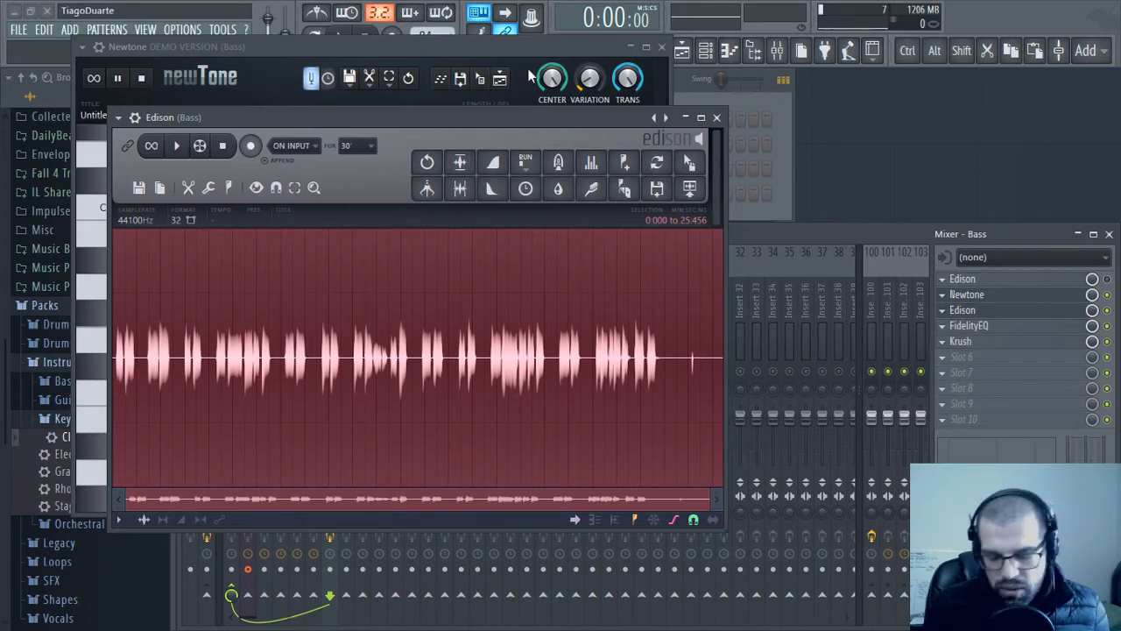
{"action": "key", "text": "Delete"}
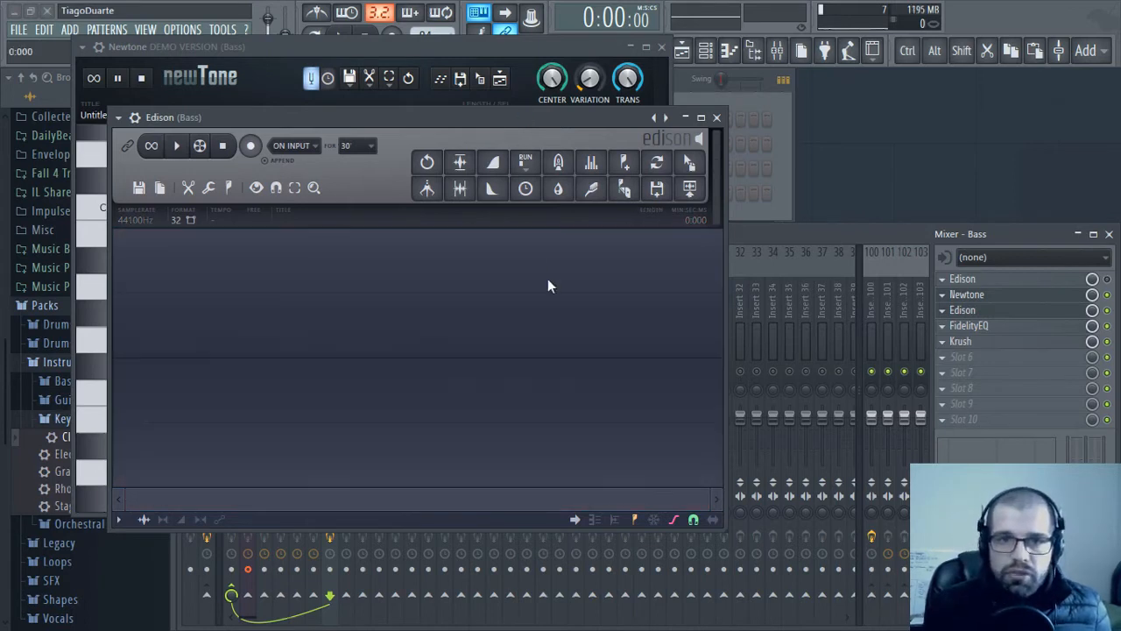
Arm the second Edison on input and record Newtone's playback of the whole eight-bar bass take
{"action": "left_click_drag", "start_coordinate": [235, 116], "coordinate": [283, 163]}
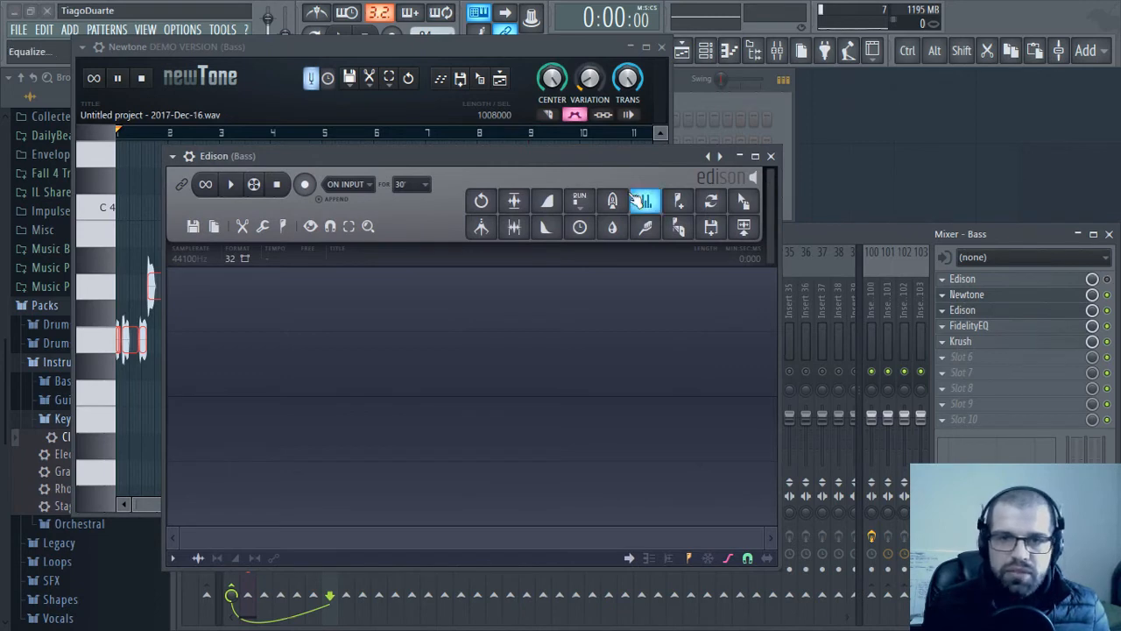
{"action": "left_click_drag", "start_coordinate": [588, 170], "coordinate": [742, 184]}
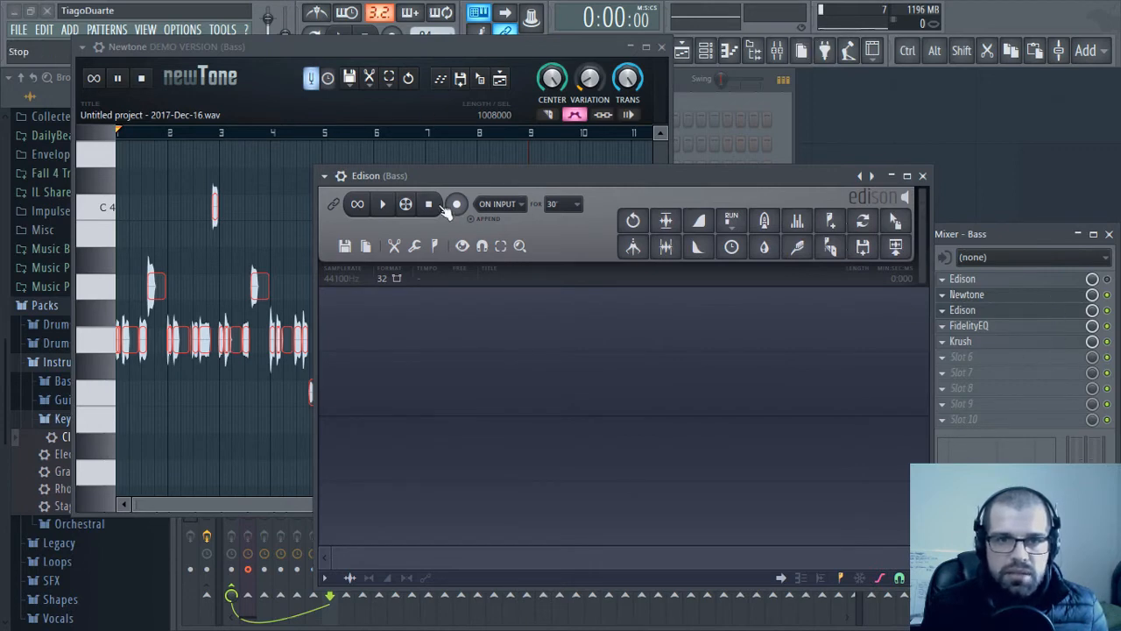
{"action": "left_click", "coordinate": [177, 75]}
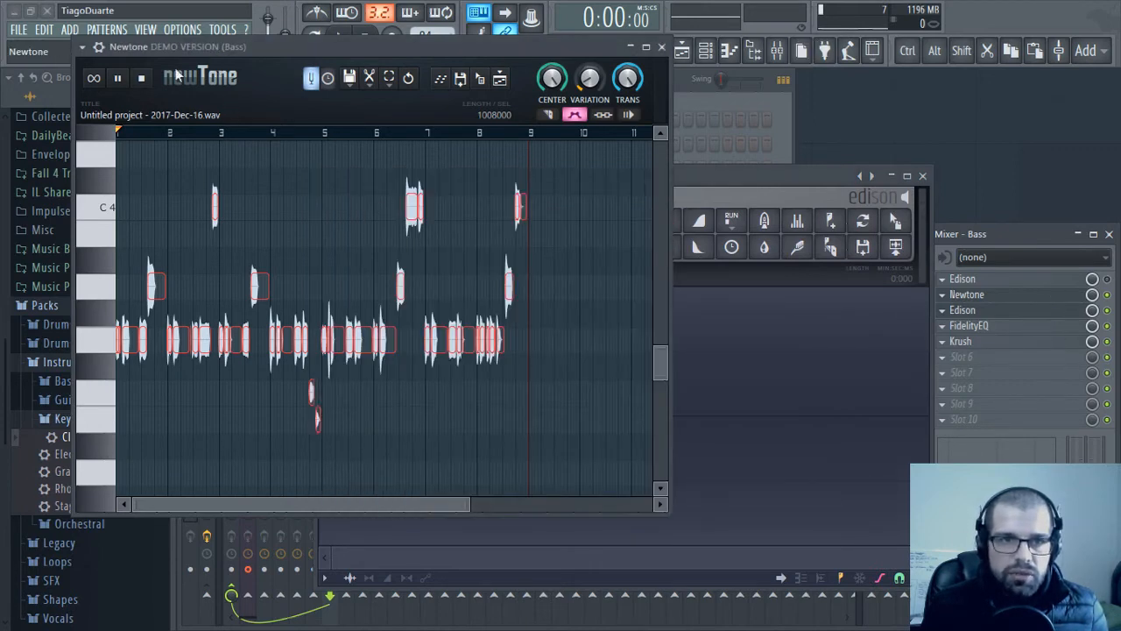
{"action": "left_click", "coordinate": [122, 81]}
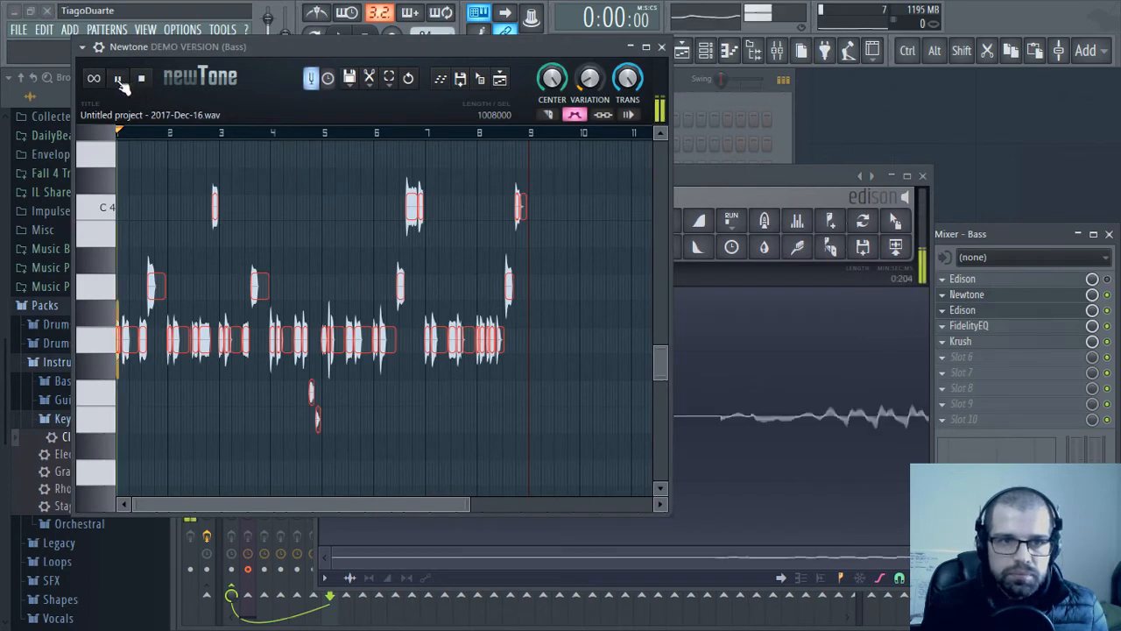
{"action": "left_click", "coordinate": [766, 178]}
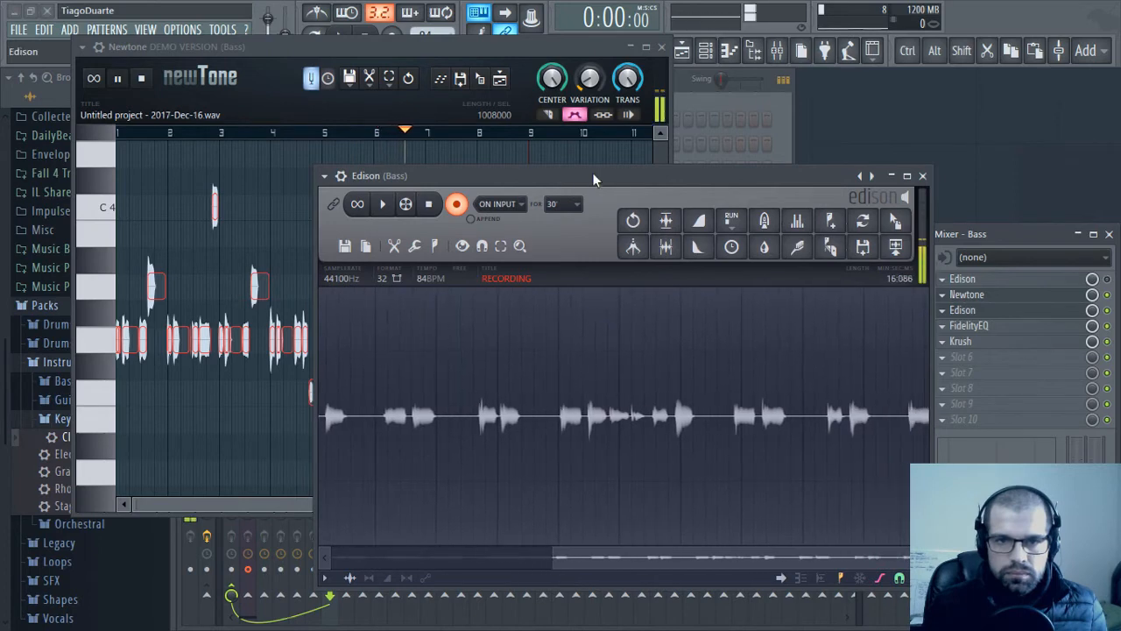
{"action": "left_click_drag", "start_coordinate": [594, 184], "coordinate": [768, 189]}
{"action": "left_click", "coordinate": [517, 43]}
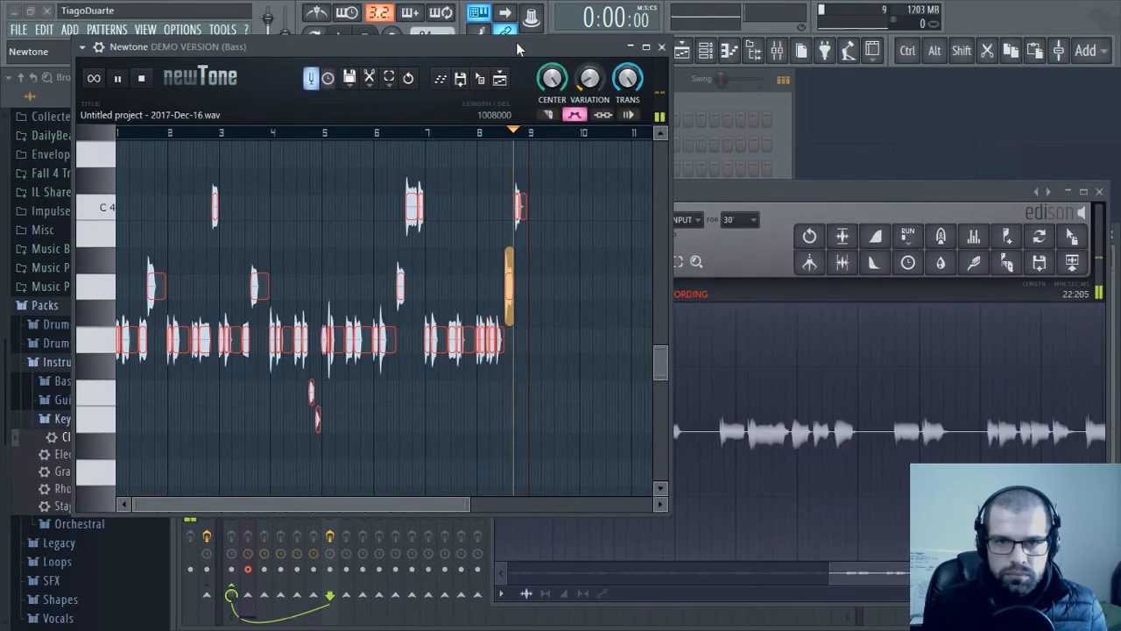
{"action": "left_click", "coordinate": [828, 194]}
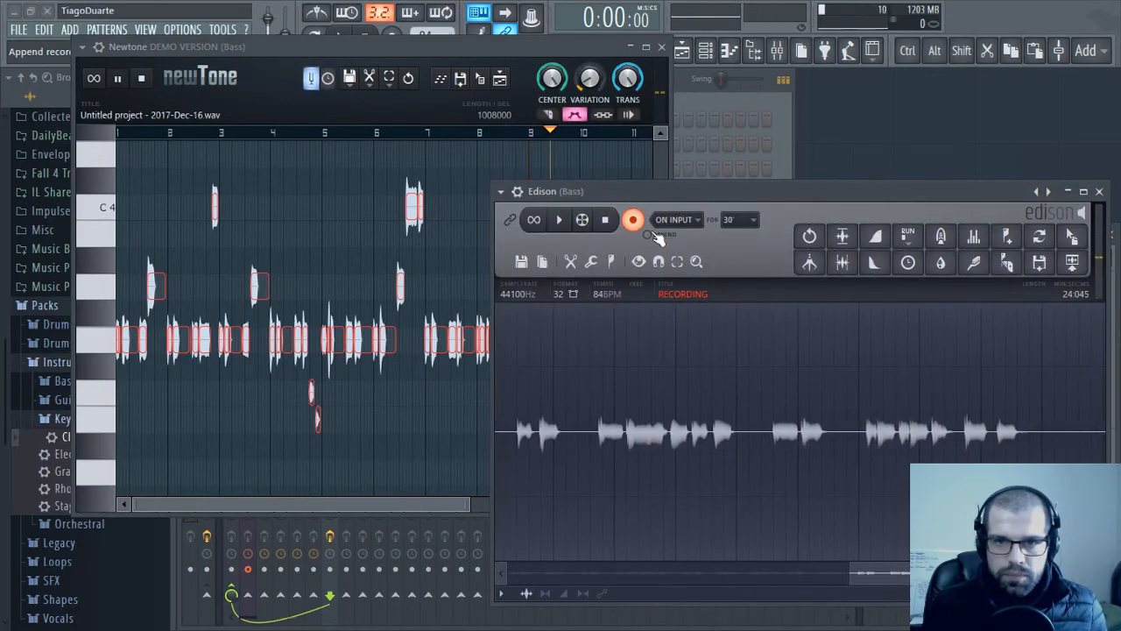
{"action": "left_click", "coordinate": [635, 221]}
{"action": "left_click", "coordinate": [149, 78]}
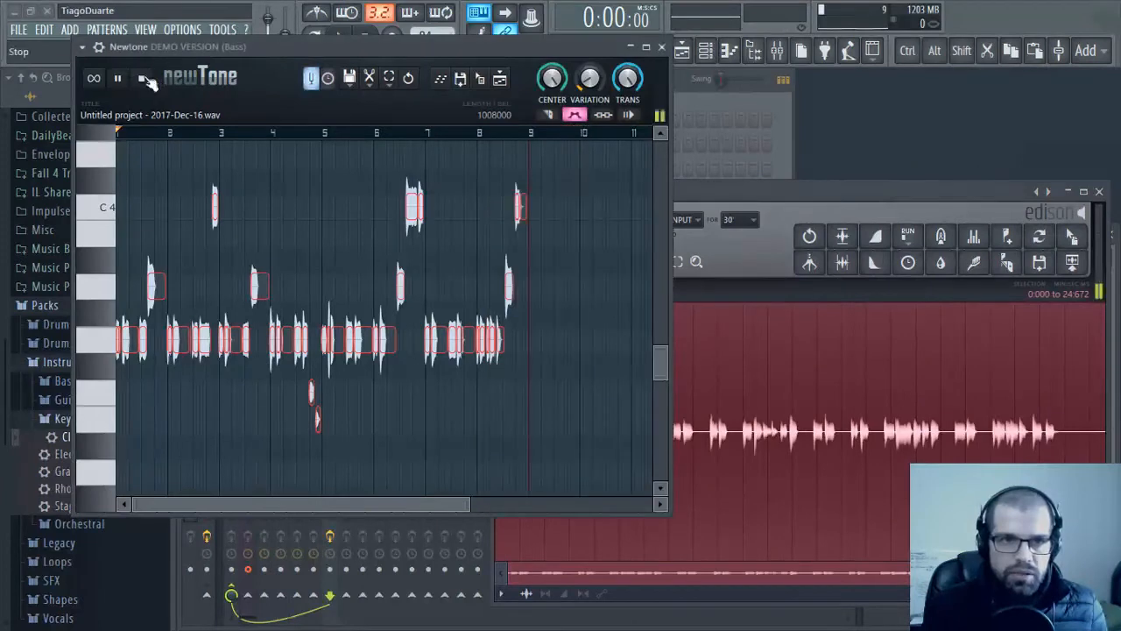
Add the Edison recording to the playlist as an audio clip at bar 1 of Track 7, replacing the old take on Track 6
{"action": "left_click", "coordinate": [662, 46]}
{"action": "left_click_drag", "start_coordinate": [734, 187], "coordinate": [493, 156]}
{"action": "left_click_drag", "start_coordinate": [828, 210], "coordinate": [895, 315]}
{"action": "left_click", "coordinate": [834, 154]}
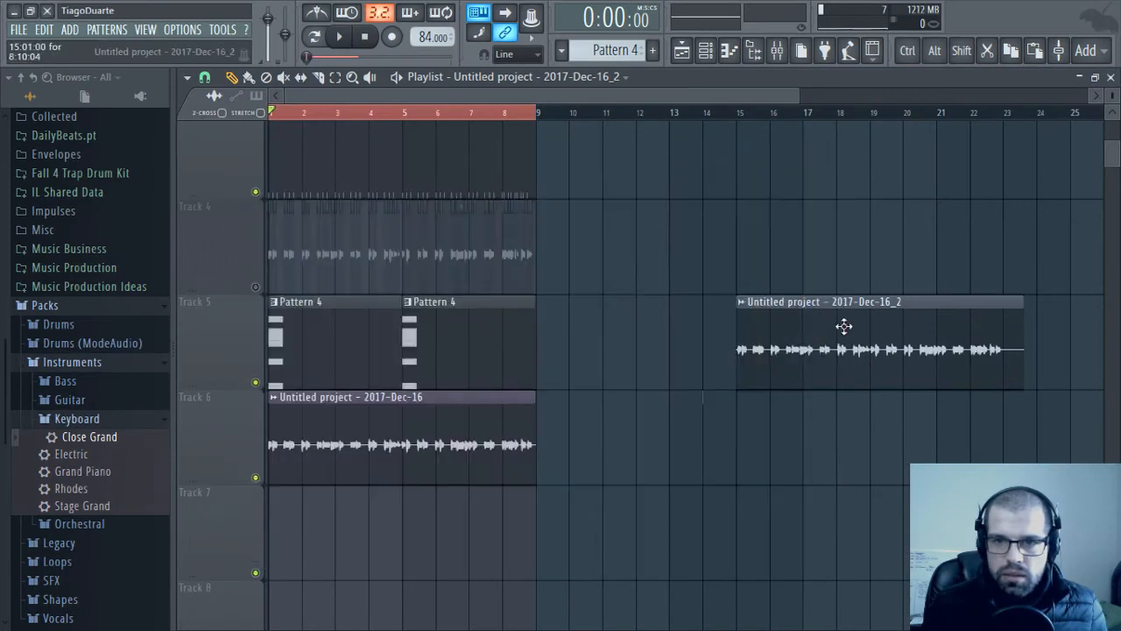
{"action": "left_click_drag", "start_coordinate": [826, 301], "coordinate": [390, 463]}
Slip the audio inside the new Track 7 clip so its first bass note lands on the start of bar 1
{"action": "scroll", "coordinate": [352, 540], "scroll_direction": "up", "scroll_amount": 12}
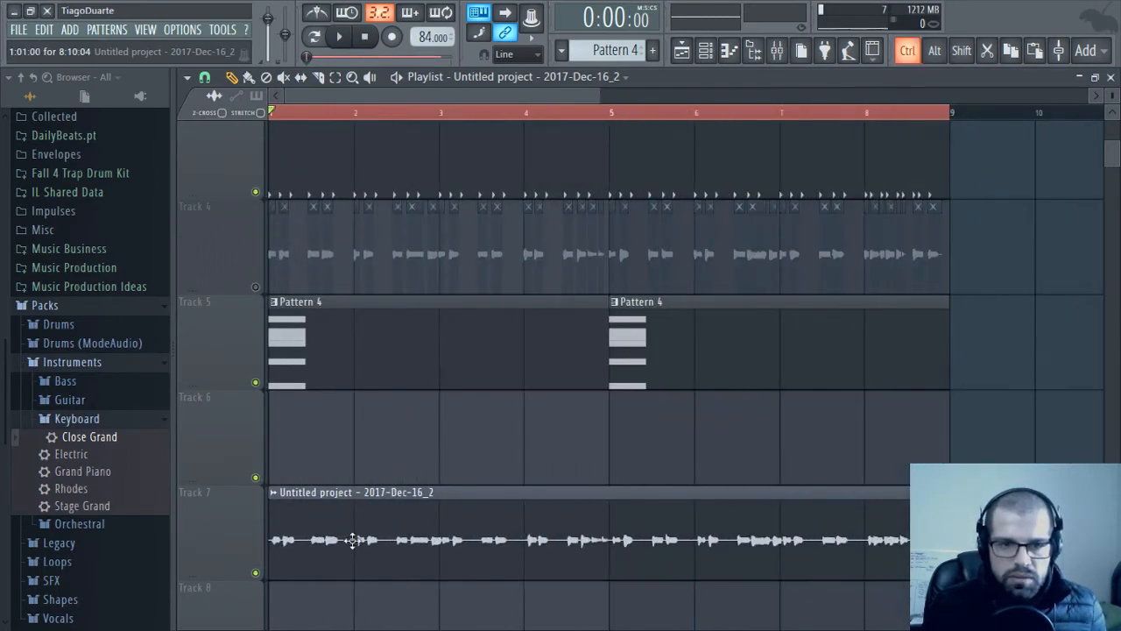
{"action": "left_click_drag", "start_coordinate": [480, 495], "coordinate": [945, 428]}
{"action": "left_click_drag", "start_coordinate": [363, 478], "coordinate": [366, 408]}
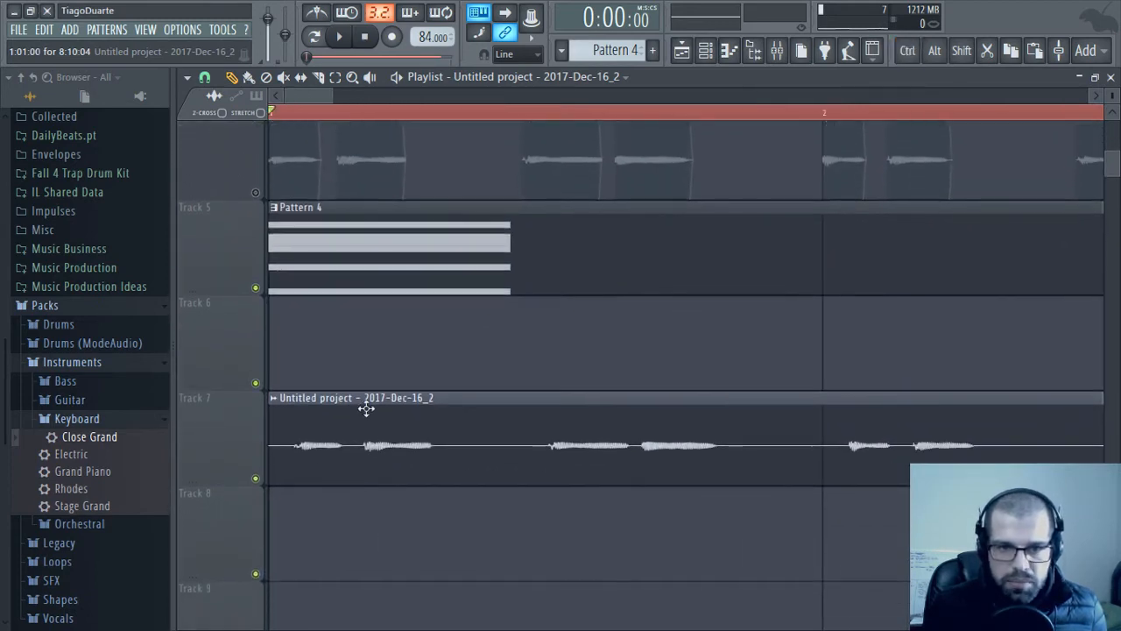
{"action": "scroll", "coordinate": [365, 451], "scroll_direction": "down", "scroll_amount": 5}
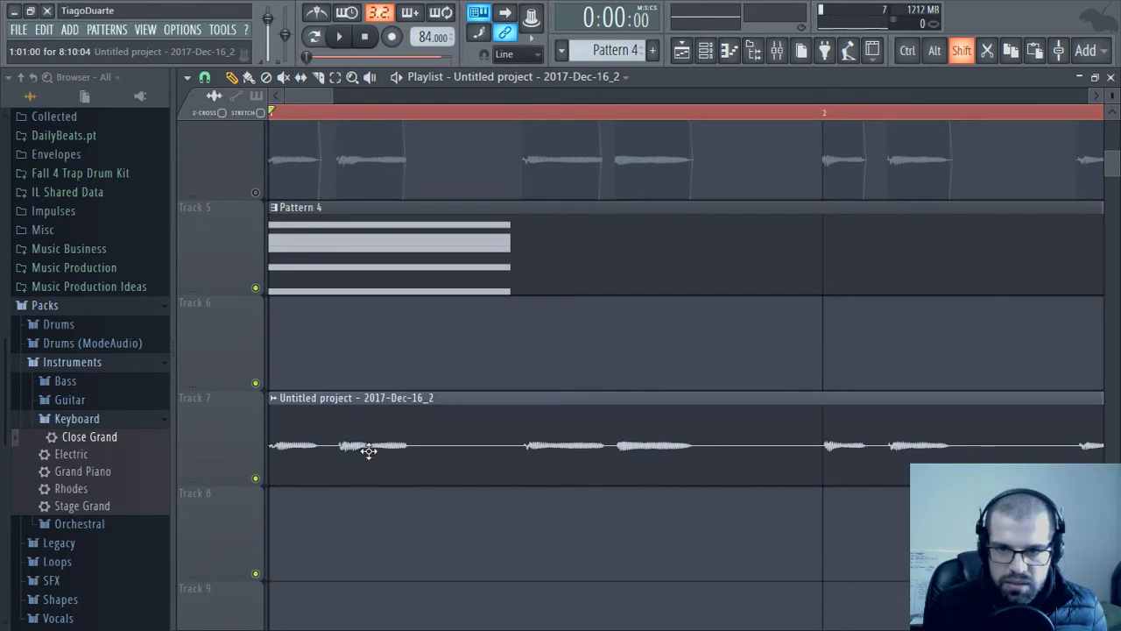
{"action": "scroll", "coordinate": [369, 450], "scroll_direction": "down", "scroll_amount": 10}
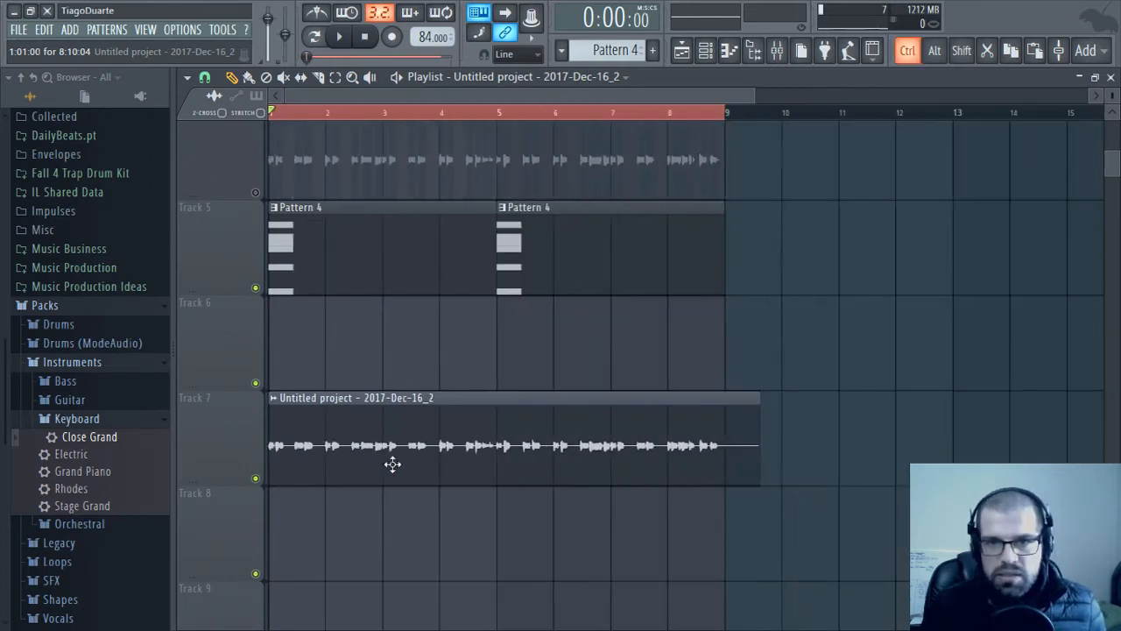
Move the new bass clip up to Track 6 and remove the part beyond bar 9
{"action": "left_click_drag", "start_coordinate": [397, 396], "coordinate": [399, 301]}
{"action": "left_click_drag", "start_coordinate": [725, 423], "coordinate": [728, 372]}
{"action": "right_click", "coordinate": [744, 359]}
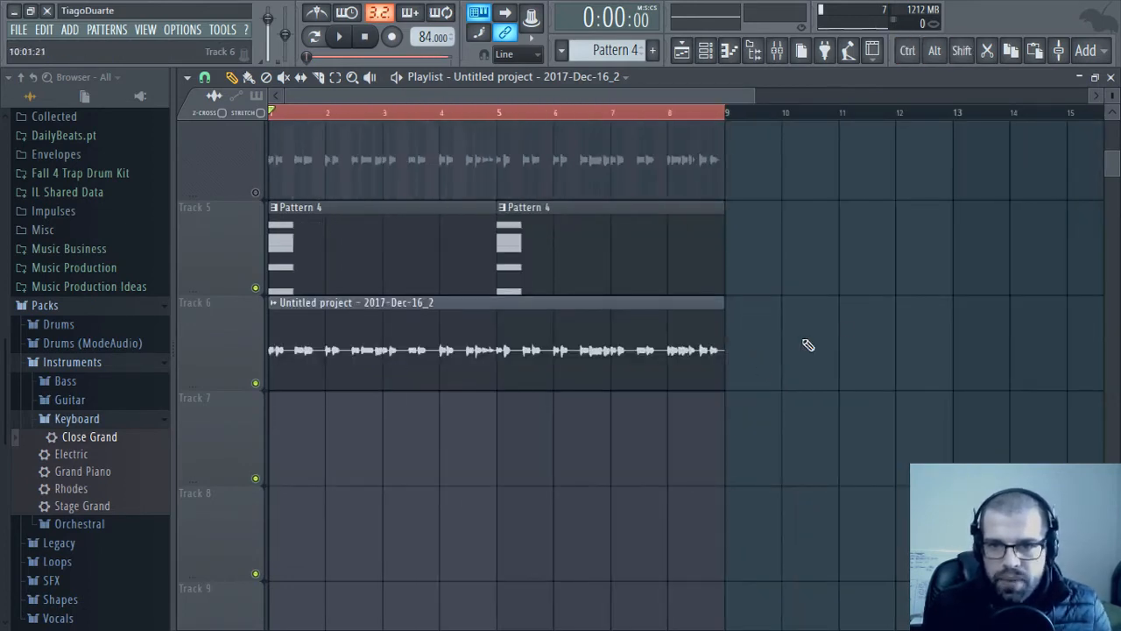
Close the playlist and route the new bass recording's channel to mixer track 7
{"action": "left_click", "coordinate": [1112, 77]}
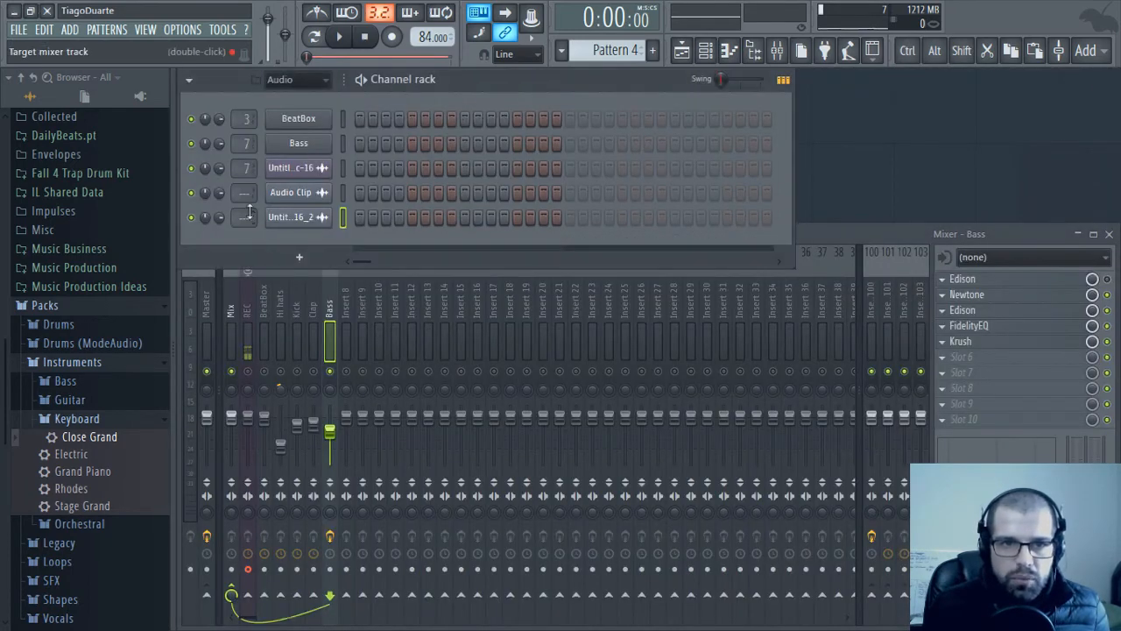
{"action": "scroll", "coordinate": [245, 216], "scroll_direction": "up", "scroll_amount": 7}
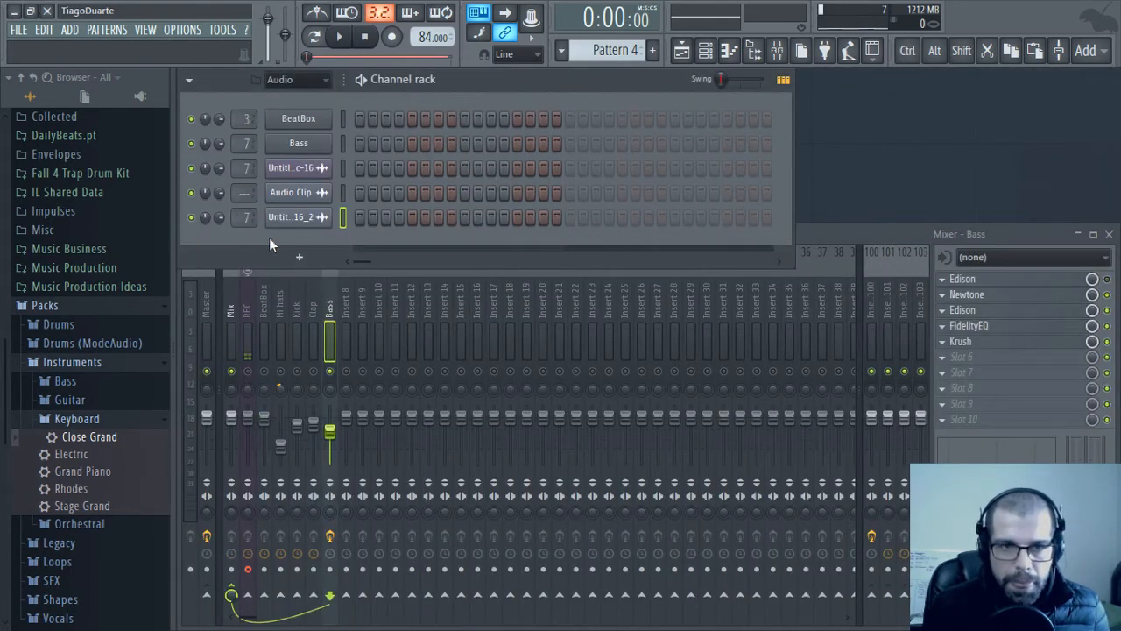
Delete the unused Audio Clip channel and mute the old bass recording's channel
{"action": "right_click", "coordinate": [308, 197]}
{"action": "left_click", "coordinate": [351, 350]}
{"action": "key", "text": "Return"}
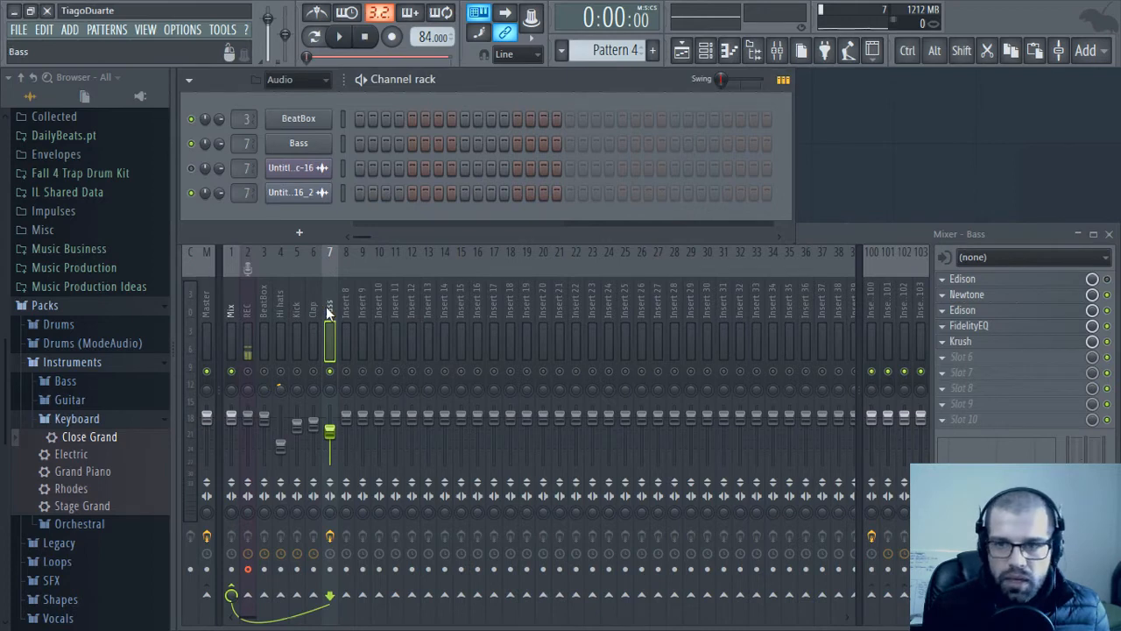
Bypass Newtone and the second Edison on the Bass track and play the beat with the new recording
{"action": "left_click", "coordinate": [1107, 295]}
{"action": "left_click", "coordinate": [1107, 311]}
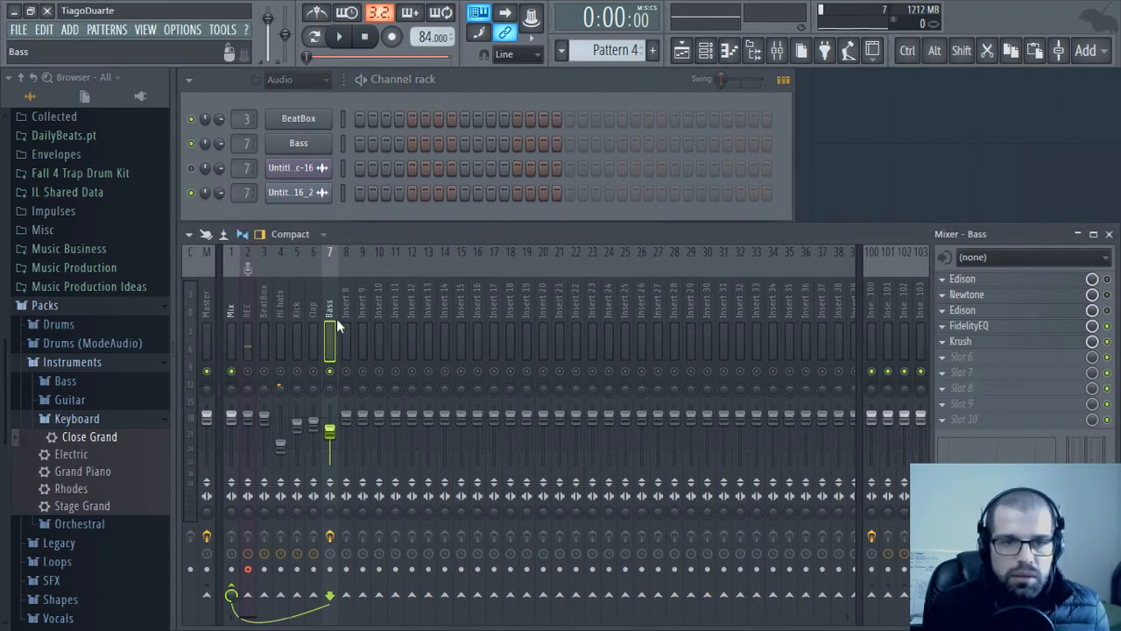
{"action": "left_click", "coordinate": [312, 211]}
{"action": "key", "text": "space"}
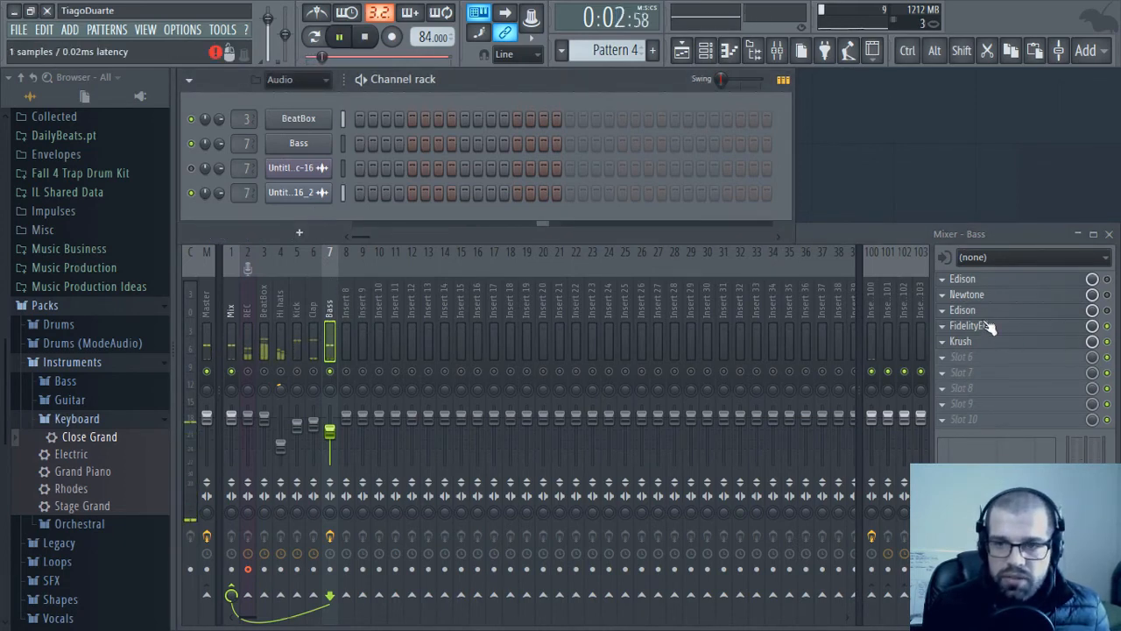
Unsolo the Bass mixer track so all tracks play, and raise its volume slightly
{"action": "left_click", "coordinate": [1107, 341]}
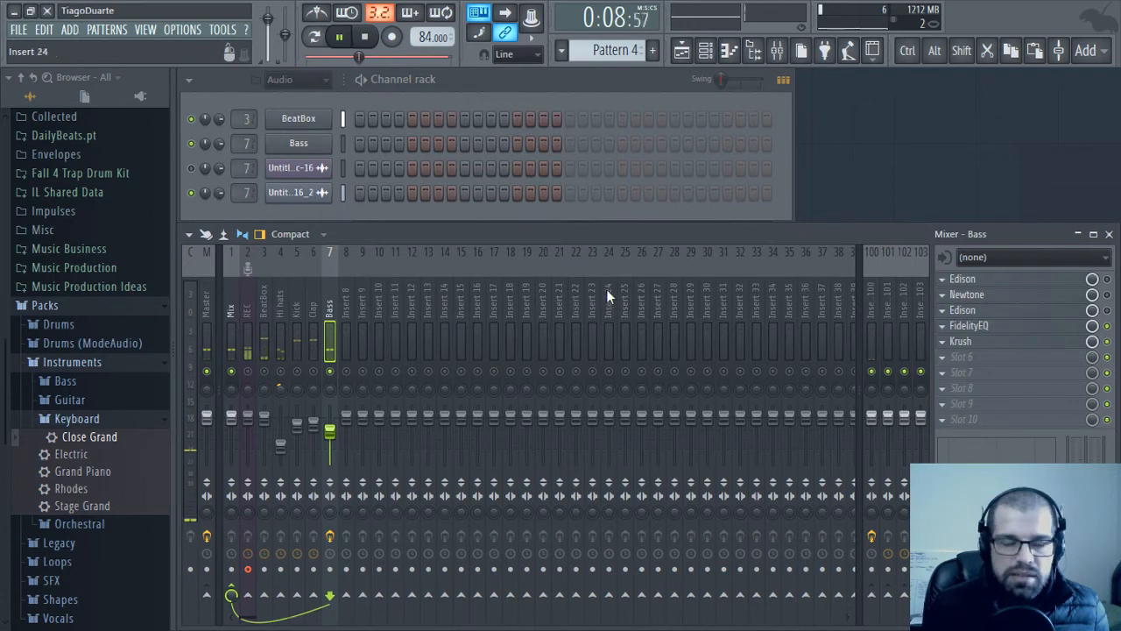
{"action": "right_click", "coordinate": [330, 370]}
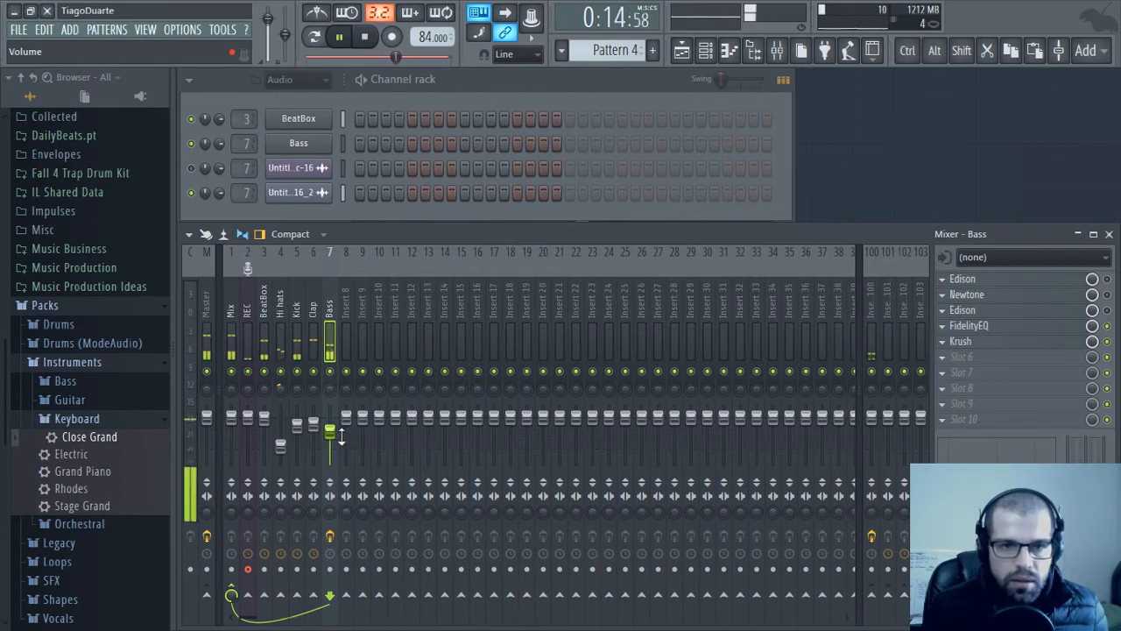
{"action": "left_click_drag", "start_coordinate": [330, 431], "coordinate": [330, 427]}
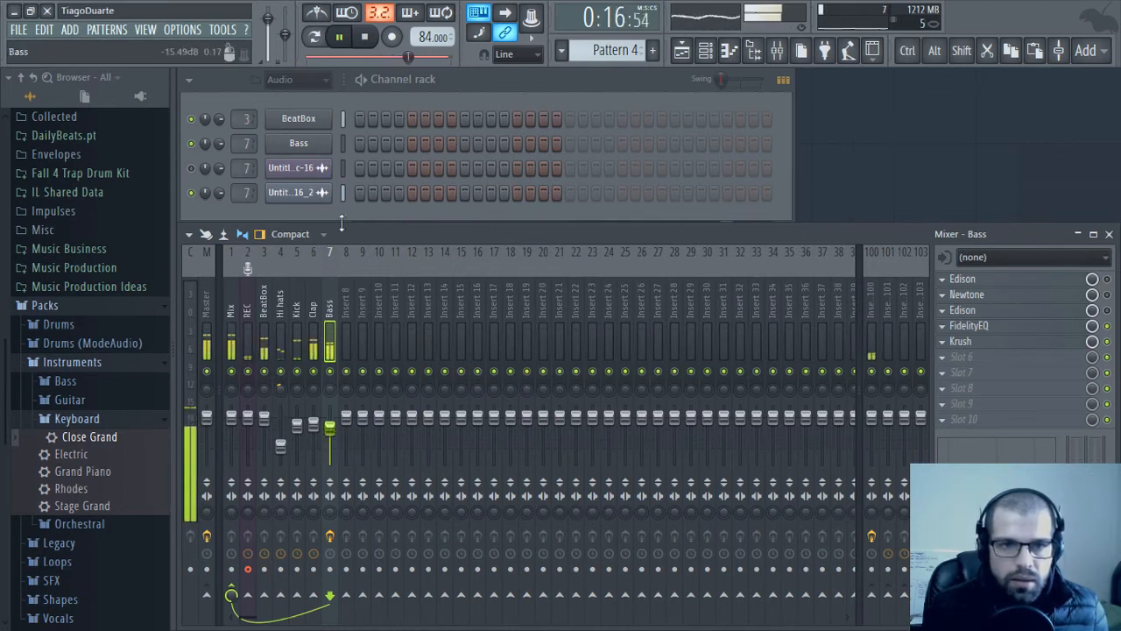
Show all channels, send Newtone's detected notes to the Close Grand channel, and open that channel's piano roll
{"action": "left_click", "coordinate": [988, 298]}
{"action": "left_click_drag", "start_coordinate": [472, 47], "coordinate": [803, 184]}
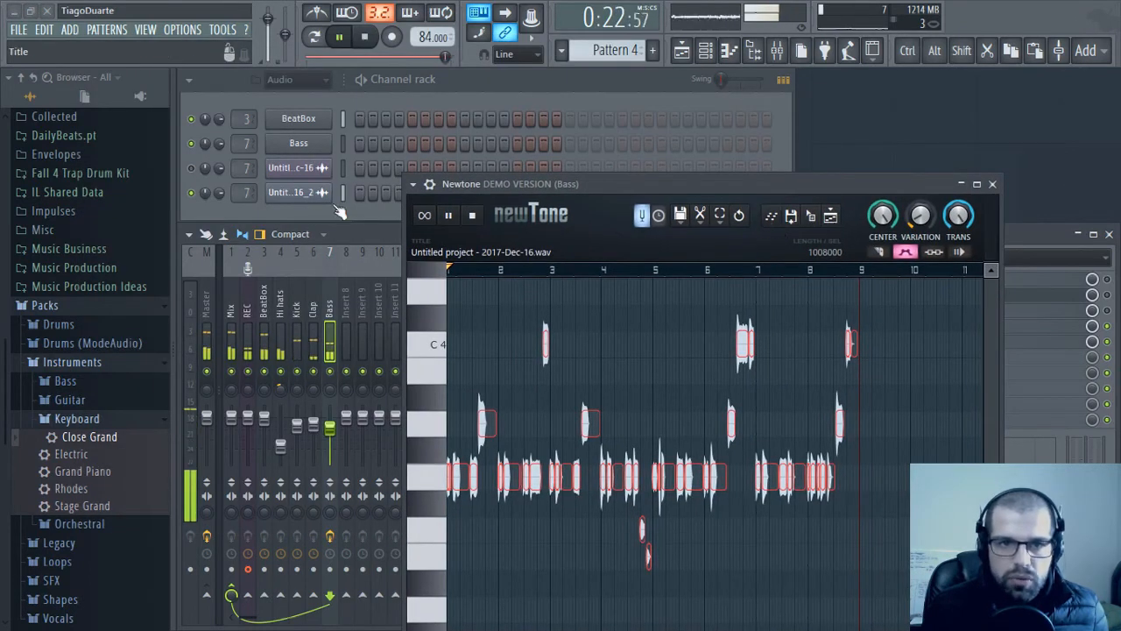
{"action": "left_click", "coordinate": [303, 81]}
{"action": "left_click", "coordinate": [311, 92]}
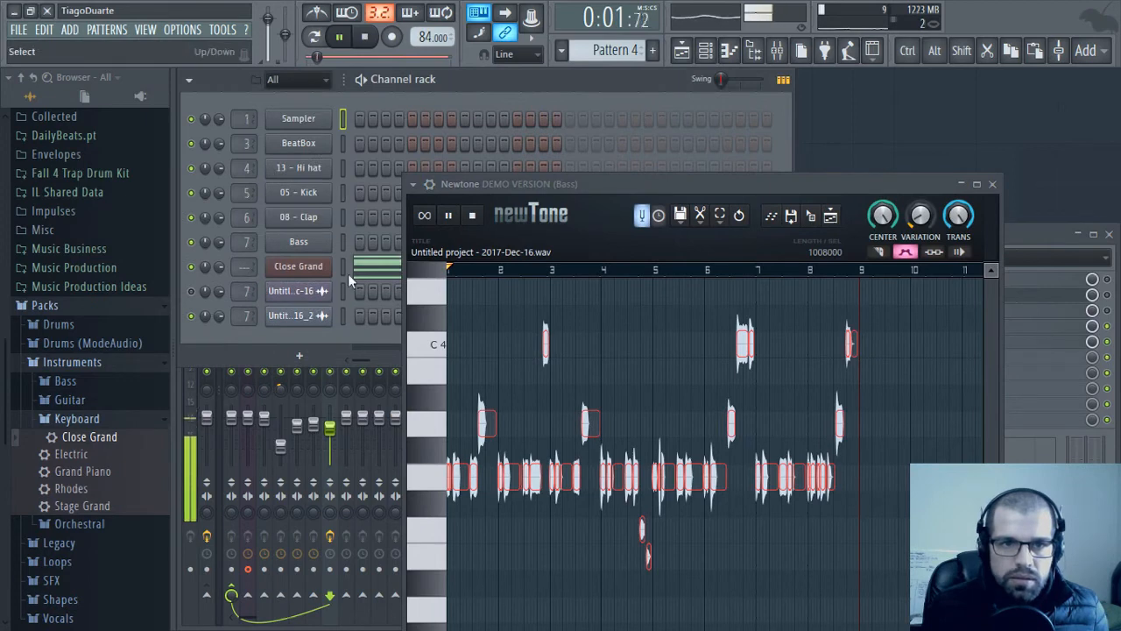
{"action": "left_click", "coordinate": [771, 216]}
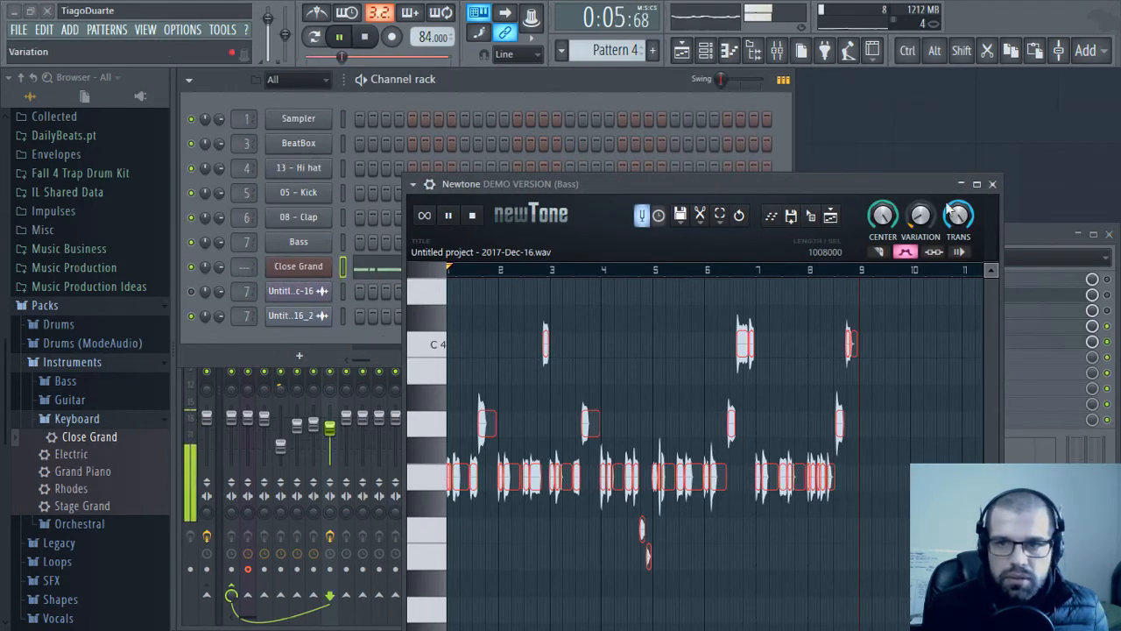
{"action": "left_click", "coordinate": [992, 185]}
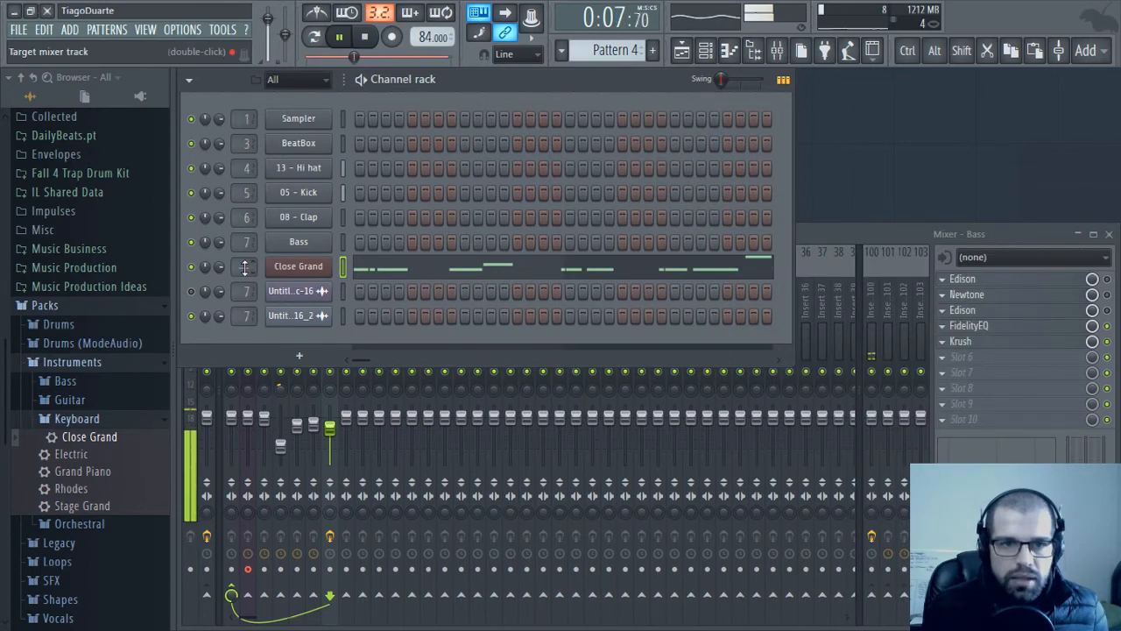
{"action": "left_click", "coordinate": [455, 270]}
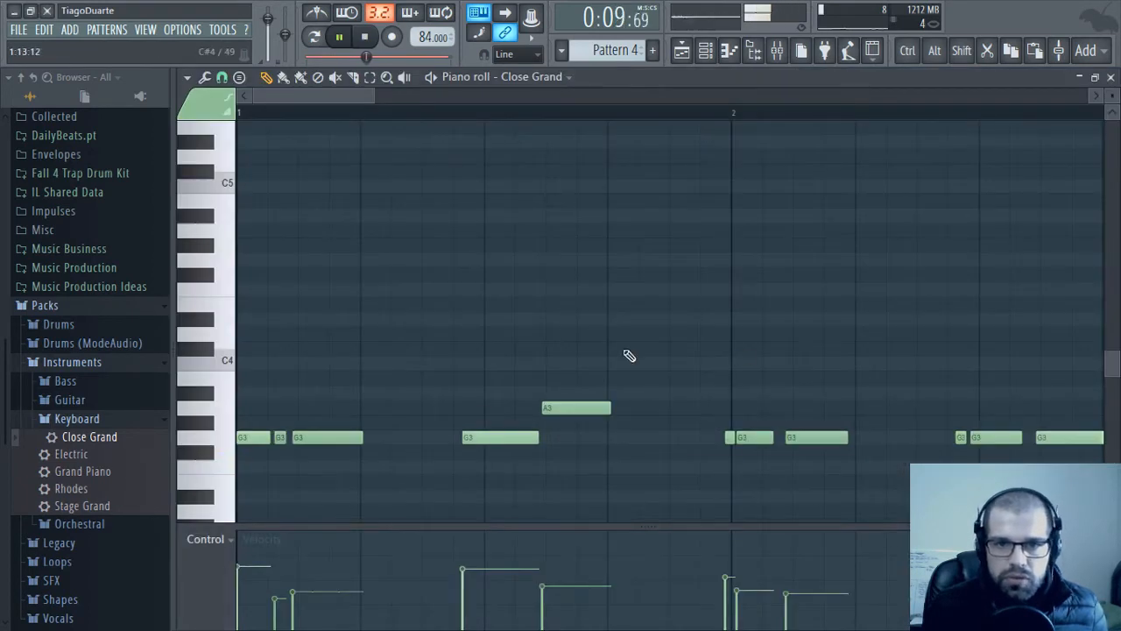
Review the transferred Close Grand notes and extend the Pattern 4 clip on playlist Track 5 to bar 9, matching the bass recording's length
{"action": "scroll", "coordinate": [640, 393], "scroll_direction": "down", "scroll_amount": 3, "text": "ctrl"}
{"action": "scroll", "coordinate": [640, 393], "scroll_direction": "down", "scroll_amount": 3}
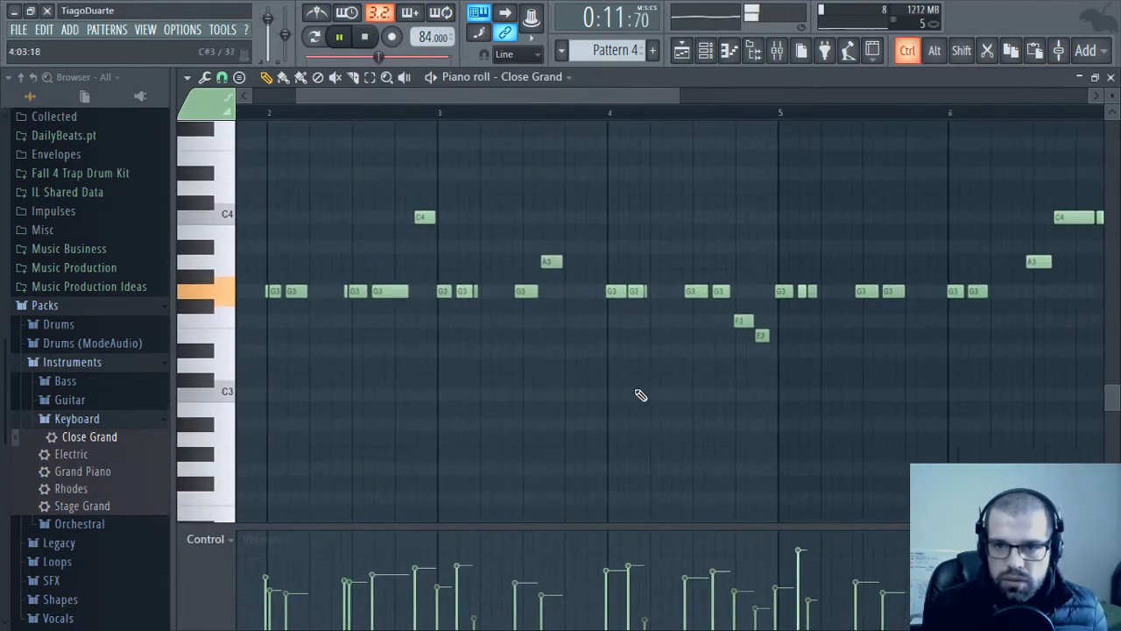
{"action": "scroll", "coordinate": [514, 346], "scroll_direction": "up", "scroll_amount": 3}
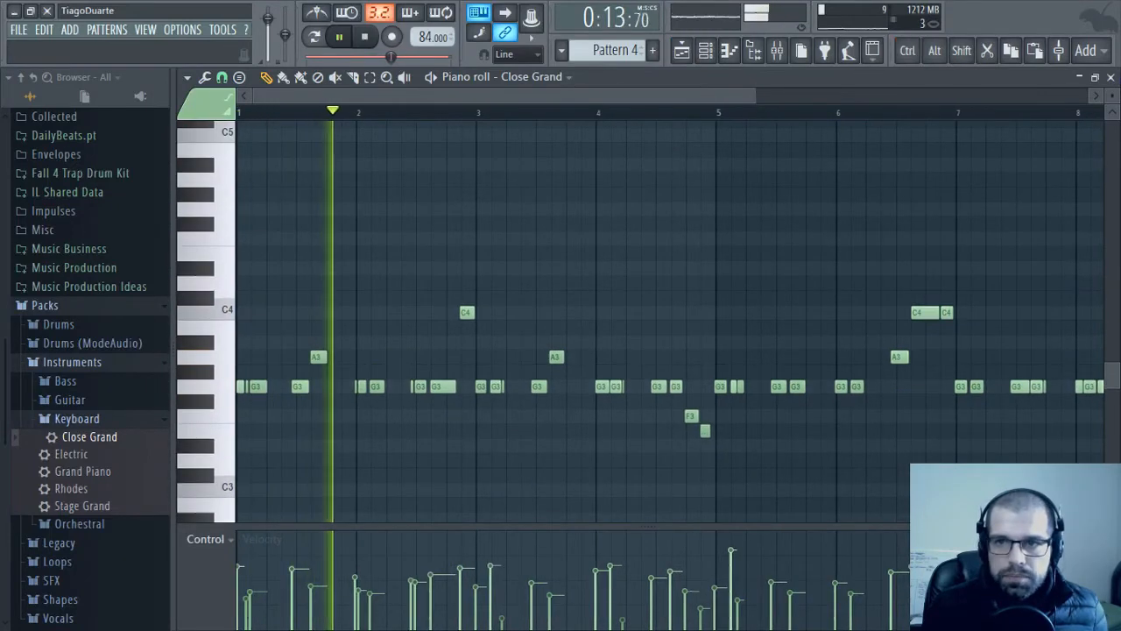
{"action": "left_click", "coordinate": [1110, 77]}
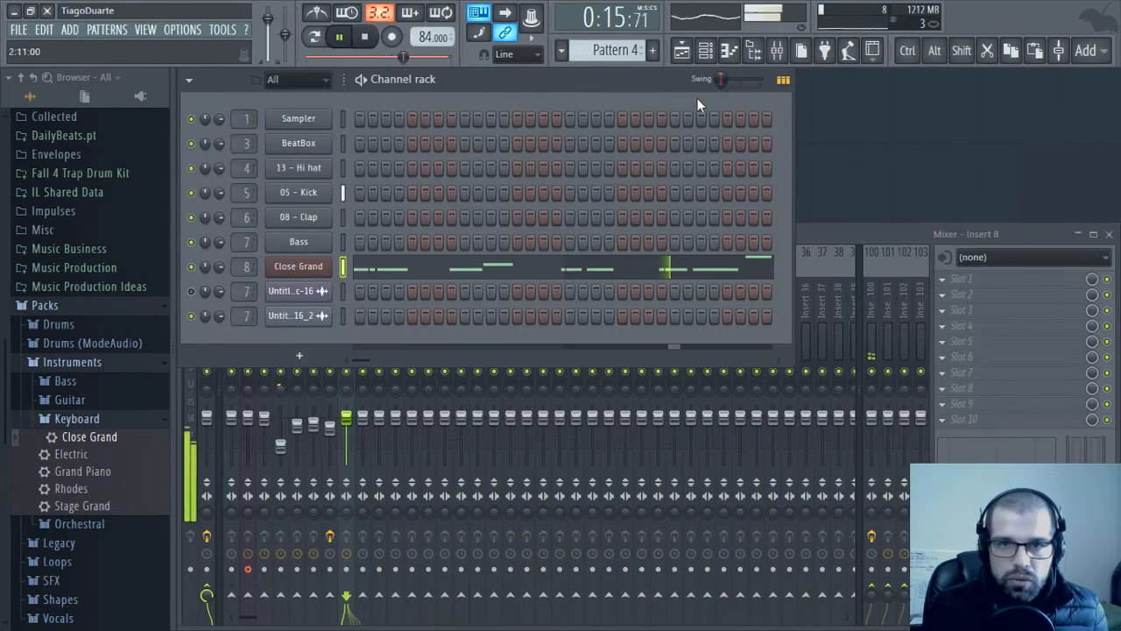
{"action": "left_click", "coordinate": [700, 49]}
{"action": "right_click", "coordinate": [572, 257]}
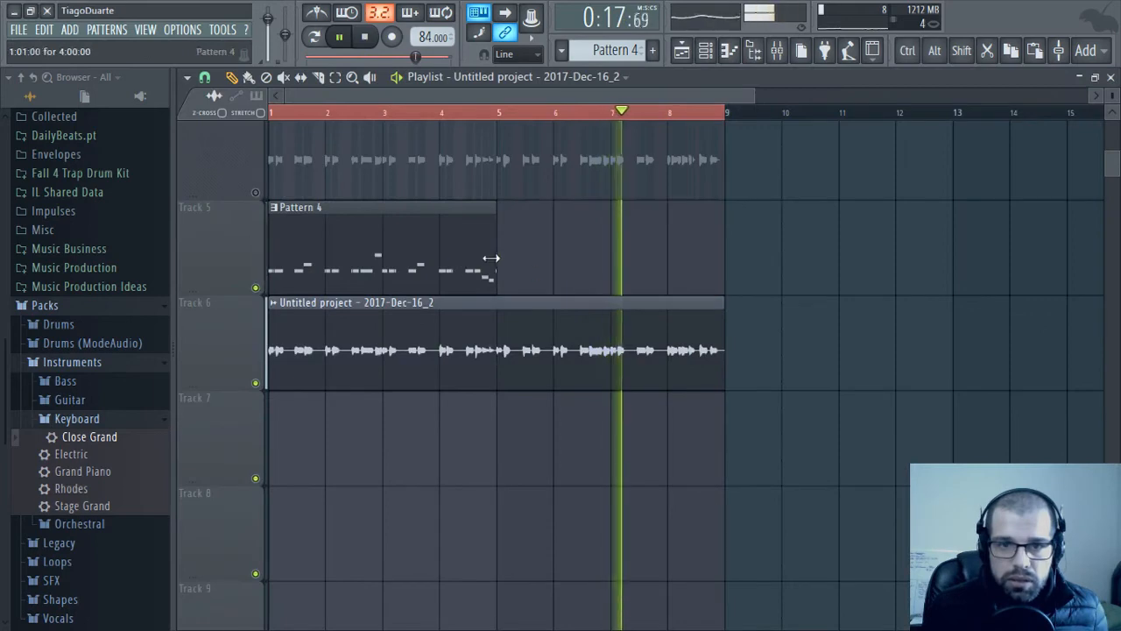
{"action": "left_click_drag", "start_coordinate": [496, 262], "coordinate": [726, 271]}
{"action": "left_click", "coordinate": [1110, 77]}
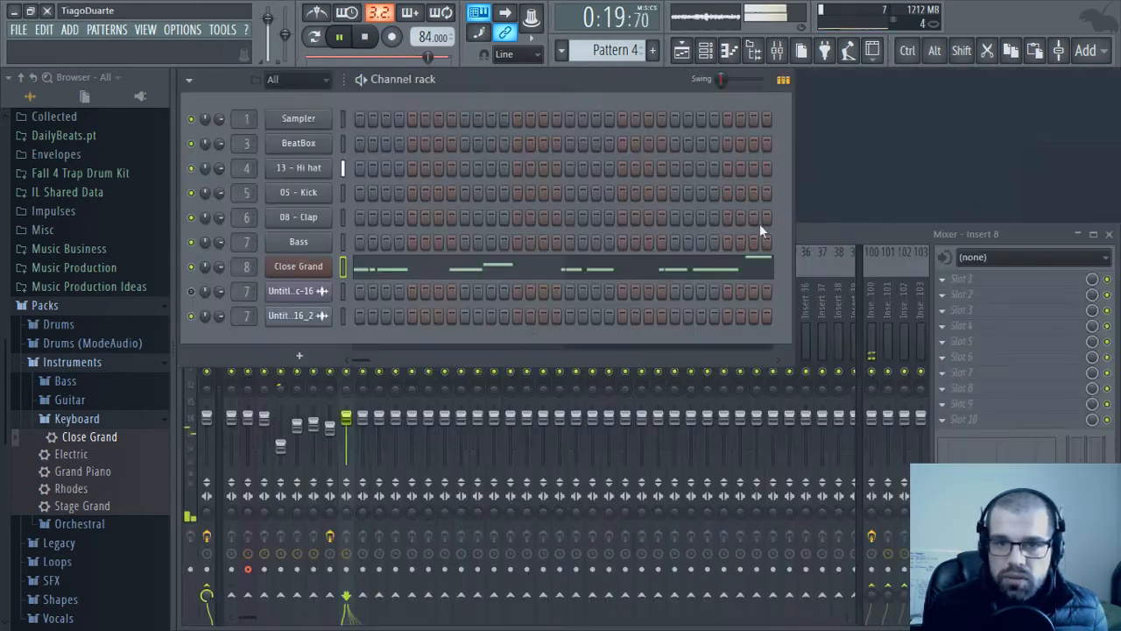
Open the Close Grand piano roll, transpose all its notes up one octave, and stop playback
{"action": "left_click", "coordinate": [450, 264]}
{"action": "key", "text": "ctrl+Up"}
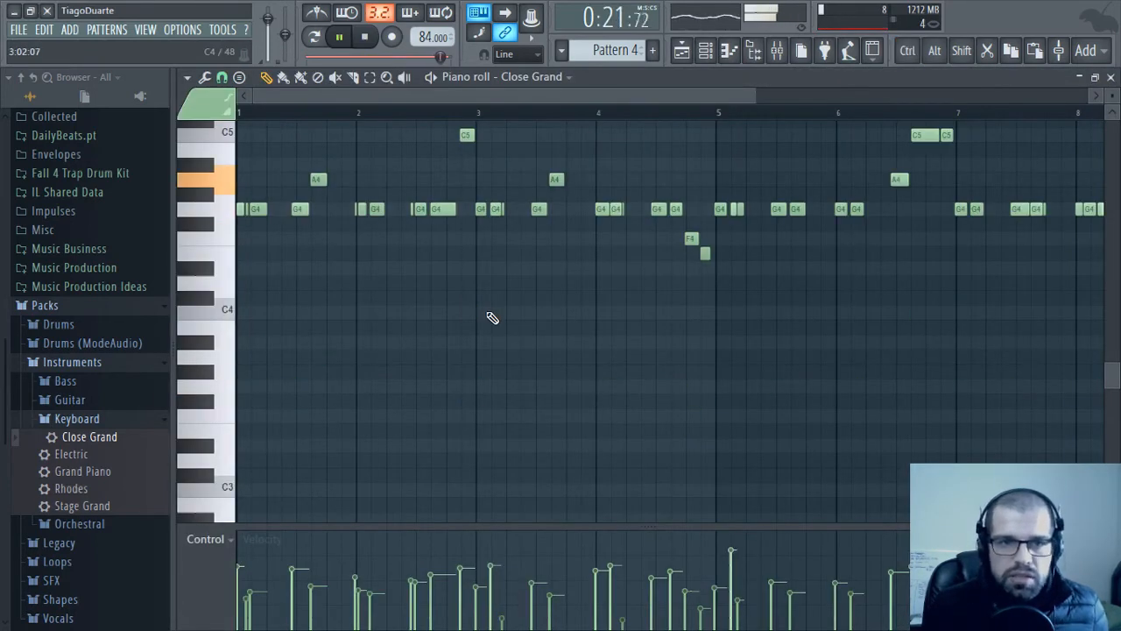
{"action": "scroll", "coordinate": [342, 355], "scroll_direction": "up", "scroll_amount": 4}
{"action": "key", "text": "space"}
Remove the short second G4 note in bar 1 and trim the start of the G4 note that follows it
{"action": "scroll", "coordinate": [341, 418], "scroll_direction": "up", "scroll_amount": 3, "text": "ctrl"}
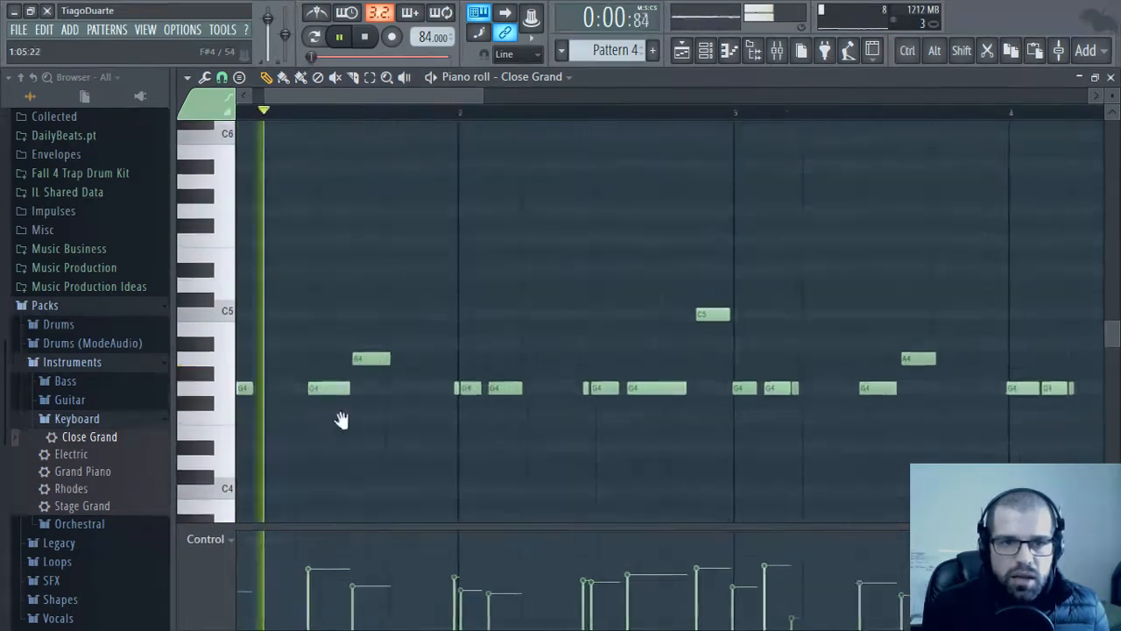
{"action": "scroll", "coordinate": [281, 468], "scroll_direction": "up", "scroll_amount": 2, "text": "ctrl"}
{"action": "scroll", "coordinate": [691, 429], "scroll_direction": "up", "scroll_amount": 1, "text": "ctrl"}
{"action": "scroll", "coordinate": [691, 428], "scroll_direction": "down", "scroll_amount": 1}
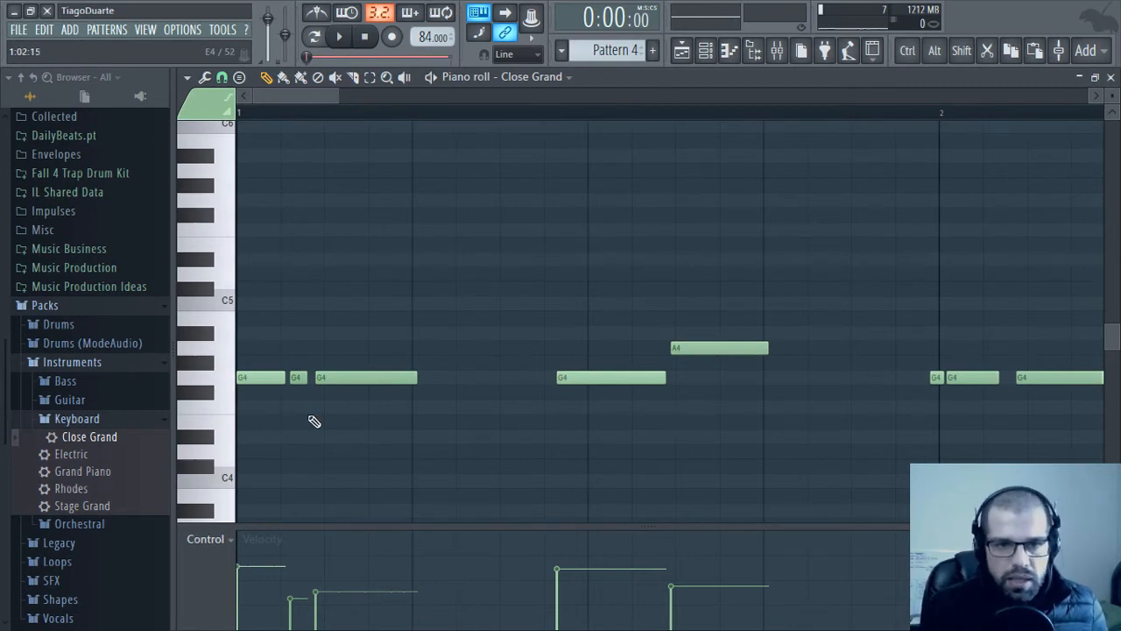
{"action": "left_click_drag", "start_coordinate": [331, 386], "coordinate": [329, 391]}
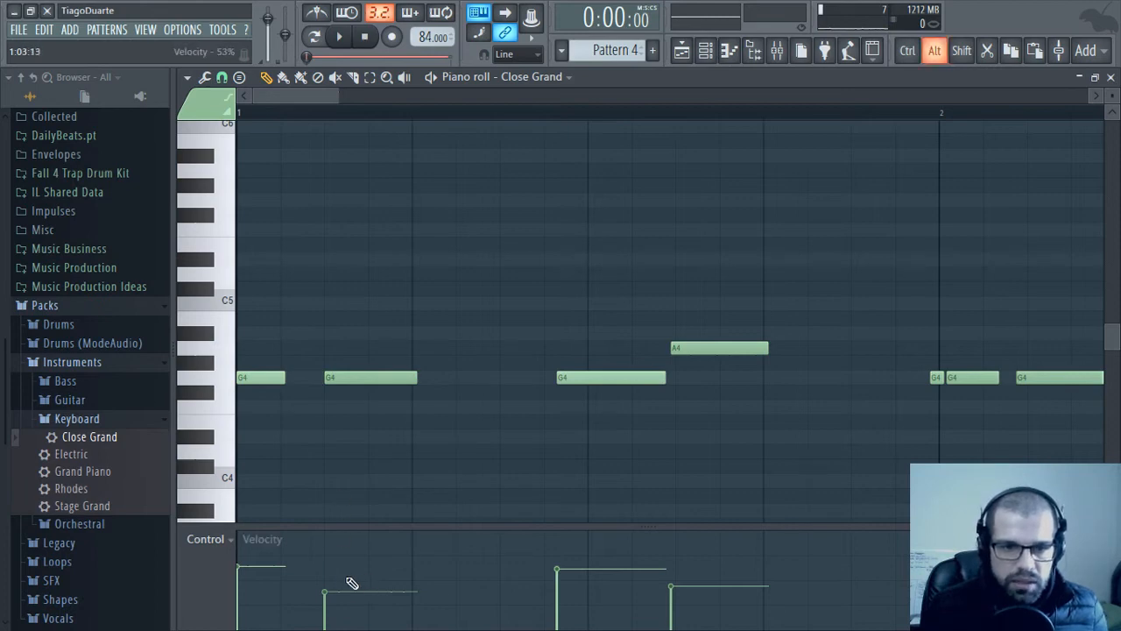
Raise the velocities of the first two G4 notes in bar 1 to the same level
{"action": "scroll", "coordinate": [350, 579], "scroll_direction": "up", "scroll_amount": 4, "text": "alt"}
{"action": "scroll", "coordinate": [277, 562], "scroll_direction": "up", "scroll_amount": 2, "text": "alt"}
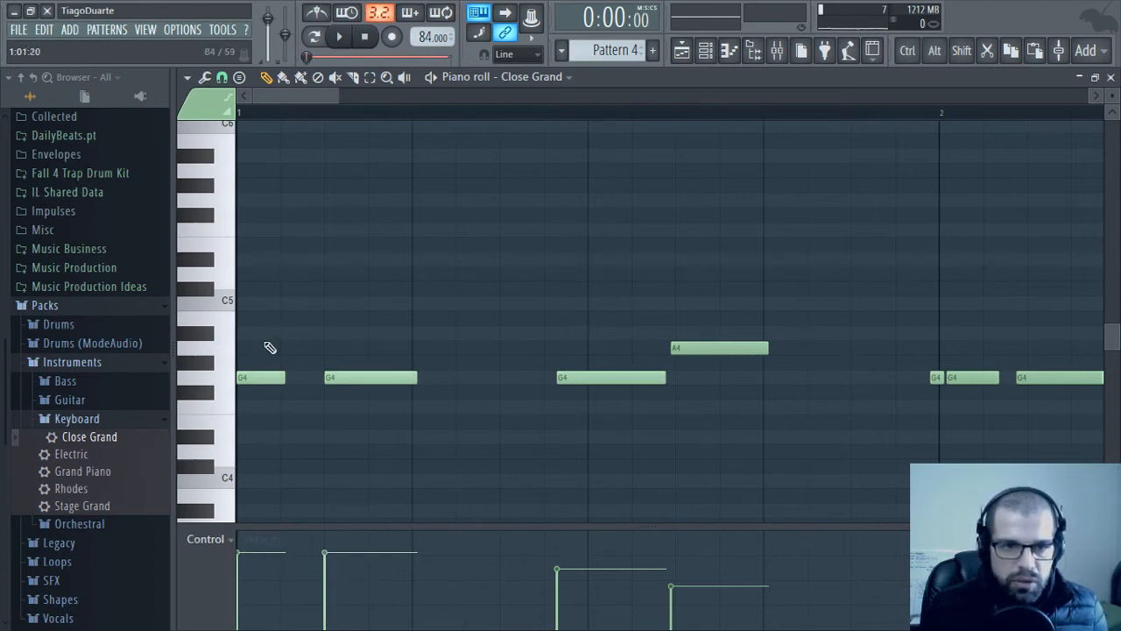
Set the root note of the piano roll's scale highlighting to G and reopen the piano roll options
{"action": "left_click", "coordinate": [187, 77]}
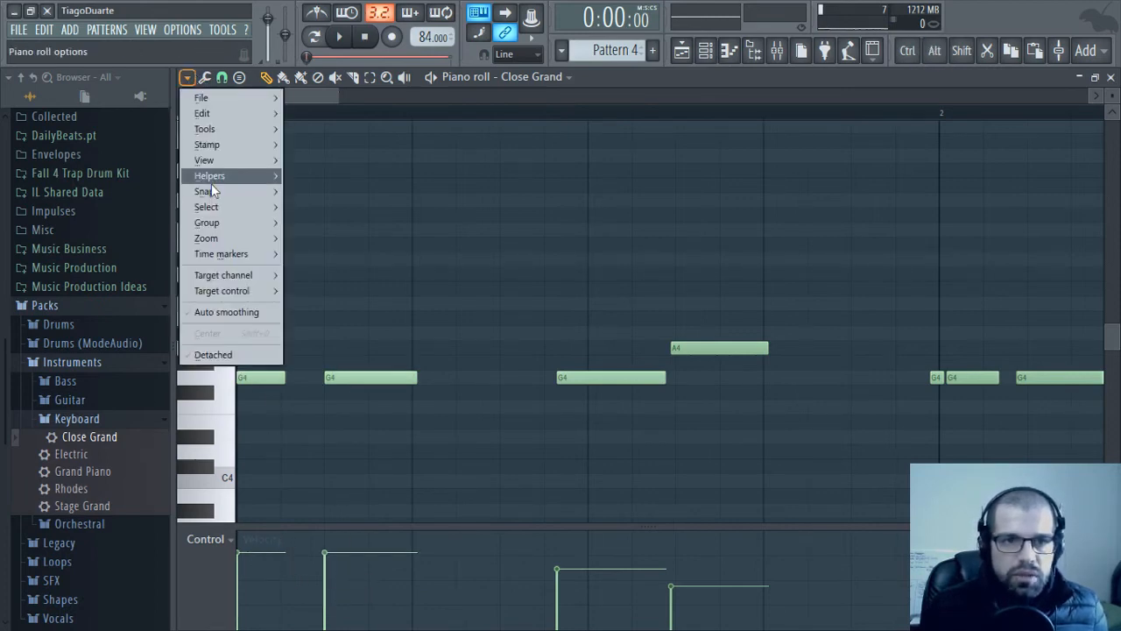
{"action": "mouse_move", "coordinate": [218, 176]}
{"action": "mouse_move", "coordinate": [323, 191]}
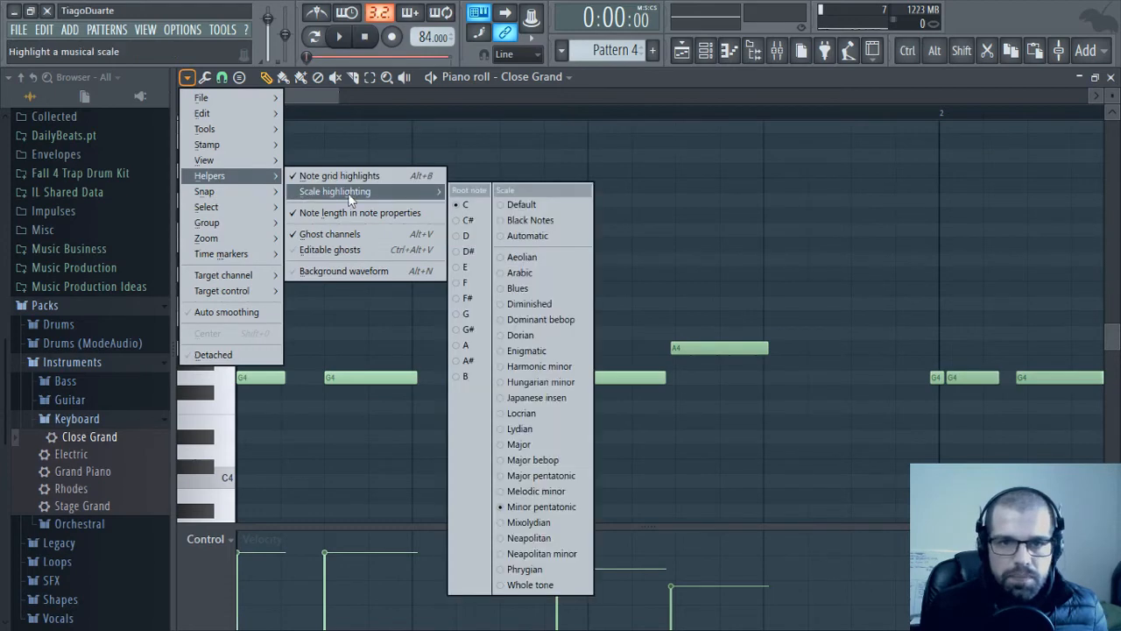
{"action": "left_click", "coordinate": [472, 315]}
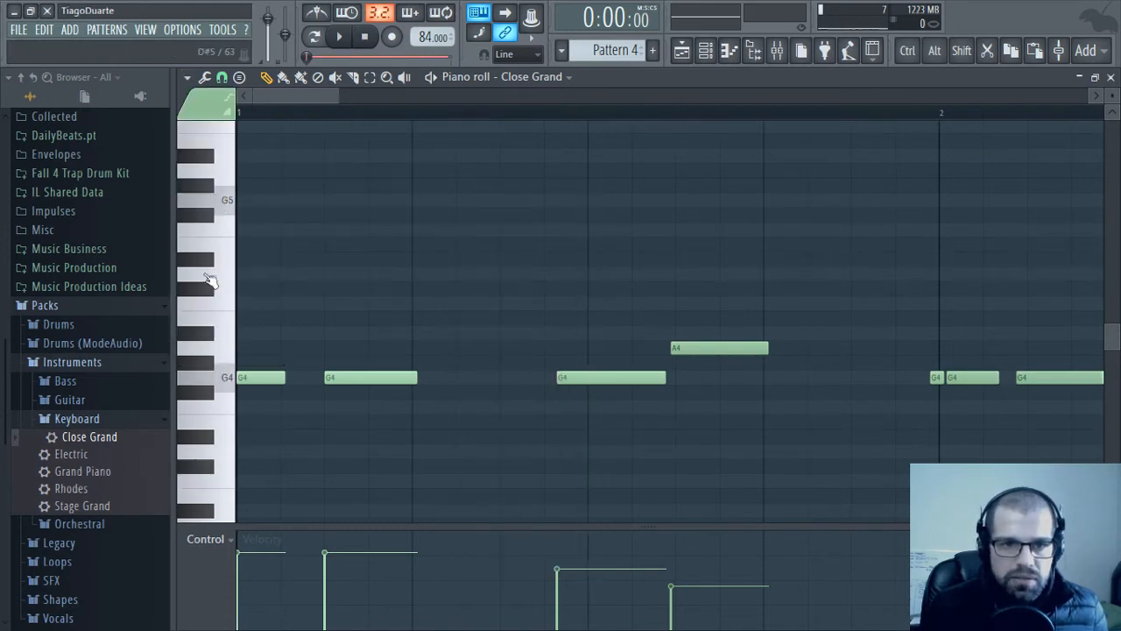
{"action": "left_click", "coordinate": [187, 77]}
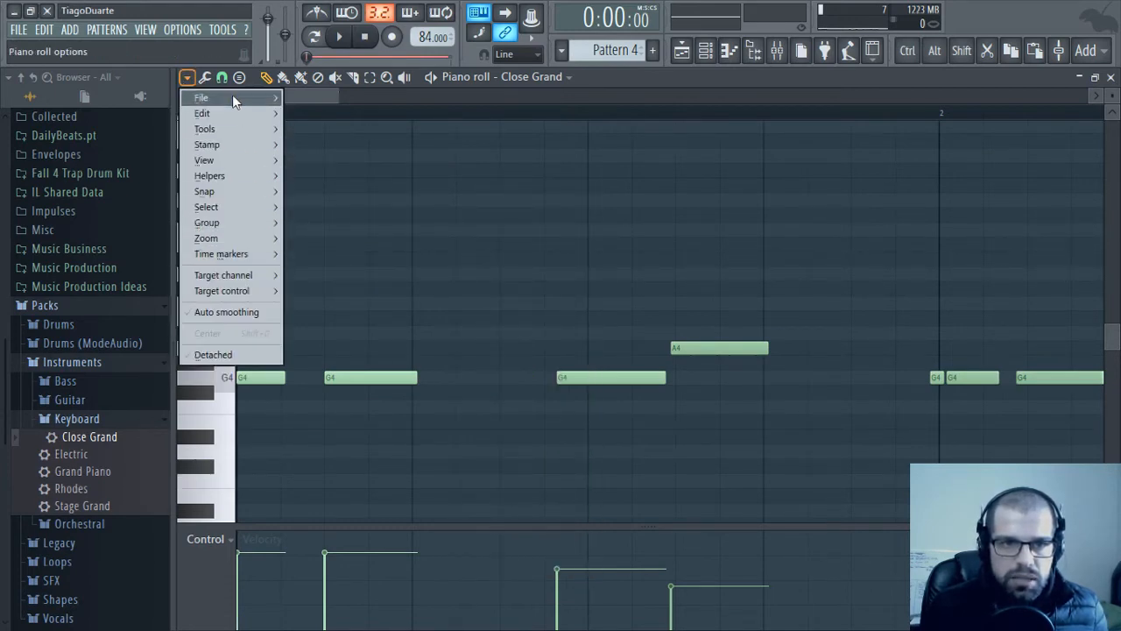
Set the piano roll's scale highlighting to Major pentatonic with root note C
{"action": "mouse_move", "coordinate": [218, 175]}
{"action": "mouse_move", "coordinate": [350, 191]}
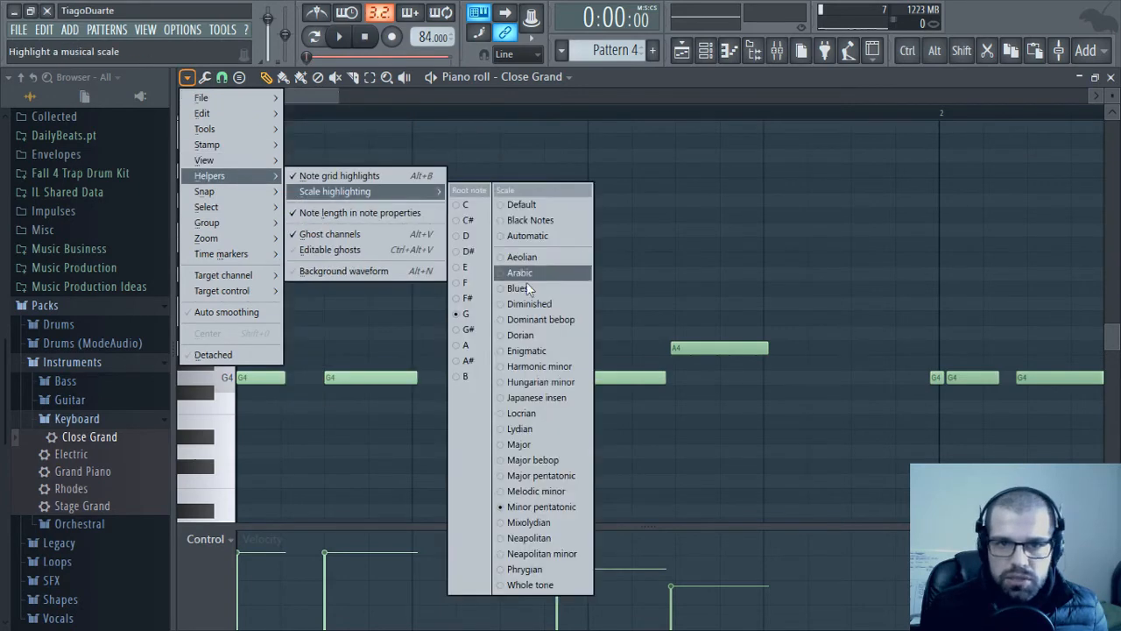
{"action": "left_click", "coordinate": [556, 477]}
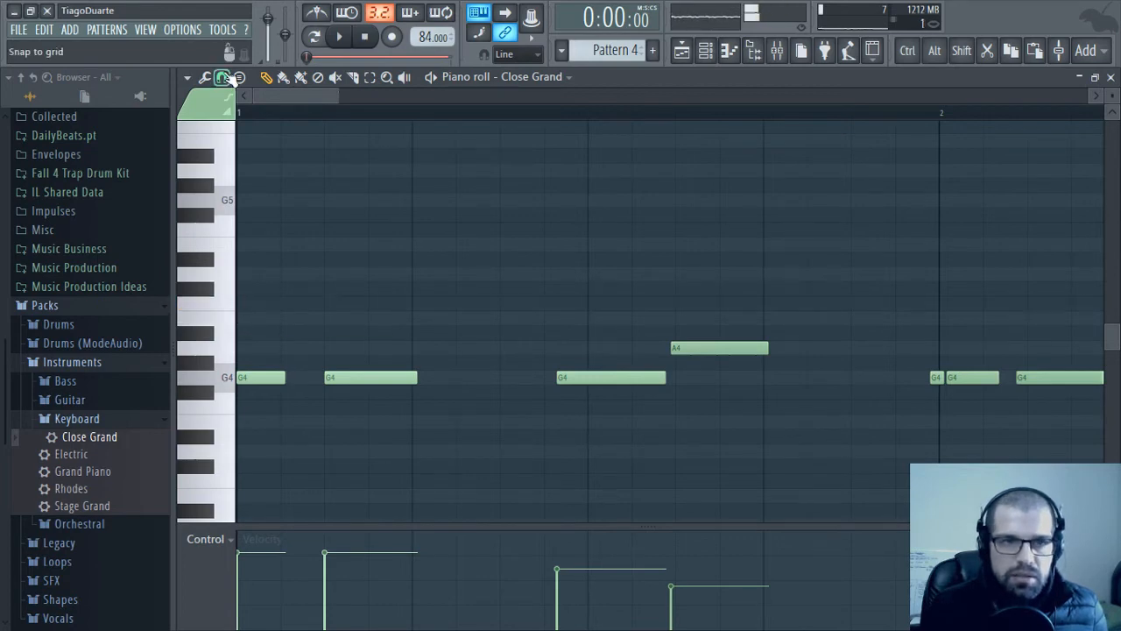
{"action": "left_click", "coordinate": [186, 77]}
{"action": "mouse_move", "coordinate": [226, 177]}
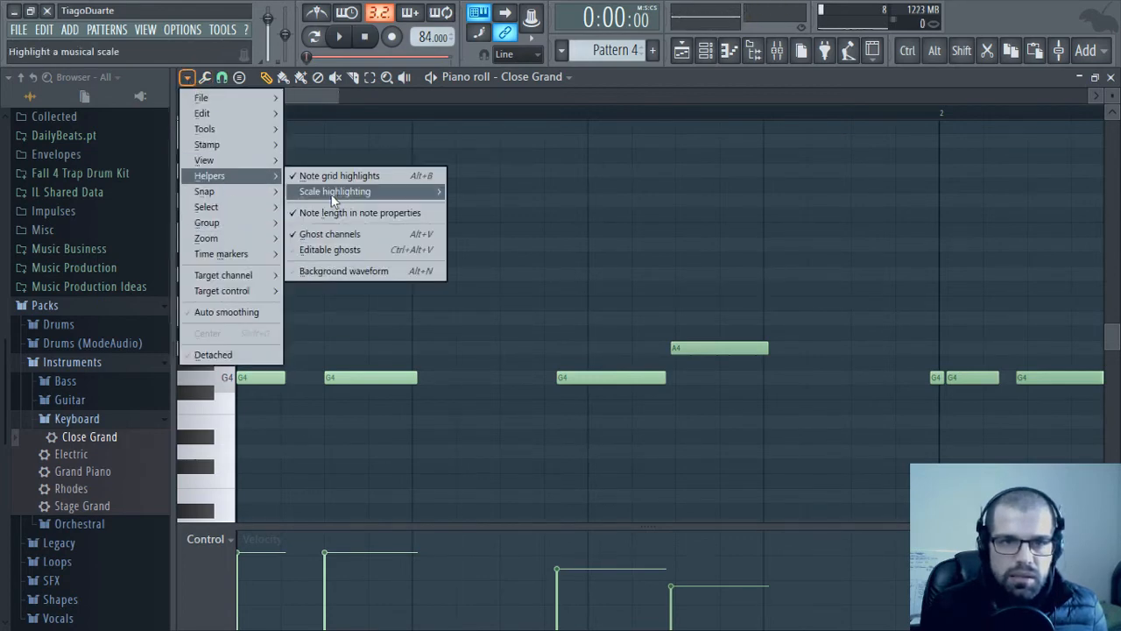
{"action": "mouse_move", "coordinate": [332, 203]}
{"action": "left_click", "coordinate": [489, 208]}
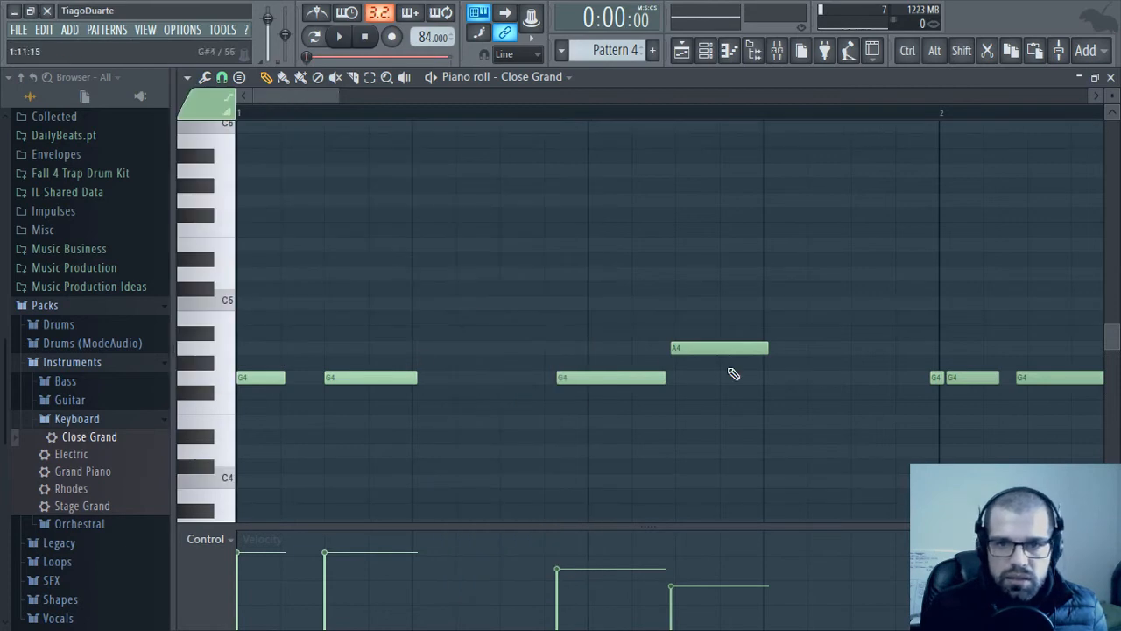
Change the highlighted scale from Major pentatonic to Major
{"action": "left_click", "coordinate": [198, 78]}
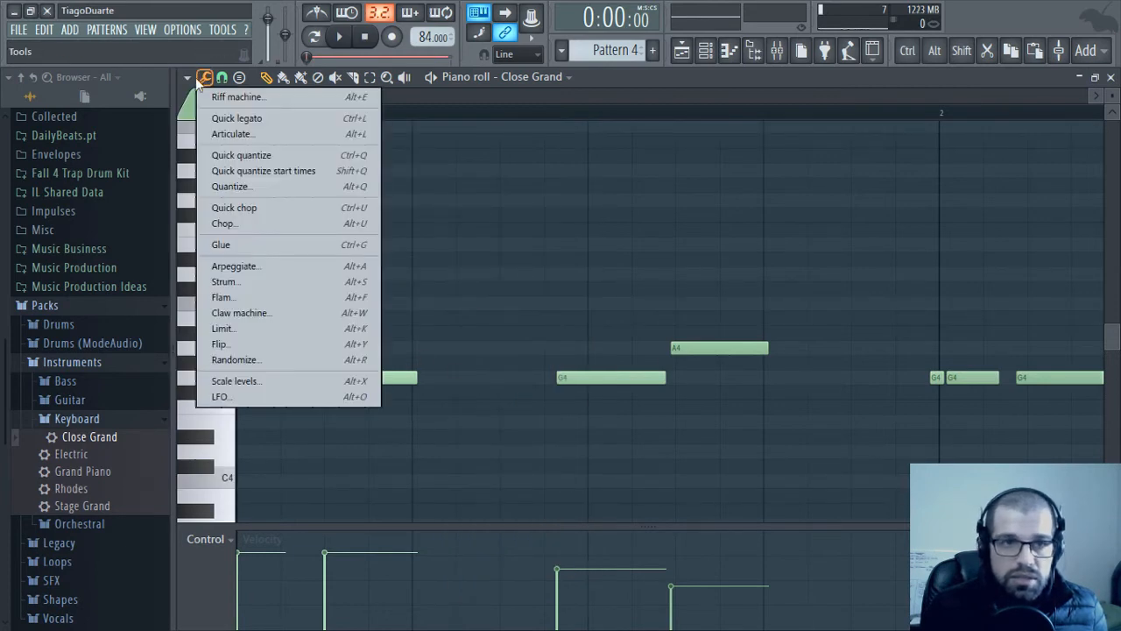
{"action": "left_click", "coordinate": [186, 77]}
{"action": "mouse_move", "coordinate": [226, 175]}
{"action": "mouse_move", "coordinate": [322, 191]}
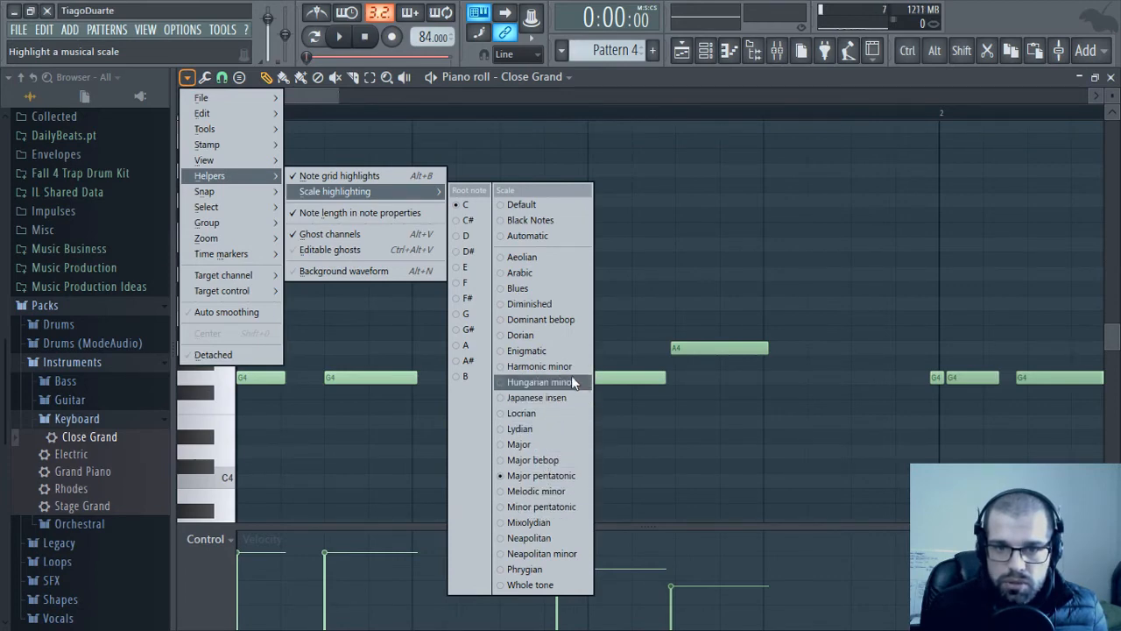
{"action": "left_click", "coordinate": [553, 445]}
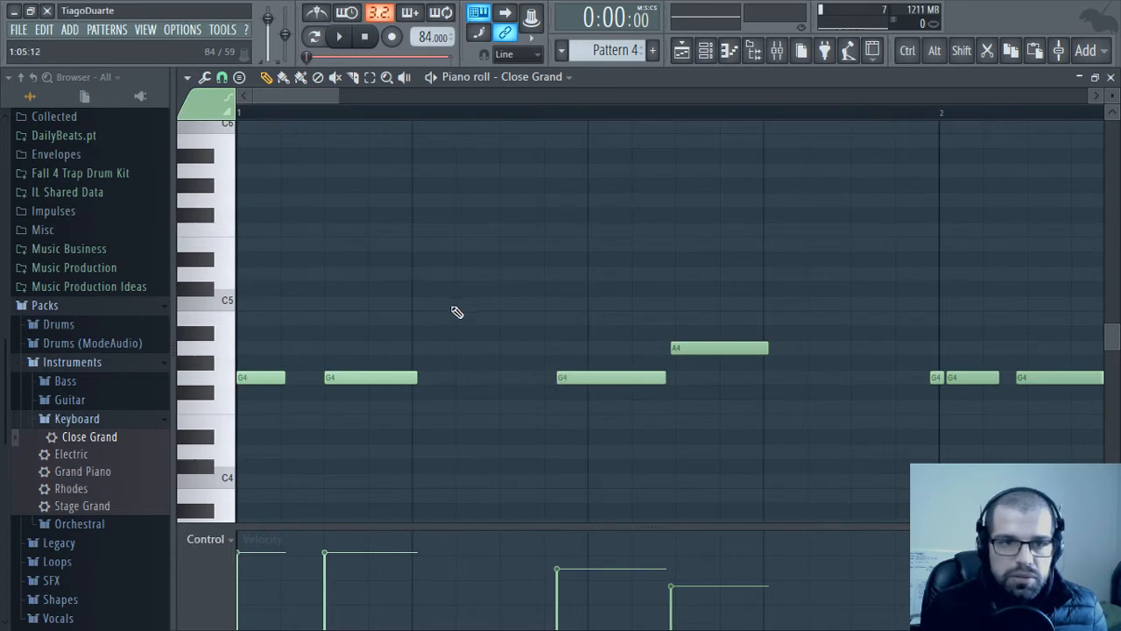
Quantize the piano notes with the Default template and start time strength at 100%
{"action": "scroll", "coordinate": [515, 383], "scroll_direction": "down", "scroll_amount": 3}
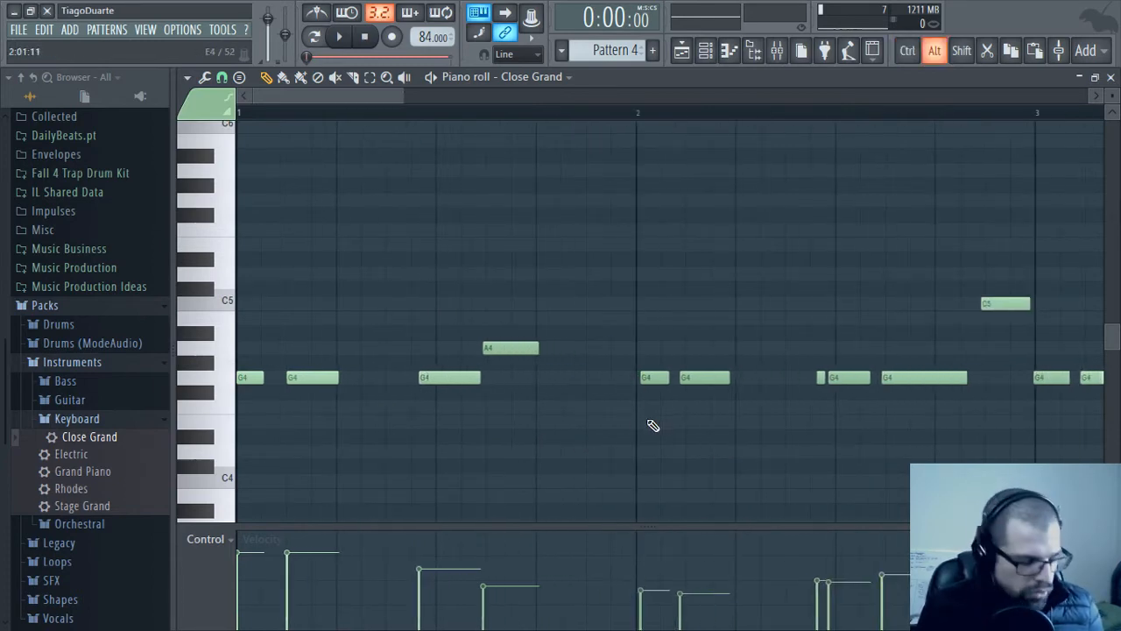
{"action": "key", "text": "alt+q"}
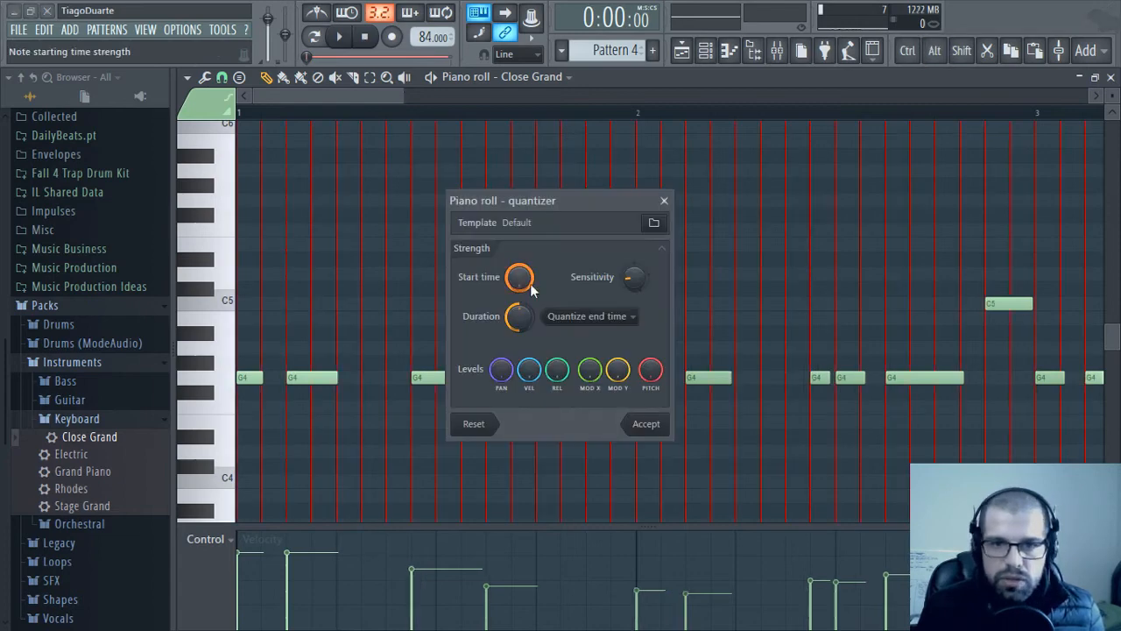
{"action": "left_click_drag", "start_coordinate": [517, 268], "coordinate": [518, 262]}
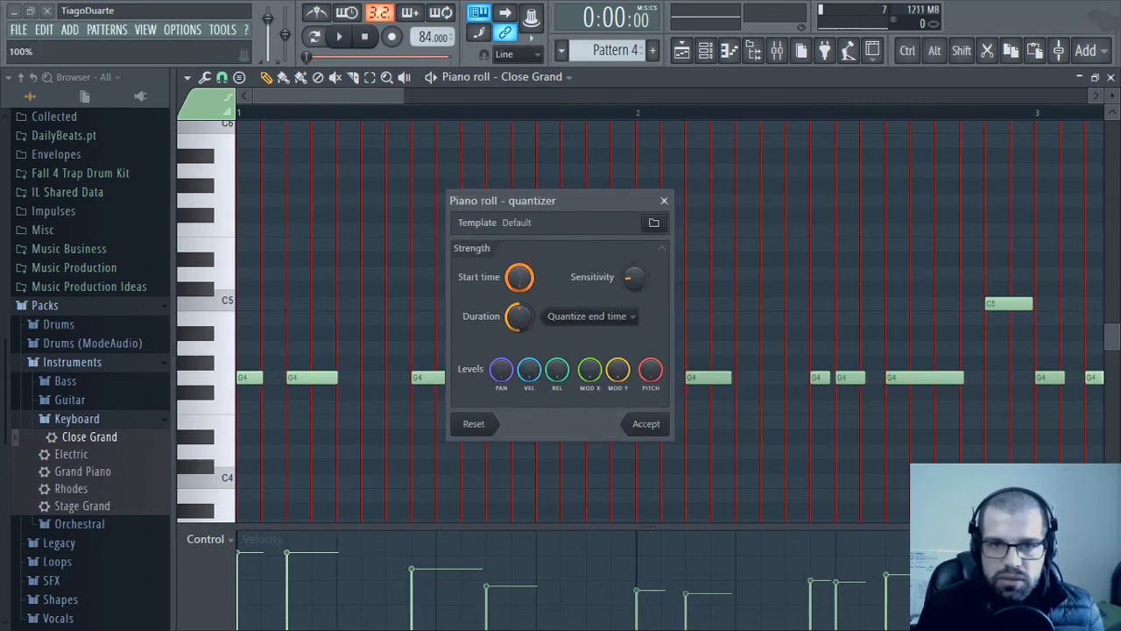
{"action": "left_click", "coordinate": [643, 425]}
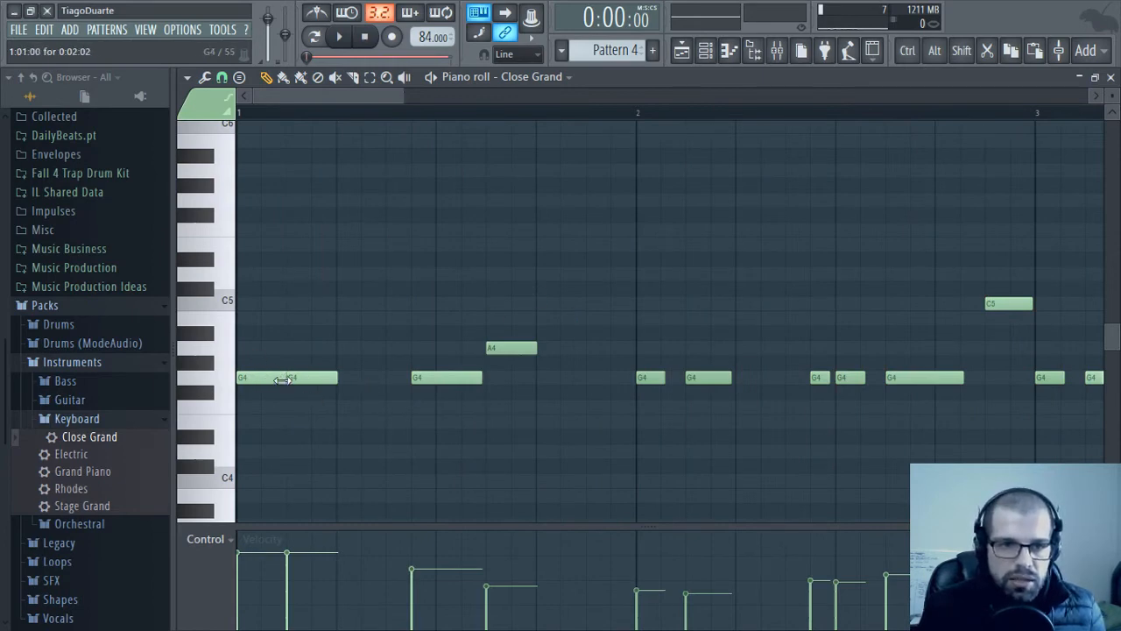
Try B4 and E5 notes above the first G4, play the pattern, and delete both notes
{"action": "mouse_move", "coordinate": [248, 332]}
{"action": "left_mouse_down"}
{"action": "mouse_move", "coordinate": [262, 308]}
{"action": "mouse_move", "coordinate": [243, 302]}
{"action": "mouse_move", "coordinate": [264, 323]}
{"action": "left_mouse_up"}
{"action": "left_click", "coordinate": [256, 245]}
{"action": "key", "text": "space"}
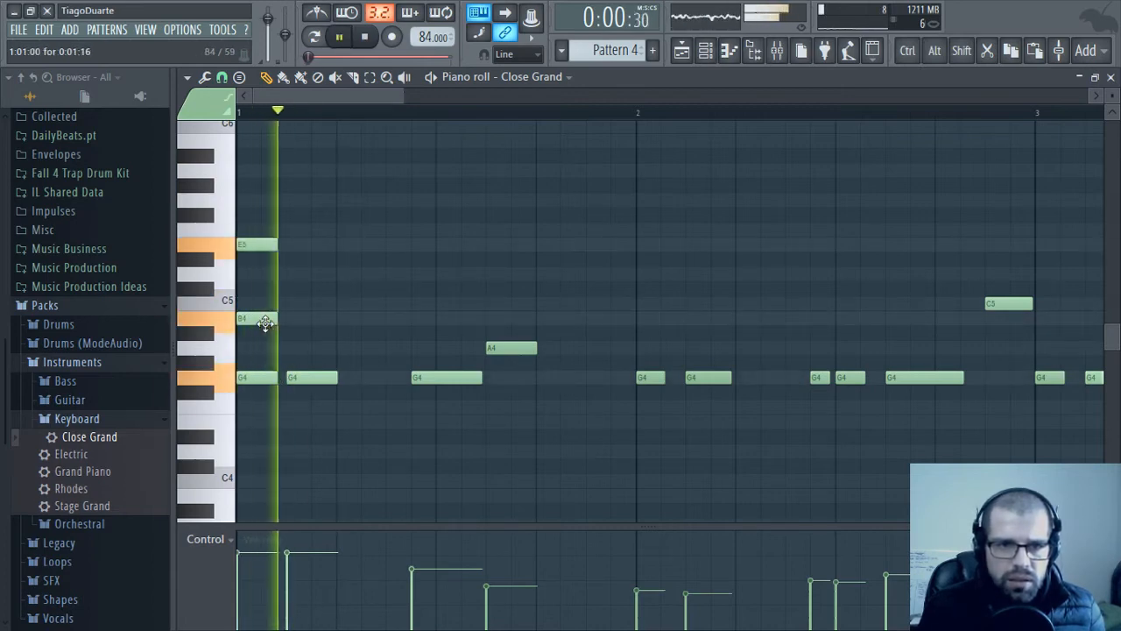
{"action": "right_click", "coordinate": [264, 323]}
{"action": "right_click", "coordinate": [267, 246]}
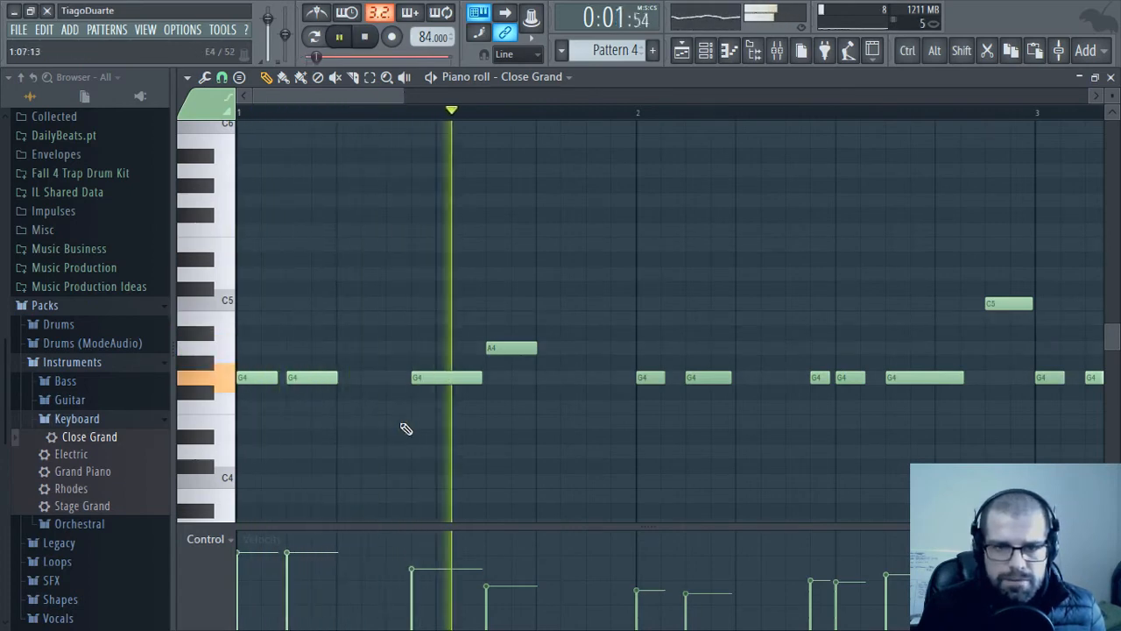
Shift the third G4 note slightly later and shorten it to end just before the A4 note
{"action": "key", "text": "space"}
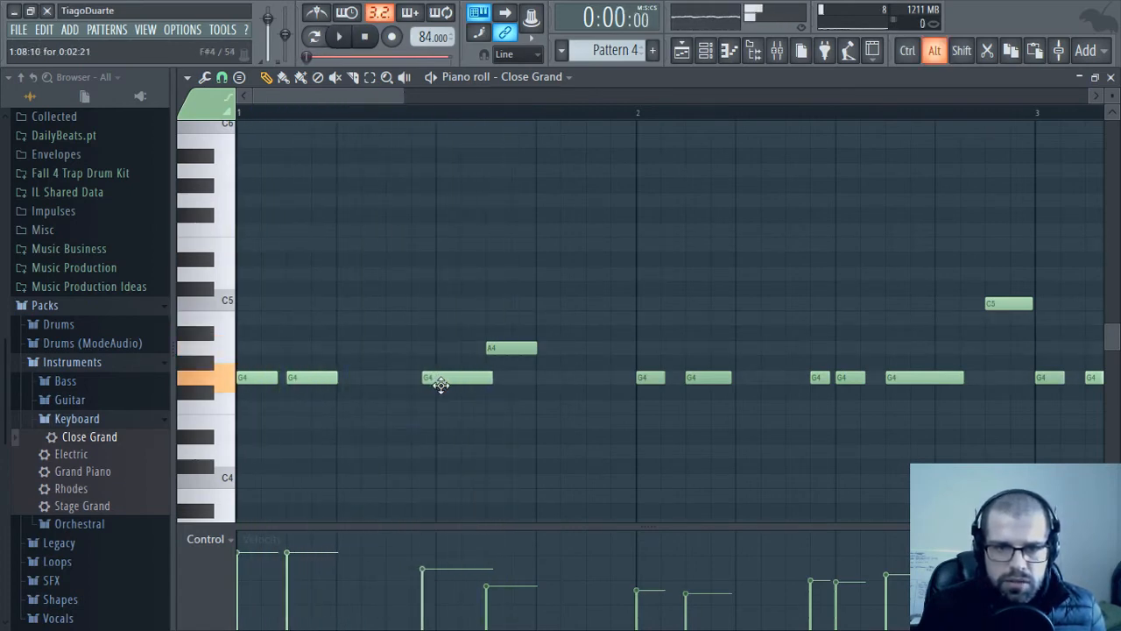
{"action": "key", "text": "space"}
{"action": "left_click_drag", "start_coordinate": [491, 376], "coordinate": [481, 377]}
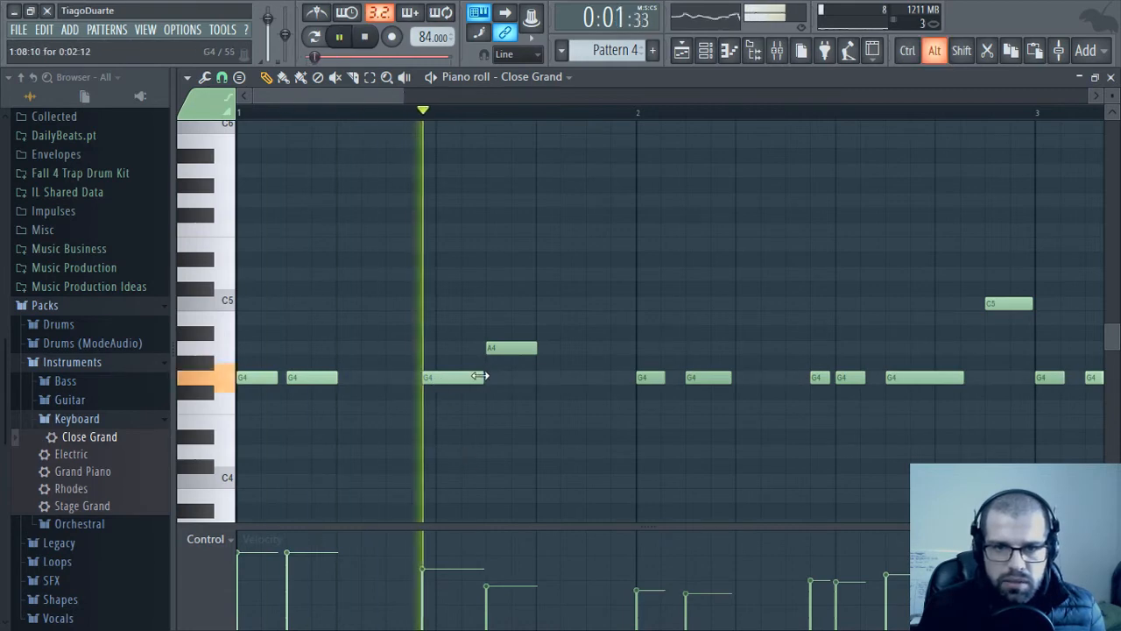
Level the velocities of the piano notes to match the first notes and play the pattern to check them
{"action": "left_click_drag", "start_coordinate": [658, 440], "coordinate": [597, 428]}
{"action": "scroll", "coordinate": [589, 431], "scroll_direction": "down", "scroll_amount": 2}
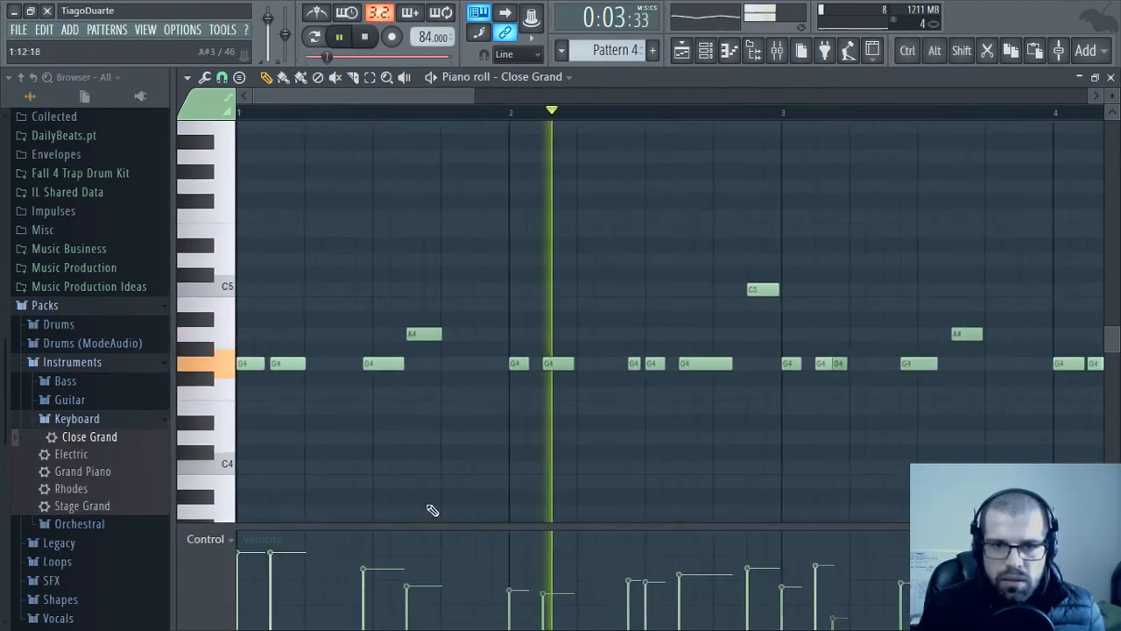
{"action": "scroll", "coordinate": [780, 453], "scroll_direction": "down", "scroll_amount": 3}
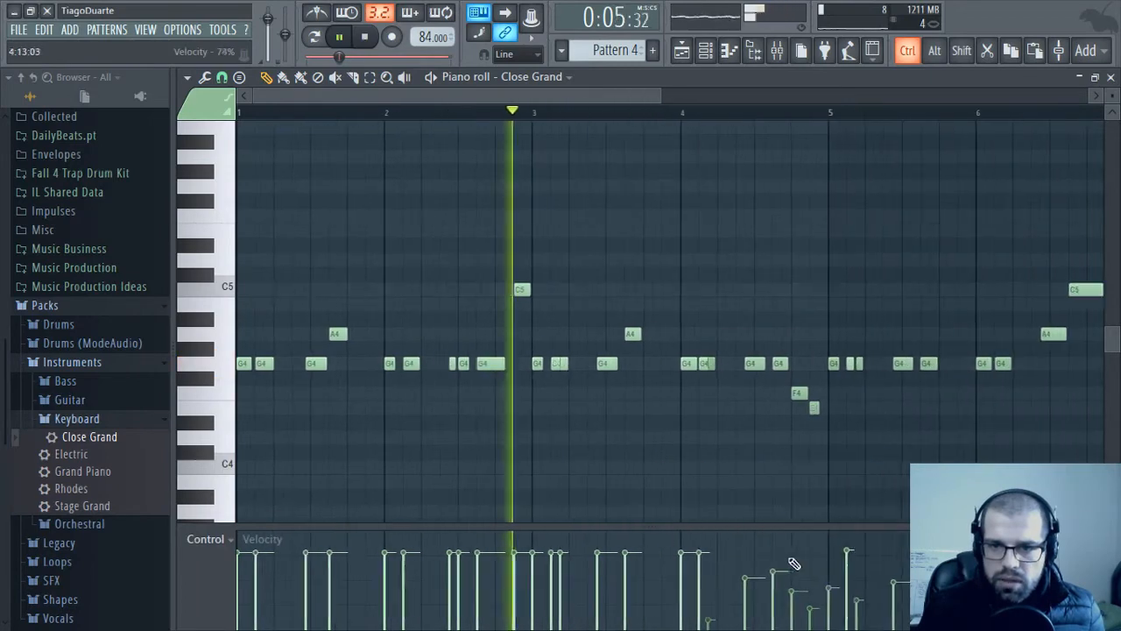
{"action": "mouse_move", "coordinate": [703, 561]}
{"action": "left_mouse_down"}
{"action": "mouse_move", "coordinate": [824, 545]}
{"action": "mouse_move", "coordinate": [1064, 545]}
{"action": "mouse_move", "coordinate": [592, 525]}
{"action": "mouse_move", "coordinate": [809, 547]}
{"action": "mouse_move", "coordinate": [928, 545]}
{"action": "left_mouse_up"}
{"action": "key", "text": "space"}
{"action": "key", "text": "space"}
{"action": "left_click_drag", "start_coordinate": [443, 405], "coordinate": [918, 402]}
{"action": "key", "text": "space"}
{"action": "key", "text": "space"}
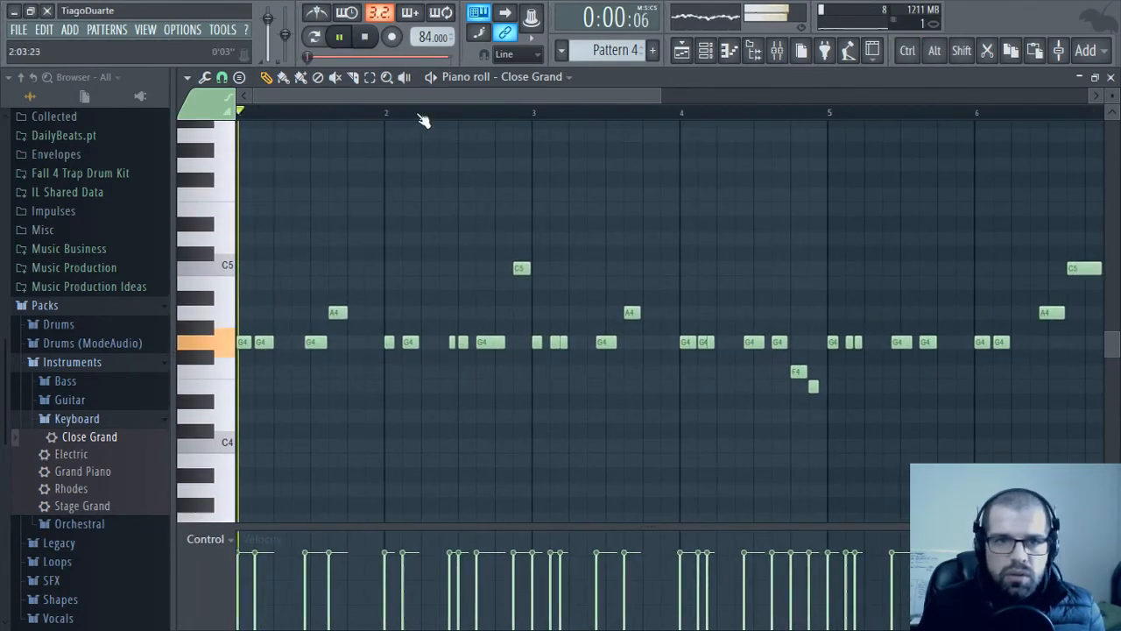
{"action": "key", "text": "space"}
Route mixer Insert 8 only to the Mix track and lower its volume while the pattern plays
{"action": "left_click", "coordinate": [777, 51]}
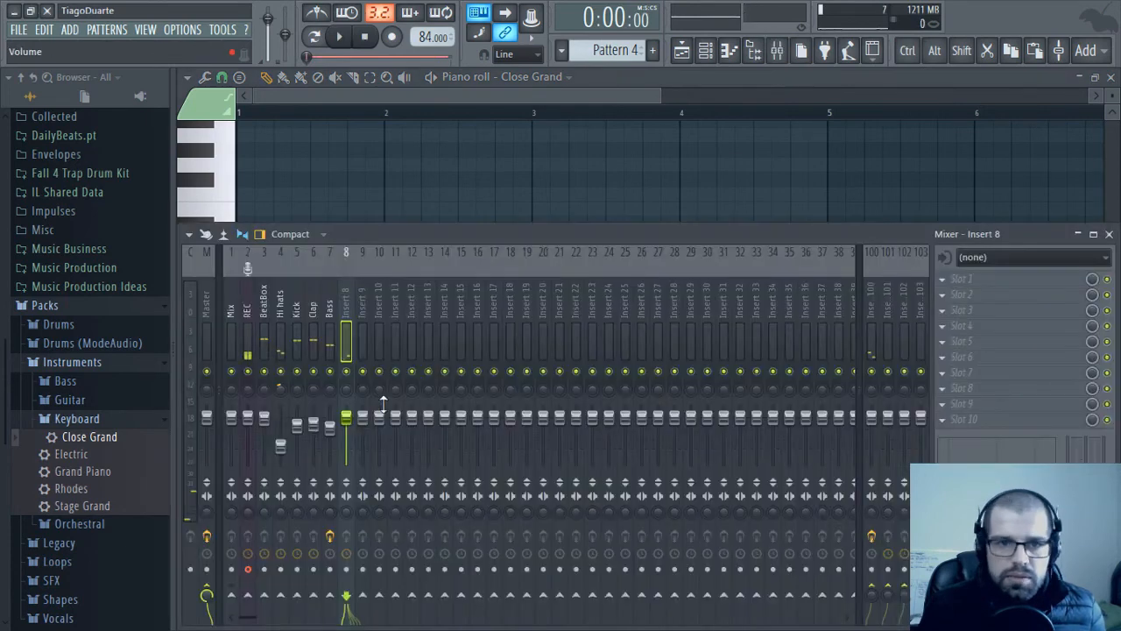
{"action": "right_click", "coordinate": [232, 596]}
{"action": "left_click", "coordinate": [275, 569]}
{"action": "key", "text": "space"}
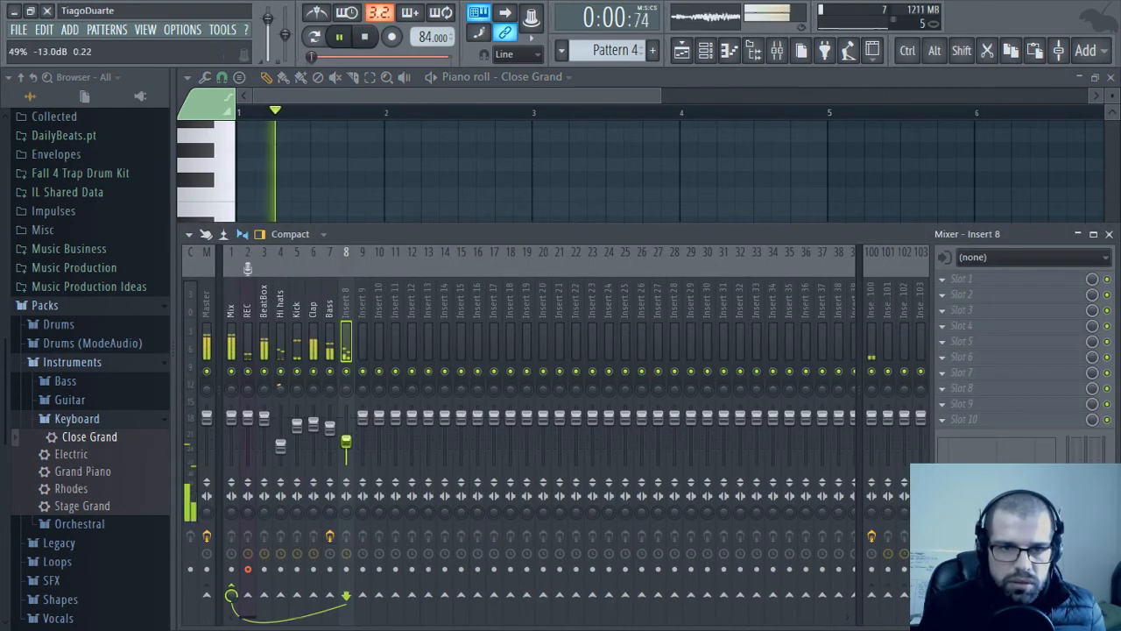
{"action": "left_click_drag", "start_coordinate": [347, 442], "coordinate": [347, 436]}
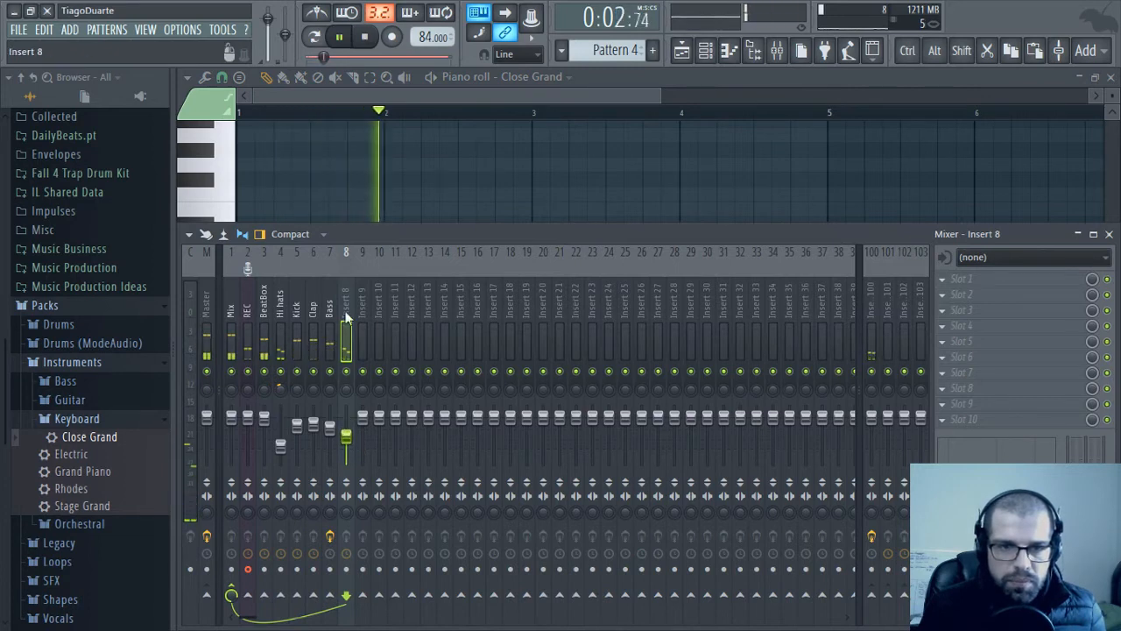
Rename mixer track Insert 8 to Piano
{"action": "double_click", "coordinate": [347, 315]}
{"action": "type", "text": "Piano"}
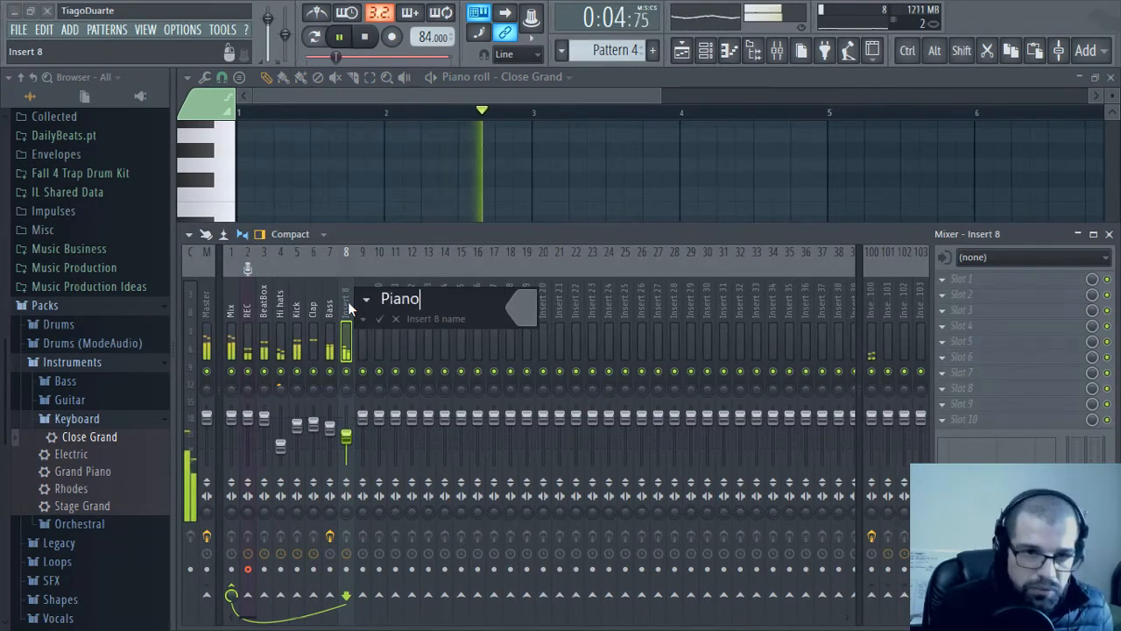
{"action": "key", "text": "Return"}
Add B4 and D5 notes above the first G4 in the piano roll and play the chord
{"action": "left_click", "coordinate": [328, 94]}
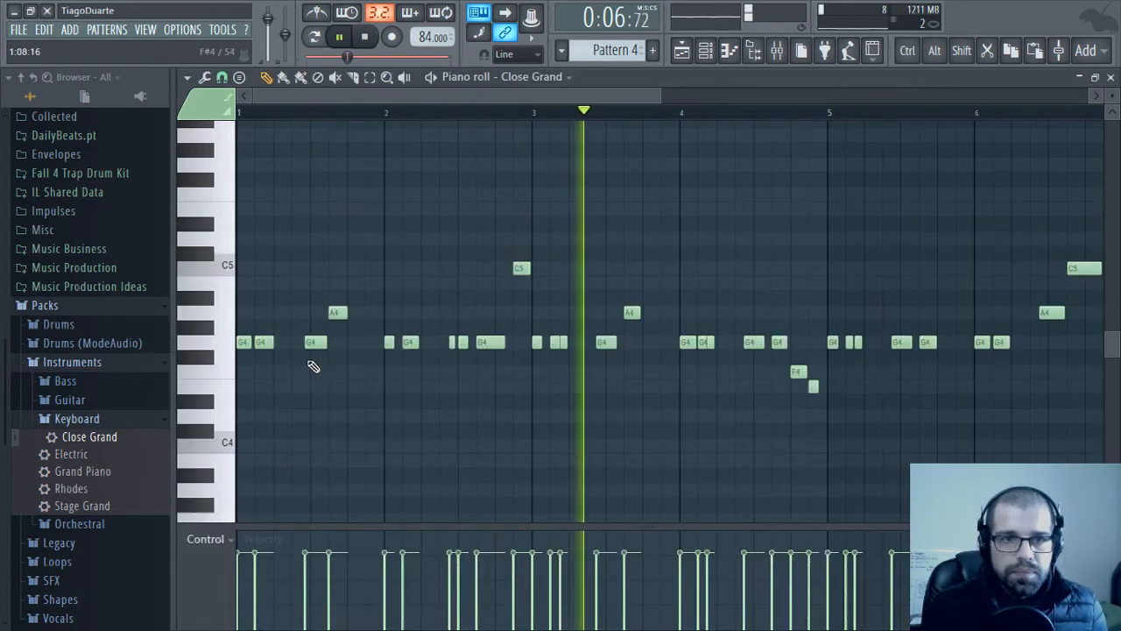
{"action": "key", "text": "space"}
{"action": "scroll", "coordinate": [388, 393], "scroll_direction": "up", "scroll_amount": 4}
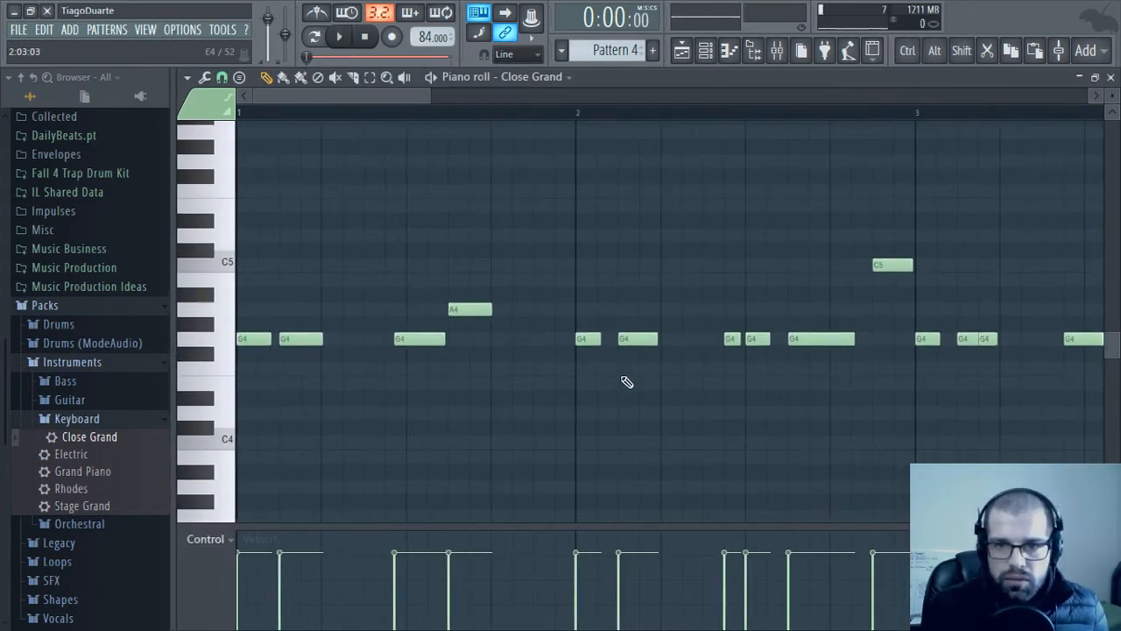
{"action": "left_click", "coordinate": [240, 281]}
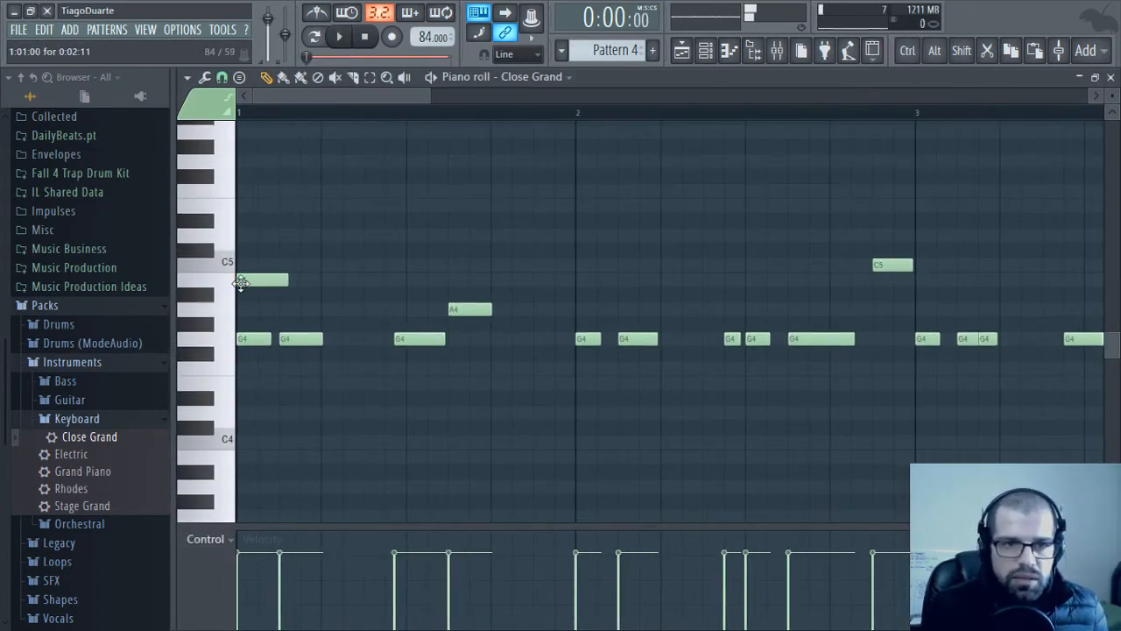
{"action": "left_click_drag", "start_coordinate": [255, 244], "coordinate": [244, 235]}
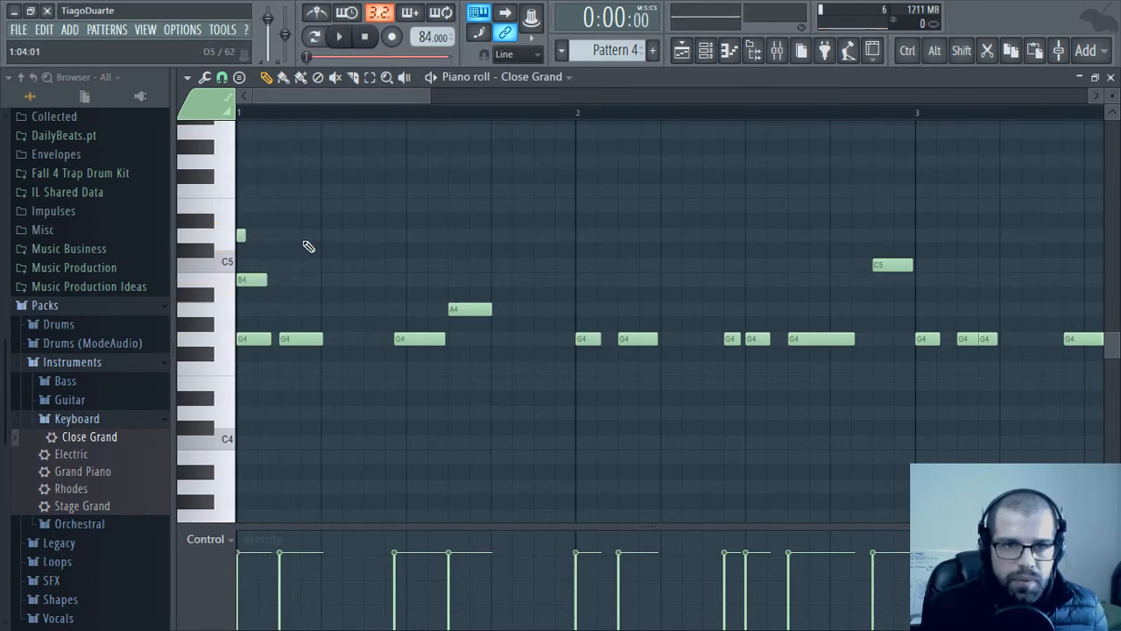
{"action": "key", "text": "space"}
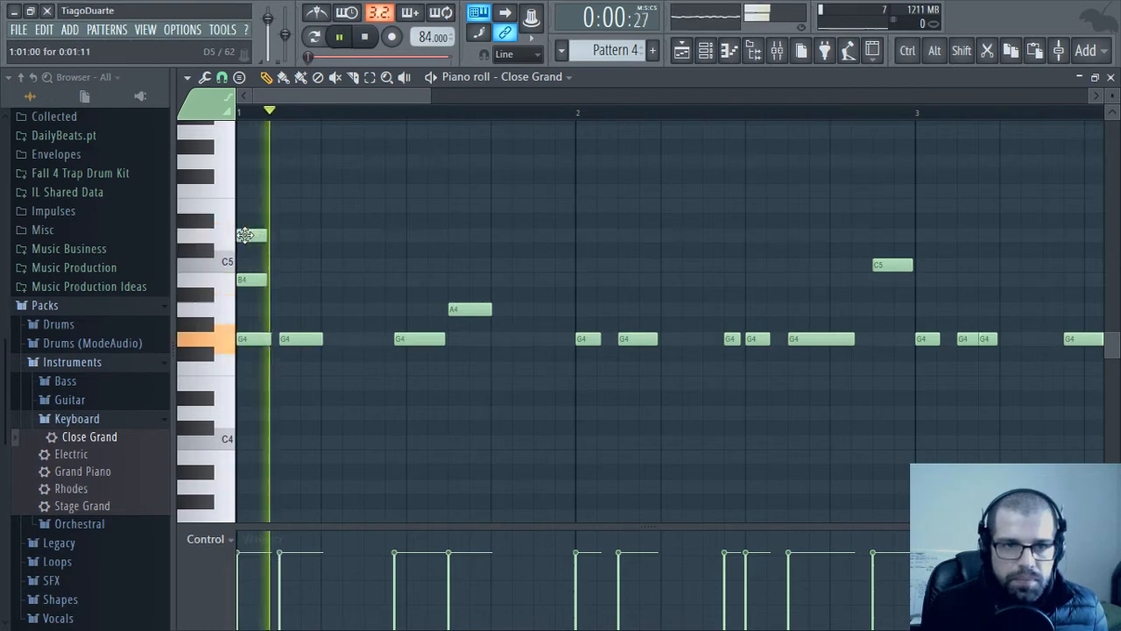
{"action": "mouse_move", "coordinate": [248, 235]}
{"action": "left_mouse_down"}
{"action": "mouse_move", "coordinate": [247, 205]}
{"action": "mouse_move", "coordinate": [246, 234]}
{"action": "left_mouse_up"}
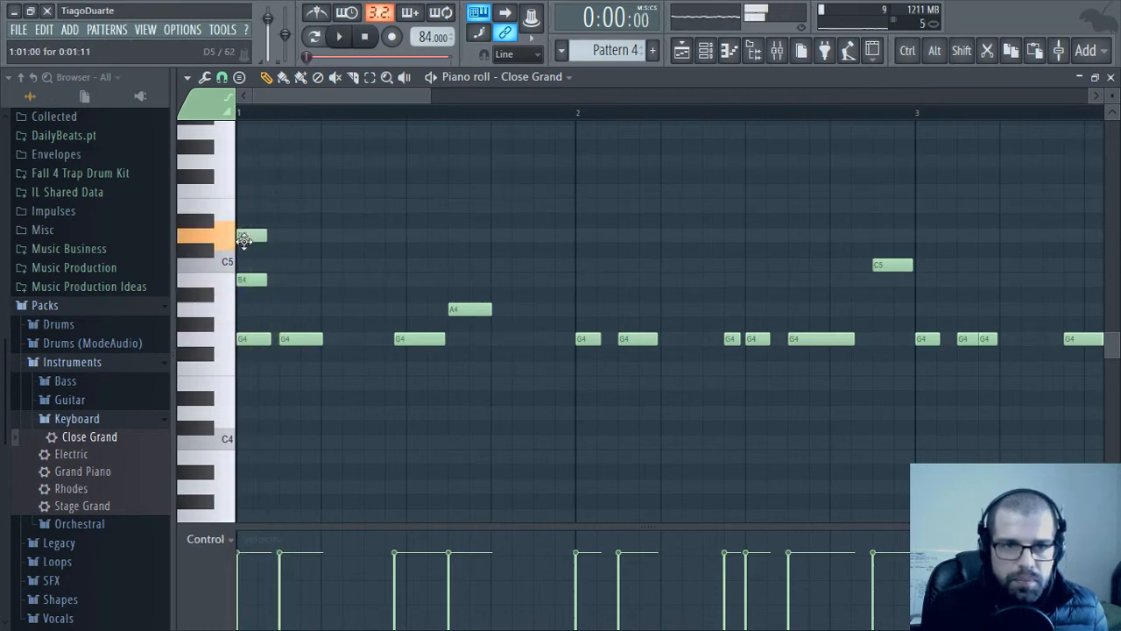
{"action": "key", "text": "space"}
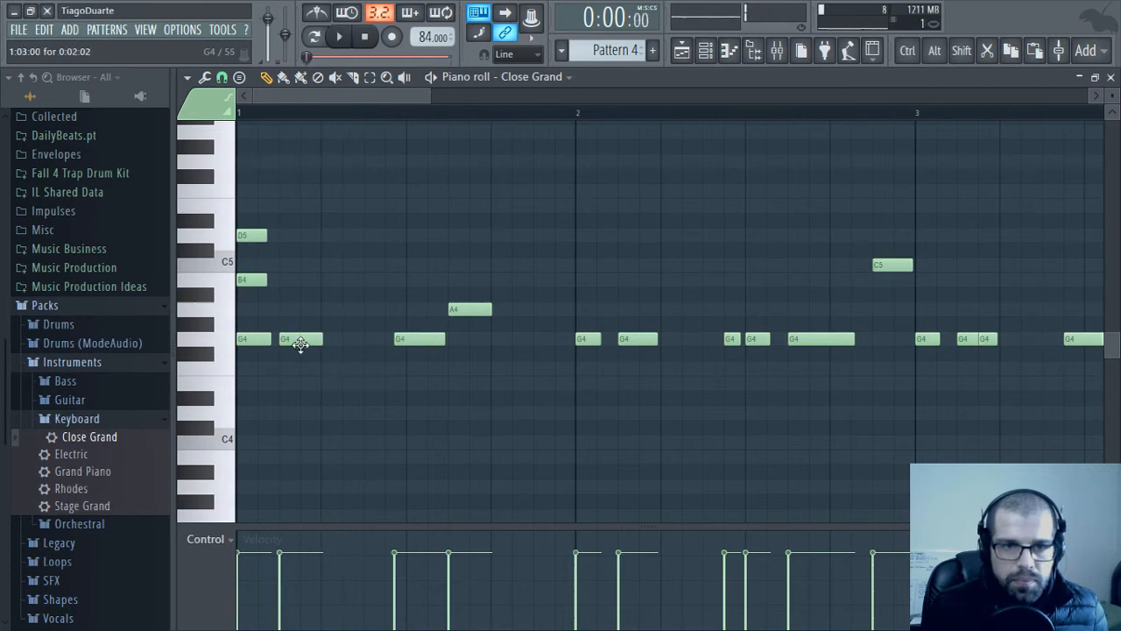
Replace the second G4 with a G4, B4 and D5 chord matching the first one, and play it
{"action": "right_click", "coordinate": [300, 339]}
{"action": "left_click_drag", "start_coordinate": [305, 359], "coordinate": [284, 233]}
{"action": "left_click", "coordinate": [443, 255]}
{"action": "key", "text": "space"}
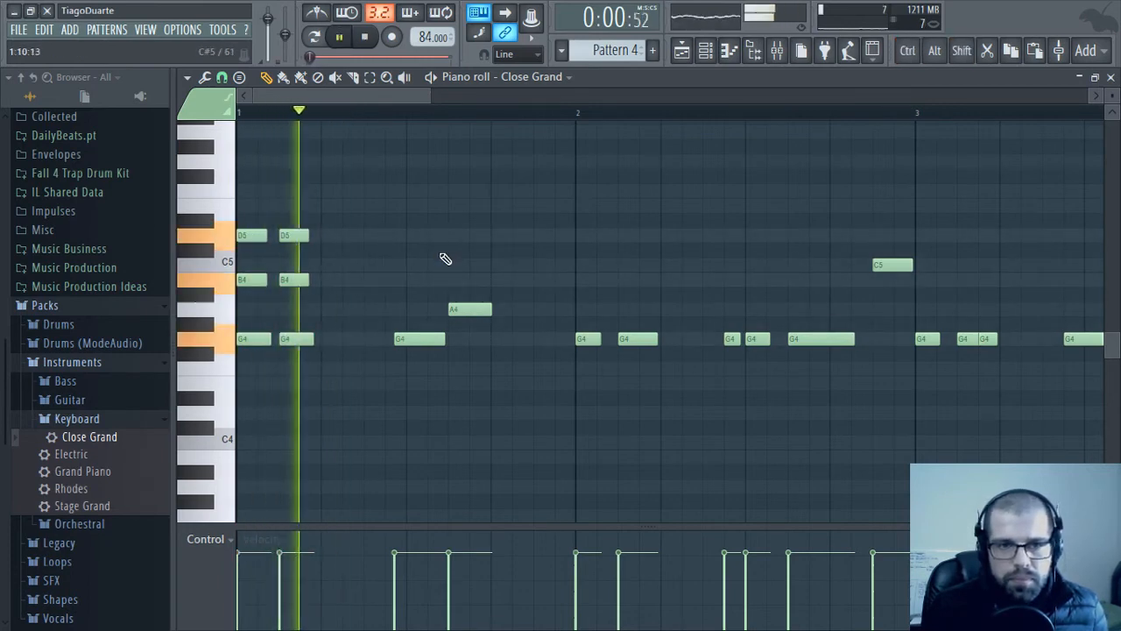
{"action": "key", "text": "space"}
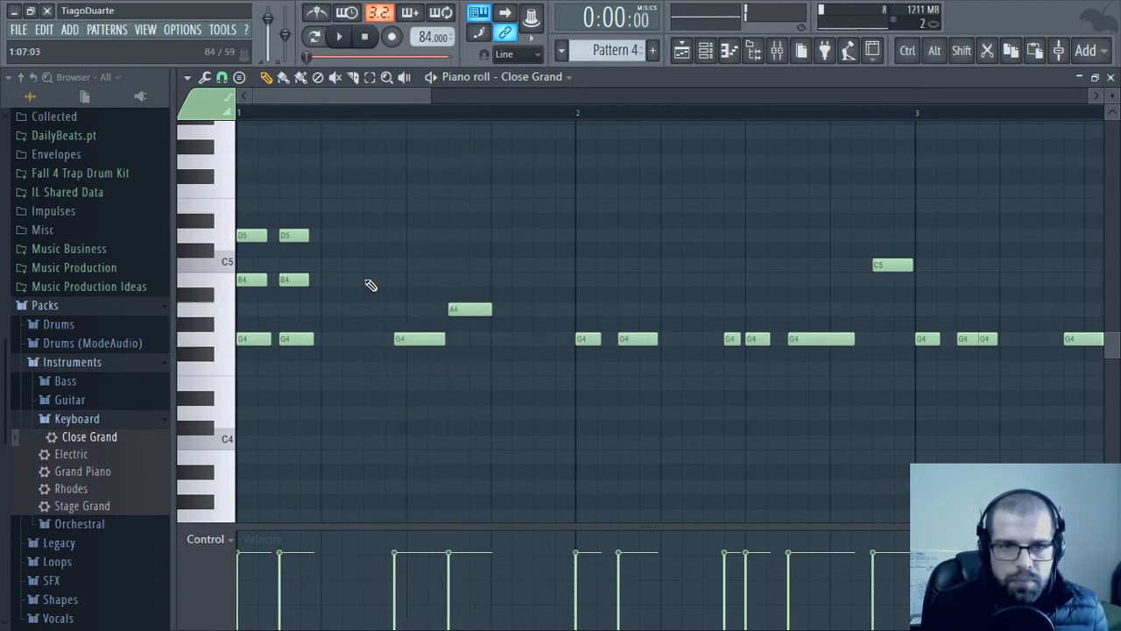
Copy the B4 and D5 notes above the third G4, aligned with its start and stretched to nearly its length
{"action": "left_click_drag", "start_coordinate": [324, 215], "coordinate": [423, 289]}
{"action": "left_click_drag", "start_coordinate": [424, 290], "coordinate": [404, 287]}
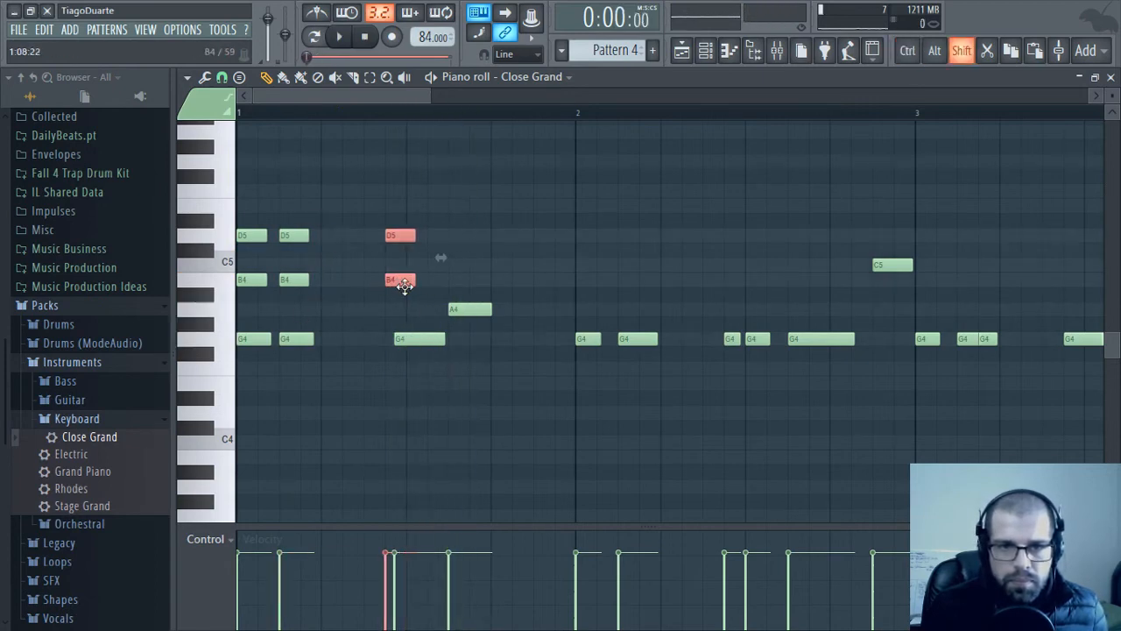
{"action": "scroll", "coordinate": [403, 327], "scroll_direction": "up", "scroll_amount": 5}
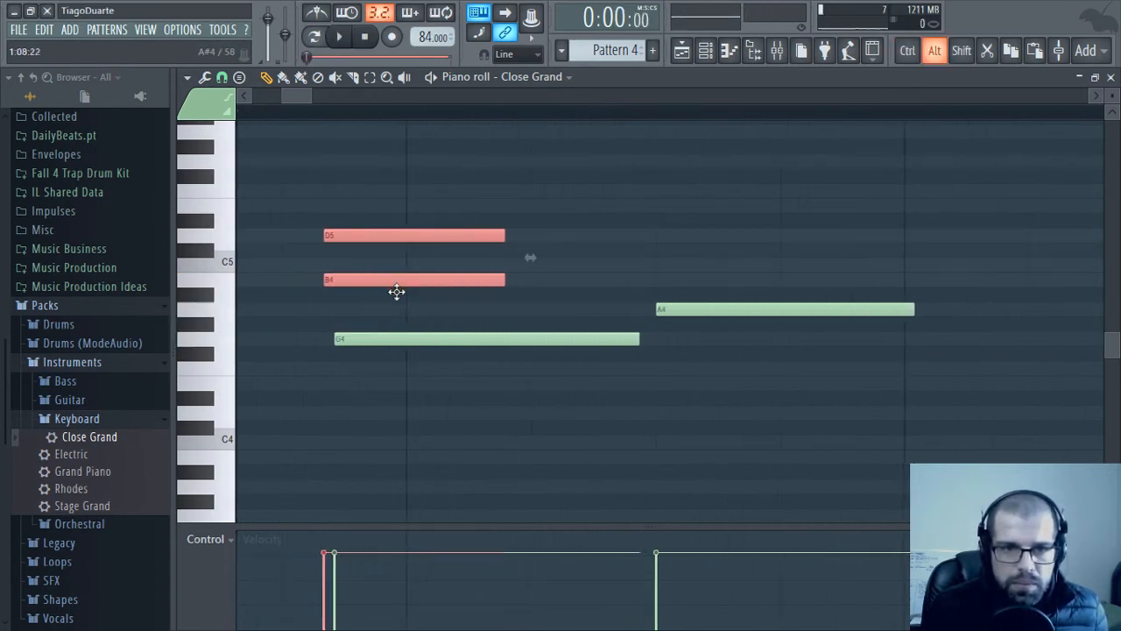
{"action": "scroll", "coordinate": [416, 303], "scroll_direction": "down", "scroll_amount": 5}
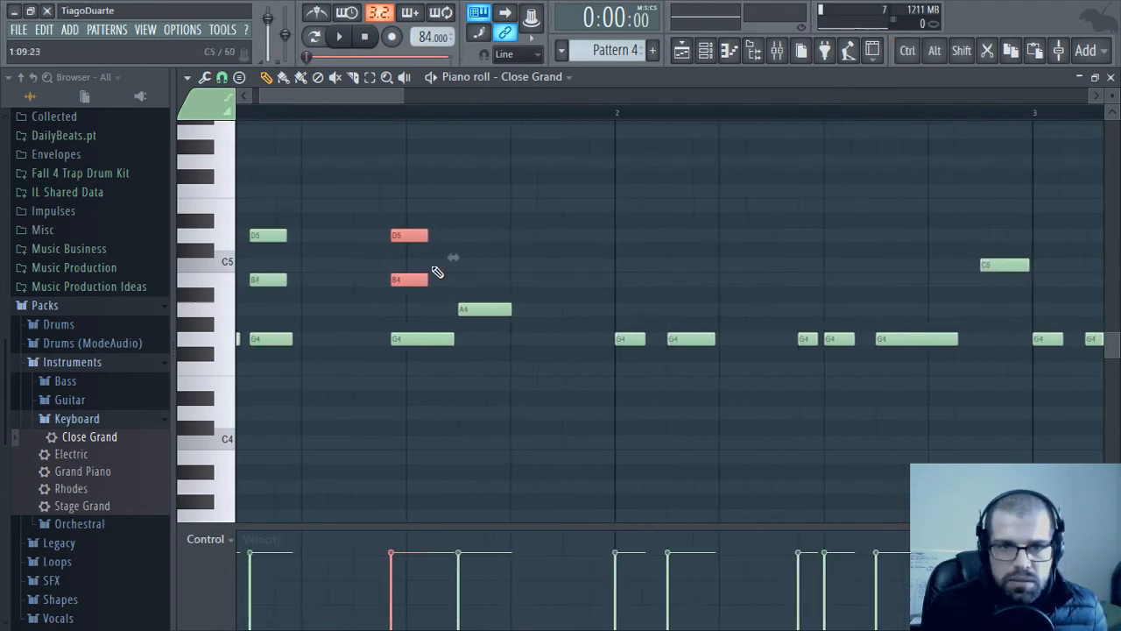
{"action": "left_click", "coordinate": [571, 279]}
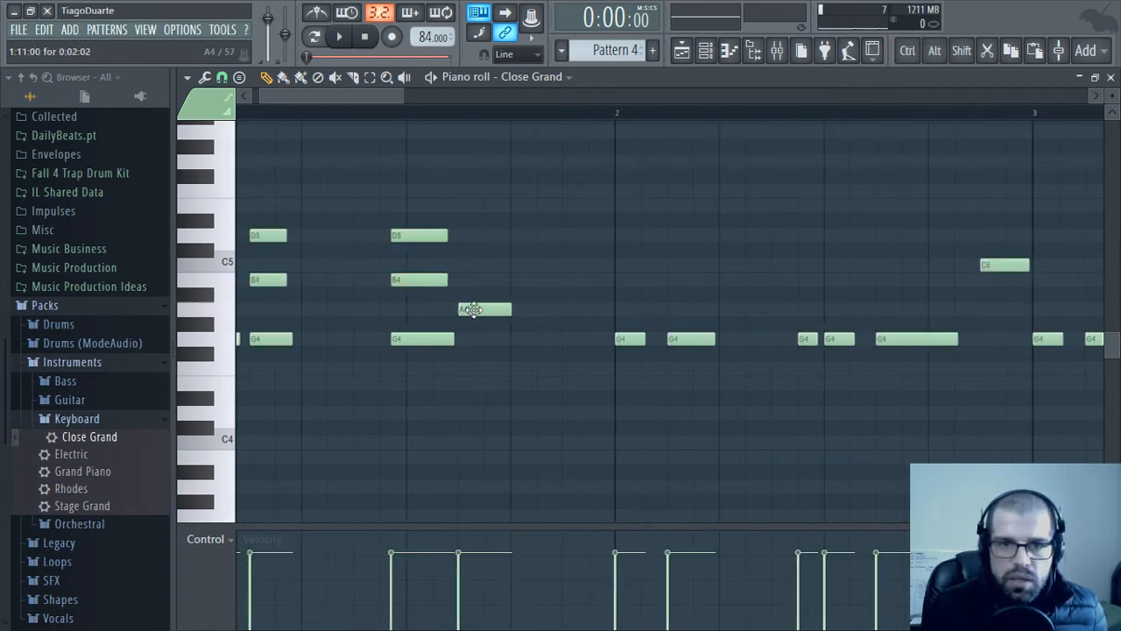
Add C5 and E5 above the A4 in bar 1 to form a chord, and play the result
{"action": "left_click", "coordinate": [460, 264]}
{"action": "left_click", "coordinate": [460, 204]}
{"action": "key", "text": "space"}
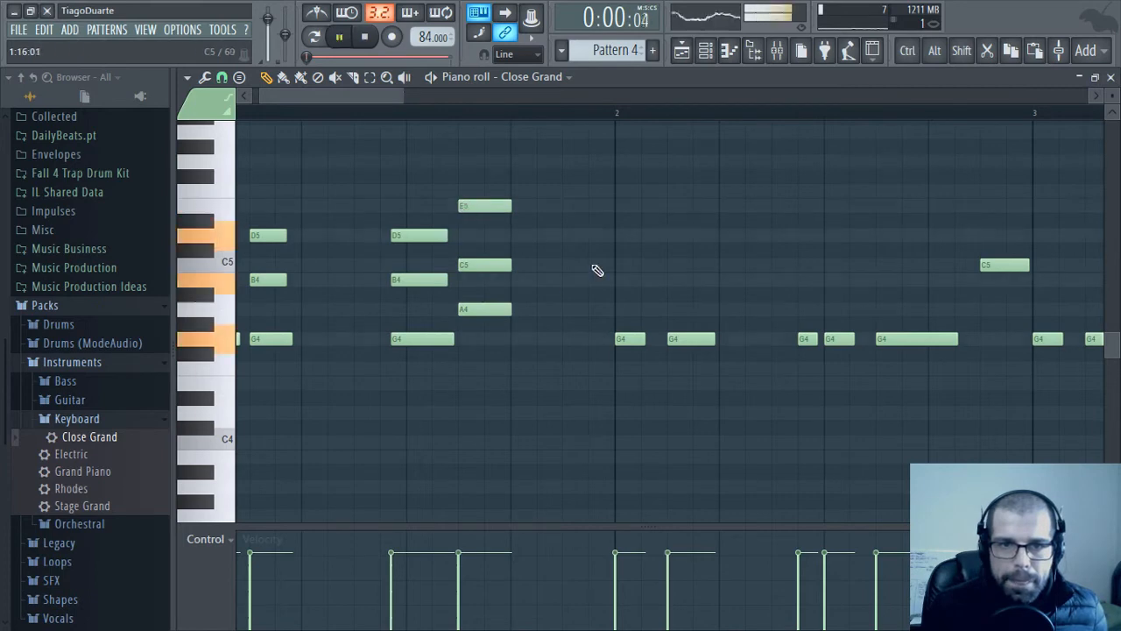
{"action": "scroll", "coordinate": [482, 309], "scroll_direction": "down", "scroll_amount": 3}
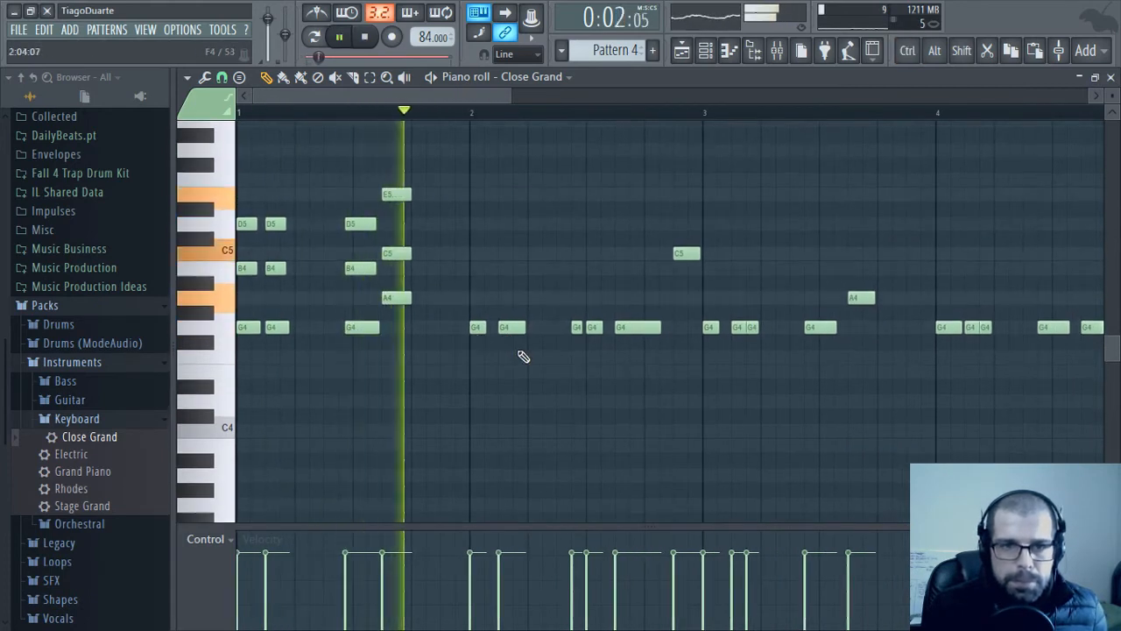
{"action": "key", "text": "space"}
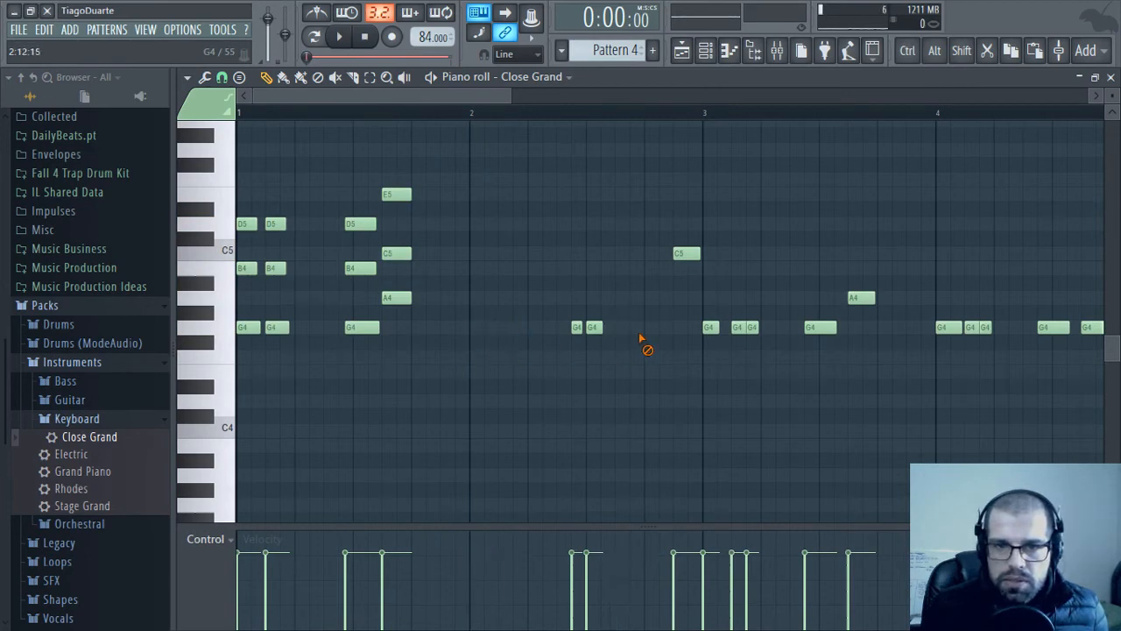
Replace the G4 notes in bar 2 with a copy of the chords from bar 1
{"action": "key", "text": "ctrl+z"}
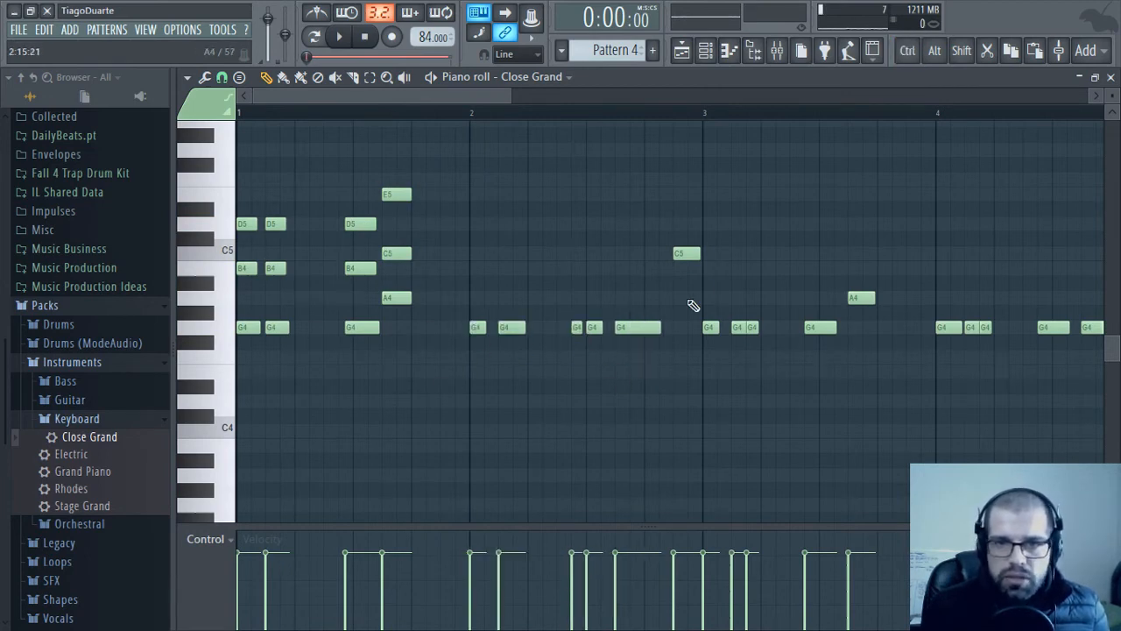
{"action": "right_click", "coordinate": [650, 328]}
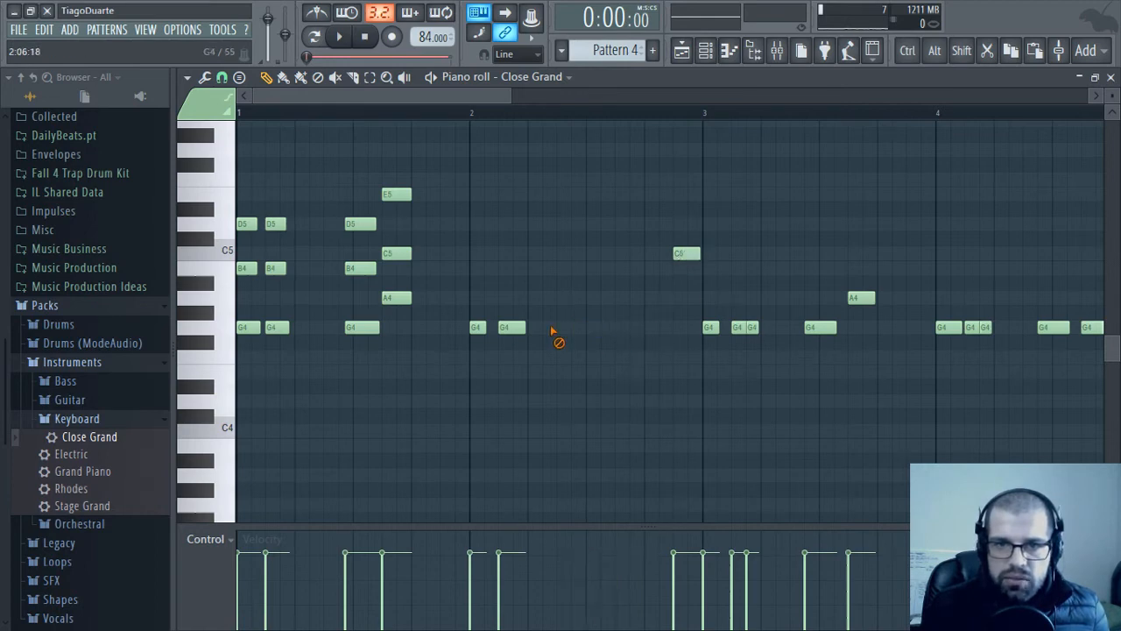
{"action": "left_click_drag", "start_coordinate": [445, 131], "coordinate": [480, 326]}
{"action": "left_click", "coordinate": [693, 444]}
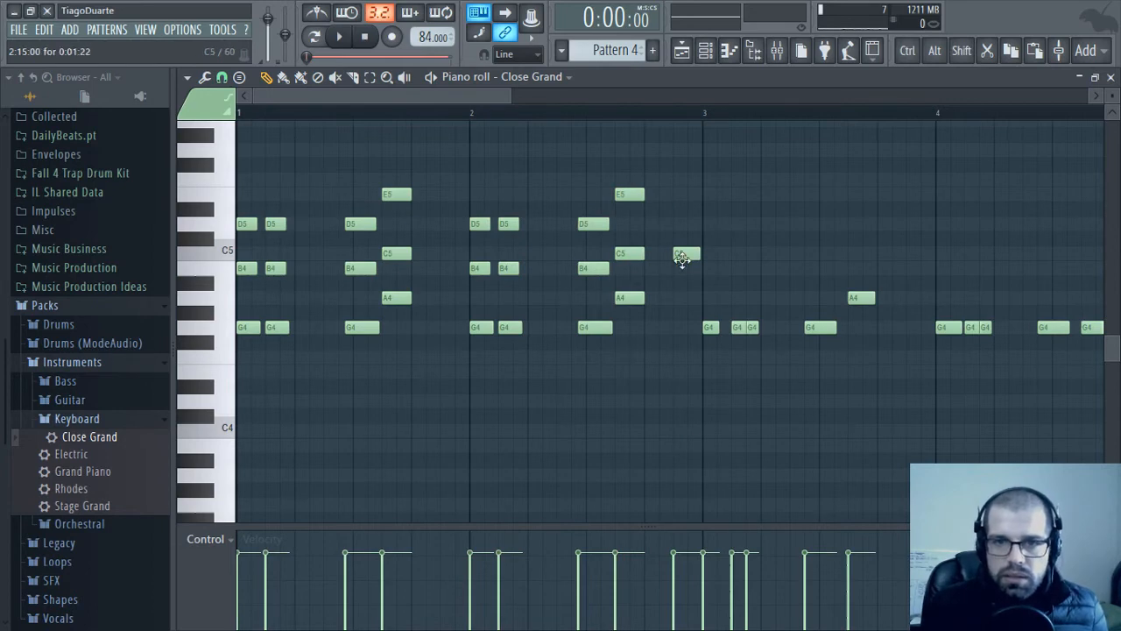
Add E5 and G5 above the C5 at the end of bar 2 and play the pattern
{"action": "left_click", "coordinate": [685, 193]}
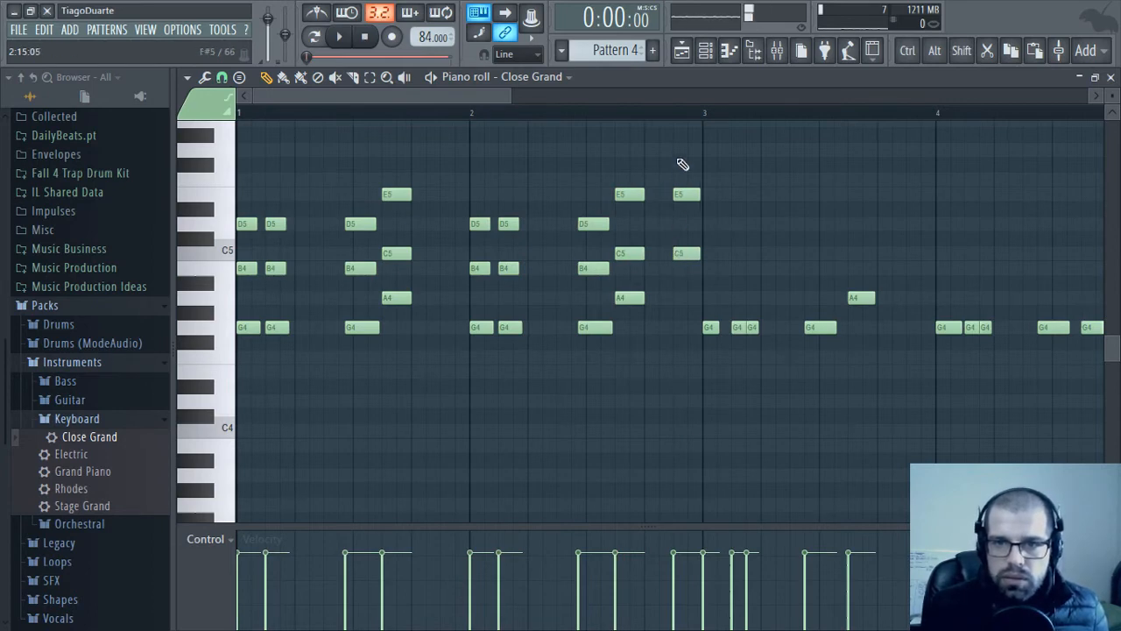
{"action": "left_click", "coordinate": [685, 150]}
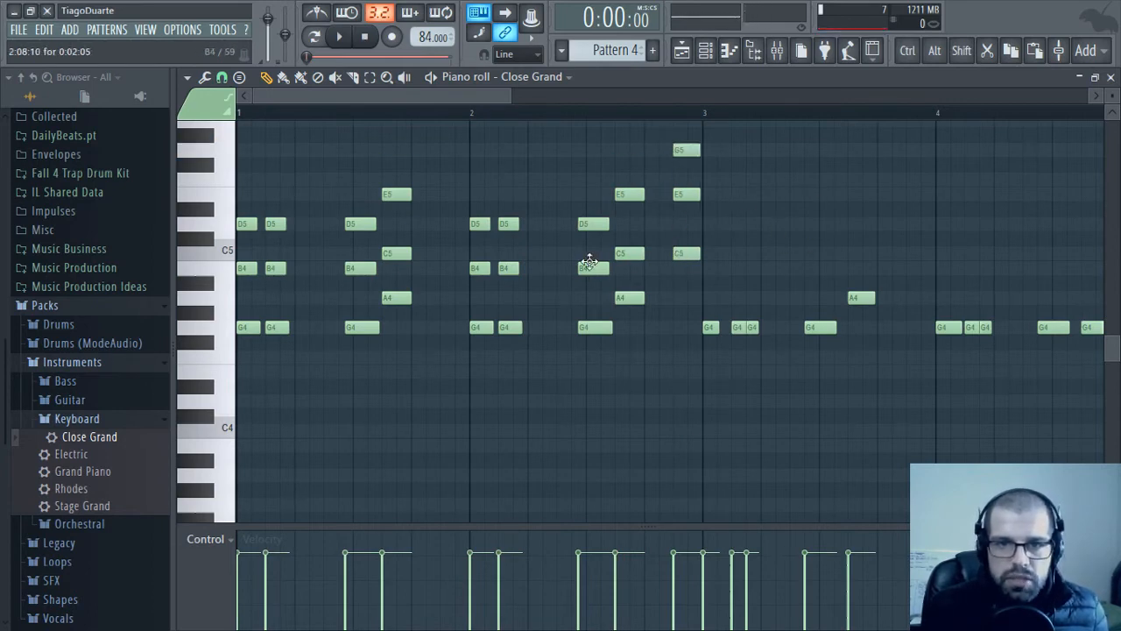
{"action": "key", "text": "space"}
{"action": "scroll", "coordinate": [519, 298], "scroll_direction": "down", "scroll_amount": 2}
{"action": "scroll", "coordinate": [503, 316], "scroll_direction": "up", "scroll_amount": 2}
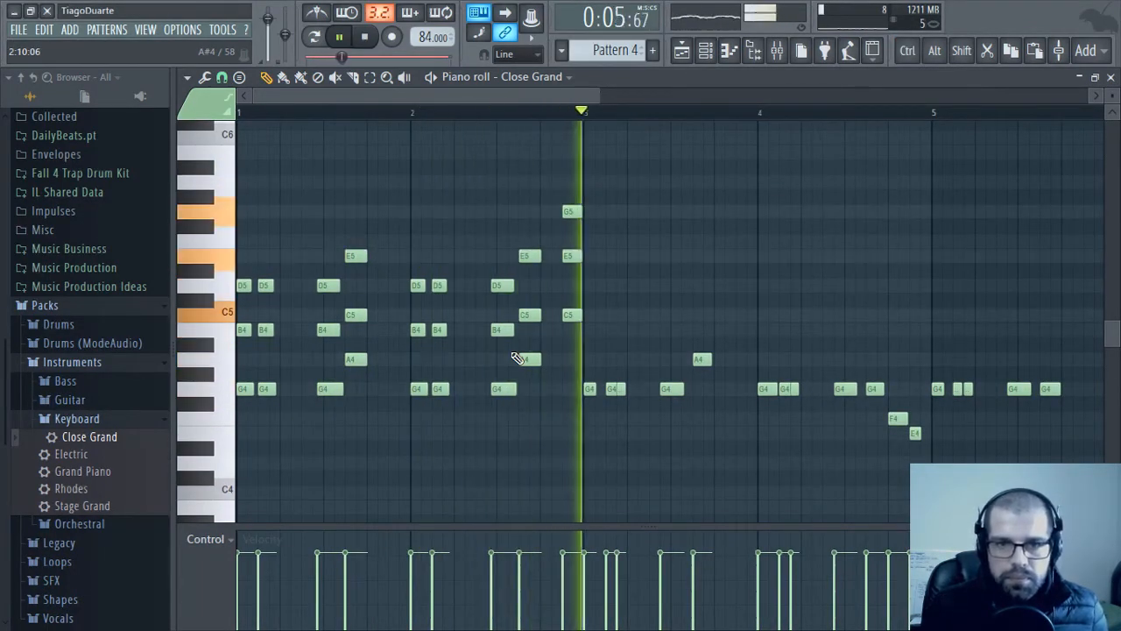
{"action": "key", "text": "space"}
Audition the A4, C5 and E5 chord in bar 2
{"action": "right_click", "coordinate": [532, 284], "text": "alt"}
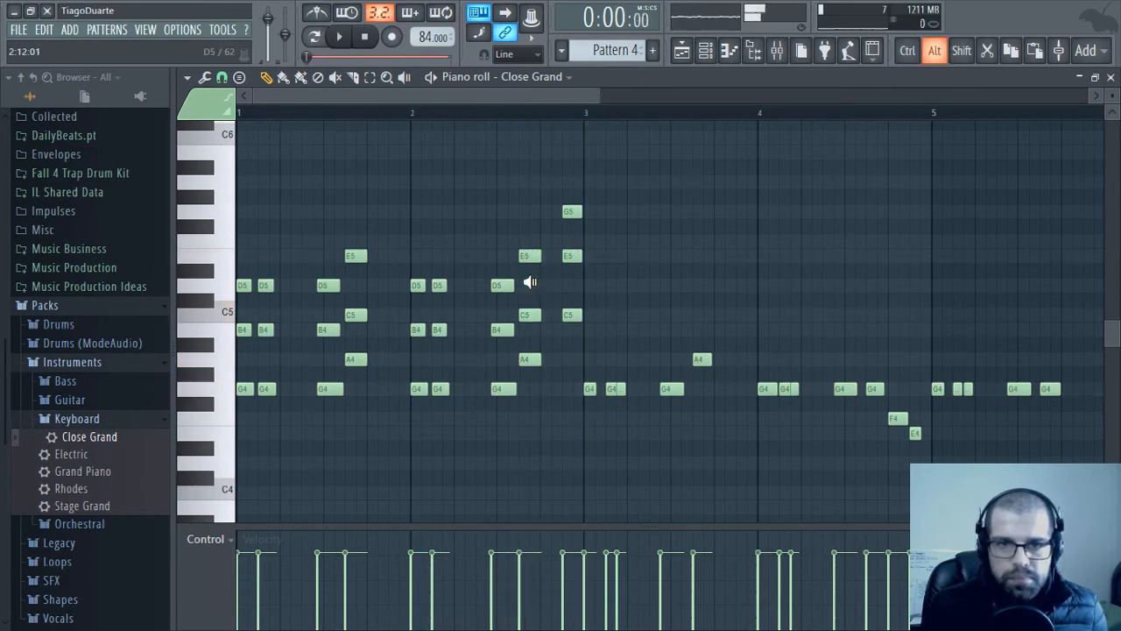
{"action": "right_click", "coordinate": [530, 283], "text": "alt"}
{"action": "right_click", "coordinate": [530, 284], "text": "alt"}
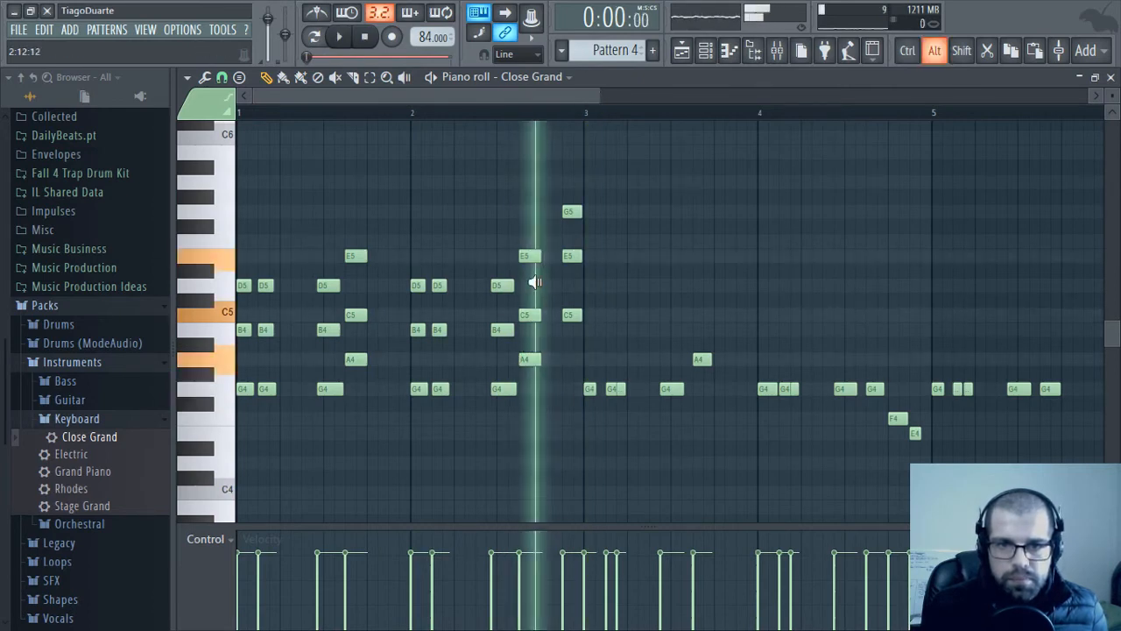
{"action": "mouse_move", "coordinate": [529, 319]}
{"action": "left_mouse_down"}
{"action": "mouse_move", "coordinate": [530, 288]}
{"action": "mouse_move", "coordinate": [525, 336]}
{"action": "mouse_move", "coordinate": [527, 315]}
{"action": "left_mouse_up"}
{"action": "right_click", "coordinate": [528, 308], "text": "alt"}
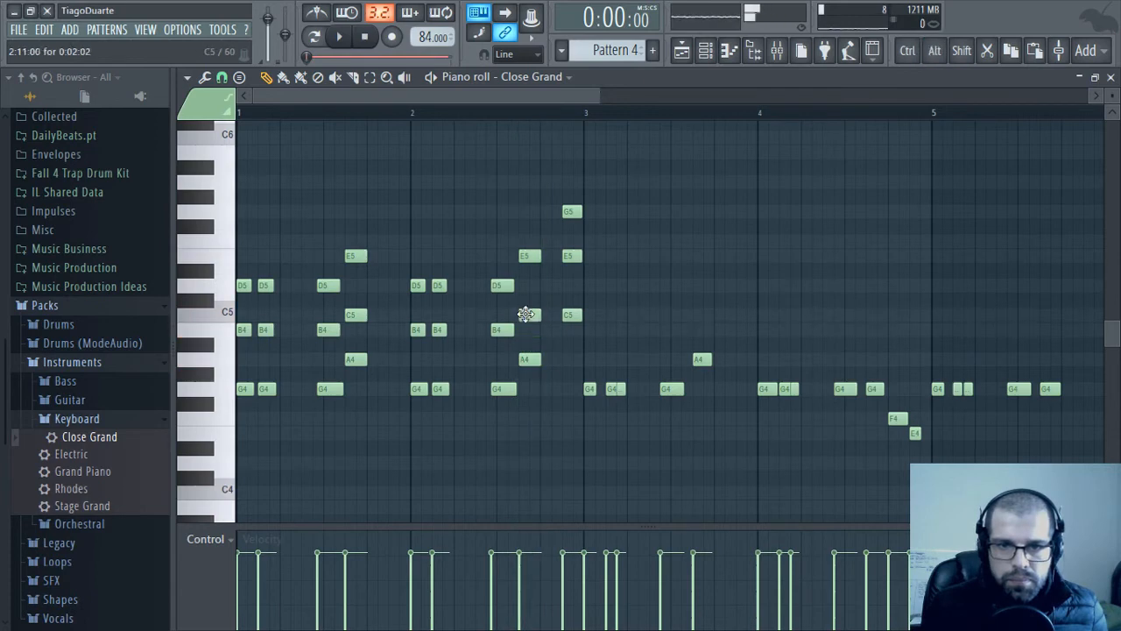
Play the pattern and delete the G4 and A4 notes in bars 3 and 4, leaving the closing F4 and E4
{"action": "key", "text": "space"}
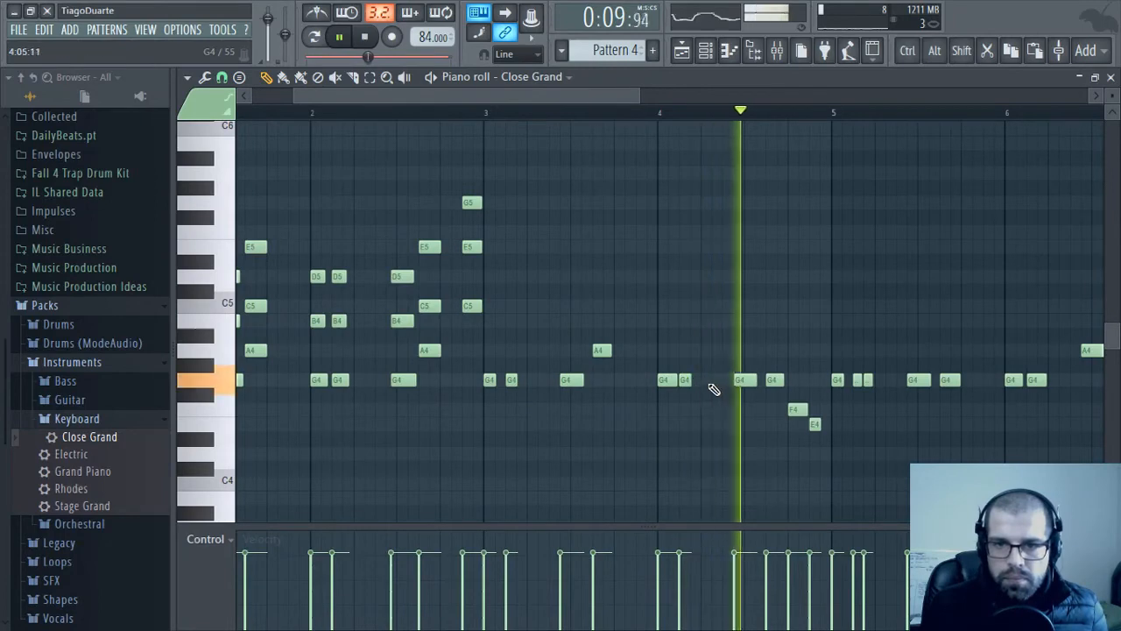
{"action": "right_click", "coordinate": [775, 381]}
{"action": "left_click_drag", "start_coordinate": [777, 385], "coordinate": [488, 382]}
{"action": "right_click", "coordinate": [601, 353]}
{"action": "left_click_drag", "start_coordinate": [711, 342], "coordinate": [812, 407]}
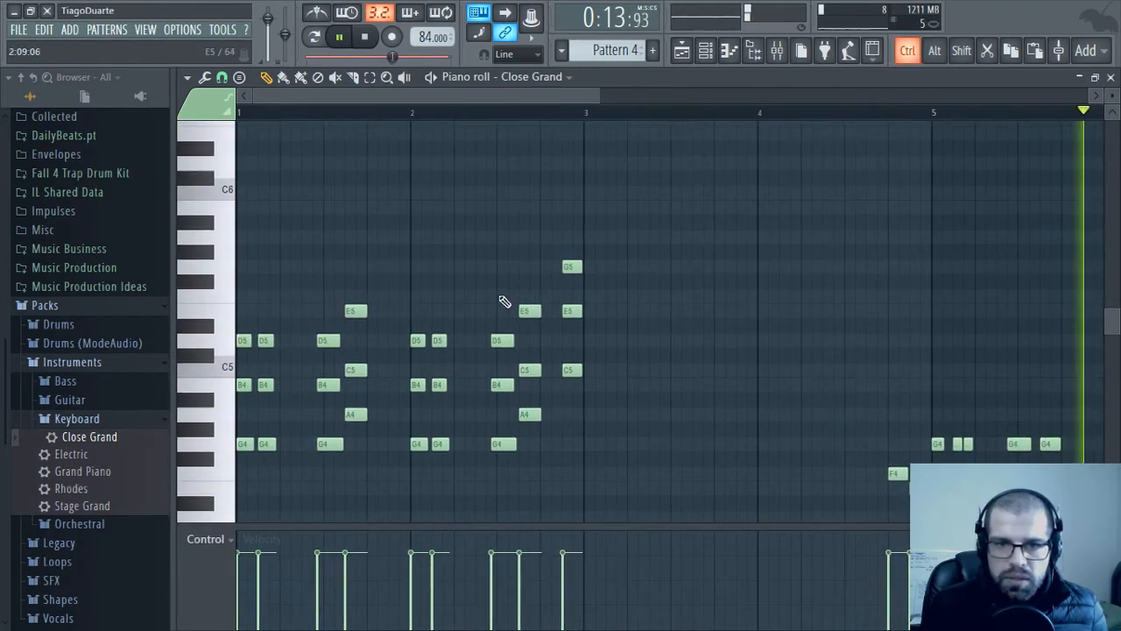
Copy the chords of bars 1 and 2, without the last C5 chord, into bars 3 and 4 and restart playback
{"action": "left_click_drag", "start_coordinate": [528, 260], "coordinate": [585, 458], "text": "ctrl"}
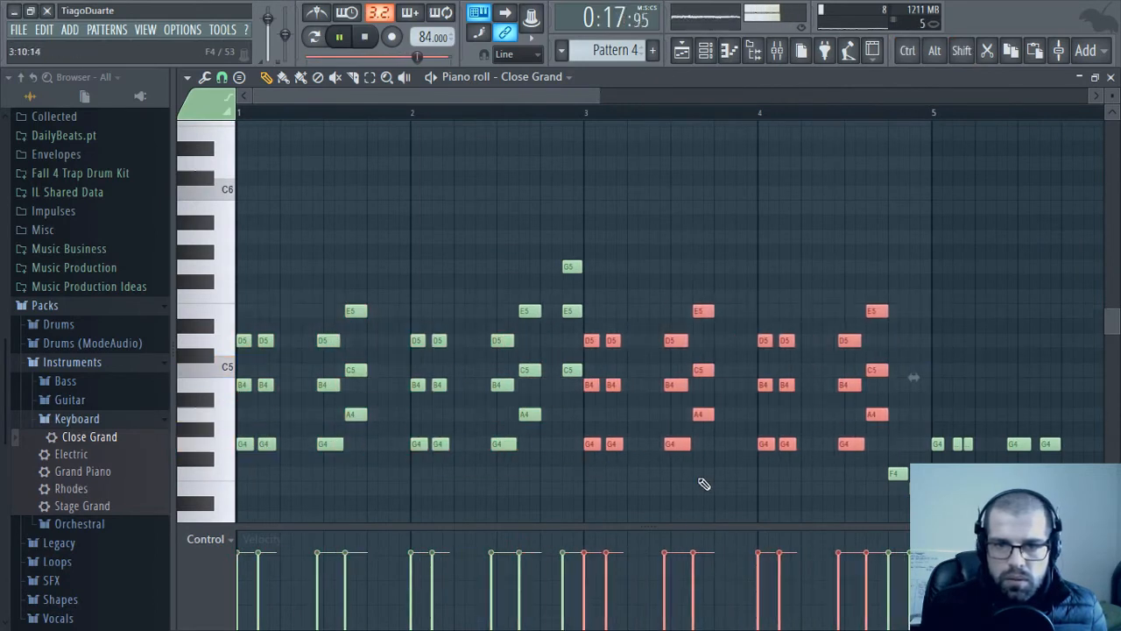
{"action": "left_click", "coordinate": [705, 485], "text": "ctrl"}
{"action": "key", "text": "space"}
{"action": "key", "text": "space"}
Add A4 and C5 above the F4 near the end of bar 4
{"action": "left_click_drag", "start_coordinate": [790, 467], "coordinate": [500, 341]}
{"action": "scroll", "coordinate": [612, 412], "scroll_direction": "up", "scroll_amount": 3}
{"action": "scroll", "coordinate": [611, 412], "scroll_direction": "up", "scroll_amount": 1}
{"action": "left_click_drag", "start_coordinate": [587, 383], "coordinate": [493, 407]}
{"action": "left_click", "coordinate": [505, 302]}
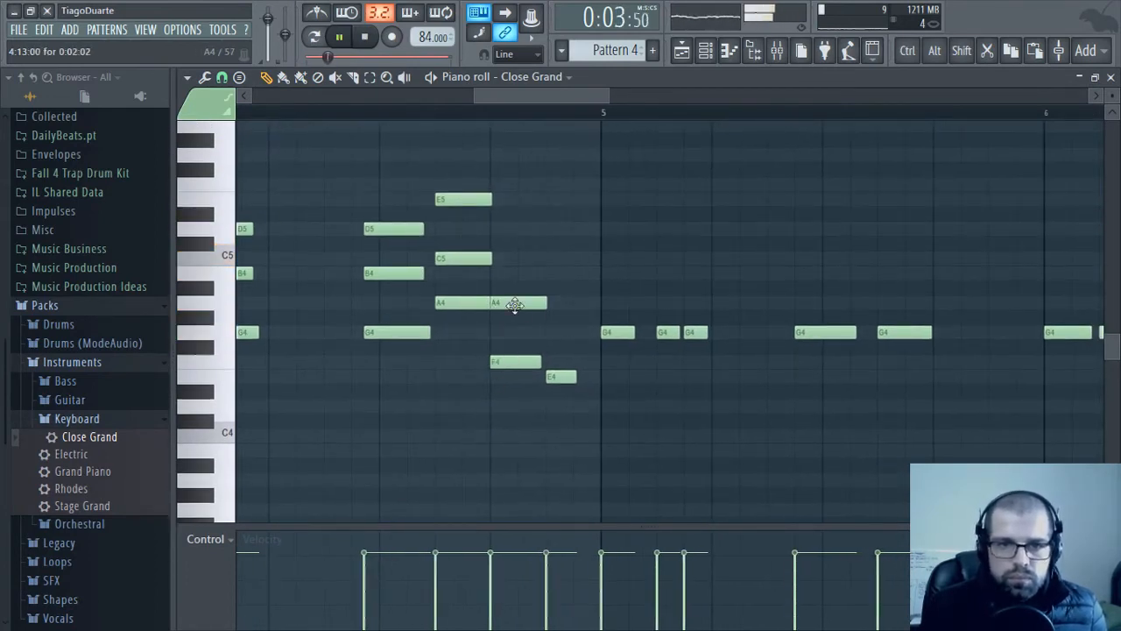
{"action": "left_click", "coordinate": [500, 258]}
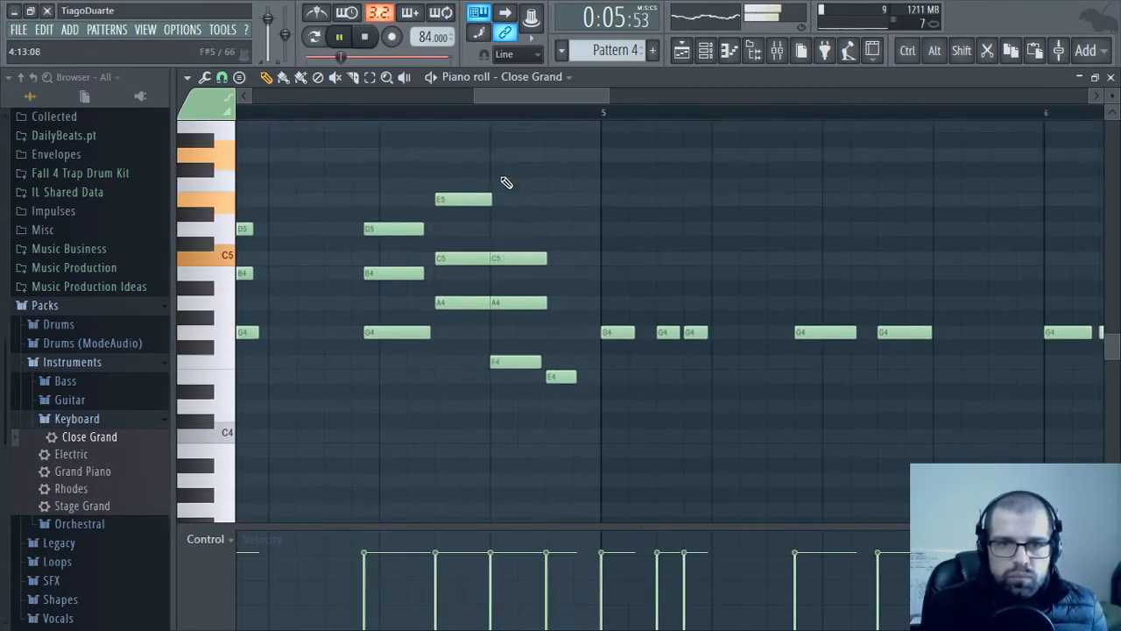
Trim the A4, C5 and E5 chord in bar 4 so it ends where the F4 chord starts
{"action": "key", "text": "alt"}
{"action": "left_click_drag", "start_coordinate": [492, 341], "coordinate": [484, 172]}
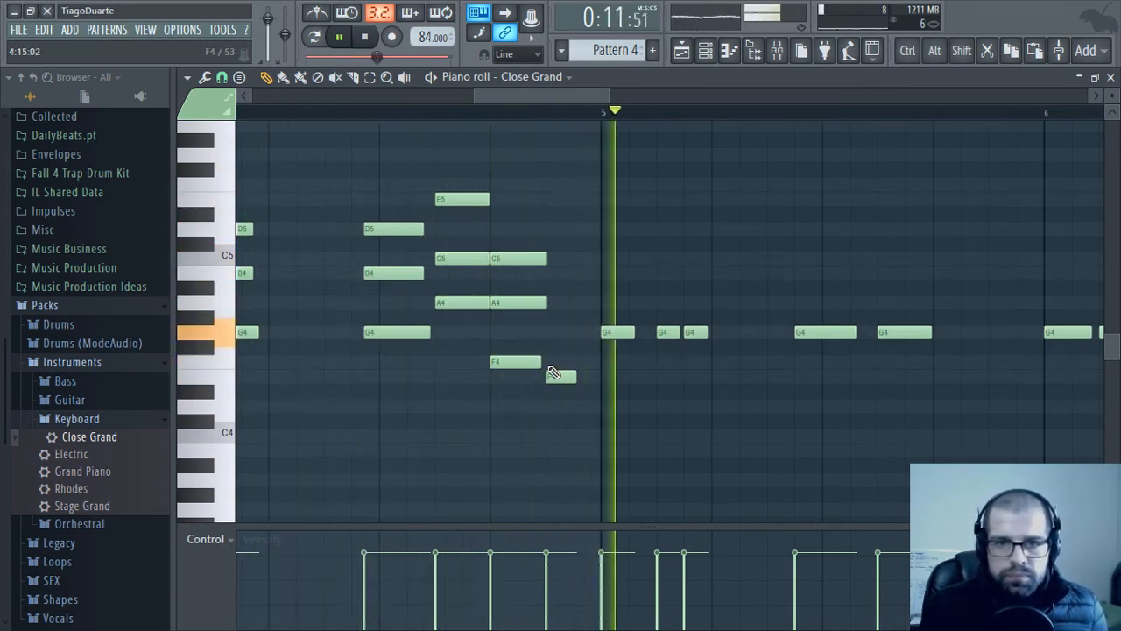
{"action": "key", "text": "space"}
Build a chord on the last E4 of bar 4 by adding G4 and B4, stretched with it to nearly the bar's end
{"action": "left_click", "coordinate": [545, 329]}
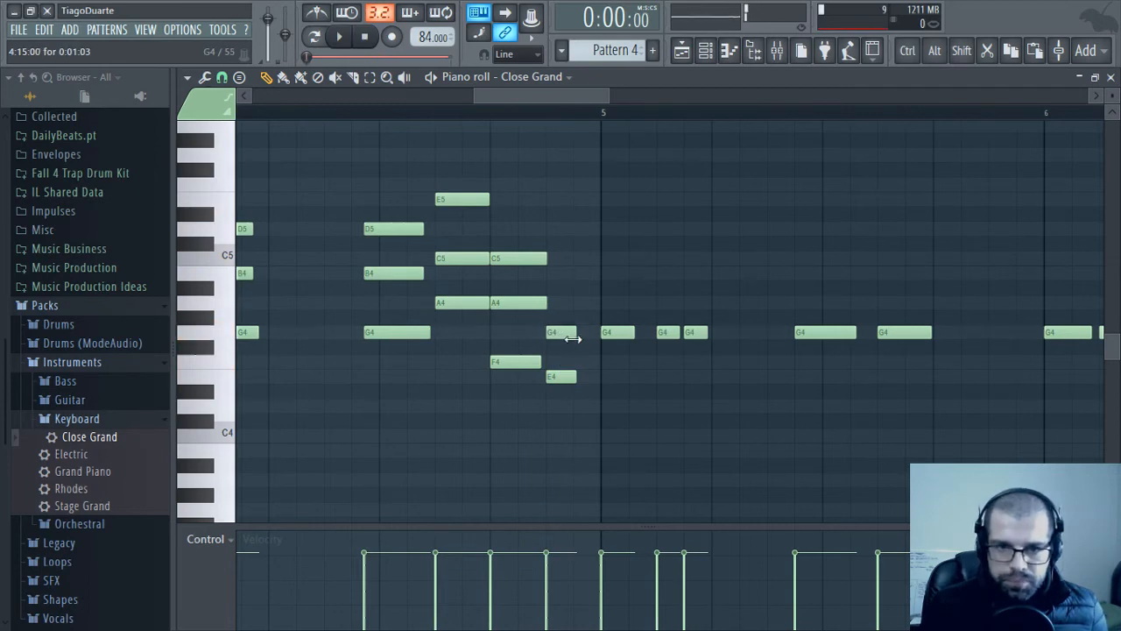
{"action": "left_click_drag", "start_coordinate": [576, 378], "coordinate": [574, 387]}
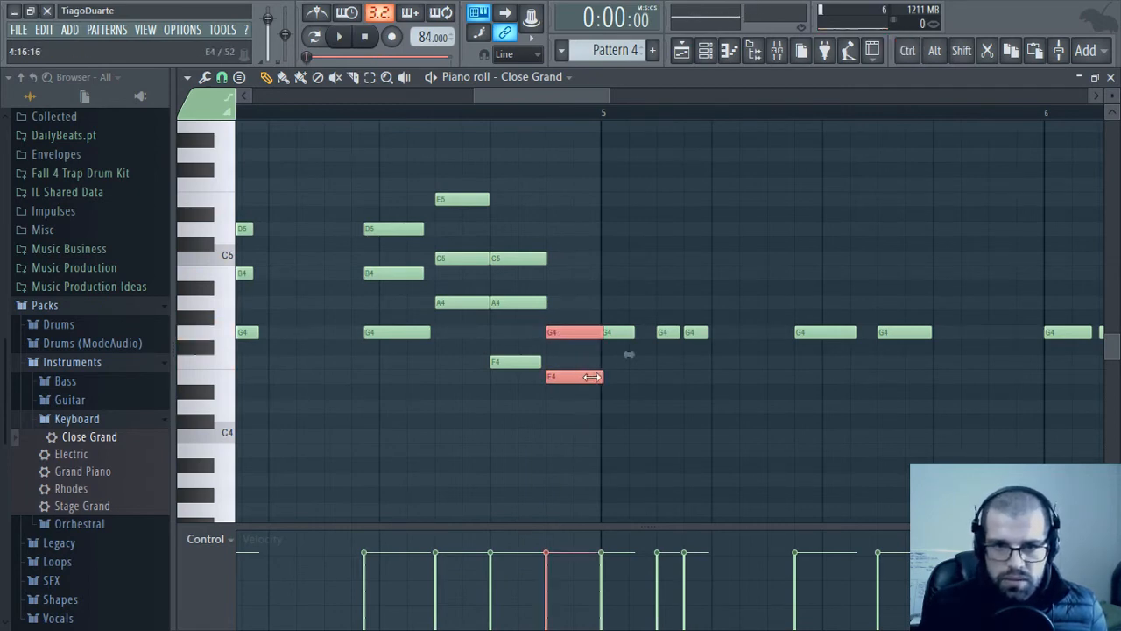
{"action": "right_click", "coordinate": [619, 410]}
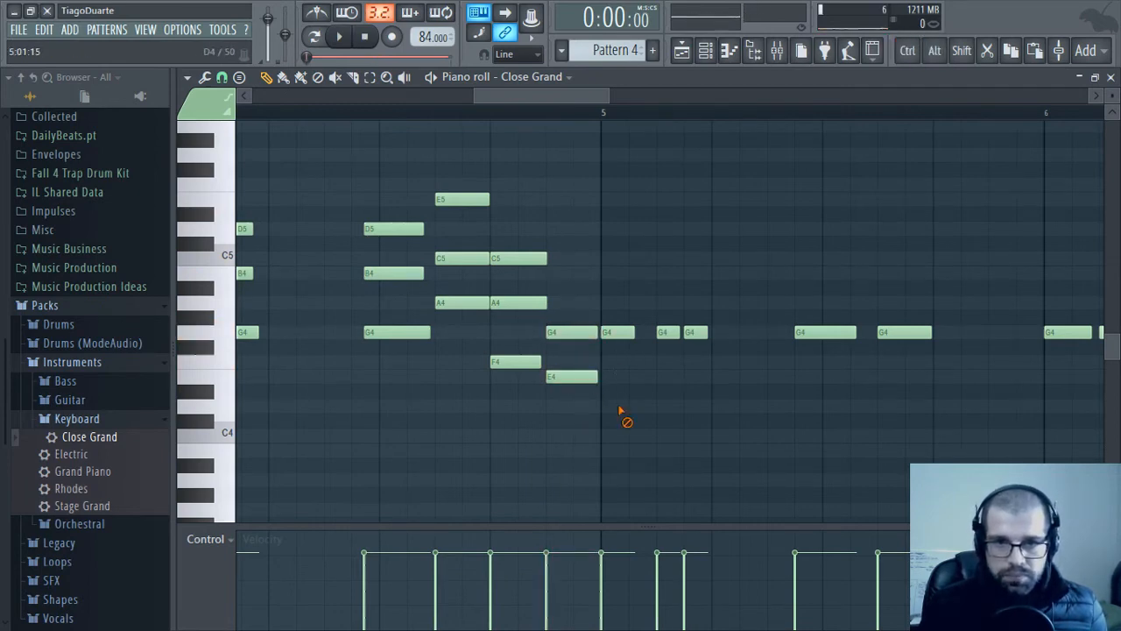
{"action": "left_click", "coordinate": [550, 272]}
Audition the last two chords of bar 4
{"action": "right_click", "coordinate": [512, 328], "text": "alt"}
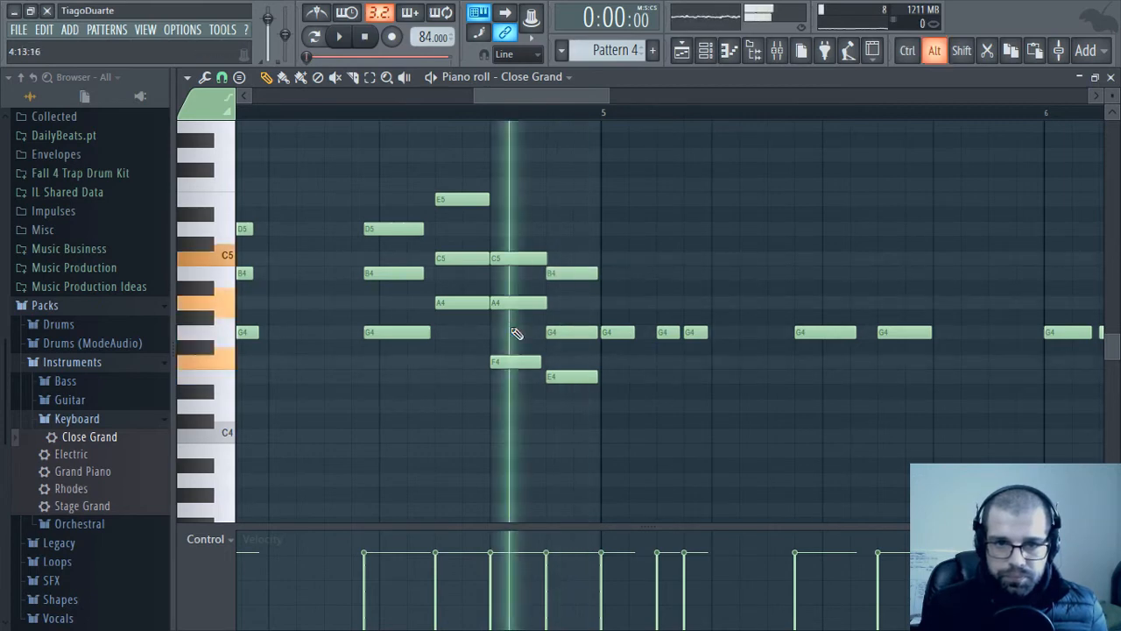
{"action": "right_click", "coordinate": [576, 303], "text": "alt"}
{"action": "mouse_move", "coordinate": [563, 331]}
{"action": "left_mouse_down"}
{"action": "mouse_move", "coordinate": [565, 303]}
{"action": "mouse_move", "coordinate": [555, 333]}
{"action": "left_mouse_up"}
{"action": "right_click", "coordinate": [567, 355], "text": "alt"}
{"action": "right_click", "coordinate": [573, 301], "text": "alt"}
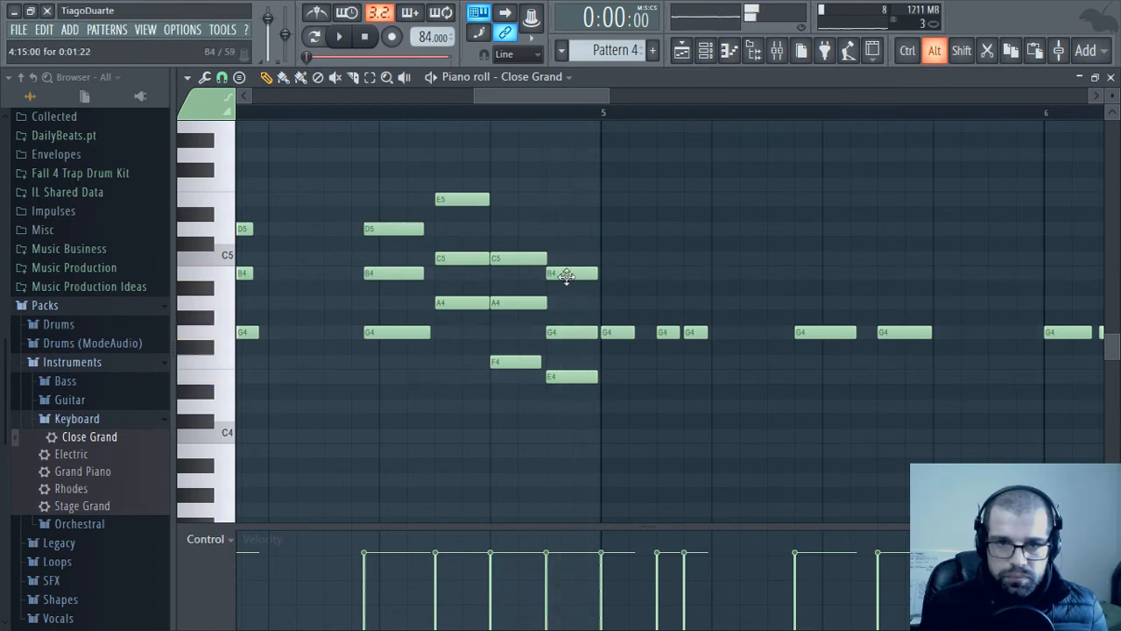
Raise the last chord's B4 to C5, audition it, and trim the preceding chord's notes at its start
{"action": "left_click_drag", "start_coordinate": [563, 272], "coordinate": [565, 257]}
{"action": "right_click", "coordinate": [566, 296], "text": "alt"}
{"action": "right_click", "coordinate": [514, 297], "text": "alt"}
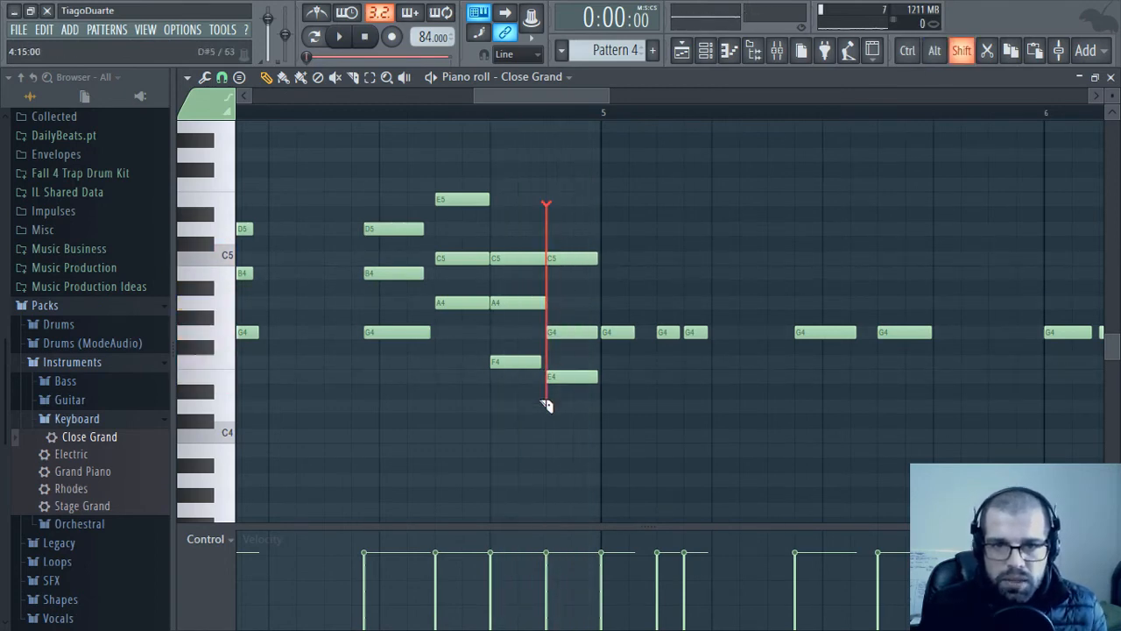
Play the pattern while reviewing the notes through bar 8, and replay the chords from bar 4
{"action": "key", "text": "space"}
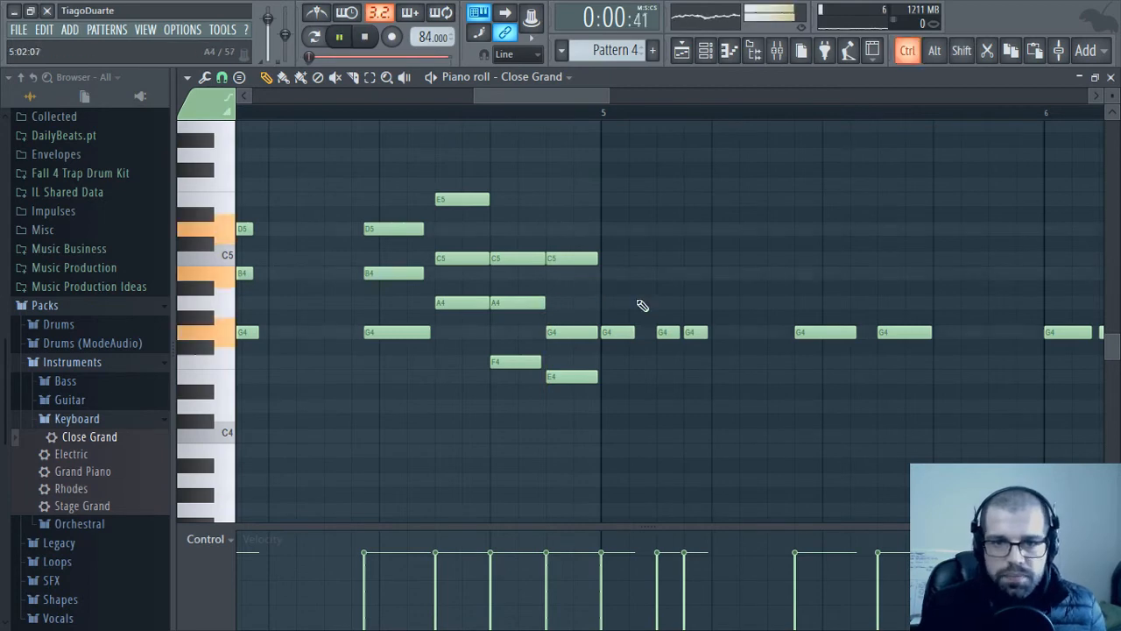
{"action": "scroll", "coordinate": [642, 312], "scroll_direction": "down", "scroll_amount": 5}
{"action": "scroll", "coordinate": [761, 412], "scroll_direction": "down", "scroll_amount": 1}
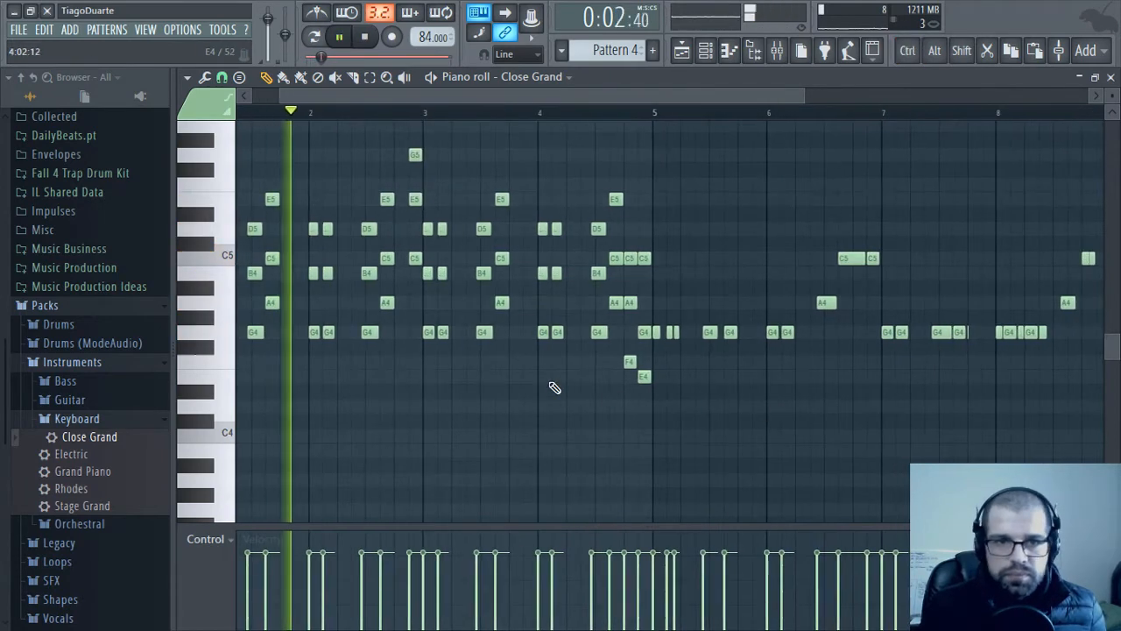
{"action": "left_click_drag", "start_coordinate": [555, 388], "coordinate": [646, 395]}
{"action": "left_click_drag", "start_coordinate": [469, 344], "coordinate": [539, 341]}
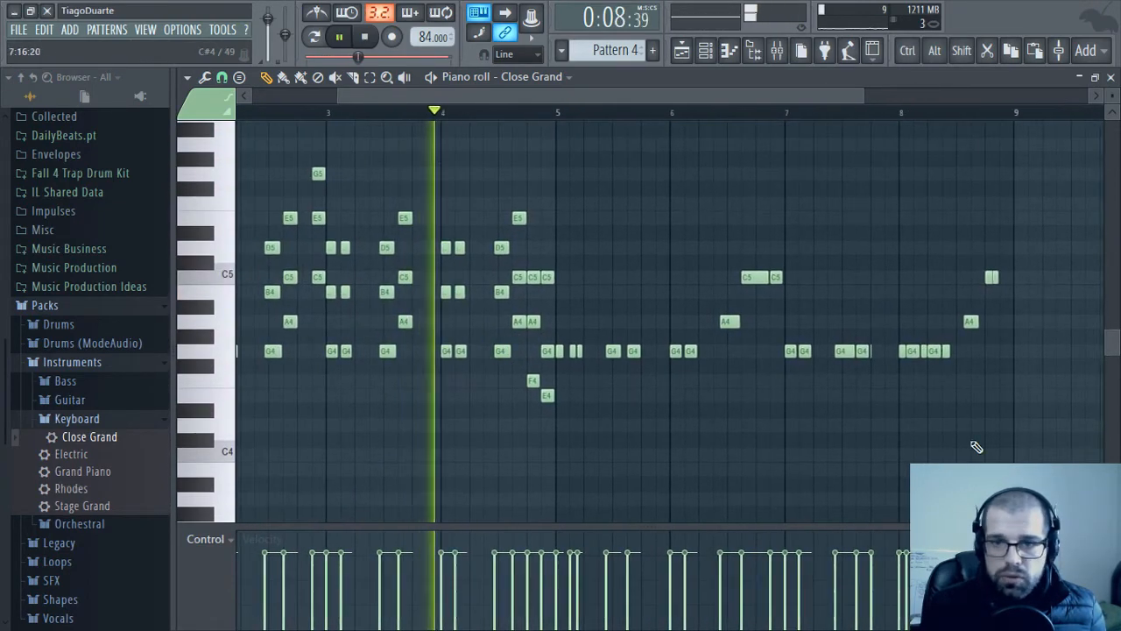
{"action": "left_click_drag", "start_coordinate": [1021, 213], "coordinate": [900, 401]}
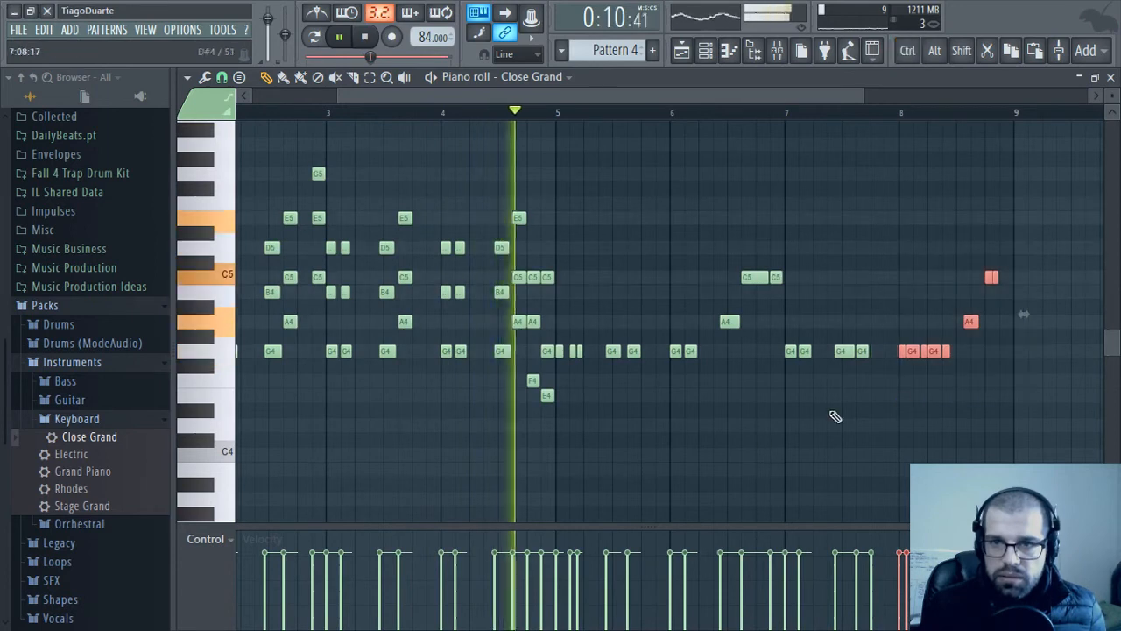
{"action": "left_click_drag", "start_coordinate": [728, 441], "coordinate": [783, 440]}
{"action": "key", "text": "space"}
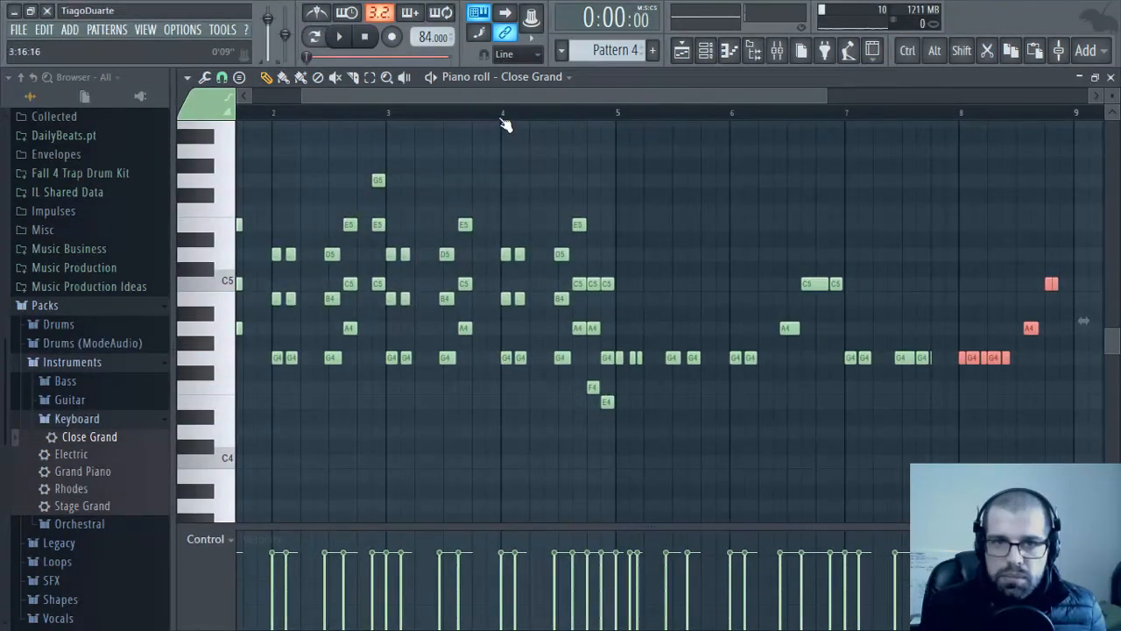
{"action": "key", "text": "space"}
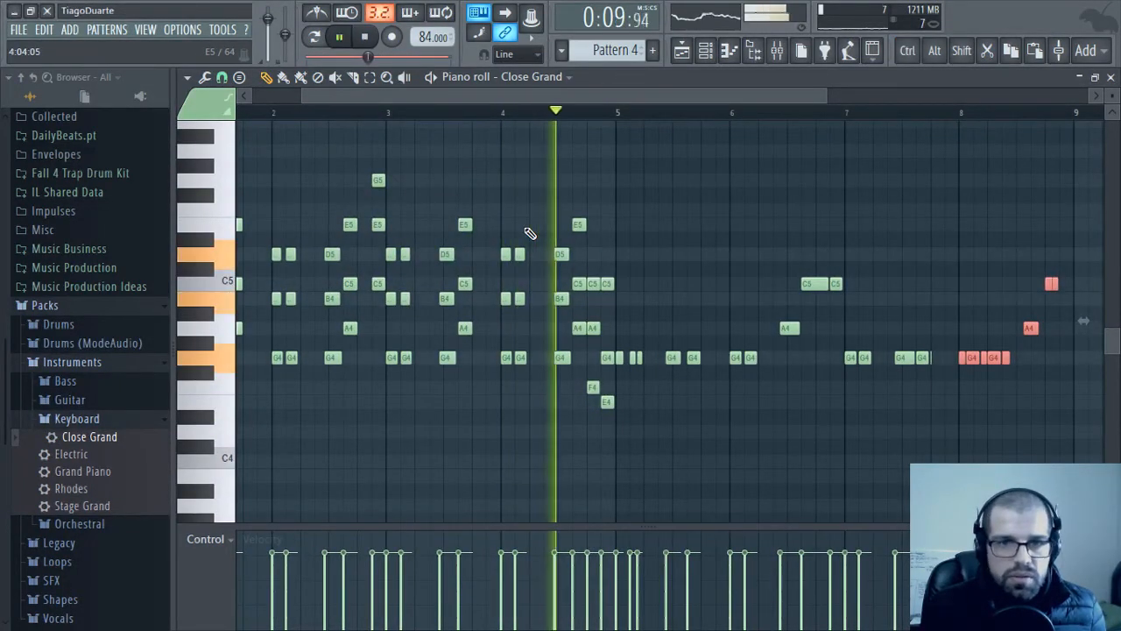
{"action": "key", "text": "space"}
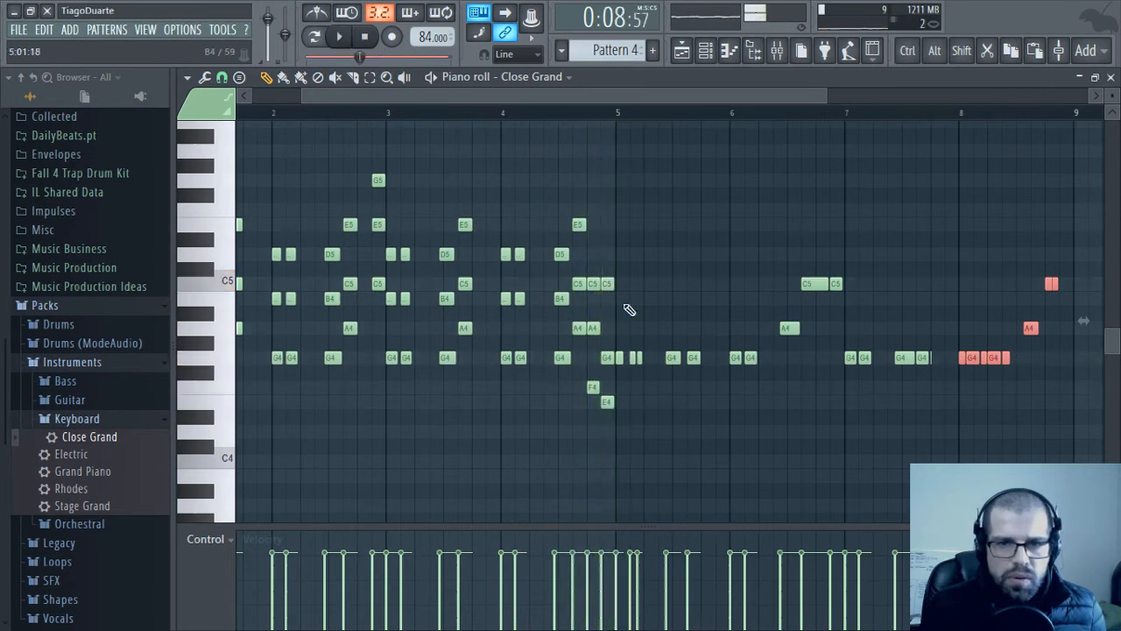
Replace the melody notes in bars 5 to 7 with a copy of the chords from bars 1 to 3
{"action": "left_click_drag", "start_coordinate": [946, 246], "coordinate": [624, 442]}
{"action": "key", "text": "Delete"}
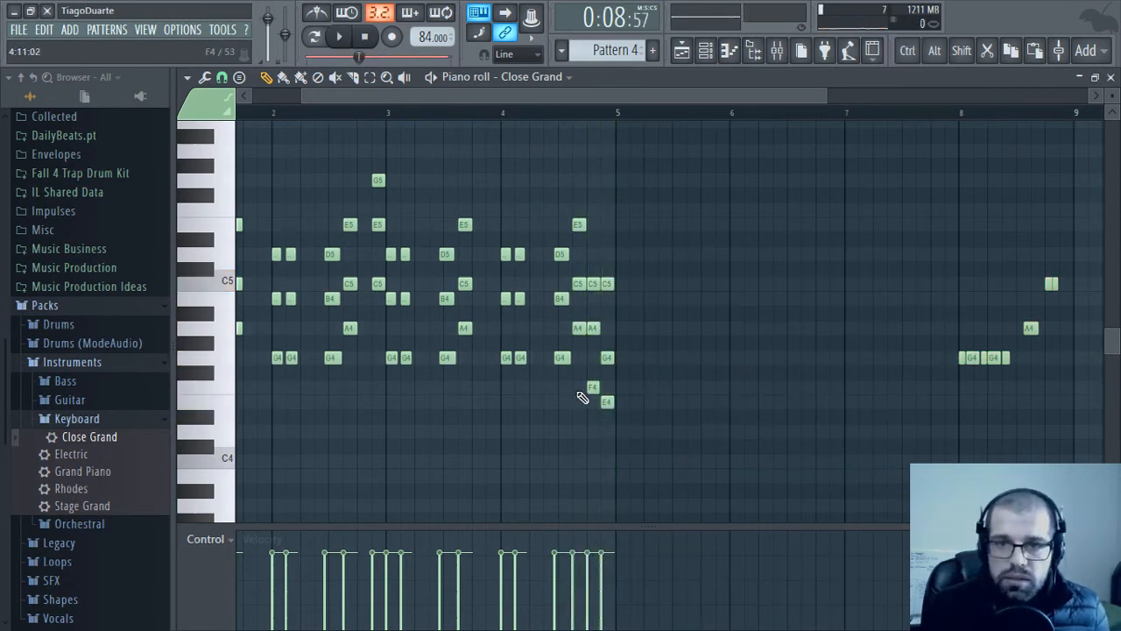
{"action": "left_click_drag", "start_coordinate": [582, 397], "coordinate": [864, 360]}
{"action": "left_click_drag", "start_coordinate": [557, 131], "coordinate": [150, 350]}
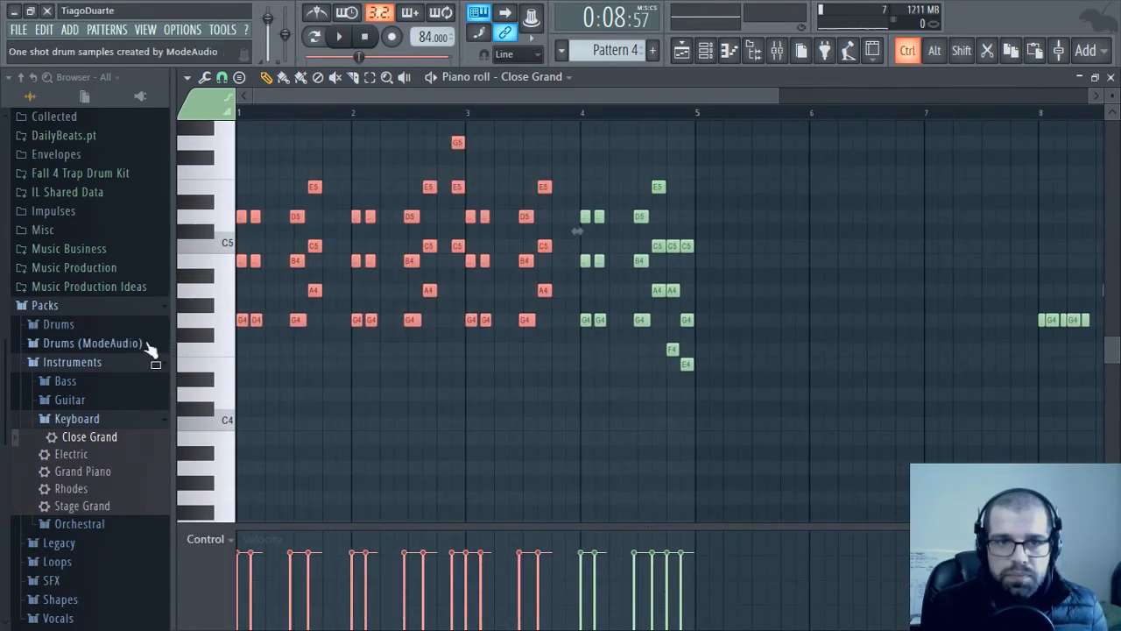
{"action": "left_click_drag", "start_coordinate": [242, 319], "coordinate": [754, 317]}
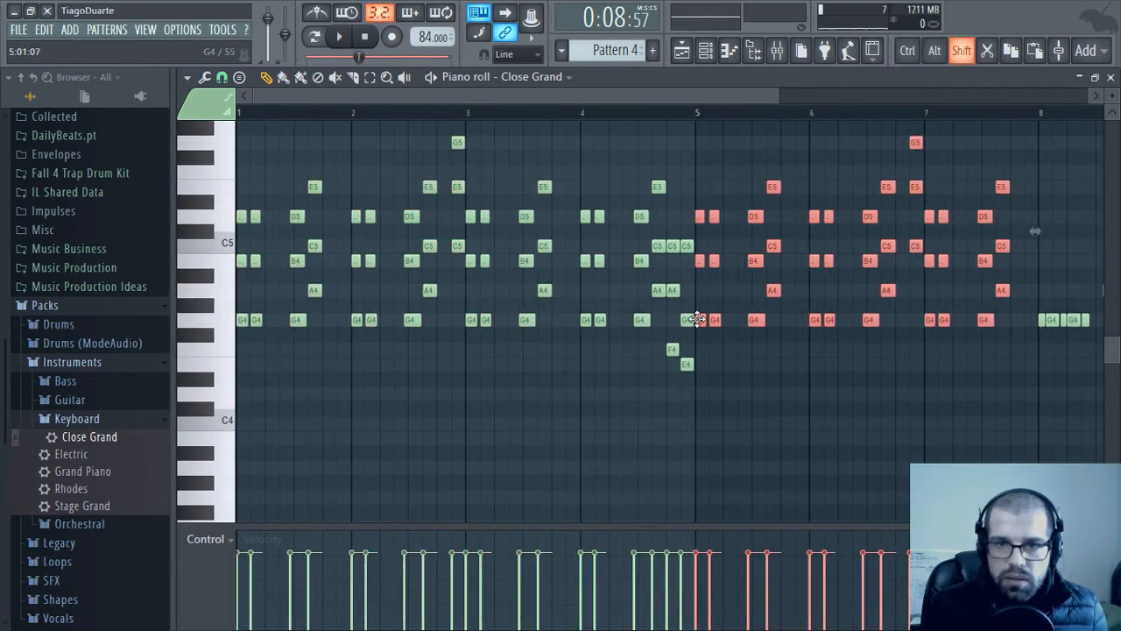
{"action": "left_click", "coordinate": [768, 372]}
{"action": "scroll", "coordinate": [543, 380], "scroll_direction": "up", "scroll_amount": 6, "text": "ctrl"}
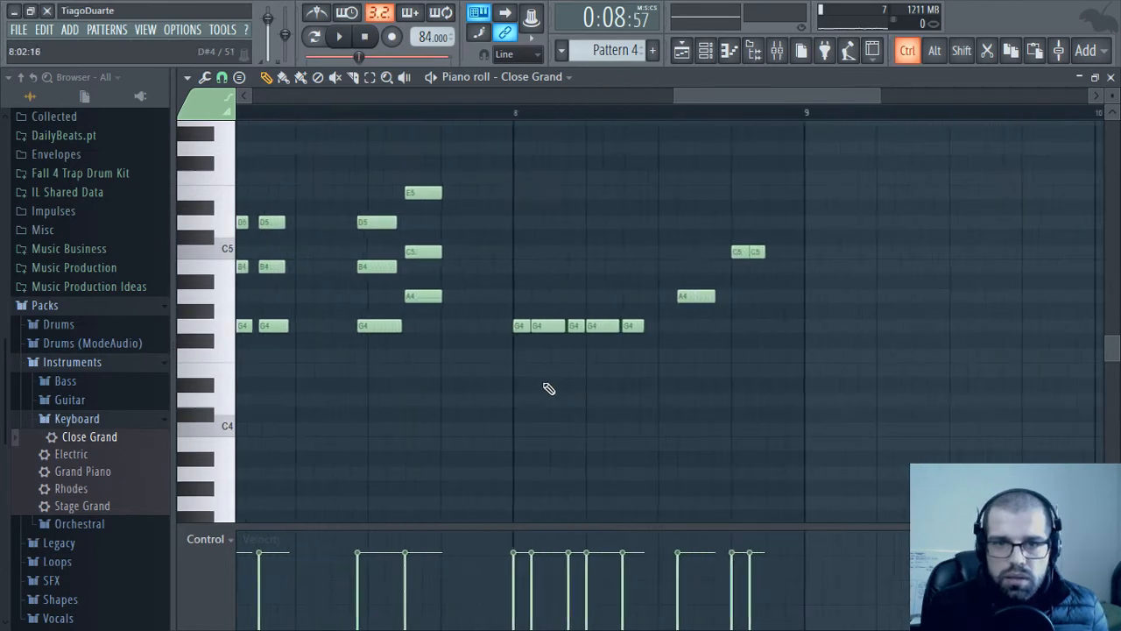
Stack D5 and B4 copies over the repeated G4 notes in bar 8 and add a sixth G4-B4-D5 chord after them
{"action": "left_click_drag", "start_coordinate": [512, 379], "coordinate": [671, 376]}
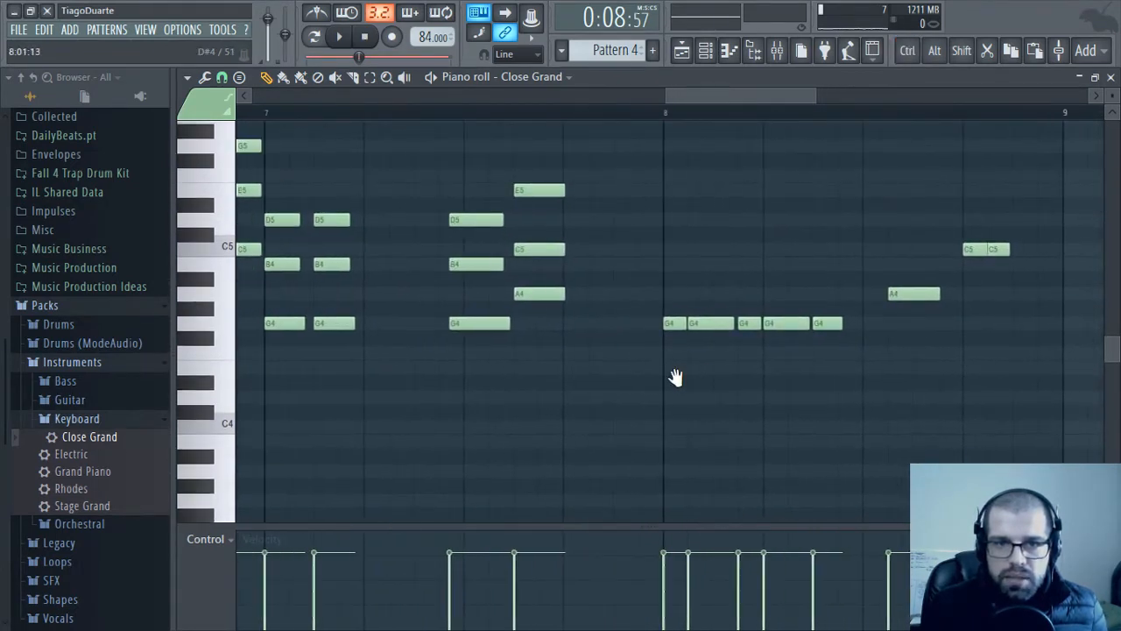
{"action": "left_click_drag", "start_coordinate": [286, 169], "coordinate": [355, 285]}
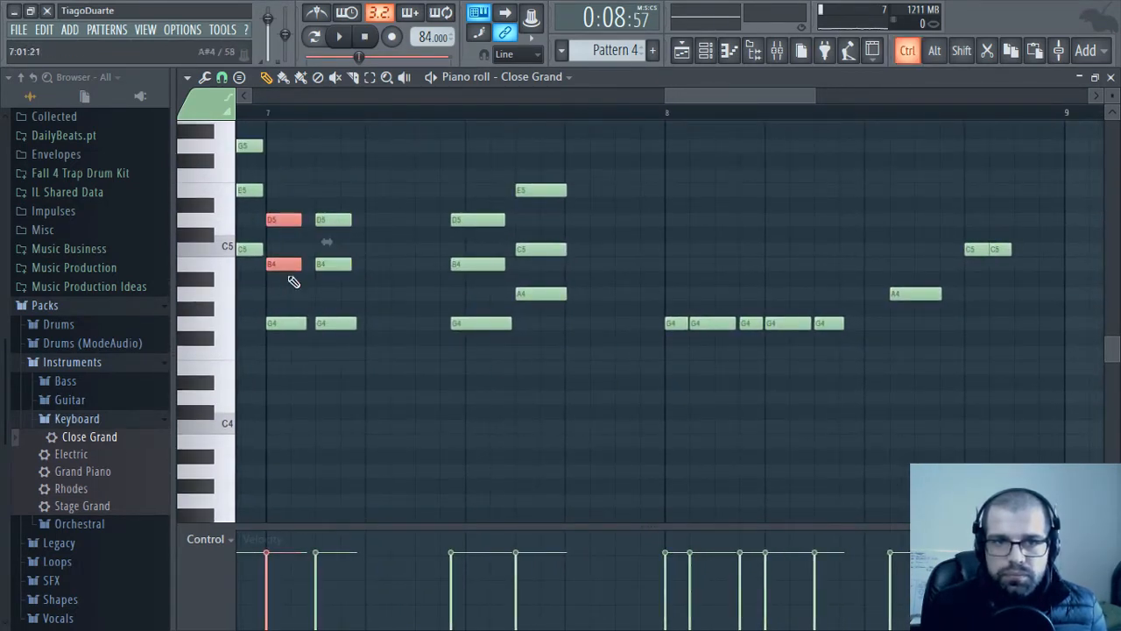
{"action": "left_click_drag", "start_coordinate": [285, 264], "coordinate": [681, 269], "text": "shift"}
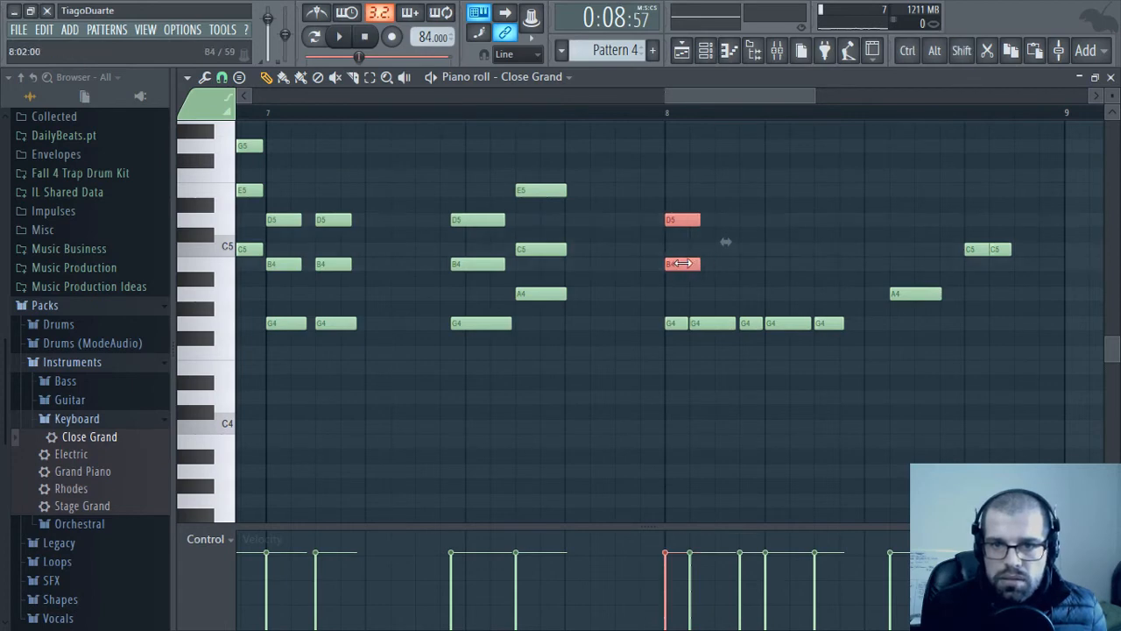
{"action": "mouse_move", "coordinate": [699, 184]}
{"action": "left_mouse_down", "text": "ctrl"}
{"action": "mouse_move", "coordinate": [672, 293]}
{"action": "mouse_move", "coordinate": [693, 267]}
{"action": "left_mouse_up", "text": "ctrl"}
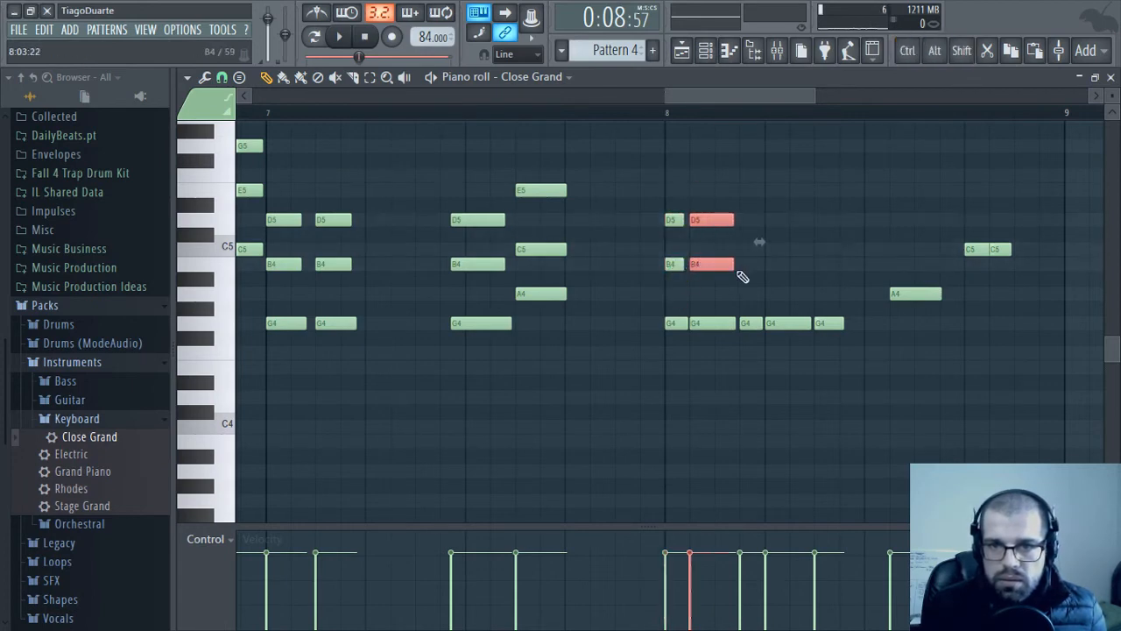
{"action": "left_click_drag", "start_coordinate": [751, 182], "coordinate": [660, 294], "text": "ctrl"}
{"action": "left_click_drag", "start_coordinate": [718, 260], "coordinate": [856, 265], "text": "shift"}
{"action": "left_click", "coordinate": [862, 302]}
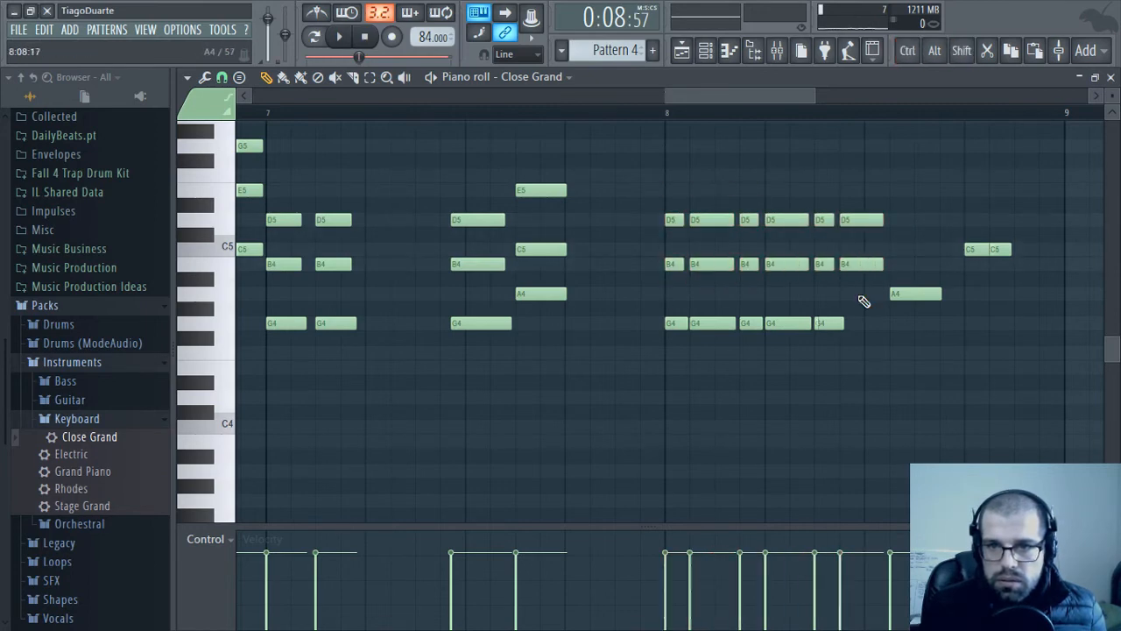
{"action": "left_click", "coordinate": [838, 324]}
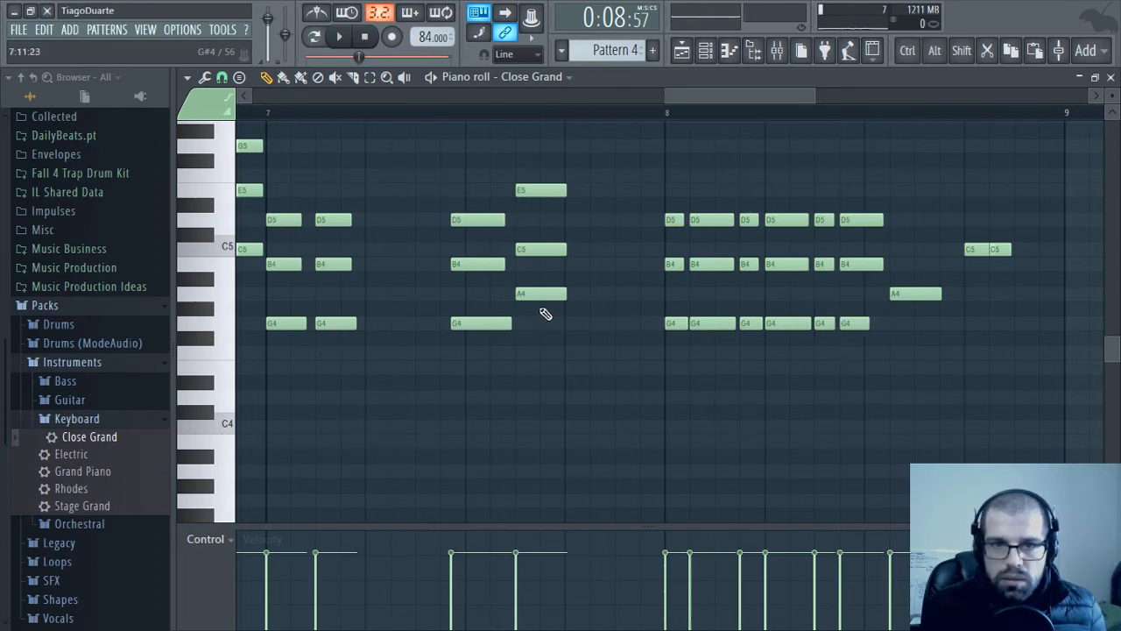
Add C5 and E5 over the A4 in bar 8 and end the bar with a lengthened C5-E5-G5 chord
{"action": "left_click_drag", "start_coordinate": [559, 176], "coordinate": [935, 255], "text": "ctrl"}
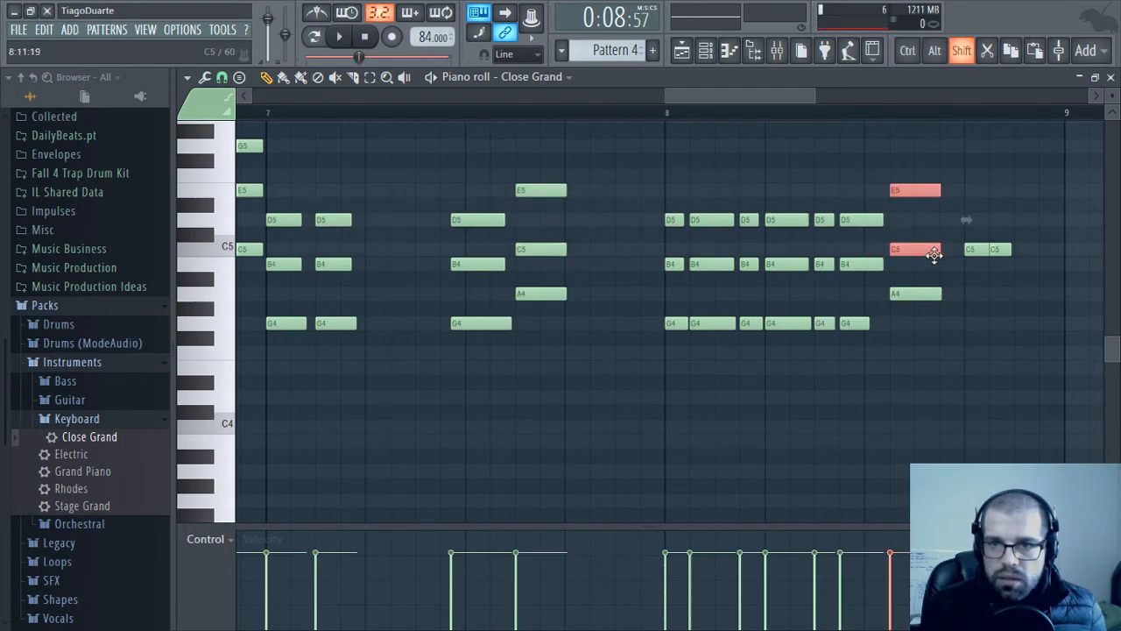
{"action": "scroll", "coordinate": [490, 257], "scroll_direction": "left", "scroll_amount": 3}
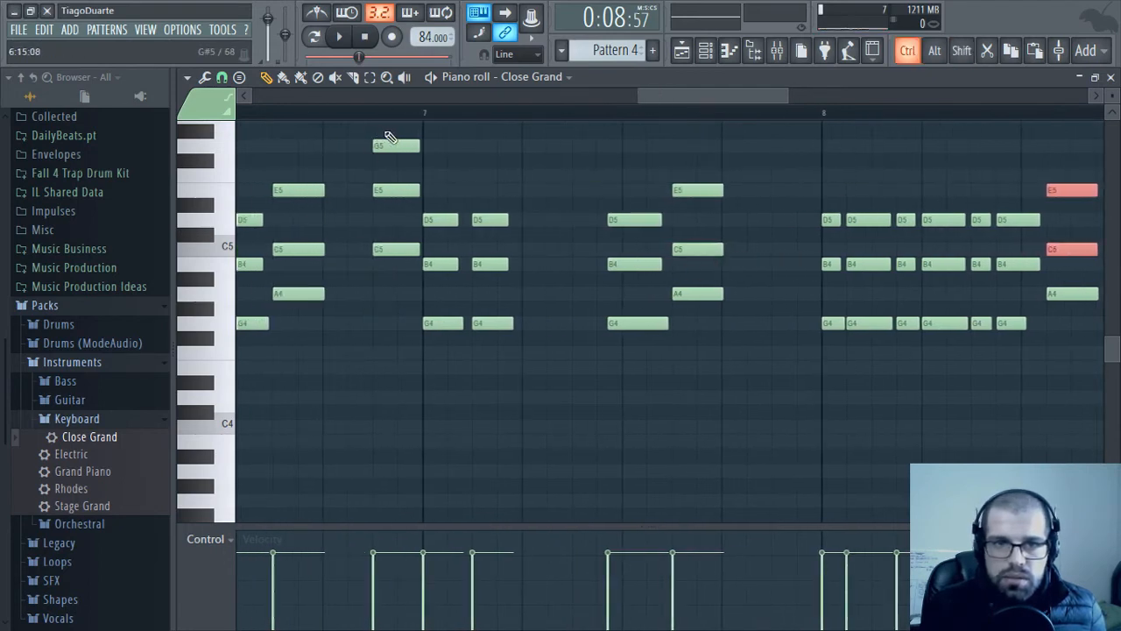
{"action": "left_click_drag", "start_coordinate": [388, 134], "coordinate": [1017, 196], "text": "ctrl"}
{"action": "left_click_drag", "start_coordinate": [1041, 287], "coordinate": [788, 354]}
{"action": "left_click_drag", "start_coordinate": [806, 339], "coordinate": [895, 215], "text": "ctrl"}
{"action": "left_click_drag", "start_coordinate": [862, 374], "coordinate": [861, 146], "text": "shift"}
{"action": "right_click", "coordinate": [754, 420], "text": "ctrl"}
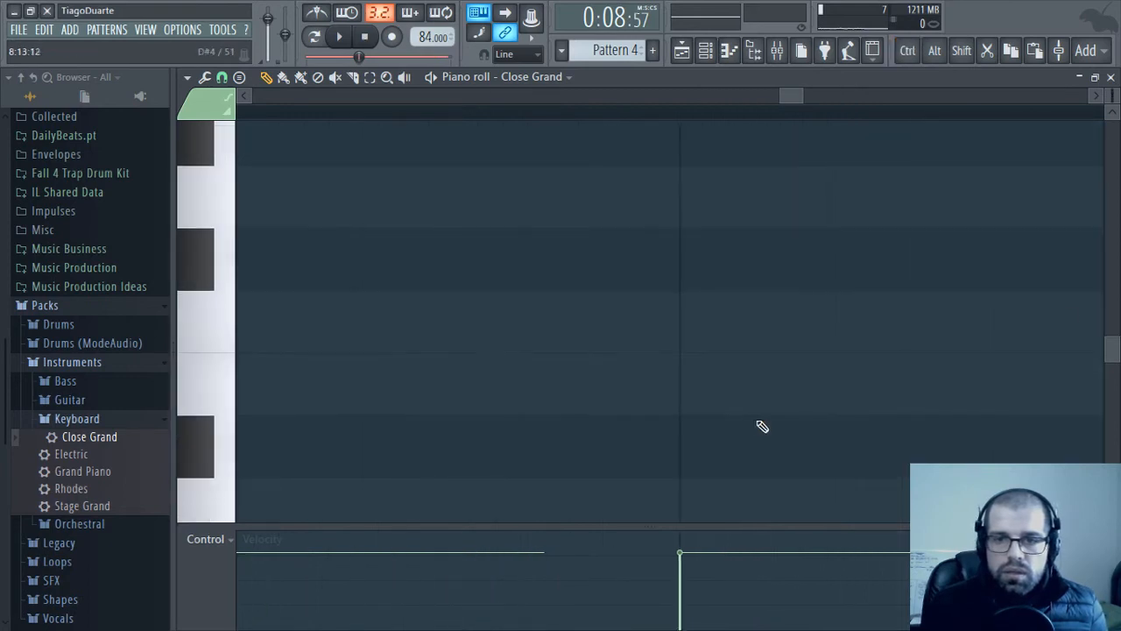
{"action": "right_click", "coordinate": [818, 408], "text": "ctrl"}
Play the pattern from the start and, in the mixer, lower the Bass level and set the Piano level to -12.0 dB
{"action": "key", "text": "space"}
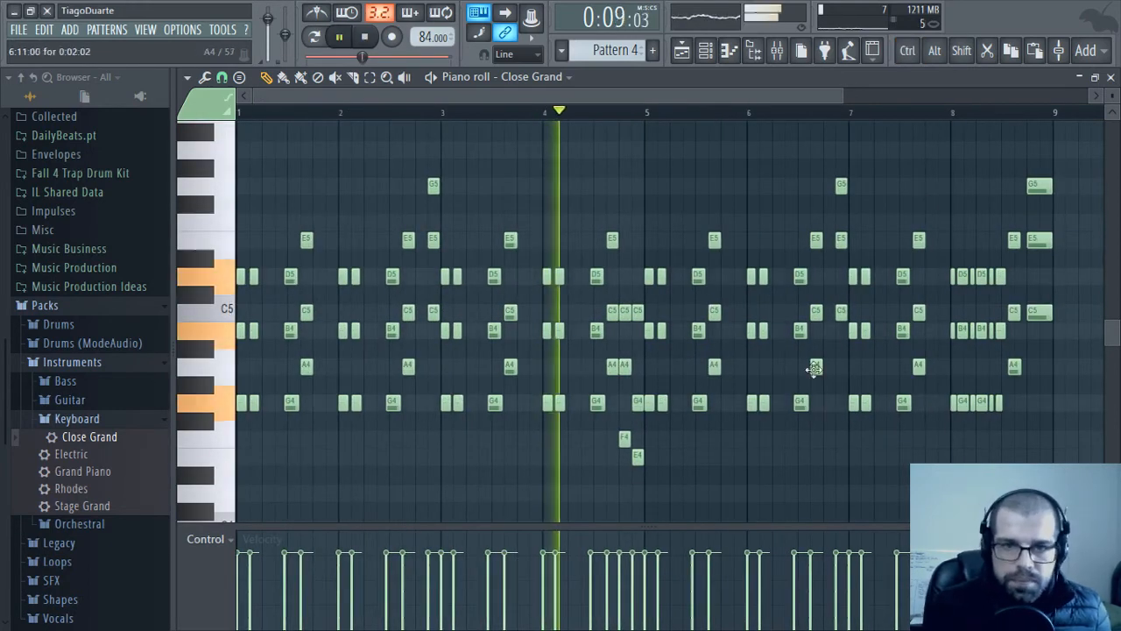
{"action": "left_click", "coordinate": [367, 38]}
{"action": "key", "text": "space"}
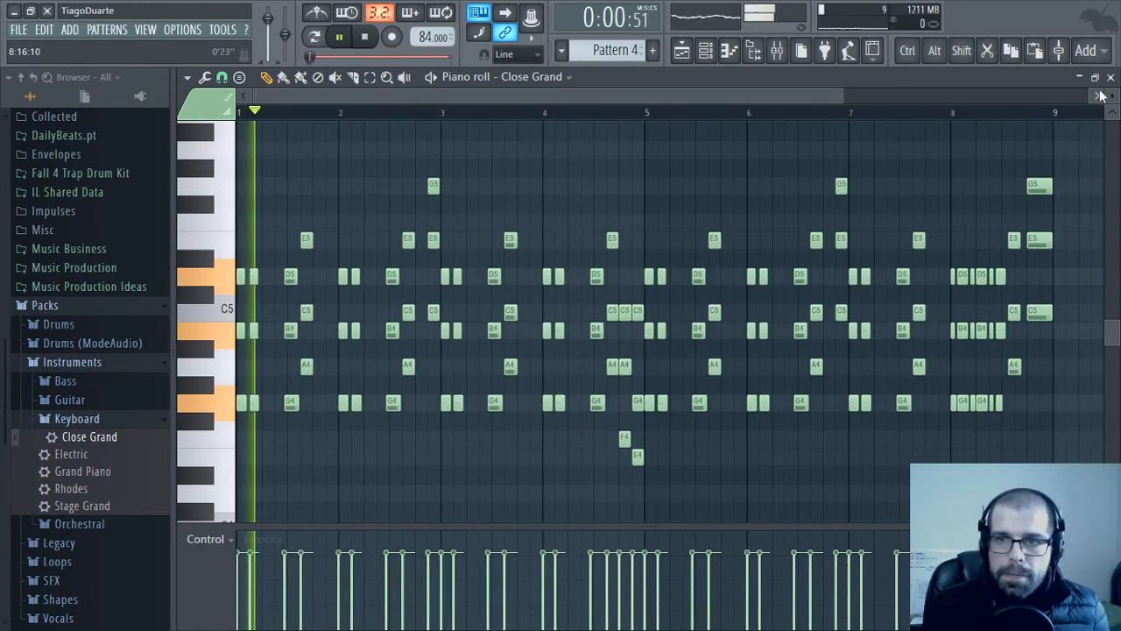
{"action": "left_click", "coordinate": [1111, 77]}
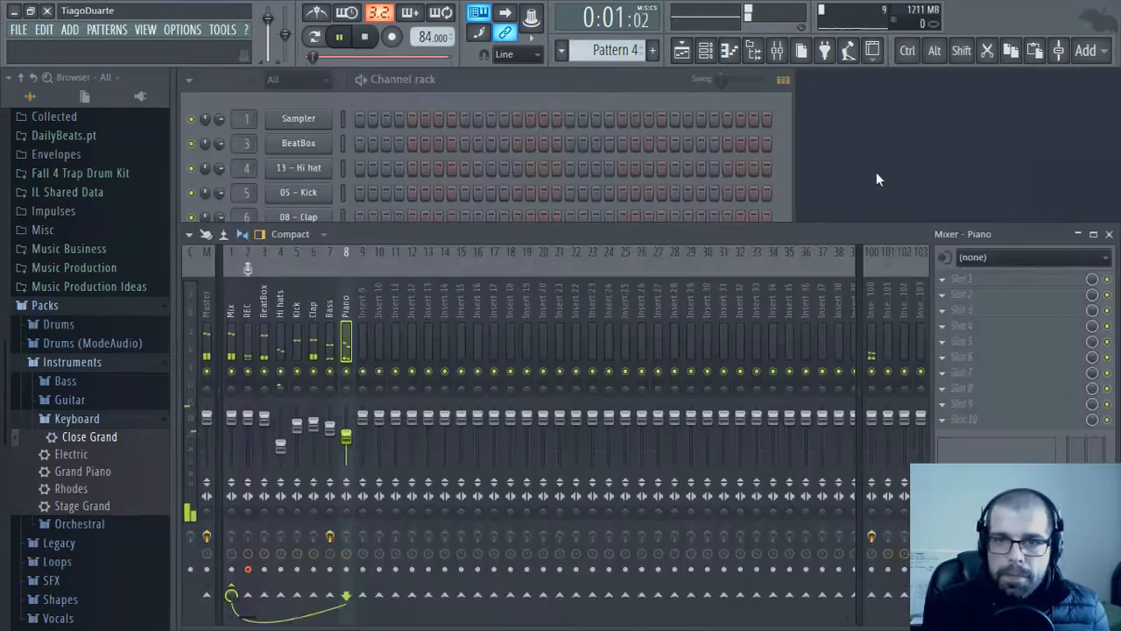
{"action": "left_click", "coordinate": [330, 430]}
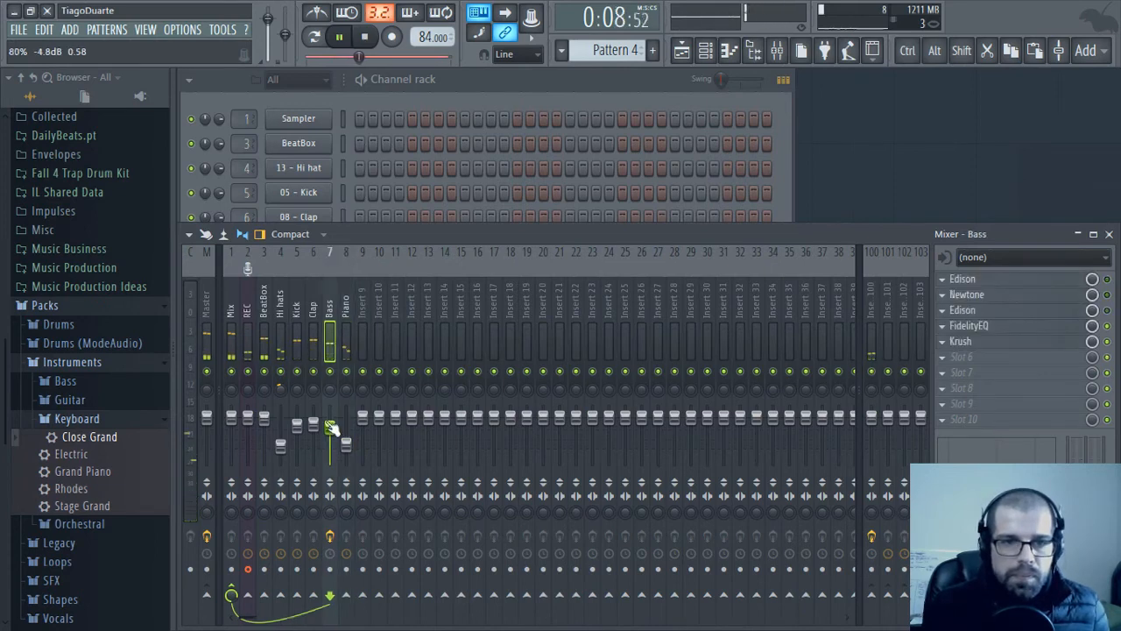
{"action": "left_click", "coordinate": [347, 443]}
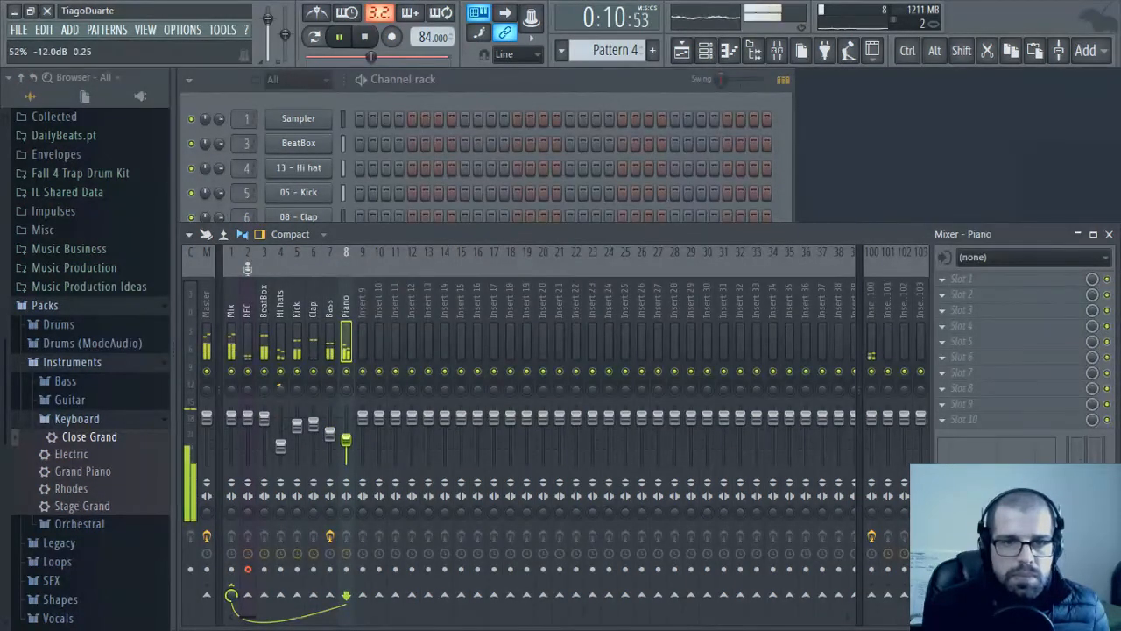
Browse the guitar instrument presets, add Classical Acoustic as a new channel, and close its plugin window
{"action": "left_click", "coordinate": [98, 419]}
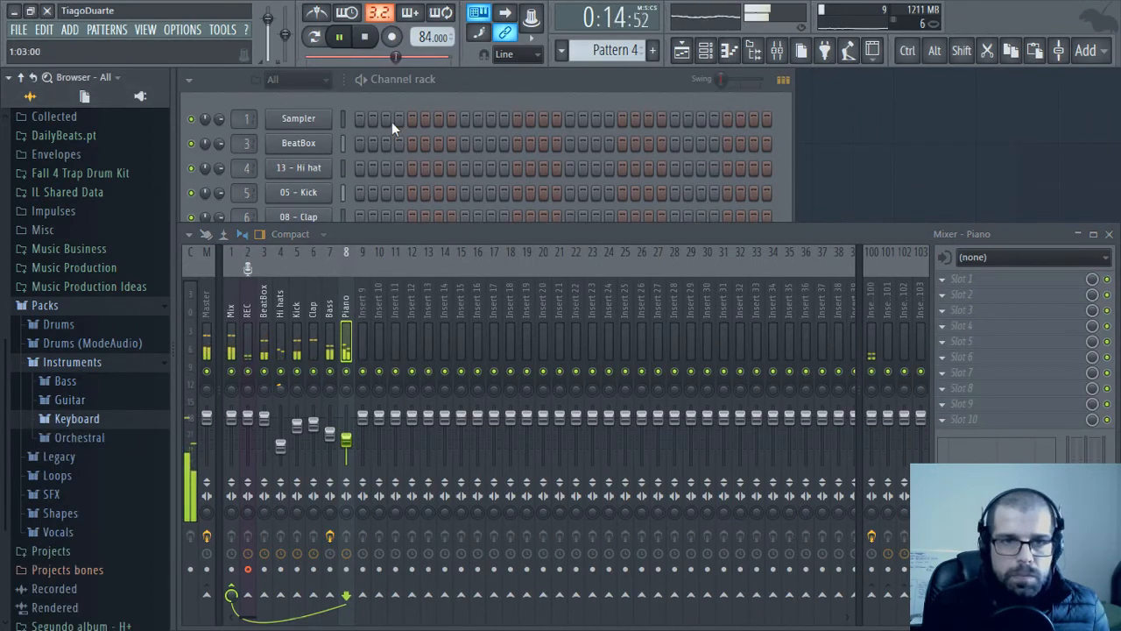
{"action": "left_click", "coordinate": [80, 419]}
{"action": "left_click", "coordinate": [79, 400]}
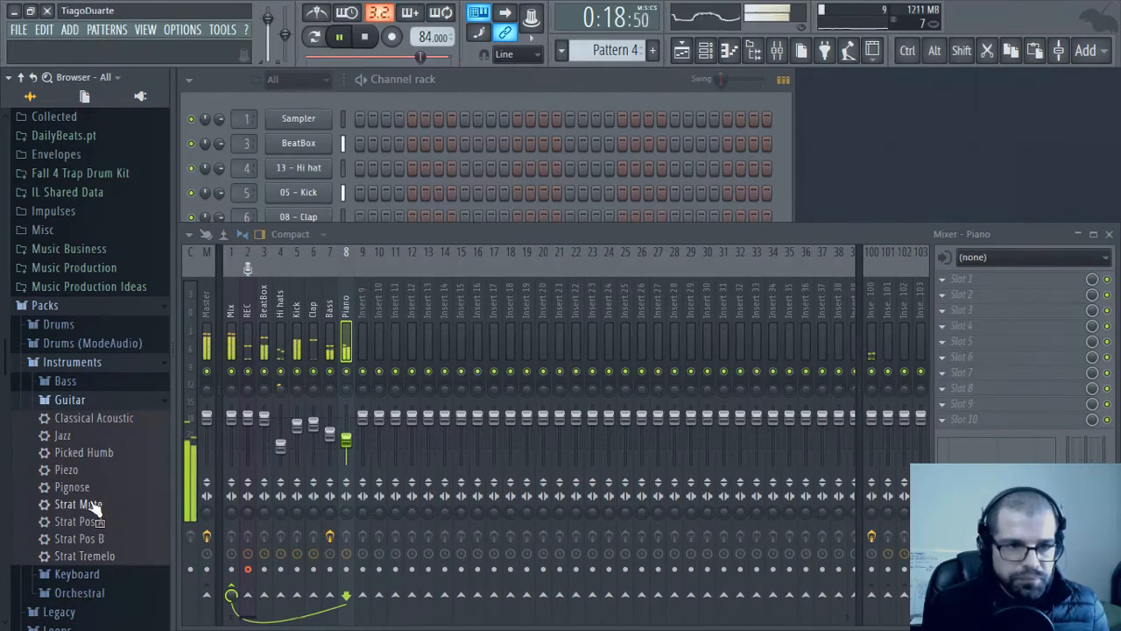
{"action": "left_click_drag", "start_coordinate": [93, 507], "coordinate": [105, 470]}
{"action": "left_click", "coordinate": [538, 57]}
{"action": "left_click", "coordinate": [591, 88]}
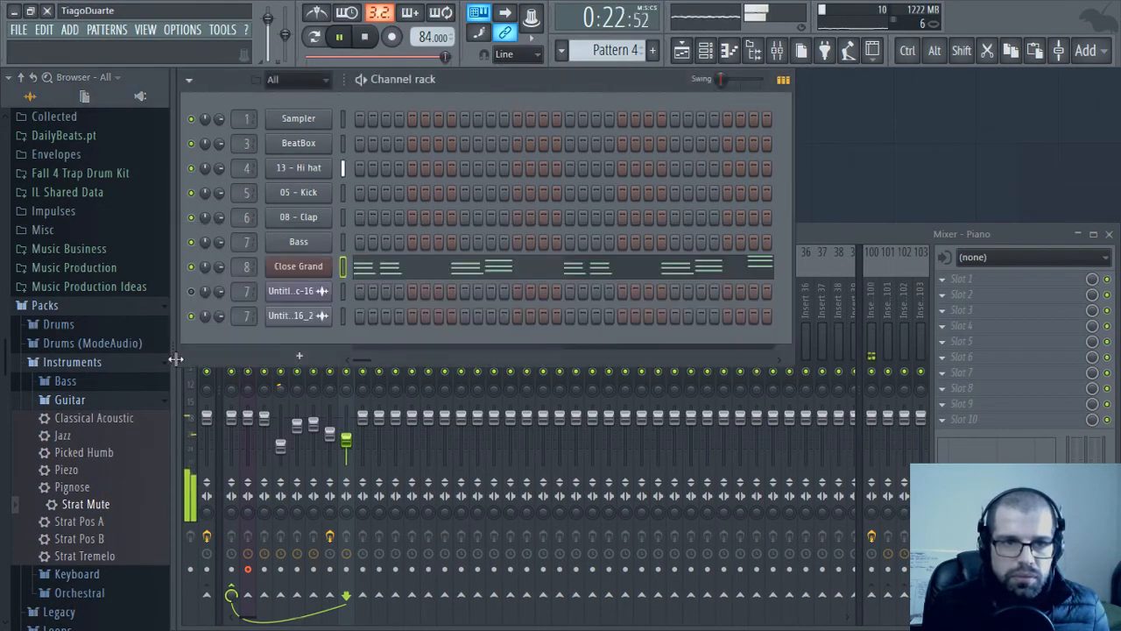
{"action": "left_click_drag", "start_coordinate": [96, 420], "coordinate": [285, 343]}
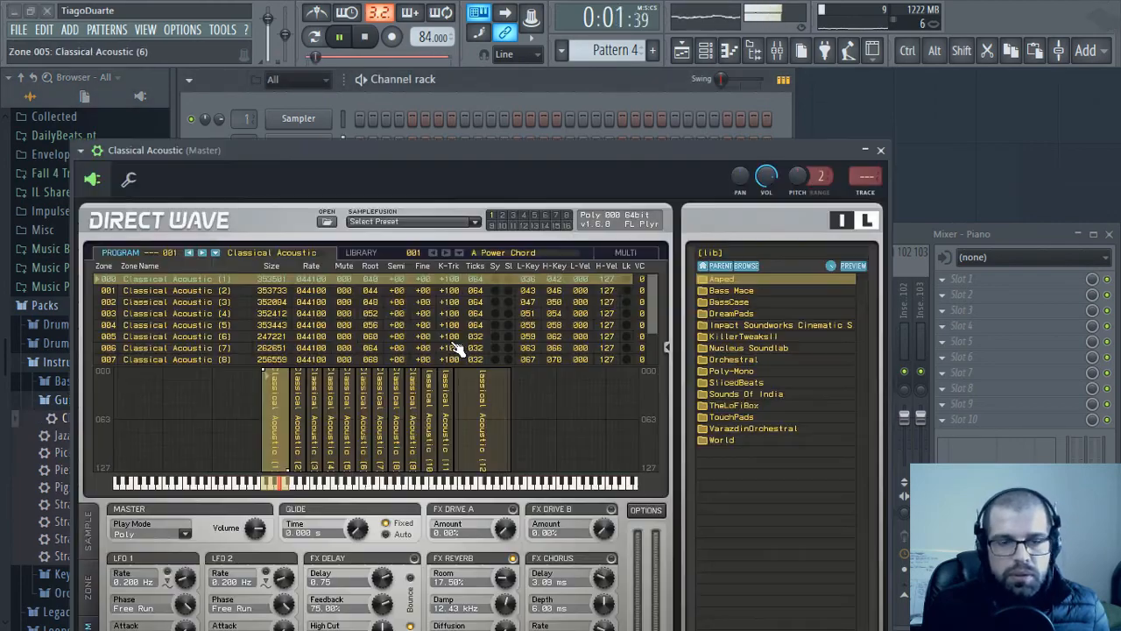
{"action": "left_click", "coordinate": [881, 150]}
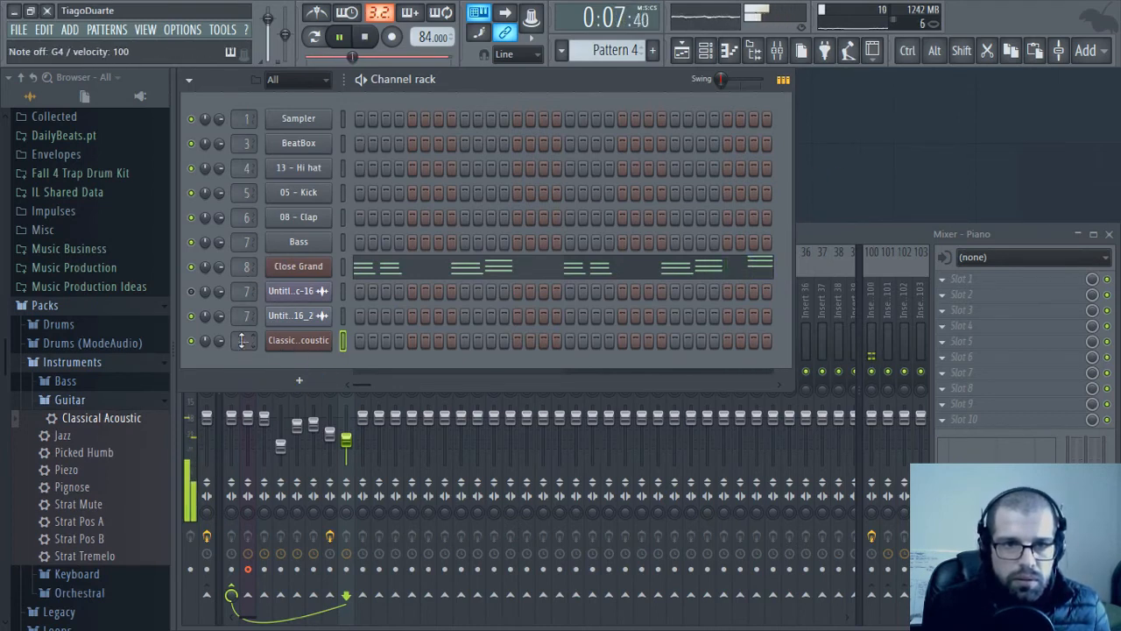
Route the Classical Acoustic channel to mixer track 9 and lower that track's level
{"action": "left_click_drag", "start_coordinate": [244, 343], "coordinate": [247, 340]}
{"action": "scroll", "coordinate": [237, 341], "scroll_direction": "down", "scroll_amount": 1}
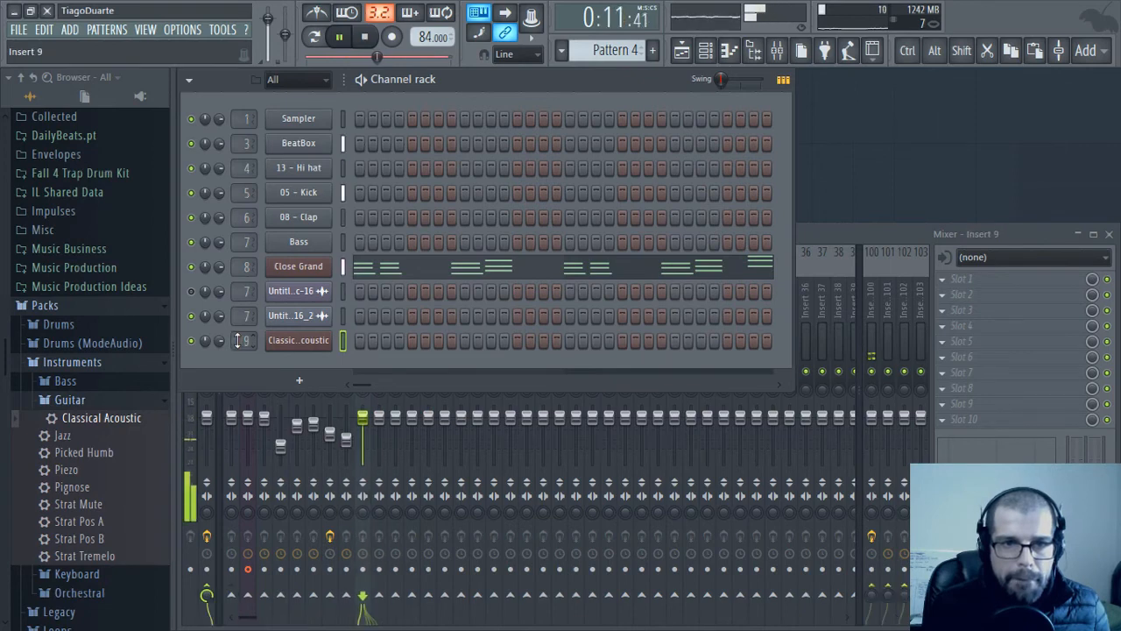
{"action": "left_click_drag", "start_coordinate": [363, 418], "coordinate": [363, 432]}
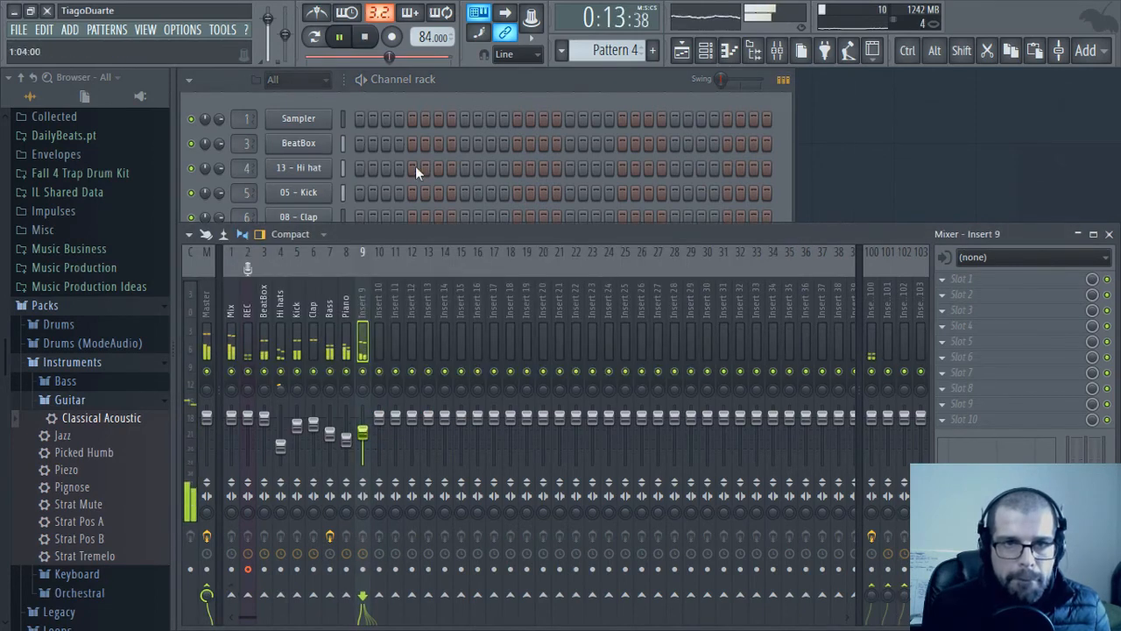
Open the Classical Acoustic piano roll and place a G5 at the start of bar 1 and an A5 halfway through it
{"action": "left_click", "coordinate": [491, 98]}
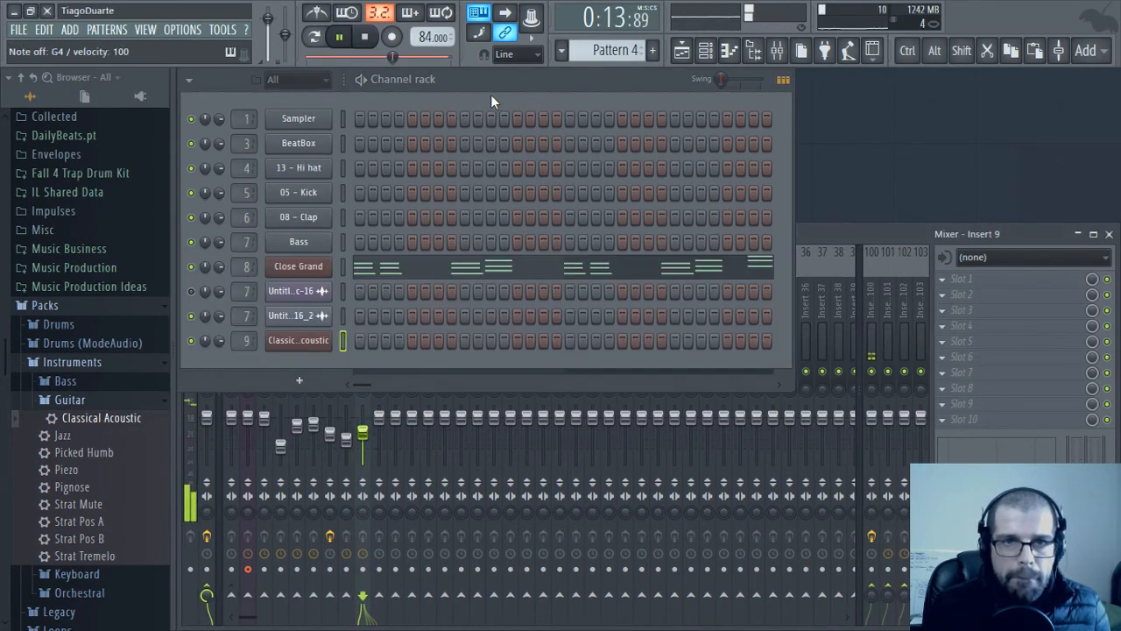
{"action": "right_click", "coordinate": [319, 338]}
{"action": "left_click", "coordinate": [407, 339]}
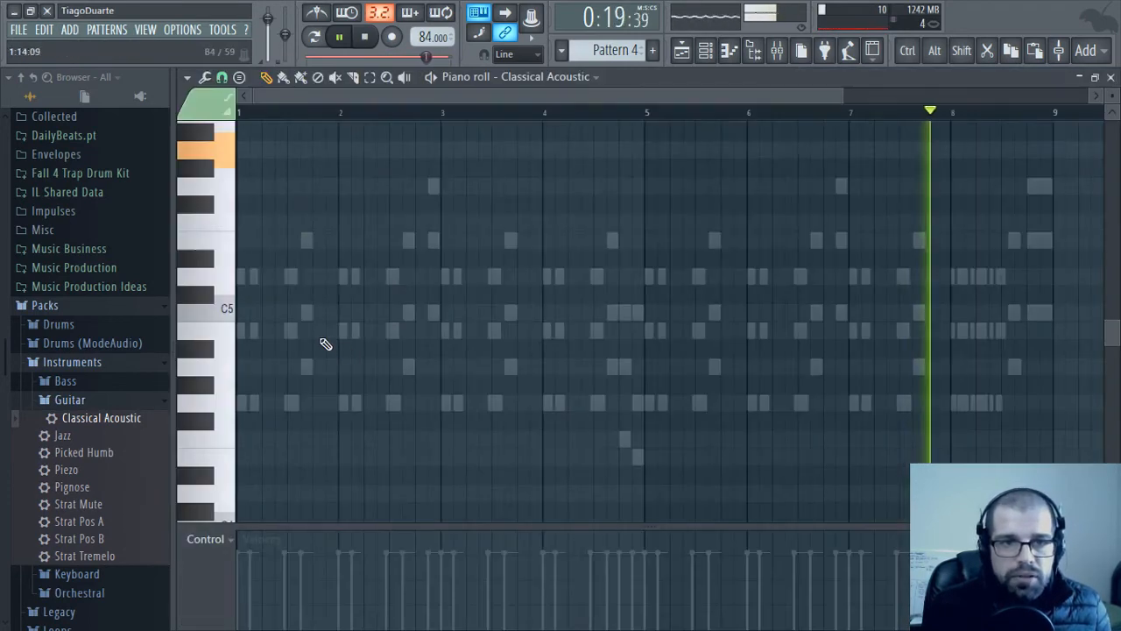
{"action": "scroll", "coordinate": [303, 340], "scroll_direction": "up", "scroll_amount": 3}
{"action": "left_click", "coordinate": [242, 348]}
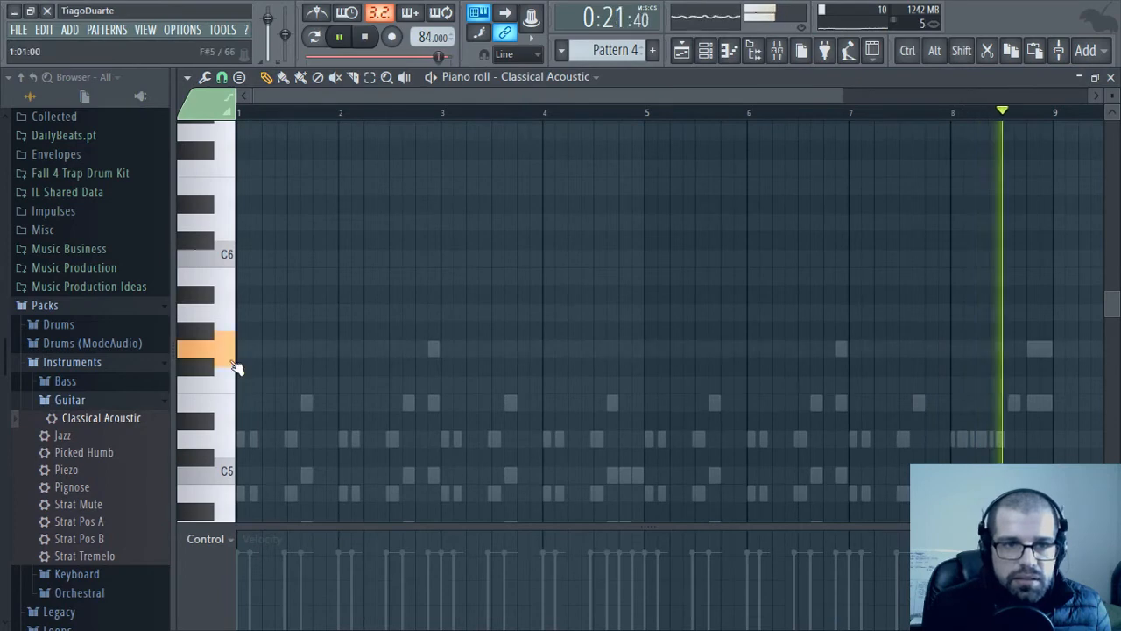
{"action": "left_click_drag", "start_coordinate": [245, 347], "coordinate": [325, 314]}
{"action": "left_click", "coordinate": [296, 312]}
{"action": "key", "text": "space"}
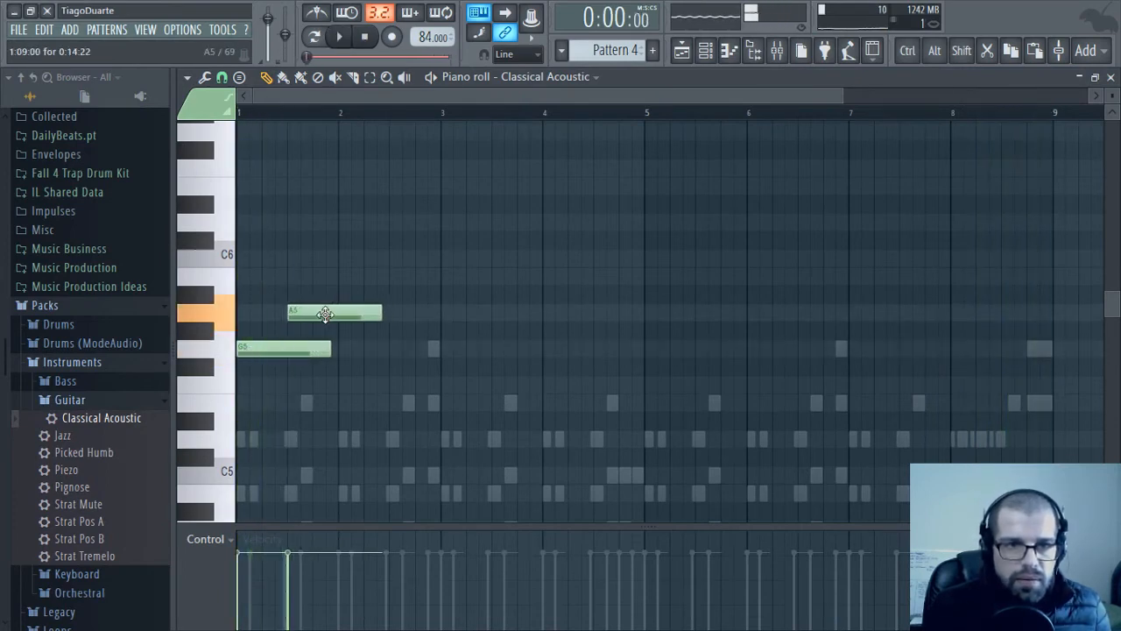
Audition the two guitar notes and shift the A5 two steps earlier in bar 1
{"action": "scroll", "coordinate": [268, 429], "scroll_direction": "up", "scroll_amount": 3}
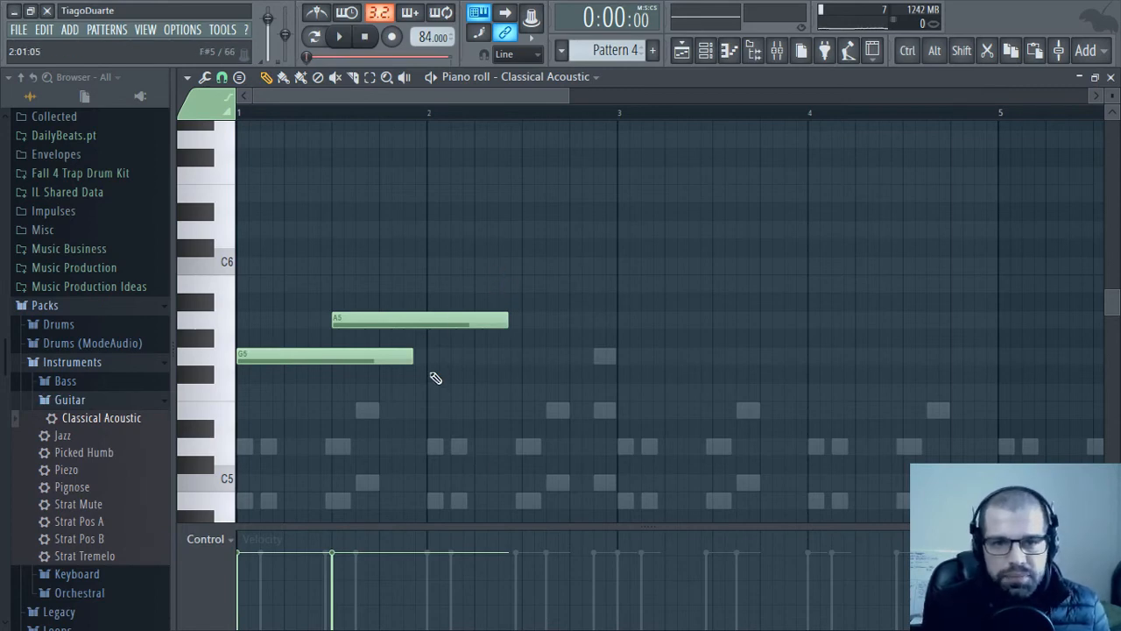
{"action": "key", "text": "space"}
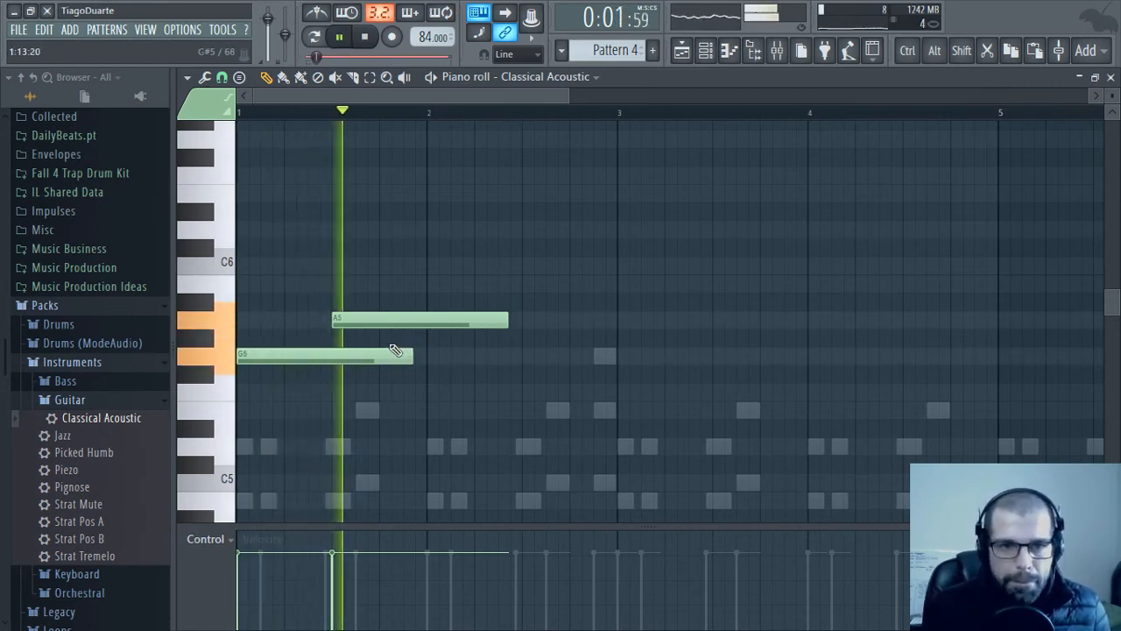
{"action": "key", "text": "space"}
{"action": "scroll", "coordinate": [348, 357], "scroll_direction": "up", "scroll_amount": 3}
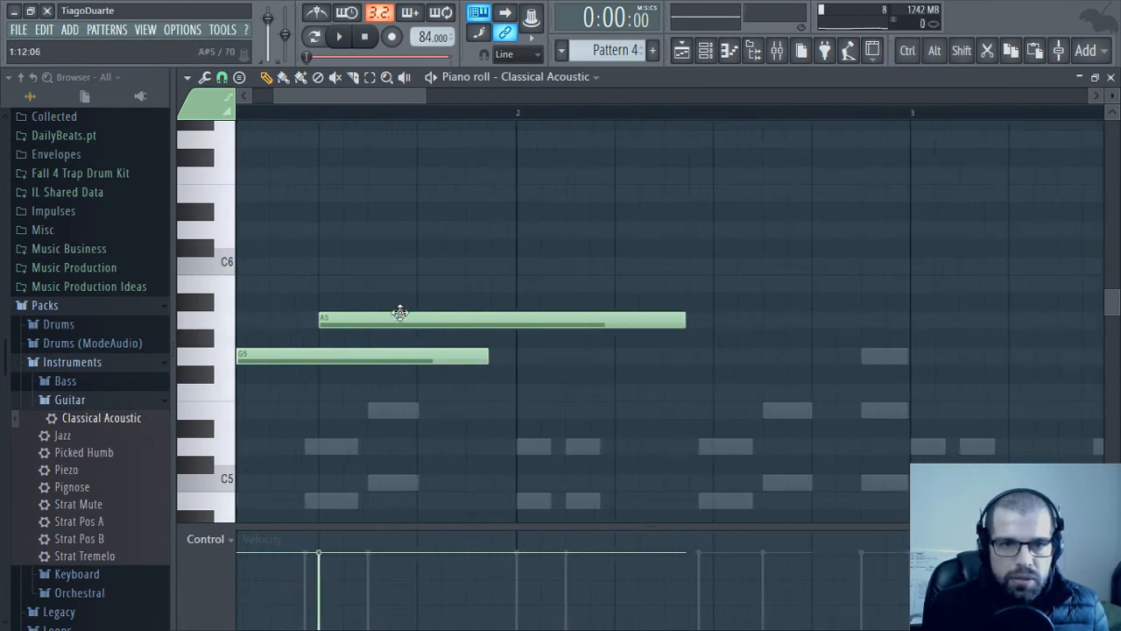
{"action": "scroll", "coordinate": [472, 319], "scroll_direction": "left", "scroll_amount": 2}
{"action": "left_click_drag", "start_coordinate": [516, 315], "coordinate": [466, 315]}
Add a third guitar note at step 11 of bar 1, lower it from B5 to E5, and audition the phrase
{"action": "left_click", "coordinate": [486, 282]}
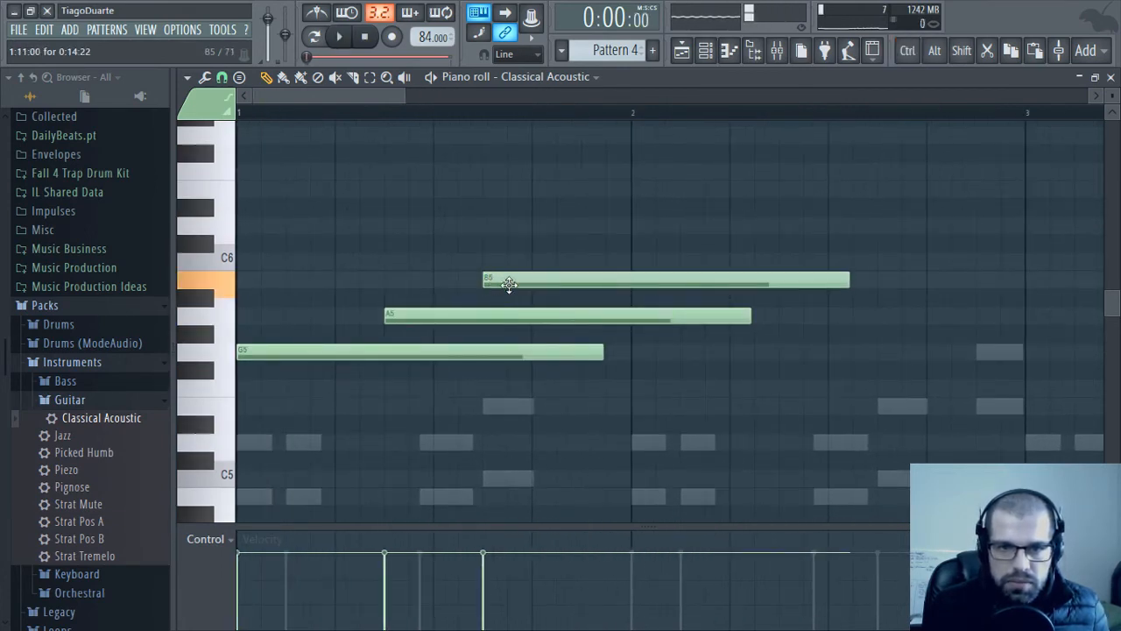
{"action": "left_click_drag", "start_coordinate": [509, 282], "coordinate": [508, 405]}
{"action": "key", "text": "space"}
{"action": "scroll", "coordinate": [400, 438], "scroll_direction": "down", "scroll_amount": 3}
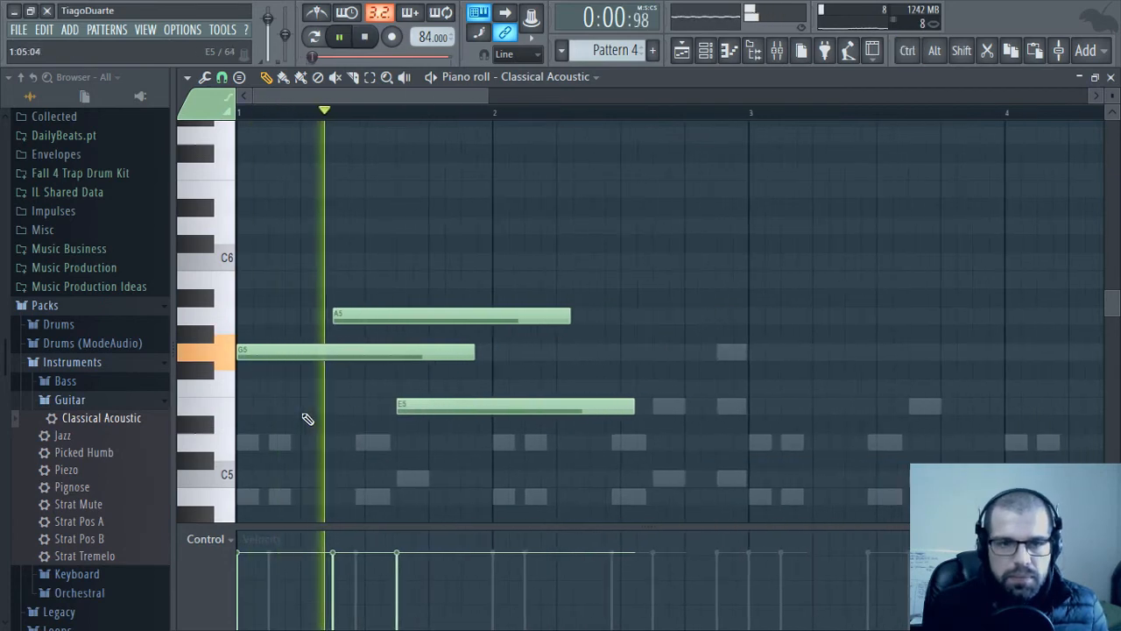
{"action": "key", "text": "space"}
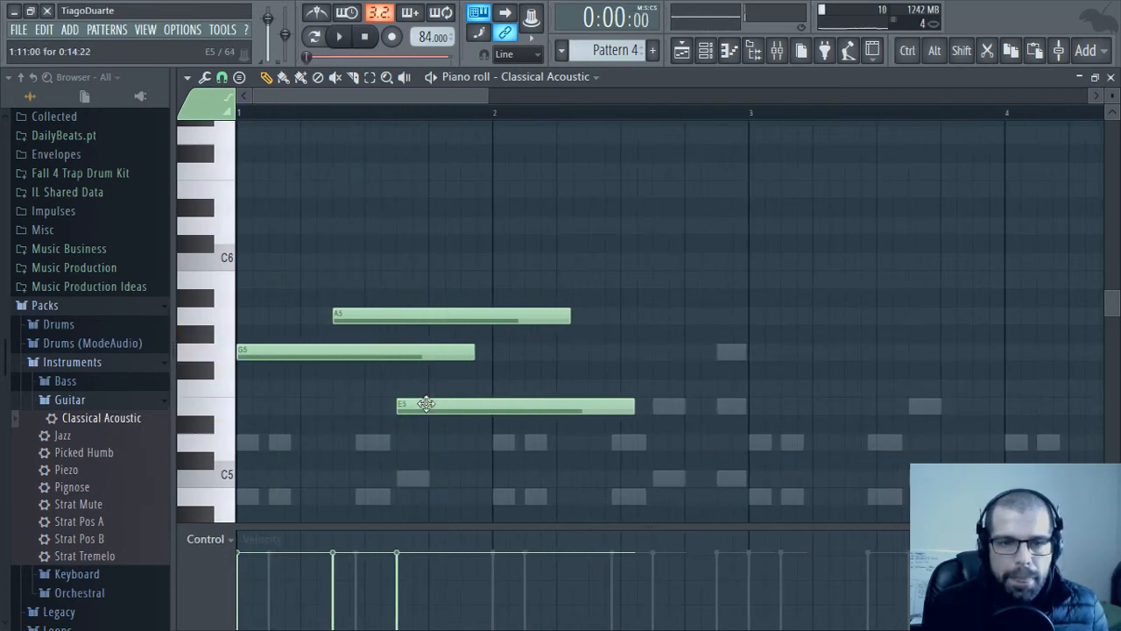
Shorten the G5 and A5 guitar notes so each ends where the next note begins, and replay the phrase
{"action": "left_click_drag", "start_coordinate": [466, 353], "coordinate": [326, 360]}
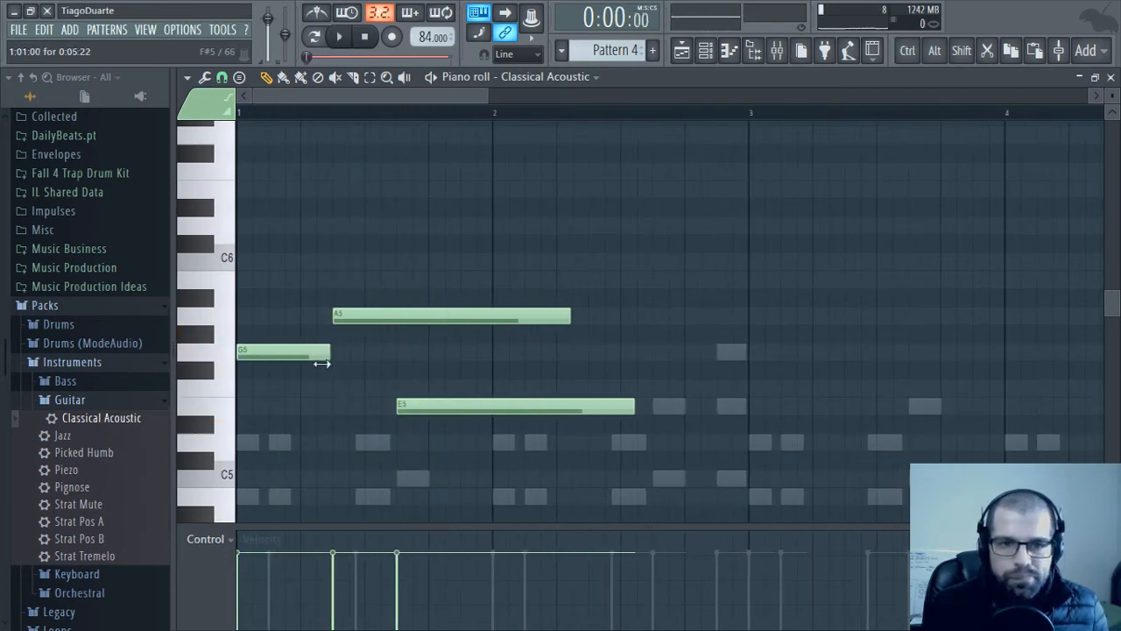
{"action": "left_click_drag", "start_coordinate": [570, 316], "coordinate": [392, 316]}
{"action": "key", "text": "space"}
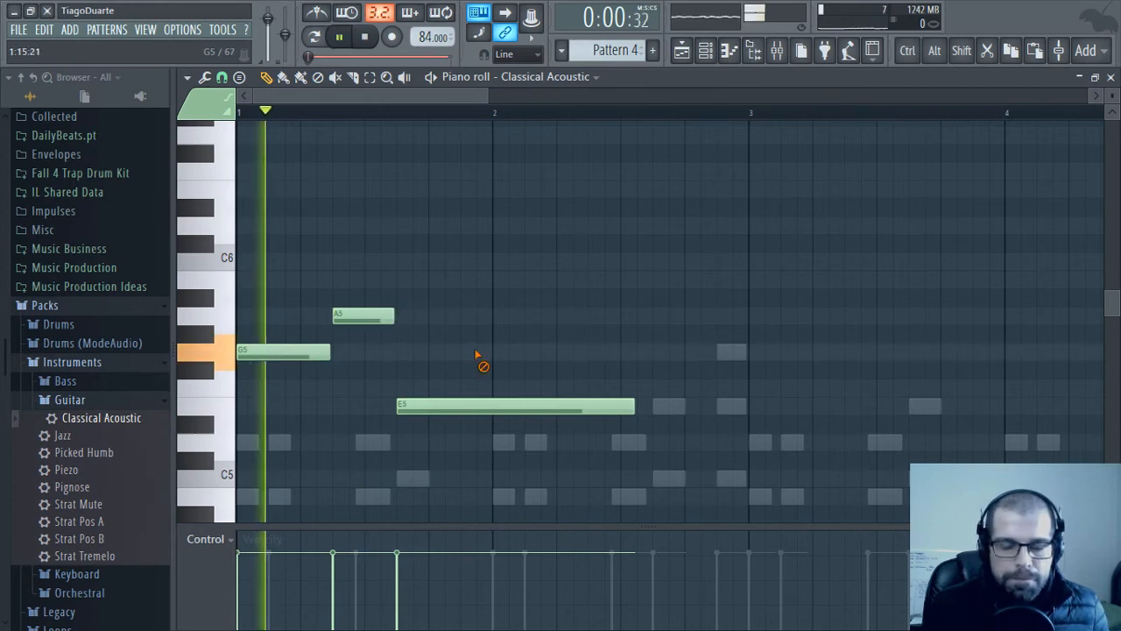
Delete the sketched guitar notes, restart playback and close the piano roll
{"action": "scroll", "coordinate": [385, 355], "scroll_direction": "down", "scroll_amount": 3}
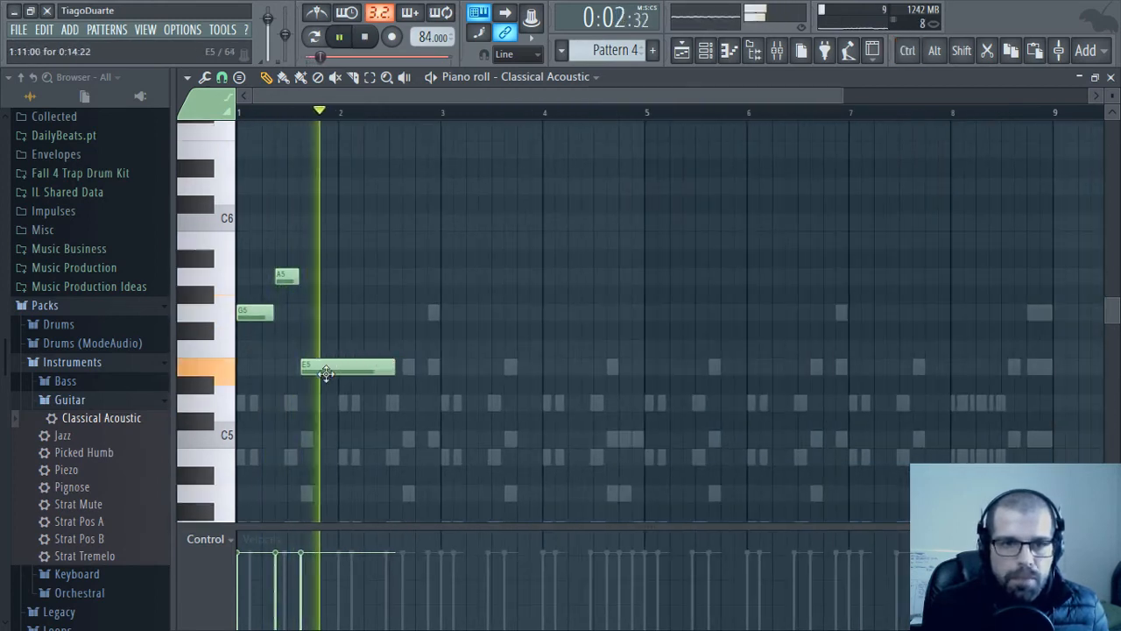
{"action": "right_click", "coordinate": [320, 368]}
{"action": "key", "text": "space"}
{"action": "left_click", "coordinate": [1109, 79]}
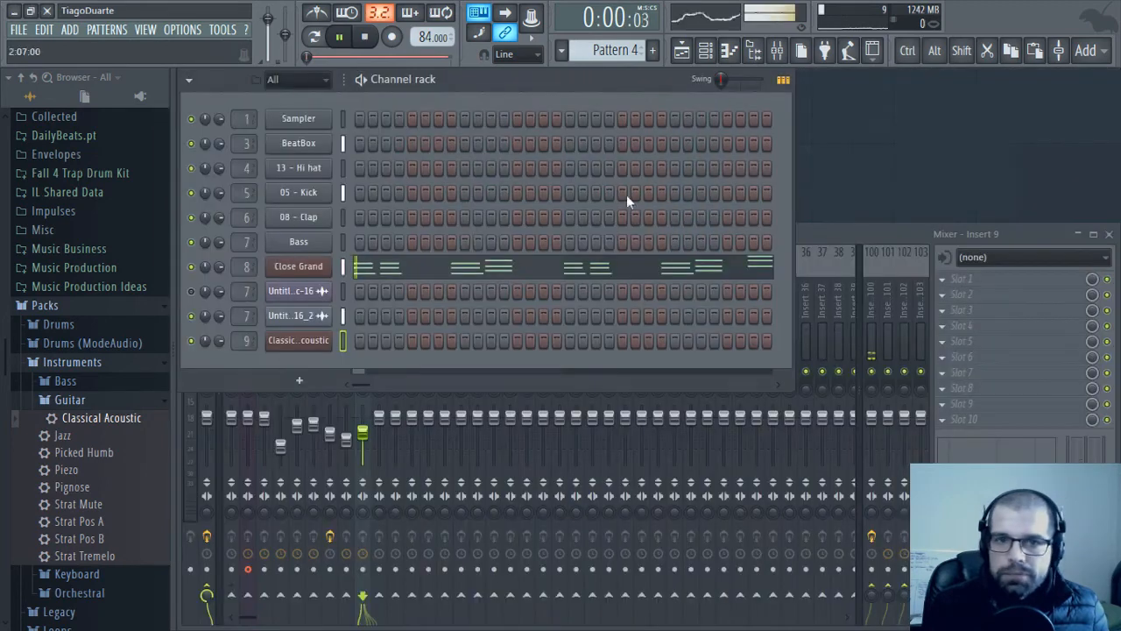
Start playback and replace the Classical Acoustic guitar with the Strat Mute preset on its channel
{"action": "key", "text": "space"}
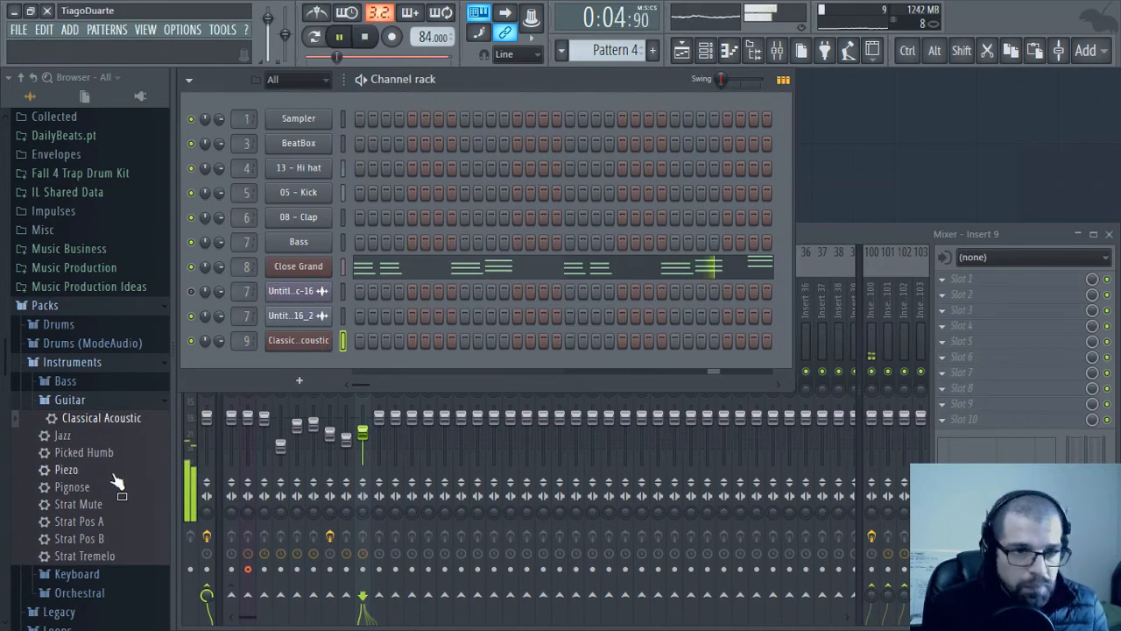
{"action": "middle_click", "coordinate": [109, 508]}
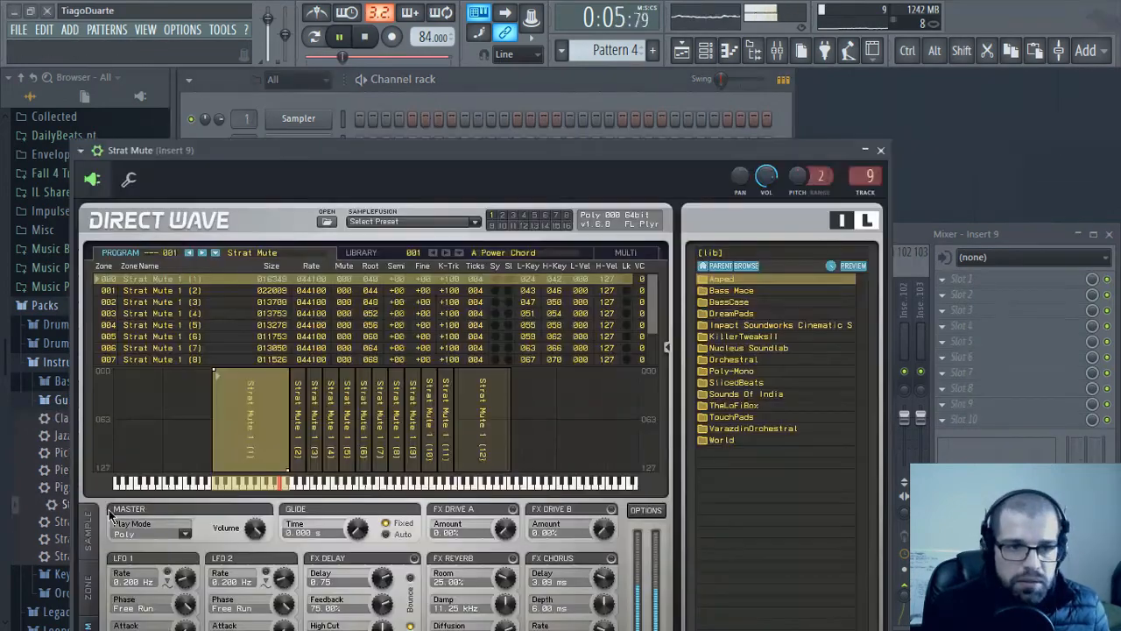
{"action": "left_click", "coordinate": [881, 150]}
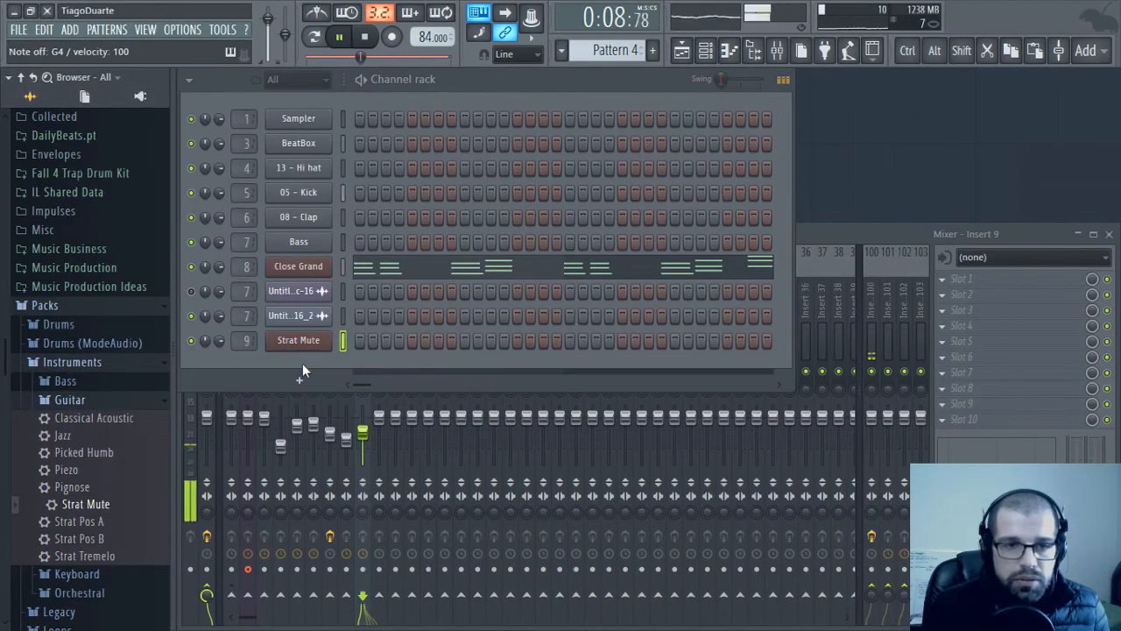
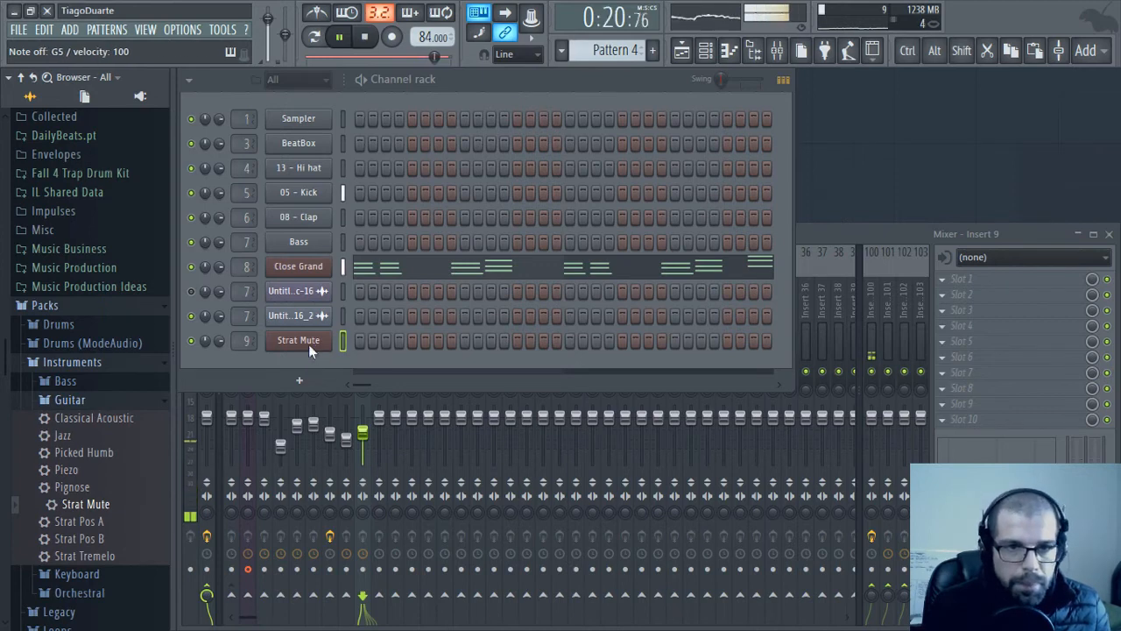
Open the Strat Mute piano roll and paint back-to-back G5 notes from the start of bar 1 to near the end of bar 2
{"action": "right_click", "coordinate": [308, 342]}
{"action": "left_click", "coordinate": [399, 345]}
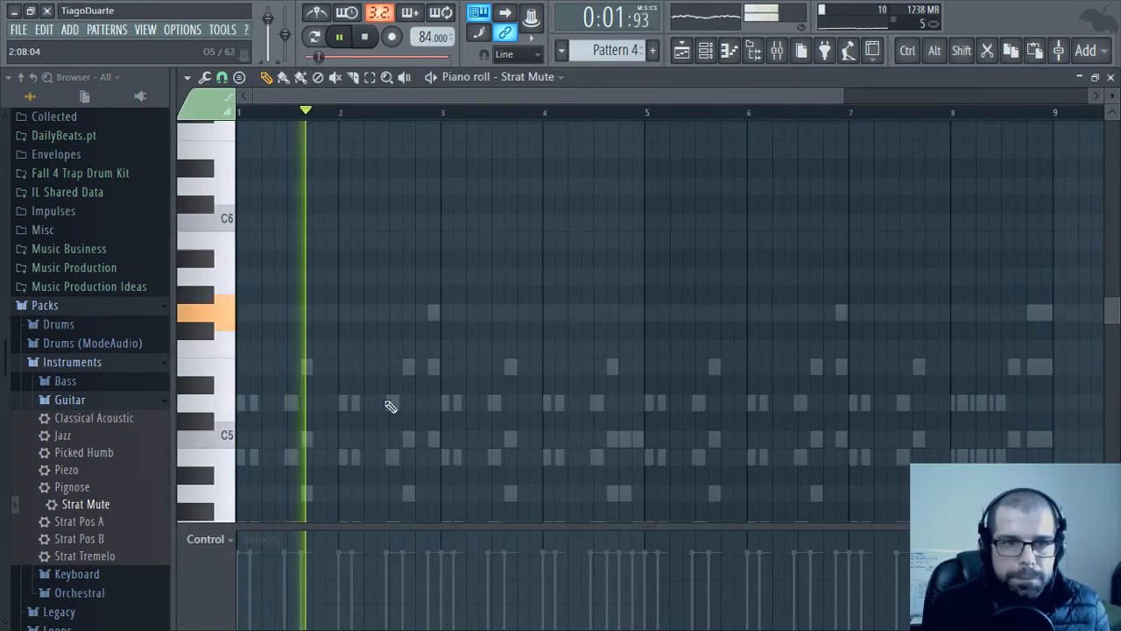
{"action": "left_click", "coordinate": [251, 316]}
{"action": "key", "text": "space"}
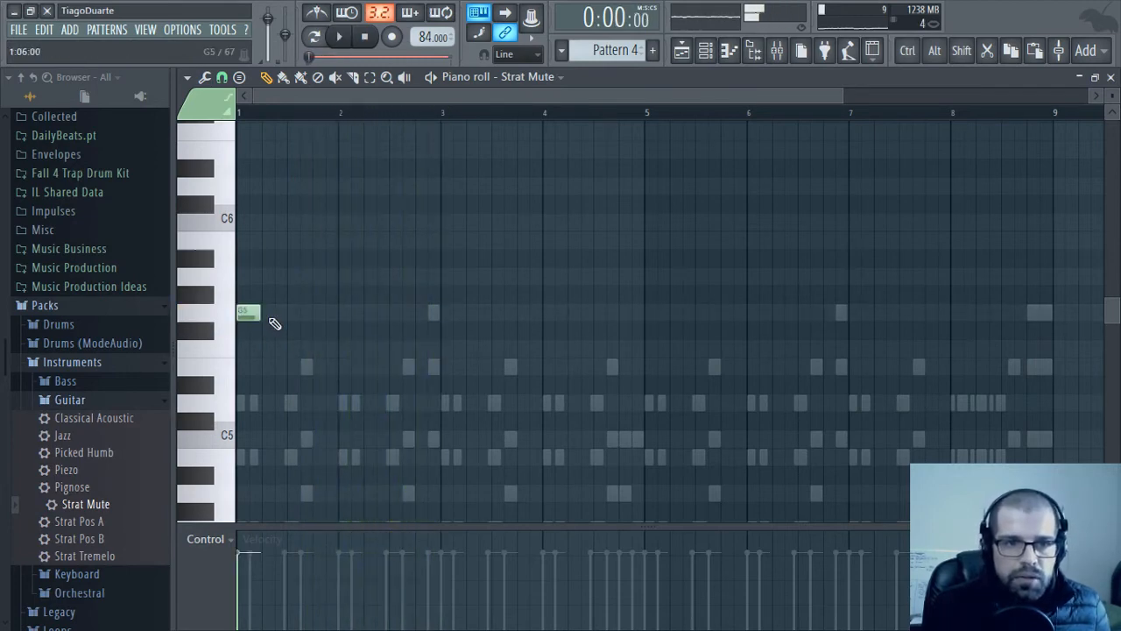
{"action": "scroll", "coordinate": [295, 430], "scroll_direction": "up", "scroll_amount": 4}
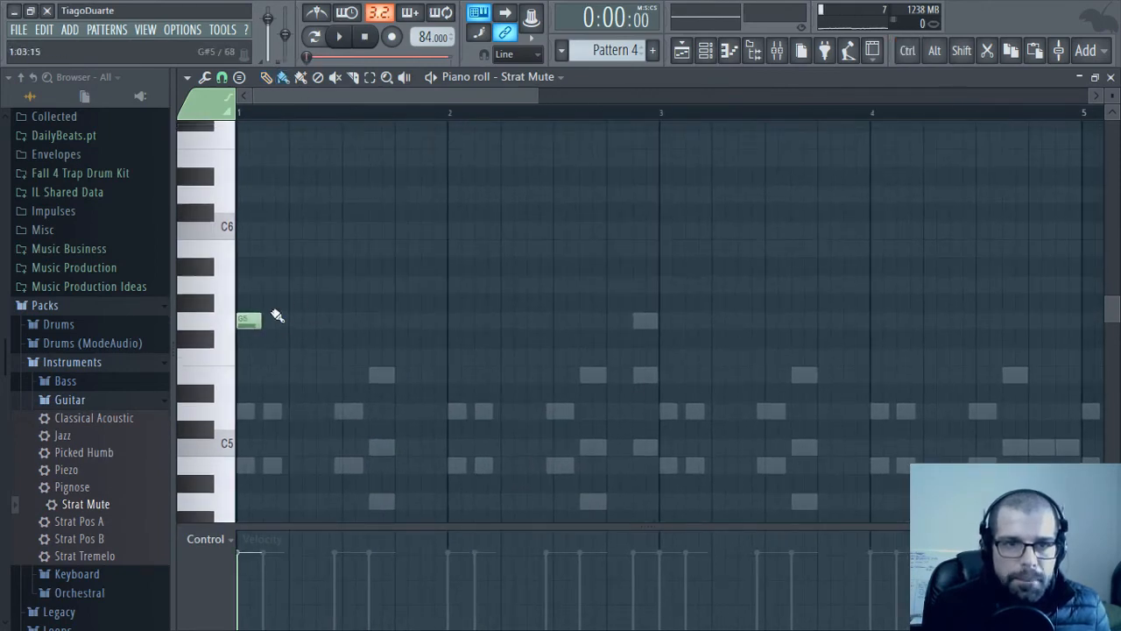
{"action": "left_click_drag", "start_coordinate": [277, 324], "coordinate": [597, 344]}
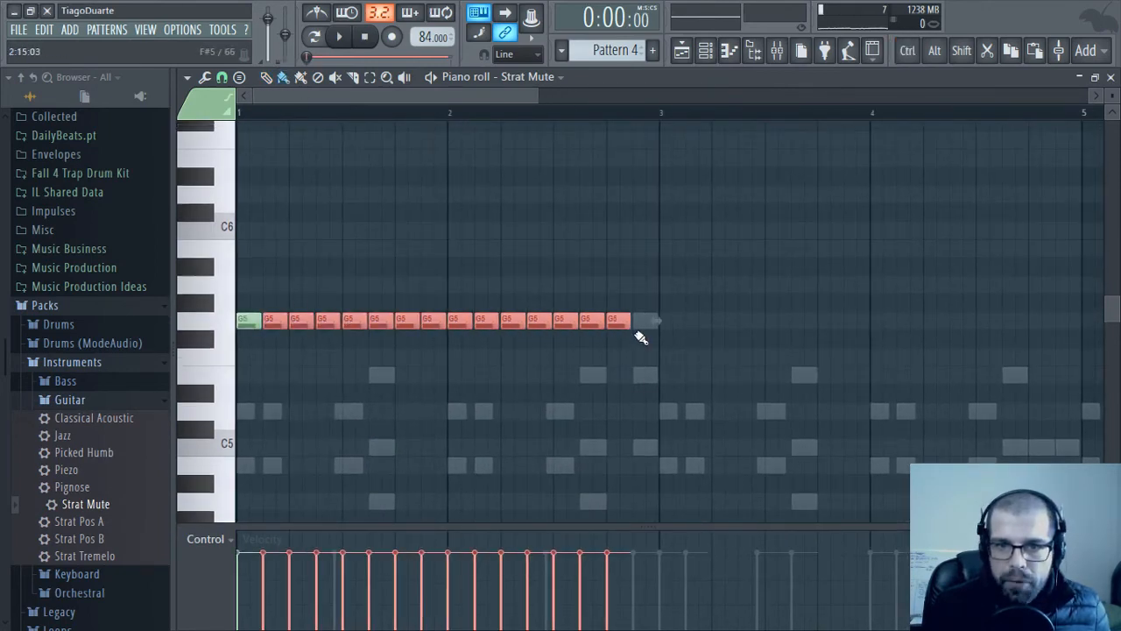
Lower all the repeated guitar notes one octave to G4 and raise the last two to A4 and B4
{"action": "scroll", "coordinate": [643, 400], "scroll_direction": "down", "scroll_amount": 3}
{"action": "key", "text": "ctrl+Down"}
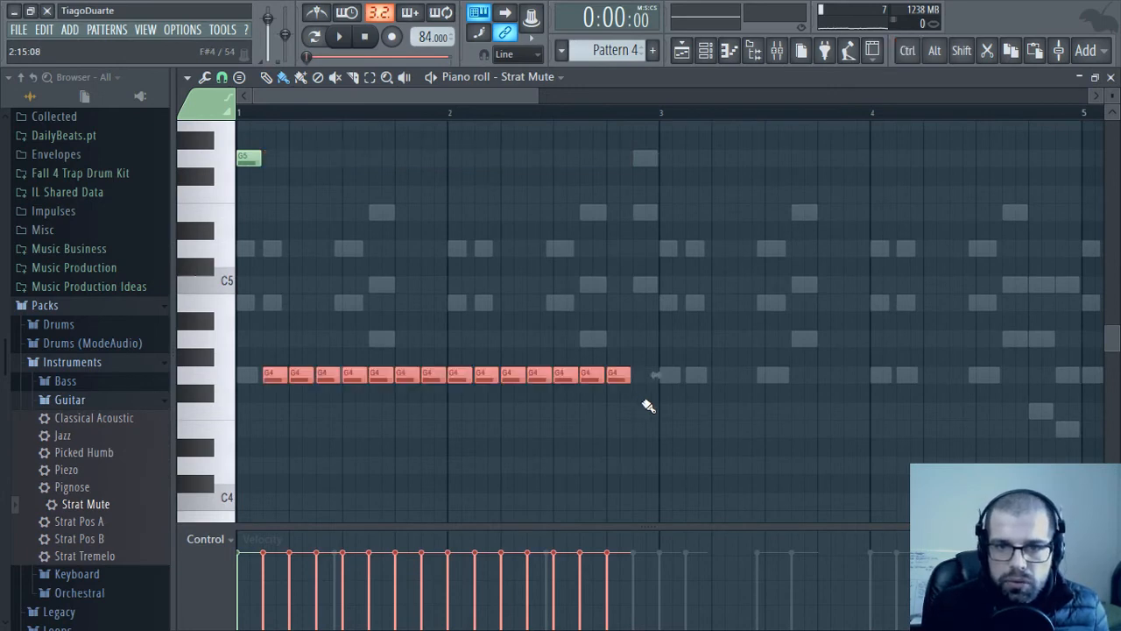
{"action": "left_click", "coordinate": [648, 406]}
{"action": "left_click_drag", "start_coordinate": [251, 171], "coordinate": [253, 387]}
{"action": "left_click_drag", "start_coordinate": [595, 376], "coordinate": [624, 289]}
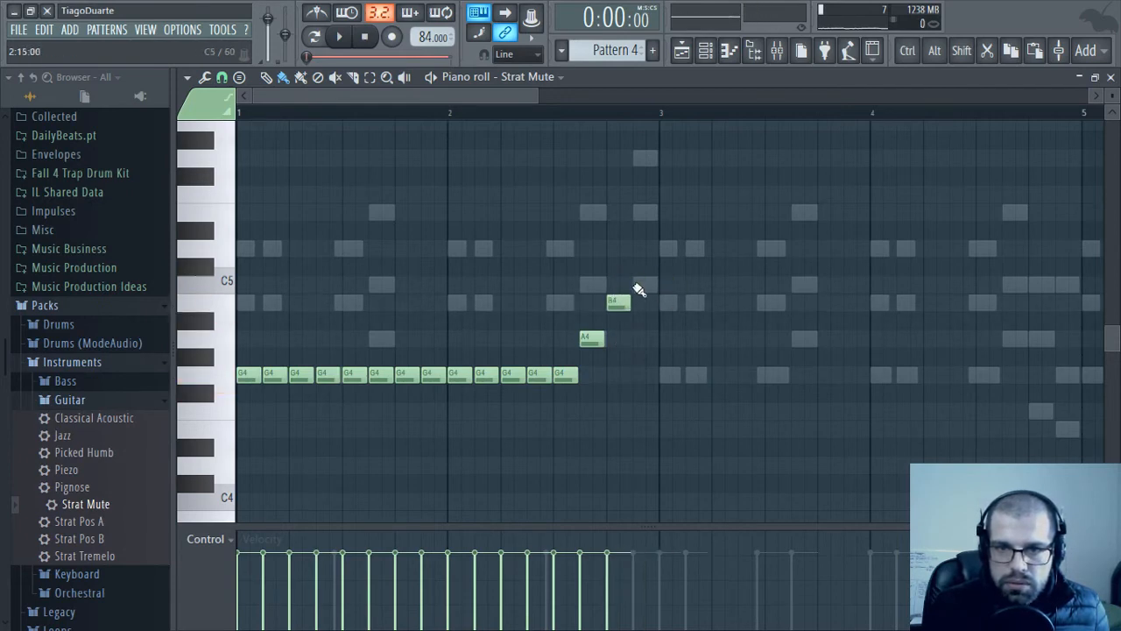
Add a closing C5 at the end of bar 2 and copy the whole phrase into bars 3 and 4
{"action": "left_click_drag", "start_coordinate": [675, 262], "coordinate": [172, 439]}
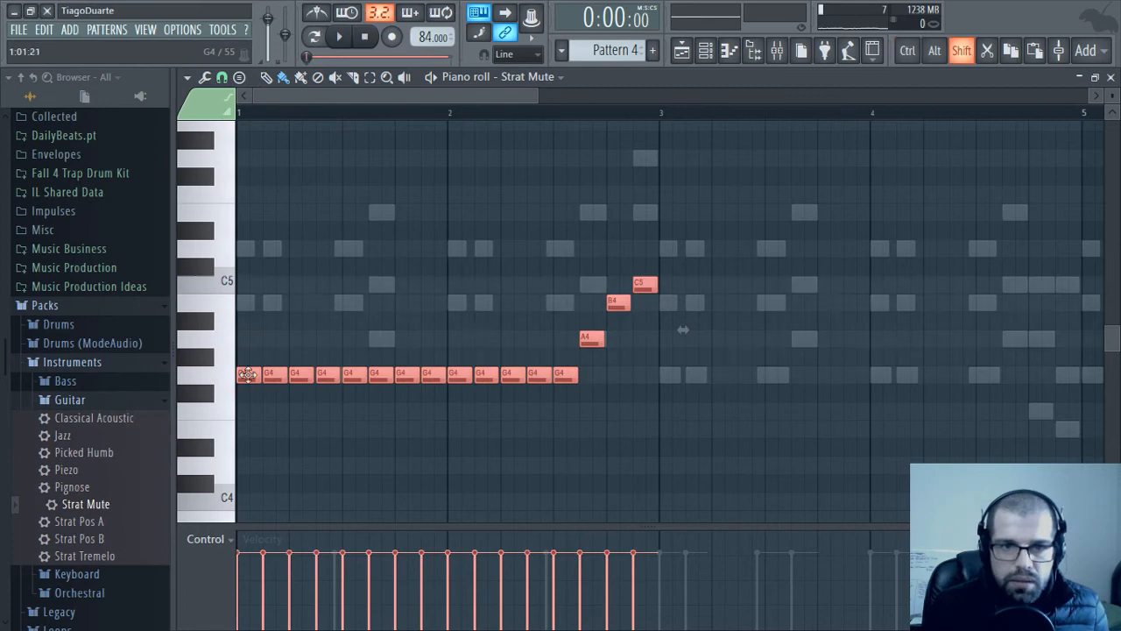
{"action": "left_click_drag", "start_coordinate": [252, 375], "coordinate": [226, 334]}
{"action": "left_click", "coordinate": [688, 394], "text": "ctrl"}
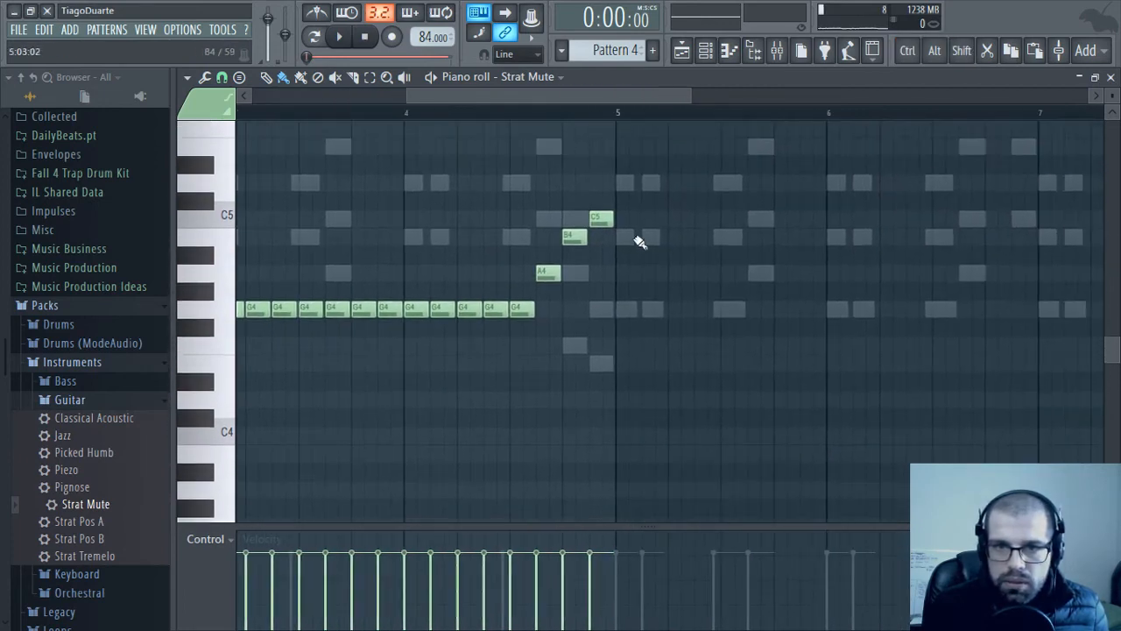
Change the last two notes of bar 4 to F4 and E4, keeping the A4 before them
{"action": "left_click_drag", "start_coordinate": [569, 237], "coordinate": [572, 346]}
{"action": "left_click_drag", "start_coordinate": [601, 223], "coordinate": [603, 375]}
{"action": "mouse_move", "coordinate": [548, 273]}
{"action": "left_mouse_down"}
{"action": "mouse_move", "coordinate": [544, 317]}
{"action": "mouse_move", "coordinate": [545, 266]}
{"action": "left_mouse_up"}
{"action": "scroll", "coordinate": [625, 394], "scroll_direction": "down", "scroll_amount": 3}
Select the four-bar guitar phrase and duplicate it into bars 5 to 8
{"action": "left_click_drag", "start_coordinate": [715, 458], "coordinate": [240, 195]}
{"action": "key", "text": "shift"}
{"action": "left_click_drag", "start_coordinate": [253, 309], "coordinate": [663, 325]}
{"action": "key", "text": "ctrl+d"}
Shorten and shift the first G4 notes of bar 8 to match the rhythm of the piano chords
{"action": "scroll", "coordinate": [997, 410], "scroll_direction": "up", "scroll_amount": 5}
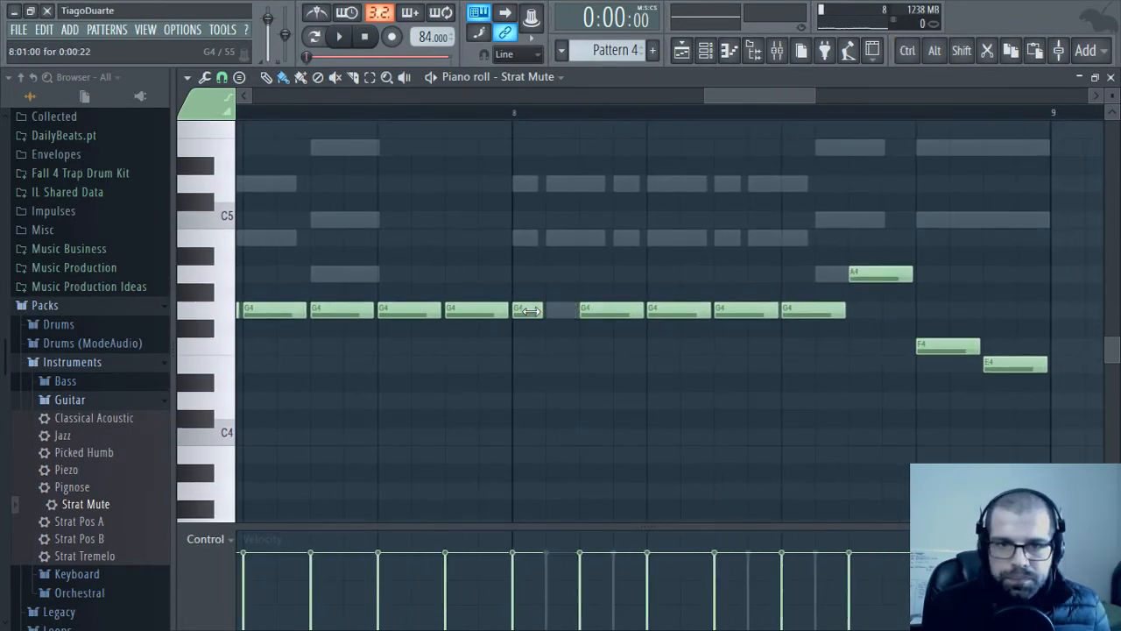
{"action": "left_click_drag", "start_coordinate": [596, 311], "coordinate": [563, 313]}
{"action": "left_click_drag", "start_coordinate": [690, 313], "coordinate": [656, 311]}
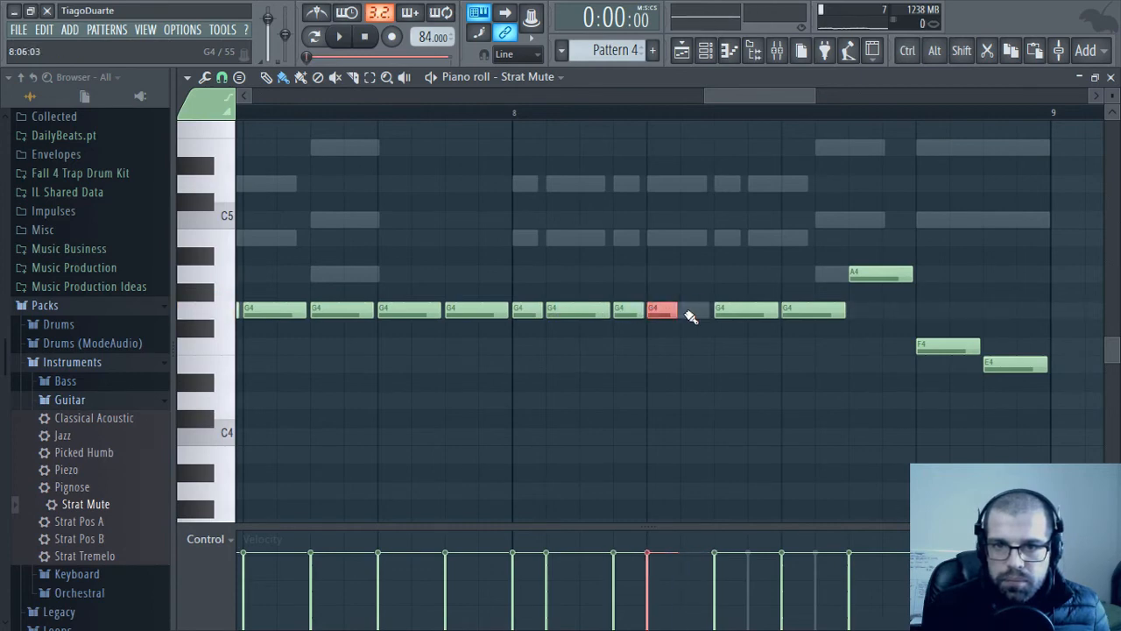
{"action": "mouse_move", "coordinate": [679, 308]}
{"action": "left_mouse_down"}
{"action": "mouse_move", "coordinate": [694, 307]}
{"action": "mouse_move", "coordinate": [675, 308]}
{"action": "left_mouse_up"}
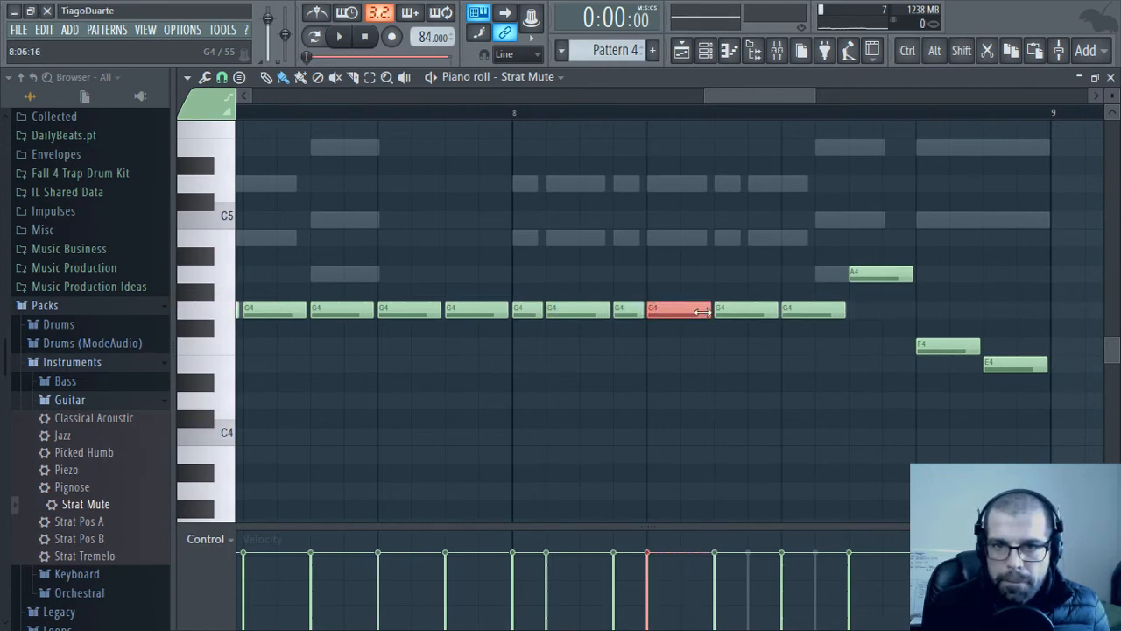
Delete the A4, F4 and E4 ending bar 8 and fit the last two G4 notes to the piano rhythm
{"action": "right_click", "coordinate": [881, 274]}
{"action": "right_click", "coordinate": [1038, 366]}
{"action": "right_click", "coordinate": [950, 347]}
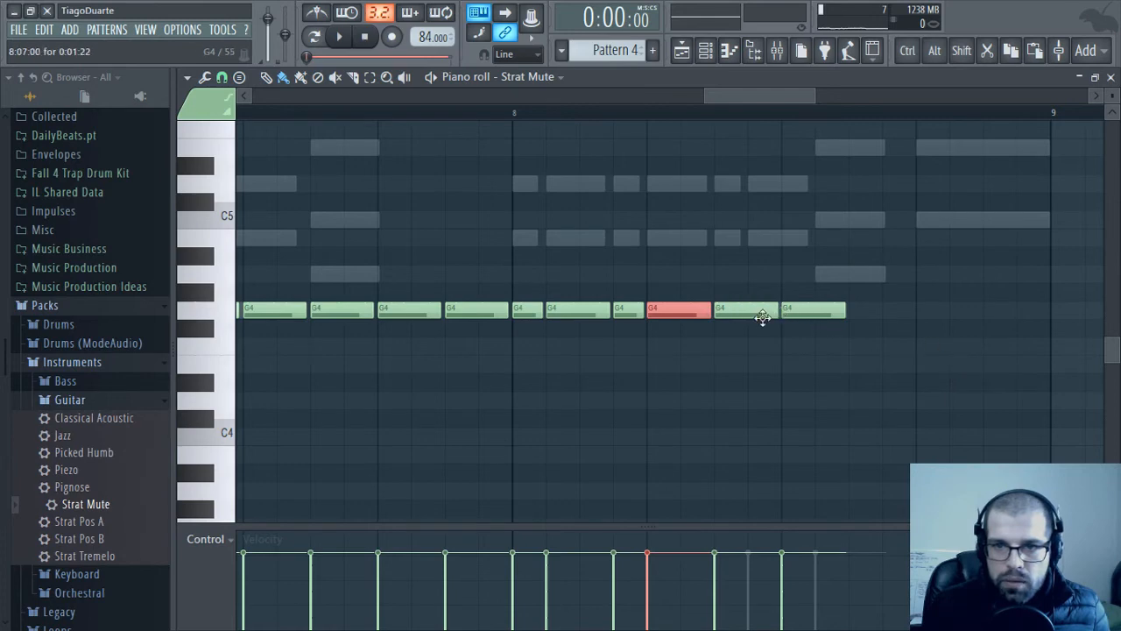
{"action": "left_click_drag", "start_coordinate": [771, 310], "coordinate": [745, 310]}
{"action": "left_click_drag", "start_coordinate": [816, 310], "coordinate": [783, 311]}
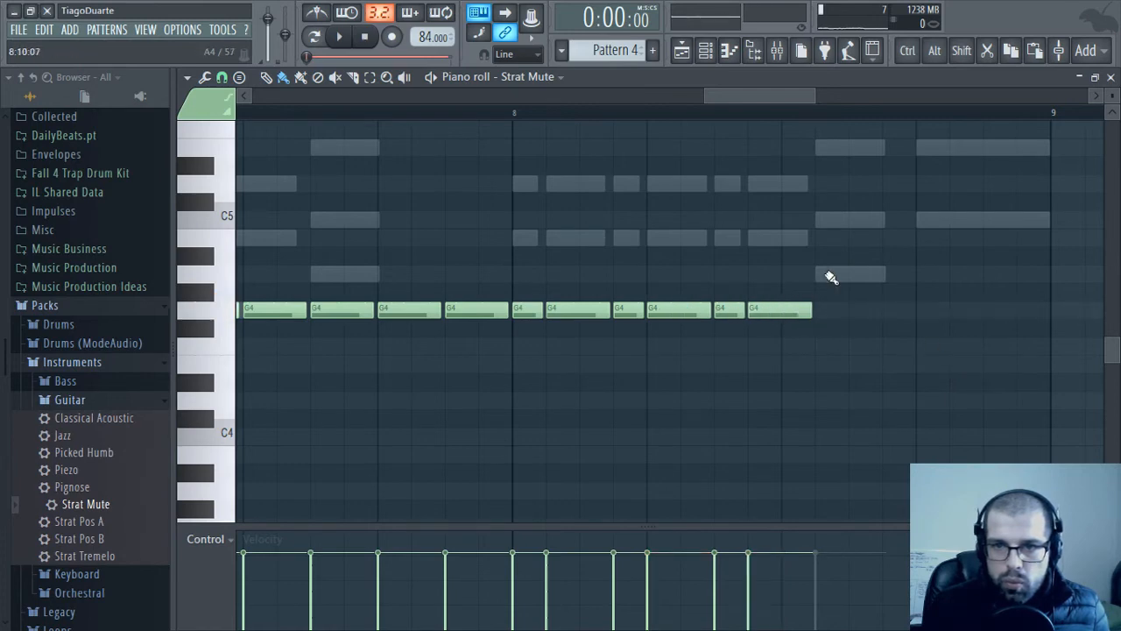
End bar 8 with an A4 and two C5 notes, aligned with the final piano chords
{"action": "left_click", "coordinate": [819, 275]}
{"action": "left_click", "coordinate": [921, 220]}
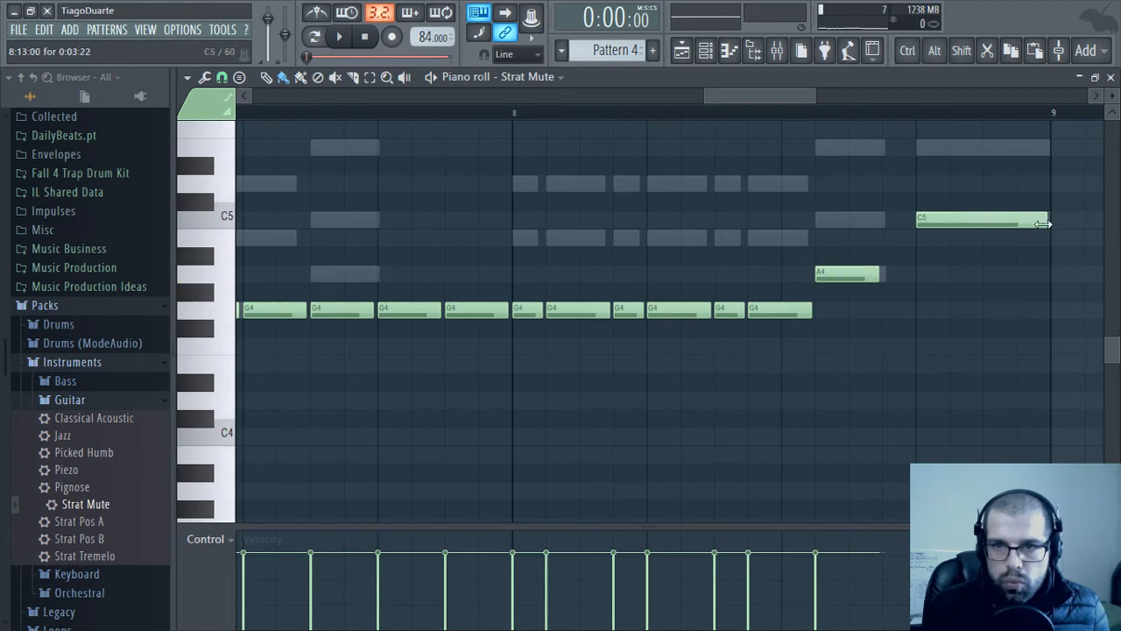
{"action": "left_click_drag", "start_coordinate": [1042, 224], "coordinate": [971, 227]}
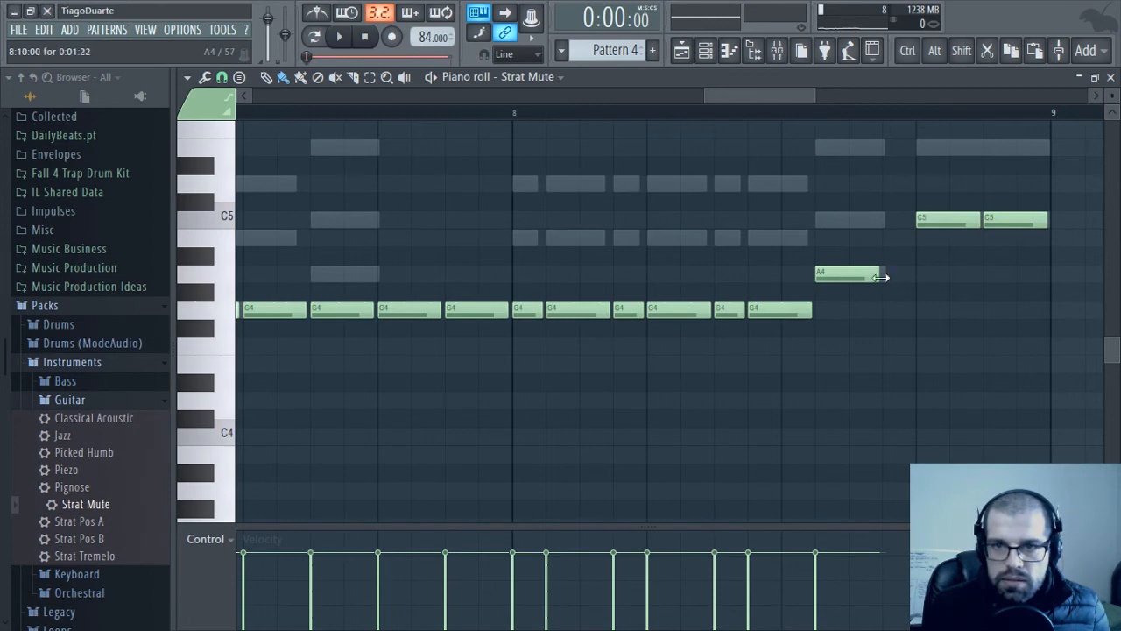
Play back the Strat Mute part, leave the piano roll and lower the guitar's fader on mixer Insert 9
{"action": "key", "text": "space"}
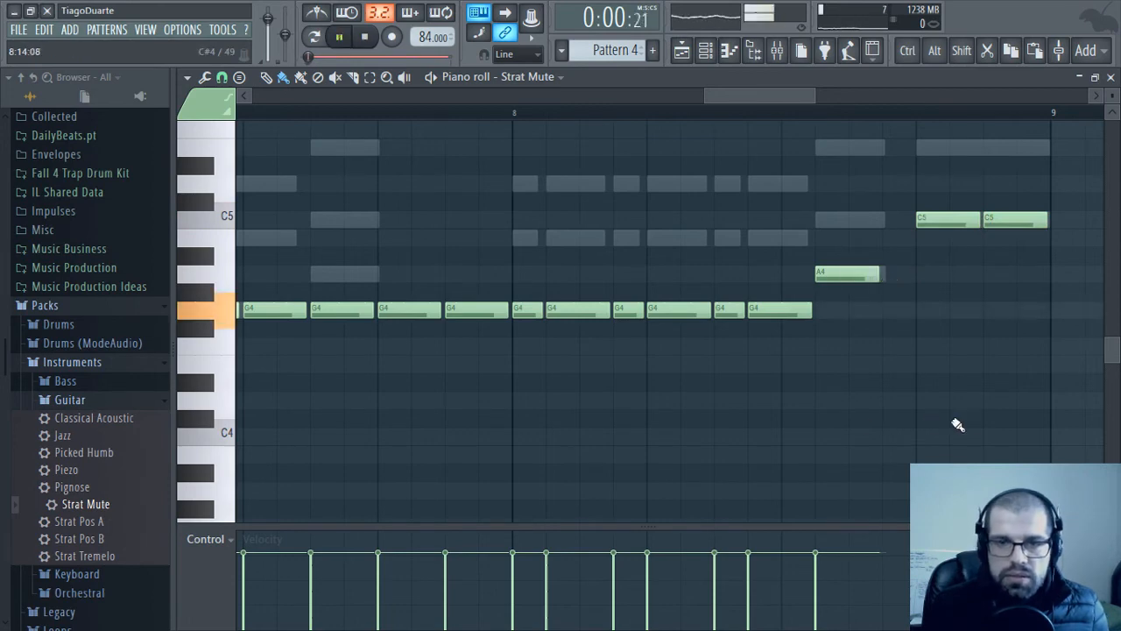
{"action": "scroll", "coordinate": [832, 425], "scroll_direction": "down", "scroll_amount": 5}
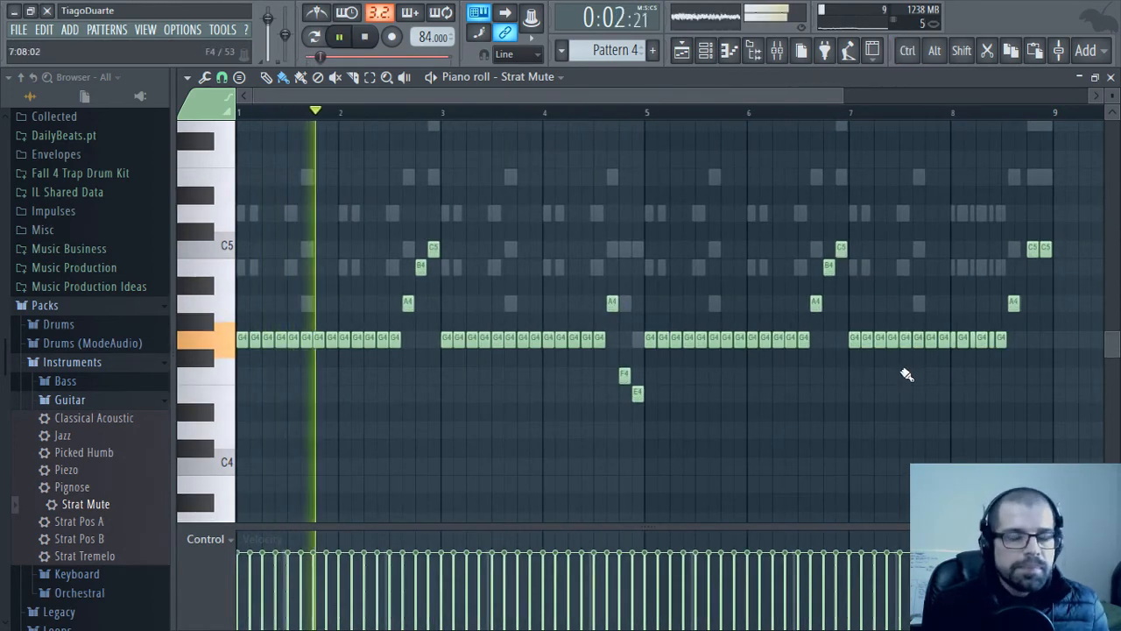
{"action": "left_click", "coordinate": [1110, 77]}
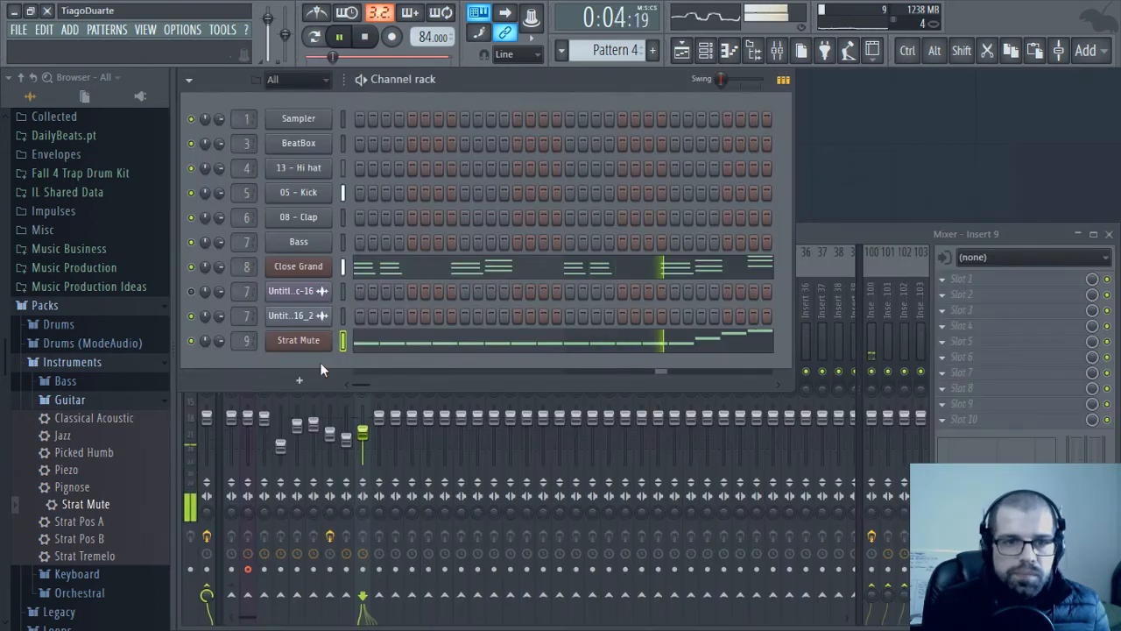
{"action": "left_click_drag", "start_coordinate": [362, 430], "coordinate": [375, 450]}
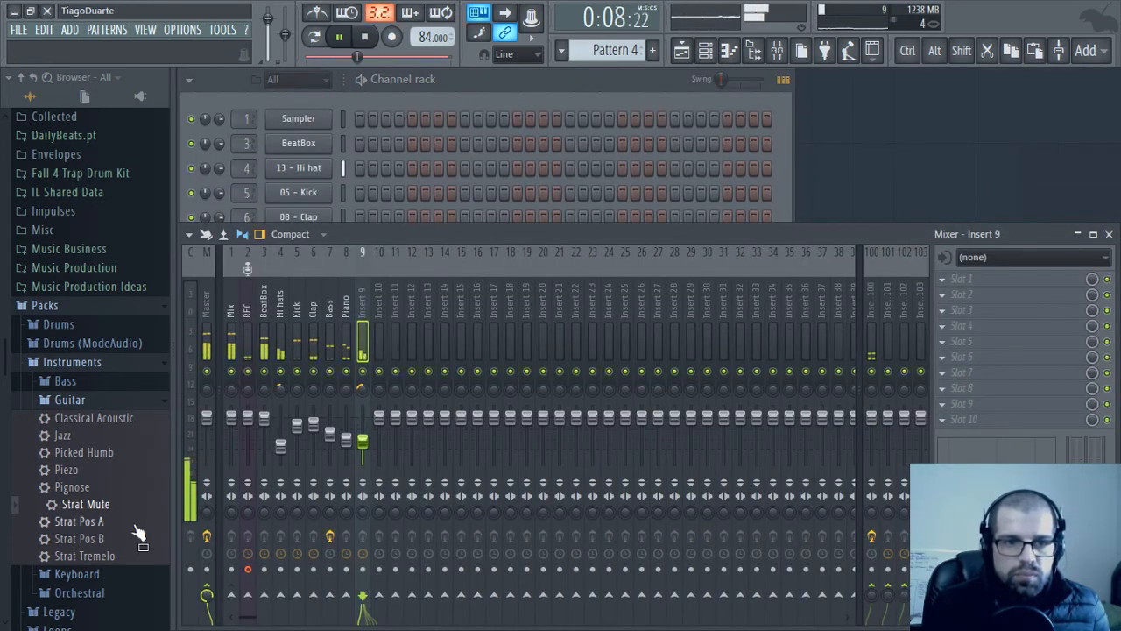
Try the Strat Tremelo and Strat Pos A presets on the guitar channel during playback and restore Strat Mute
{"action": "left_click", "coordinate": [105, 556]}
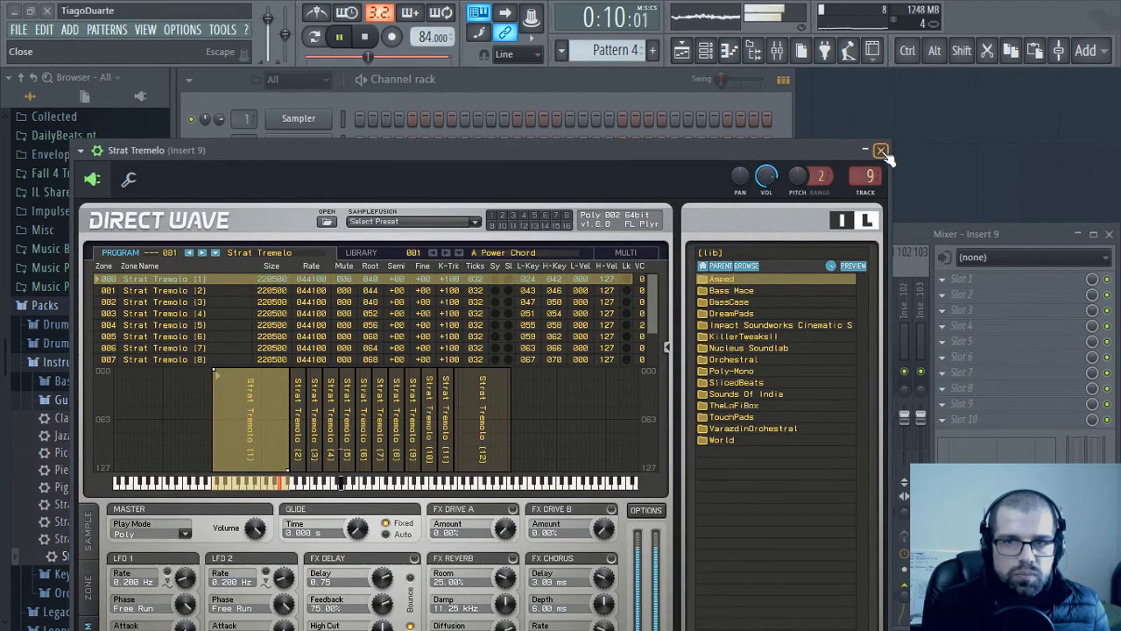
{"action": "left_click", "coordinate": [881, 150]}
{"action": "left_click", "coordinate": [109, 531]}
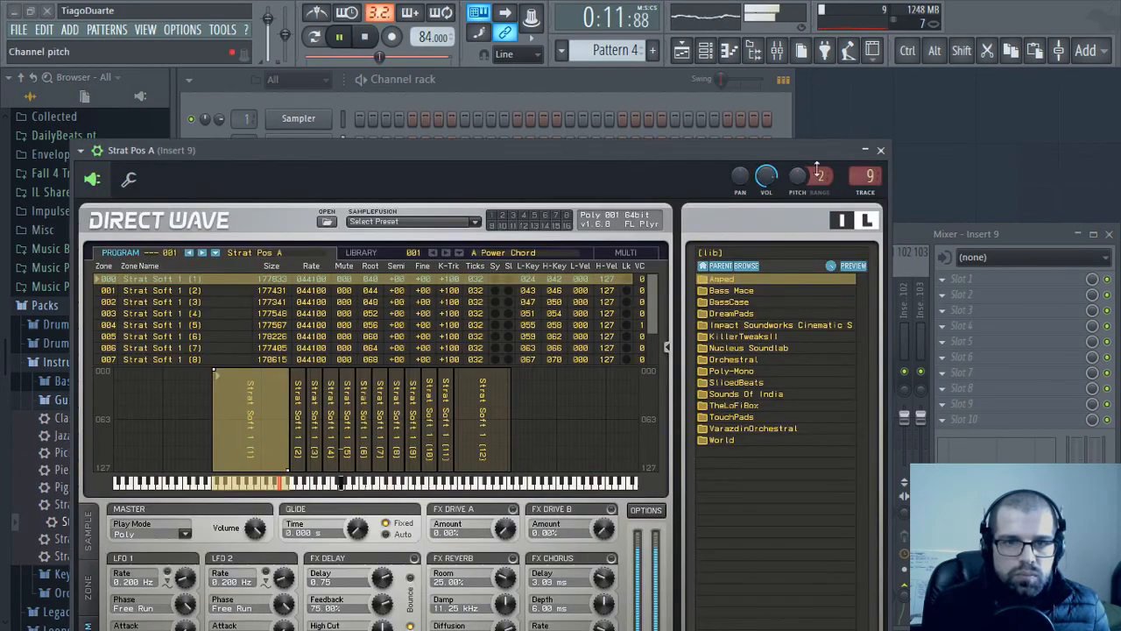
{"action": "left_click", "coordinate": [881, 150]}
{"action": "left_click", "coordinate": [101, 510]}
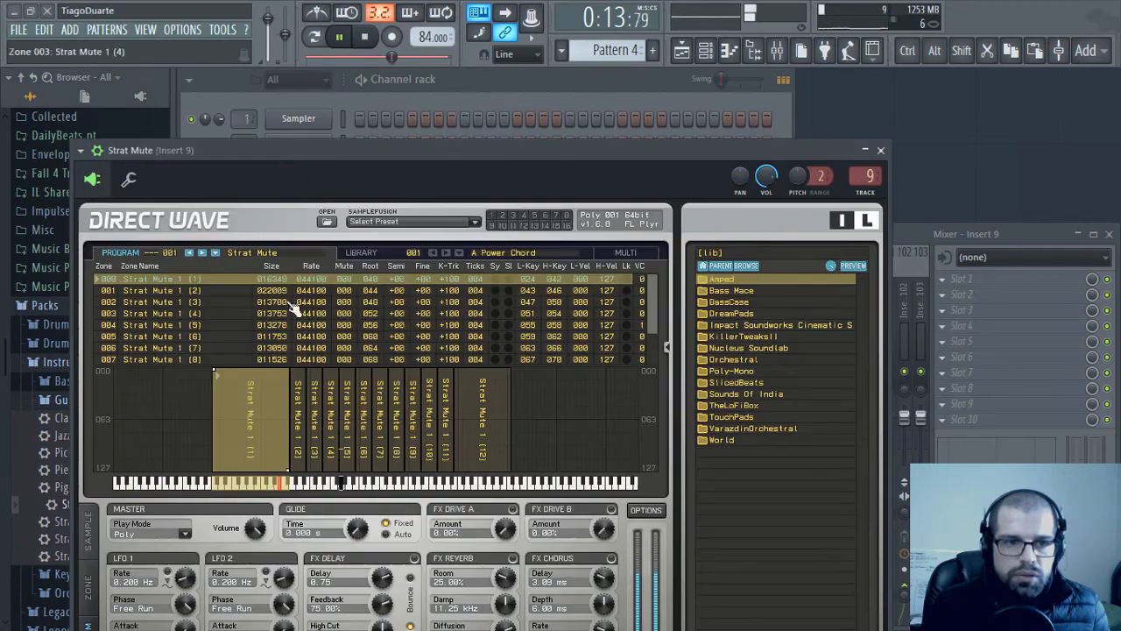
{"action": "left_click", "coordinate": [881, 150]}
Add Strat Tremelo as a new channel below Strat Mute and route it to mixer track 10
{"action": "left_click", "coordinate": [536, 83]}
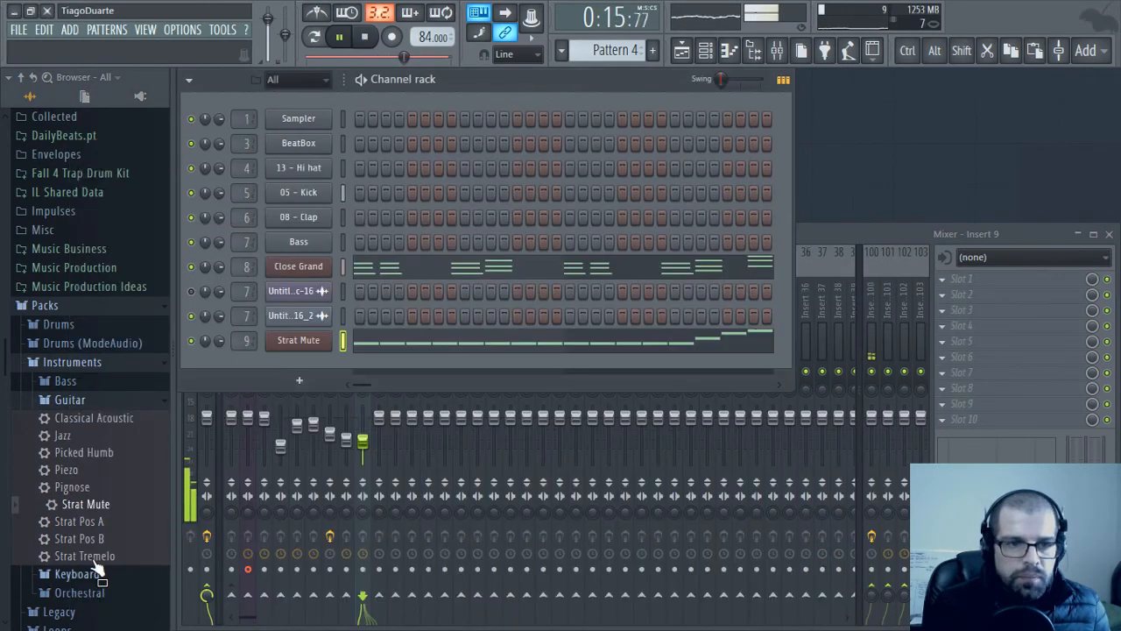
{"action": "left_click_drag", "start_coordinate": [90, 557], "coordinate": [296, 359]}
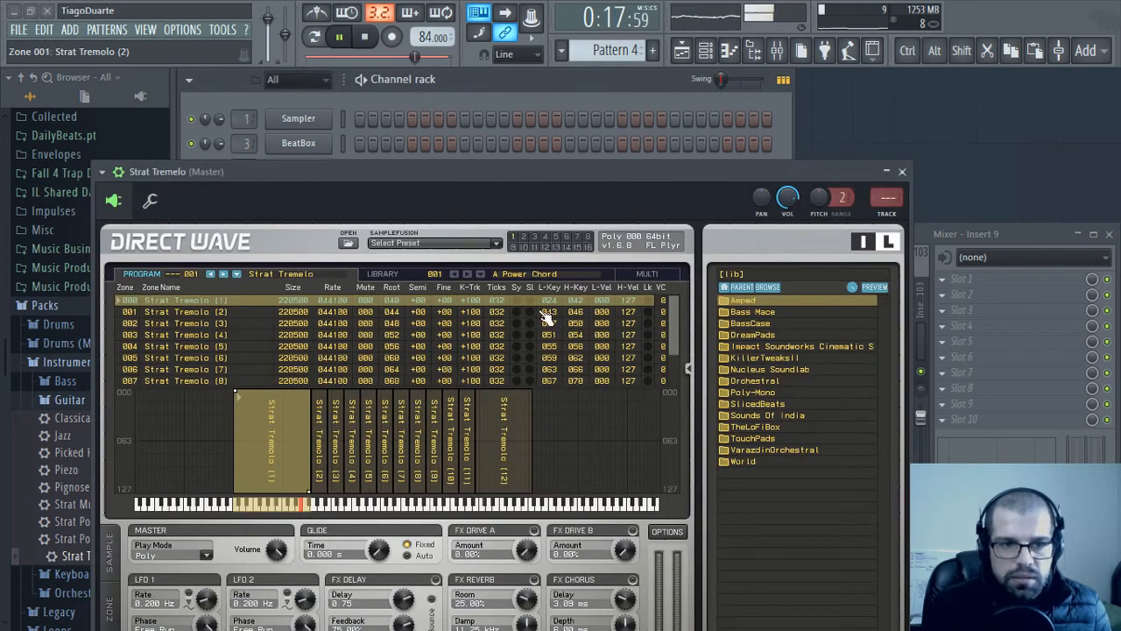
{"action": "left_click", "coordinate": [902, 172]}
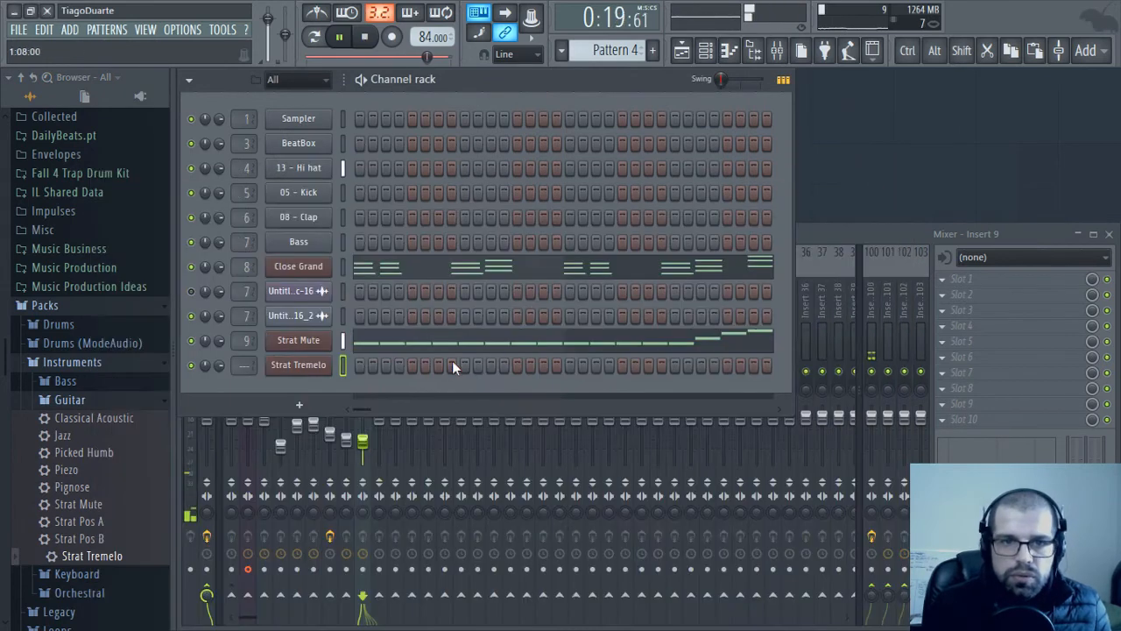
{"action": "scroll", "coordinate": [245, 364], "scroll_direction": "up", "scroll_amount": 9}
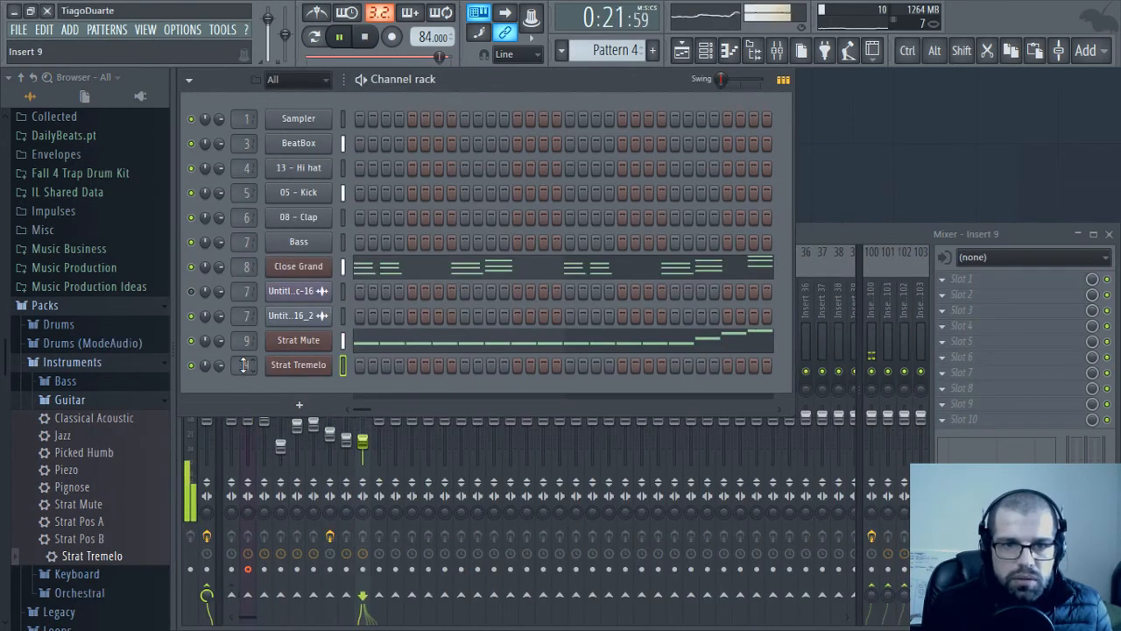
{"action": "scroll", "coordinate": [243, 365], "scroll_direction": "up", "scroll_amount": 1}
Draw one sustained Strat Tremelo G4 from bar 1 to past the middle of bar 2 and lower the Insert 10 fader
{"action": "right_click", "coordinate": [298, 365]}
{"action": "left_click", "coordinate": [376, 366]}
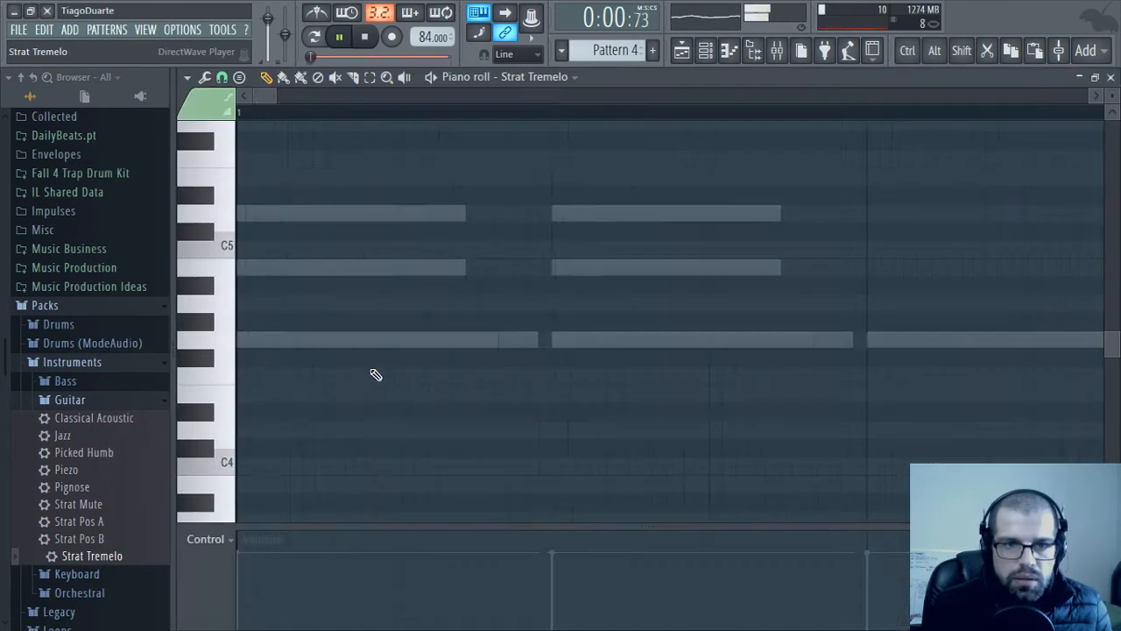
{"action": "left_click", "coordinate": [243, 339]}
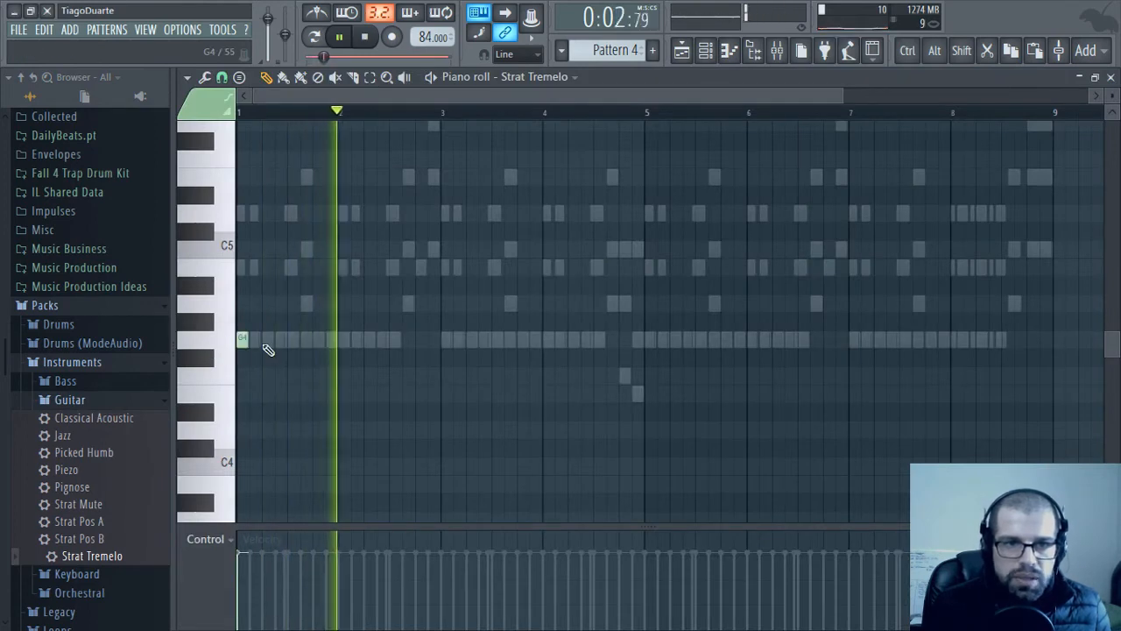
{"action": "left_click_drag", "start_coordinate": [246, 339], "coordinate": [401, 339]}
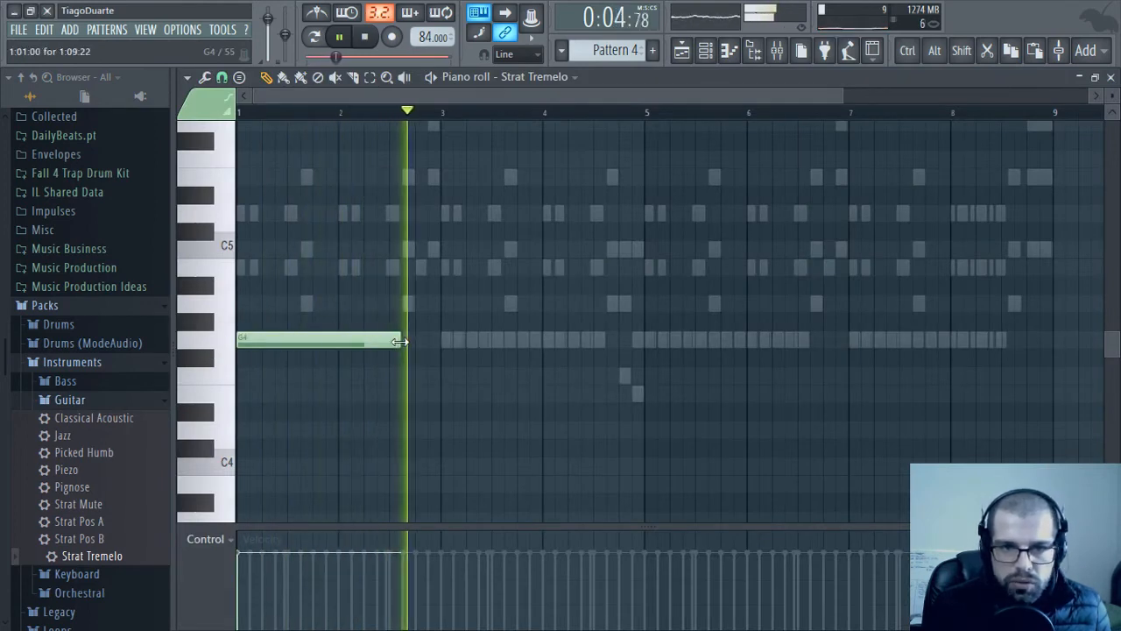
{"action": "left_click", "coordinate": [1110, 78]}
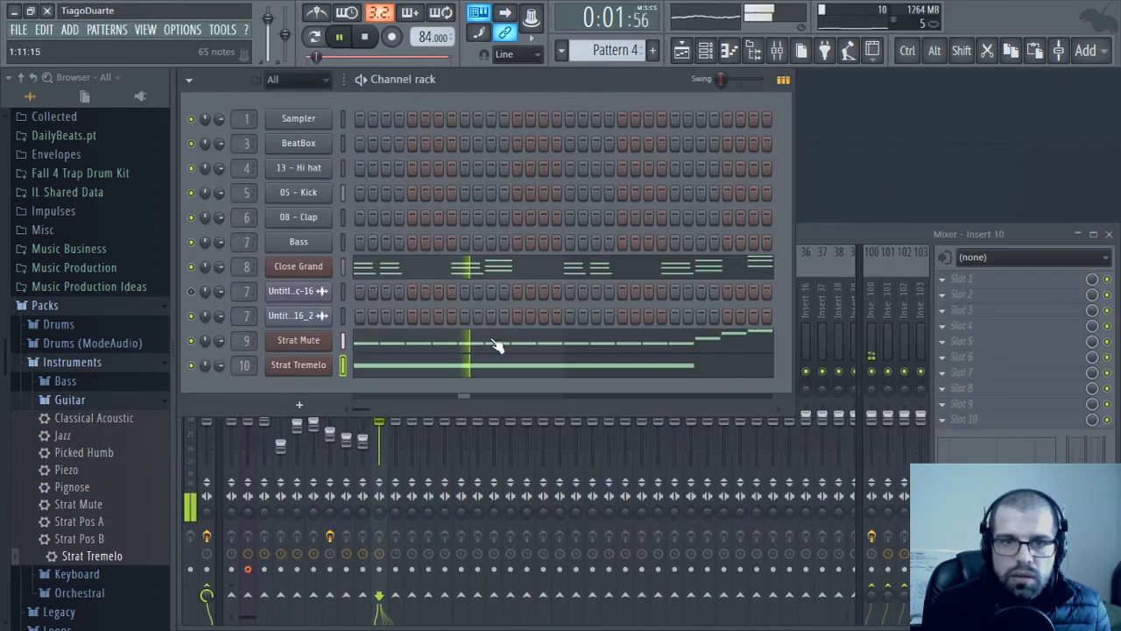
{"action": "left_click_drag", "start_coordinate": [383, 433], "coordinate": [382, 447]}
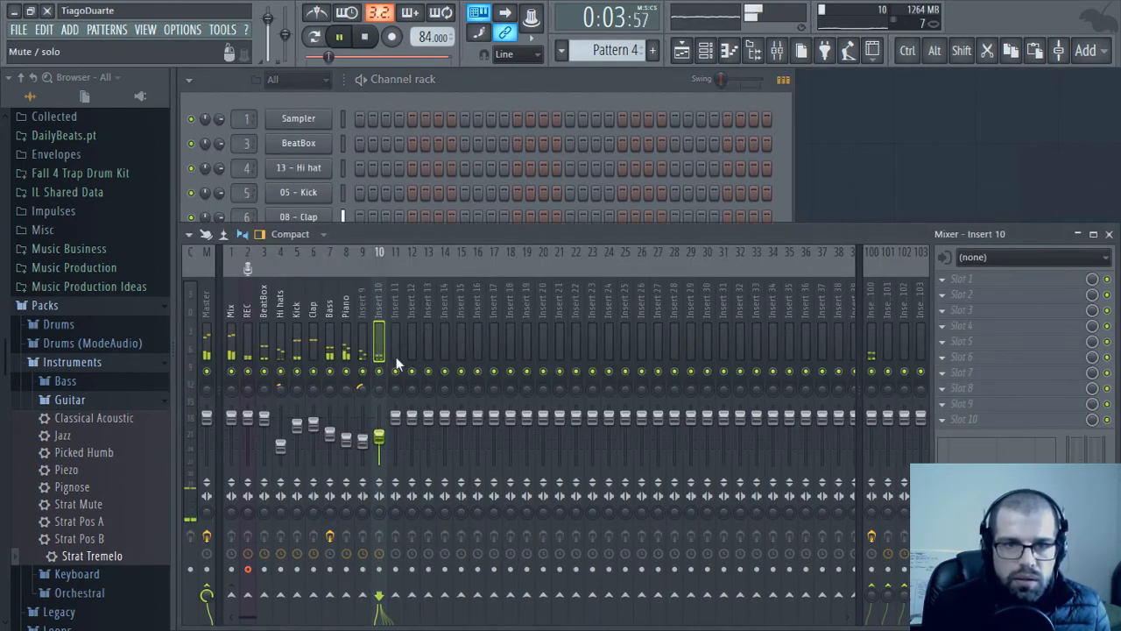
Add a short A4 followed by a B4 at the end of bar 2 in the Strat Tremelo part
{"action": "left_click", "coordinate": [519, 80]}
{"action": "left_click", "coordinate": [441, 374]}
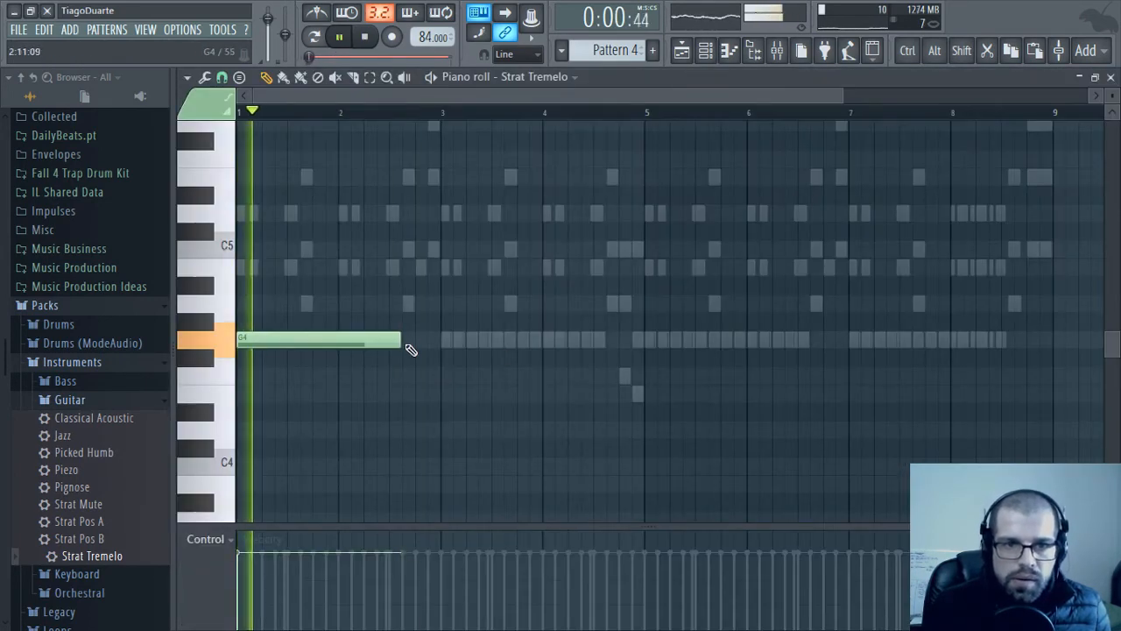
{"action": "left_click", "coordinate": [408, 307]}
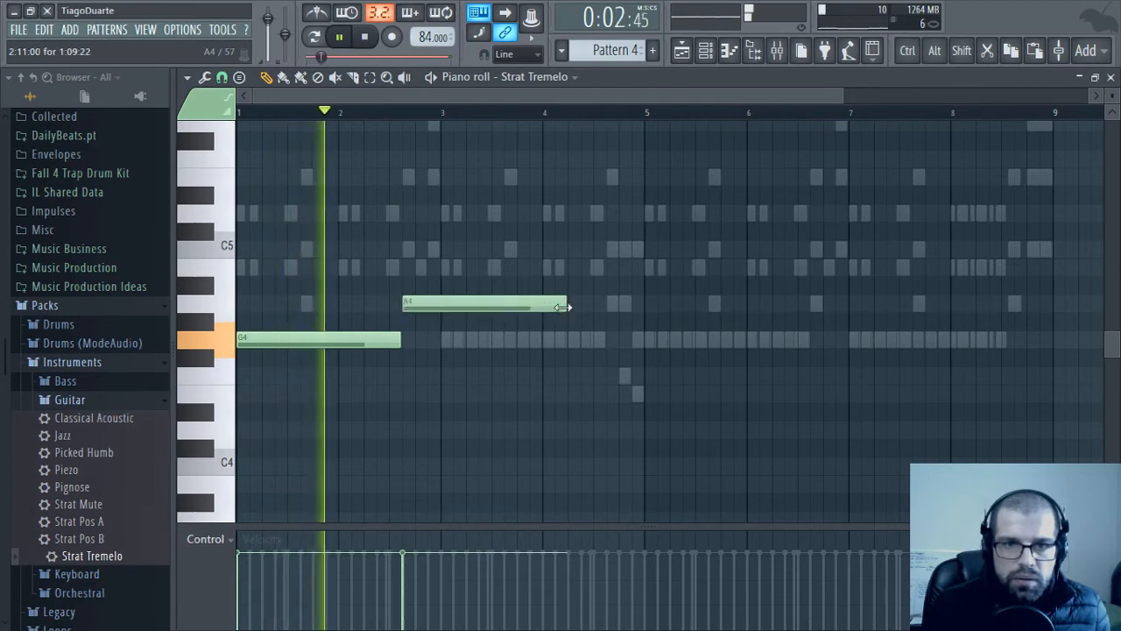
{"action": "right_click", "coordinate": [409, 302]}
{"action": "left_click", "coordinate": [421, 266]}
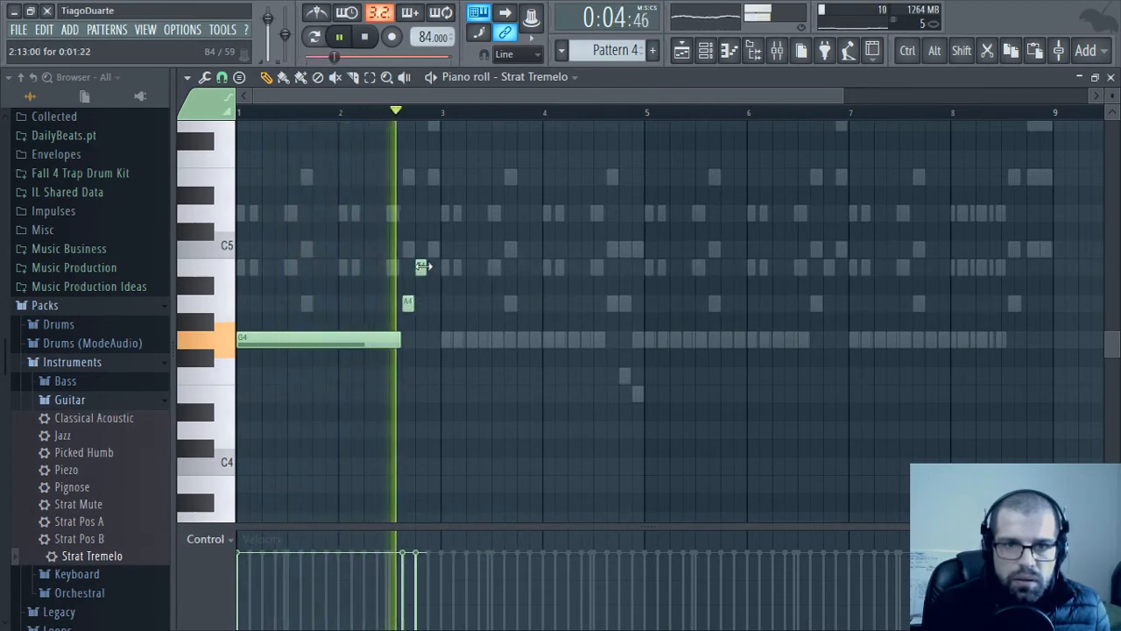
Duplicate the two-bar tremolo phrase into bars 3 and 4, replacing its closing B4 with short F4 and E4 notes
{"action": "left_click_drag", "start_coordinate": [493, 224], "coordinate": [465, 341]}
{"action": "key", "text": "ctrl+d"}
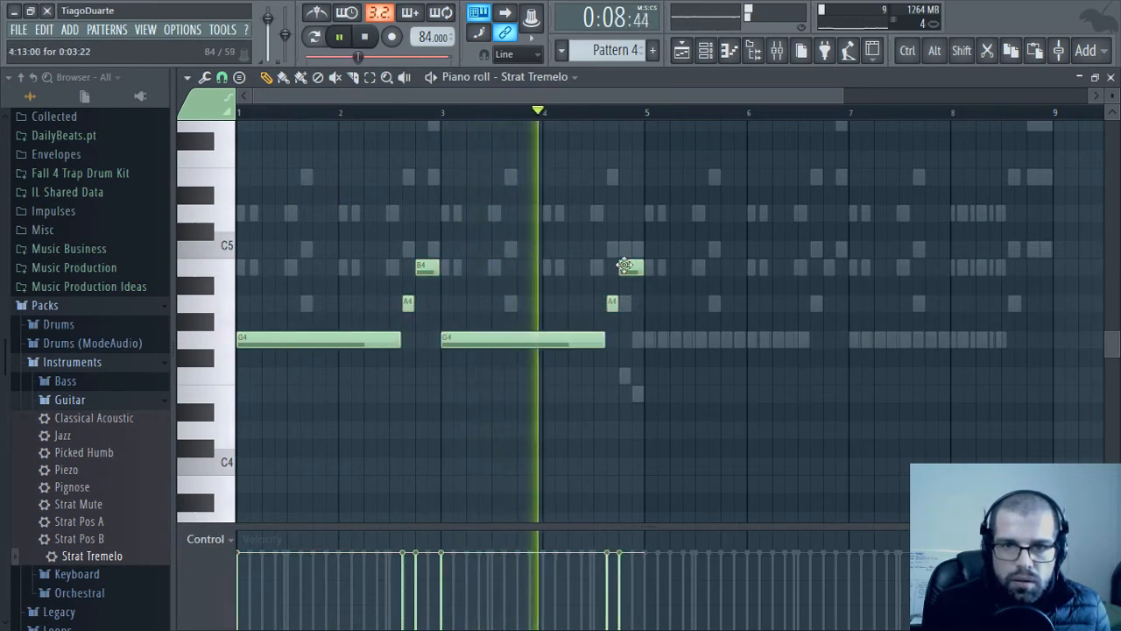
{"action": "left_click_drag", "start_coordinate": [625, 267], "coordinate": [631, 378]}
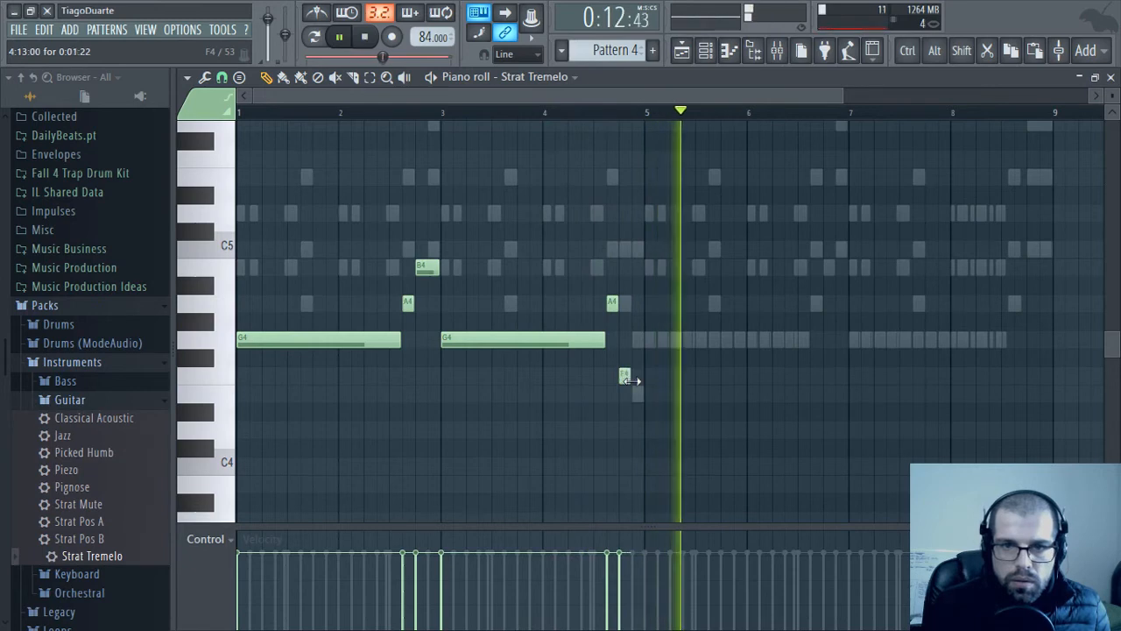
{"action": "left_click", "coordinate": [638, 394]}
Copy the whole four-bar tremolo phrase into bars 5 to 8
{"action": "left_click_drag", "start_coordinate": [705, 412], "coordinate": [117, 260]}
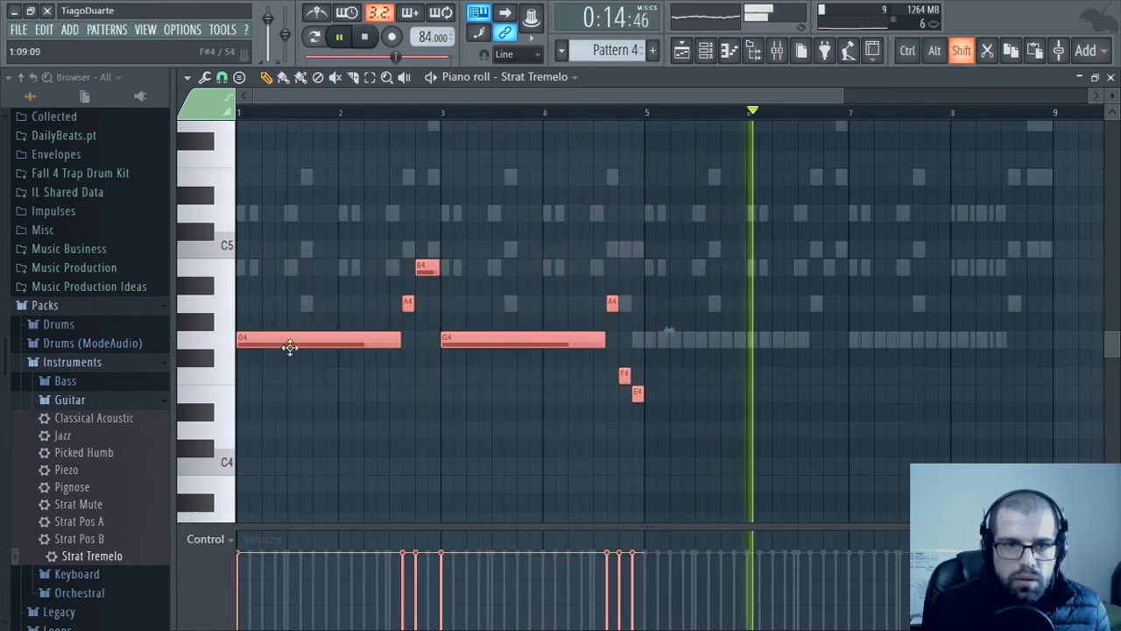
{"action": "left_click_drag", "start_coordinate": [289, 348], "coordinate": [690, 341]}
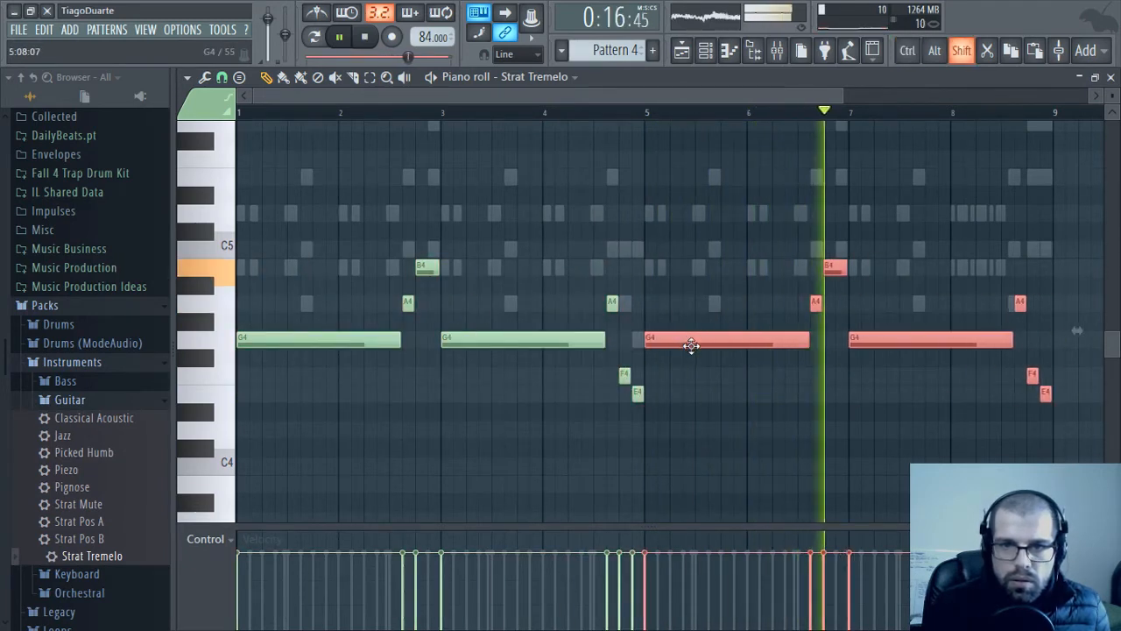
{"action": "key", "text": "ctrl+d"}
Replace the short A4, F4 and E4 notes ending bar 8 with one C5 and close the piano roll
{"action": "scroll", "coordinate": [1007, 415], "scroll_direction": "up", "scroll_amount": 3}
{"action": "right_click", "coordinate": [1096, 393]}
{"action": "right_click", "coordinate": [1072, 376]}
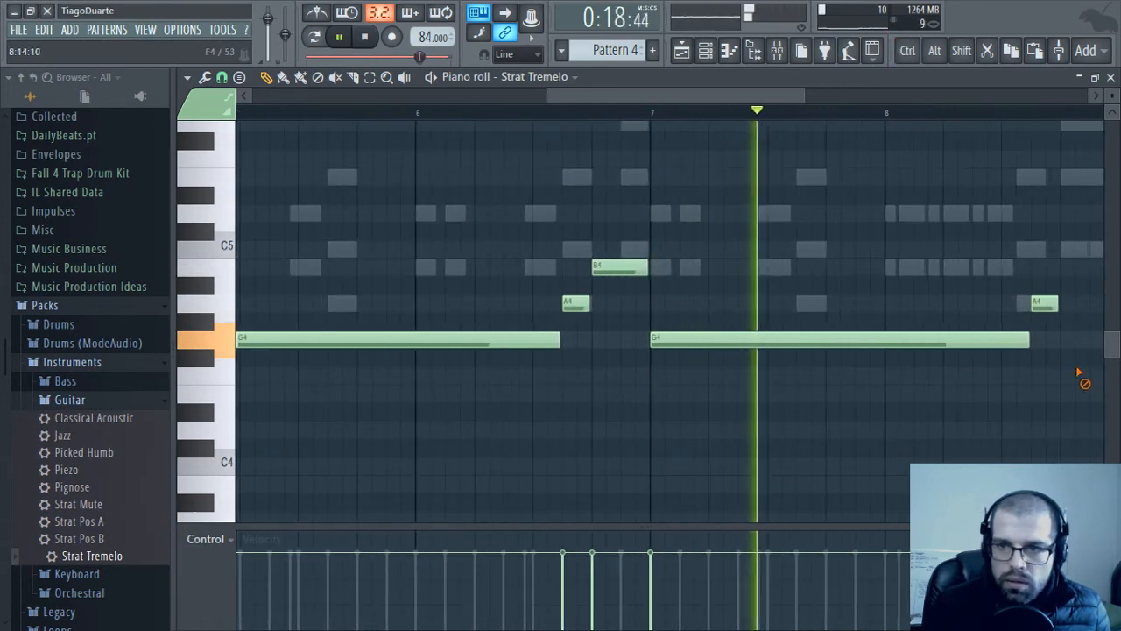
{"action": "right_click", "coordinate": [1044, 303]}
{"action": "mouse_move", "coordinate": [1062, 258]}
{"action": "left_mouse_down"}
{"action": "mouse_move", "coordinate": [848, 271]}
{"action": "mouse_move", "coordinate": [916, 264]}
{"action": "mouse_move", "coordinate": [905, 264]}
{"action": "left_mouse_up"}
{"action": "left_click", "coordinate": [848, 264]}
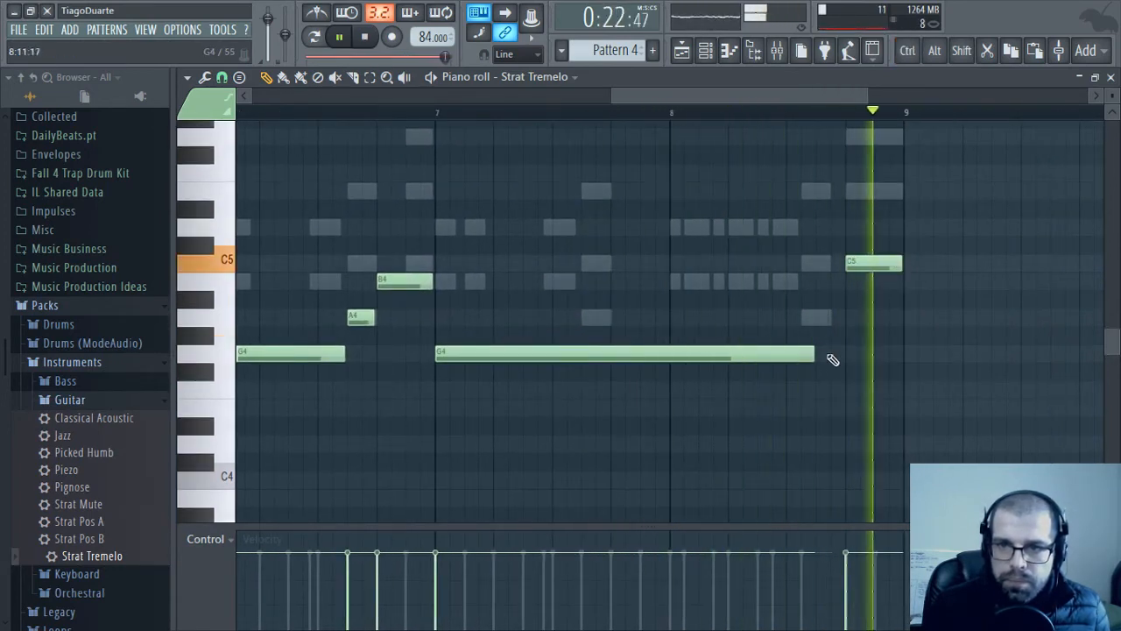
{"action": "left_click", "coordinate": [1112, 77]}
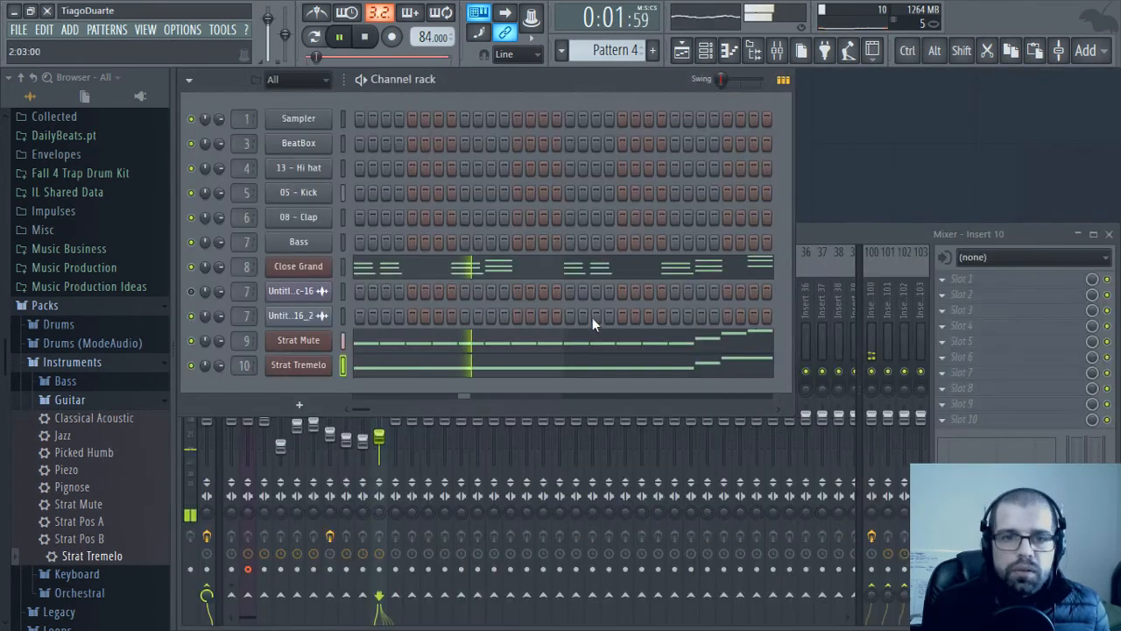
Raise the guitar faders on mixer Inserts 9 and 10 slightly to balance them during playback
{"action": "left_click", "coordinate": [380, 438]}
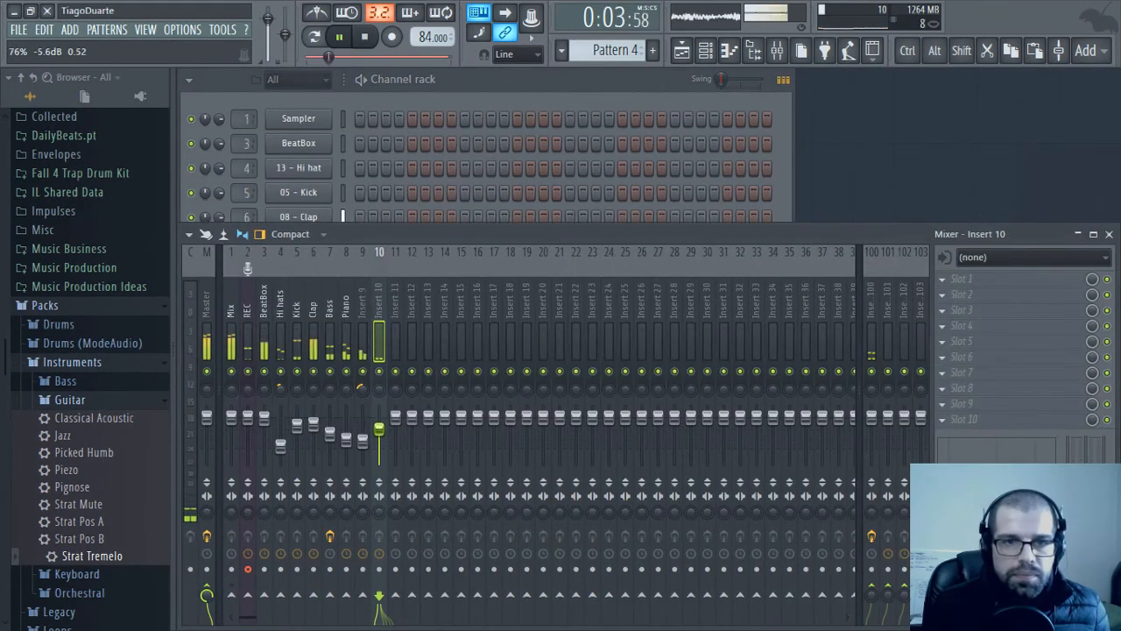
{"action": "left_click", "coordinate": [363, 441]}
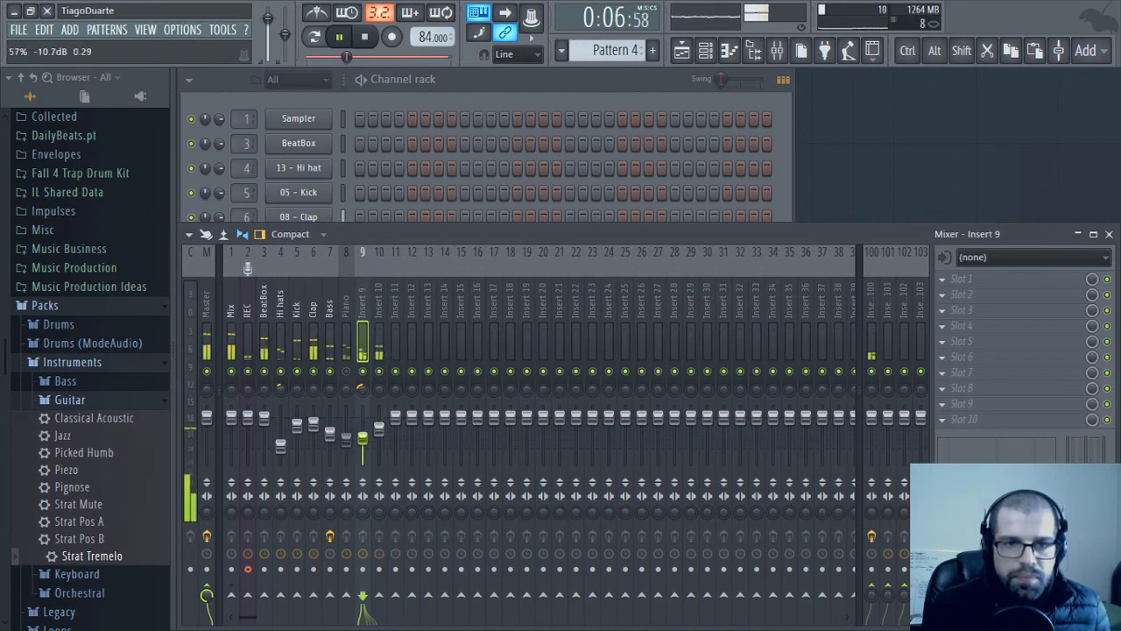
{"action": "left_click", "coordinate": [379, 430]}
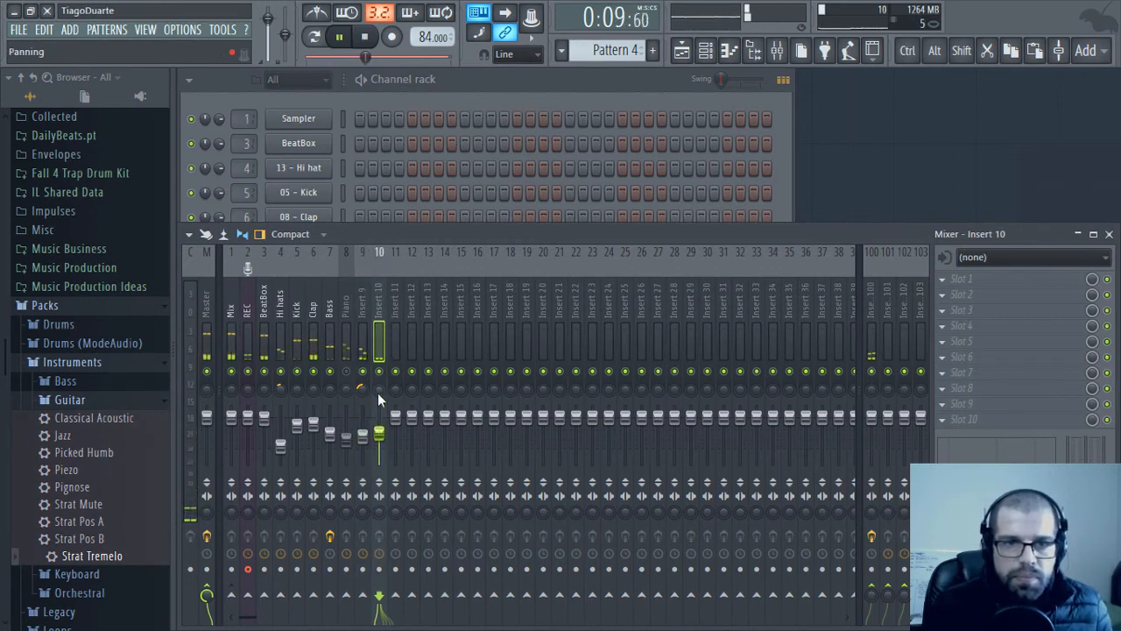
Rename mixer Insert 10 as Tremolo Gtr
{"action": "double_click", "coordinate": [381, 313]}
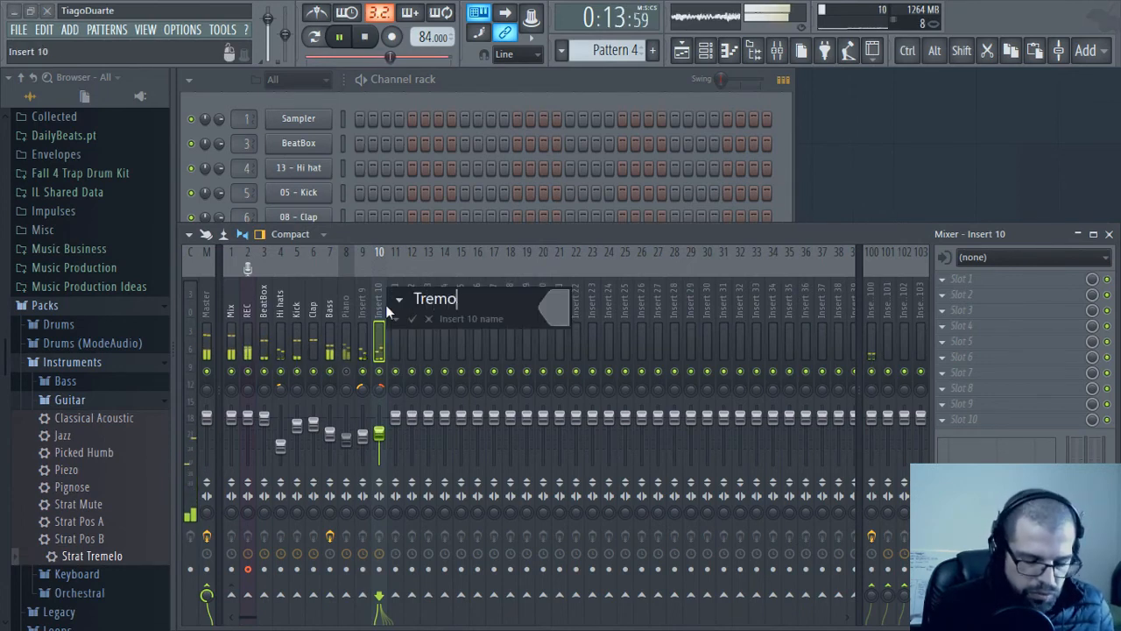
{"action": "type", "text": "Tremolo Gtr"}
{"action": "key", "text": "Return"}
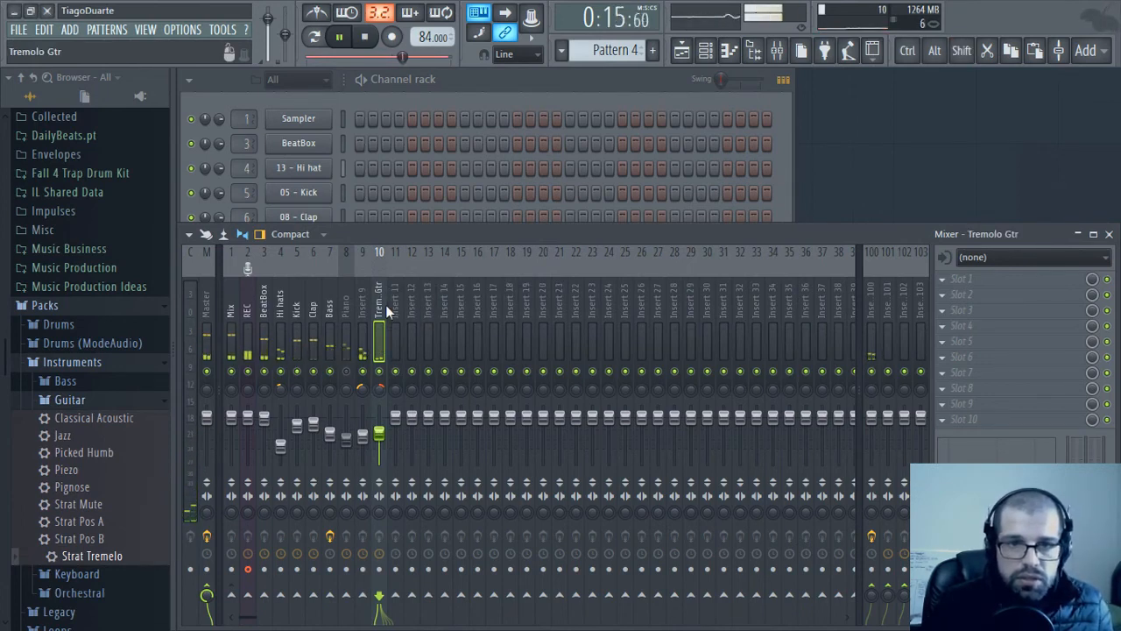
Rename mixer Insert 9 as Muted Gtr
{"action": "key", "text": "Left"}
{"action": "key", "text": "F2"}
{"action": "type", "text": "M"}
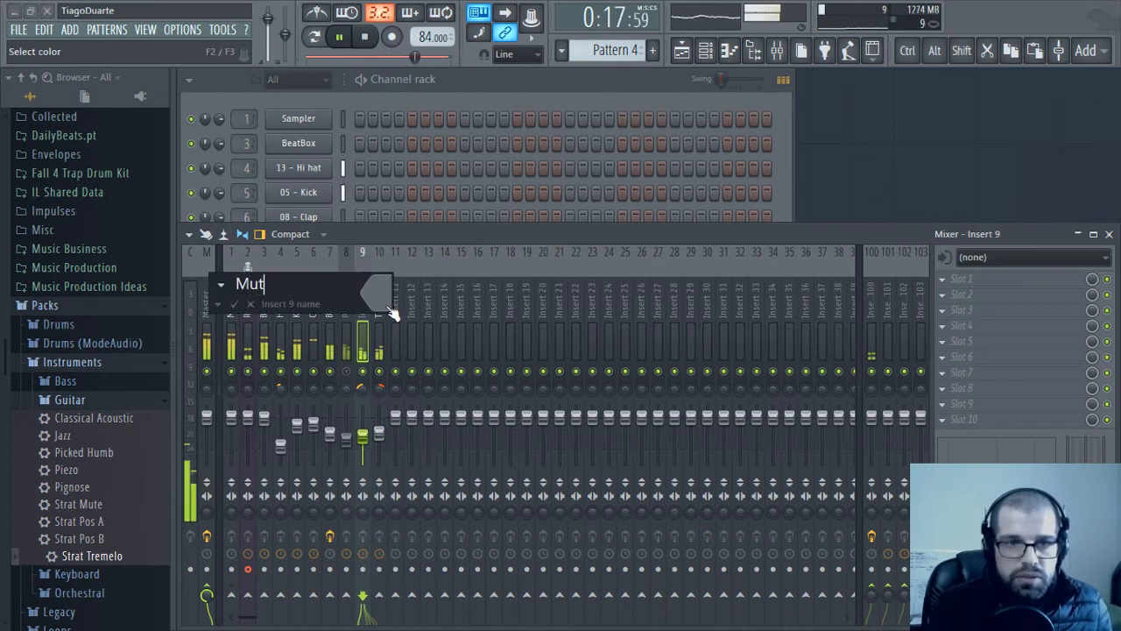
{"action": "type", "text": "uted F"}
{"action": "key", "text": "BackSpace"}
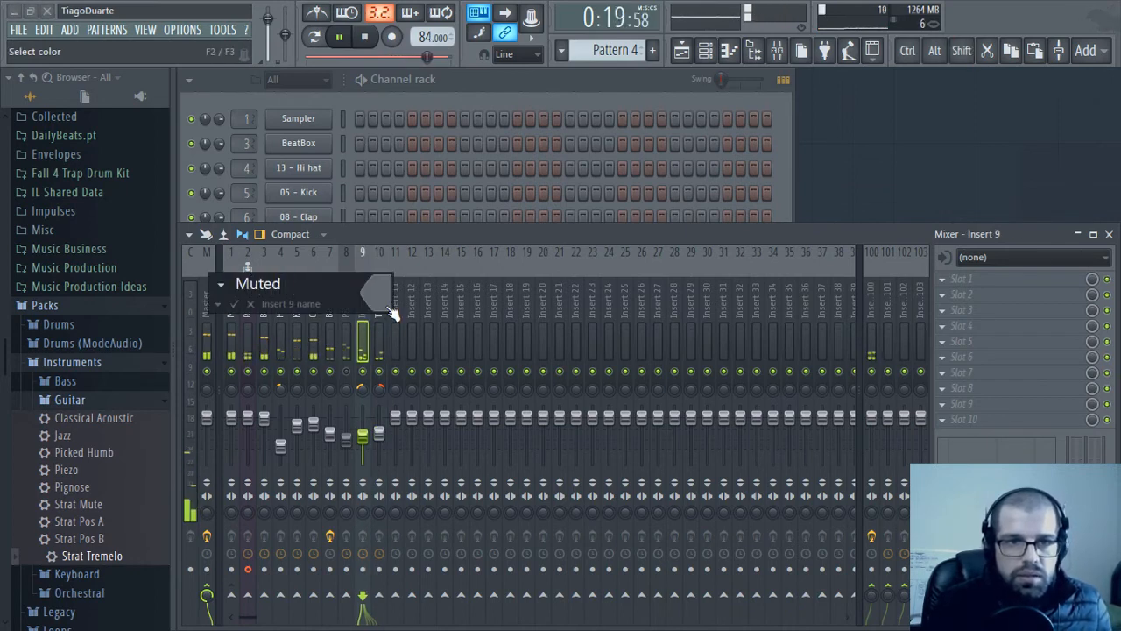
{"action": "type", "text": "Gtr"}
{"action": "key", "text": "Return"}
{"action": "key", "text": "Left"}
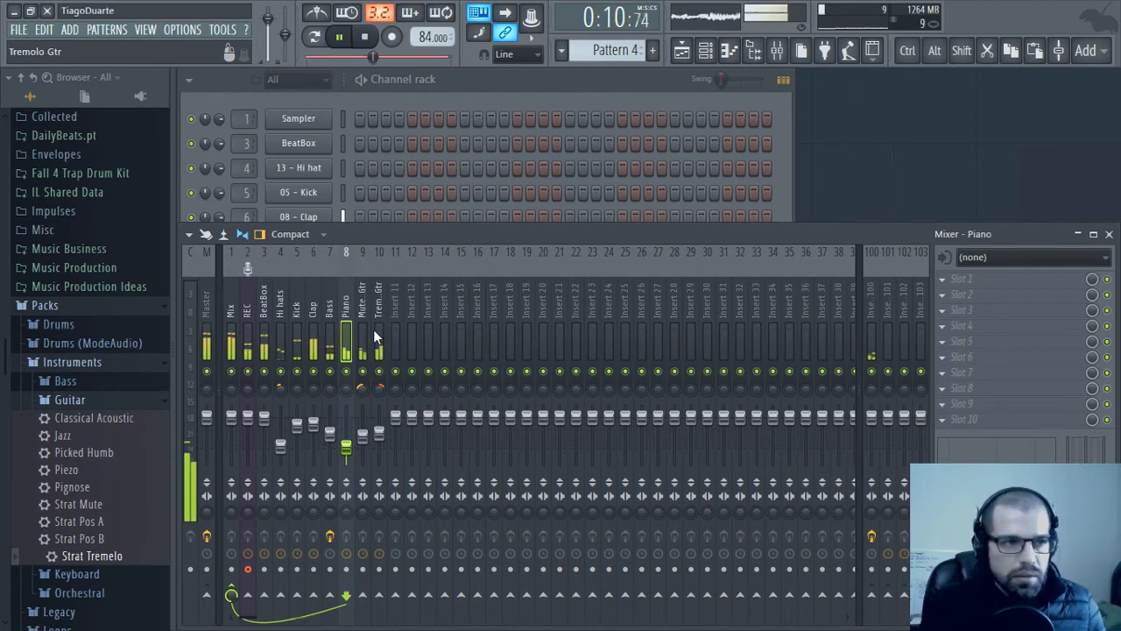
Load Fruity Limiter into effect slot 6 of the Bass mixer track
{"action": "left_click", "coordinate": [233, 294]}
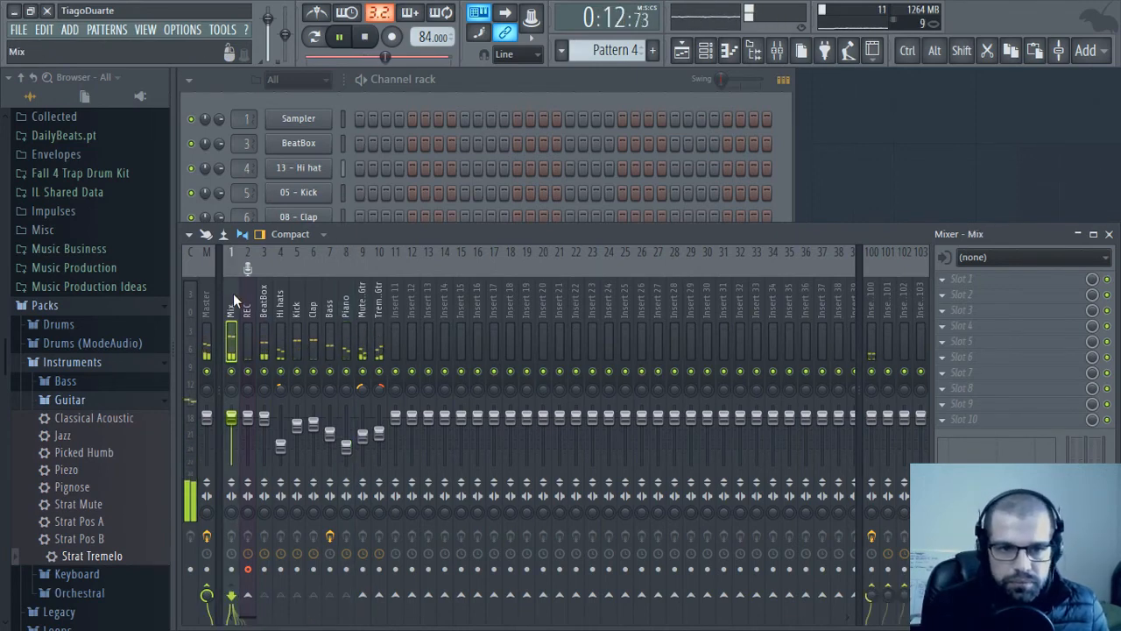
{"action": "left_click", "coordinate": [330, 321]}
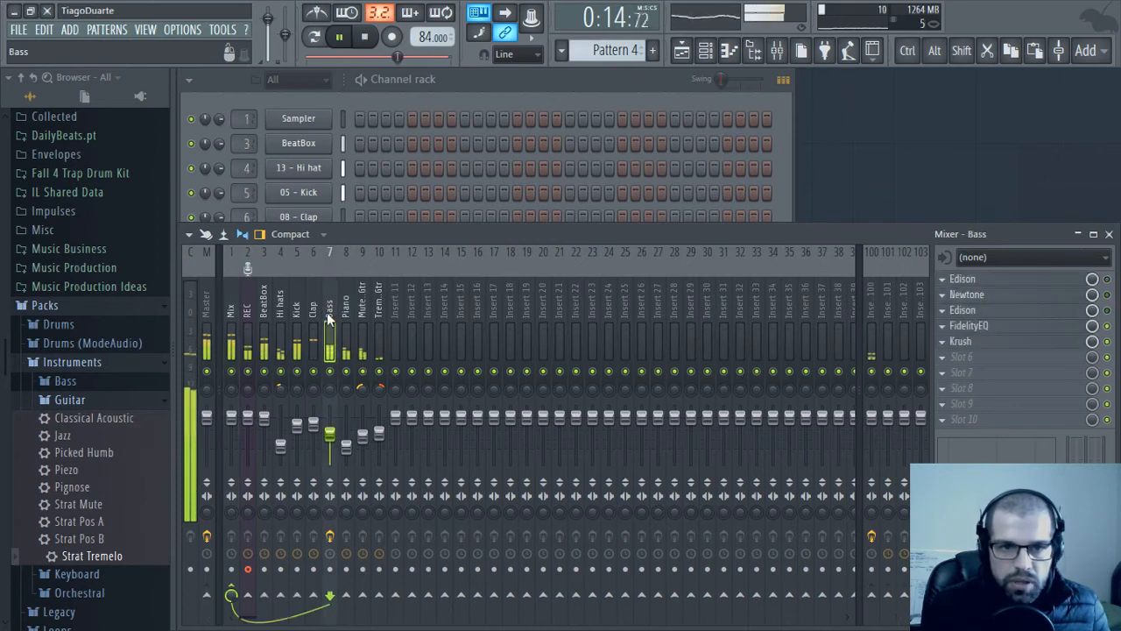
{"action": "left_click", "coordinate": [989, 364]}
{"action": "mouse_move", "coordinate": [883, 362]}
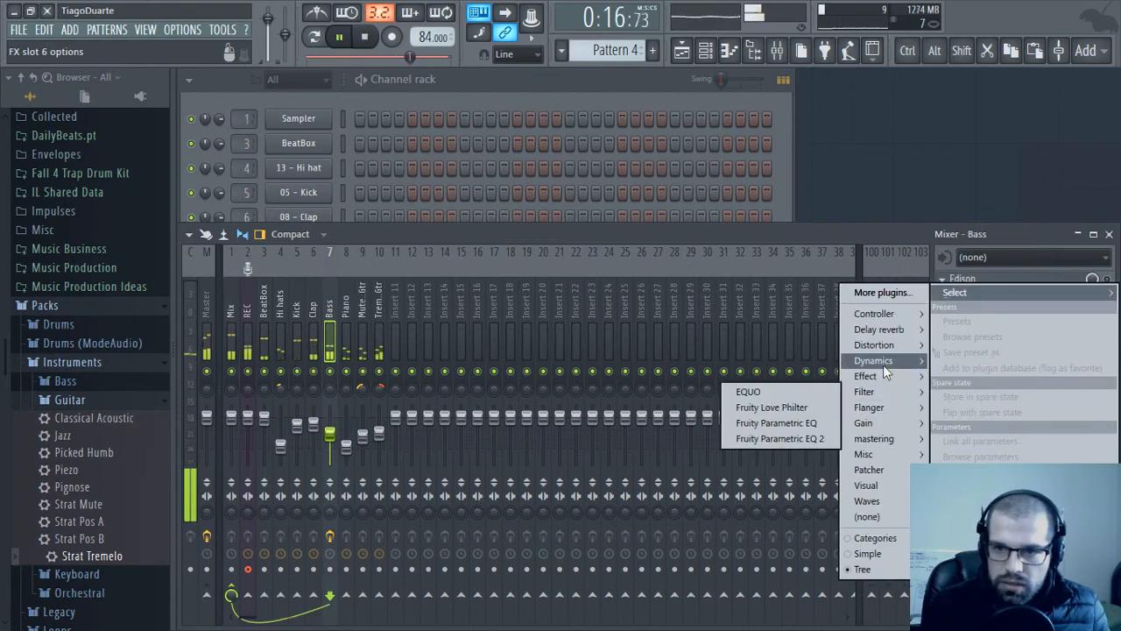
{"action": "left_click", "coordinate": [783, 376]}
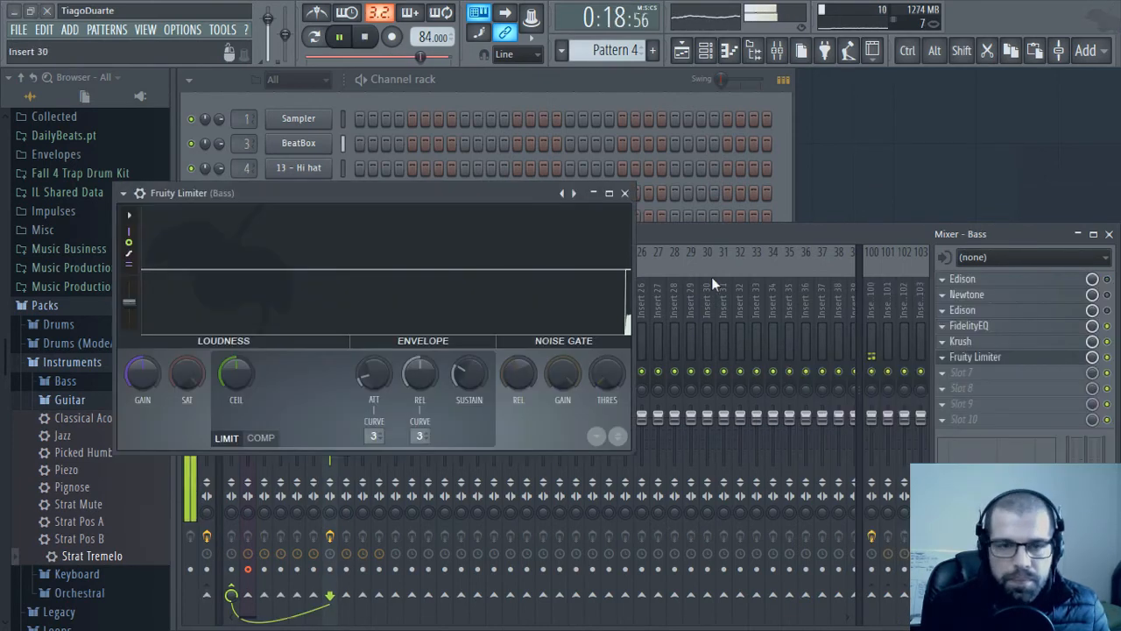
Compress the bass with Fruity Limiter in COMP mode, lowering the threshold, setting the ratio to 2.5:1 and raising the gain
{"action": "left_click", "coordinate": [261, 438]}
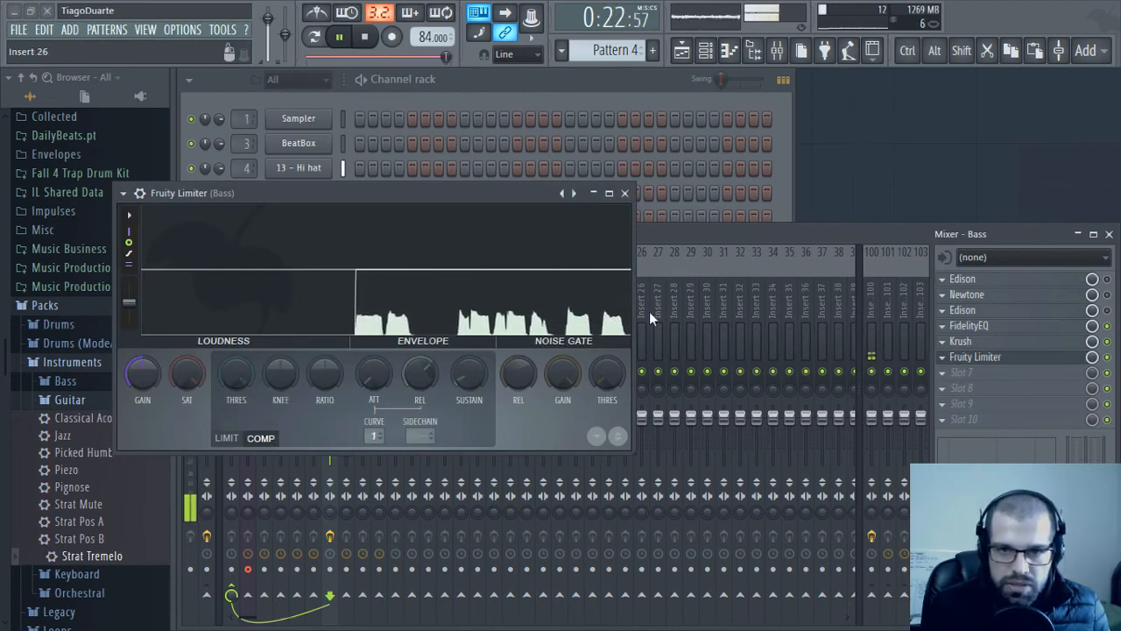
{"action": "left_click_drag", "start_coordinate": [242, 373], "coordinate": [242, 401]}
{"action": "left_click_drag", "start_coordinate": [325, 374], "coordinate": [325, 351]}
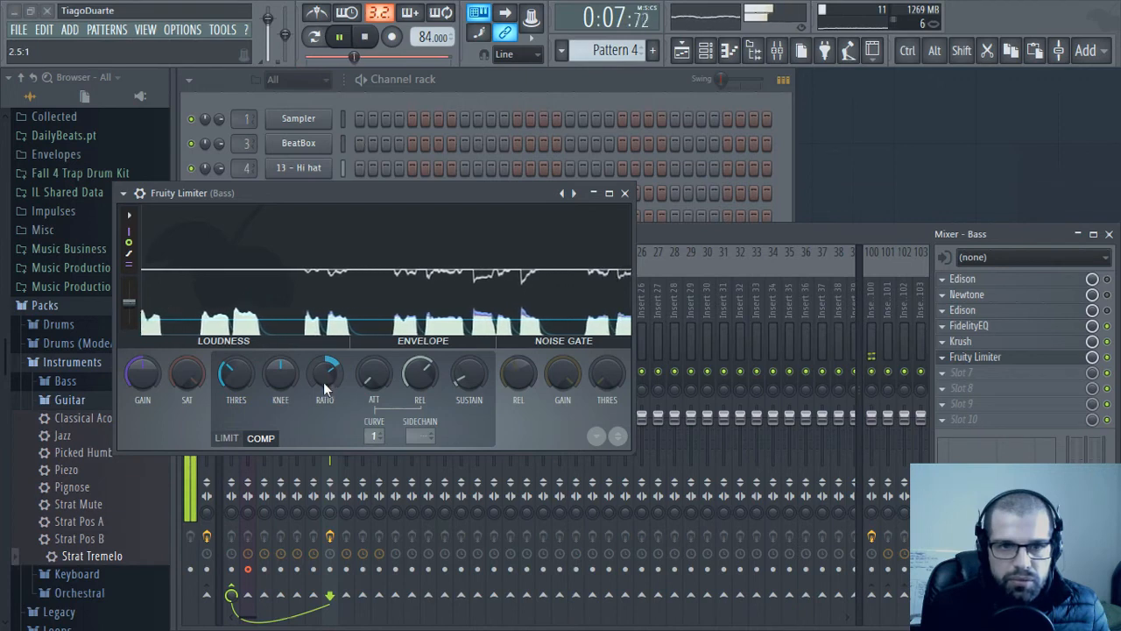
{"action": "left_click", "coordinate": [242, 374]}
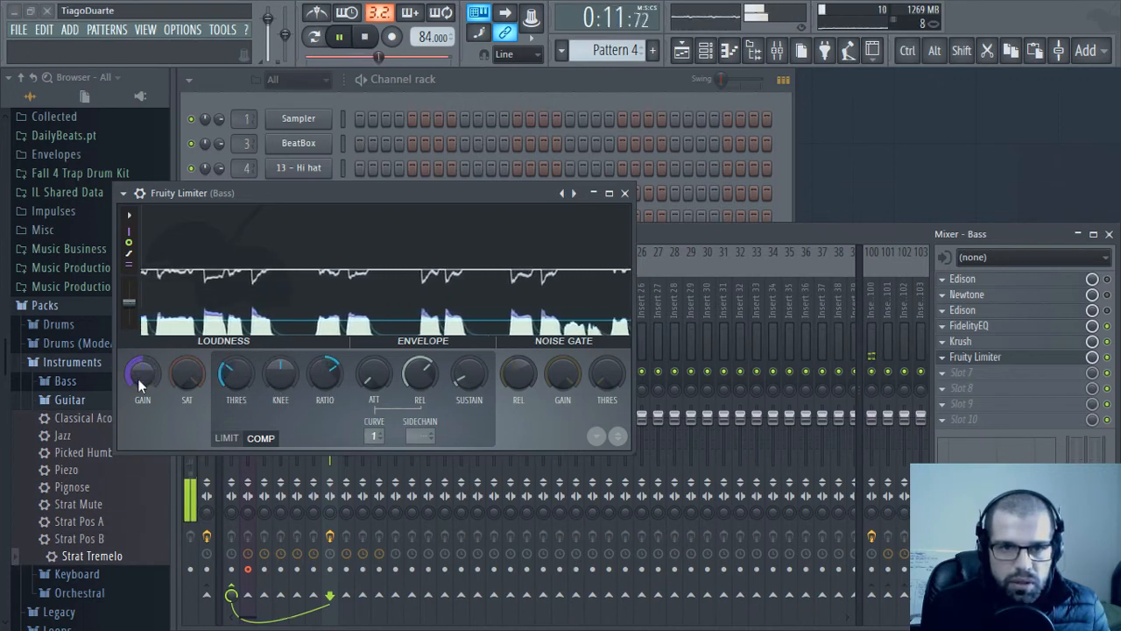
{"action": "left_click_drag", "start_coordinate": [137, 379], "coordinate": [137, 339]}
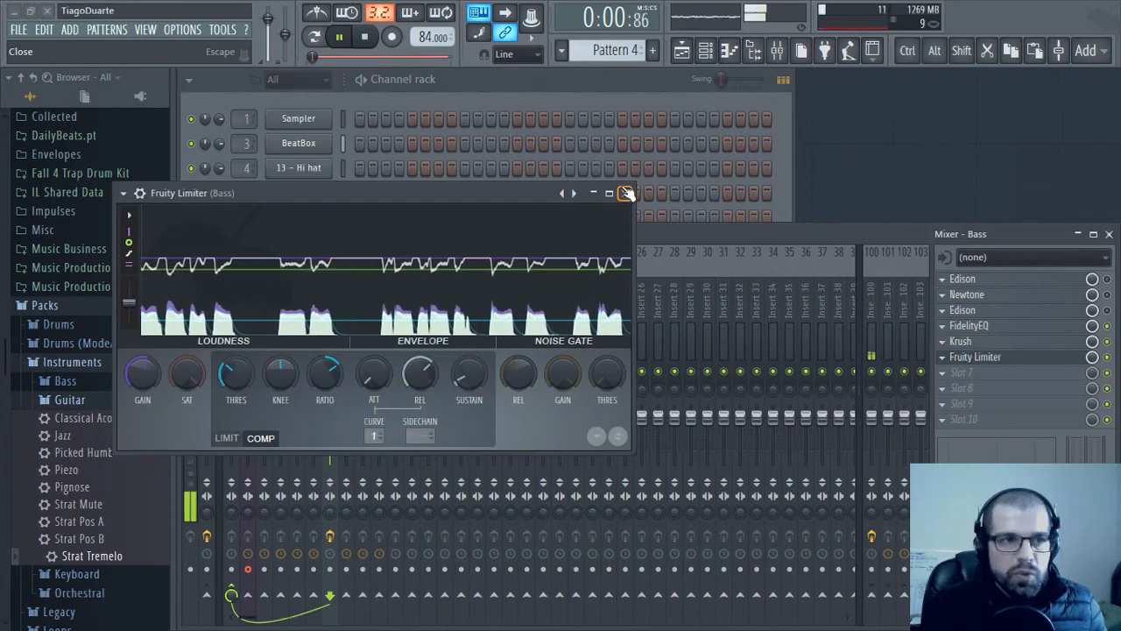
{"action": "left_click", "coordinate": [626, 193]}
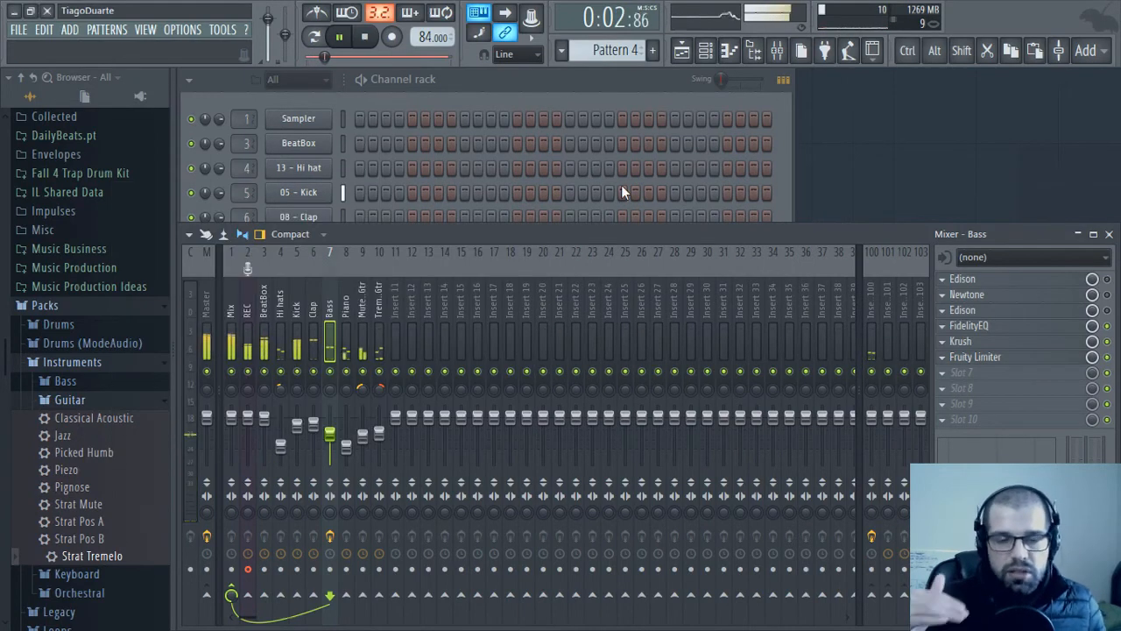
Rename mixer Insert 100 as Aux rev
{"action": "double_click", "coordinate": [869, 308]}
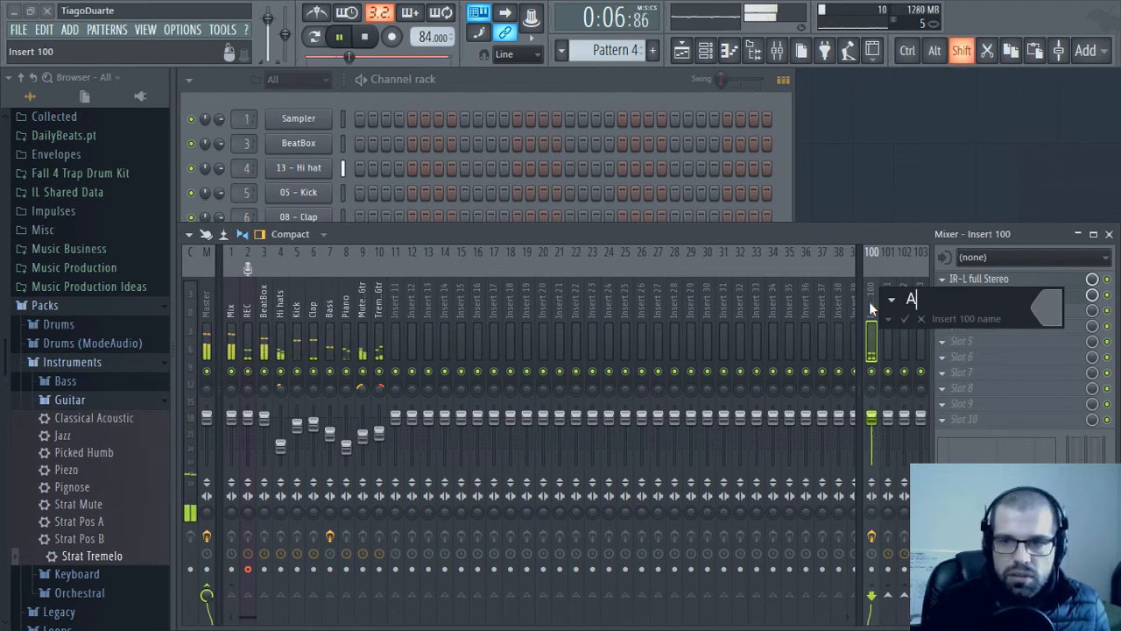
{"action": "type", "text": "Aux rev"}
{"action": "key", "text": "Return"}
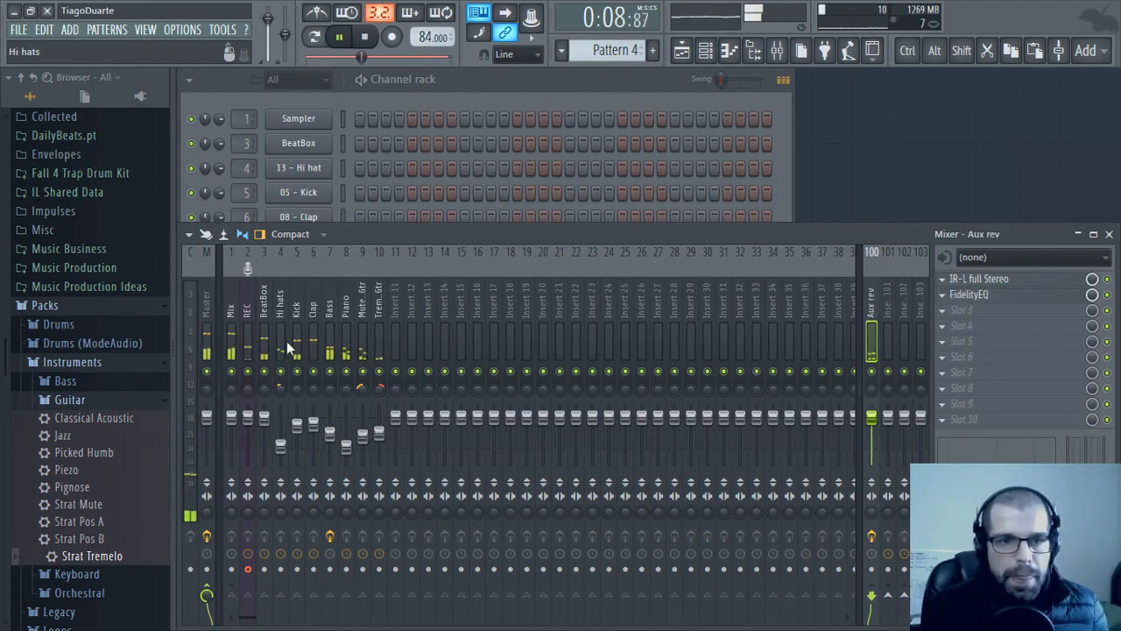
{"action": "left_click", "coordinate": [232, 302]}
{"action": "left_click", "coordinate": [514, 89]}
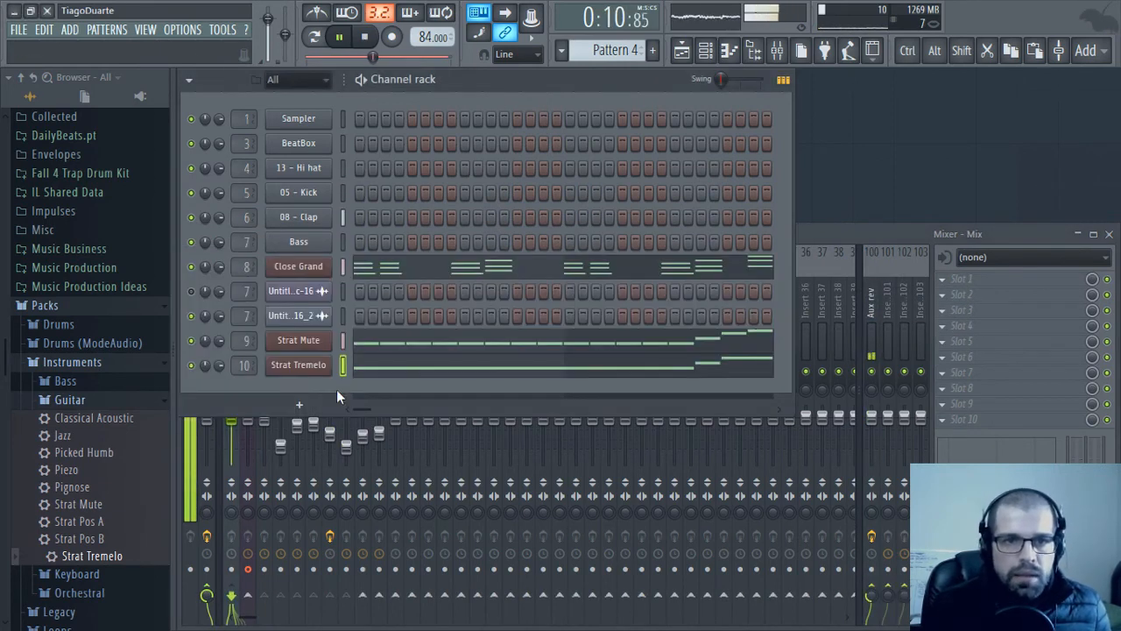
{"action": "left_click", "coordinate": [309, 405]}
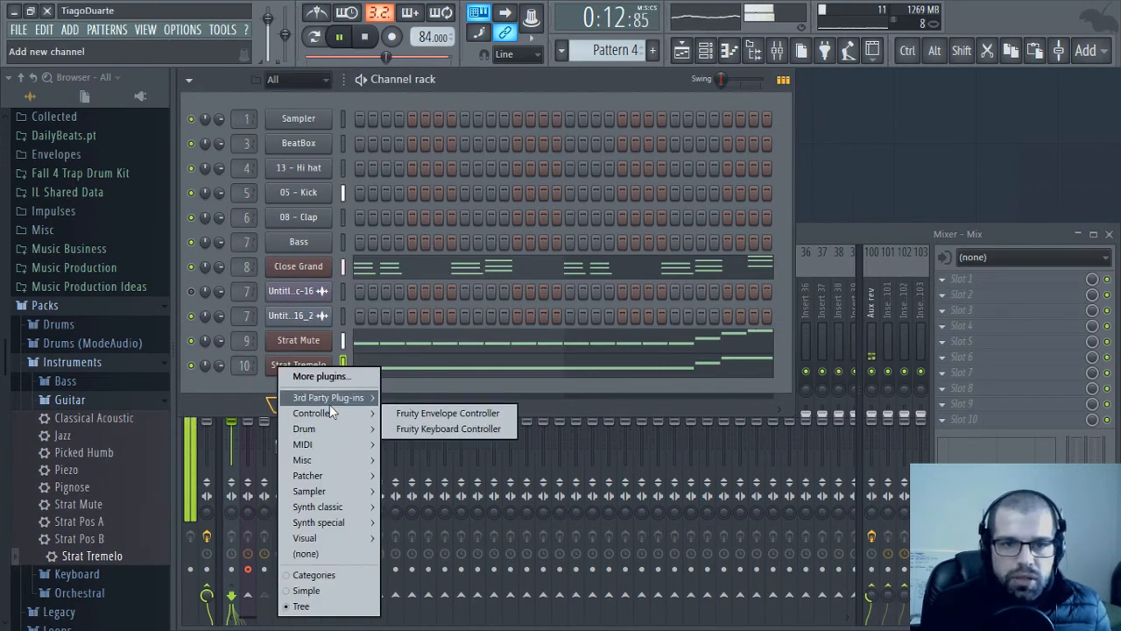
{"action": "mouse_move", "coordinate": [335, 409]}
{"action": "left_click", "coordinate": [543, 370]}
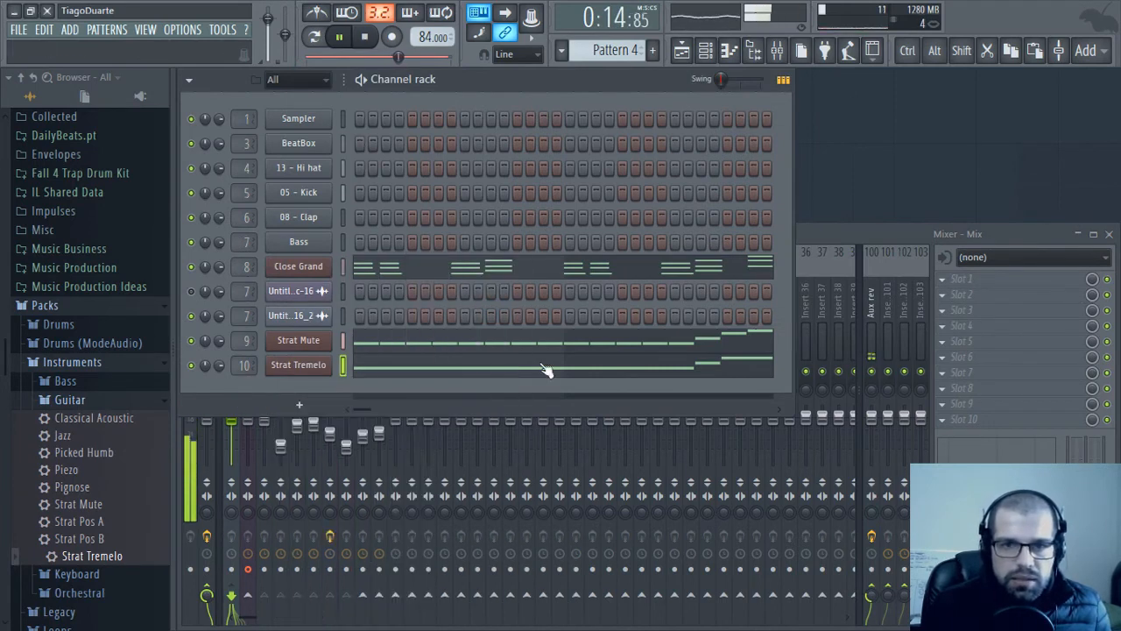
{"action": "left_click", "coordinate": [841, 242]}
Load Fruity Reeverb 2 into effect slot 1 of the Clap mixer track
{"action": "left_click", "coordinate": [308, 313]}
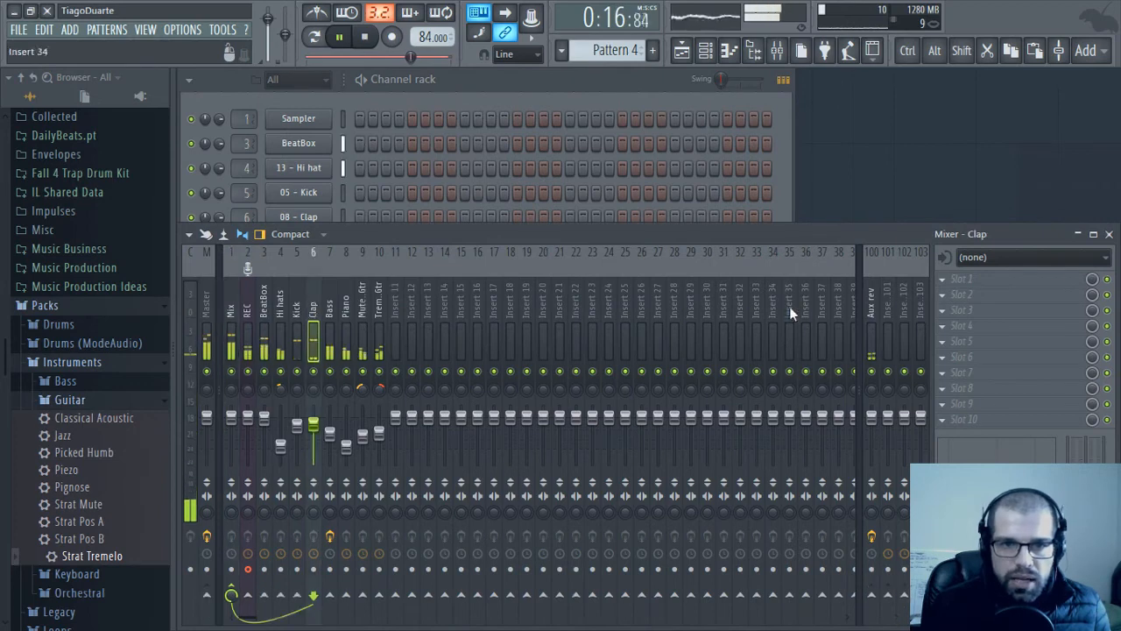
{"action": "left_click", "coordinate": [955, 280]}
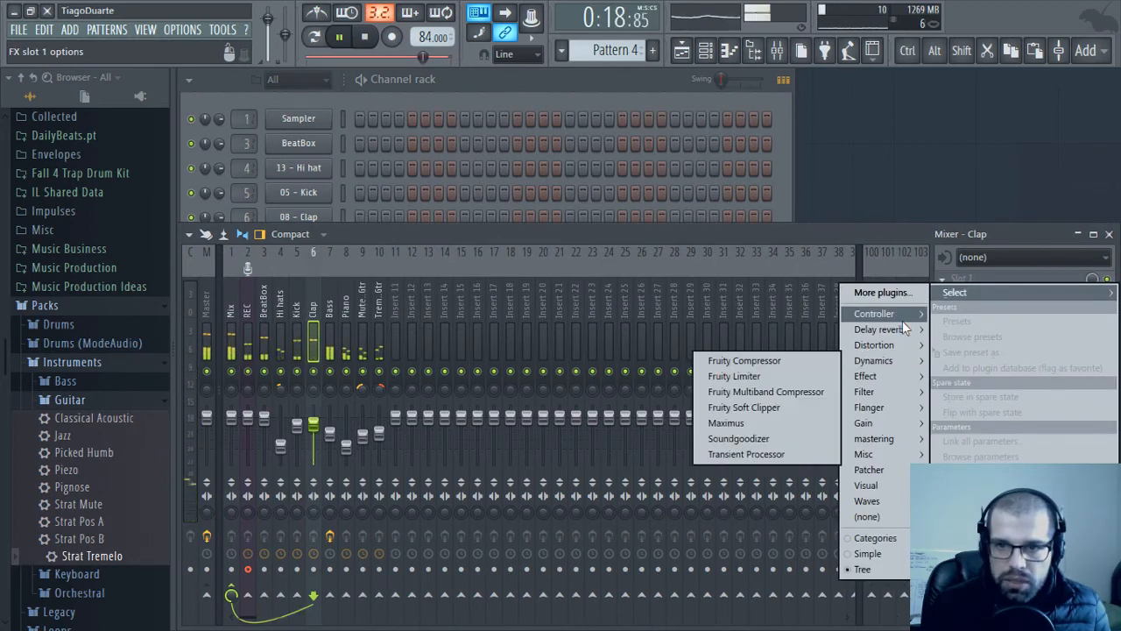
{"action": "left_click", "coordinate": [815, 377]}
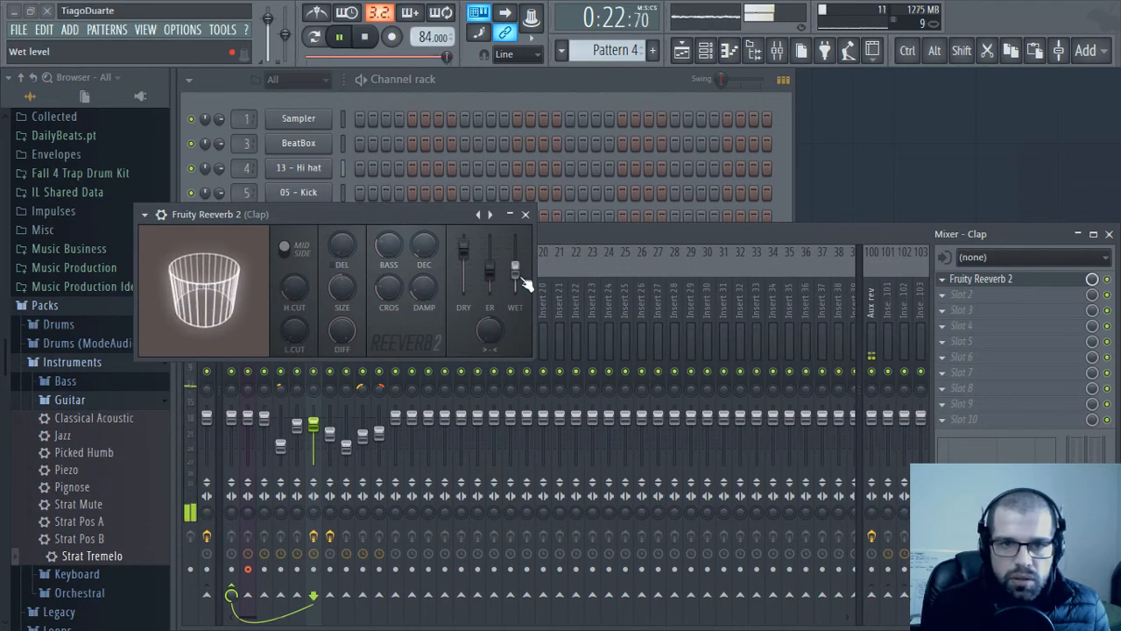
Set the low cut of the Clap track's Fruity Reeverb 2 to about 1006 Hz and adjust its wet level
{"action": "left_click_drag", "start_coordinate": [295, 331], "coordinate": [304, 336]}
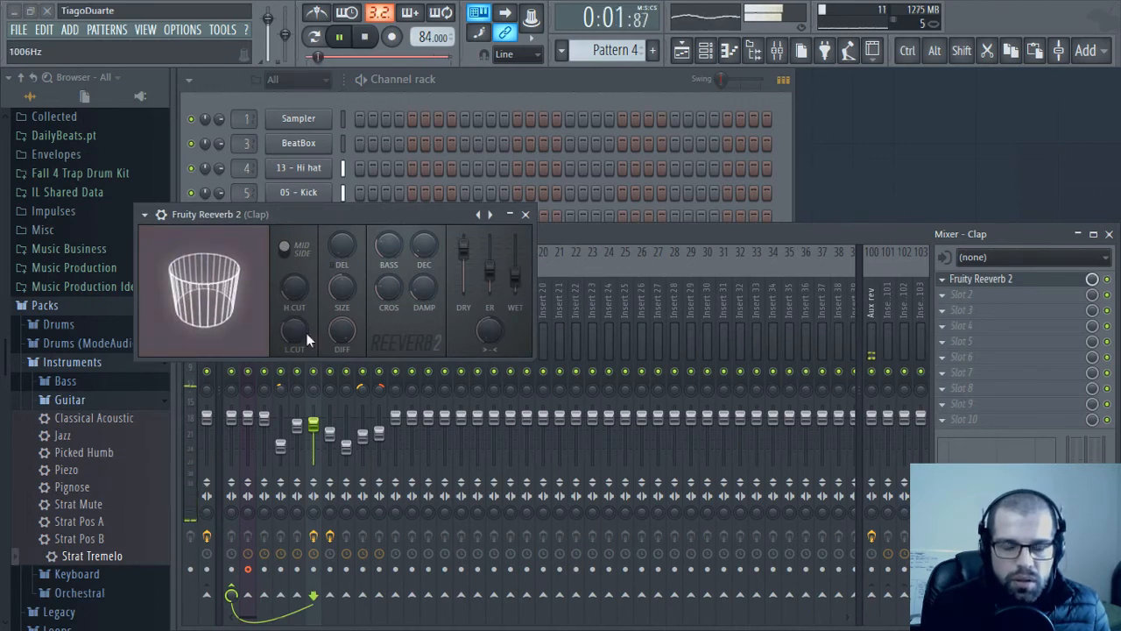
{"action": "left_click_drag", "start_coordinate": [515, 276], "coordinate": [515, 271]}
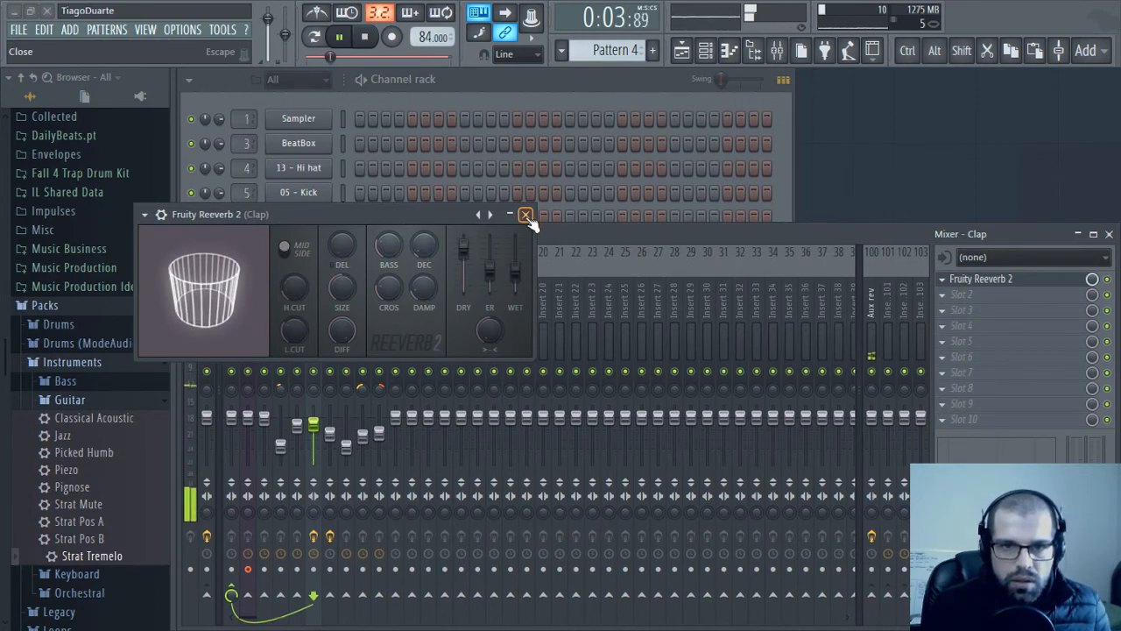
{"action": "left_click", "coordinate": [526, 214]}
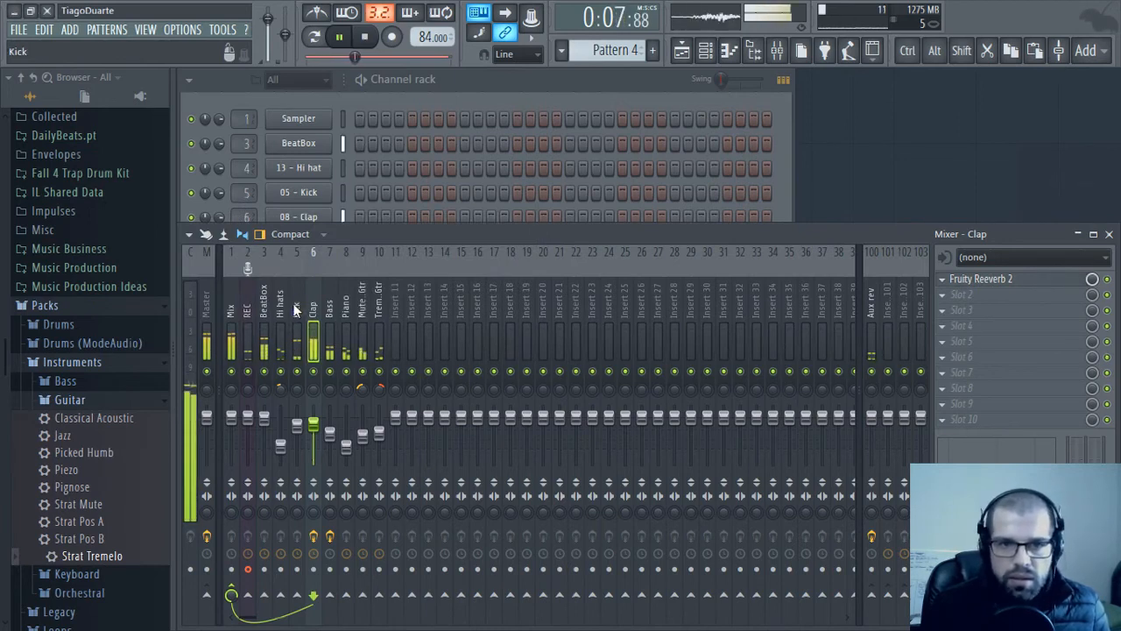
Raise the Kick mixer track's level to -2.9 dB
{"action": "left_click", "coordinate": [297, 425]}
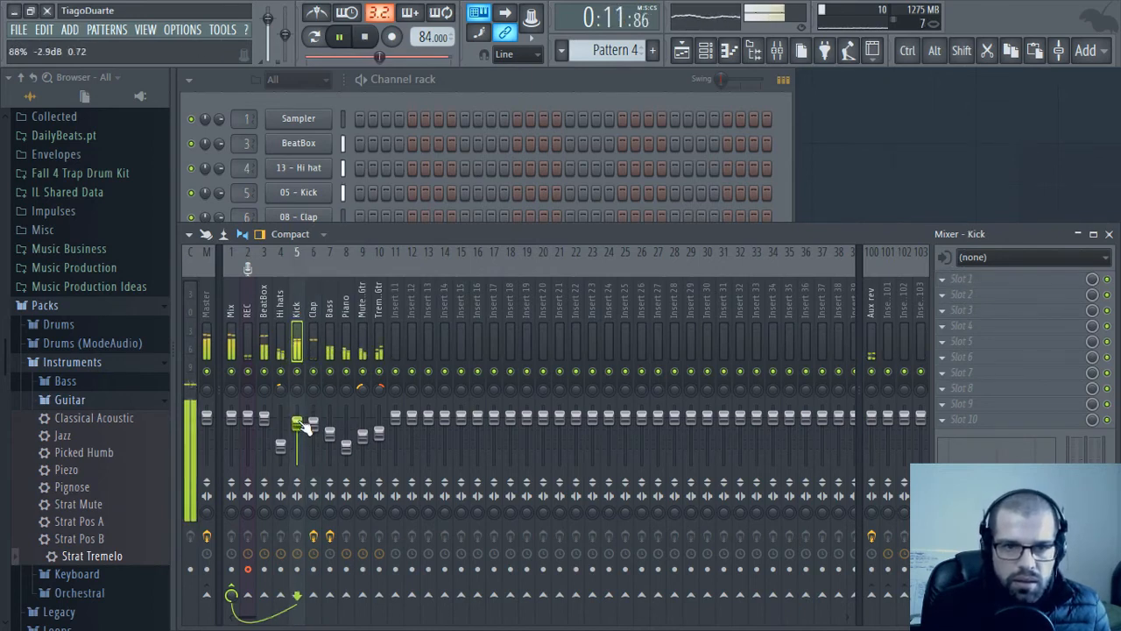
Replace Edison in effect slot 1 of the Master track with Fruity Limiter and raise the limiter's gain
{"action": "left_click", "coordinate": [229, 309]}
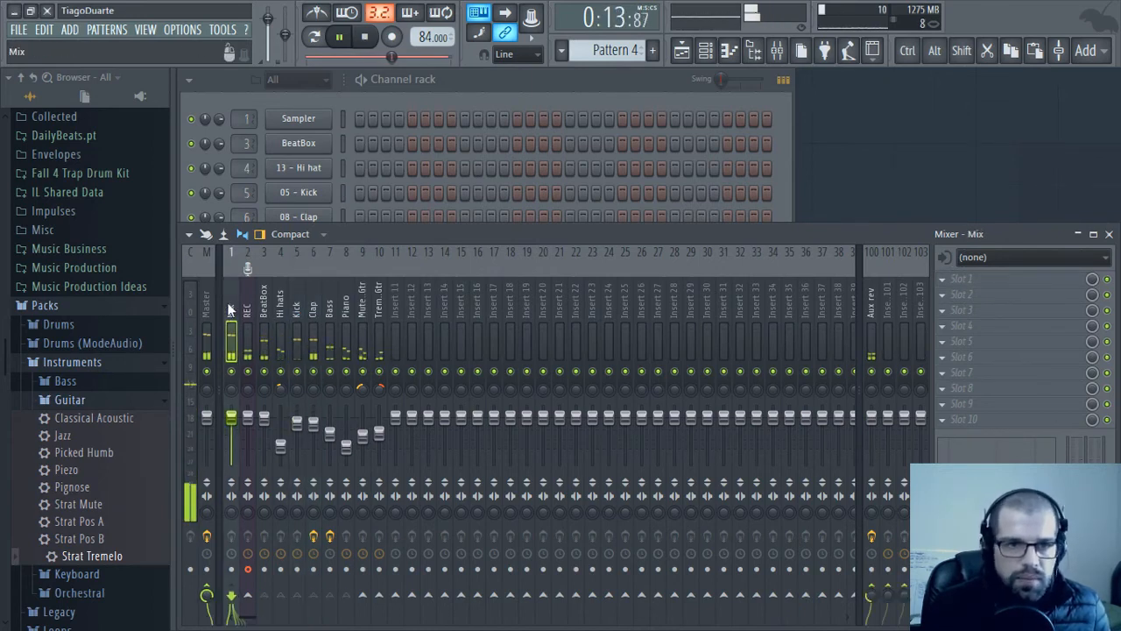
{"action": "left_click", "coordinate": [207, 302]}
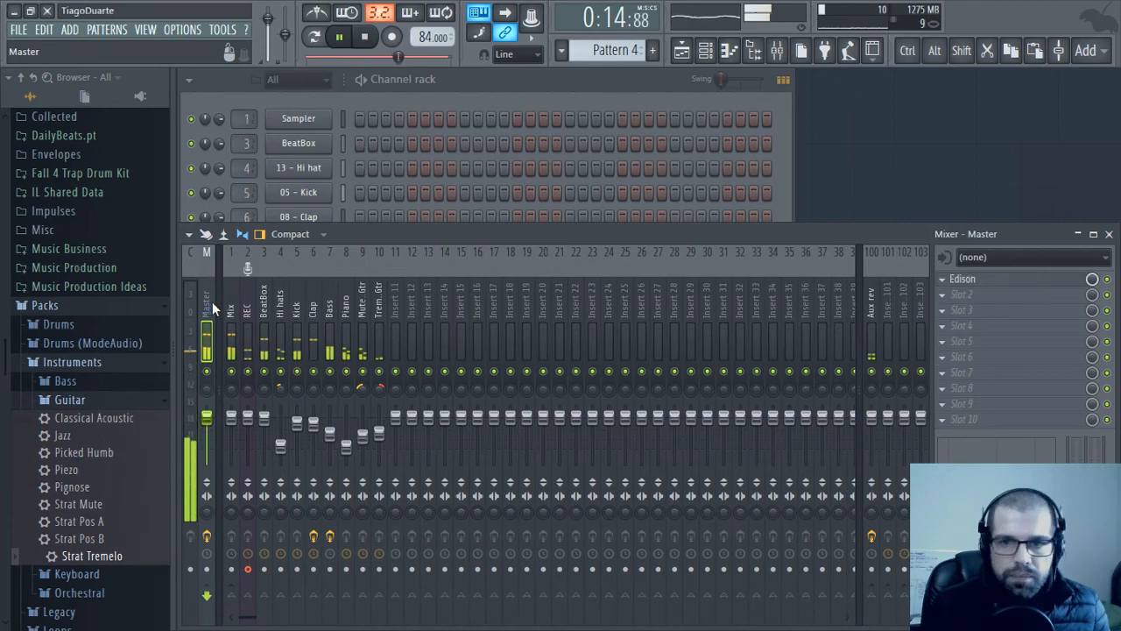
{"action": "left_click", "coordinate": [959, 280]}
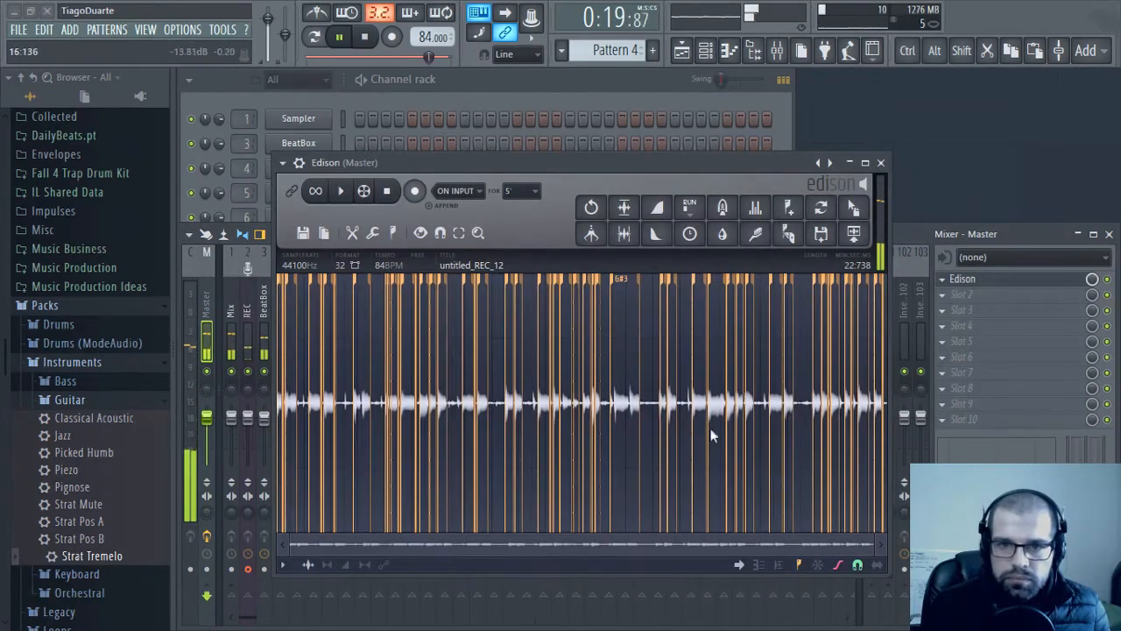
{"action": "left_click", "coordinate": [882, 163]}
{"action": "left_click", "coordinate": [941, 279]}
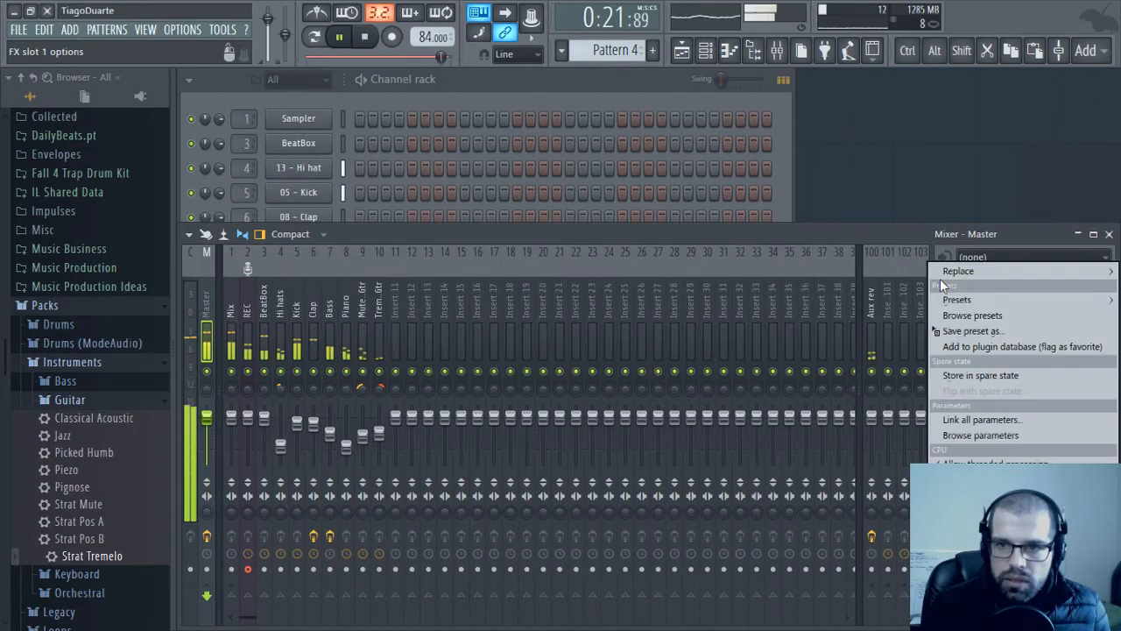
{"action": "mouse_move", "coordinate": [970, 273]}
{"action": "mouse_move", "coordinate": [882, 339]}
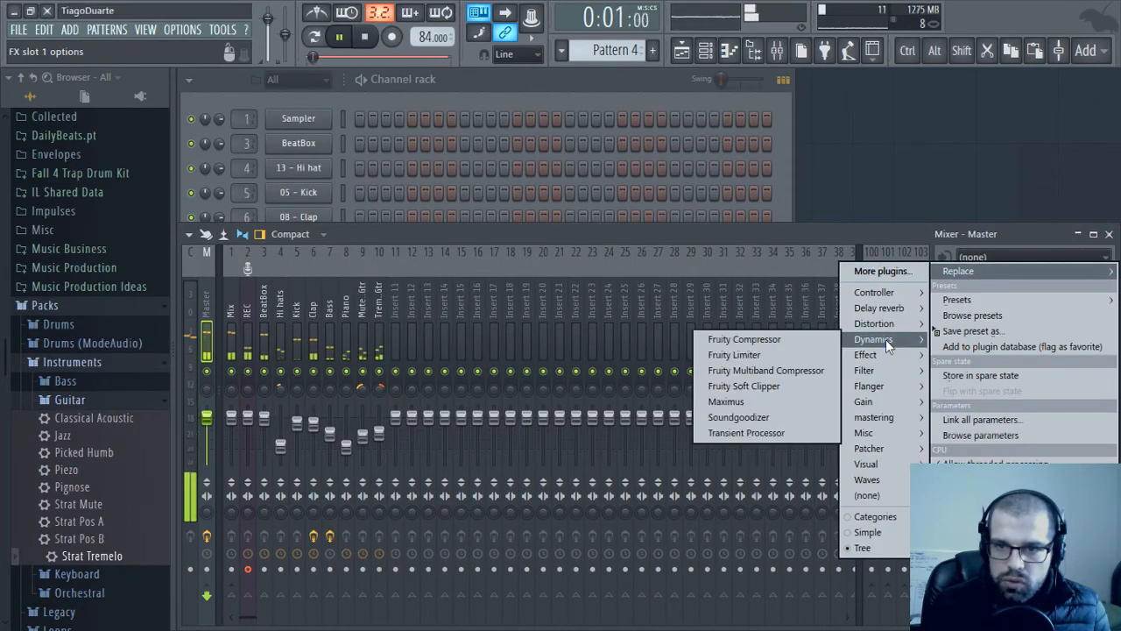
{"action": "left_click", "coordinate": [727, 351]}
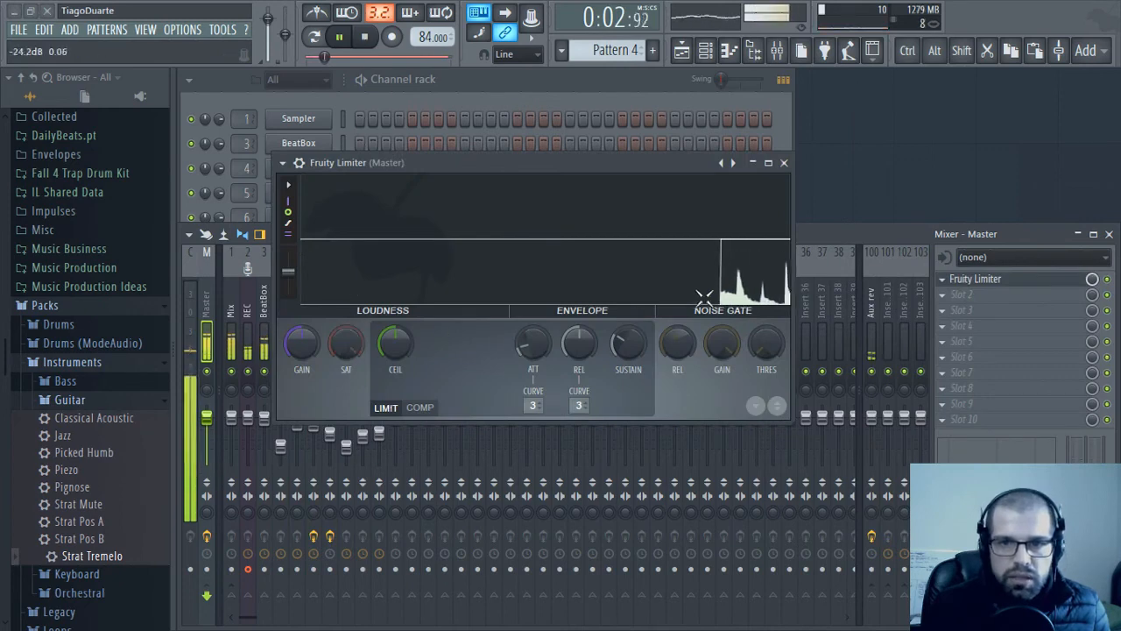
{"action": "left_click_drag", "start_coordinate": [303, 351], "coordinate": [303, 320]}
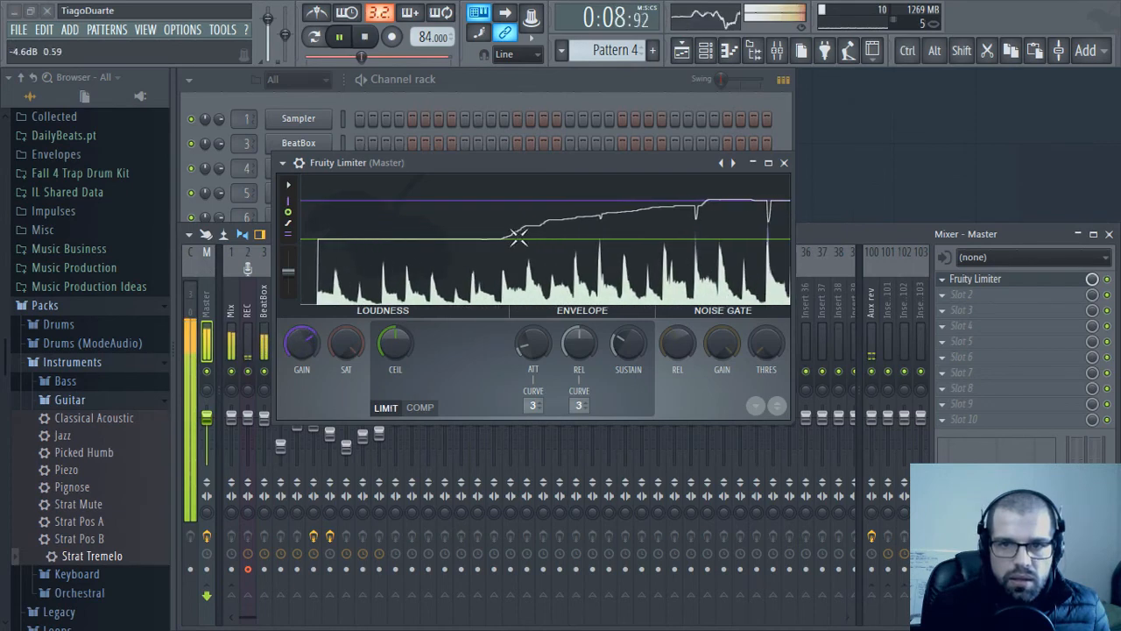
{"action": "left_click", "coordinate": [784, 162]}
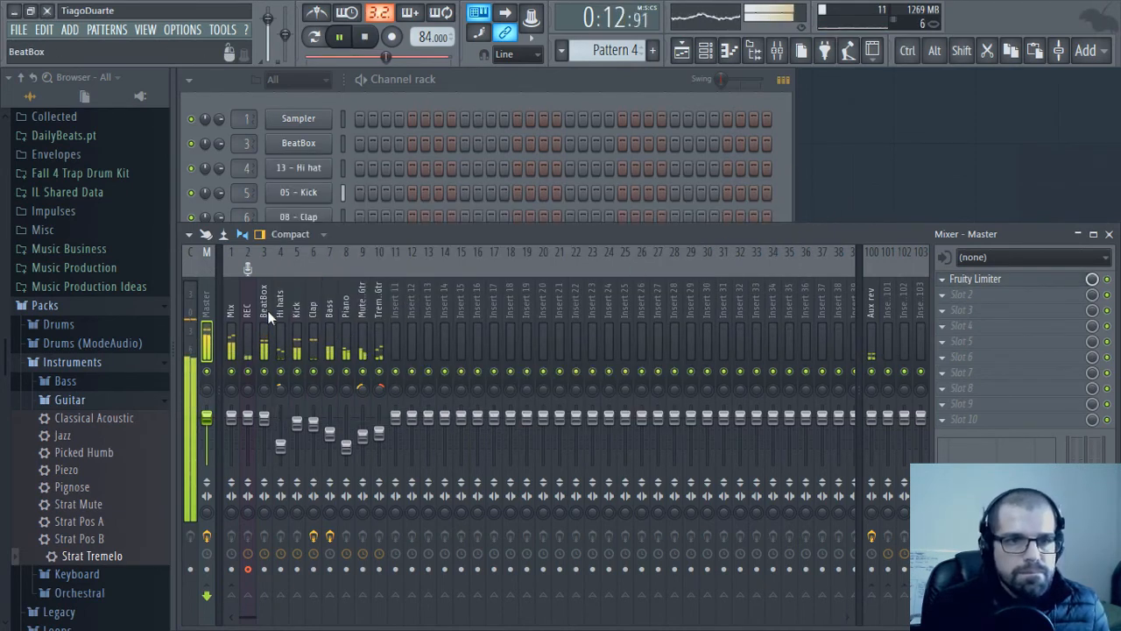
Mute the REC mixer track
{"action": "left_click", "coordinate": [246, 307]}
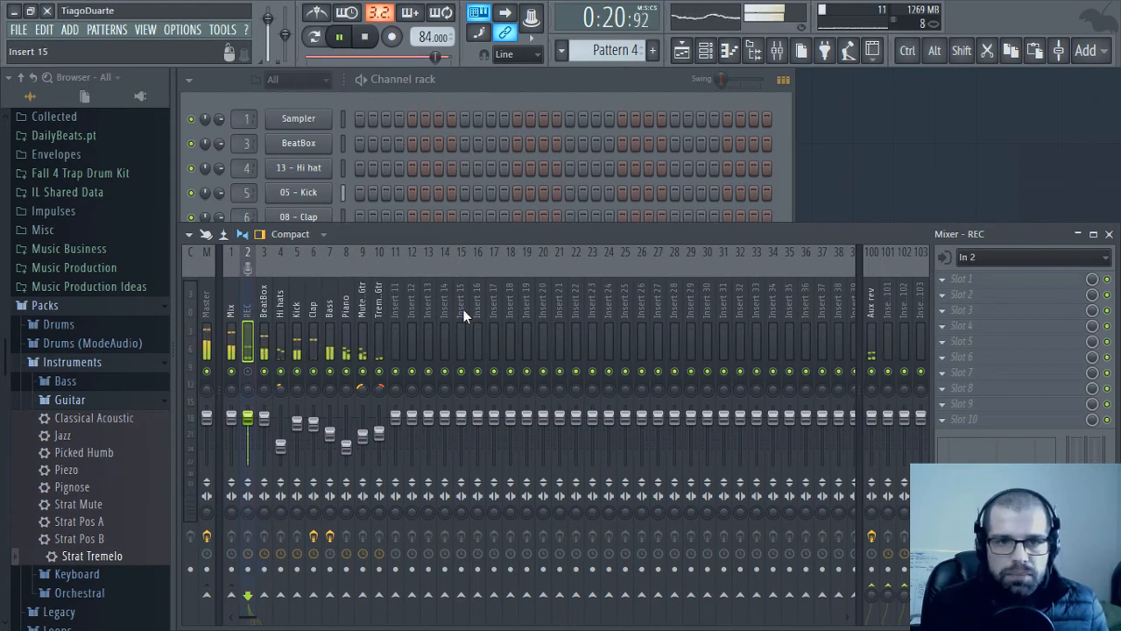
Add a new OrchestralCompanionStrings instrument channel to the channel rack
{"action": "left_click", "coordinate": [474, 77]}
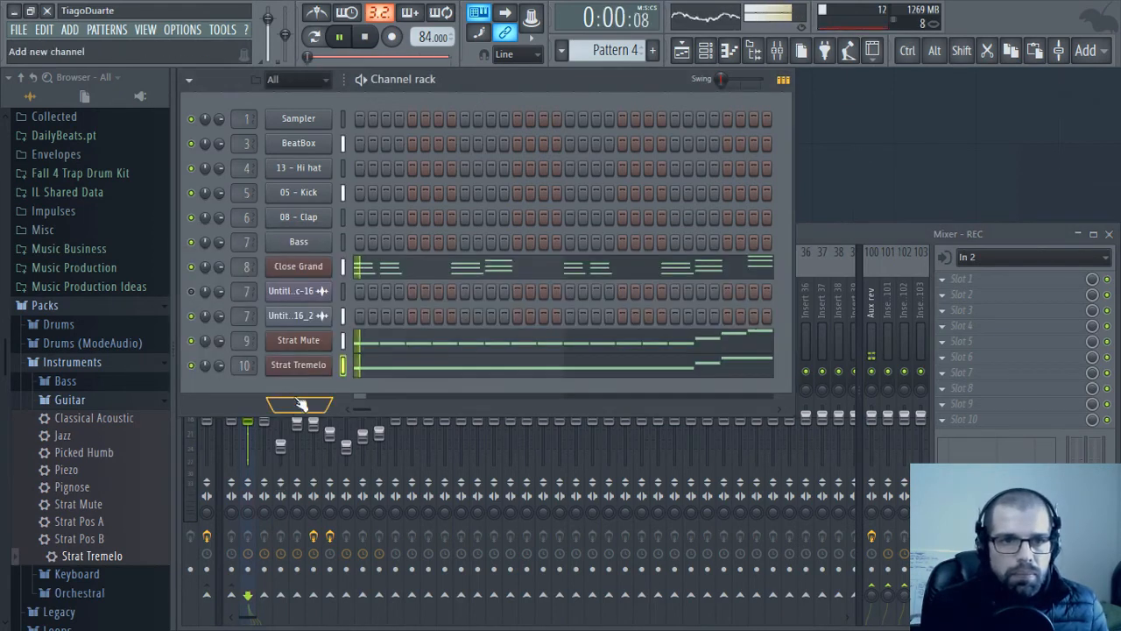
{"action": "left_click", "coordinate": [301, 407]}
{"action": "mouse_move", "coordinate": [350, 397]}
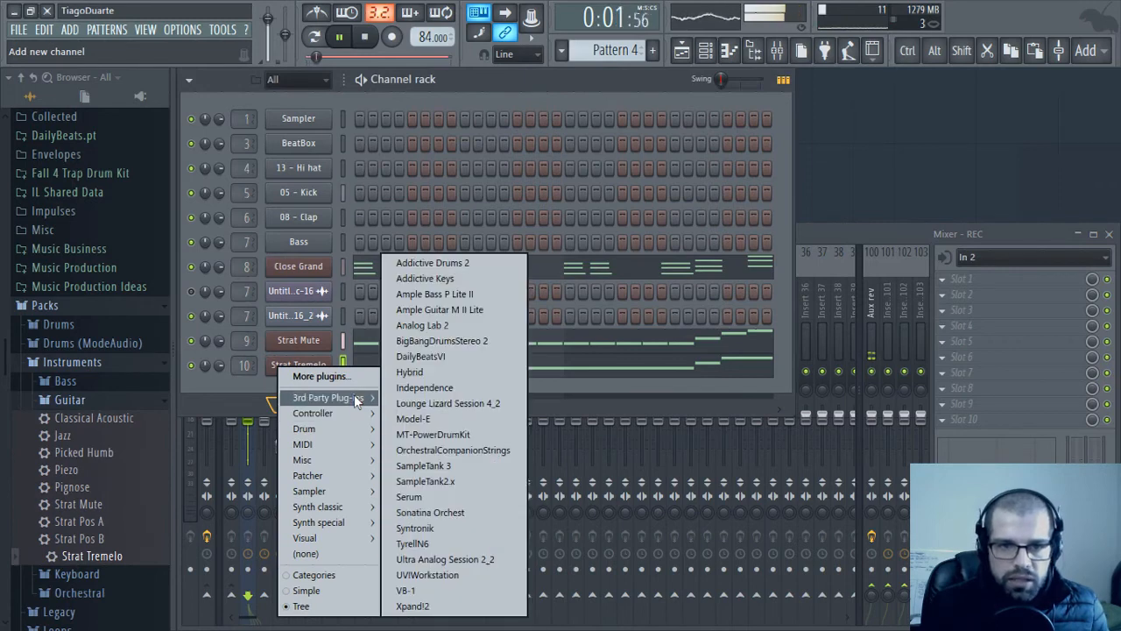
{"action": "left_click", "coordinate": [491, 452]}
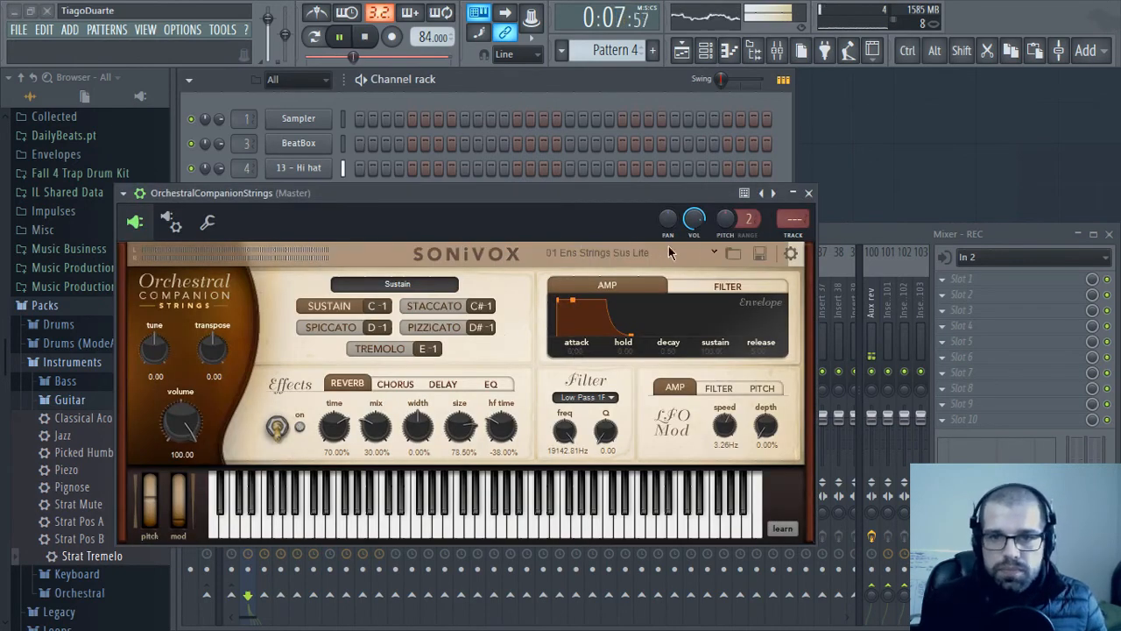
Load the 11 Violins preset in OrchestralCompanionStrings and close the plugin window
{"action": "left_click", "coordinate": [685, 256]}
{"action": "mouse_move", "coordinate": [613, 292]}
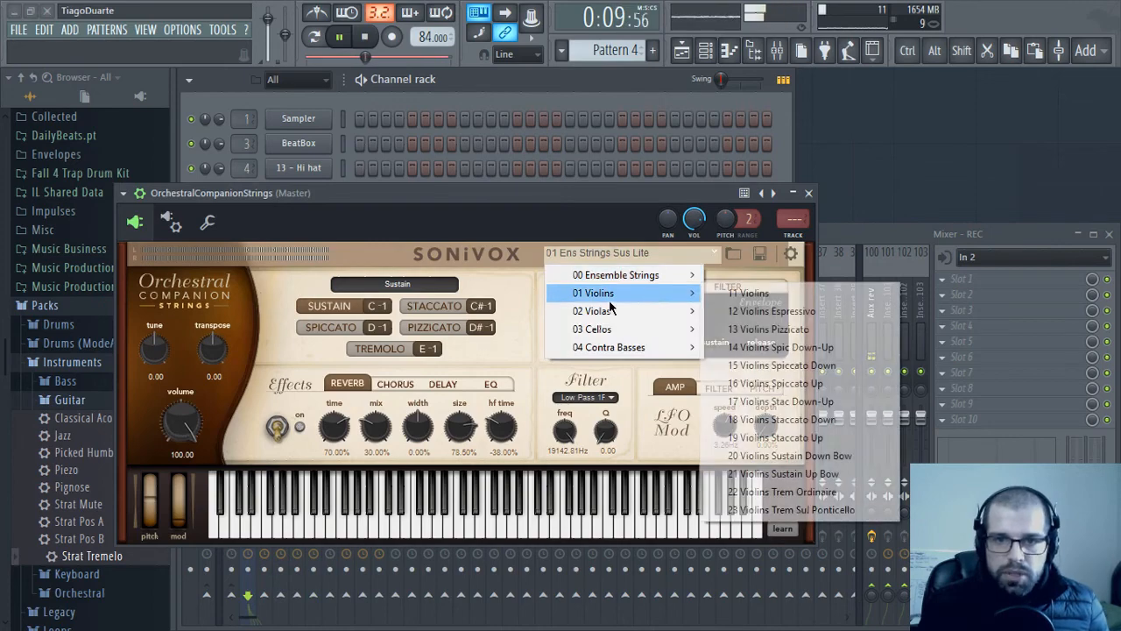
{"action": "left_click", "coordinate": [753, 294]}
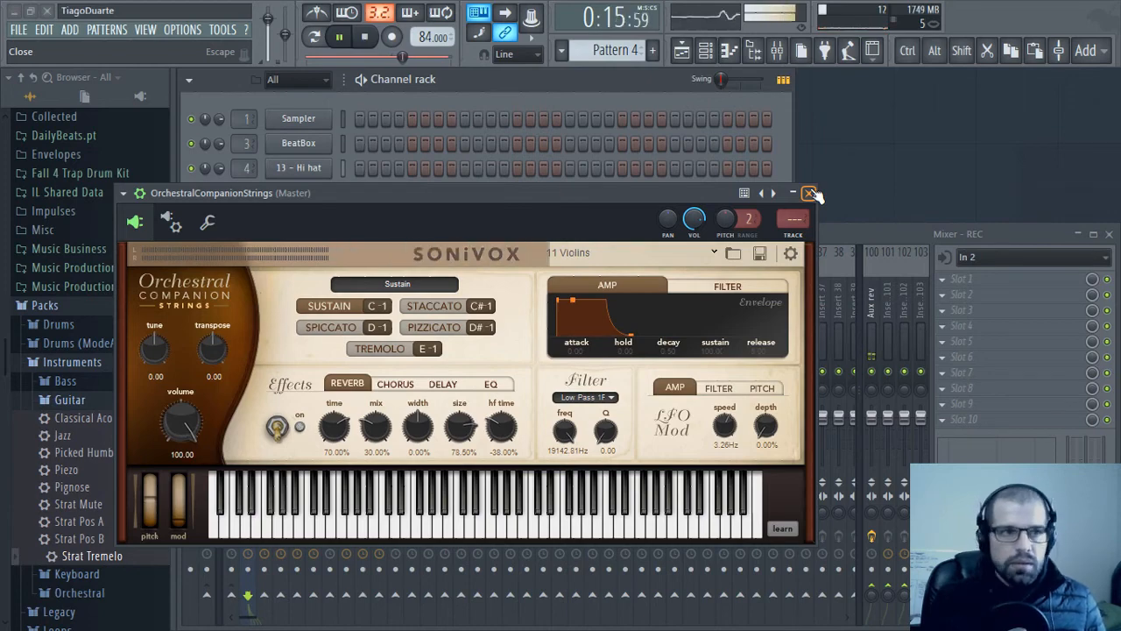
{"action": "left_click", "coordinate": [809, 192]}
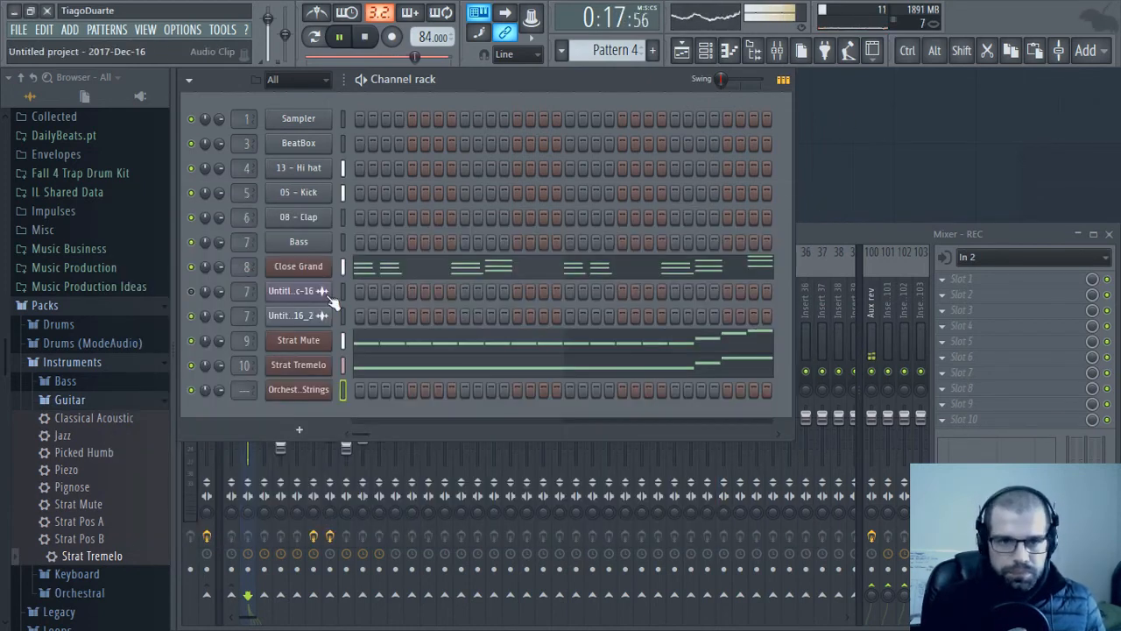
Assign the strings channel to mixer track 11 and lower that track's level to -10.0 dB
{"action": "scroll", "coordinate": [248, 389], "scroll_direction": "up", "scroll_amount": 1}
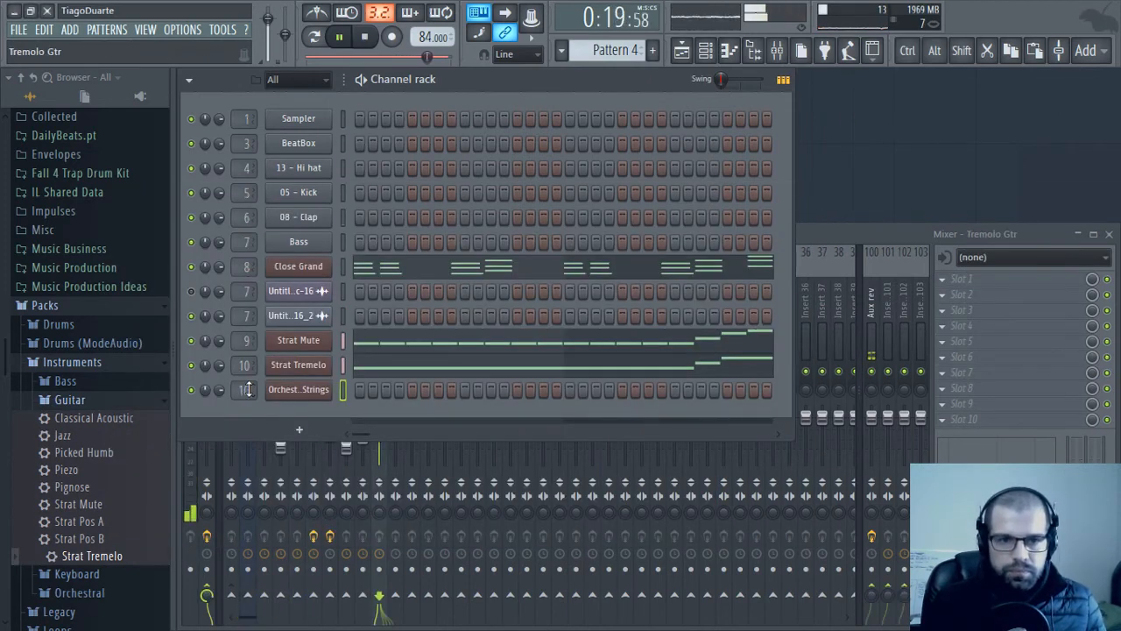
{"action": "left_click", "coordinate": [861, 222]}
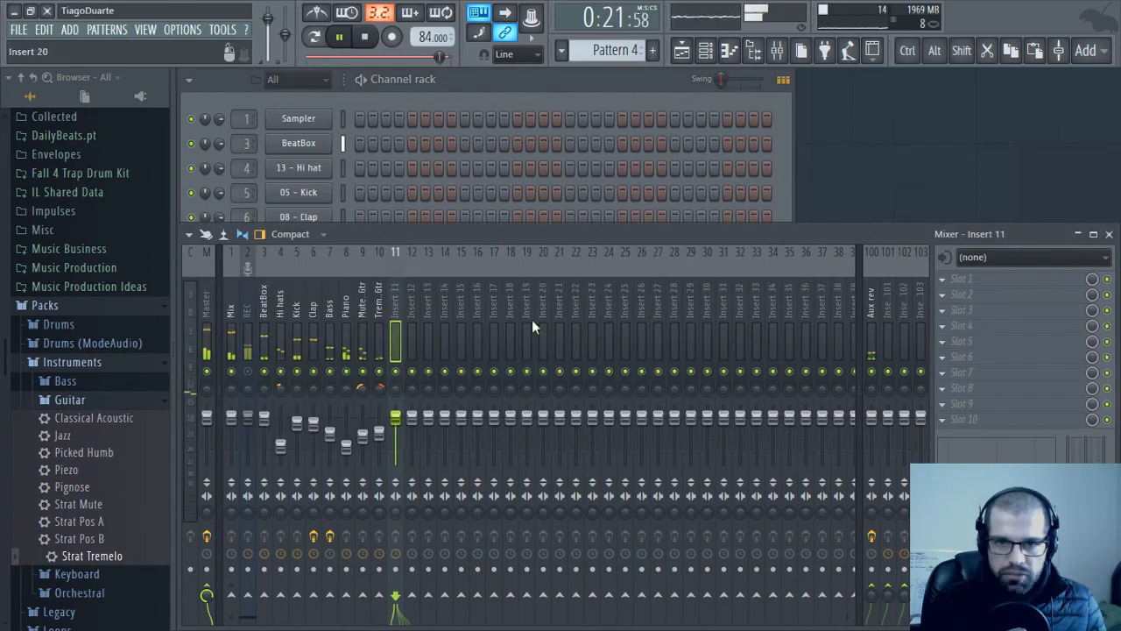
{"action": "left_click_drag", "start_coordinate": [395, 429], "coordinate": [395, 433]}
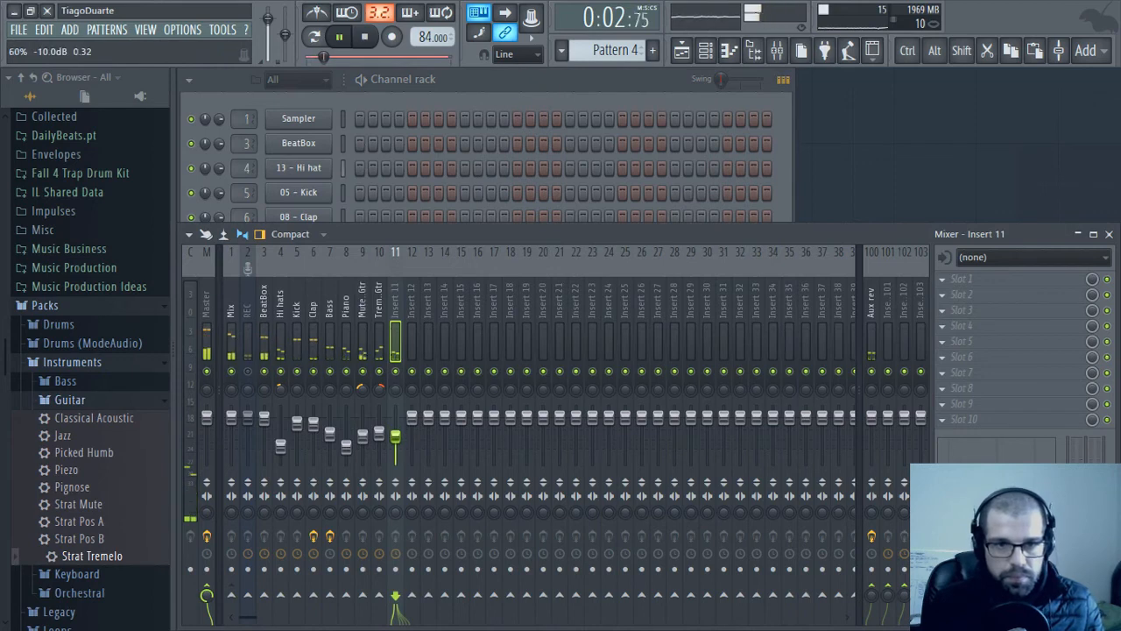
Rename mixer Insert 11 as Violins and route it only to the Mix track
{"action": "double_click", "coordinate": [391, 299]}
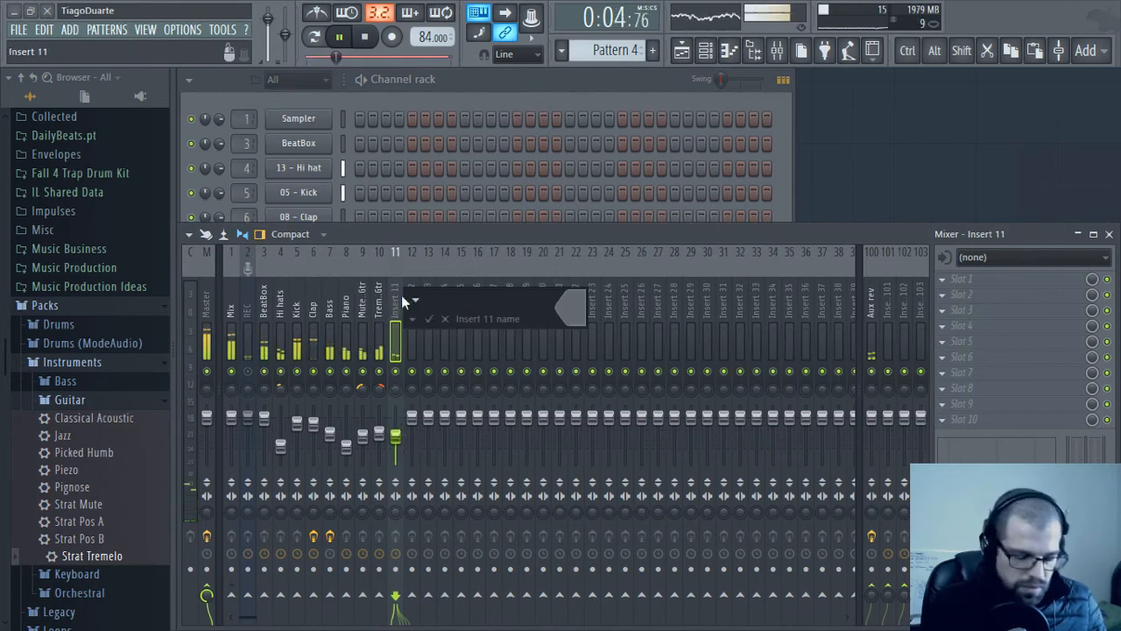
{"action": "type", "text": "Violins"}
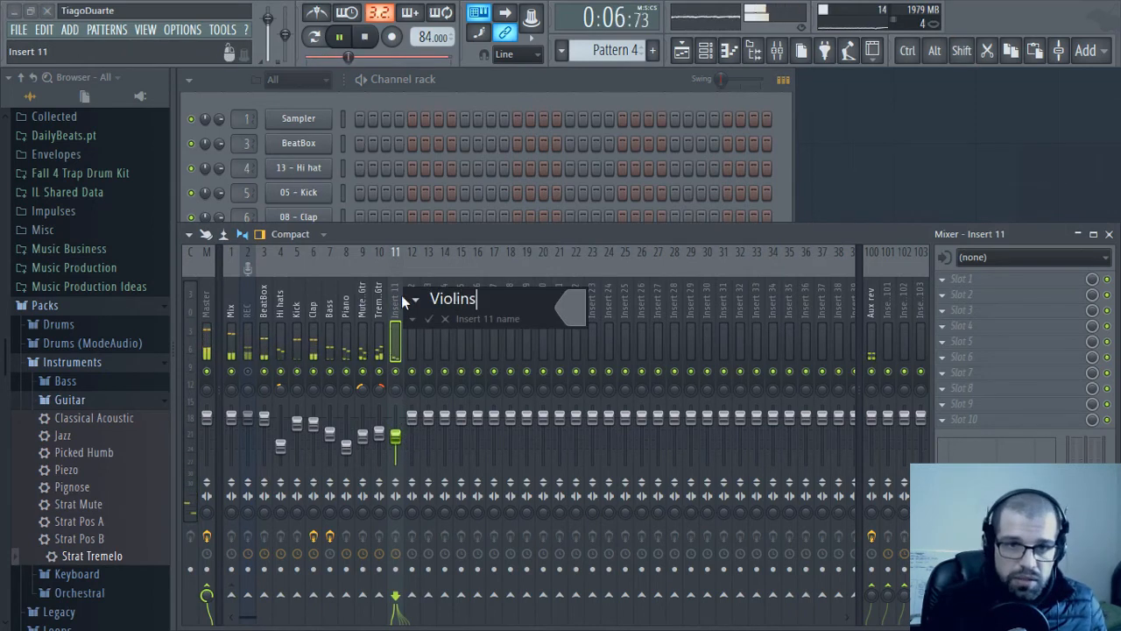
{"action": "key", "text": "Return"}
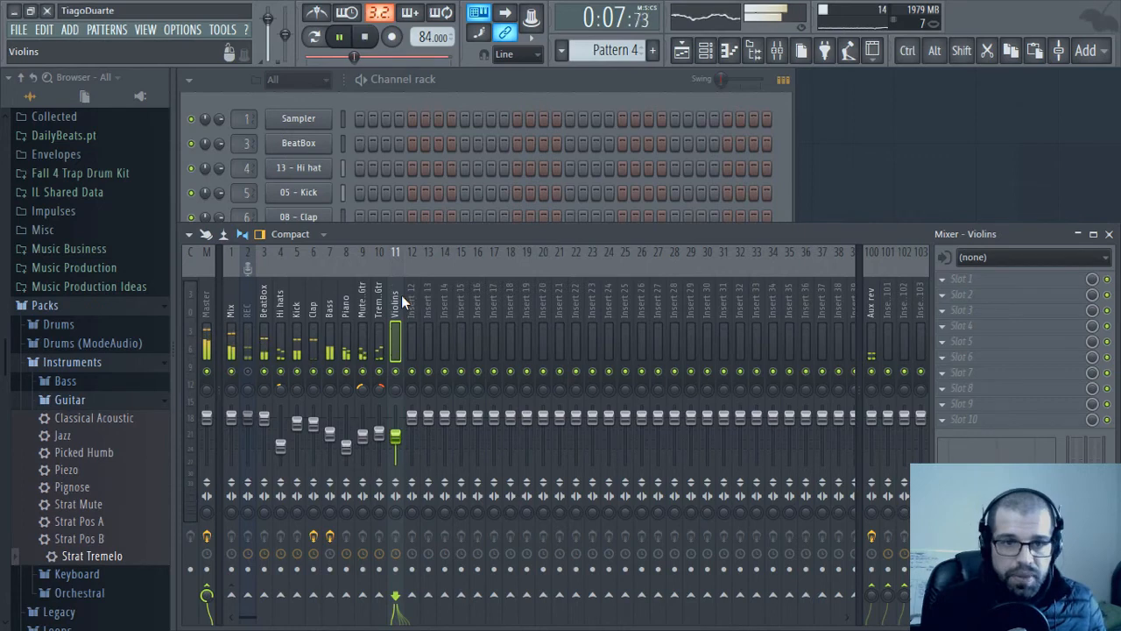
{"action": "right_click", "coordinate": [230, 596]}
{"action": "left_click", "coordinate": [268, 570]}
Open the strings channel in the piano roll and draw a G5 note spanning bars 1 and 2
{"action": "left_click", "coordinate": [463, 83]}
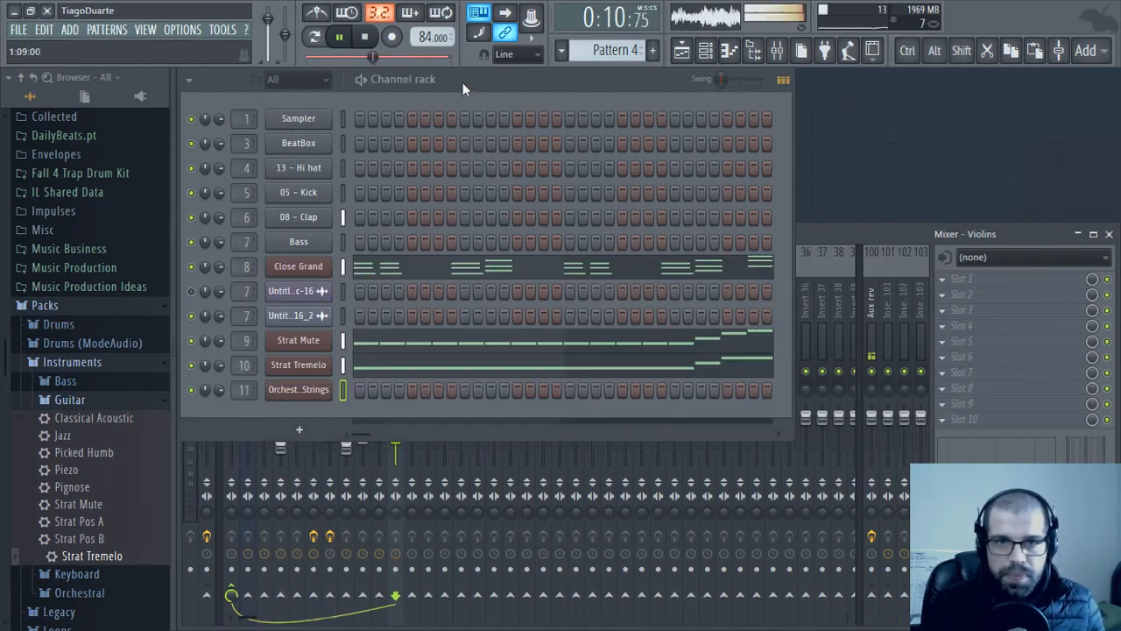
{"action": "right_click", "coordinate": [324, 391]}
{"action": "left_click", "coordinate": [376, 391]}
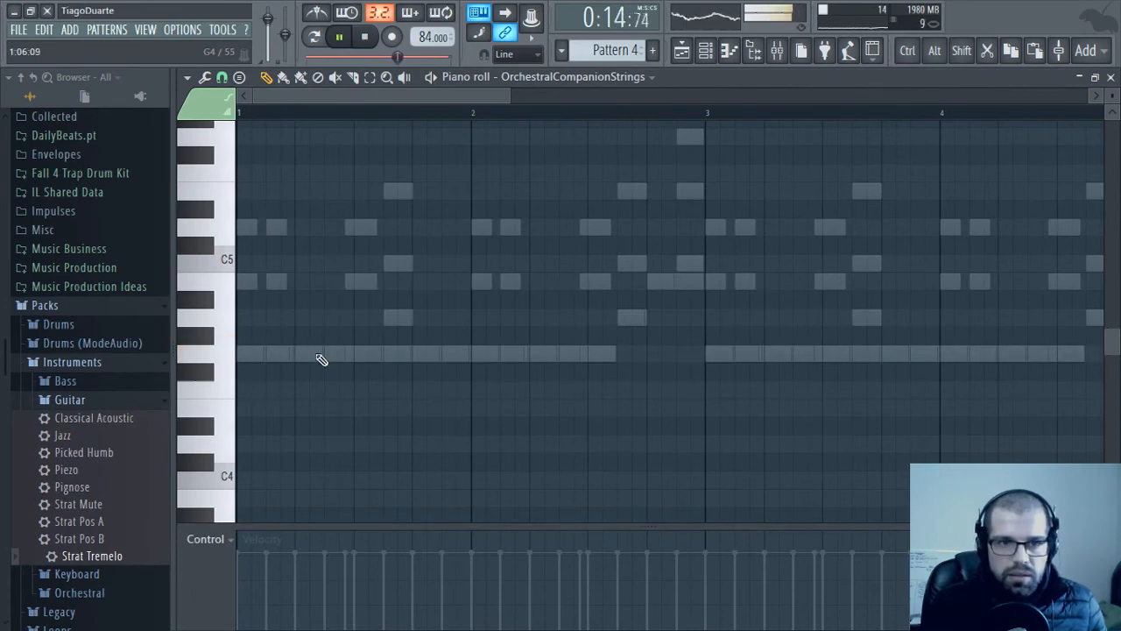
{"action": "scroll", "coordinate": [321, 359], "scroll_direction": "up", "scroll_amount": 5}
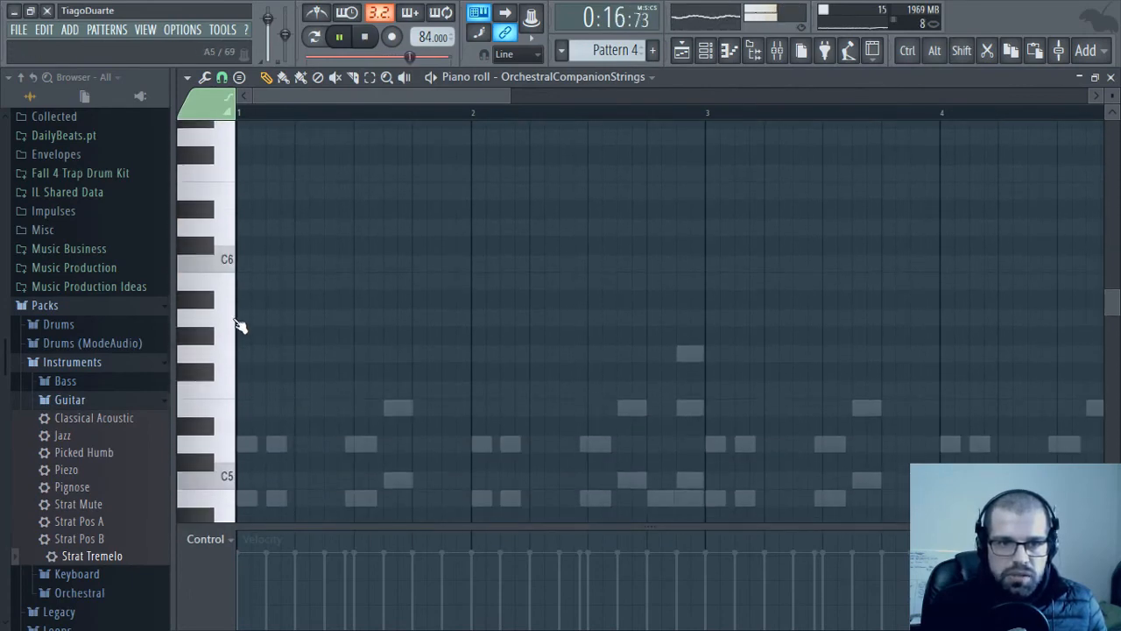
{"action": "left_click", "coordinate": [252, 354]}
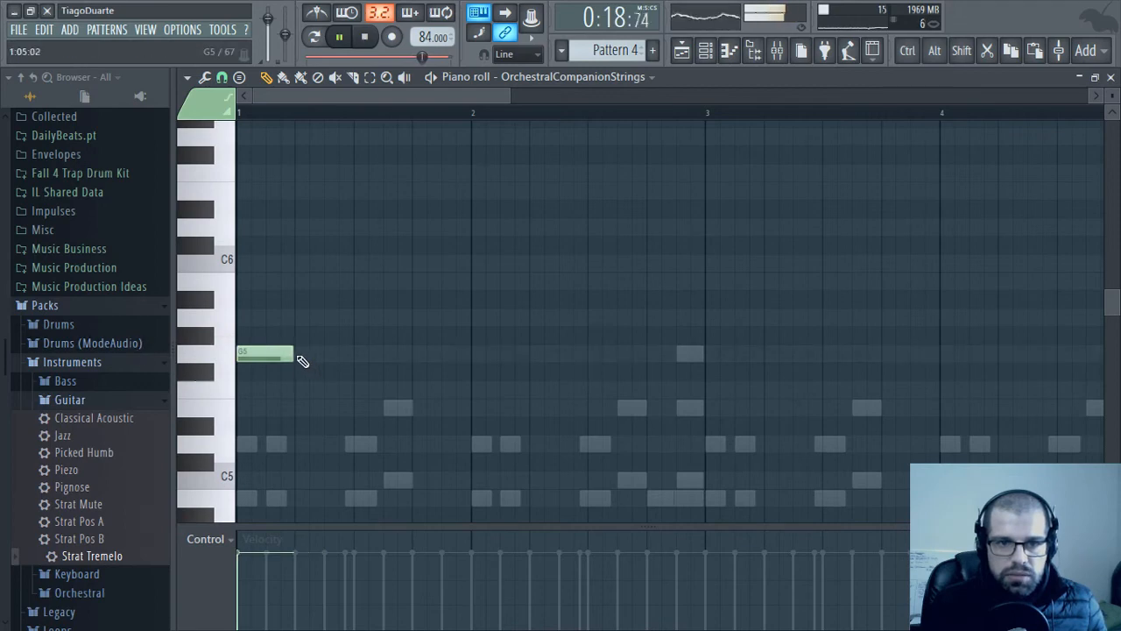
{"action": "left_click_drag", "start_coordinate": [294, 355], "coordinate": [684, 360]}
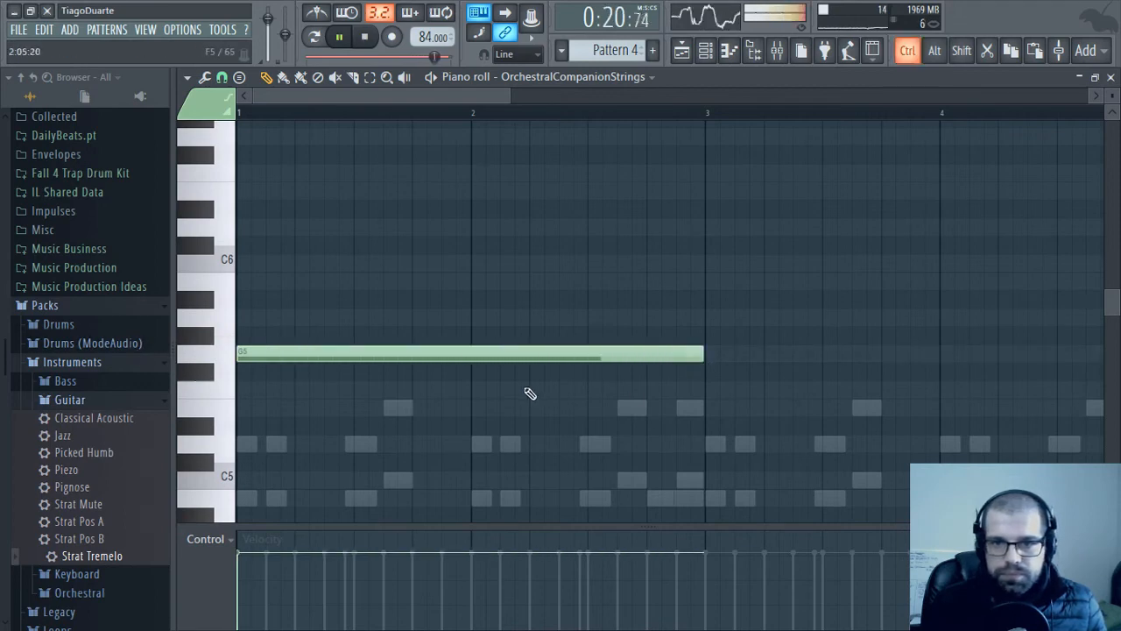
Shorten the G5 note to bar 1, add a one-bar A5 note in bar 2 and stop playback
{"action": "scroll", "coordinate": [530, 393], "scroll_direction": "down", "scroll_amount": 5}
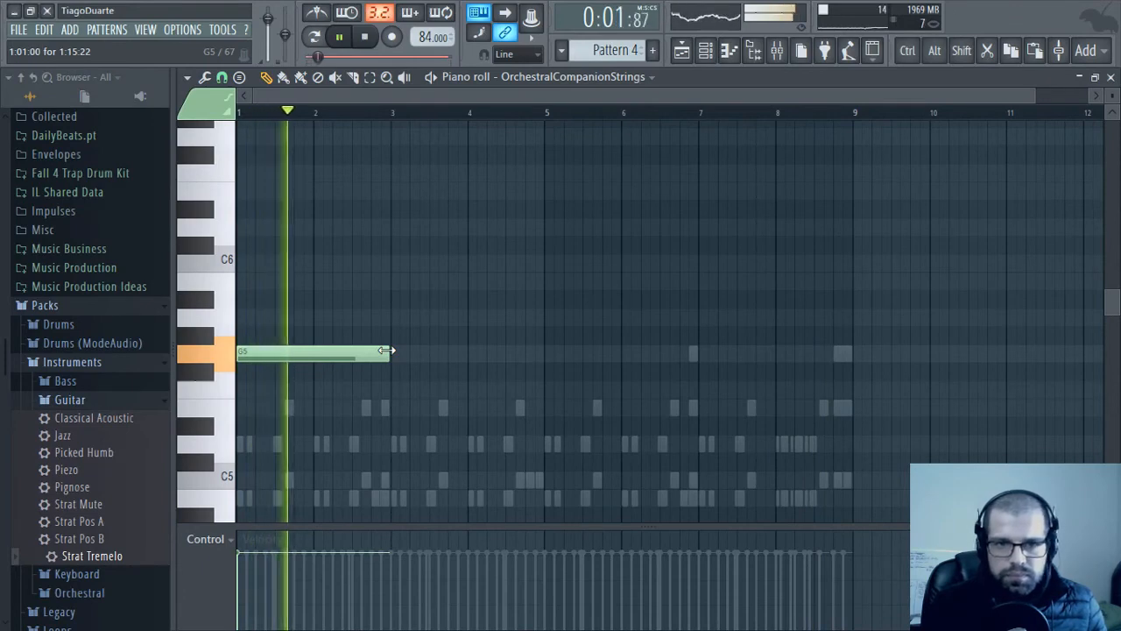
{"action": "left_click_drag", "start_coordinate": [386, 351], "coordinate": [312, 355]}
{"action": "key", "text": "space"}
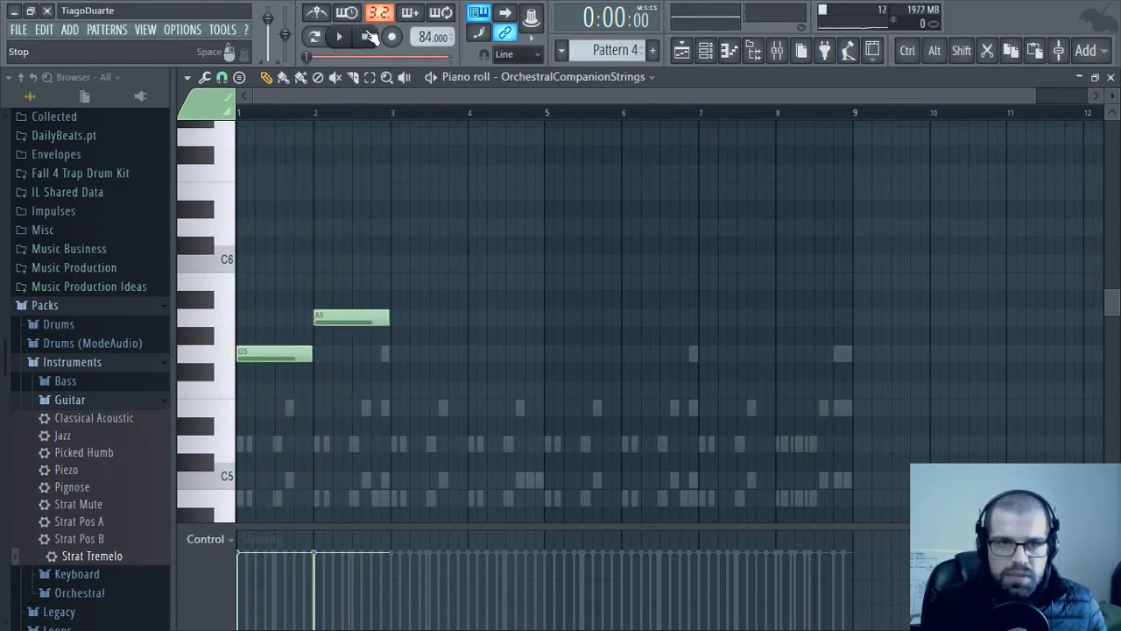
Add one-bar notes C6 in bar 3 and D6 in bar 4, and play back the violin line
{"action": "scroll", "coordinate": [261, 485], "scroll_direction": "up", "scroll_amount": 4}
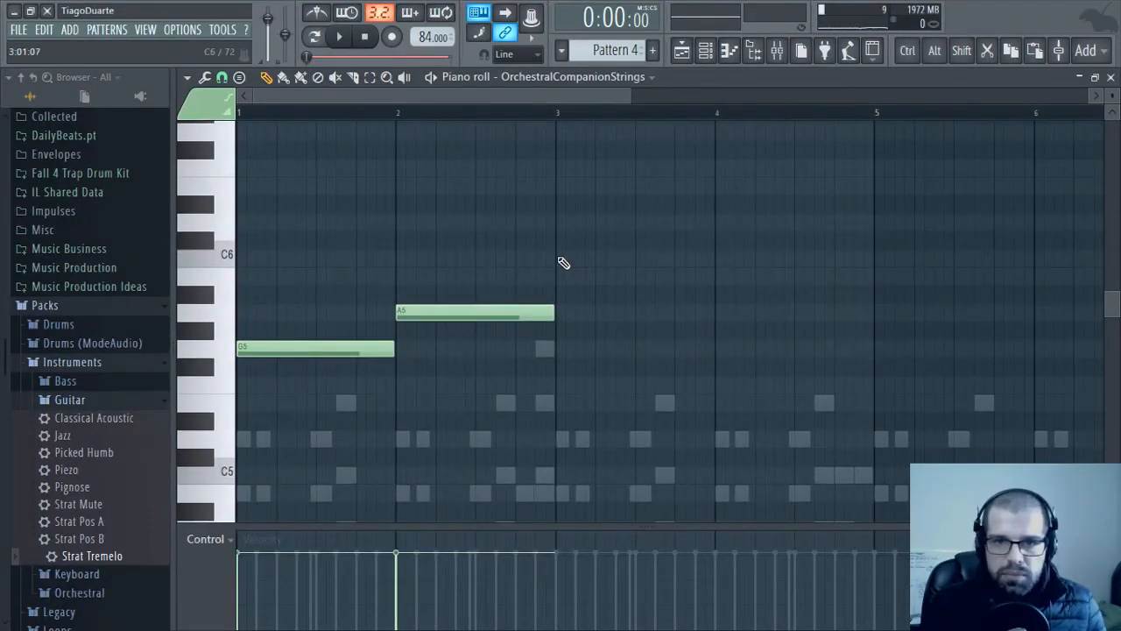
{"action": "left_click", "coordinate": [561, 258]}
{"action": "left_click", "coordinate": [727, 224]}
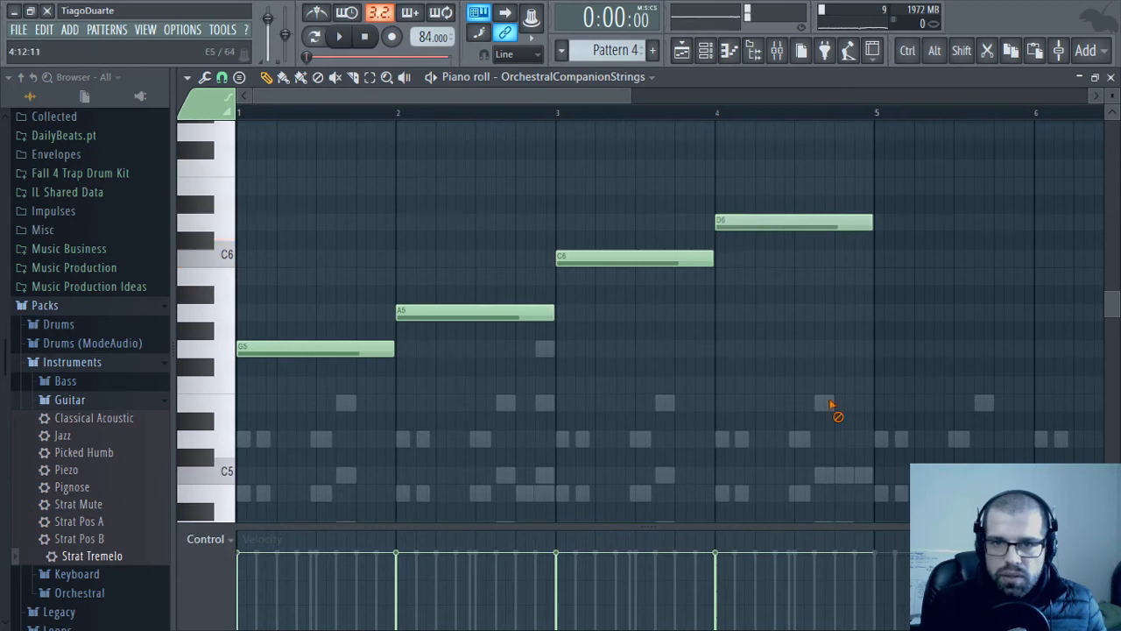
{"action": "key", "text": "space"}
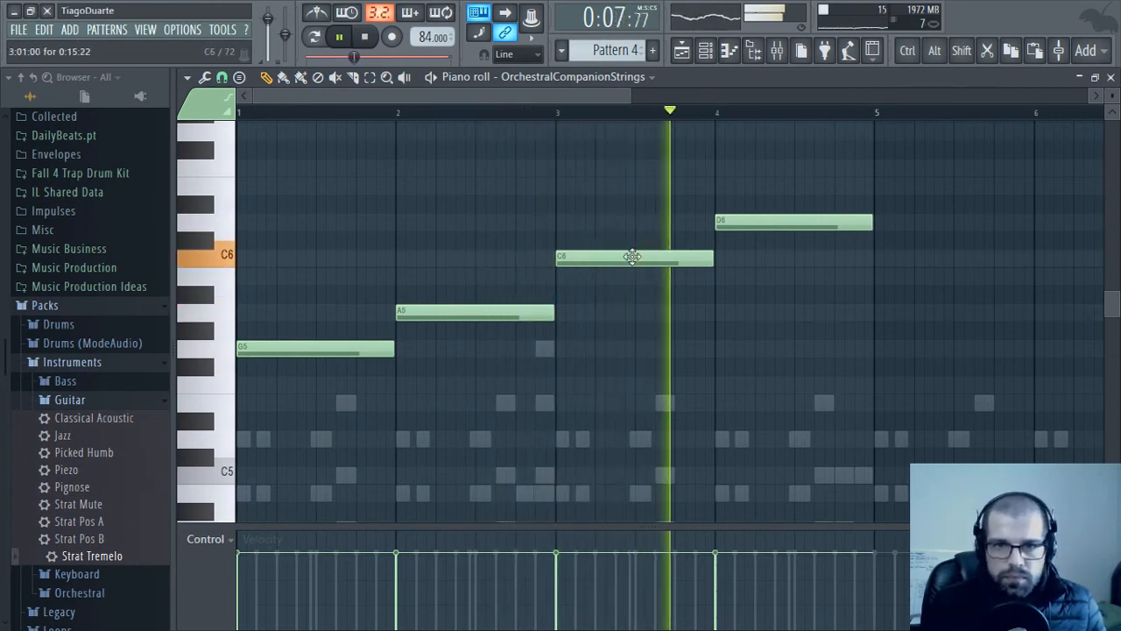
Lower the bar 3 violin note to B5 and duplicate the four-note line into bars 5 to 8
{"action": "left_click_drag", "start_coordinate": [632, 256], "coordinate": [633, 291]}
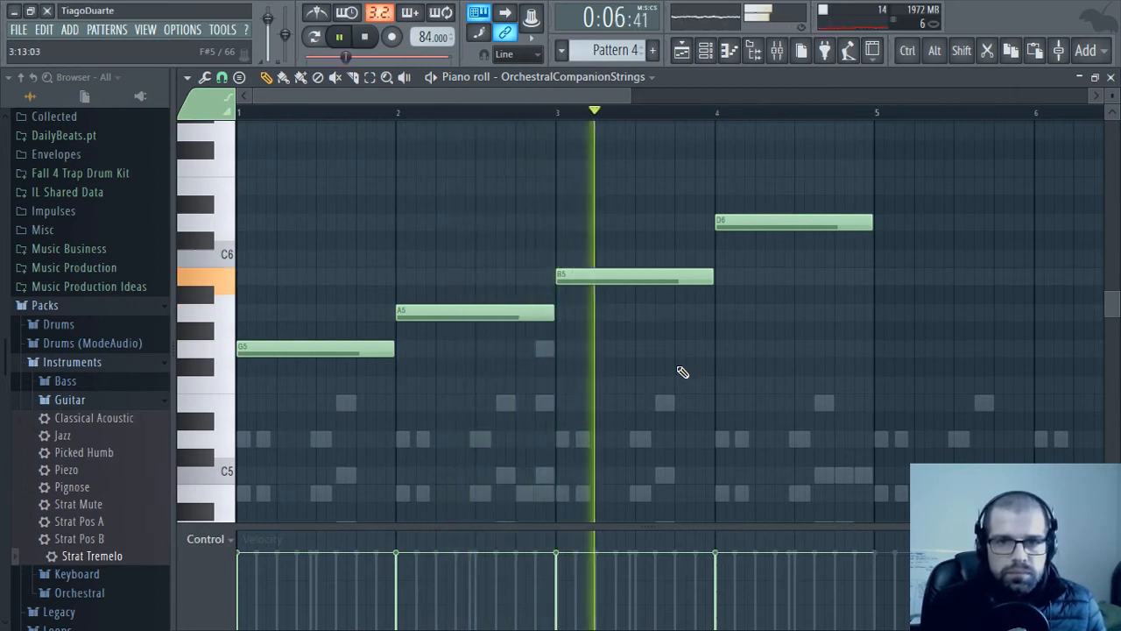
{"action": "left_click_drag", "start_coordinate": [897, 161], "coordinate": [261, 372]}
{"action": "key", "text": "ctrl+b"}
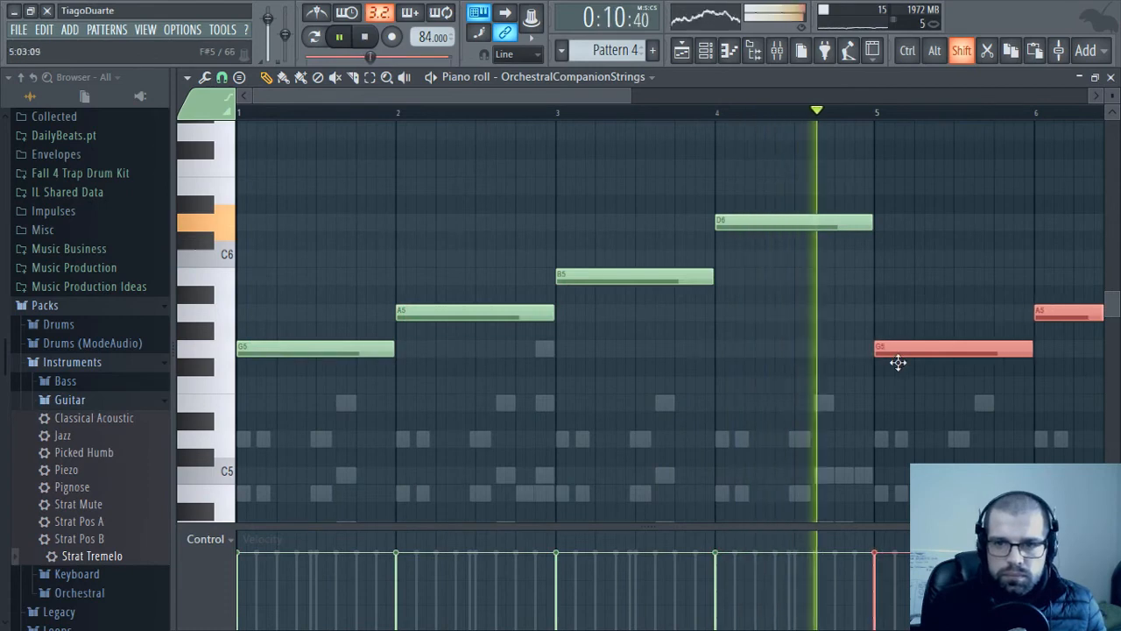
{"action": "left_click", "coordinate": [977, 287], "text": "ctrl"}
{"action": "left_click_drag", "start_coordinate": [977, 288], "coordinate": [464, 286]}
{"action": "scroll", "coordinate": [779, 338], "scroll_direction": "down", "scroll_amount": 3}
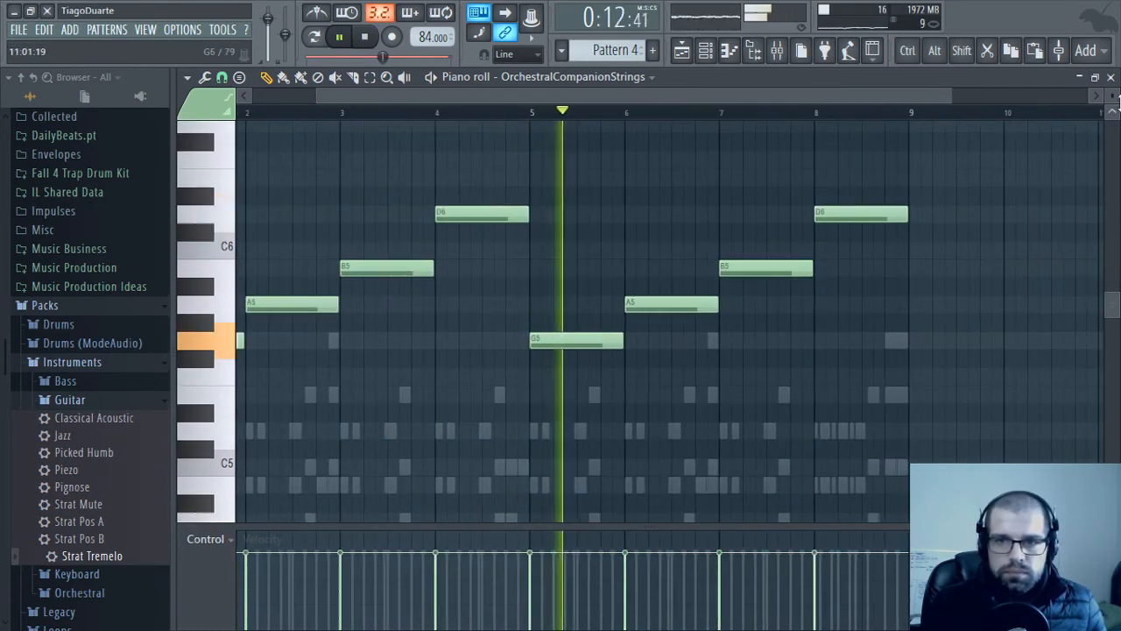
{"action": "left_click", "coordinate": [1110, 78]}
{"action": "left_click", "coordinate": [842, 238]}
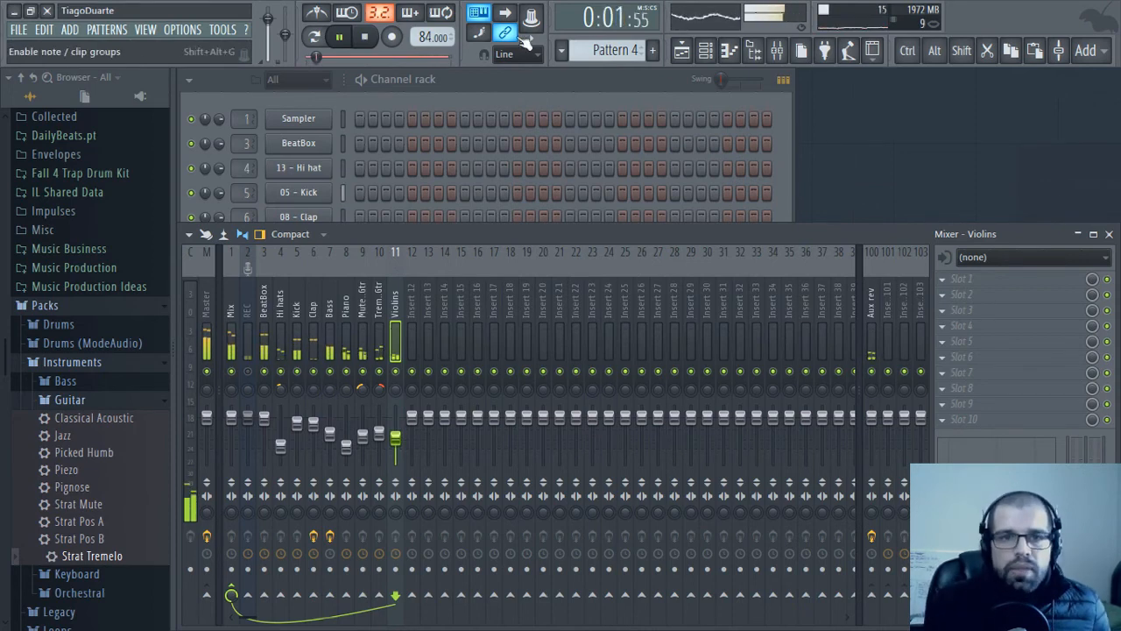
Rename the Close Grand channel as Piano and the Strat Mute channel as Muted Gtr
{"action": "left_click", "coordinate": [487, 81]}
{"action": "middle_click", "coordinate": [309, 266]}
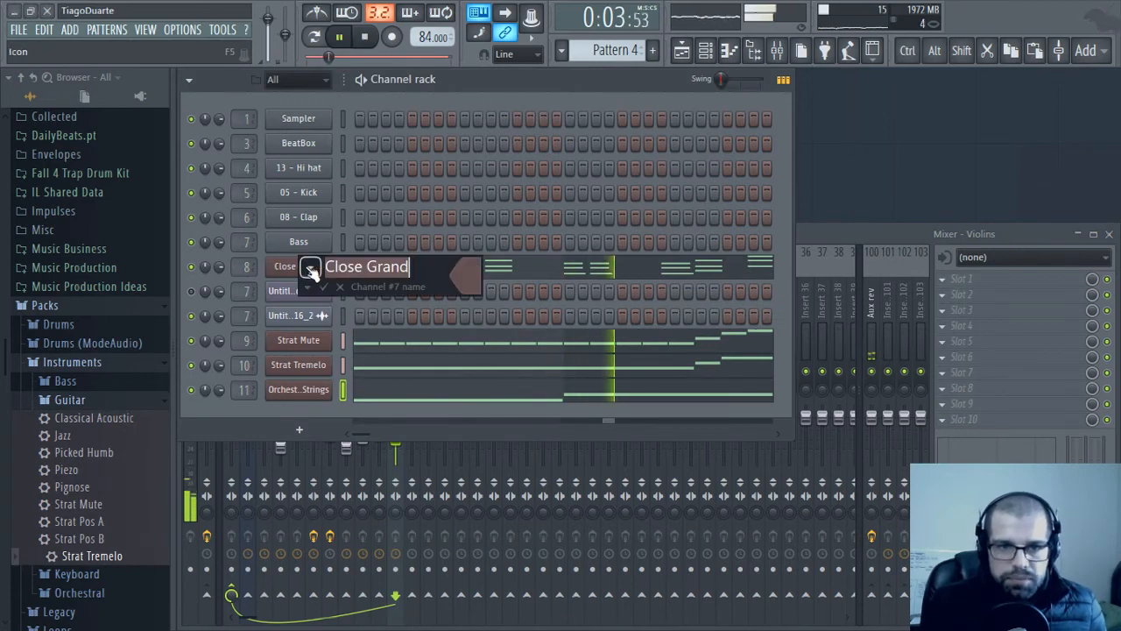
{"action": "type", "text": "Piano"}
{"action": "key", "text": "Return"}
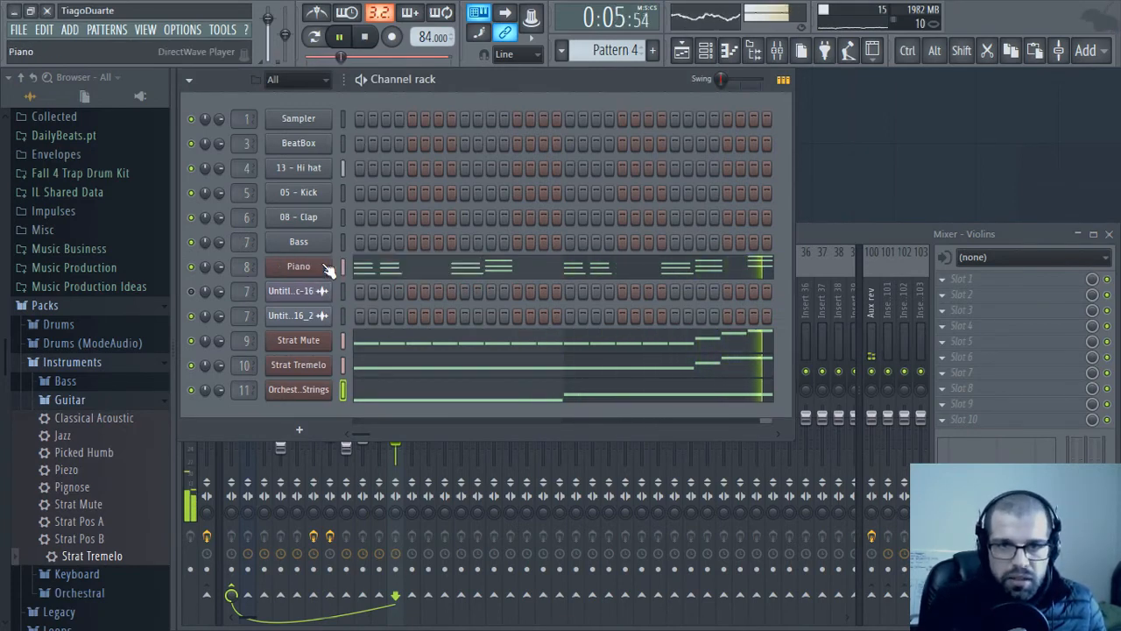
{"action": "middle_click", "coordinate": [291, 341]}
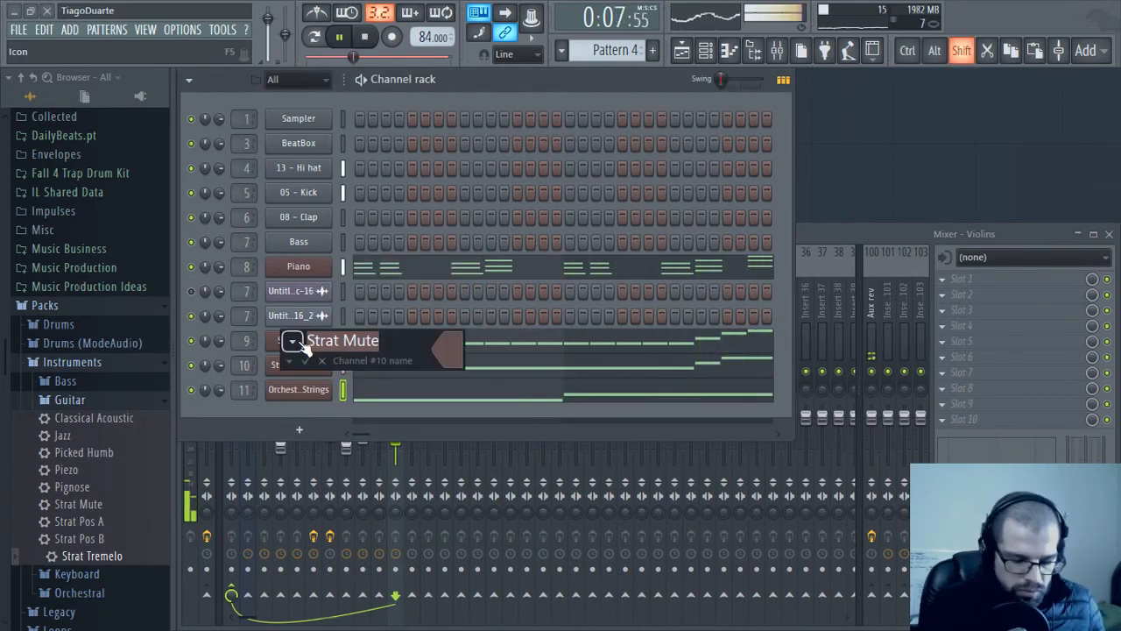
{"action": "type", "text": "Muted Gtr"}
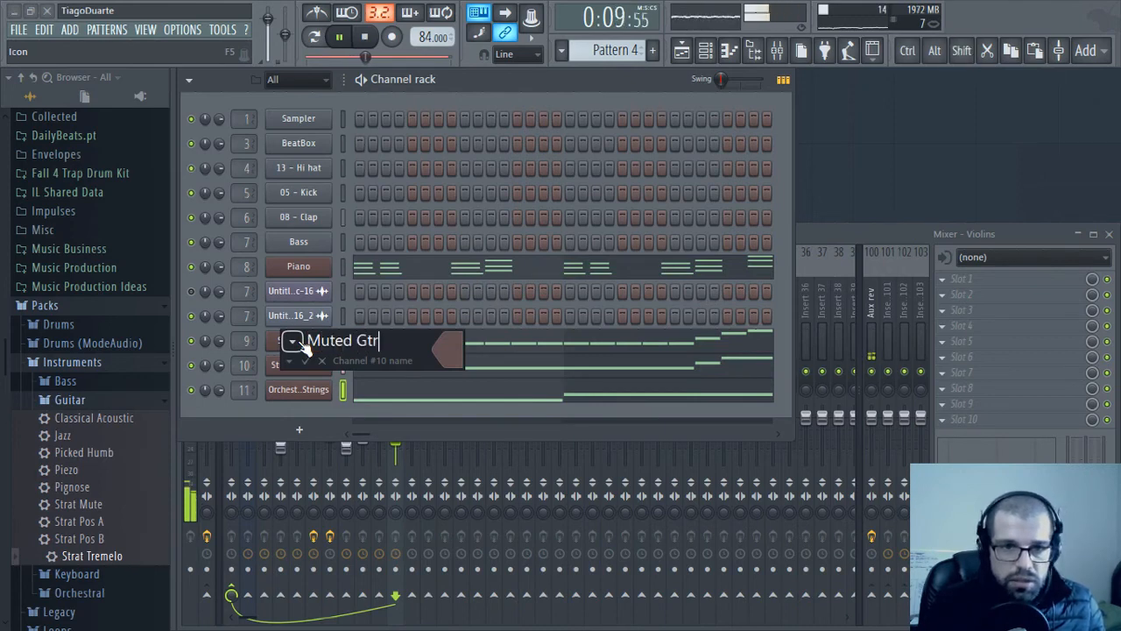
{"action": "key", "text": "Return"}
Rename the Strat Tremelo channel as Tremolo Gtr and the orchestral strings channel as Violins
{"action": "middle_click", "coordinate": [293, 366]}
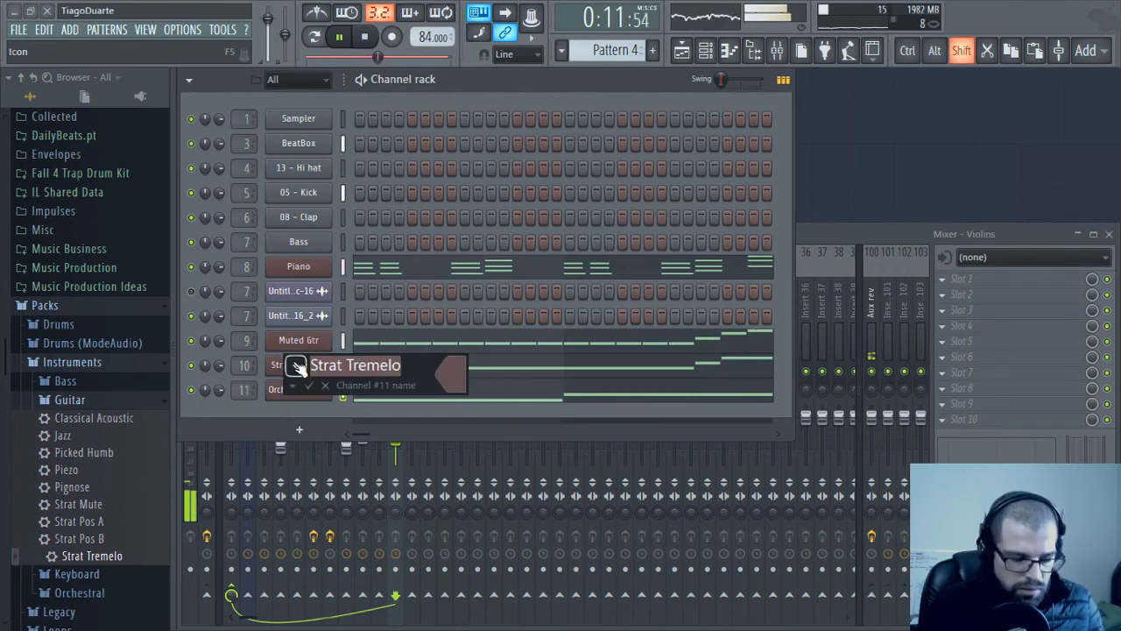
{"action": "type", "text": "Tremolo Gtr"}
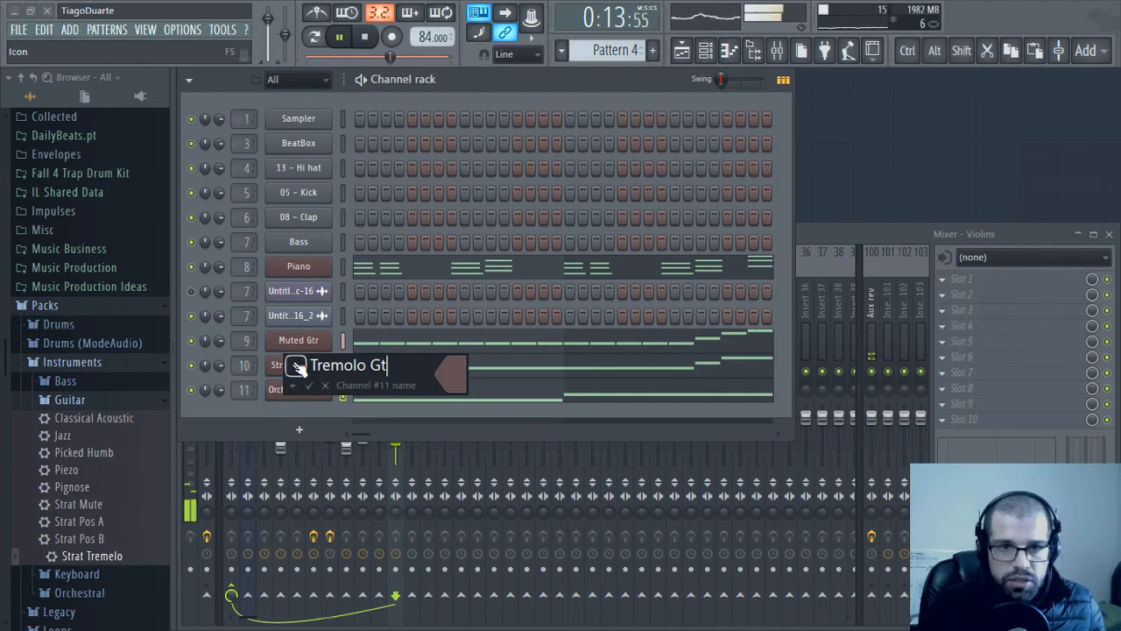
{"action": "key", "text": "Return"}
{"action": "middle_click", "coordinate": [292, 390]}
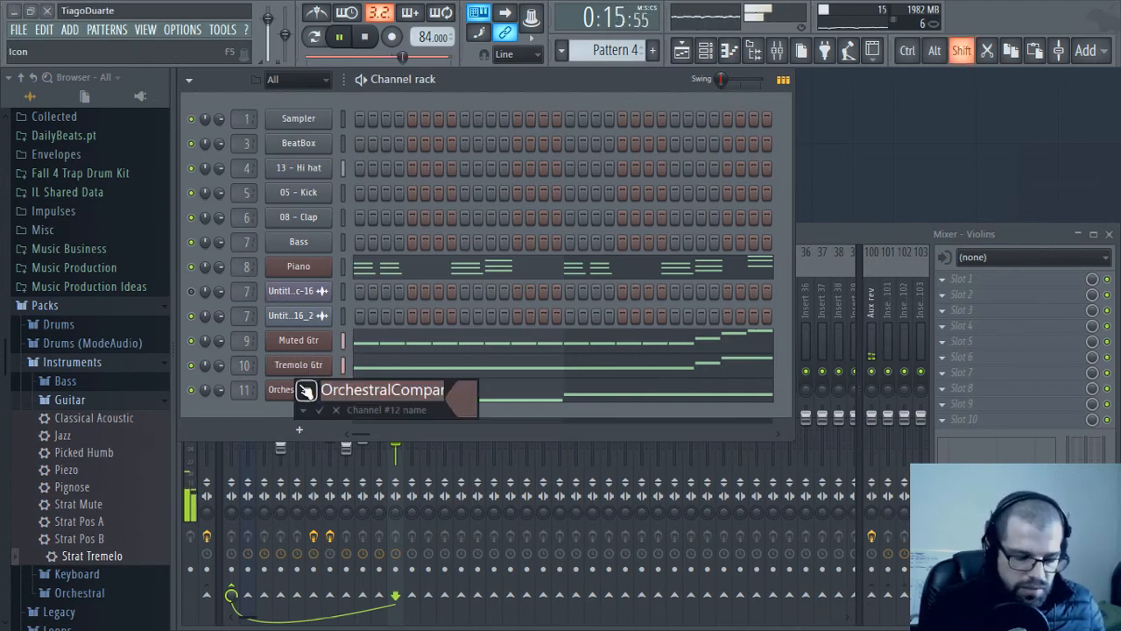
{"action": "type", "text": "Violins"}
{"action": "key", "text": "Return"}
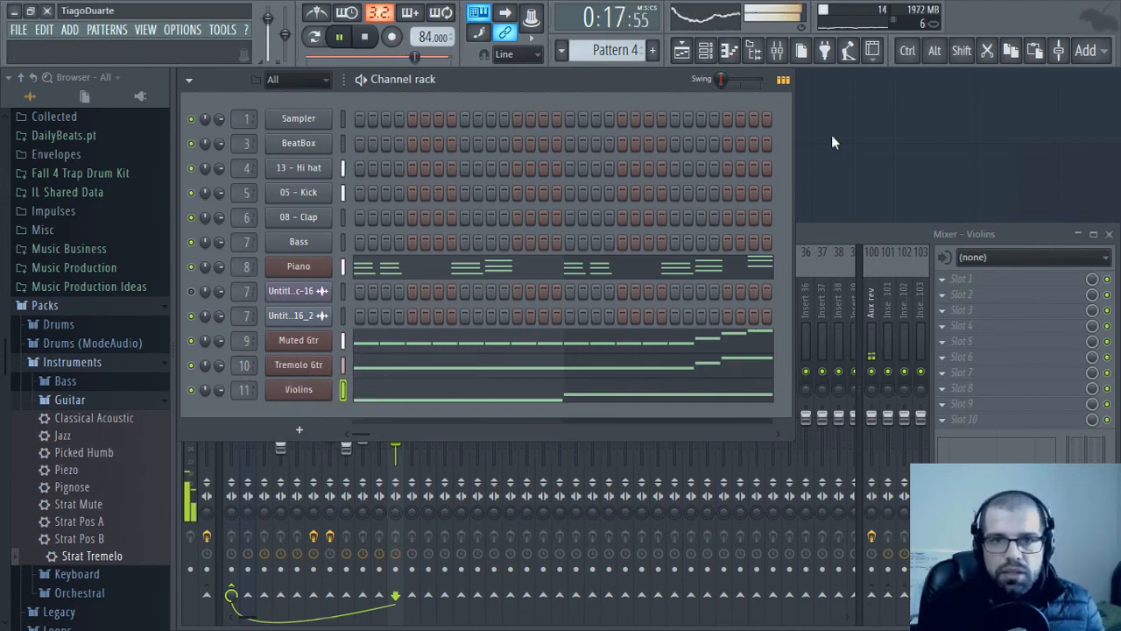
Split Pattern 4 by channel and move the Piano, Muted Gtr and Tremolo Gtr clips to playlist Tracks 7, 8 and 9
{"action": "left_click", "coordinate": [615, 50]}
{"action": "left_click", "coordinate": [640, 62]}
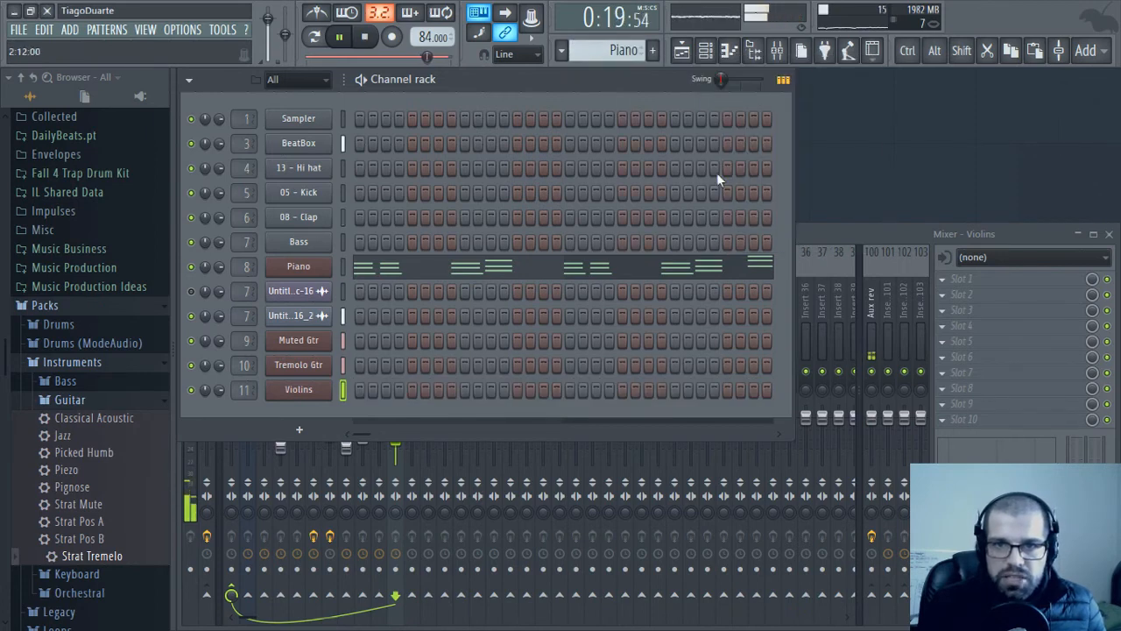
{"action": "left_click", "coordinate": [681, 50]}
{"action": "left_click_drag", "start_coordinate": [343, 333], "coordinate": [301, 302]}
{"action": "scroll", "coordinate": [245, 251], "scroll_direction": "down", "scroll_amount": 1}
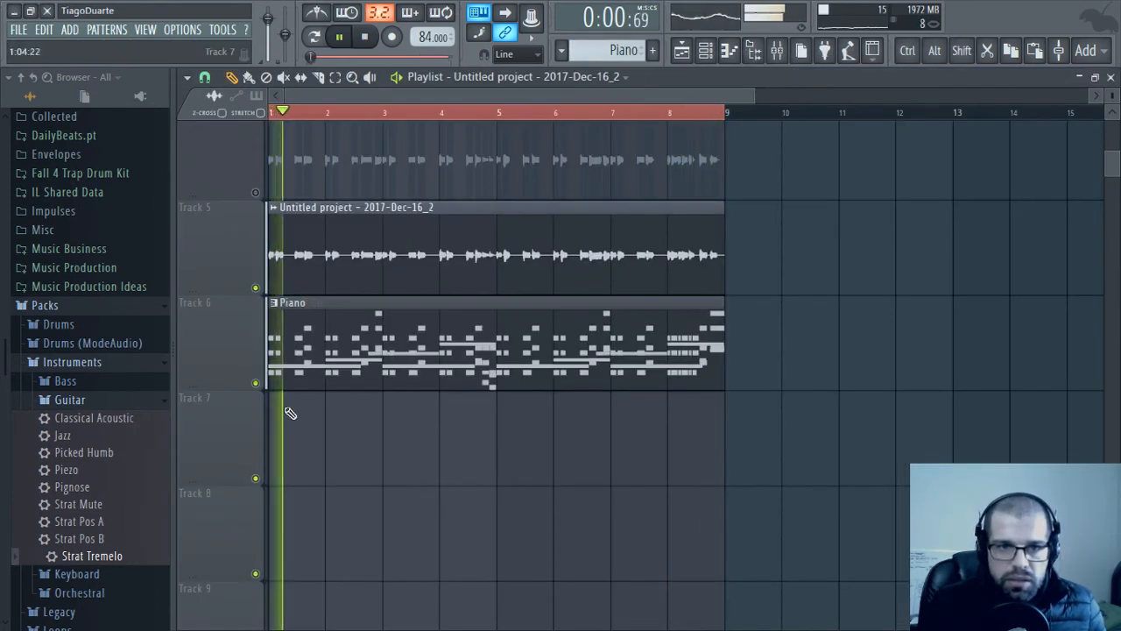
{"action": "left_click_drag", "start_coordinate": [312, 340], "coordinate": [323, 443]}
{"action": "left_click", "coordinate": [358, 317]}
{"action": "left_click_drag", "start_coordinate": [357, 317], "coordinate": [300, 548]}
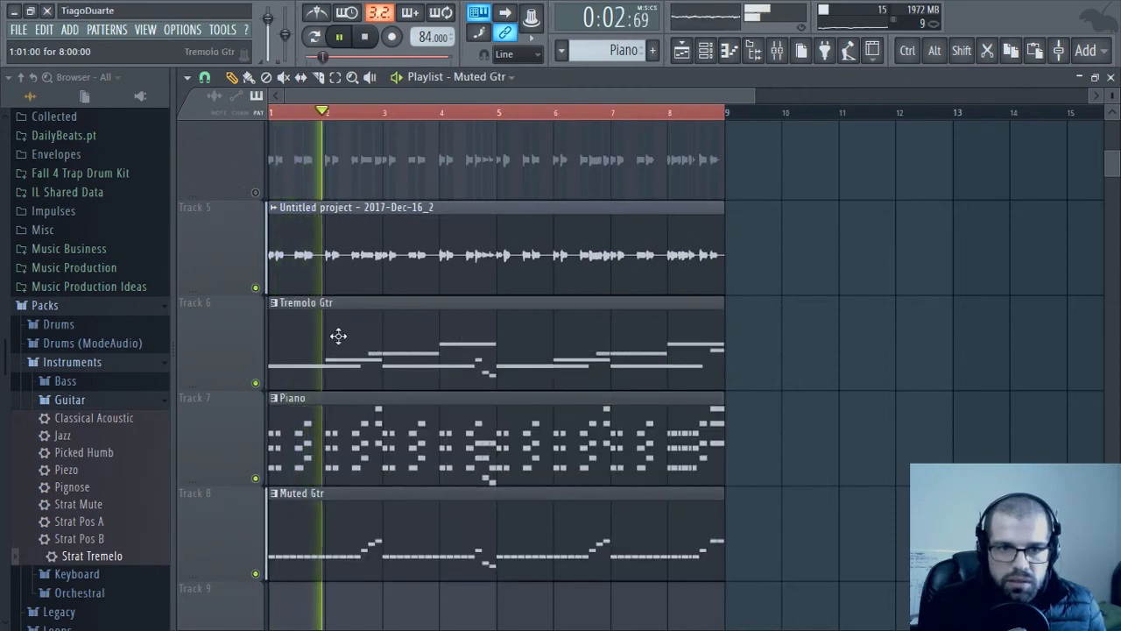
{"action": "left_click_drag", "start_coordinate": [338, 335], "coordinate": [315, 619]}
{"action": "scroll", "coordinate": [406, 390], "scroll_direction": "down", "scroll_amount": 2}
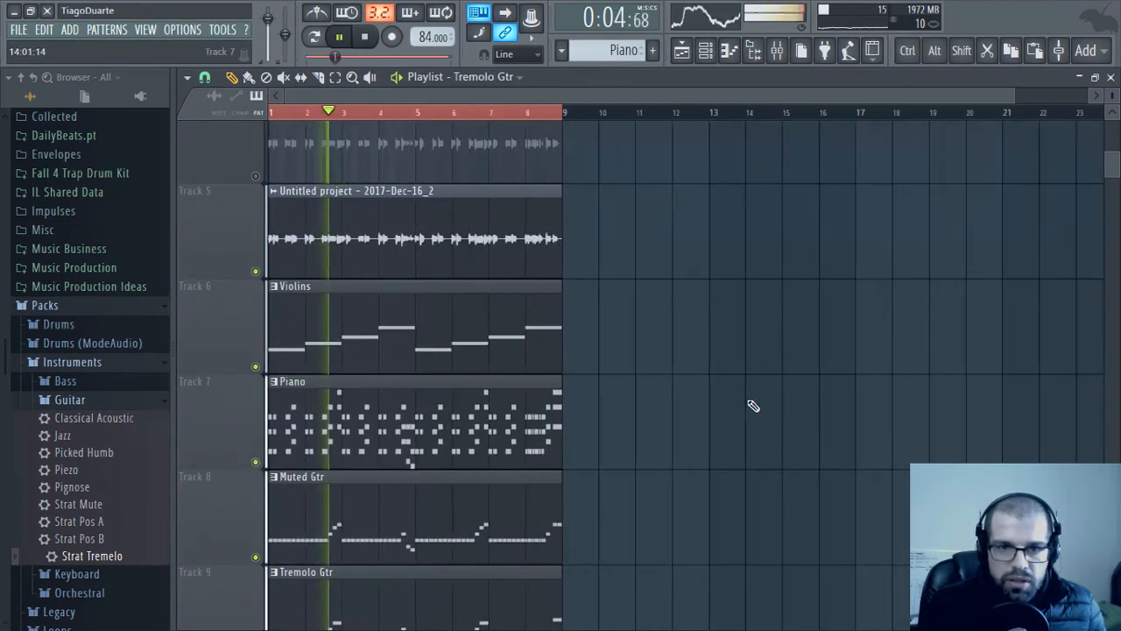
{"action": "right_click", "coordinate": [706, 394], "text": "ctrl"}
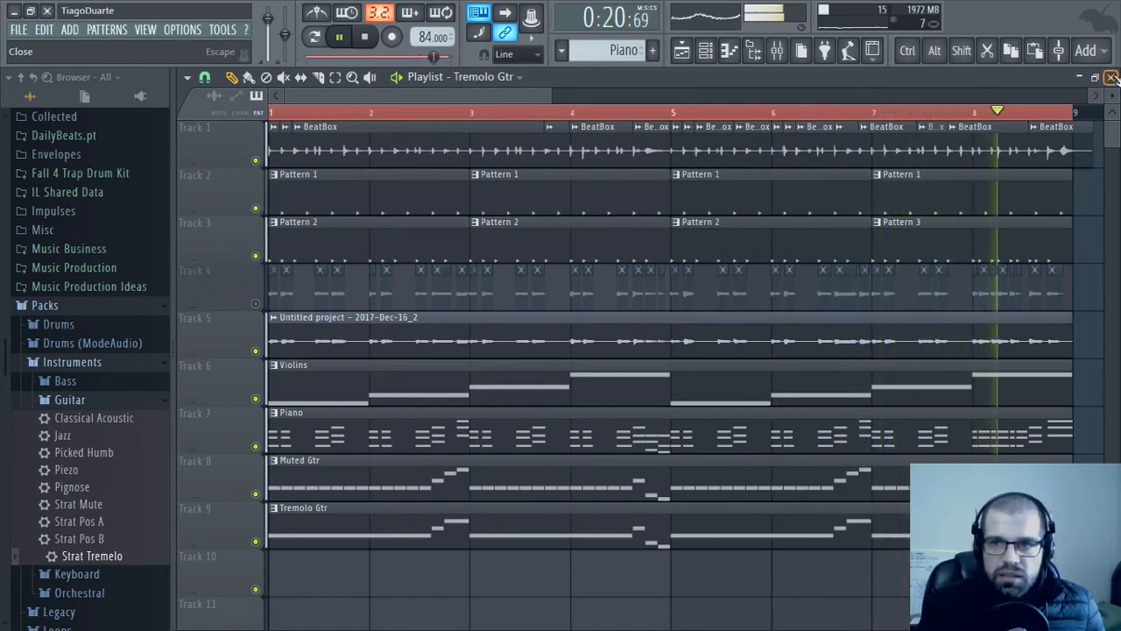
Solo the BeatBox mixer track and load Fruity Limiter in its first effect slot
{"action": "key", "text": "F5"}
{"action": "key", "text": "F9"}
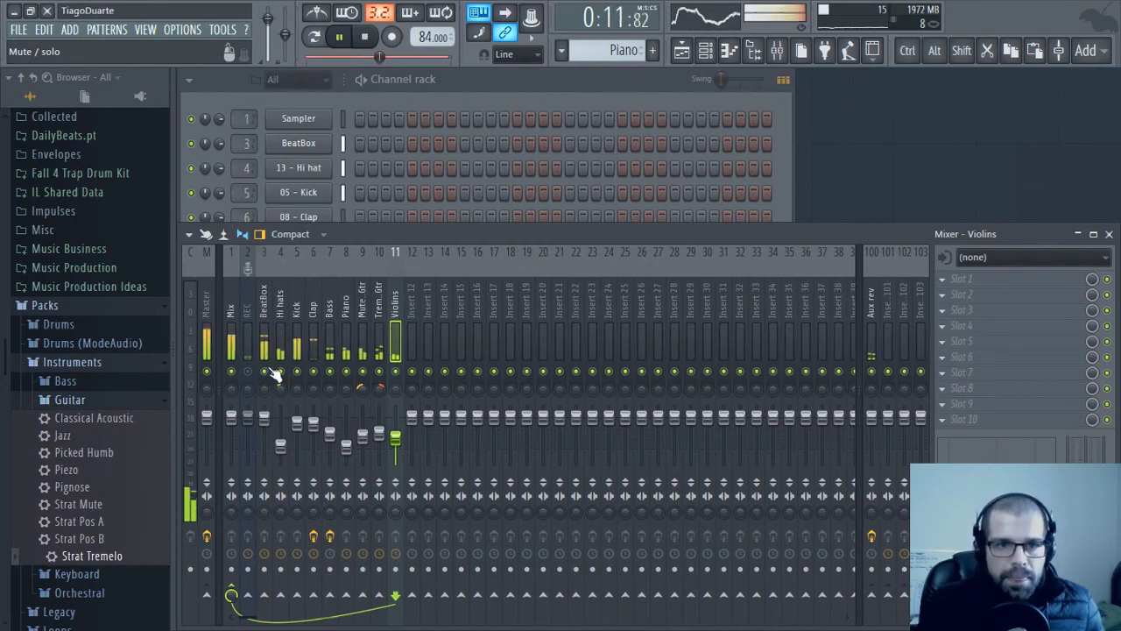
{"action": "left_click", "coordinate": [265, 313]}
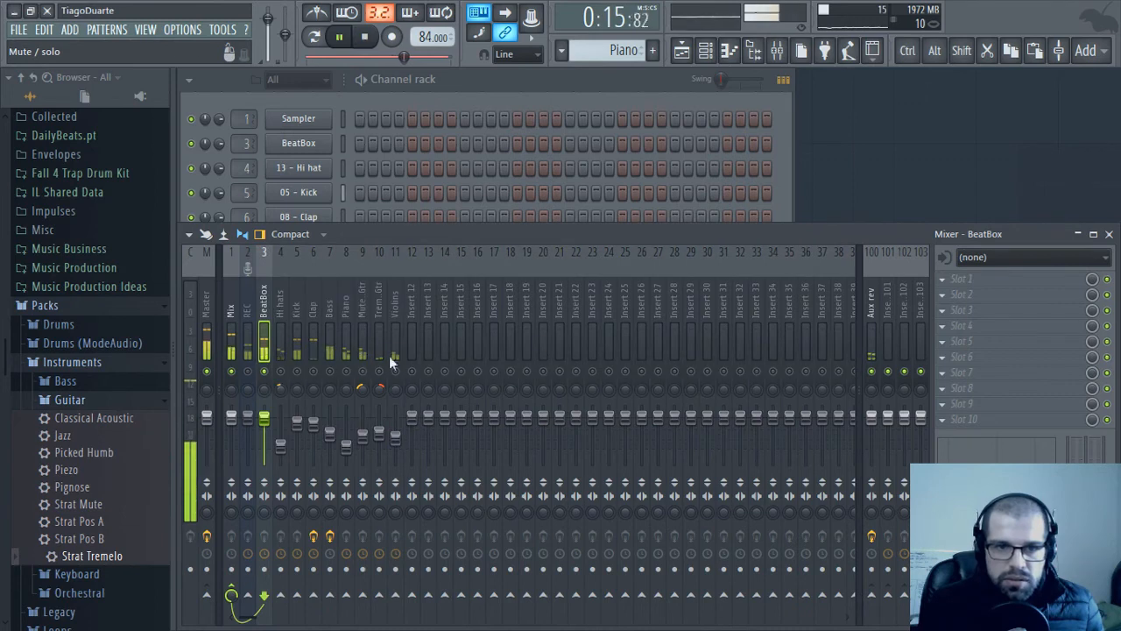
{"action": "left_click", "coordinate": [972, 279]}
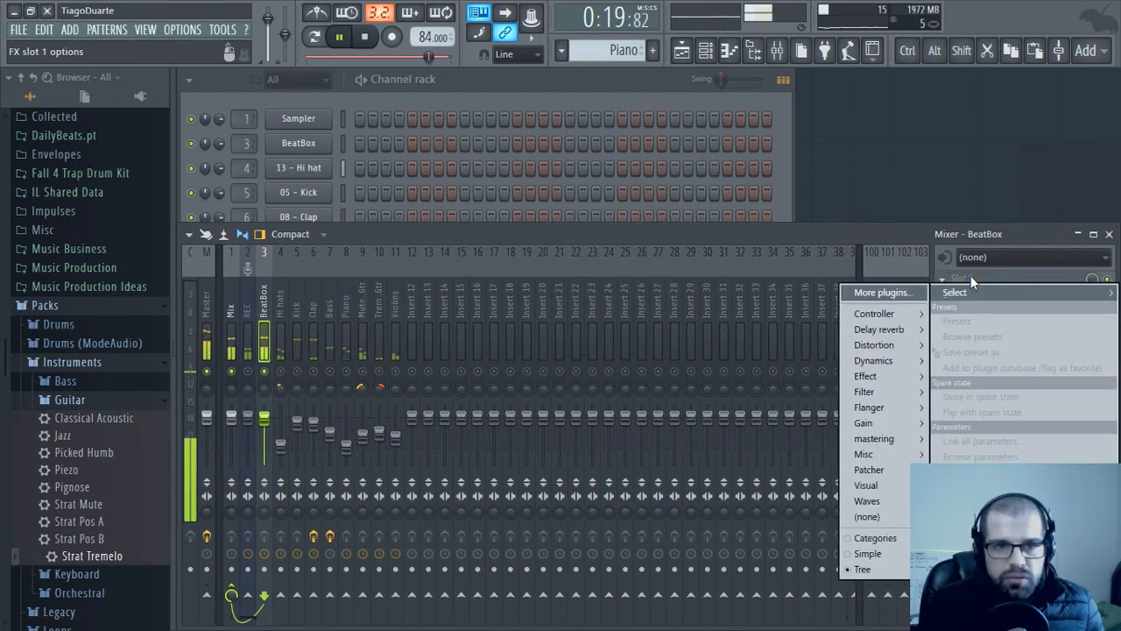
{"action": "mouse_move", "coordinate": [893, 361]}
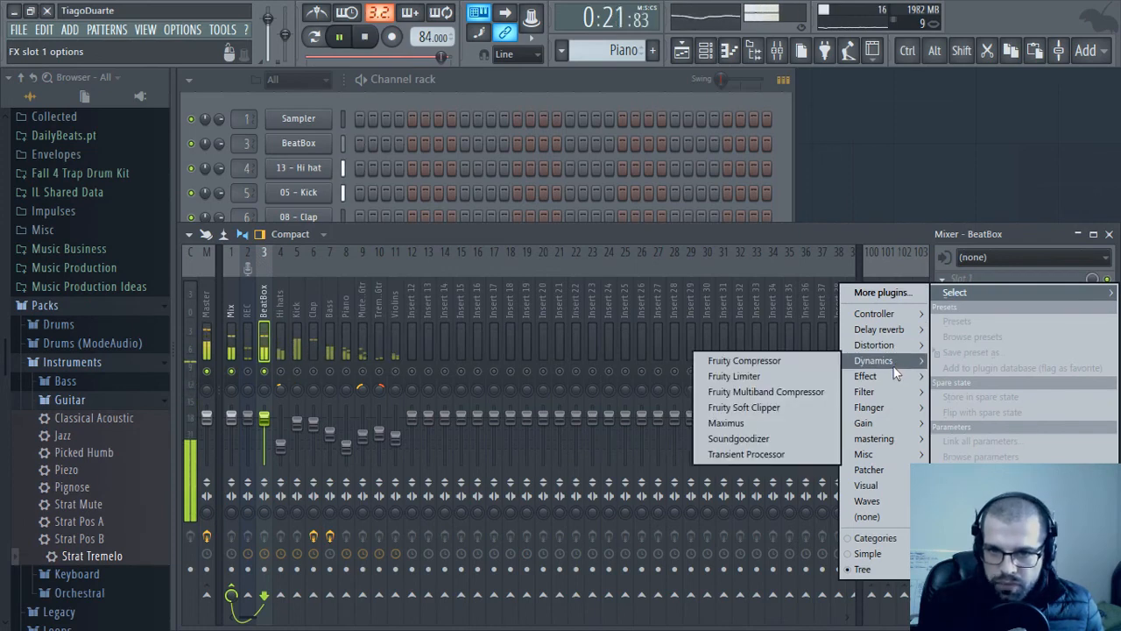
{"action": "left_click", "coordinate": [745, 377]}
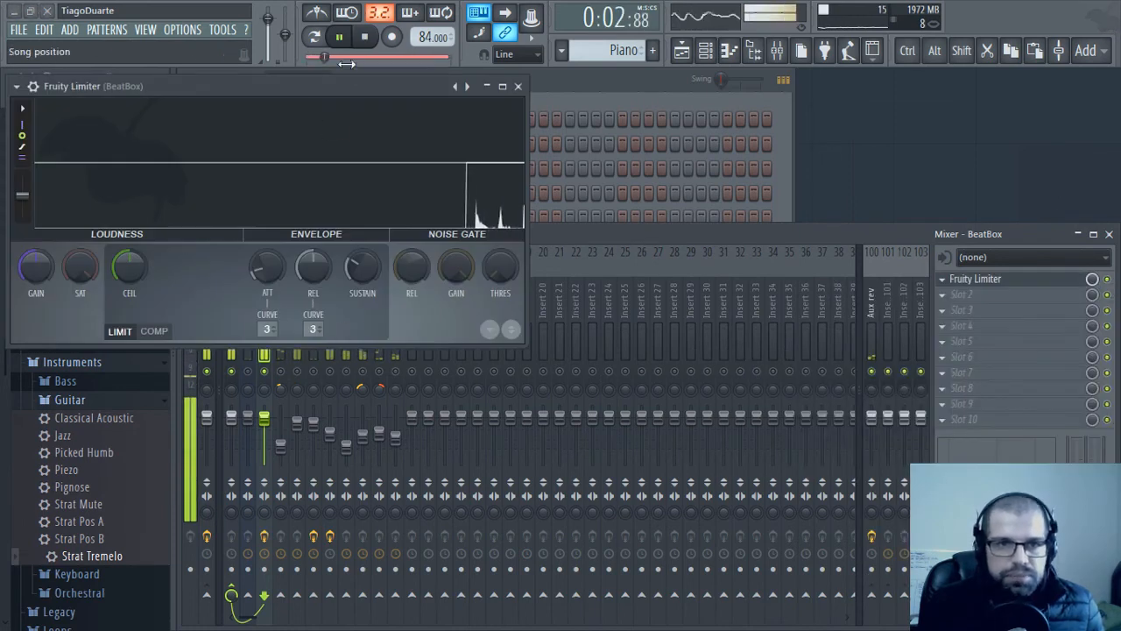
Compress the BeatBox track in Fruity Limiter's COMP mode with a lowered threshold, a higher ratio and slightly raised gain
{"action": "left_click_drag", "start_coordinate": [289, 81], "coordinate": [463, 54]}
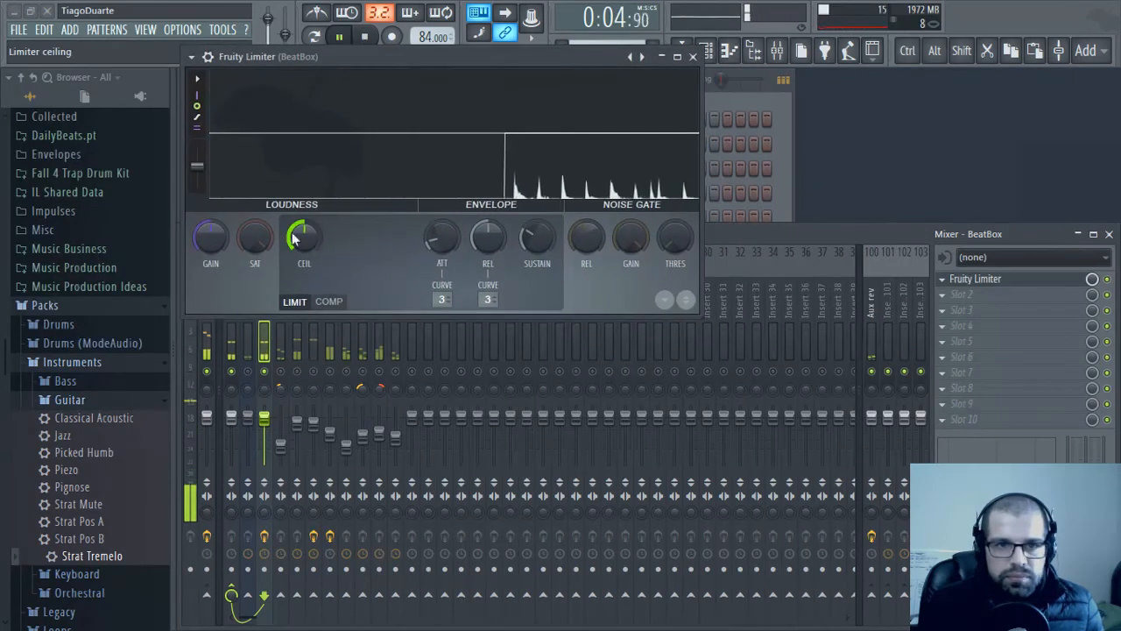
{"action": "left_click", "coordinate": [331, 302]}
{"action": "left_click_drag", "start_coordinate": [303, 238], "coordinate": [303, 291]}
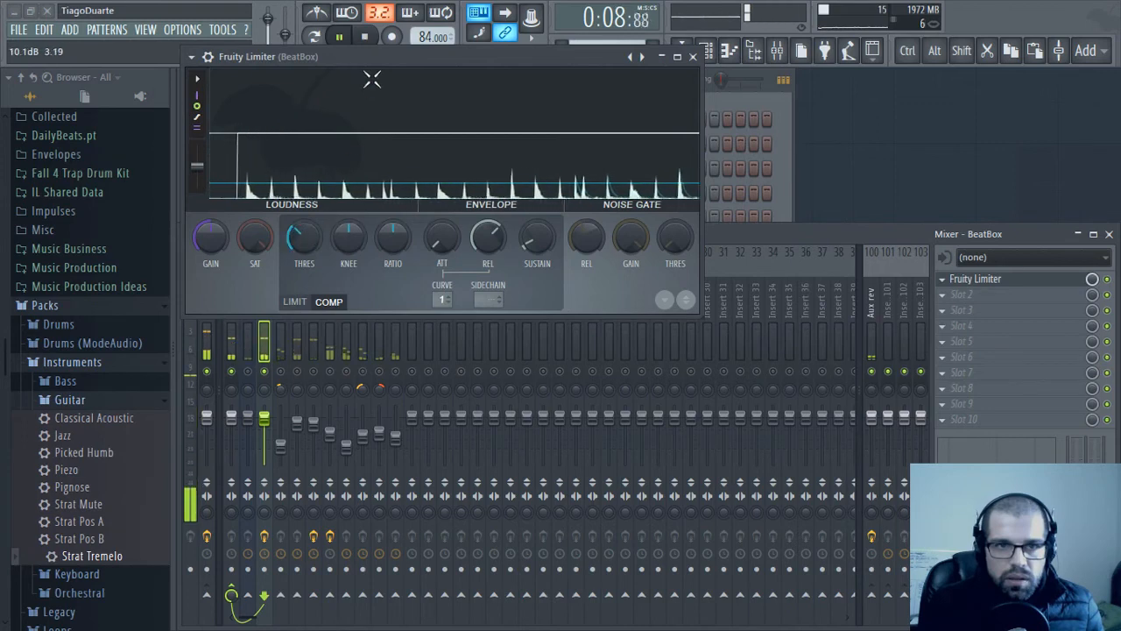
{"action": "left_click_drag", "start_coordinate": [376, 58], "coordinate": [384, 127]}
{"action": "left_click_drag", "start_coordinate": [399, 318], "coordinate": [400, 291]}
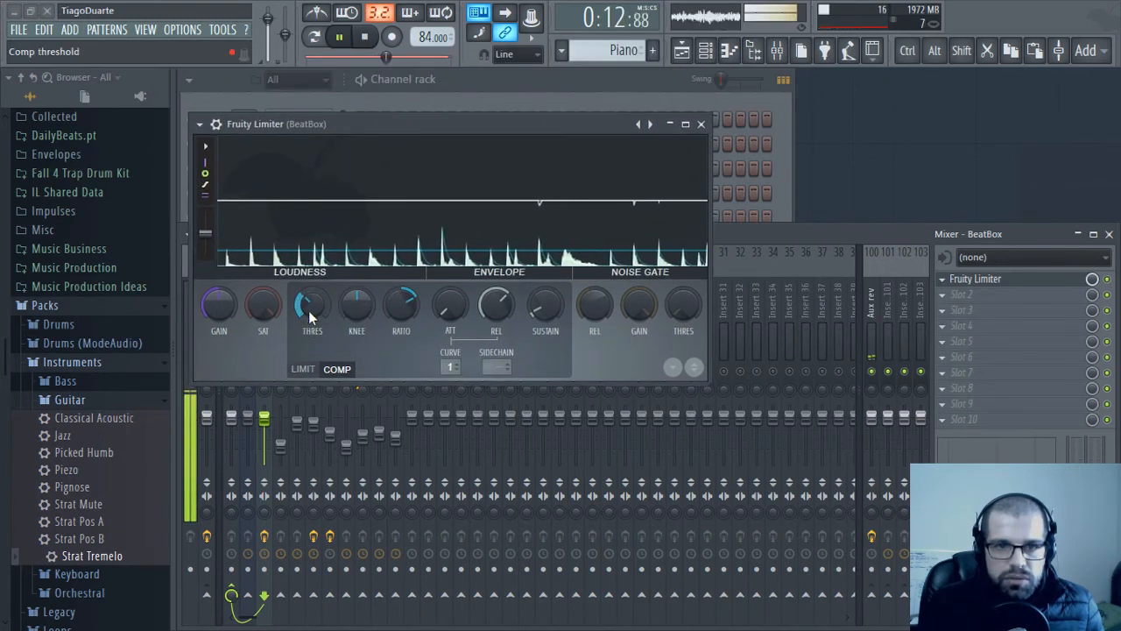
{"action": "left_click_drag", "start_coordinate": [312, 308], "coordinate": [312, 301]}
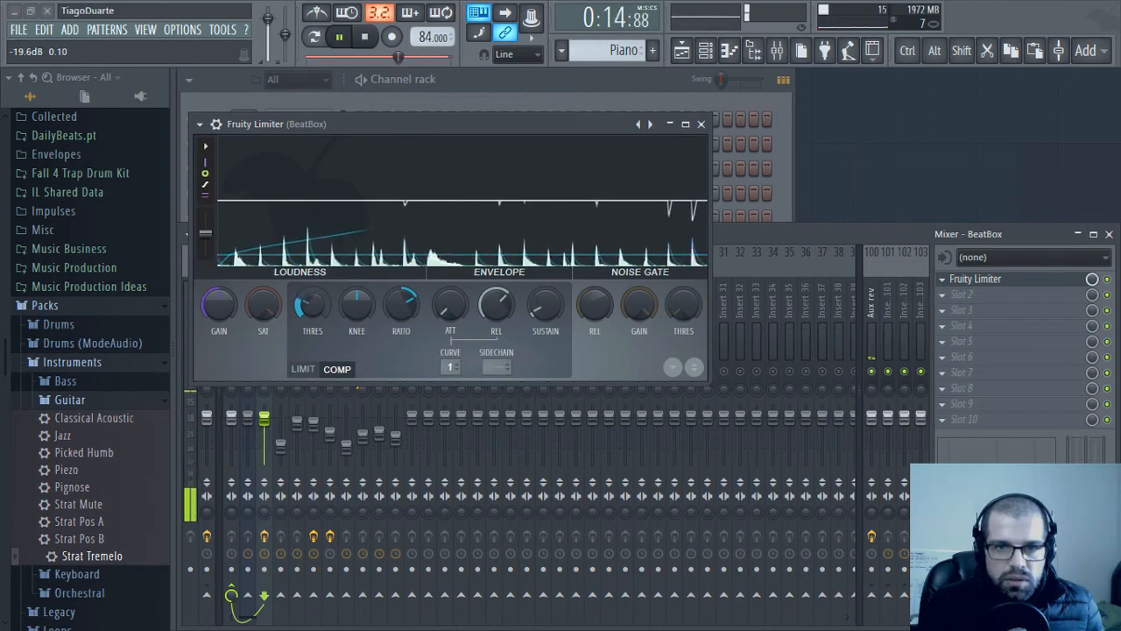
{"action": "left_click_drag", "start_coordinate": [234, 309], "coordinate": [234, 296]}
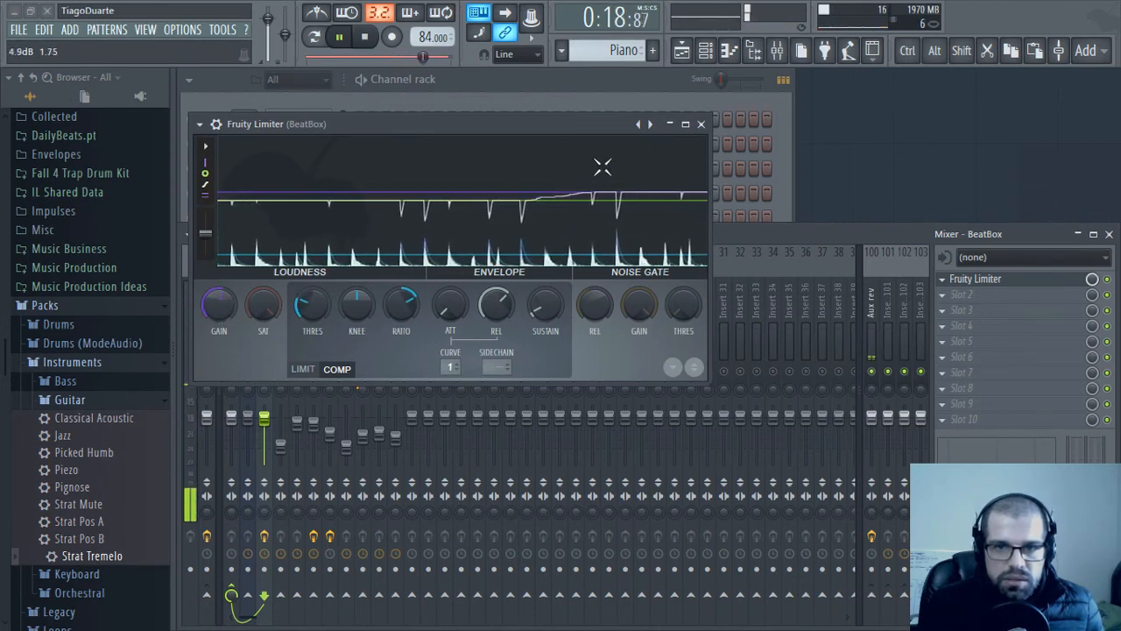
{"action": "left_click", "coordinate": [701, 123]}
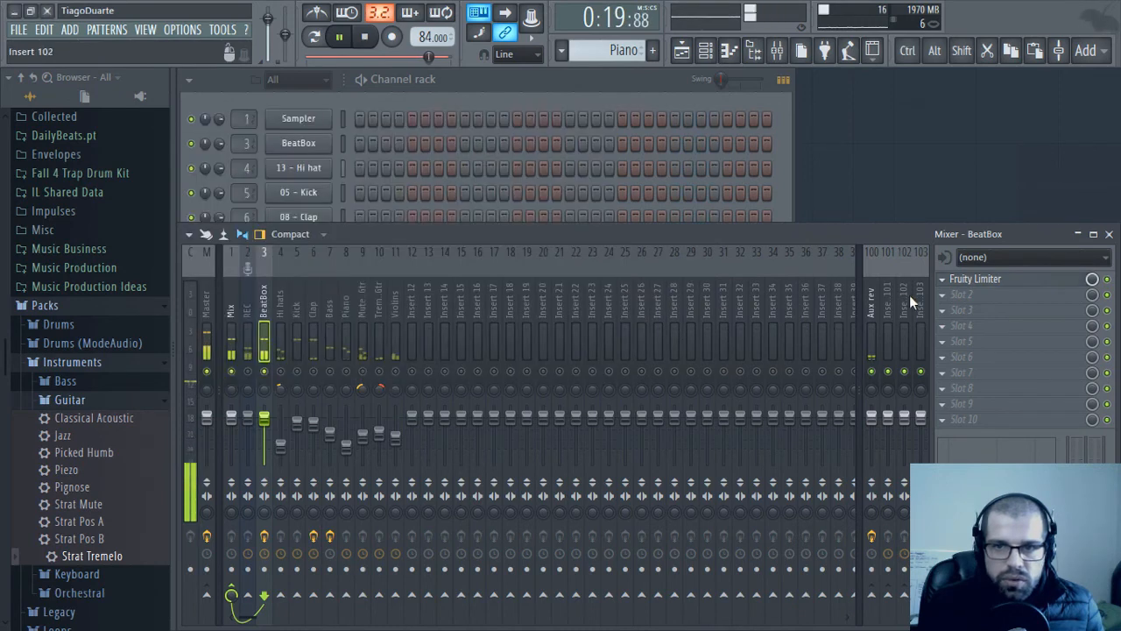
Load Waves DeEsser Stereo in the BeatBox track's slot 2 and set its frequency to 5669 and threshold to -28.0 dB
{"action": "left_click", "coordinate": [975, 298]}
{"action": "mouse_move", "coordinate": [888, 498]}
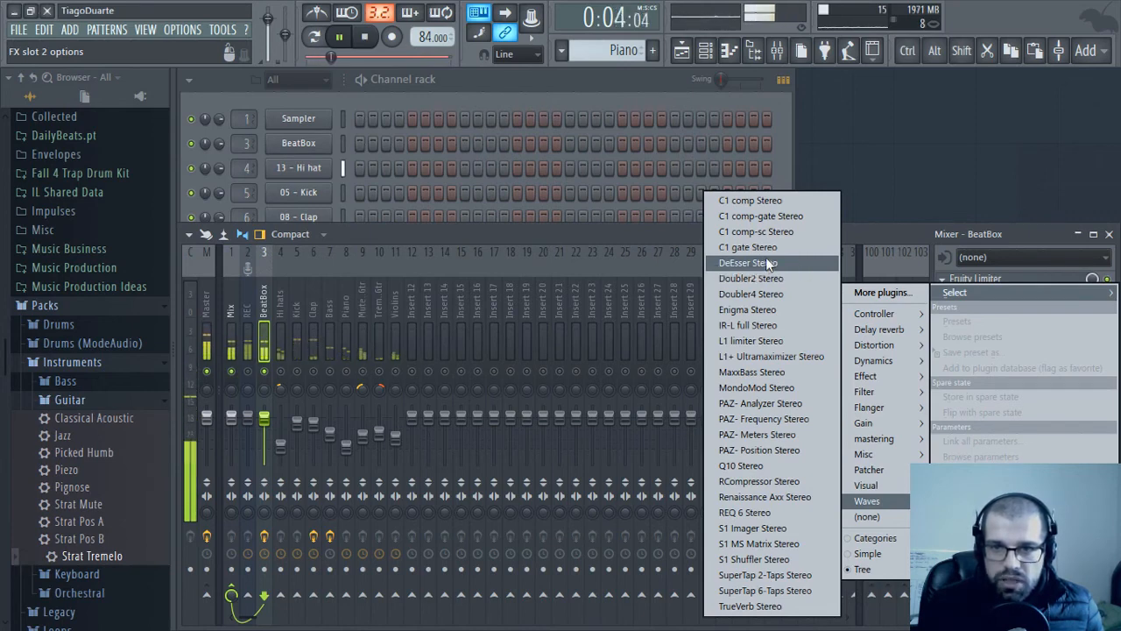
{"action": "mouse_move", "coordinate": [876, 360]}
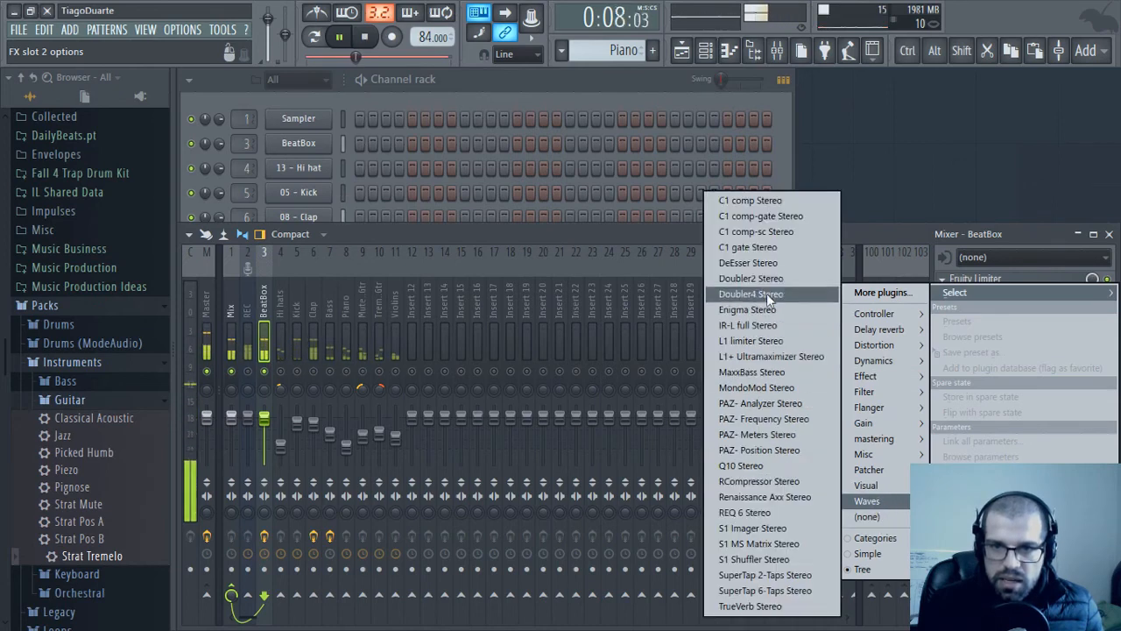
{"action": "left_click", "coordinate": [759, 263]}
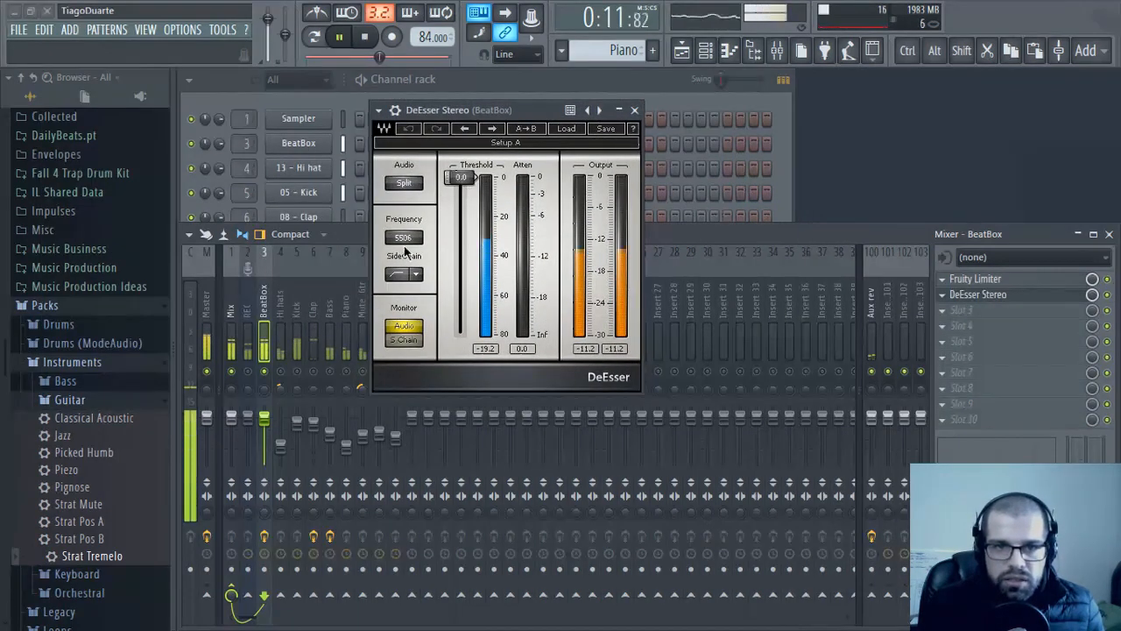
{"action": "left_click_drag", "start_coordinate": [403, 238], "coordinate": [403, 229]}
{"action": "left_click_drag", "start_coordinate": [462, 178], "coordinate": [472, 232]}
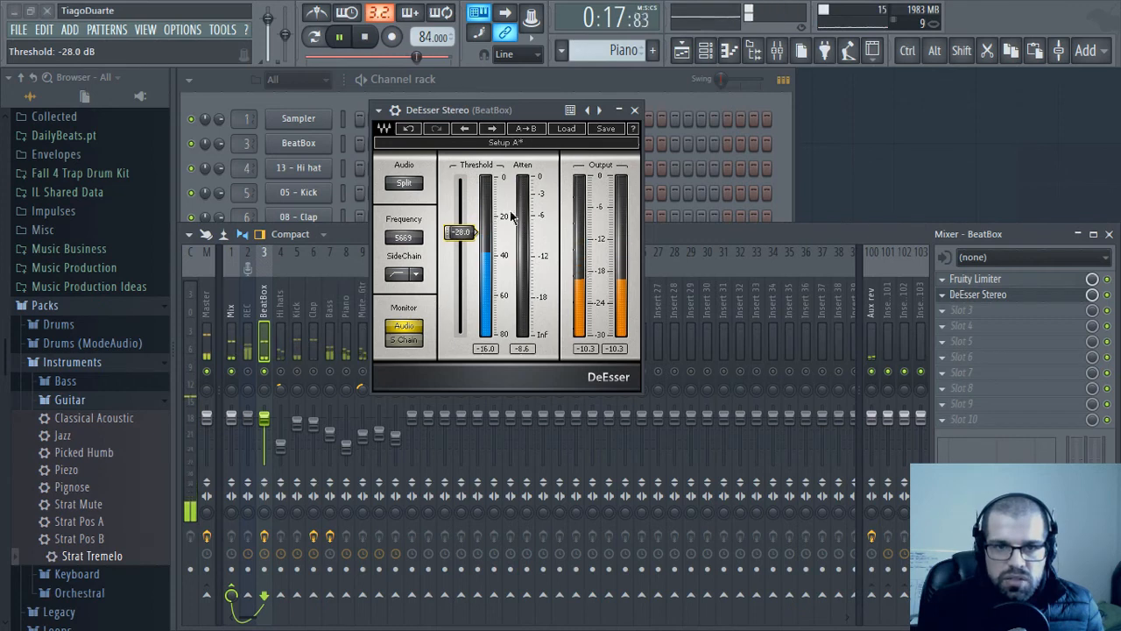
{"action": "left_click", "coordinate": [635, 110]}
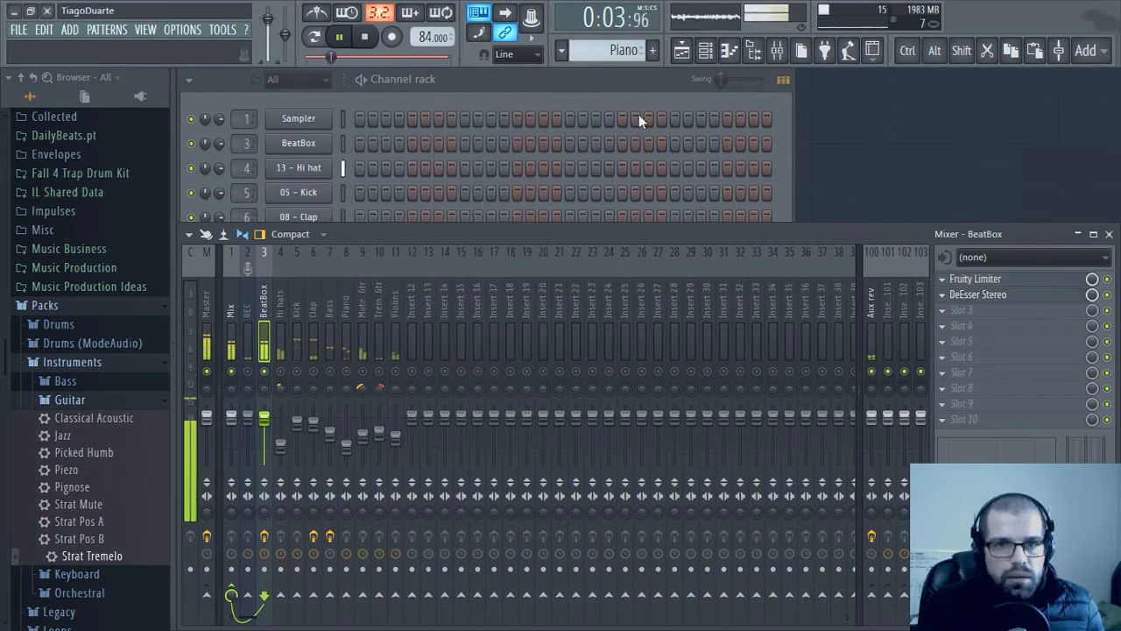
Load the splitEnhancer effect in slot 3 of the BeatBox mixer track
{"action": "left_click", "coordinate": [977, 313]}
{"action": "mouse_move", "coordinate": [965, 297]}
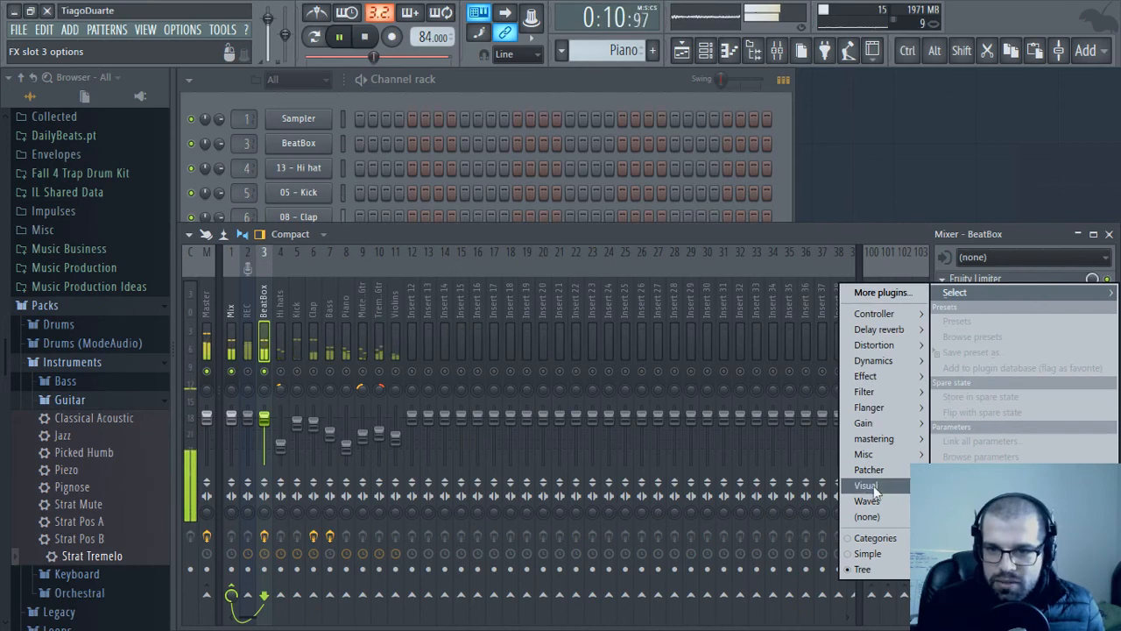
{"action": "mouse_move", "coordinate": [891, 378]}
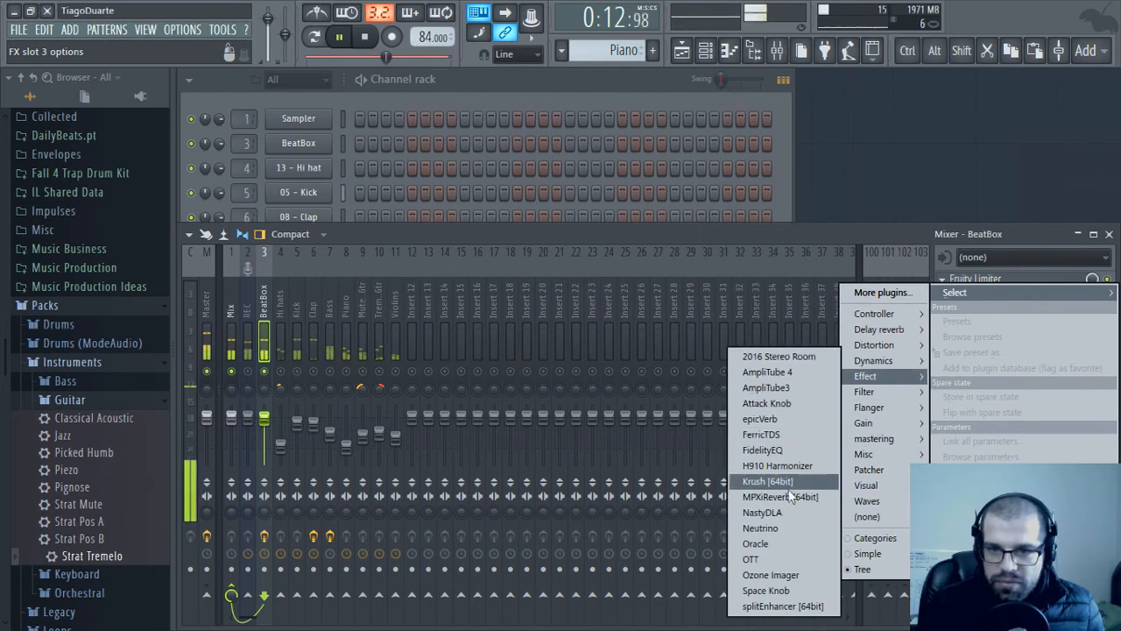
{"action": "left_click", "coordinate": [774, 606]}
Set the BeatBox track's splitEnhancer to Hard mode with the enhancer mix at 21%, and close it
{"action": "left_click_drag", "start_coordinate": [287, 125], "coordinate": [525, 159]}
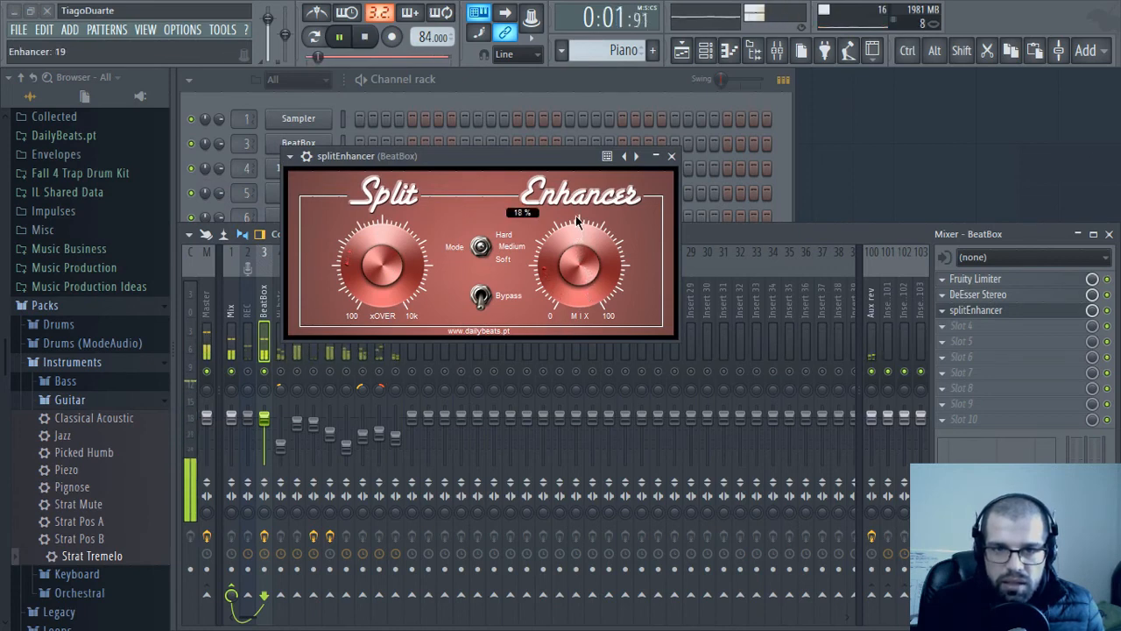
{"action": "left_click_drag", "start_coordinate": [575, 217], "coordinate": [575, 225]}
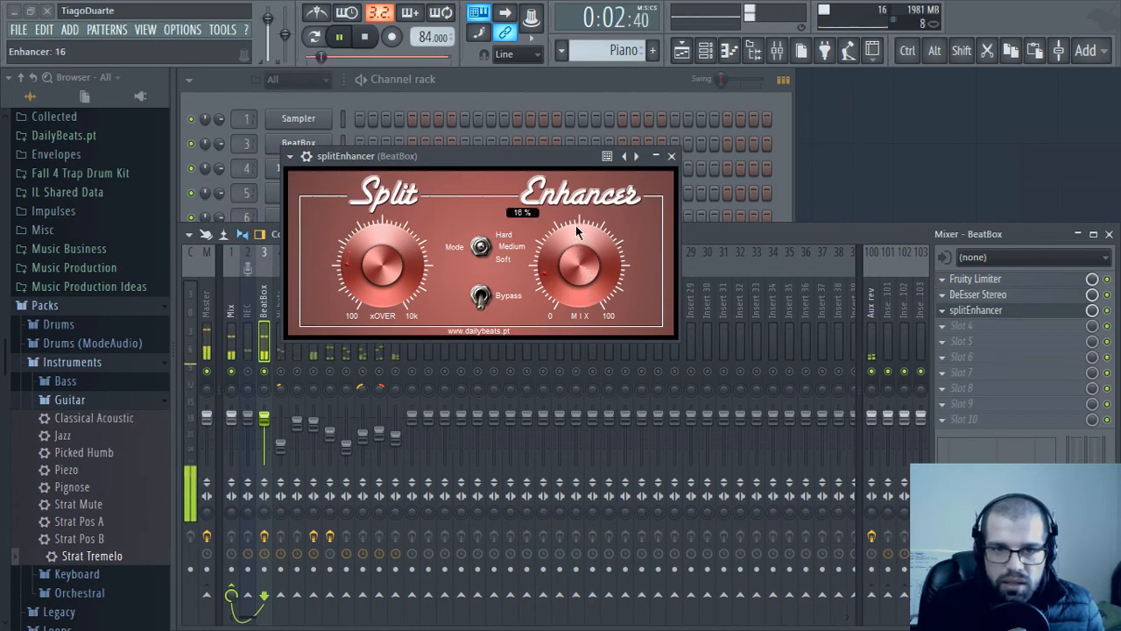
{"action": "left_click", "coordinate": [480, 247]}
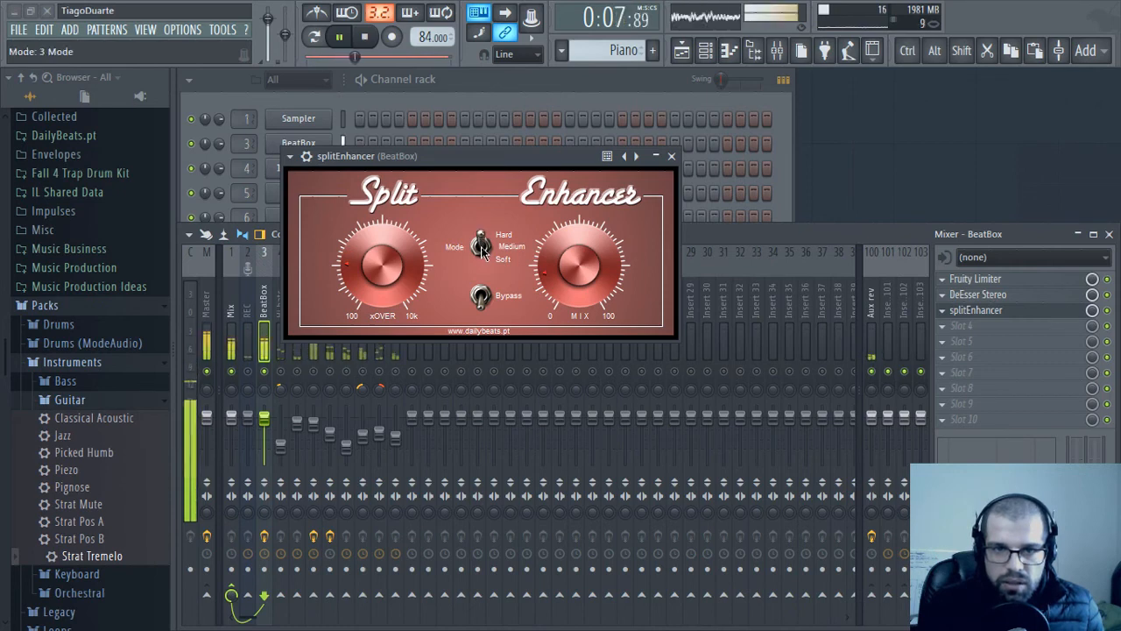
{"action": "left_click_drag", "start_coordinate": [577, 241], "coordinate": [581, 263]}
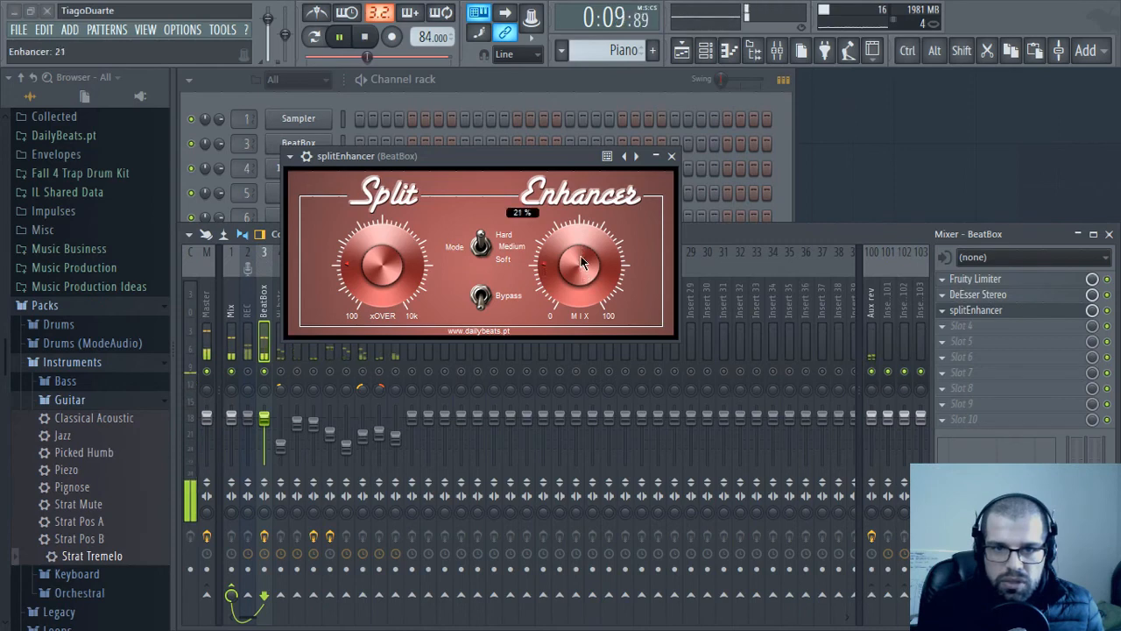
{"action": "left_click", "coordinate": [671, 156]}
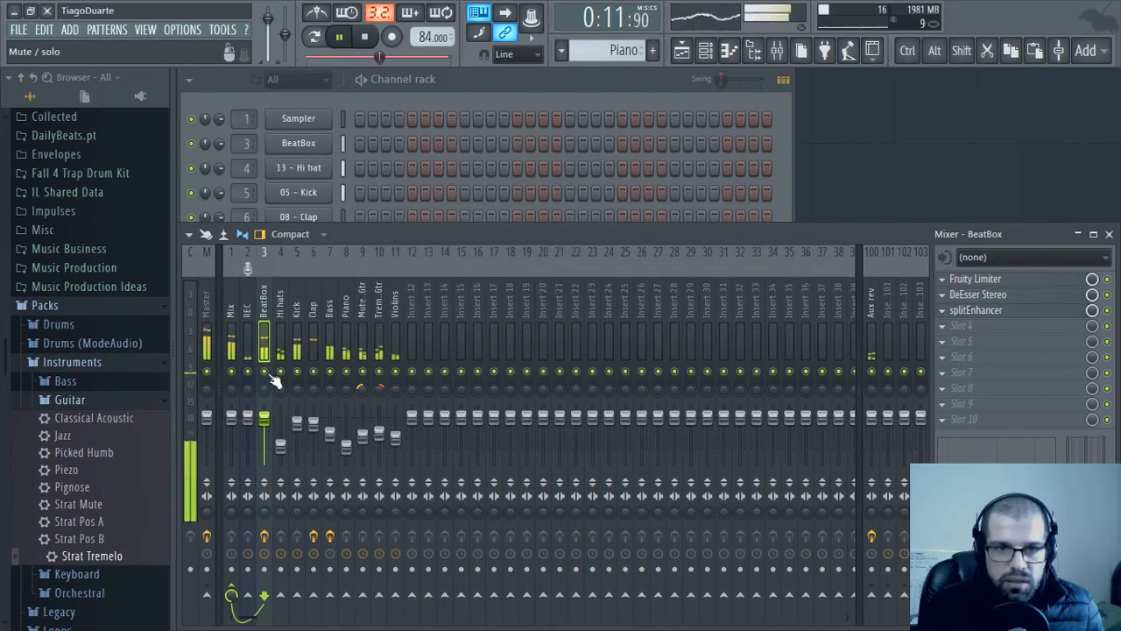
Unsolo the BeatBox track and lower its mixer fader to about -3.3 dB
{"action": "left_click_drag", "start_coordinate": [272, 421], "coordinate": [272, 427]}
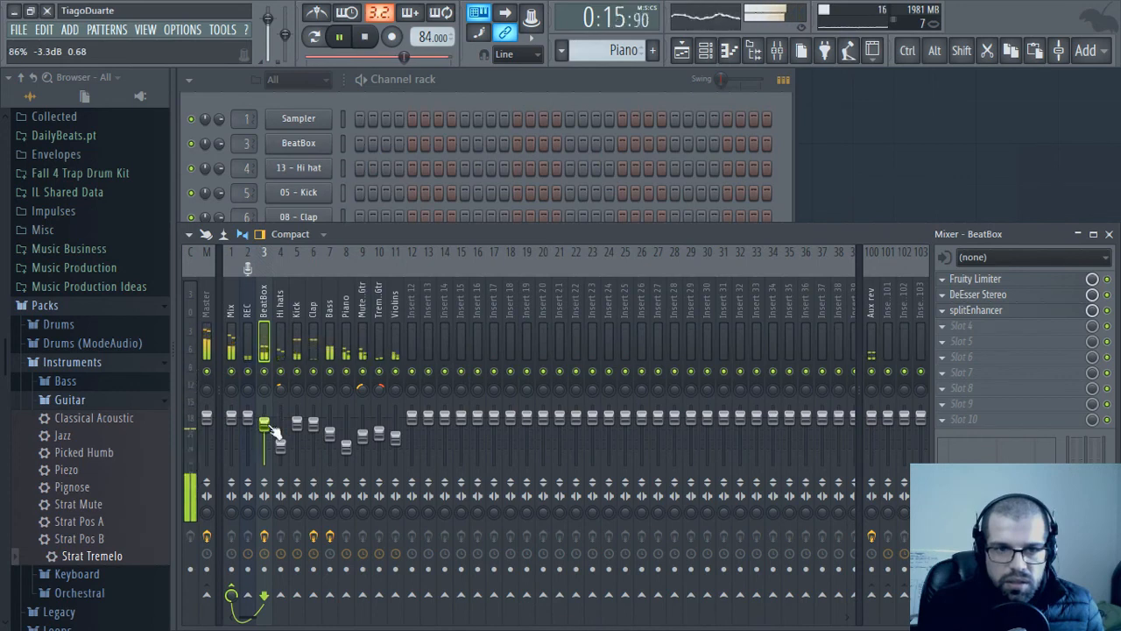
{"action": "left_click", "coordinate": [333, 312]}
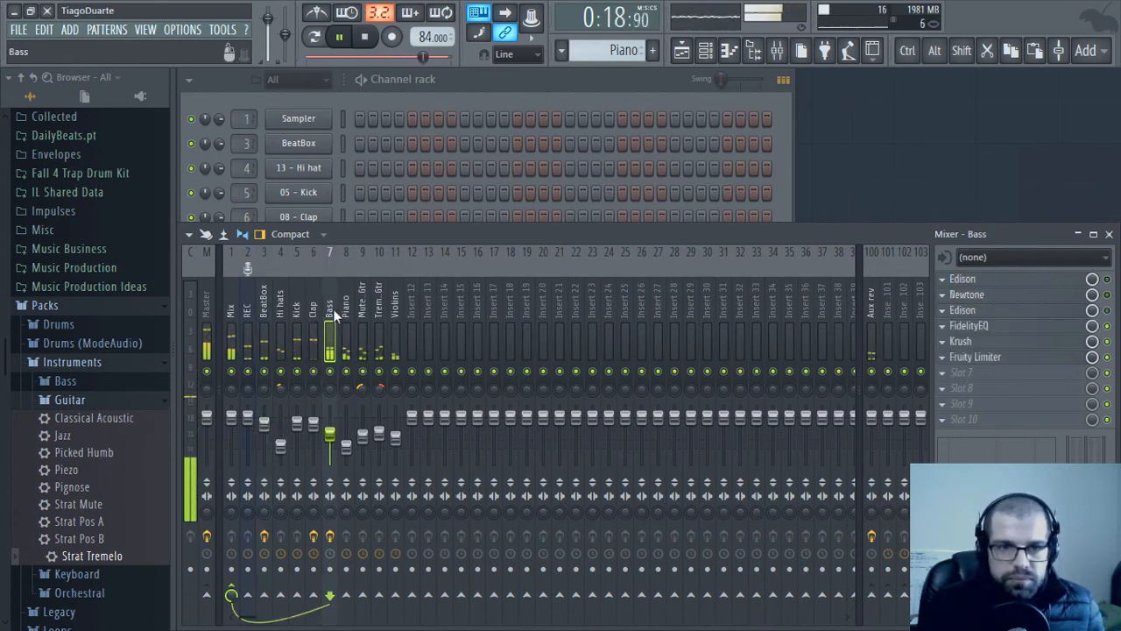
{"action": "left_click", "coordinate": [228, 302]}
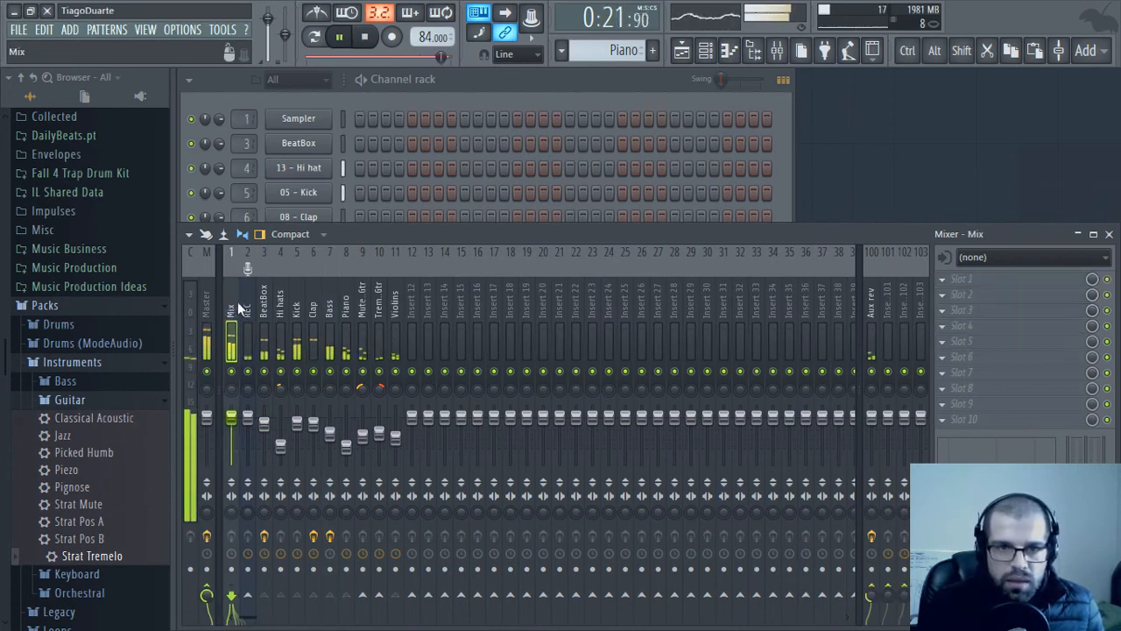
Move the Master track's Fruity Limiter down to slot 2 and load splitEnhancer in slot 1
{"action": "left_click", "coordinate": [203, 290]}
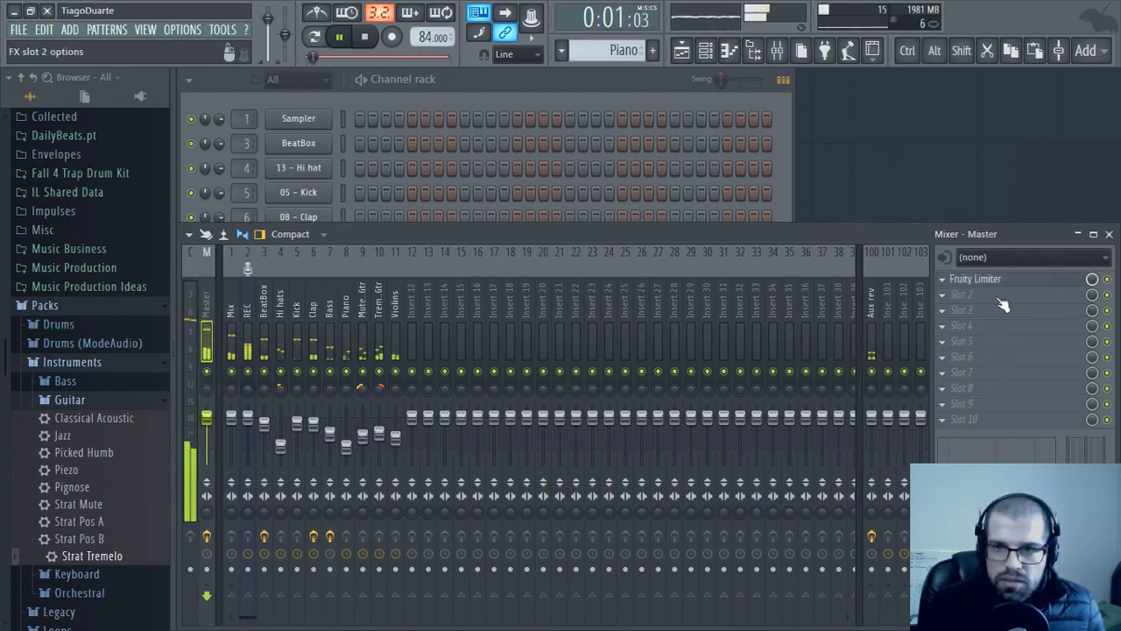
{"action": "left_click", "coordinate": [977, 279]}
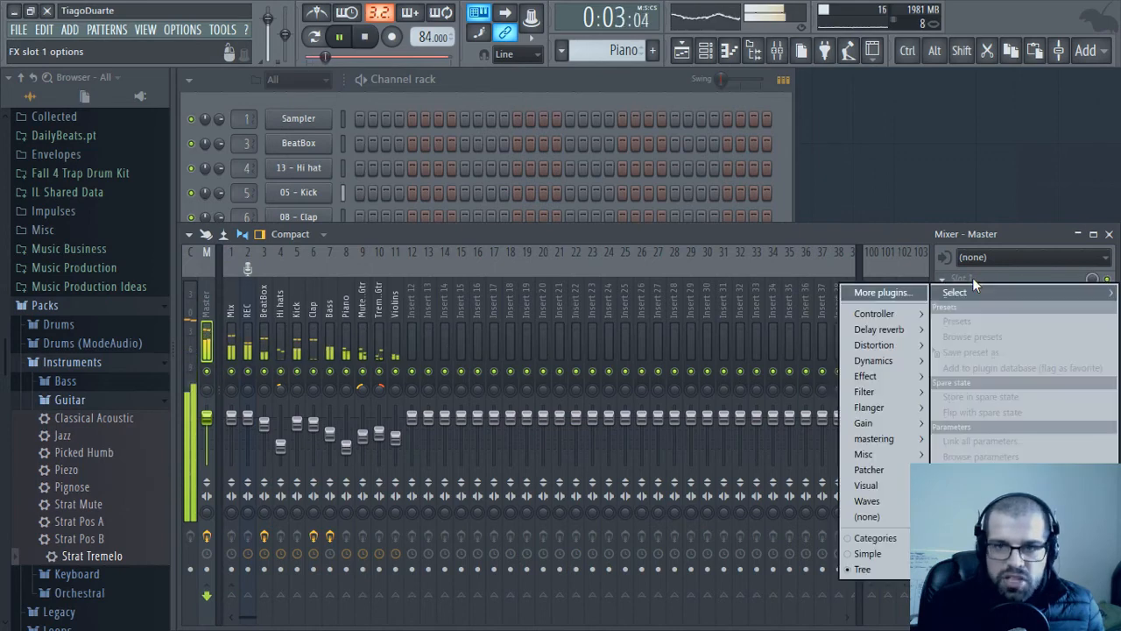
{"action": "mouse_move", "coordinate": [887, 372]}
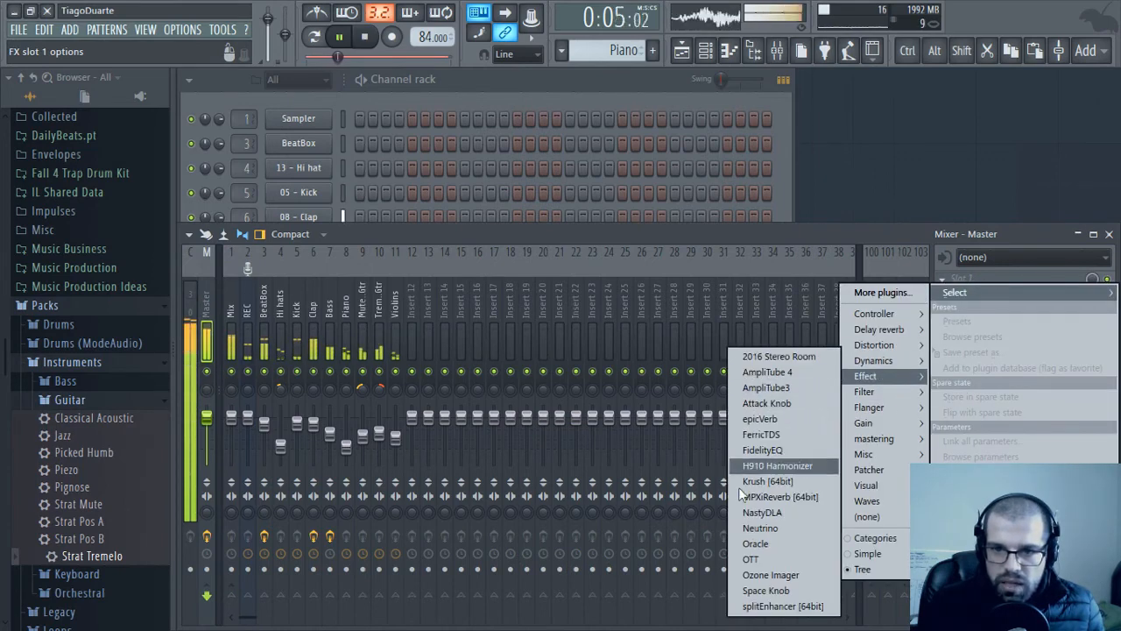
{"action": "left_click", "coordinate": [782, 610]}
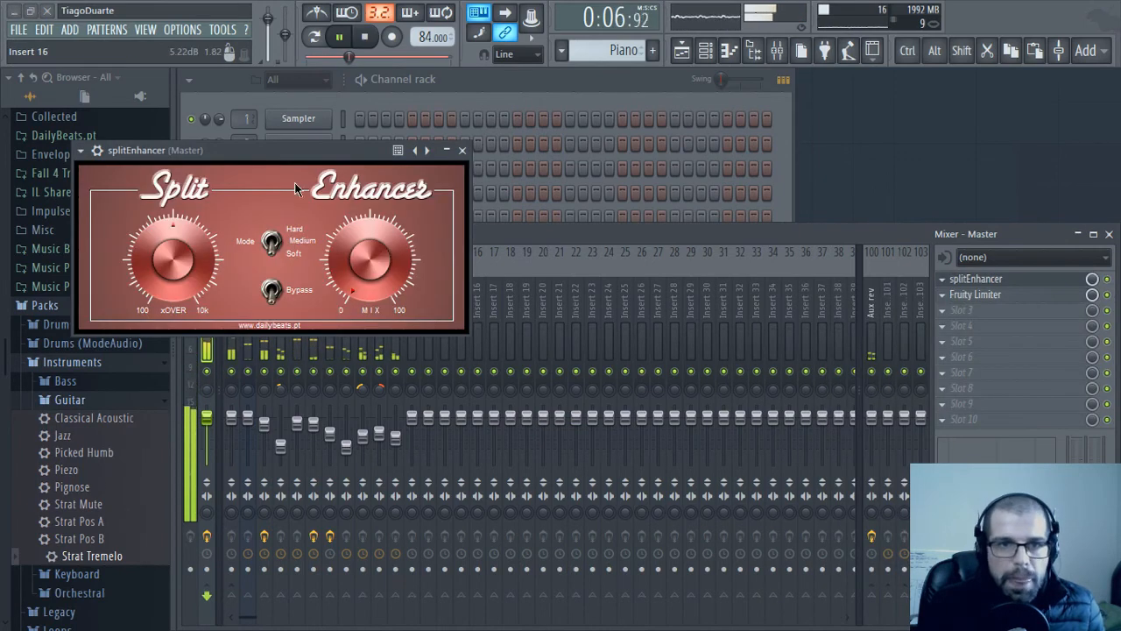
Set the Master's splitEnhancer to Medium mode, raise the mix slightly and set the crossover to about 4.0 kHz
{"action": "left_click_drag", "start_coordinate": [288, 154], "coordinate": [477, 157]}
{"action": "left_click", "coordinate": [459, 246]}
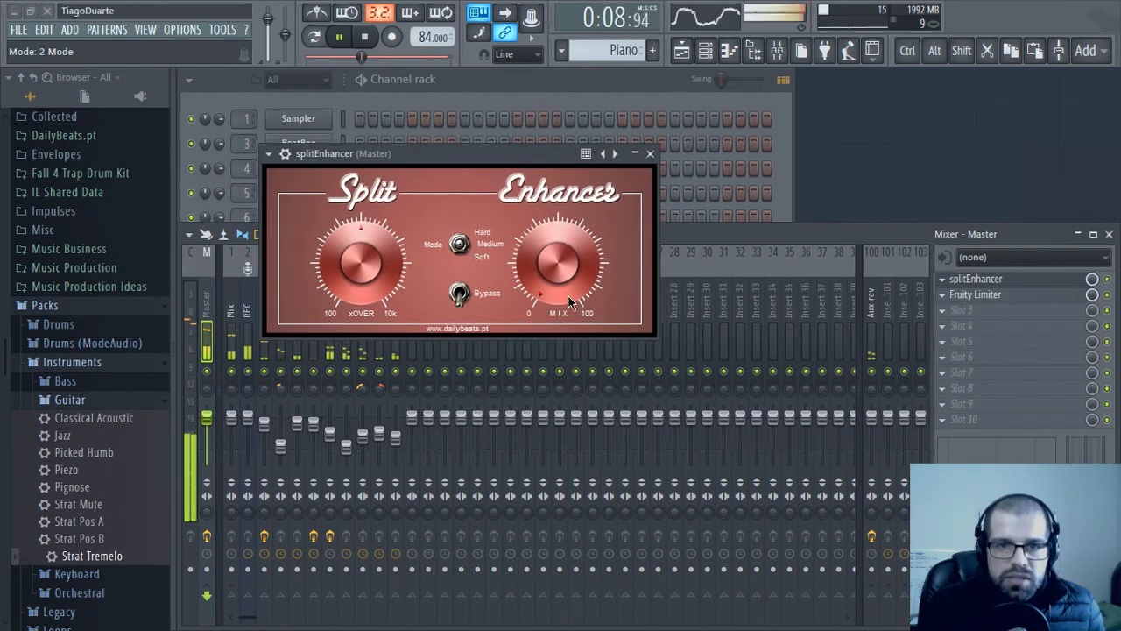
{"action": "left_click_drag", "start_coordinate": [569, 301], "coordinate": [558, 228]}
{"action": "left_click_drag", "start_coordinate": [363, 284], "coordinate": [359, 294]}
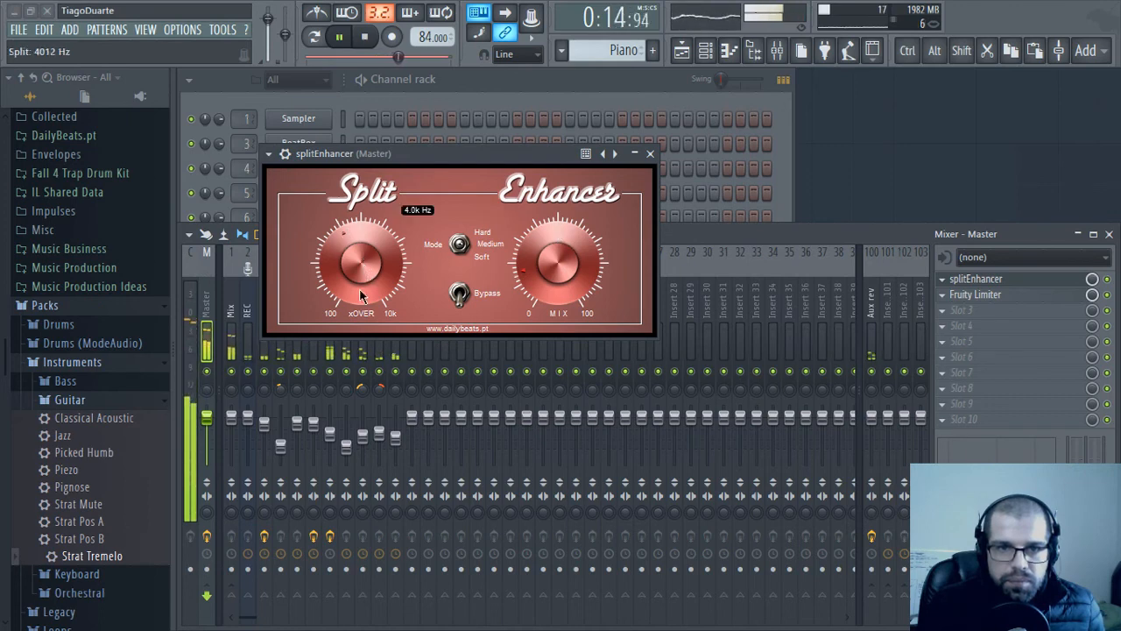
{"action": "left_click", "coordinate": [649, 154]}
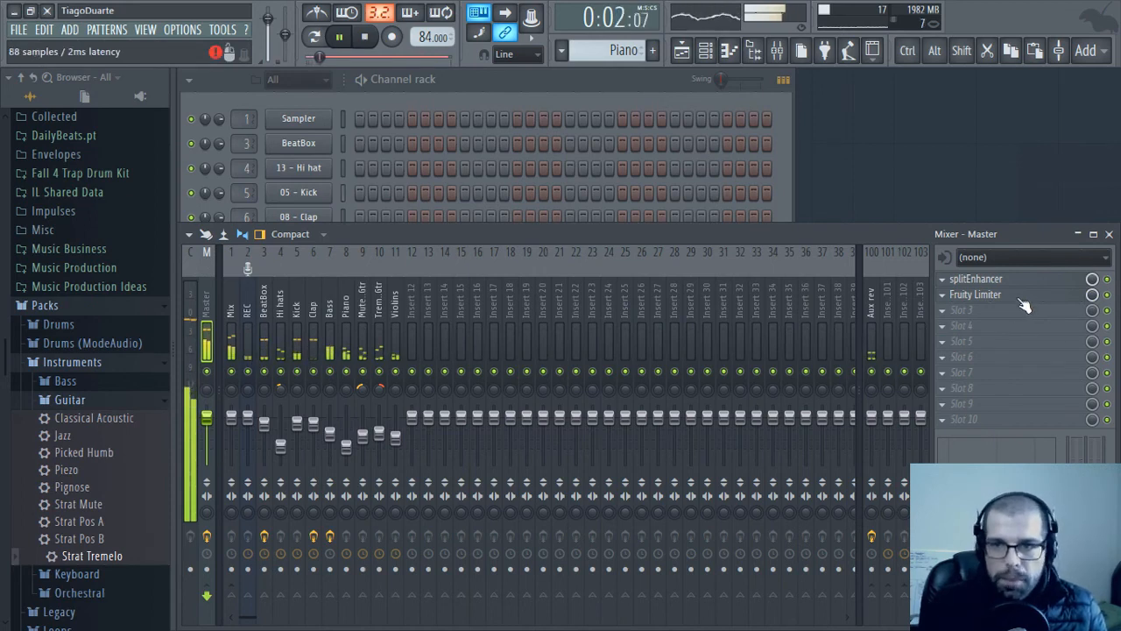
Move the Master's Fruity Limiter to slot 3 and load Maximus in slot 2
{"action": "left_click_drag", "start_coordinate": [1023, 303], "coordinate": [1024, 318]}
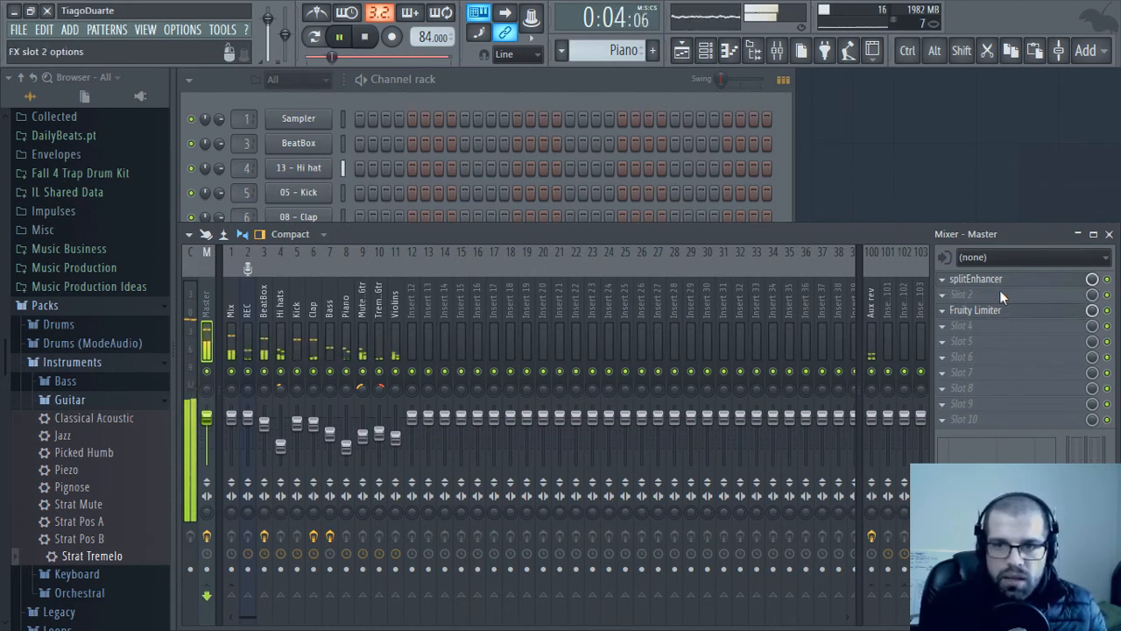
{"action": "left_click", "coordinate": [1001, 295]}
{"action": "mouse_move", "coordinate": [883, 366]}
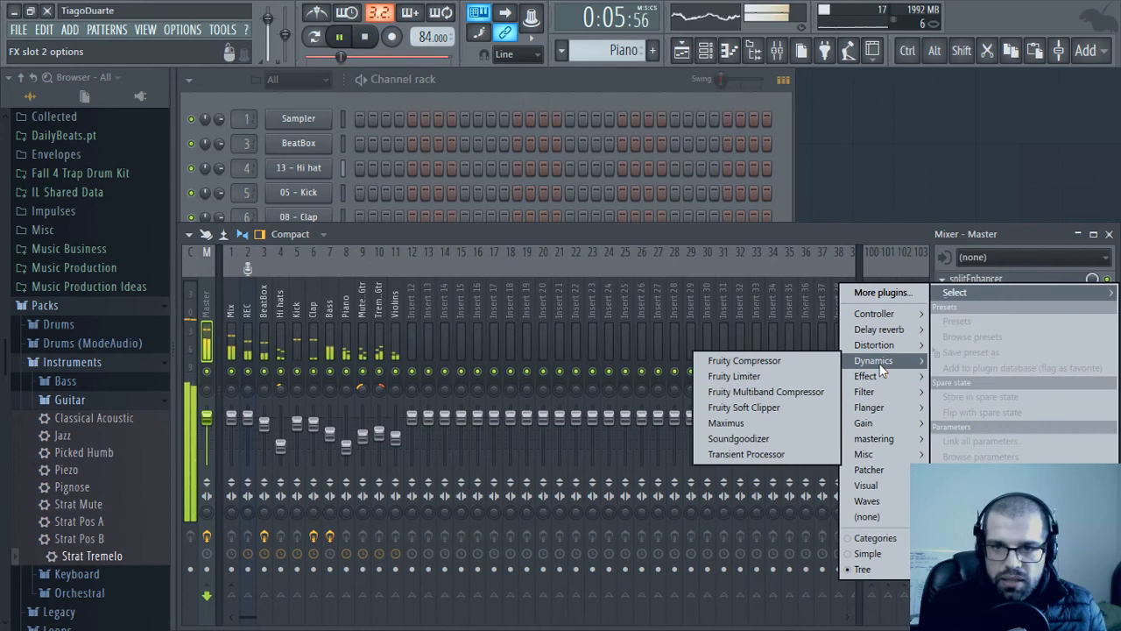
{"action": "left_click", "coordinate": [738, 424]}
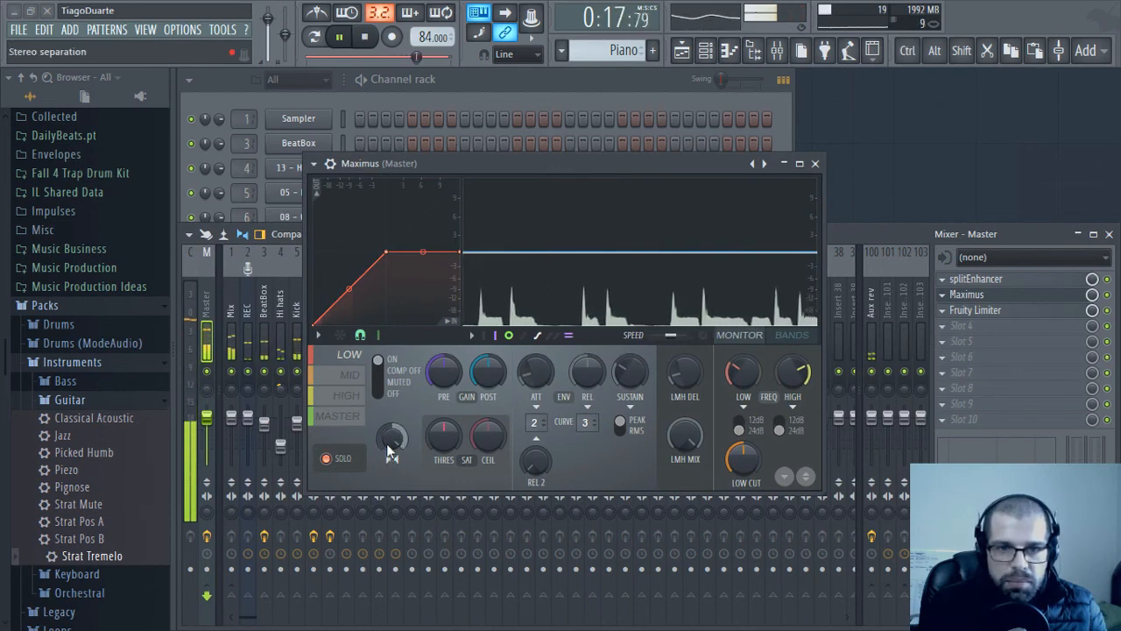
Adjust Maximus band by band, setting the Mid band's stereo separation to 59% separated and leaving the High band unsoloed
{"action": "left_click", "coordinate": [350, 376]}
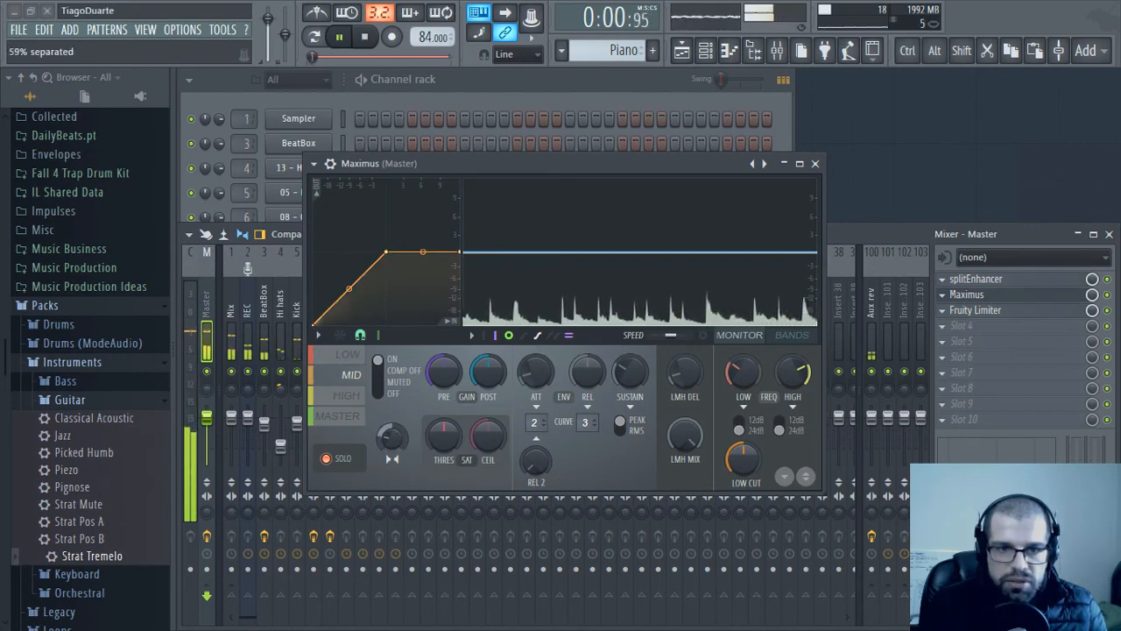
{"action": "left_click", "coordinate": [350, 396]}
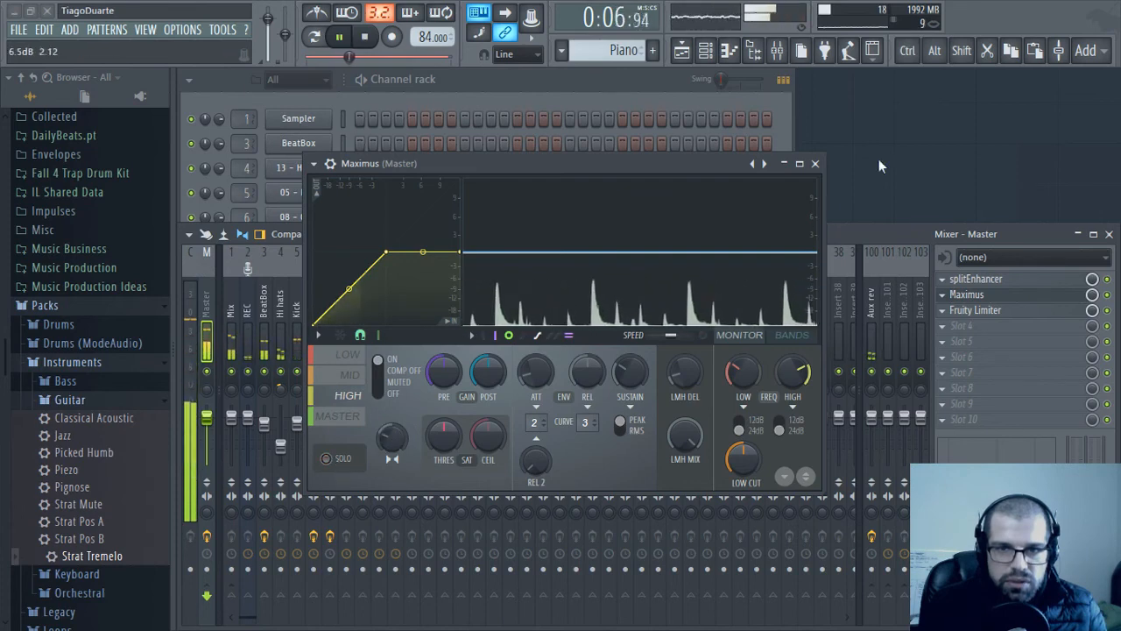
{"action": "left_click", "coordinate": [815, 165]}
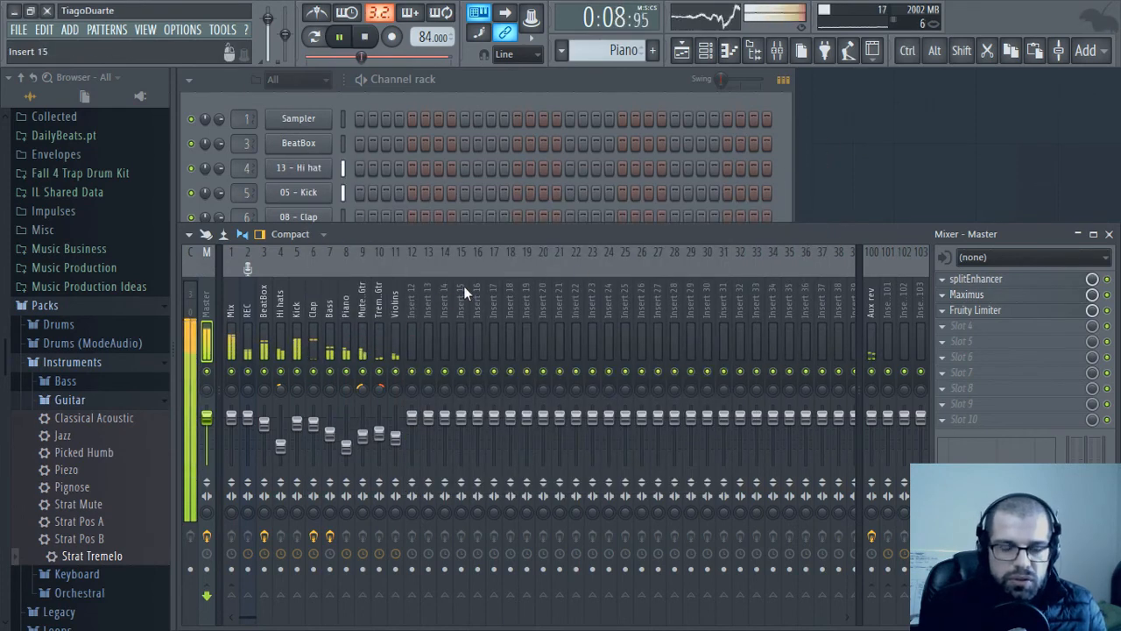
{"action": "left_click", "coordinate": [998, 280]}
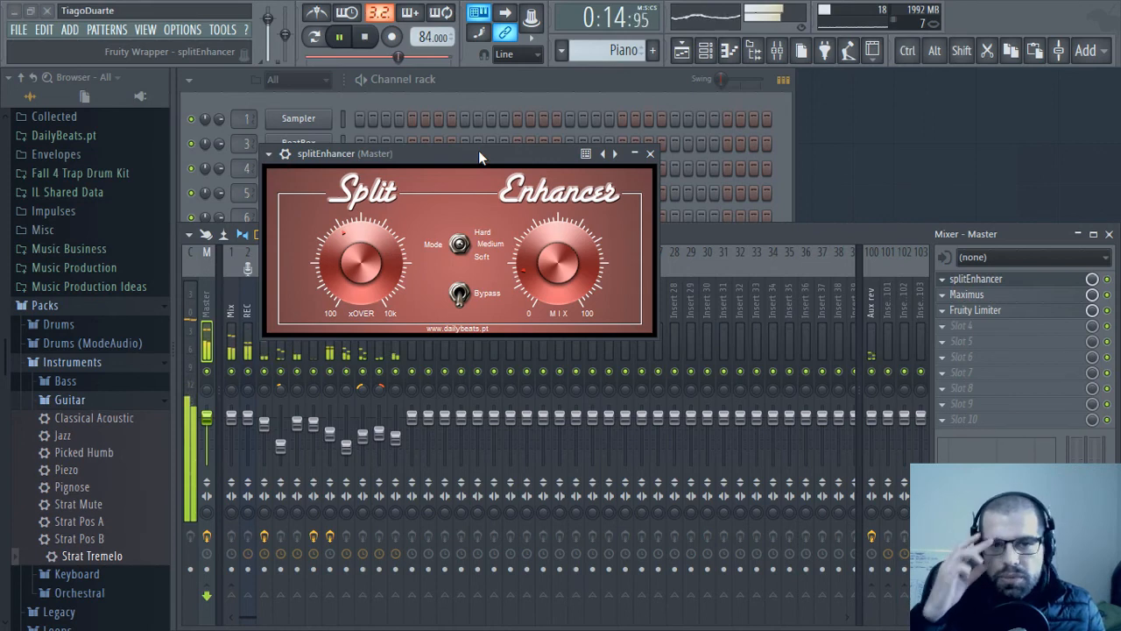
{"action": "left_click", "coordinate": [650, 153]}
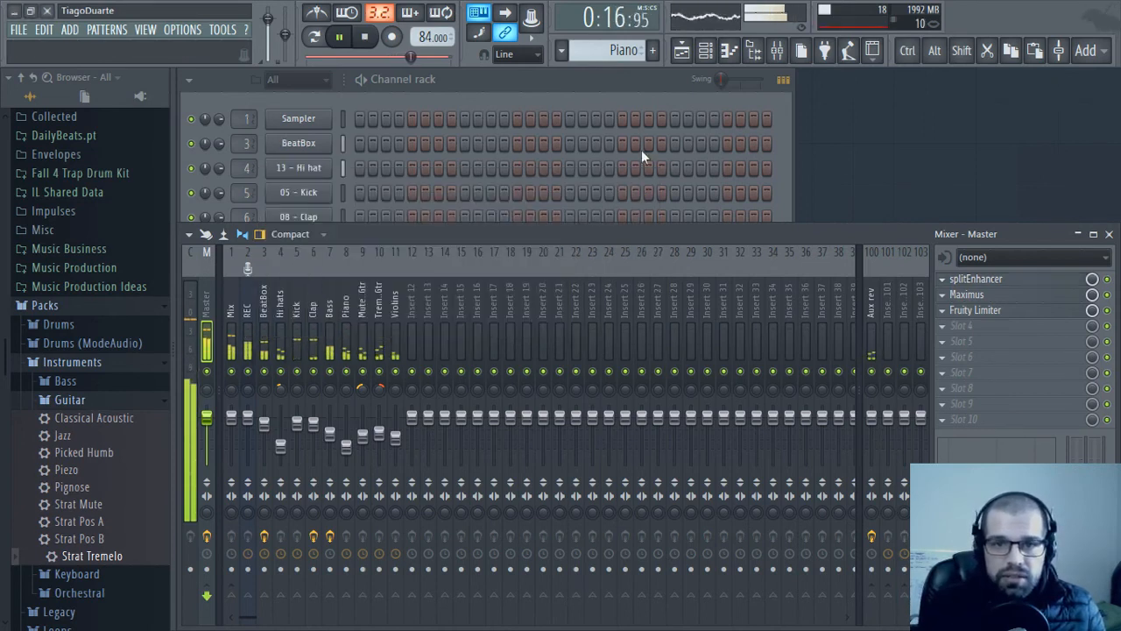
Bring the channel rack to the front and collapse the Packs folder in the browser
{"action": "left_click", "coordinate": [506, 87]}
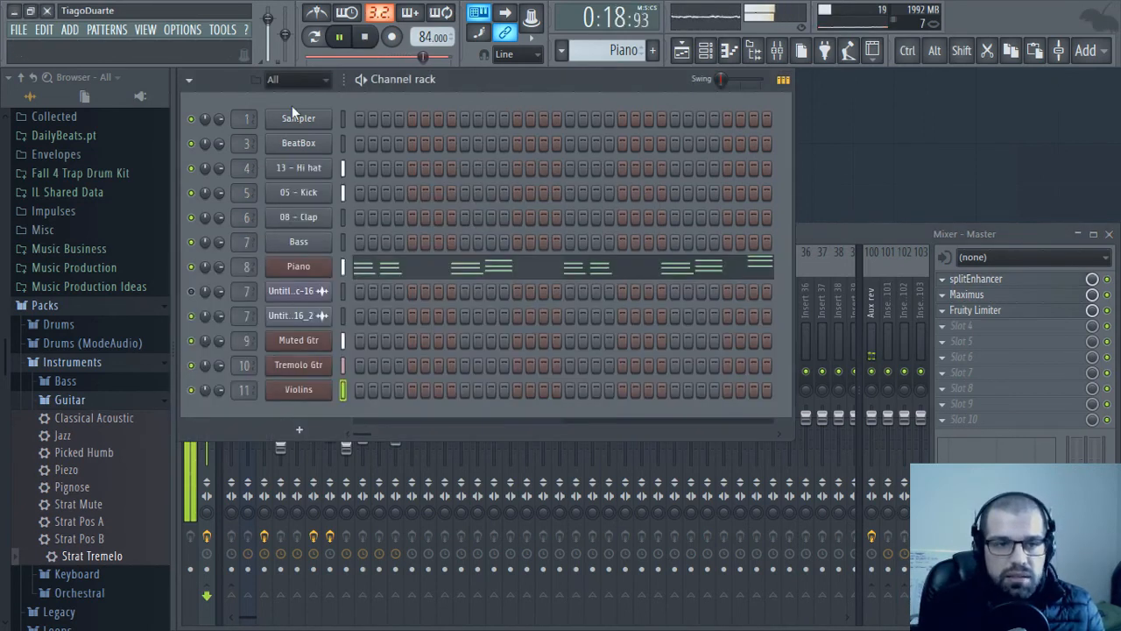
{"action": "left_click", "coordinate": [97, 365]}
{"action": "left_click", "coordinate": [76, 308]}
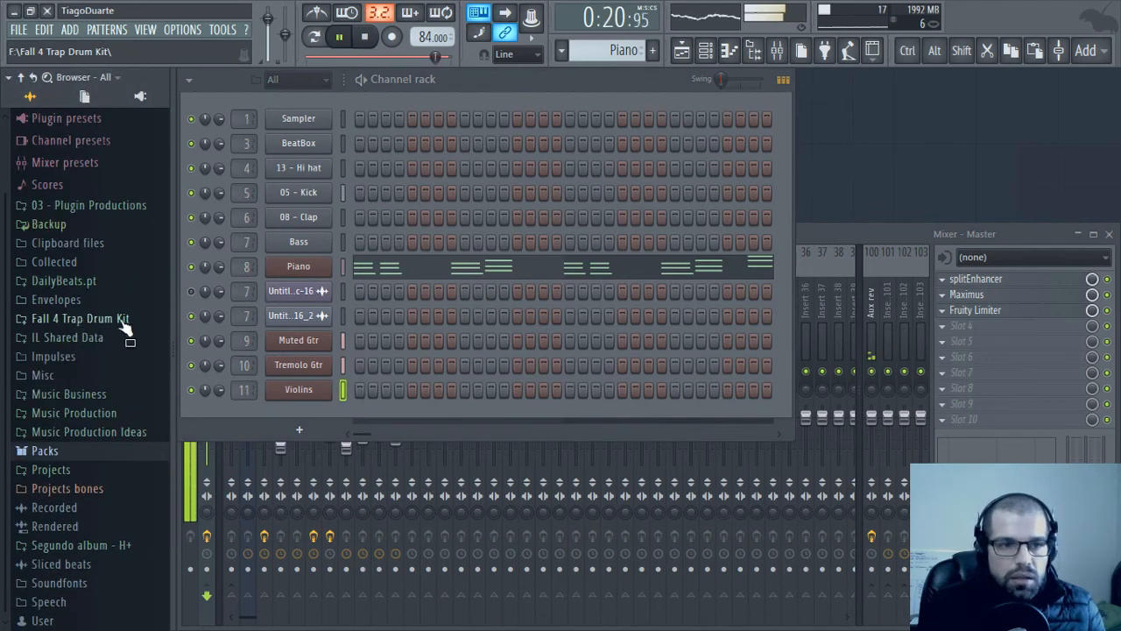
Rename the second untitled audio clip channel, directly above Muted Gtr, as Bass
{"action": "left_click", "coordinate": [308, 319], "text": "shift"}
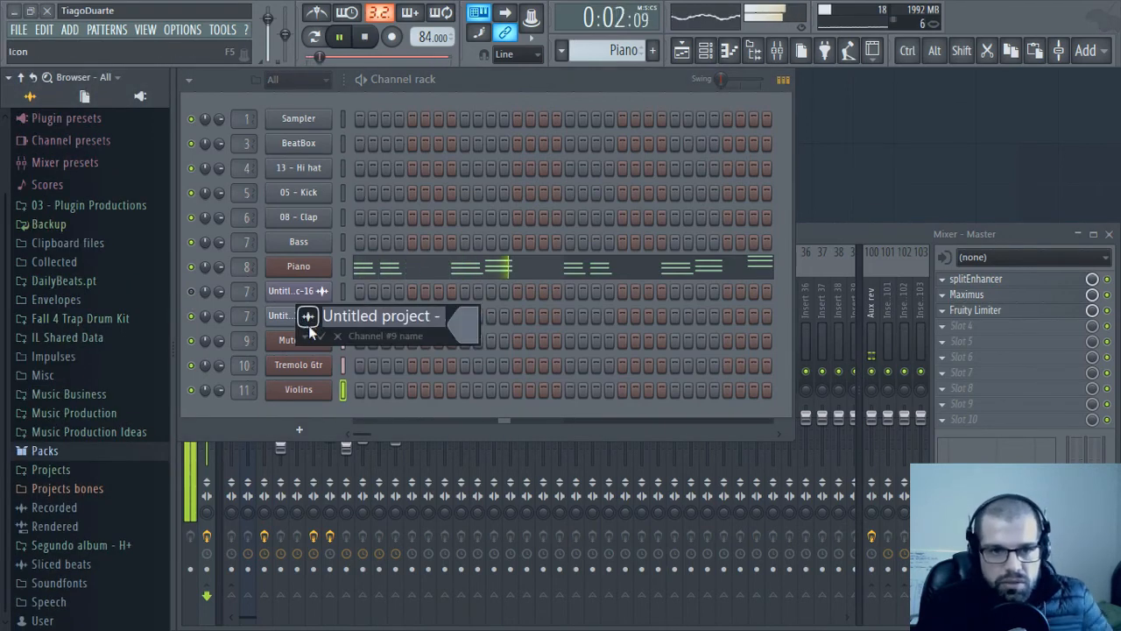
{"action": "type", "text": "Bass"}
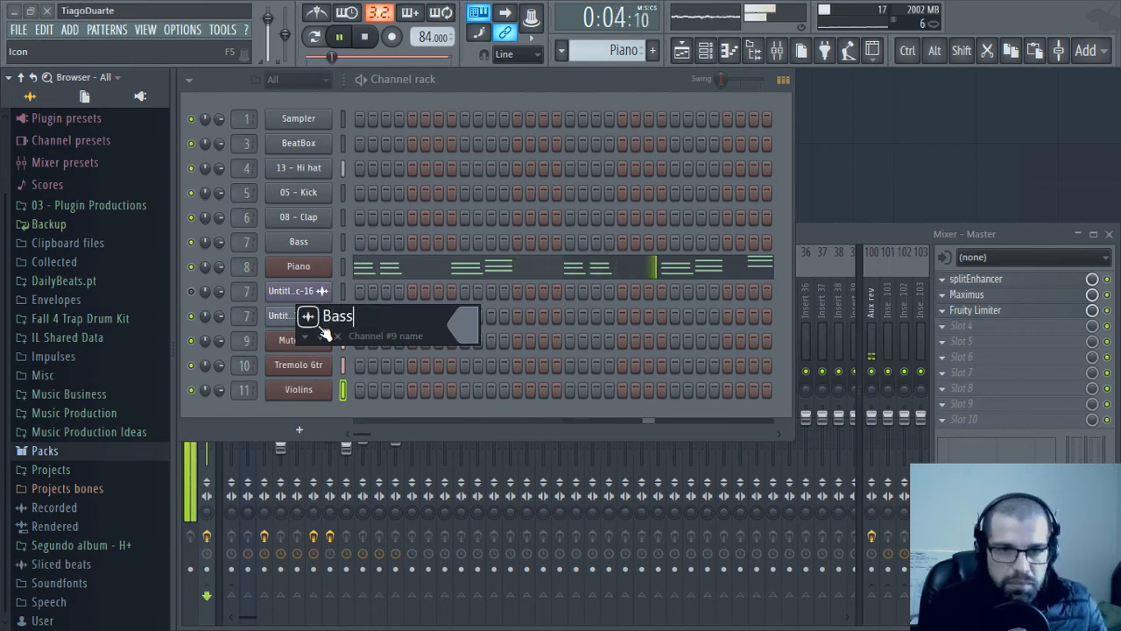
{"action": "key", "text": "Return"}
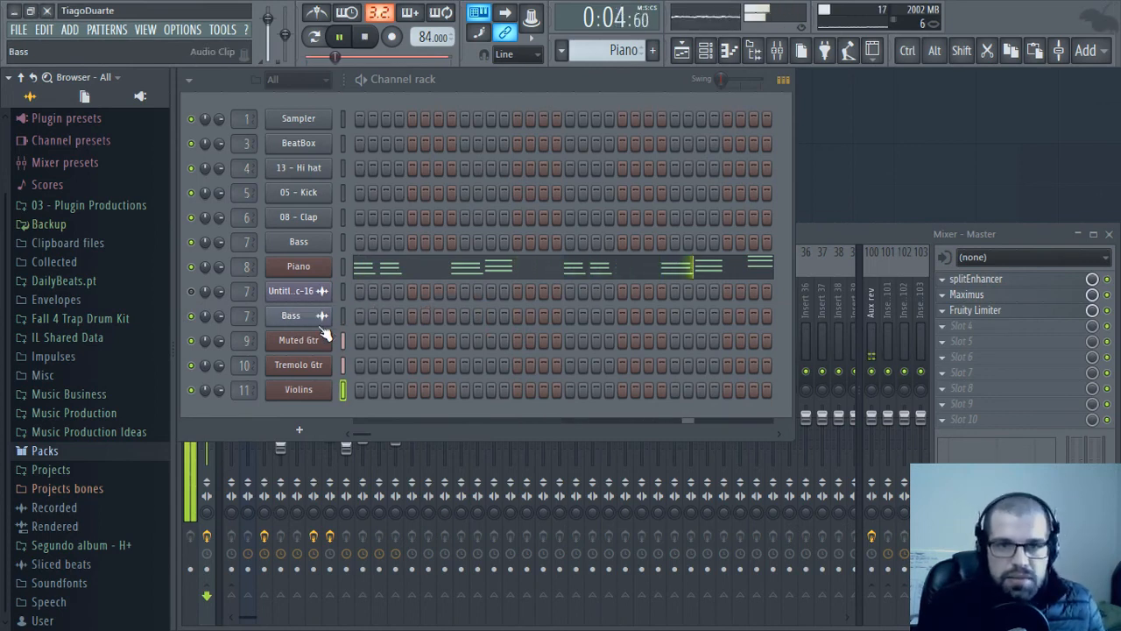
Rename Pattern 2, the kick and clap pattern on Track 3, as Drums
{"action": "left_click", "coordinate": [682, 51]}
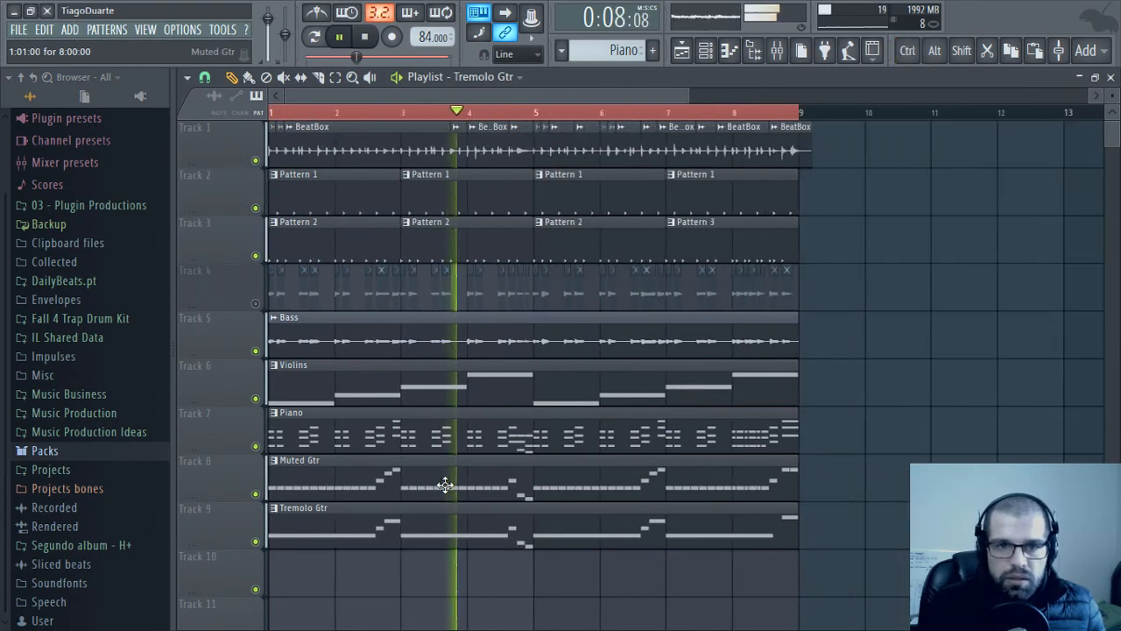
{"action": "left_click", "coordinate": [585, 232]}
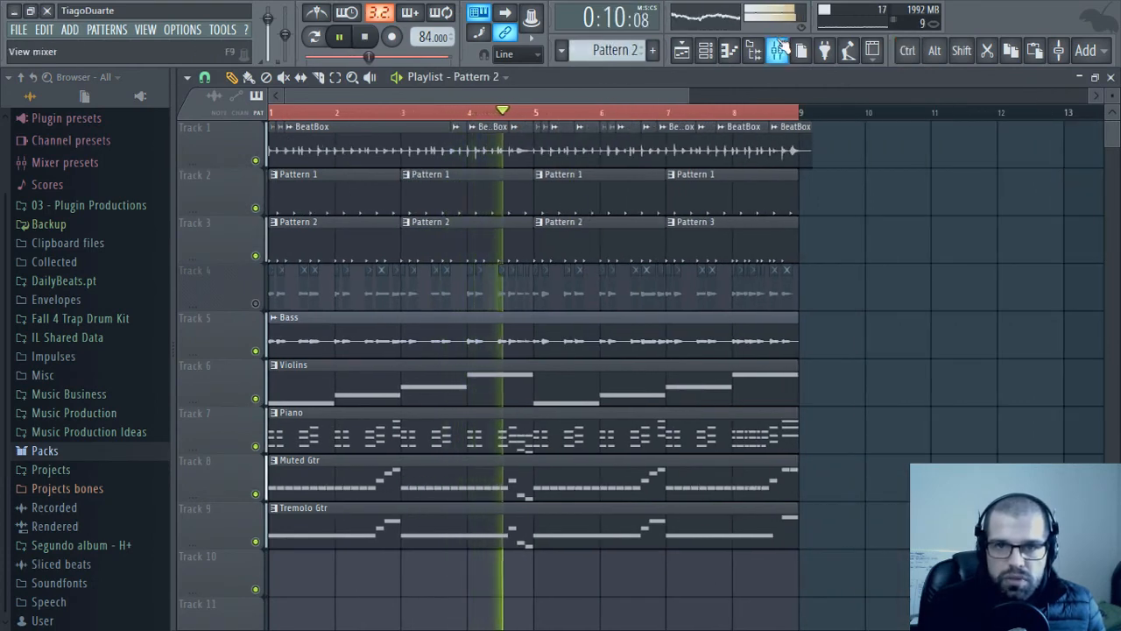
{"action": "left_click", "coordinate": [753, 50]}
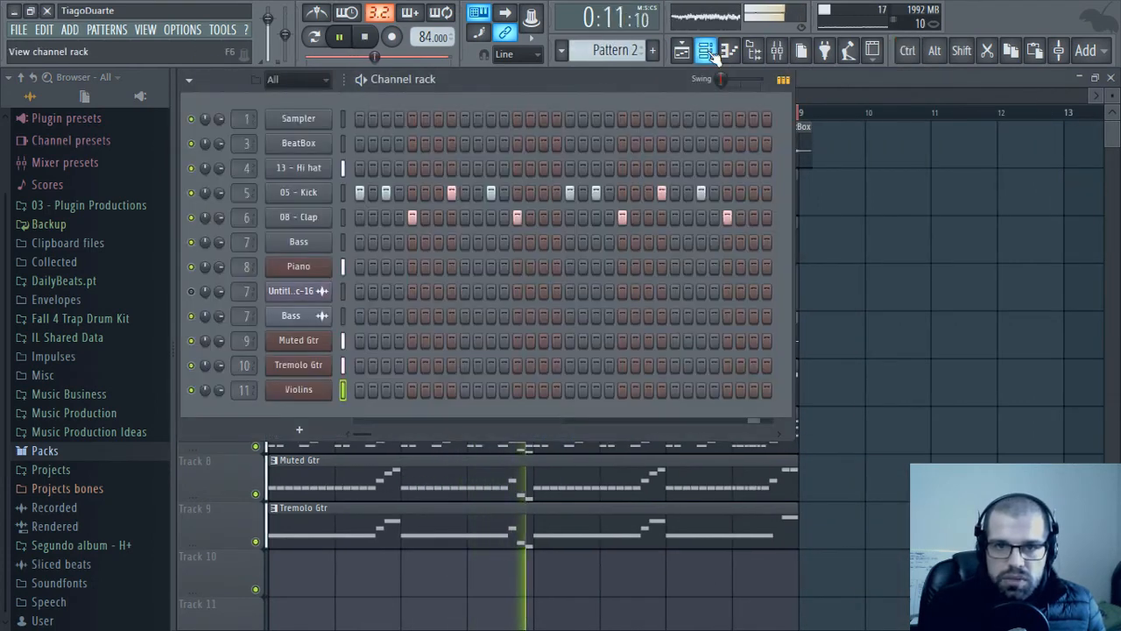
{"action": "middle_click", "coordinate": [627, 51]}
{"action": "type", "text": "ru,s"}
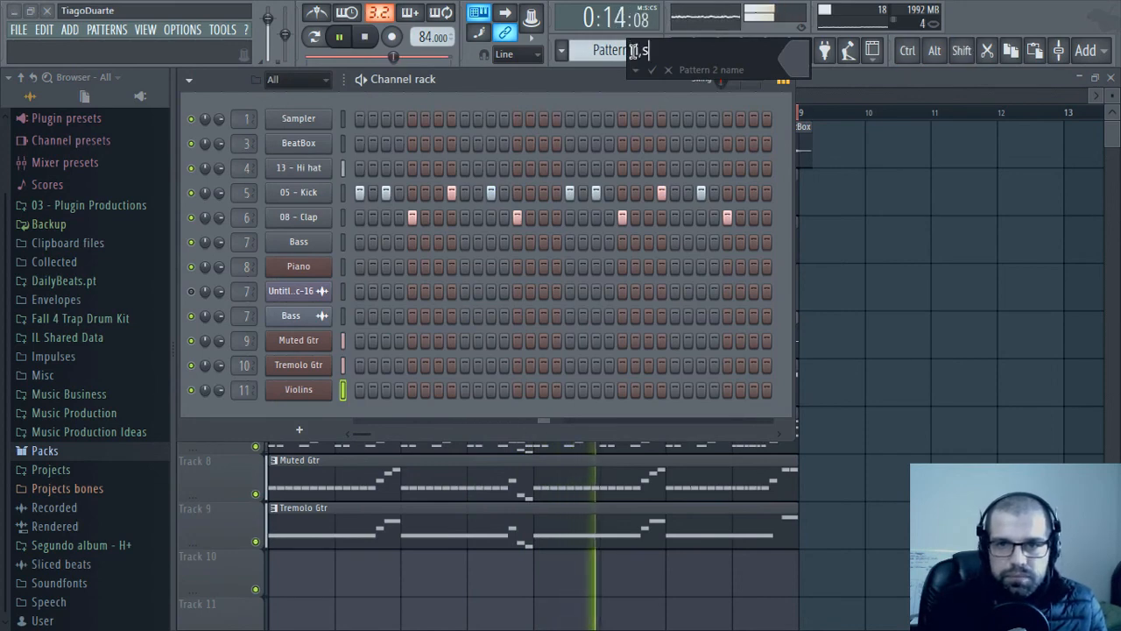
{"action": "key", "text": "BackSpace"}
{"action": "key", "text": "BackSpace"}
{"action": "key", "text": "BackSpace"}
{"action": "key", "text": "BackSpace"}
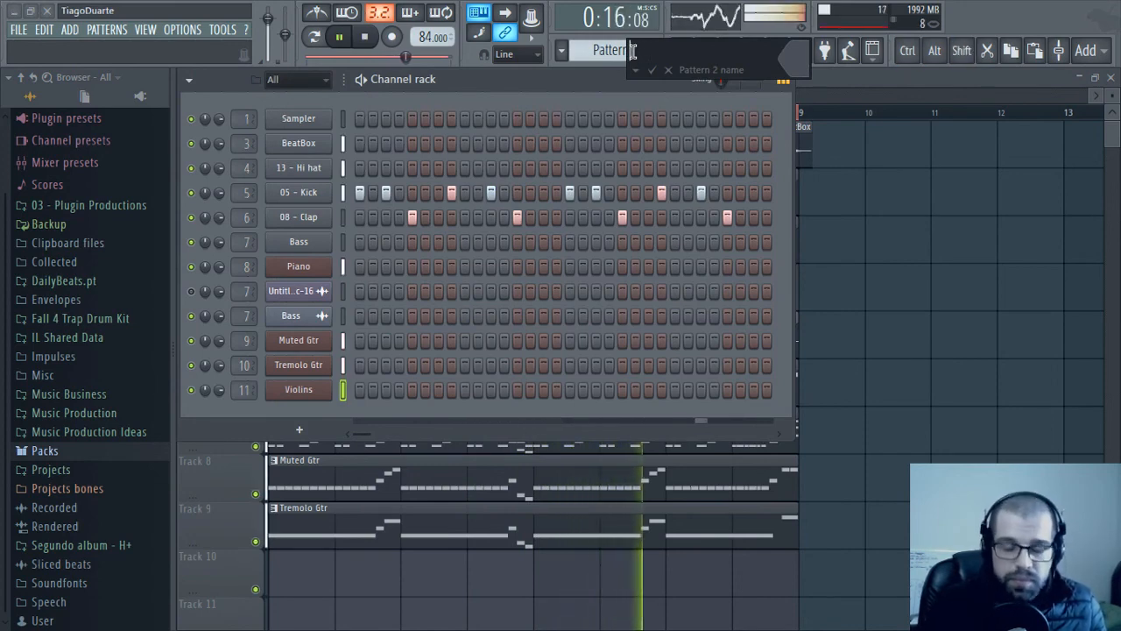
{"action": "type", "text": "Drums"}
{"action": "key", "text": "Return"}
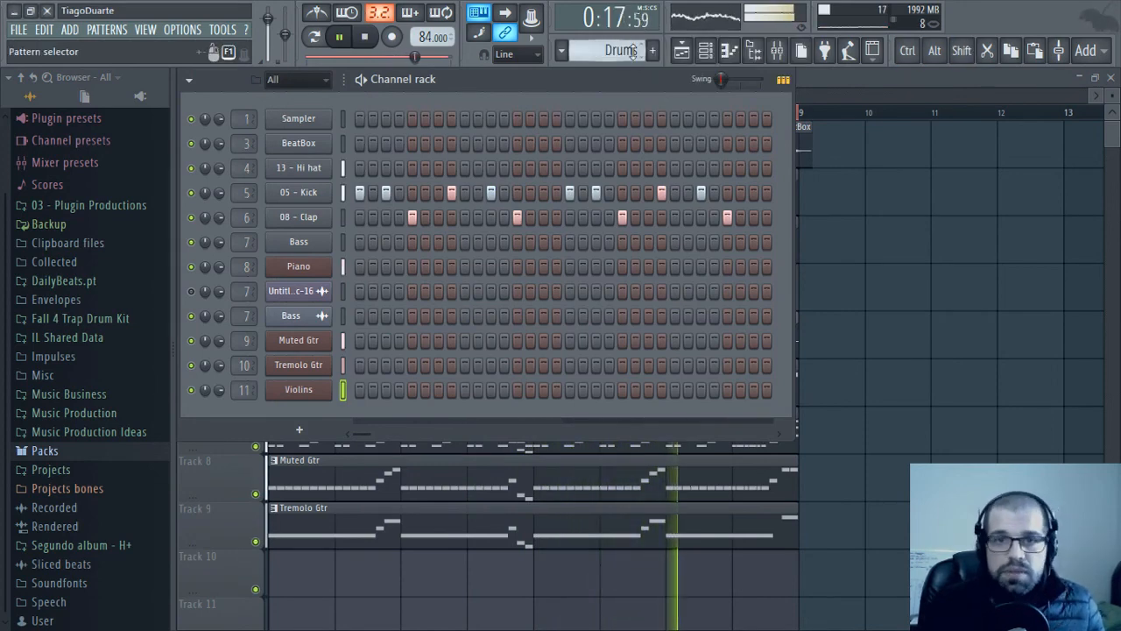
Rename Pattern 3, the kick and clap variation at bar 7 of the playlist, as Drums
{"action": "left_click", "coordinate": [835, 77]}
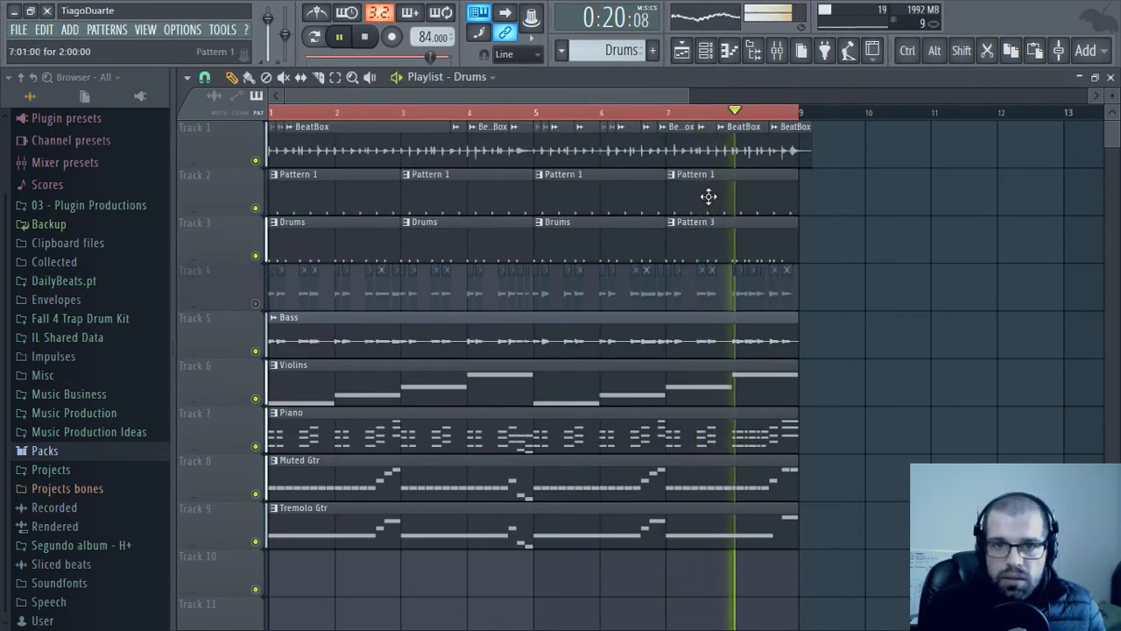
{"action": "left_click", "coordinate": [726, 237]}
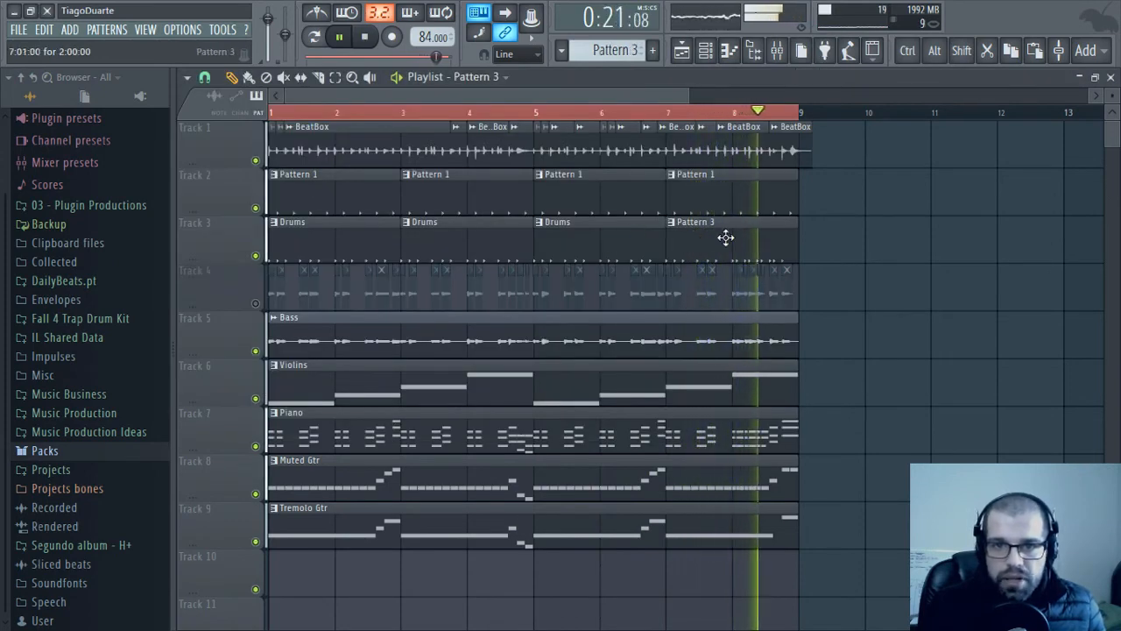
{"action": "left_click", "coordinate": [706, 50]}
{"action": "key", "text": "F2"}
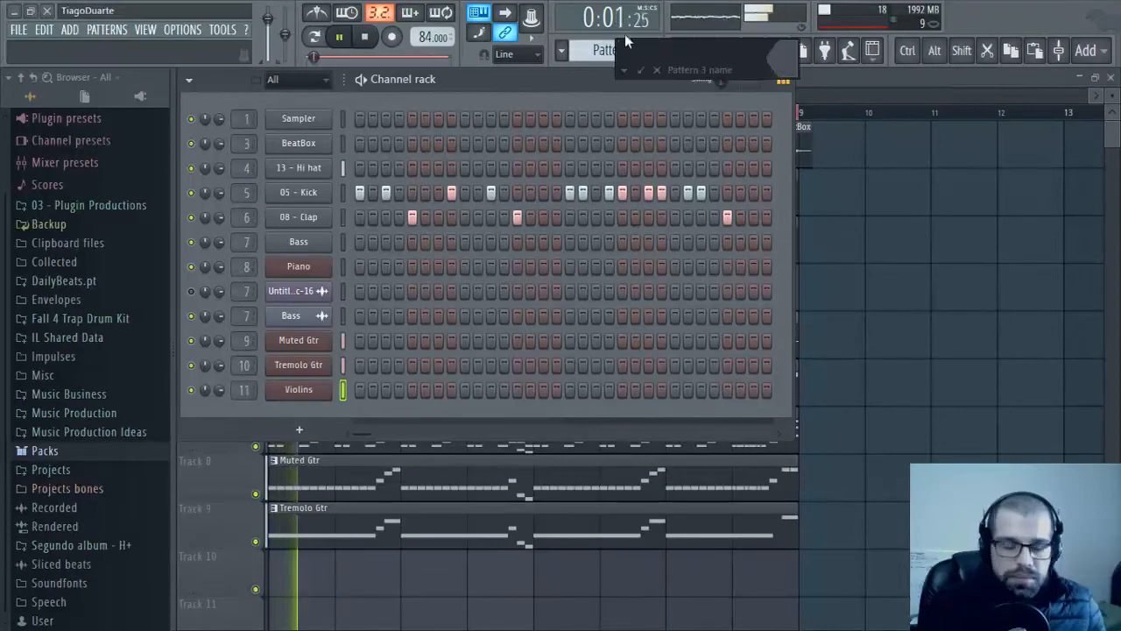
{"action": "type", "text": "Drums"}
{"action": "key", "text": "Return"}
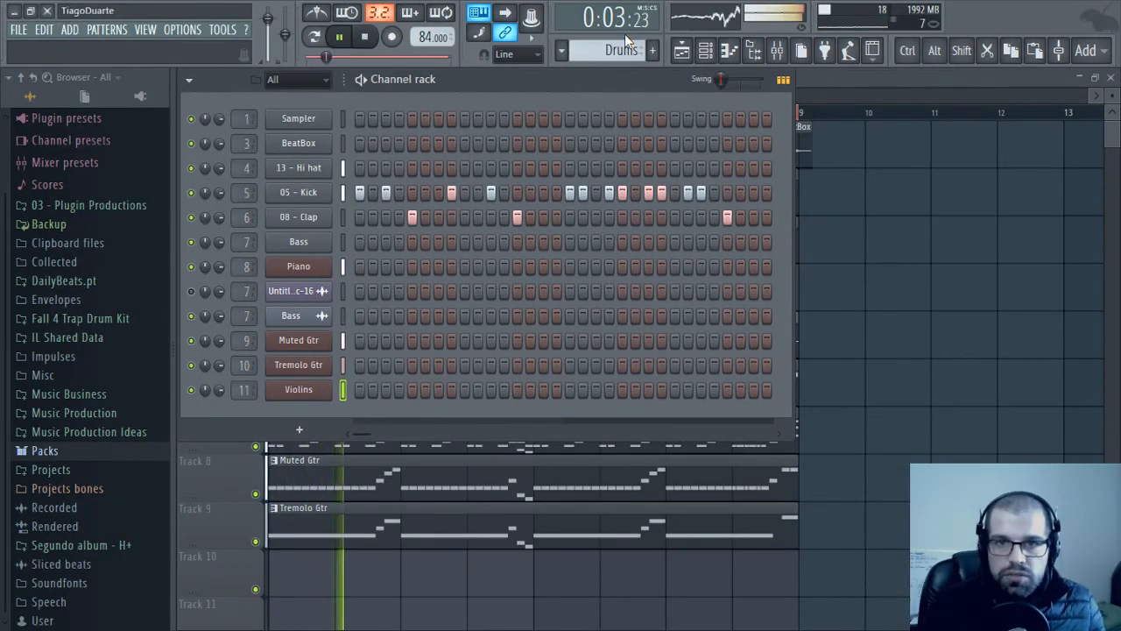
Rename Pattern 1 on playlist Track 2 as Hi hats
{"action": "left_click", "coordinate": [805, 81]}
{"action": "left_click", "coordinate": [687, 178]}
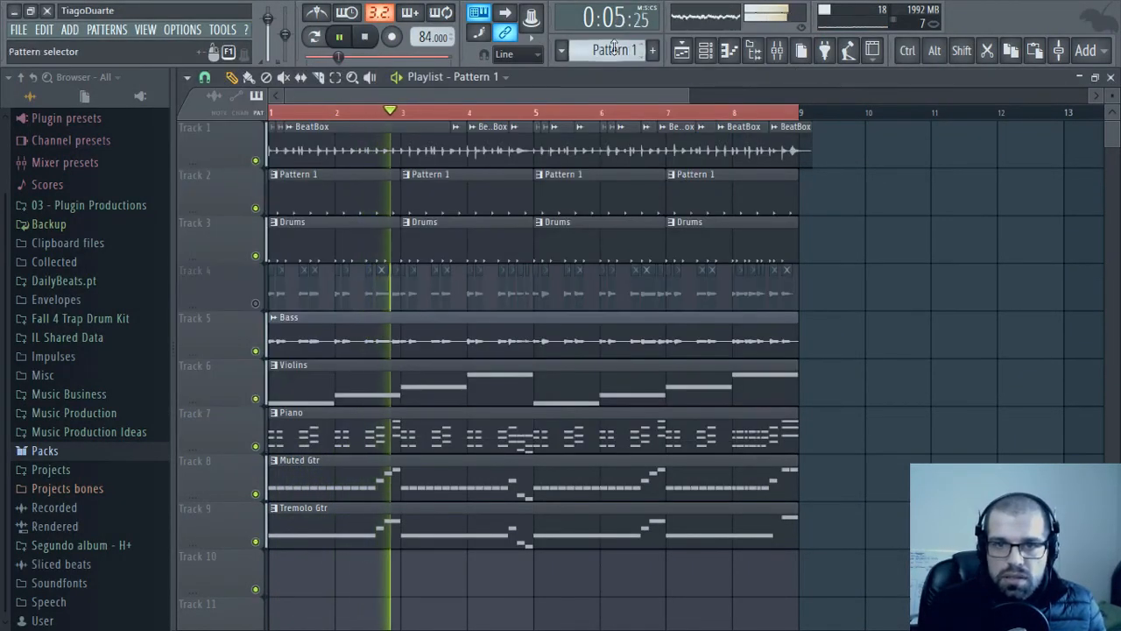
{"action": "key", "text": "F2"}
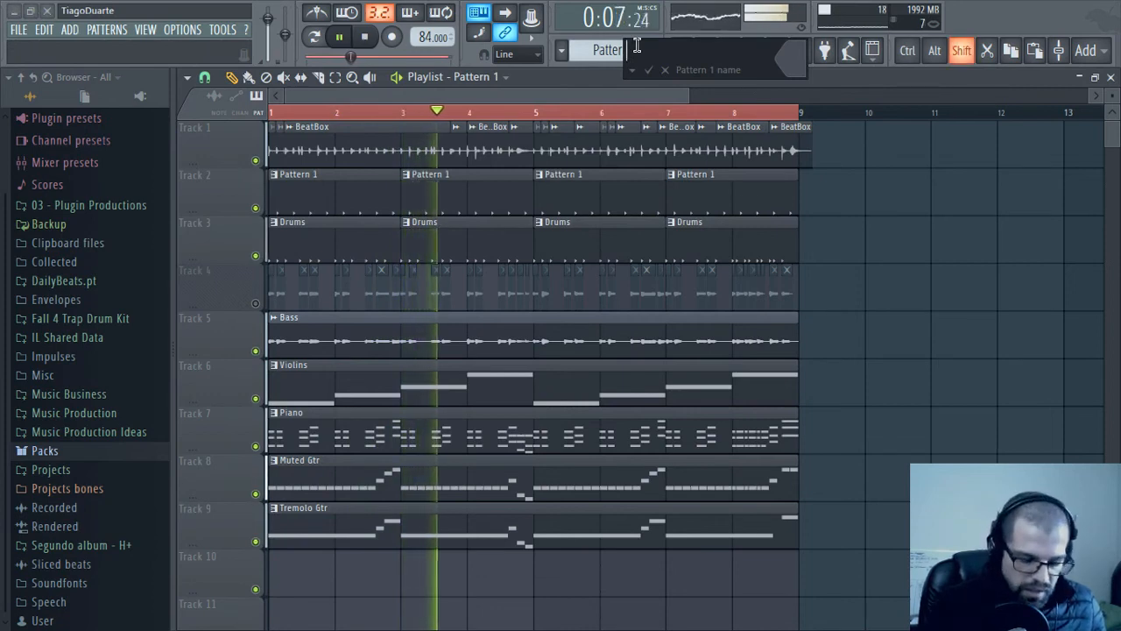
{"action": "type", "text": "Hi hats"}
{"action": "key", "text": "Return"}
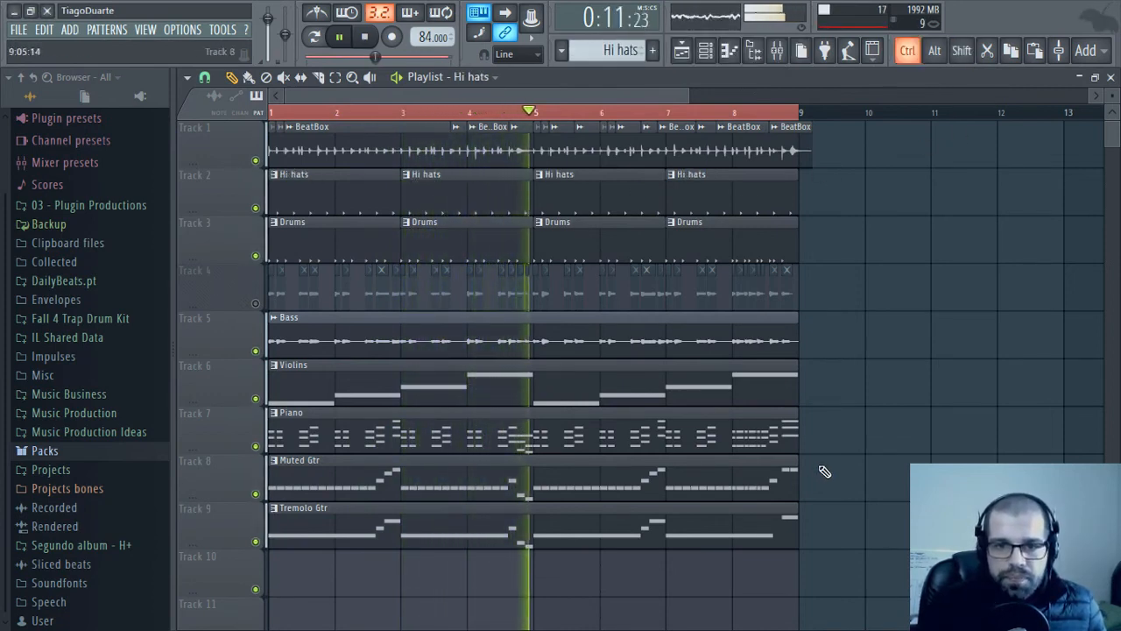
Move the muted bass chops from Track 4 down to Track 10, and shorten the final BeatBox clip to end just past bar 9
{"action": "scroll", "coordinate": [823, 471], "scroll_direction": "down", "scroll_amount": 1}
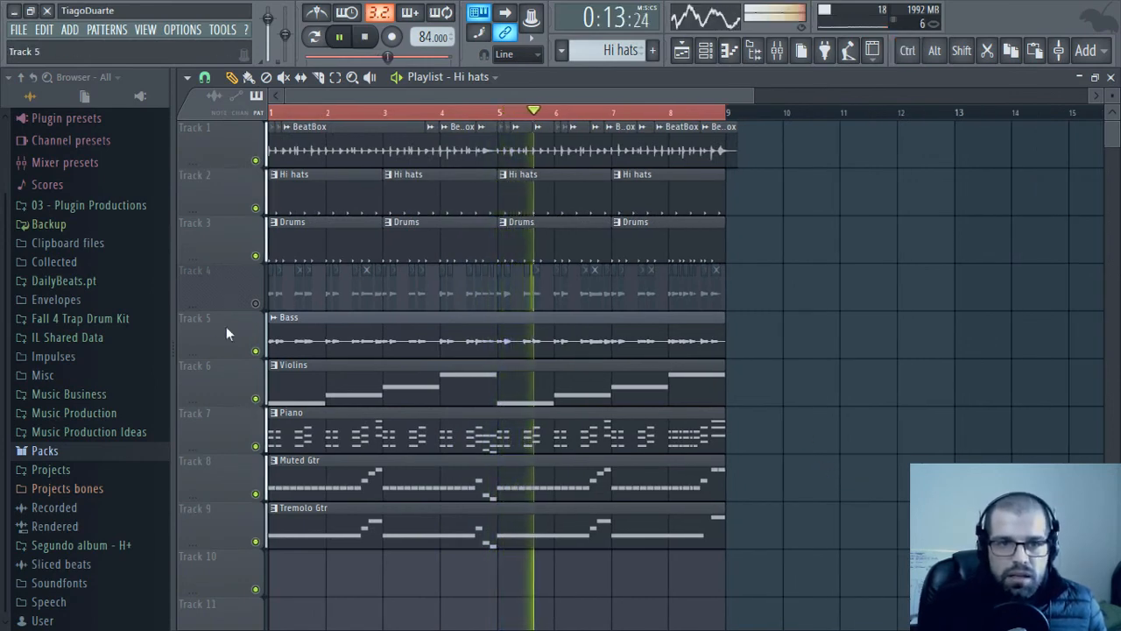
{"action": "left_click_drag", "start_coordinate": [206, 293], "coordinate": [207, 571]}
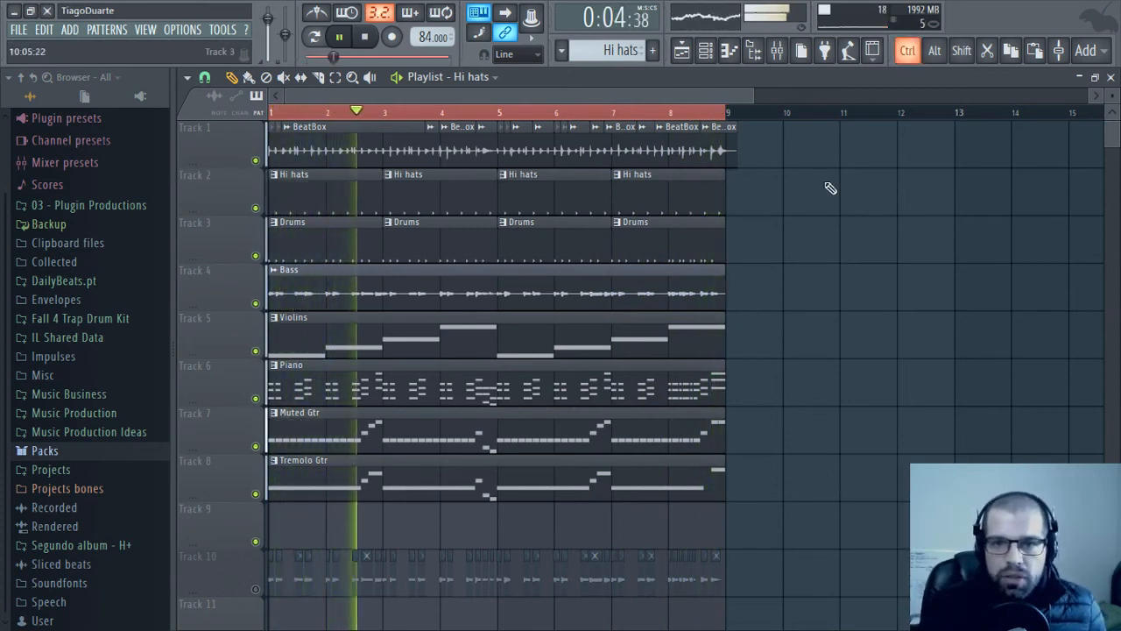
{"action": "scroll", "coordinate": [790, 191], "scroll_direction": "up", "scroll_amount": 3}
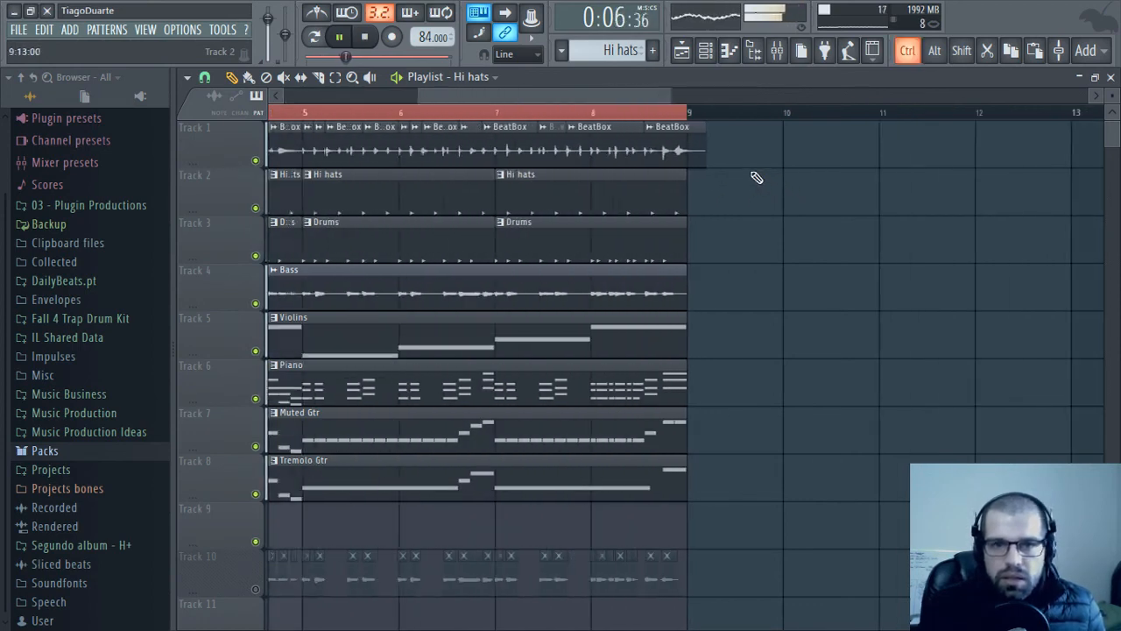
{"action": "scroll", "coordinate": [756, 177], "scroll_direction": "up", "scroll_amount": 5}
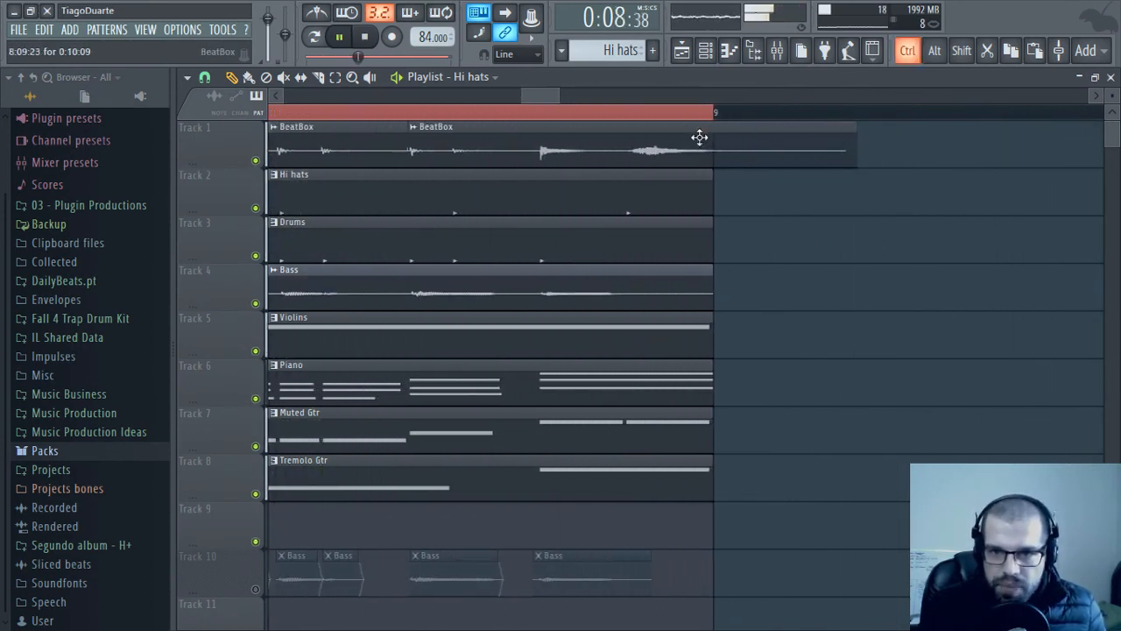
{"action": "left_click", "coordinate": [856, 164], "text": "alt"}
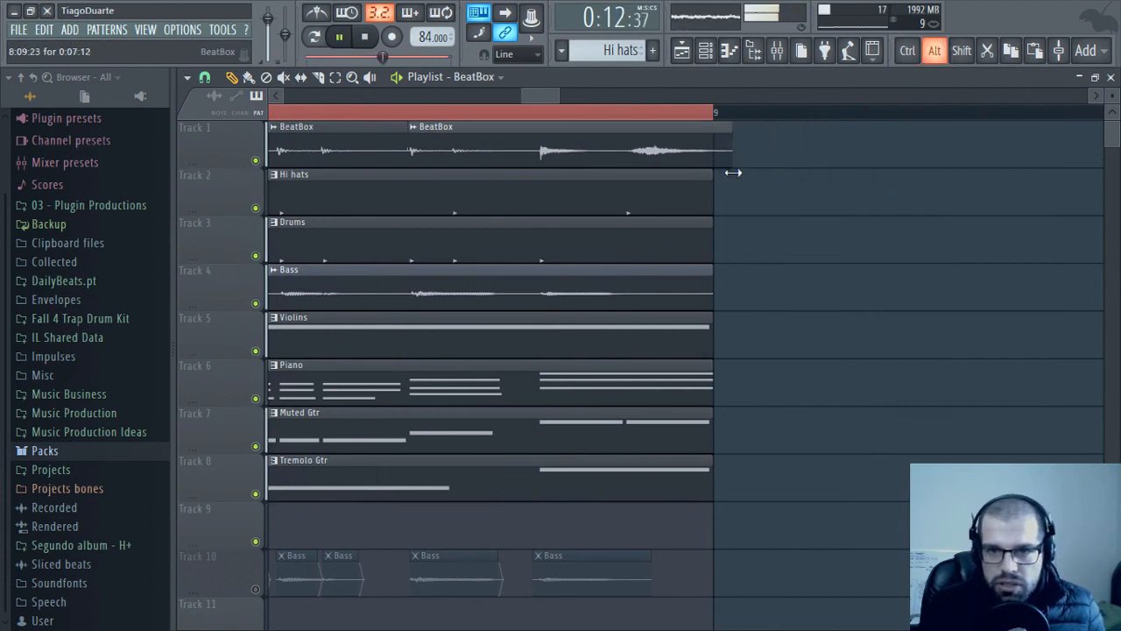
{"action": "scroll", "coordinate": [784, 279], "scroll_direction": "down", "scroll_amount": 8}
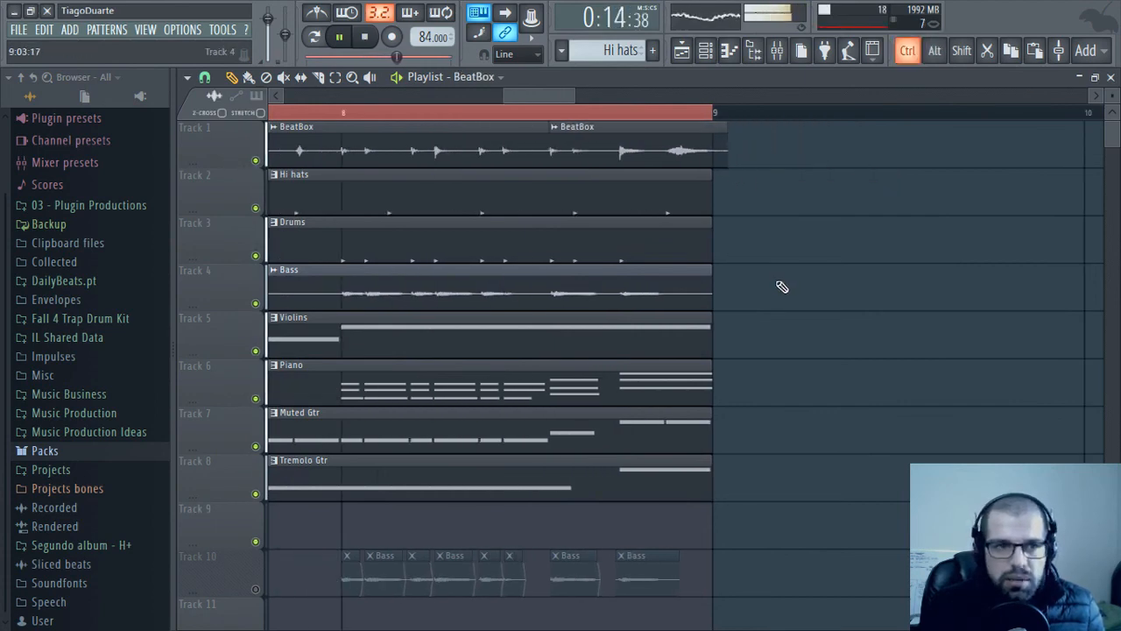
Copy all clips on Tracks 1 to 8 so the eight-bar section repeats from bar 9
{"action": "left_click_drag", "start_coordinate": [823, 492], "coordinate": [166, 110]}
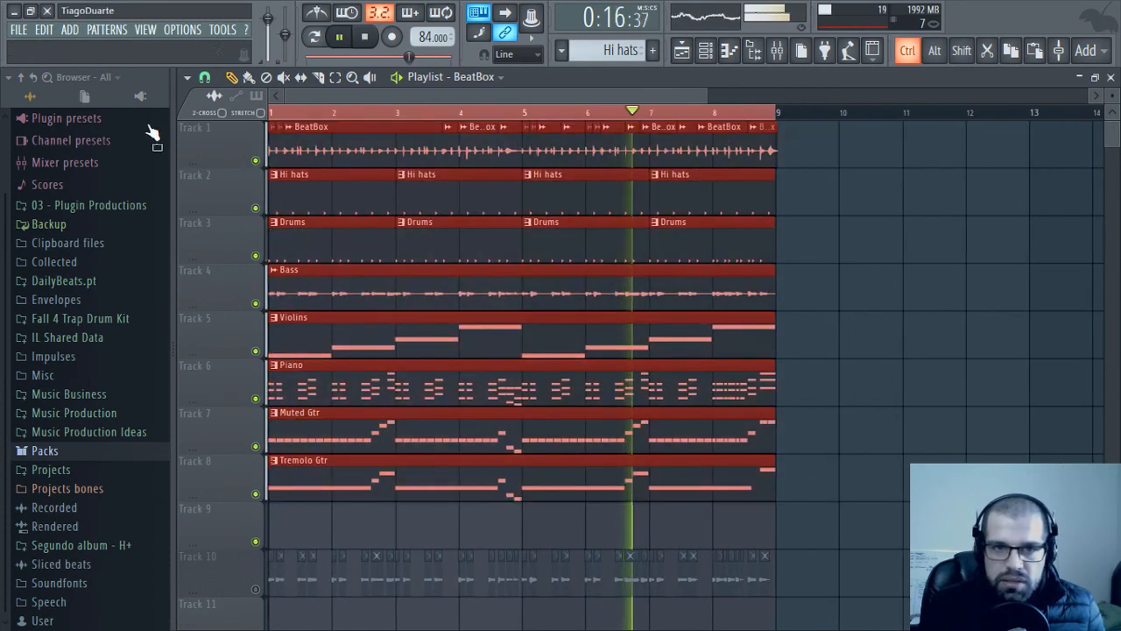
{"action": "scroll", "coordinate": [277, 335], "scroll_direction": "down", "scroll_amount": 3}
{"action": "left_click_drag", "start_coordinate": [278, 336], "coordinate": [559, 337], "text": "shift"}
Duplicate the second eight-bar section on Tracks 1 to 8 to bar 17 and clear the selection
{"action": "left_click_drag", "start_coordinate": [861, 498], "coordinate": [254, 112], "text": "ctrl"}
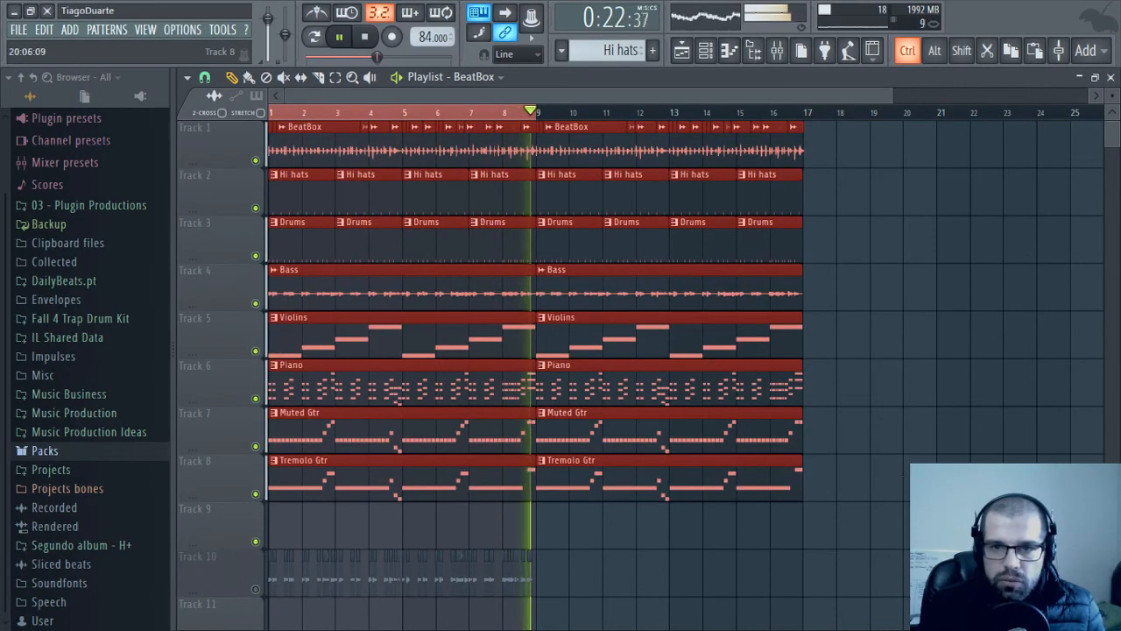
{"action": "left_click_drag", "start_coordinate": [913, 500], "coordinate": [546, 138], "text": "ctrl"}
{"action": "scroll", "coordinate": [584, 284], "scroll_direction": "up", "scroll_amount": 2, "text": "ctrl"}
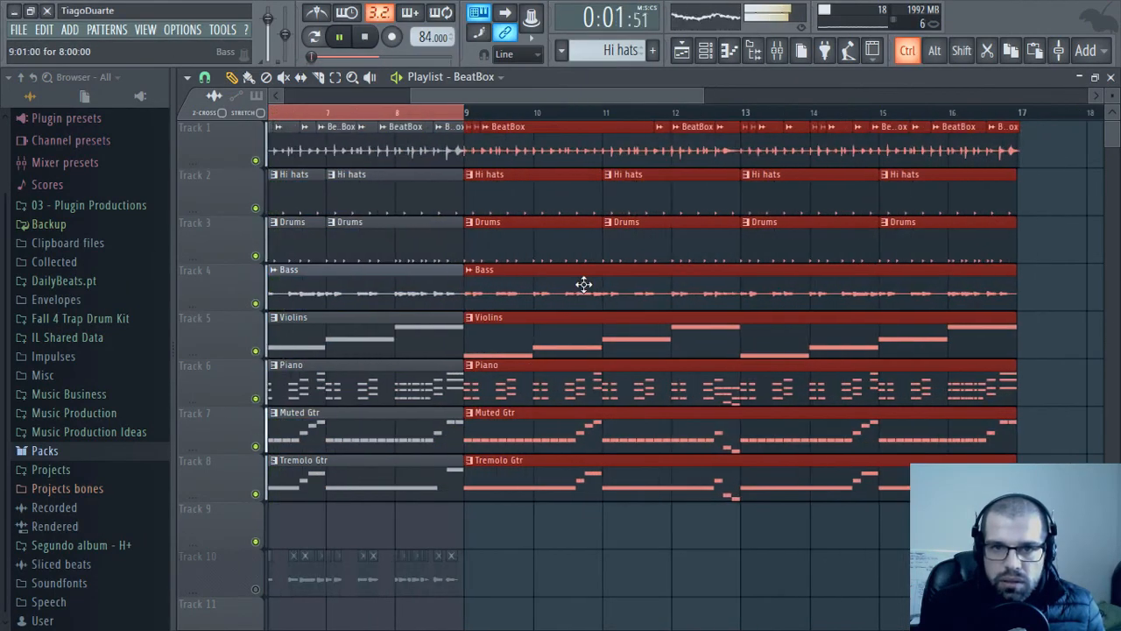
{"action": "scroll", "coordinate": [554, 241], "scroll_direction": "down", "scroll_amount": 3, "text": "ctrl"}
{"action": "key", "text": "ctrl+b"}
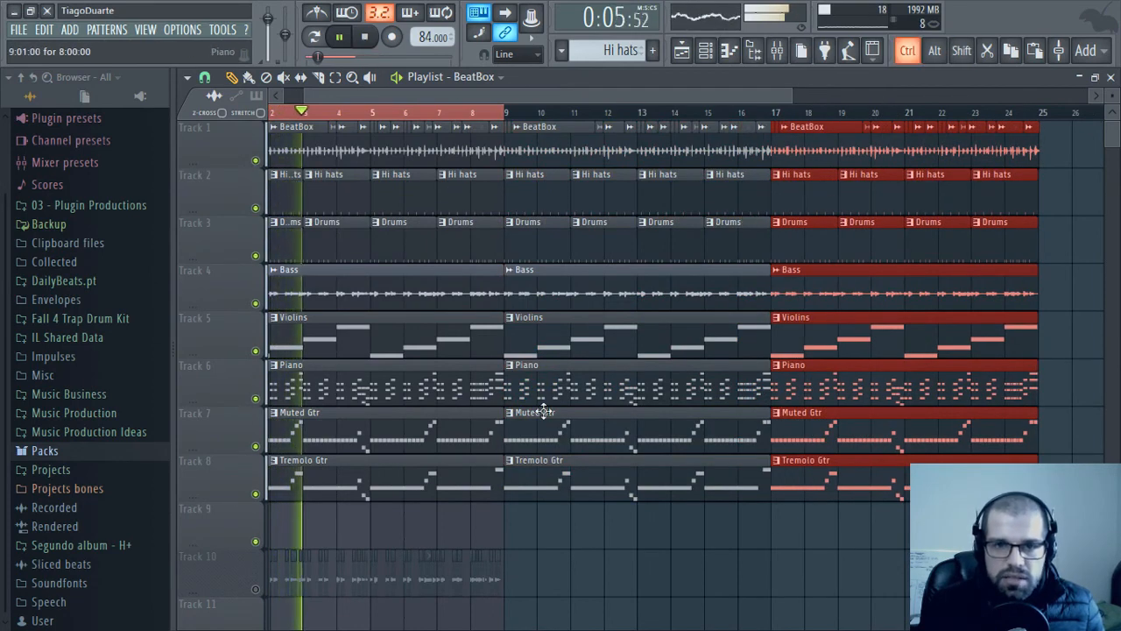
{"action": "key", "text": "ctrl+d"}
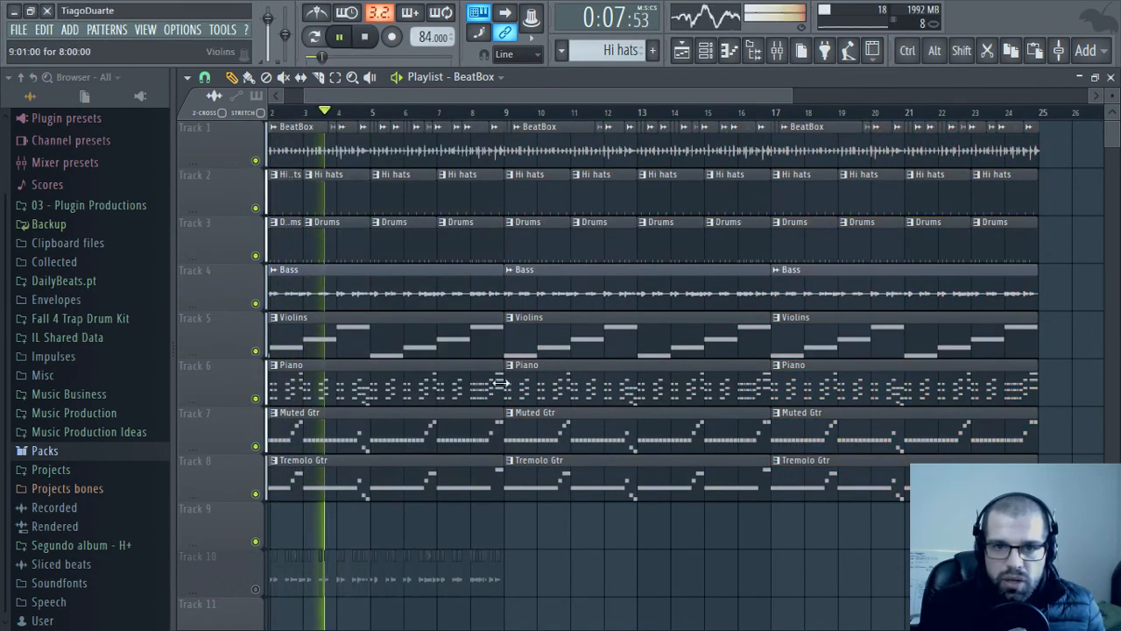
Delete the Piano and Violins clips from bar 9 onward, and move the Violins track down below the Piano track
{"action": "right_click", "coordinate": [665, 391]}
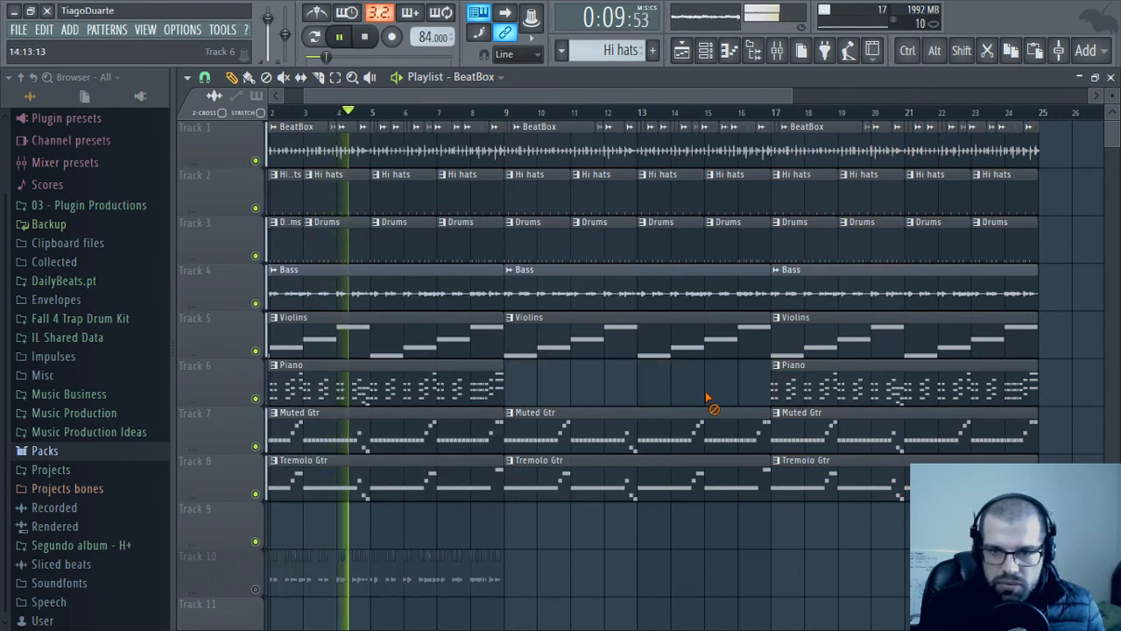
{"action": "right_click", "coordinate": [788, 394]}
{"action": "right_click", "coordinate": [619, 326]}
{"action": "right_click", "coordinate": [938, 347]}
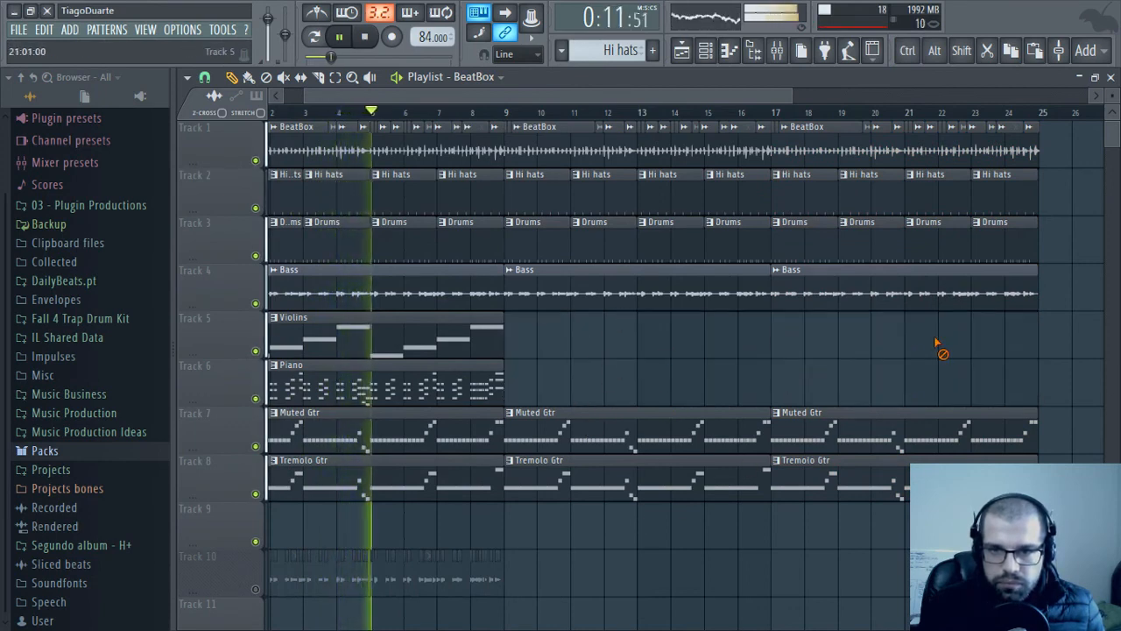
{"action": "left_click_drag", "start_coordinate": [216, 323], "coordinate": [216, 386]}
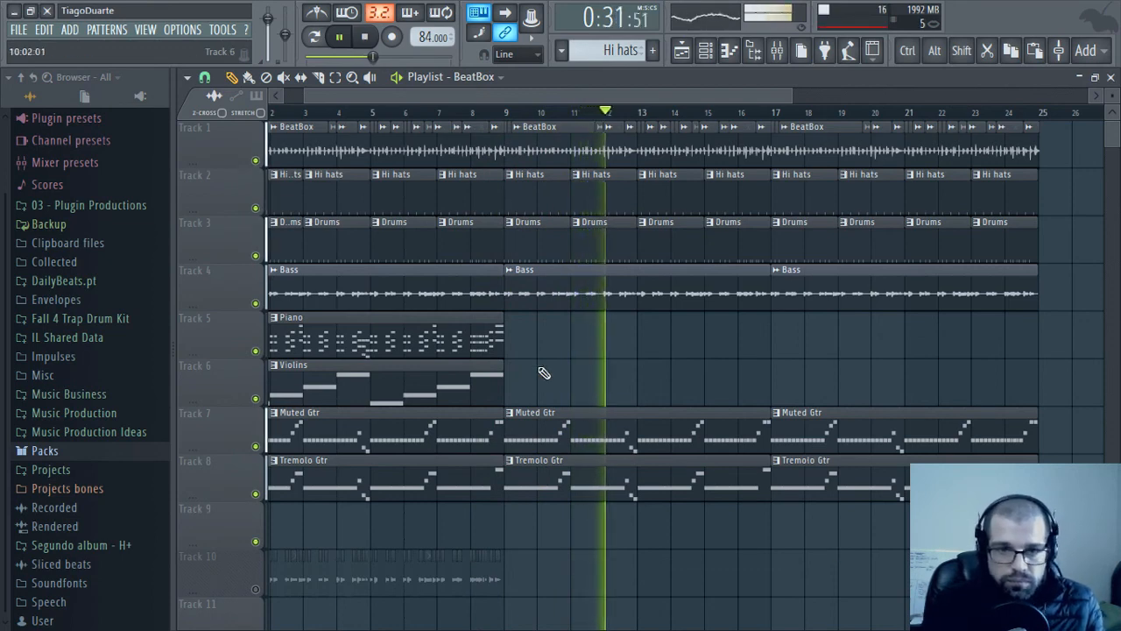
Place a Piano clip on Track 5 at bar 17, and delete the Tremolo Gtr and Muted Gtr clips in that section
{"action": "left_click", "coordinate": [767, 345]}
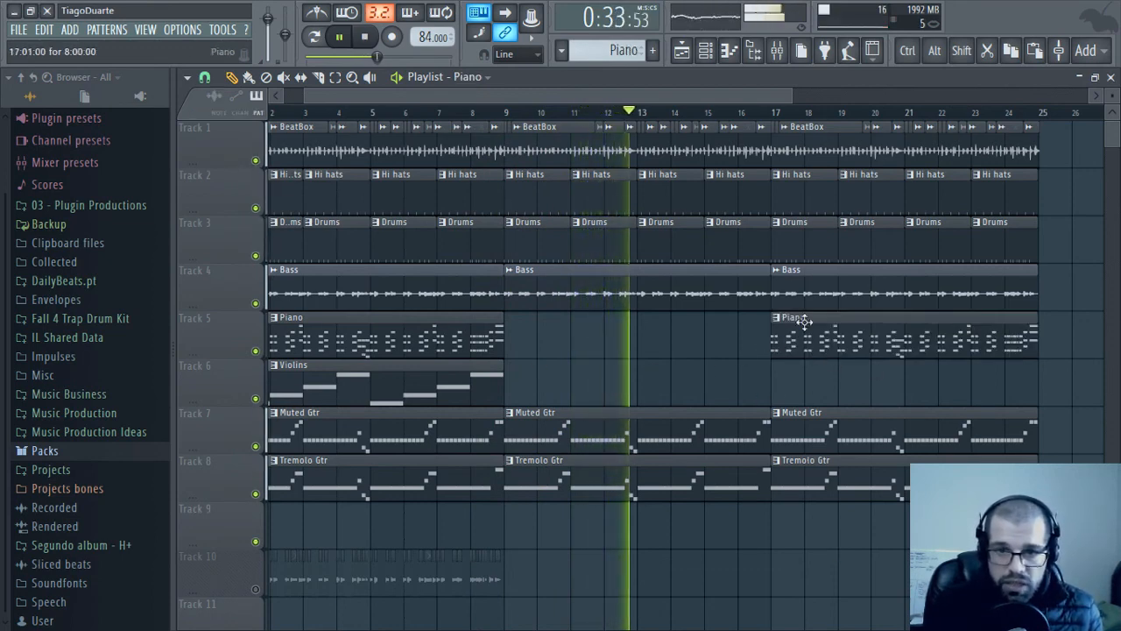
{"action": "right_click", "coordinate": [821, 491]}
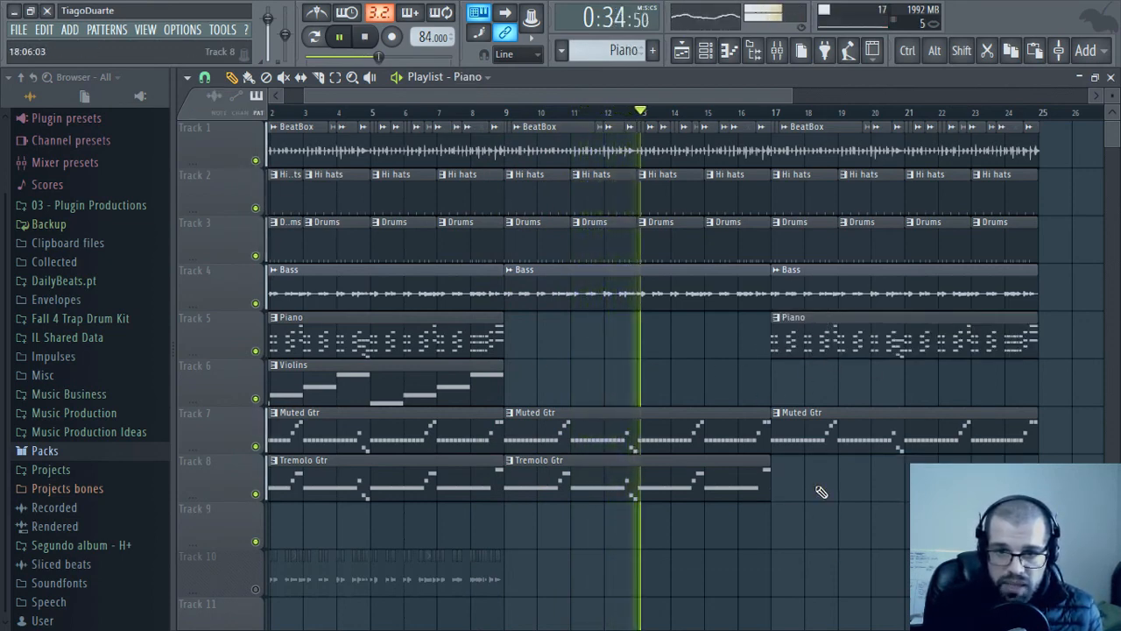
{"action": "right_click", "coordinate": [838, 438]}
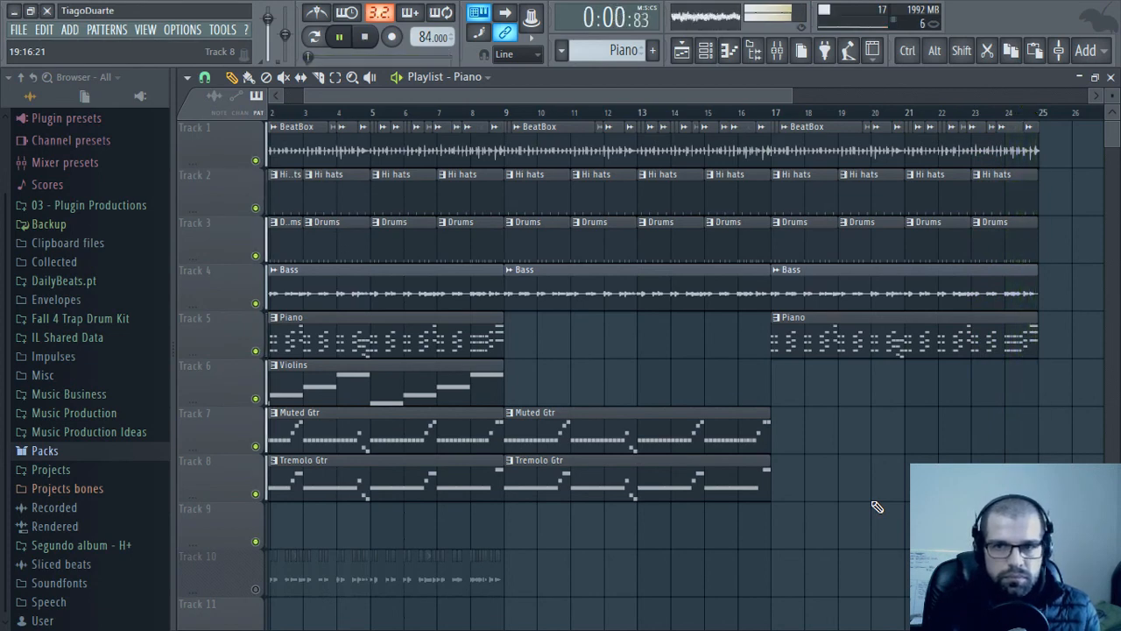
Set the playlist time selection from bar 1 to bar 25, deselect the clips and stop playback
{"action": "scroll", "coordinate": [1039, 148], "scroll_direction": "up", "scroll_amount": 8}
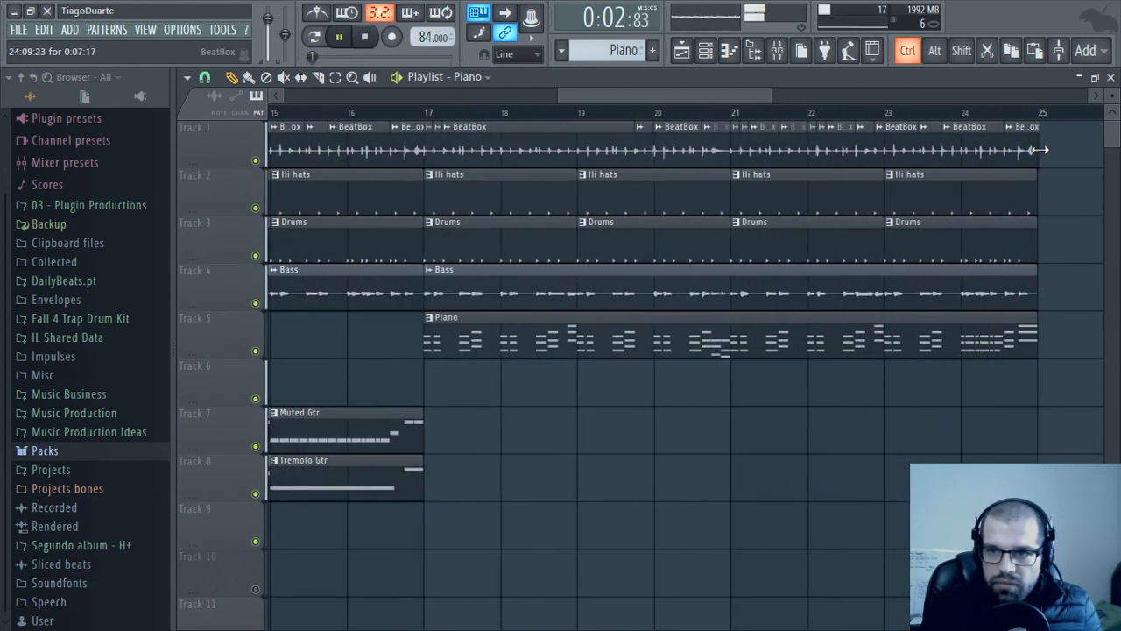
{"action": "scroll", "coordinate": [1031, 148], "scroll_direction": "down", "scroll_amount": 6}
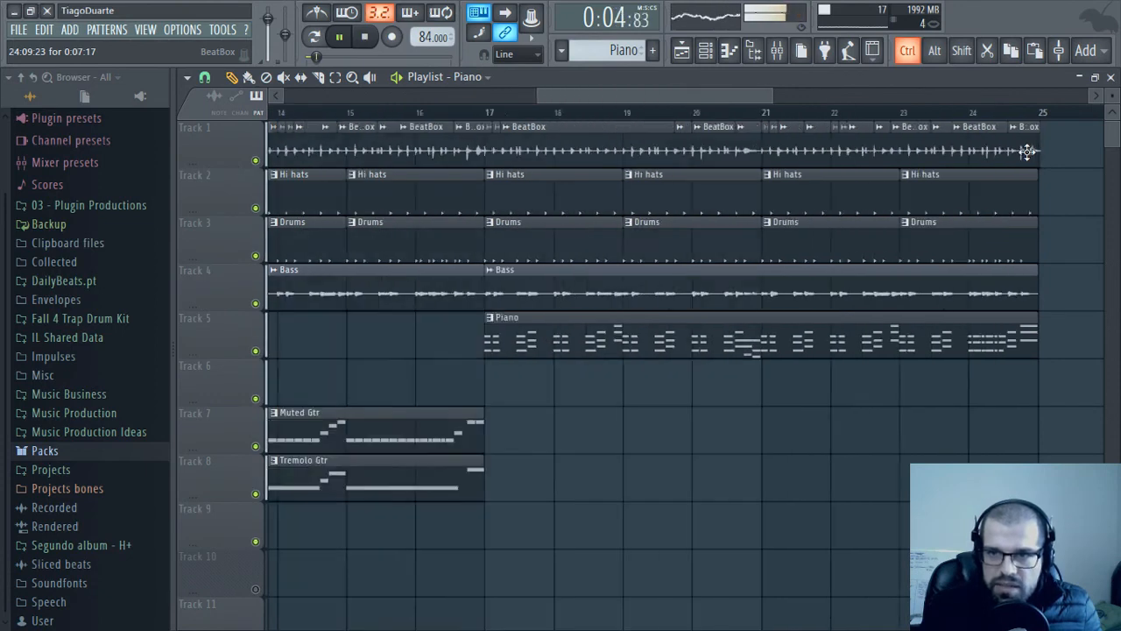
{"action": "left_click_drag", "start_coordinate": [1043, 114], "coordinate": [2, 156]}
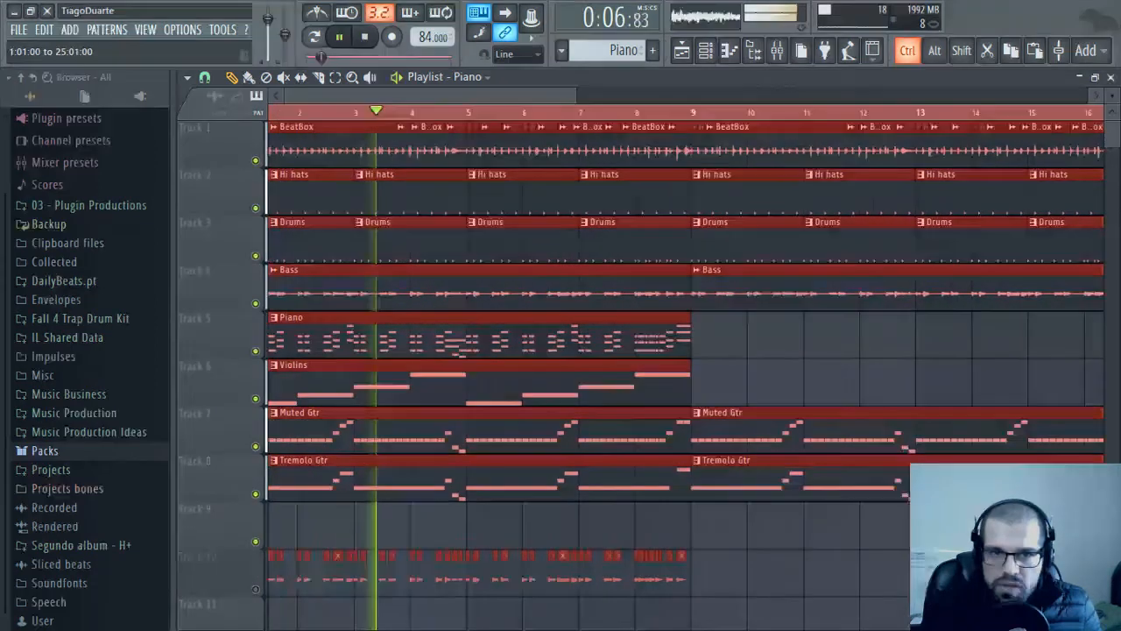
{"action": "scroll", "coordinate": [822, 289], "scroll_direction": "down", "scroll_amount": 4}
{"action": "left_click", "coordinate": [987, 478], "text": "ctrl"}
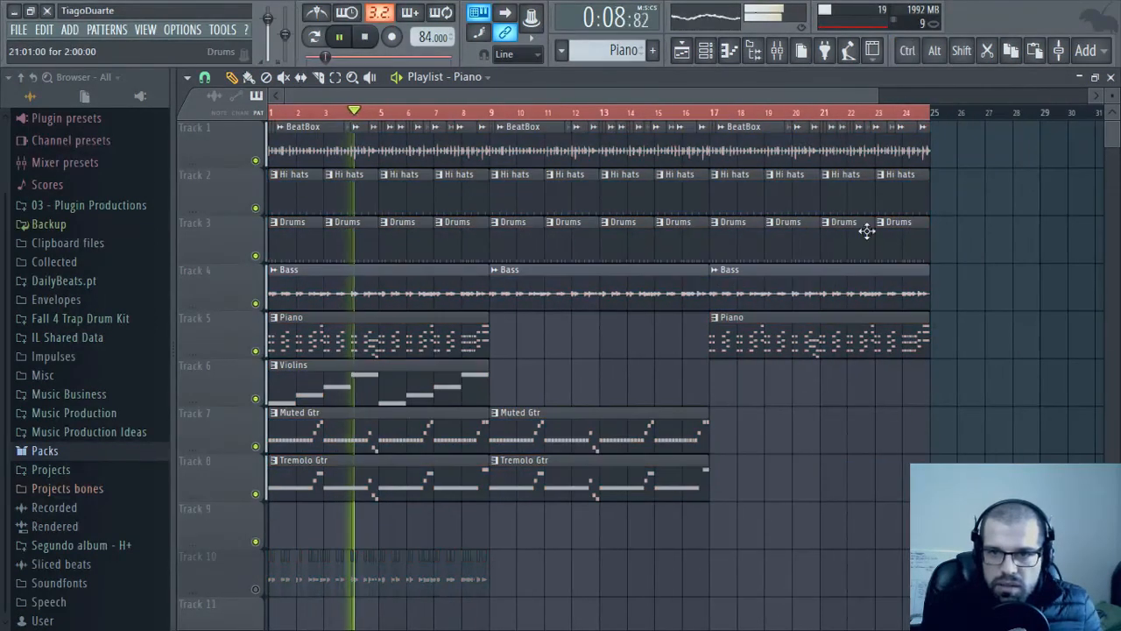
{"action": "key", "text": "space"}
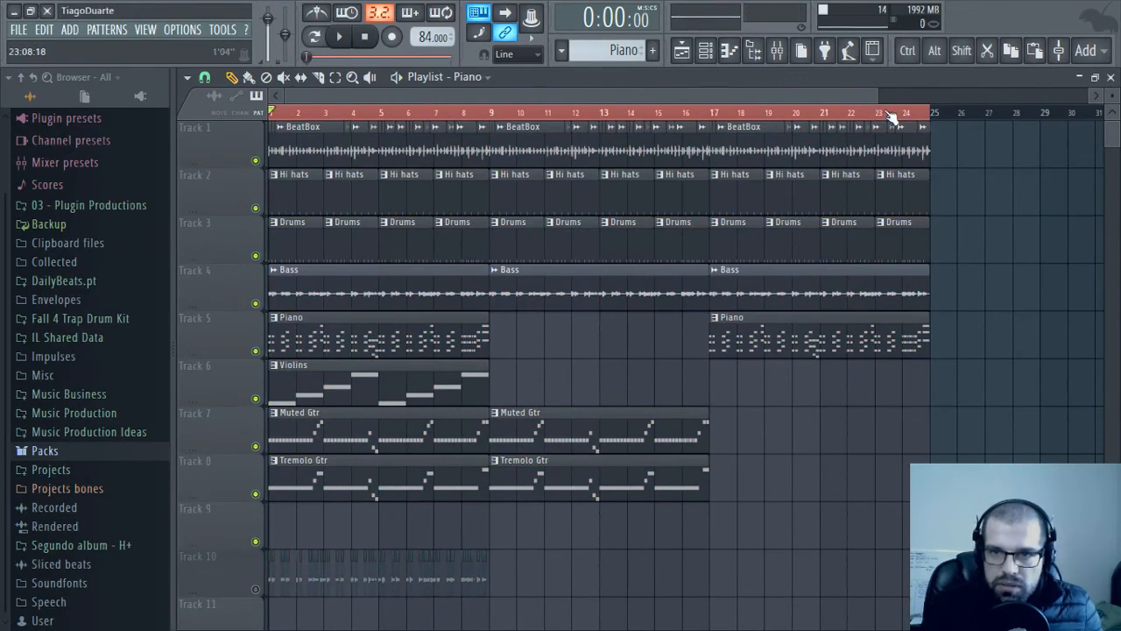
Play the arrangement from bar 1, lower the Clap track's mixer volume slightly, and close the mixer
{"action": "key", "text": "space"}
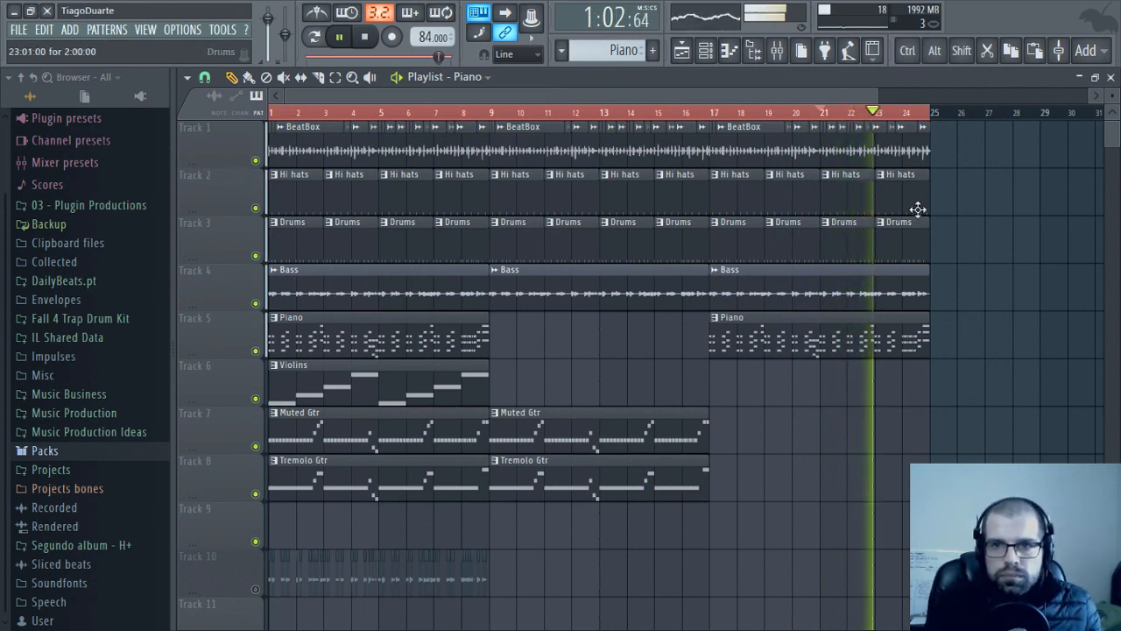
{"action": "left_click", "coordinate": [777, 50]}
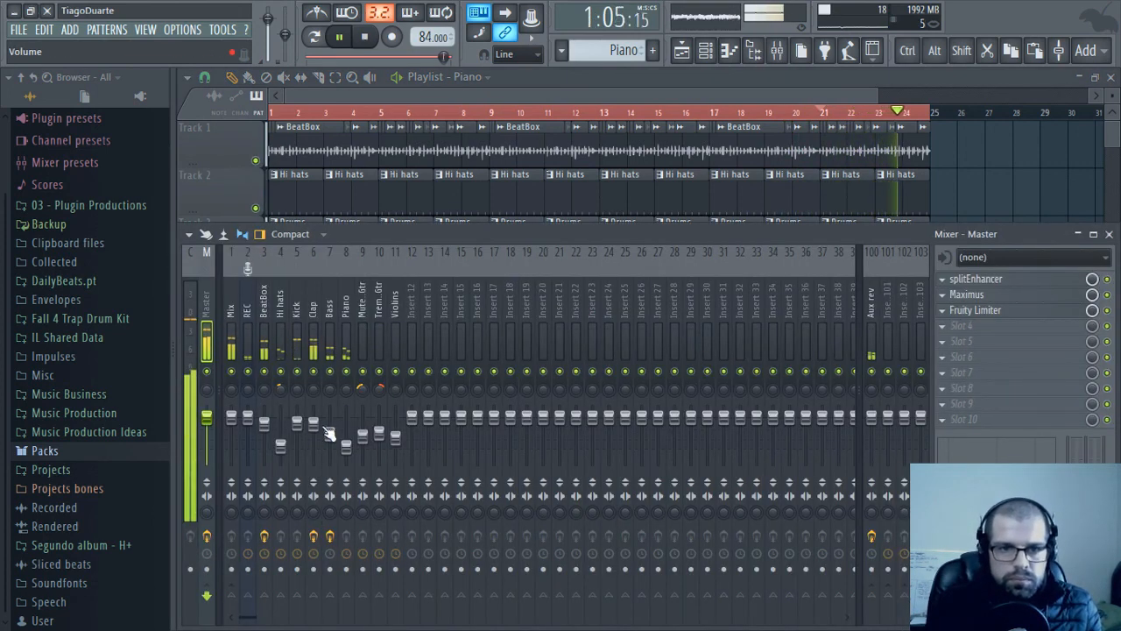
{"action": "left_click", "coordinate": [313, 425]}
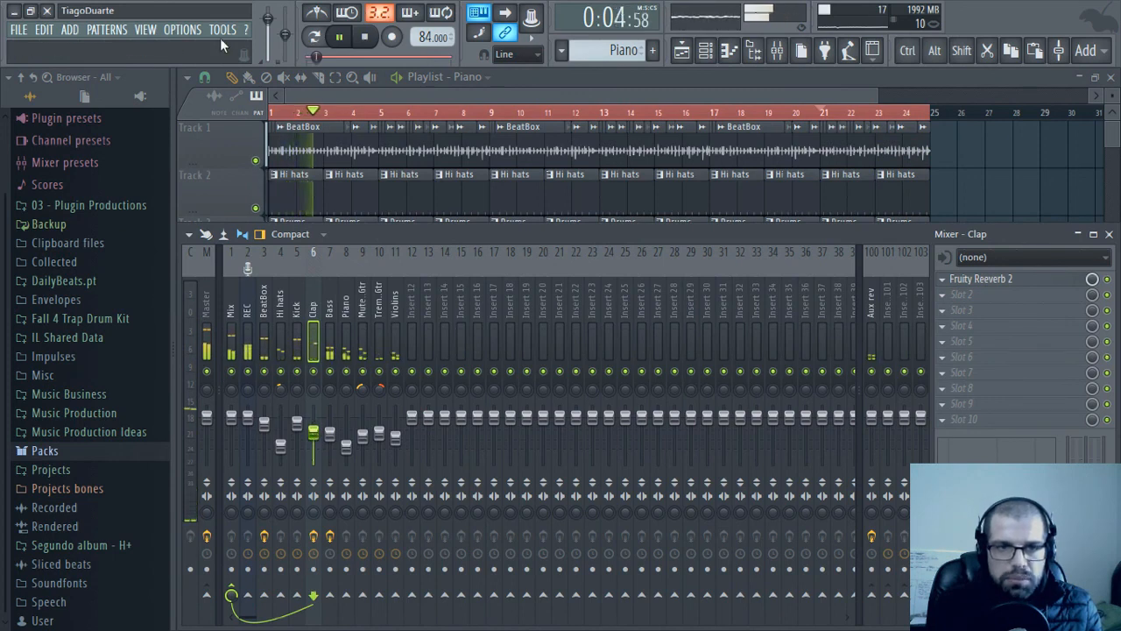
{"action": "left_click", "coordinate": [1109, 235]}
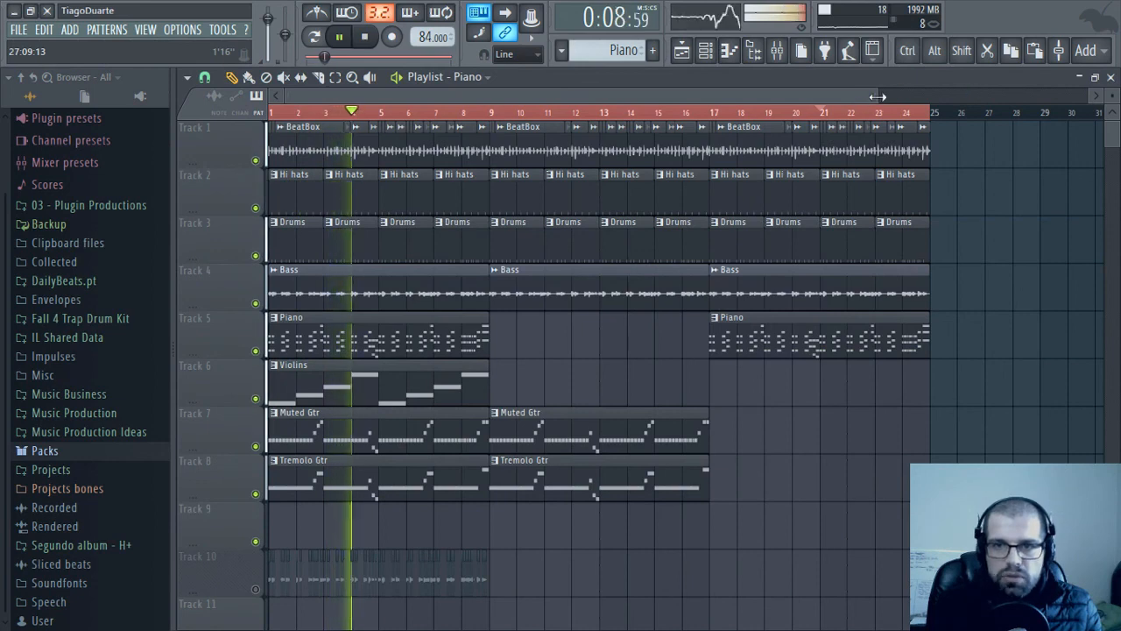
Fit the 24-bar arrangement to the playlist width, return the song position to the start, and close the playlist
{"action": "left_click_drag", "start_coordinate": [876, 96], "coordinate": [774, 98]}
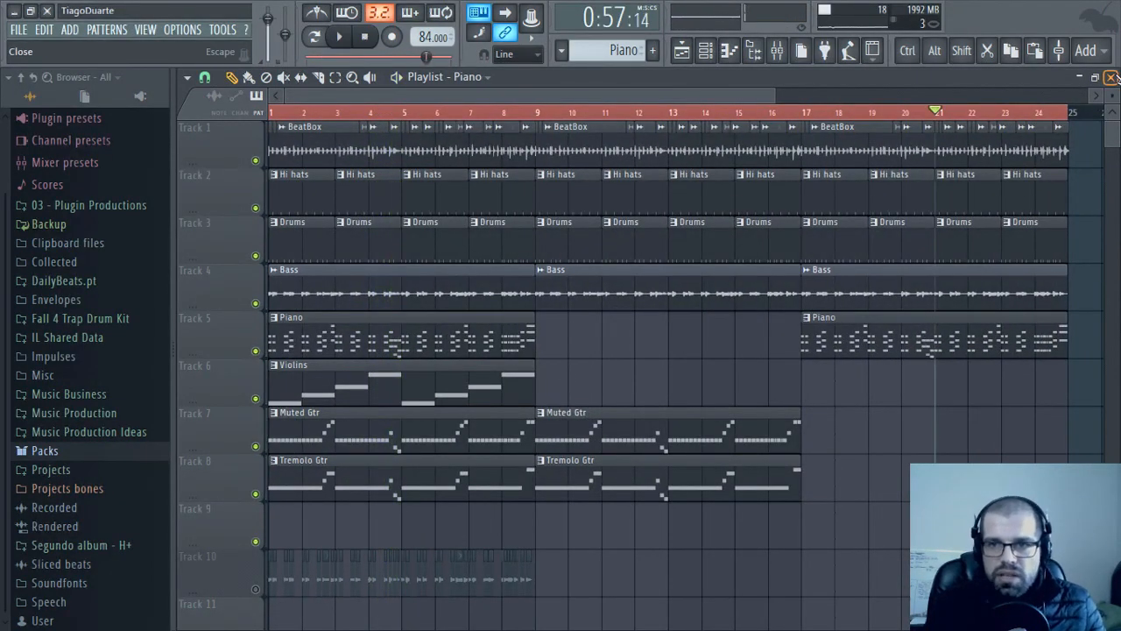
{"action": "left_click_drag", "start_coordinate": [425, 57], "coordinate": [308, 57]}
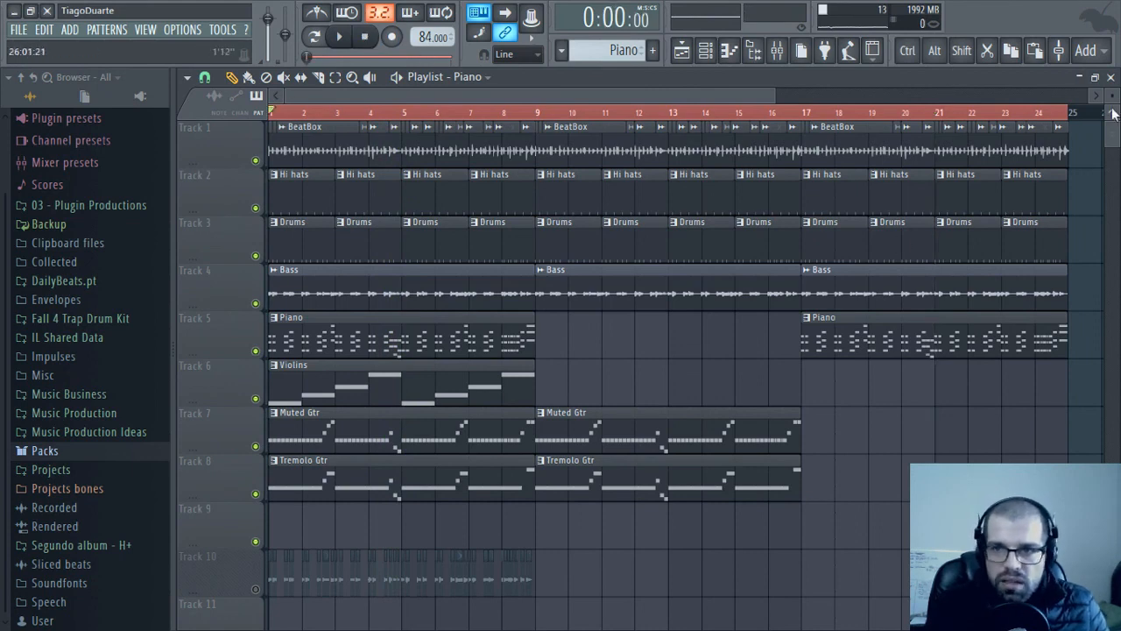
{"action": "left_click", "coordinate": [1111, 77]}
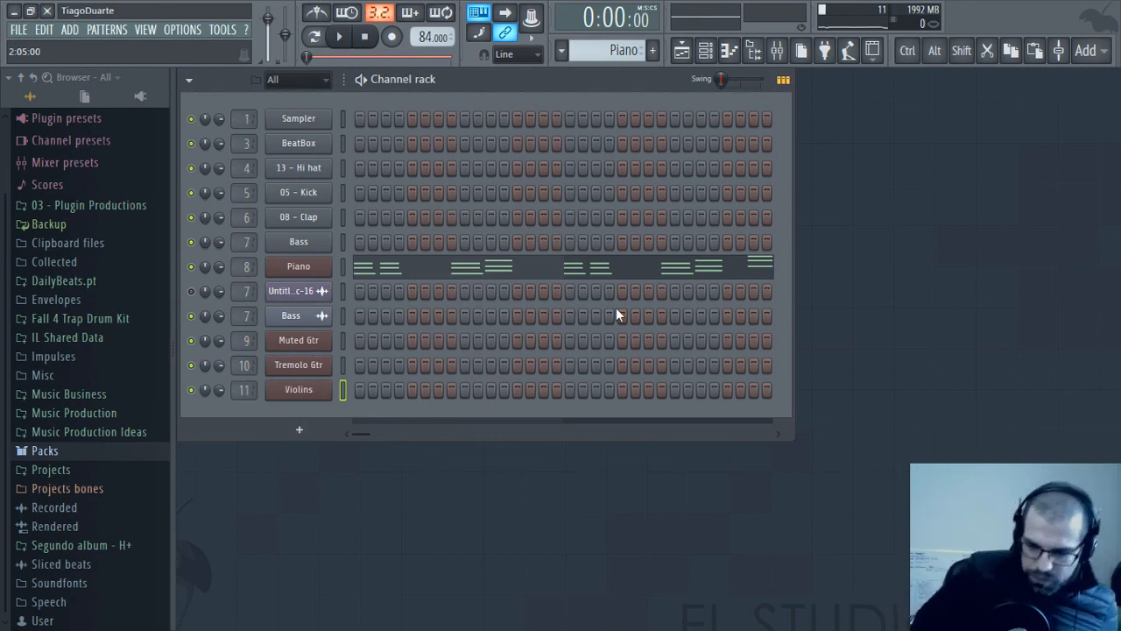
Examine the splitEnhancer settings on the Master mixer track, close the plugin, and bring the channel rack forward
{"action": "left_click", "coordinate": [779, 60]}
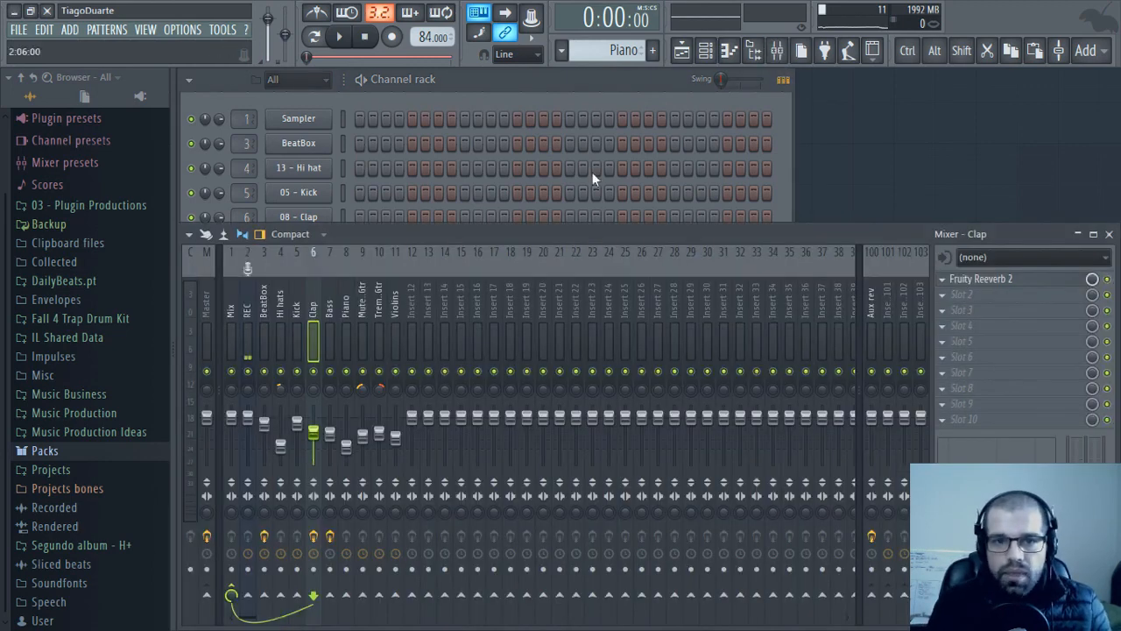
{"action": "left_click", "coordinate": [212, 284]}
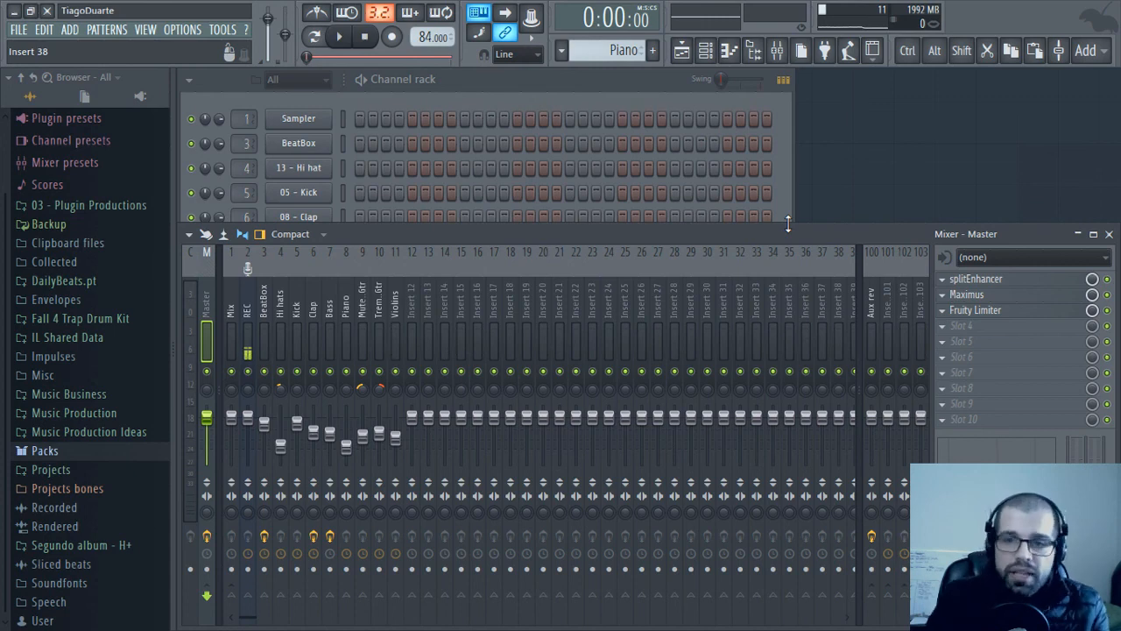
{"action": "left_click", "coordinate": [1001, 279]}
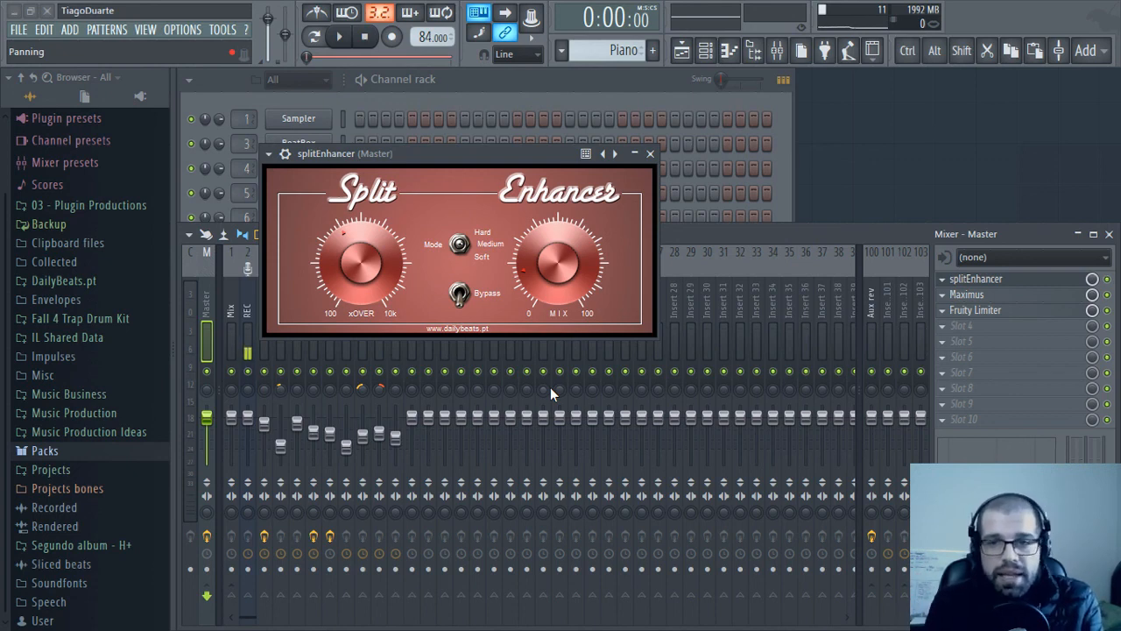
{"action": "left_click", "coordinate": [650, 154]}
{"action": "left_click", "coordinate": [548, 80]}
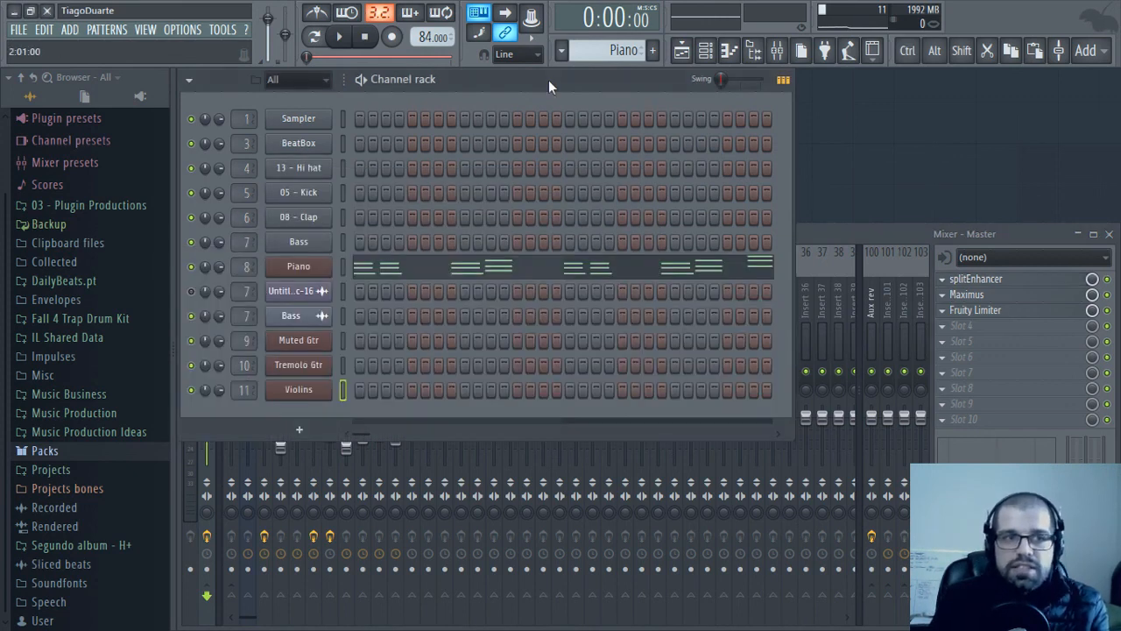